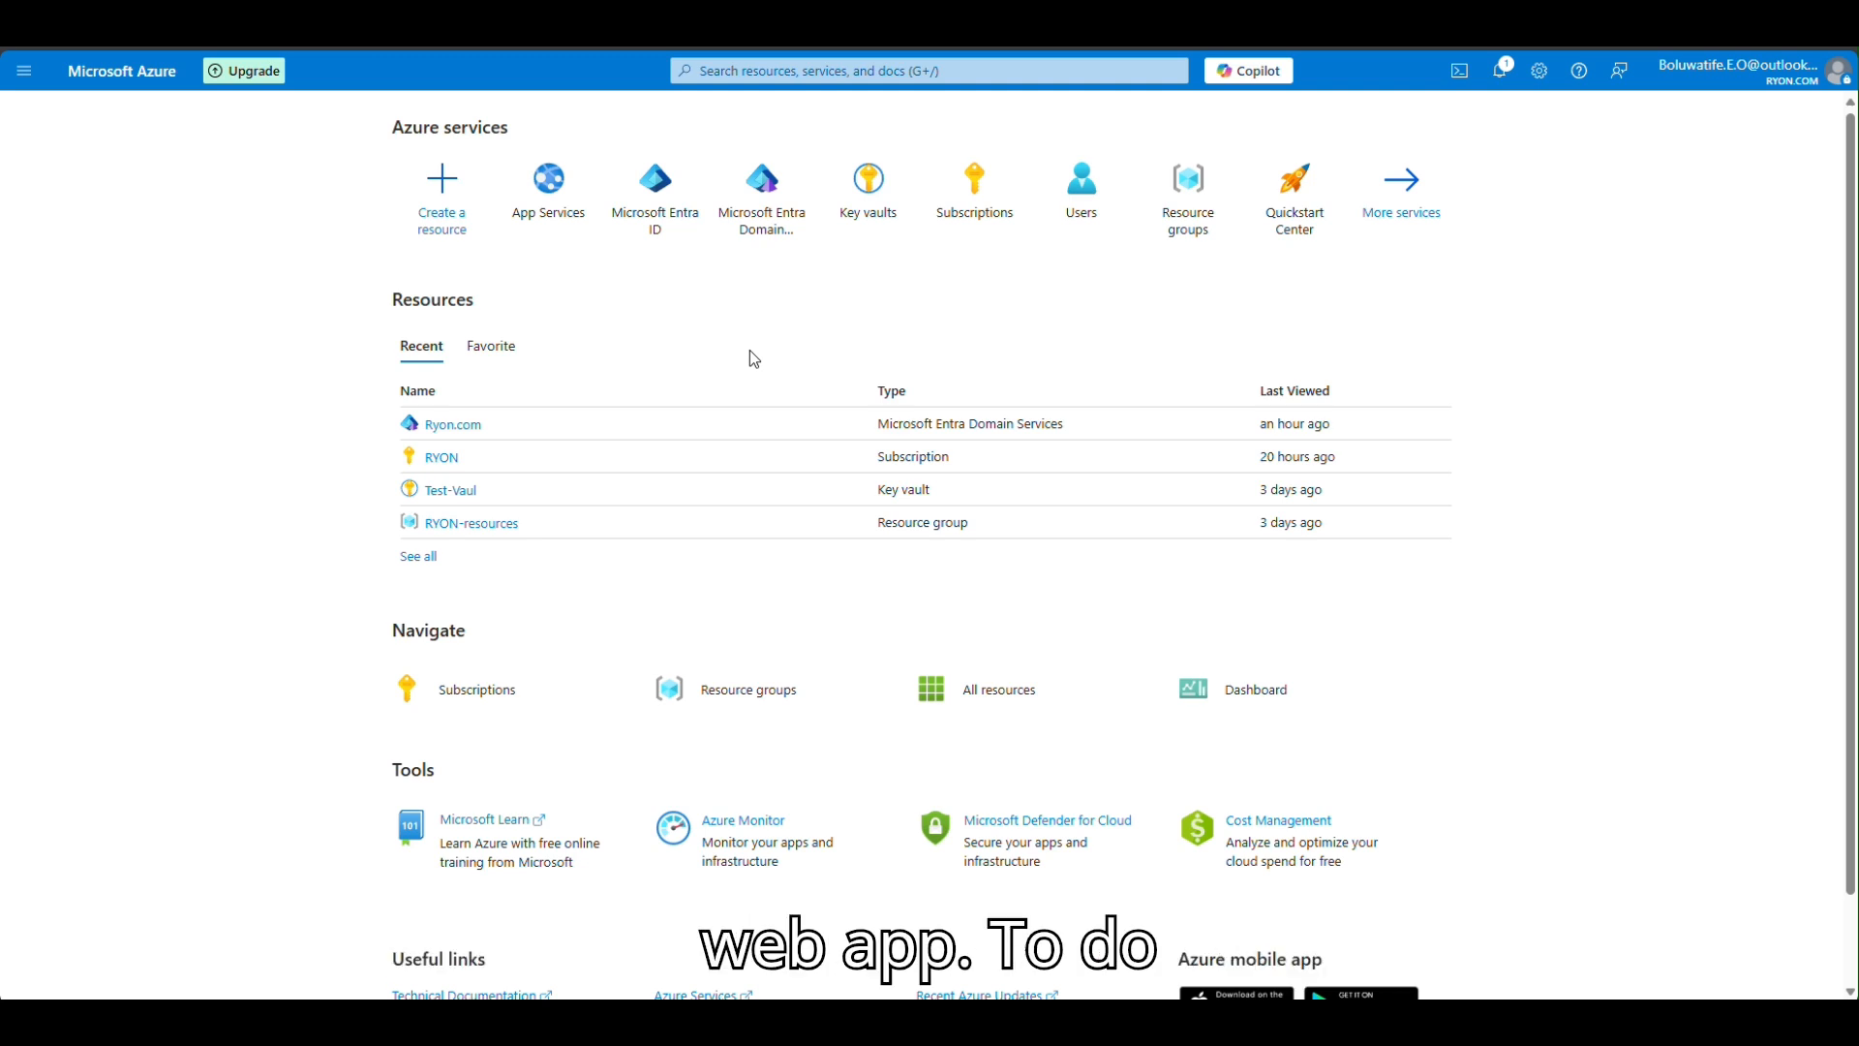
Step: Search the portal for "web app" and start creating a Web App from the Marketplace results
{"action": "left_click", "coordinate": [784, 74]}
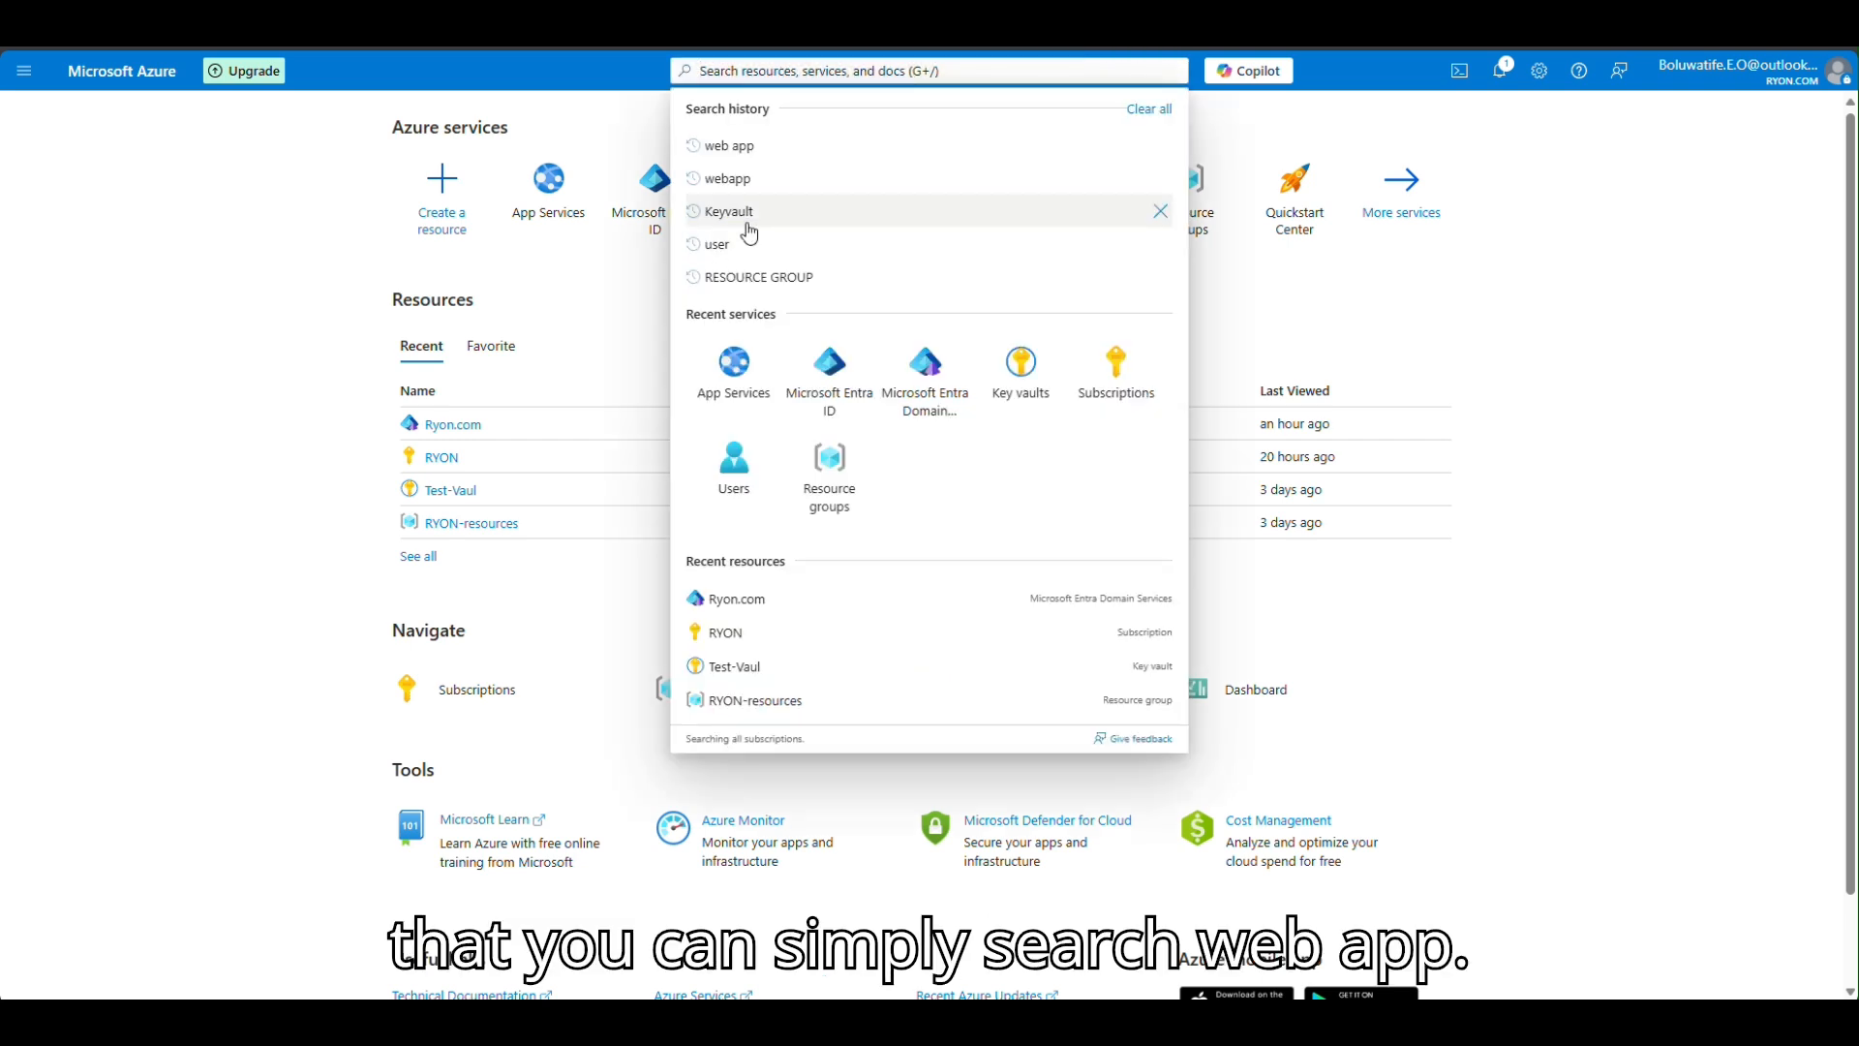
{"action": "left_click", "coordinate": [741, 160]}
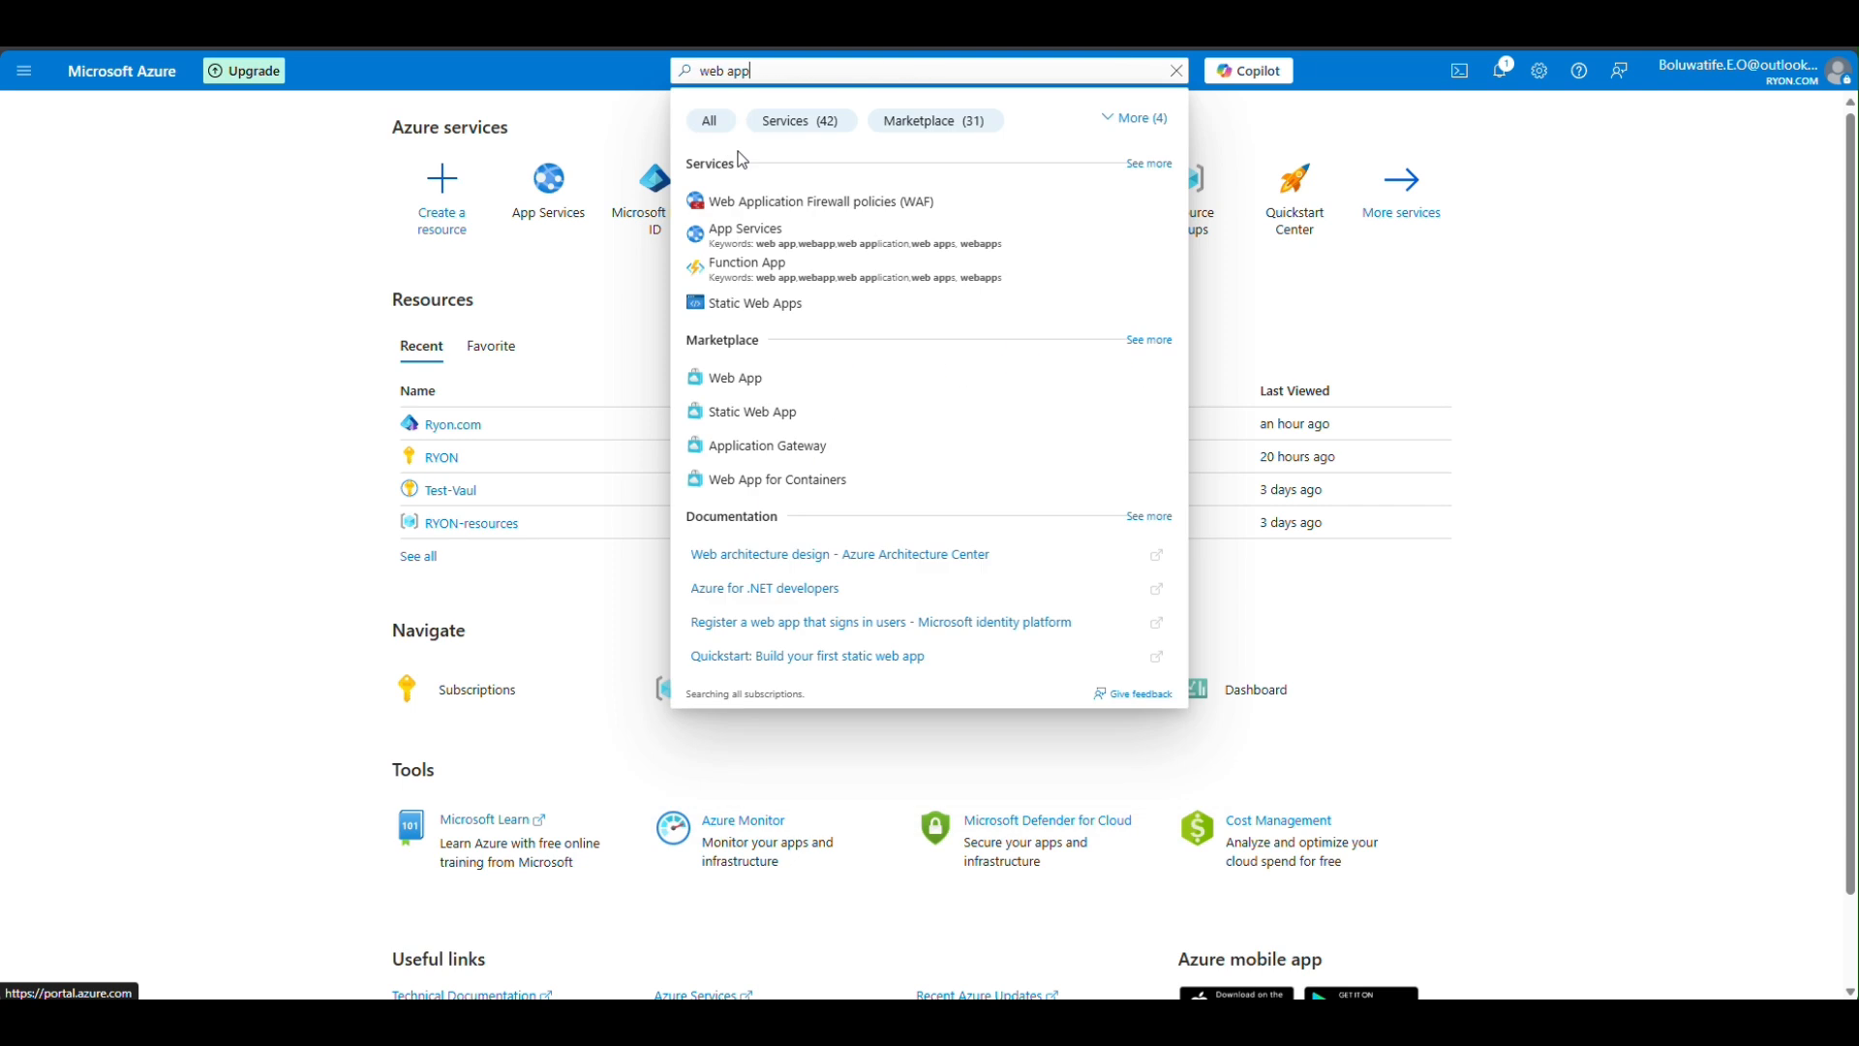
{"action": "left_click", "coordinate": [734, 367]}
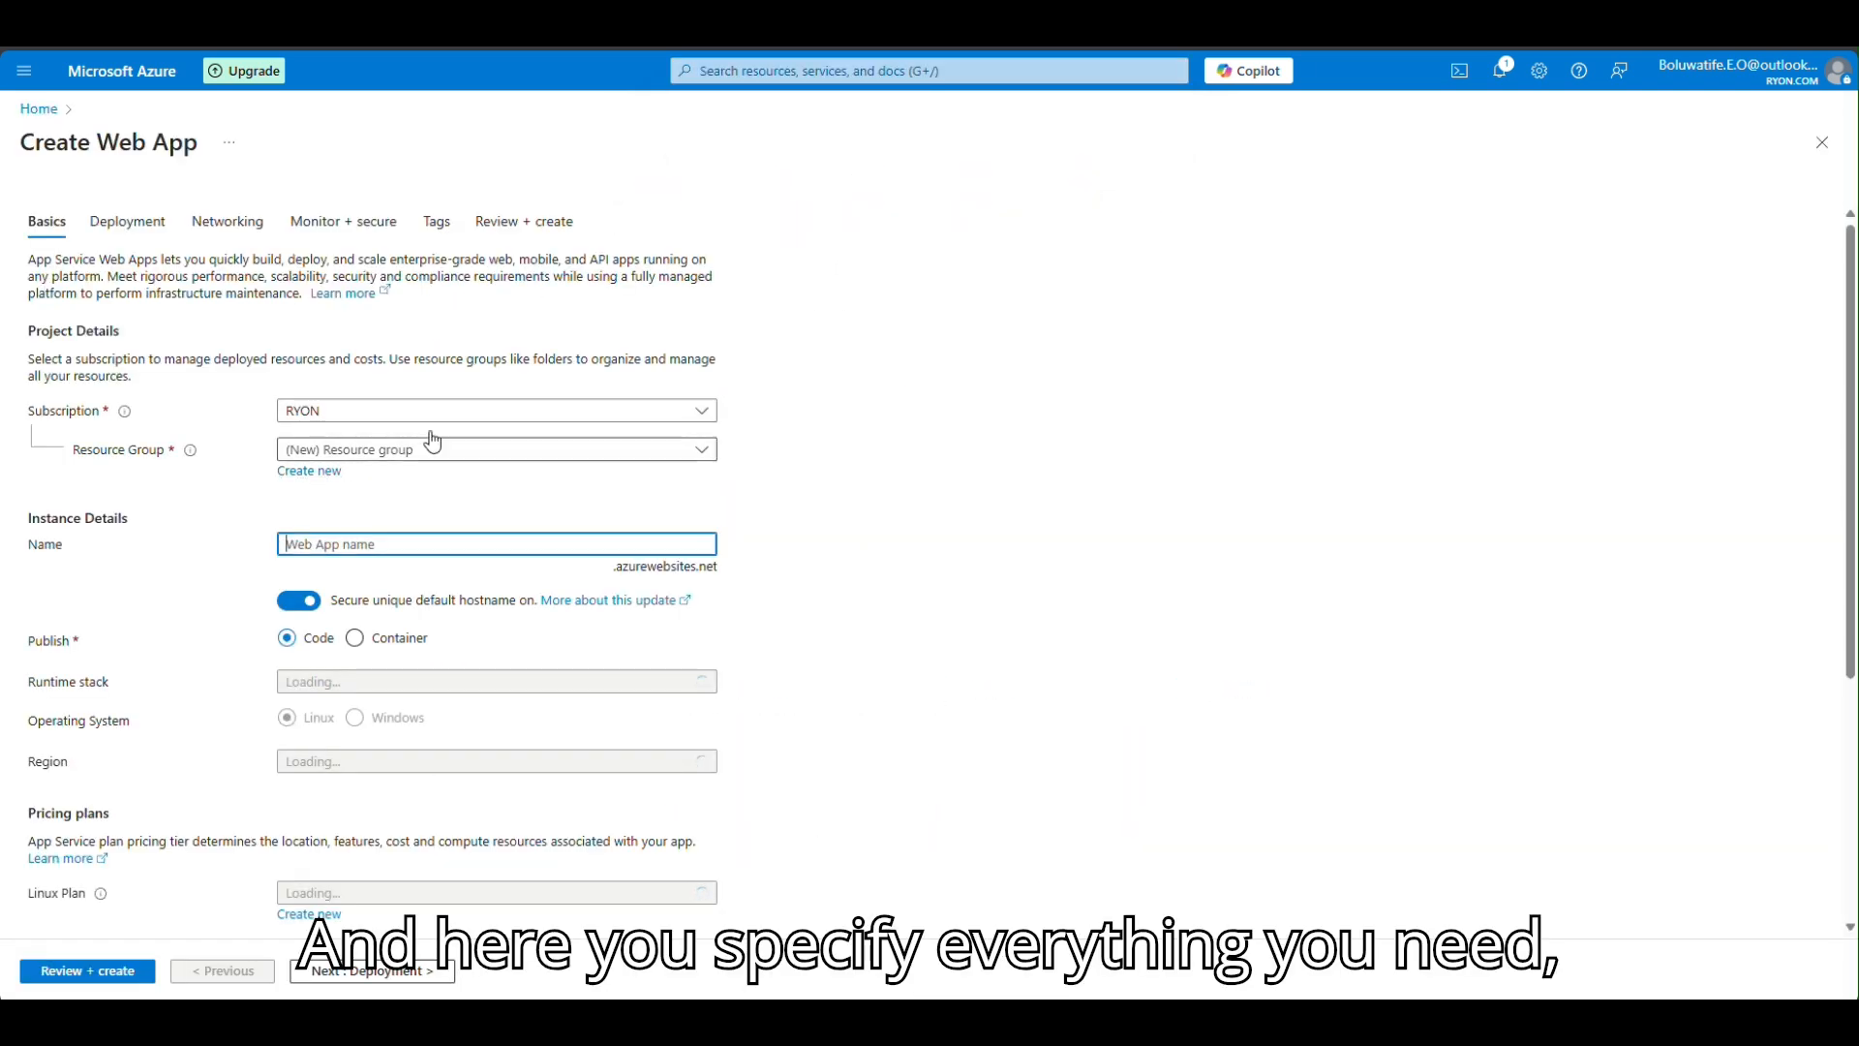
Step: Configure the web app with resource group RYON-resources, name RYON-TestApp, ASP.NET V4.8, Windows, region Poland Central, and secure unique default hostname turned off
{"action": "left_click", "coordinate": [701, 451]}
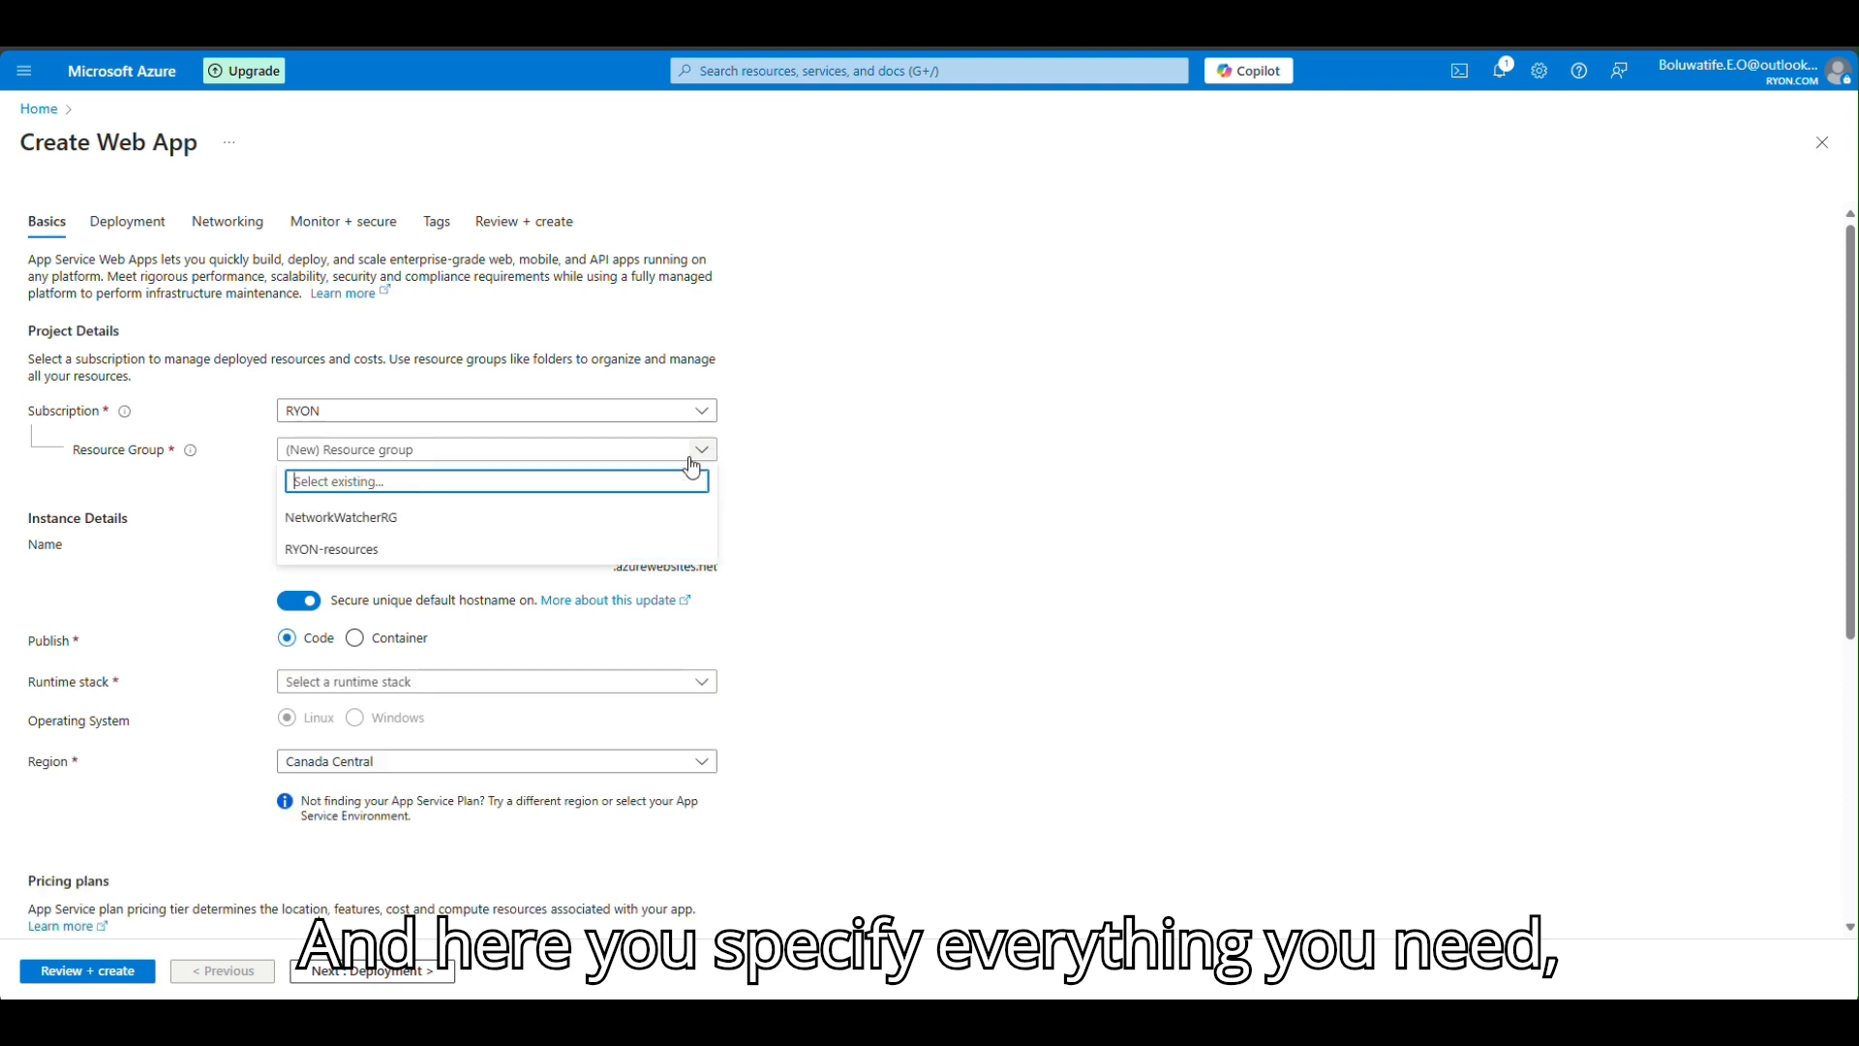
{"action": "left_click", "coordinate": [397, 549]}
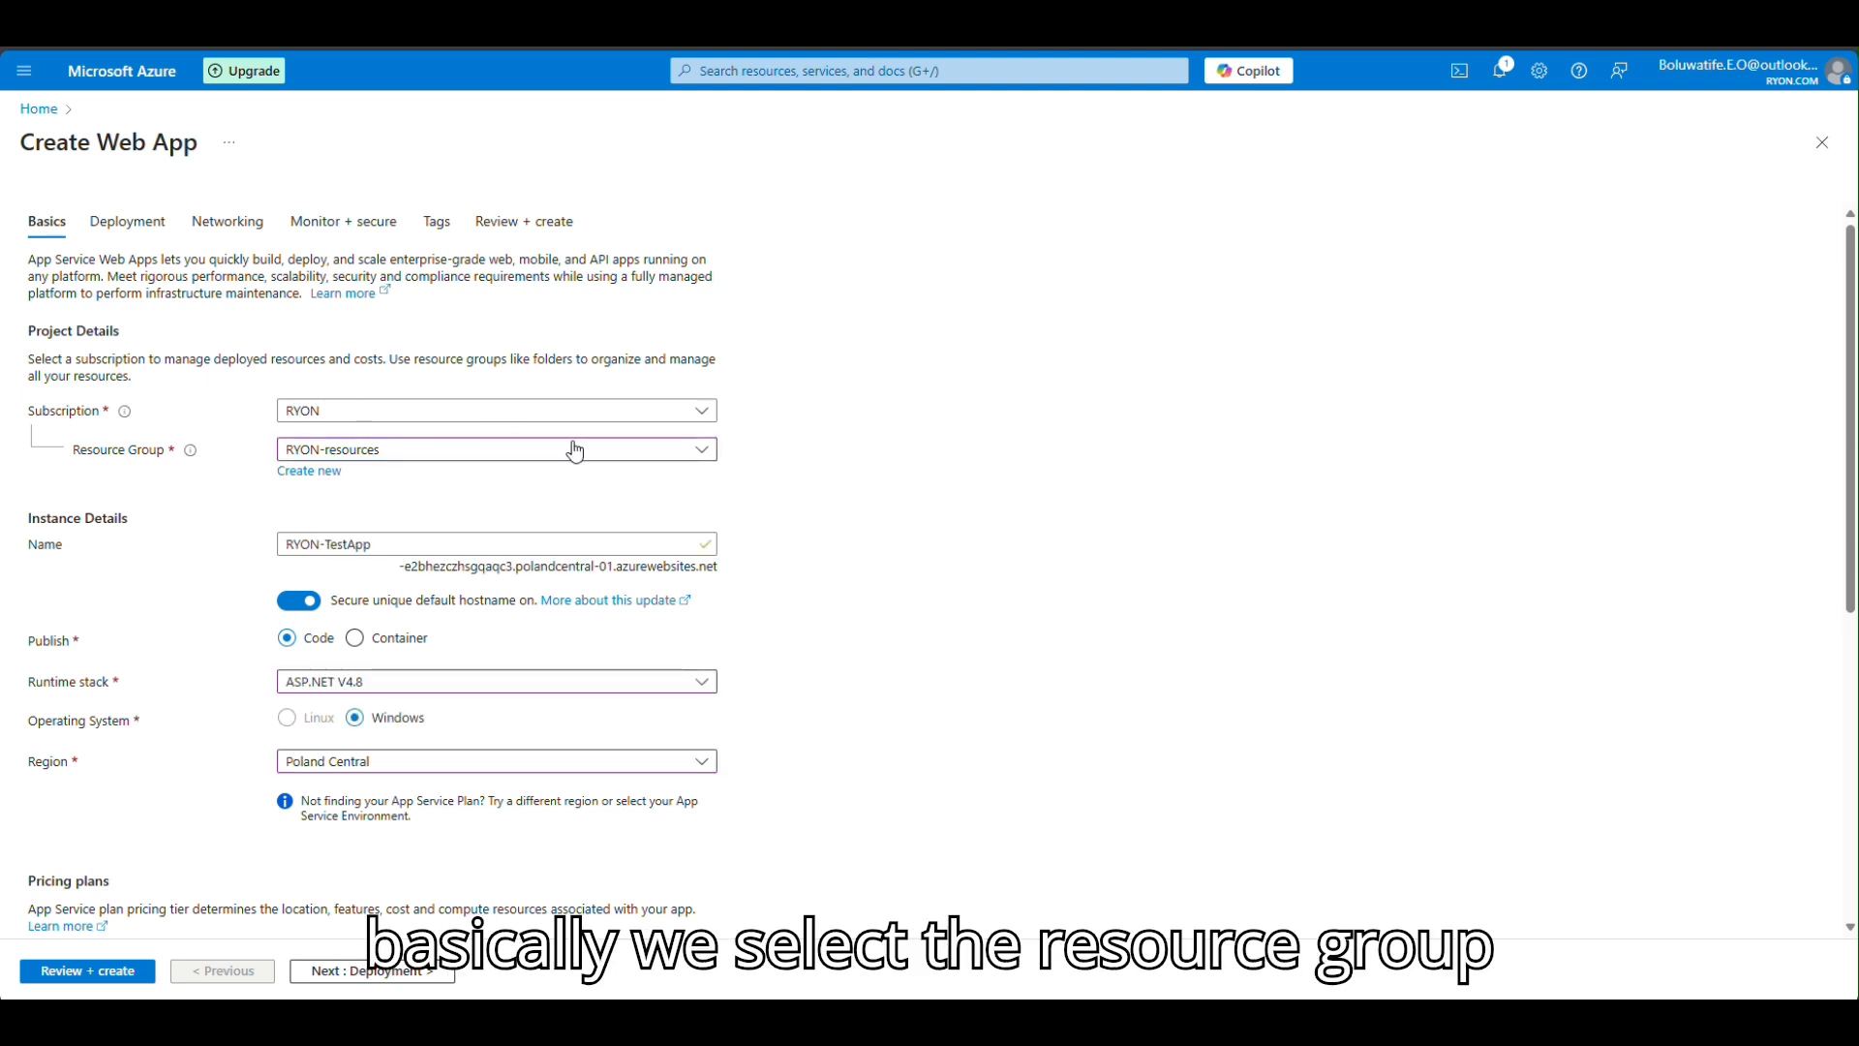
{"action": "left_click", "coordinate": [320, 607]}
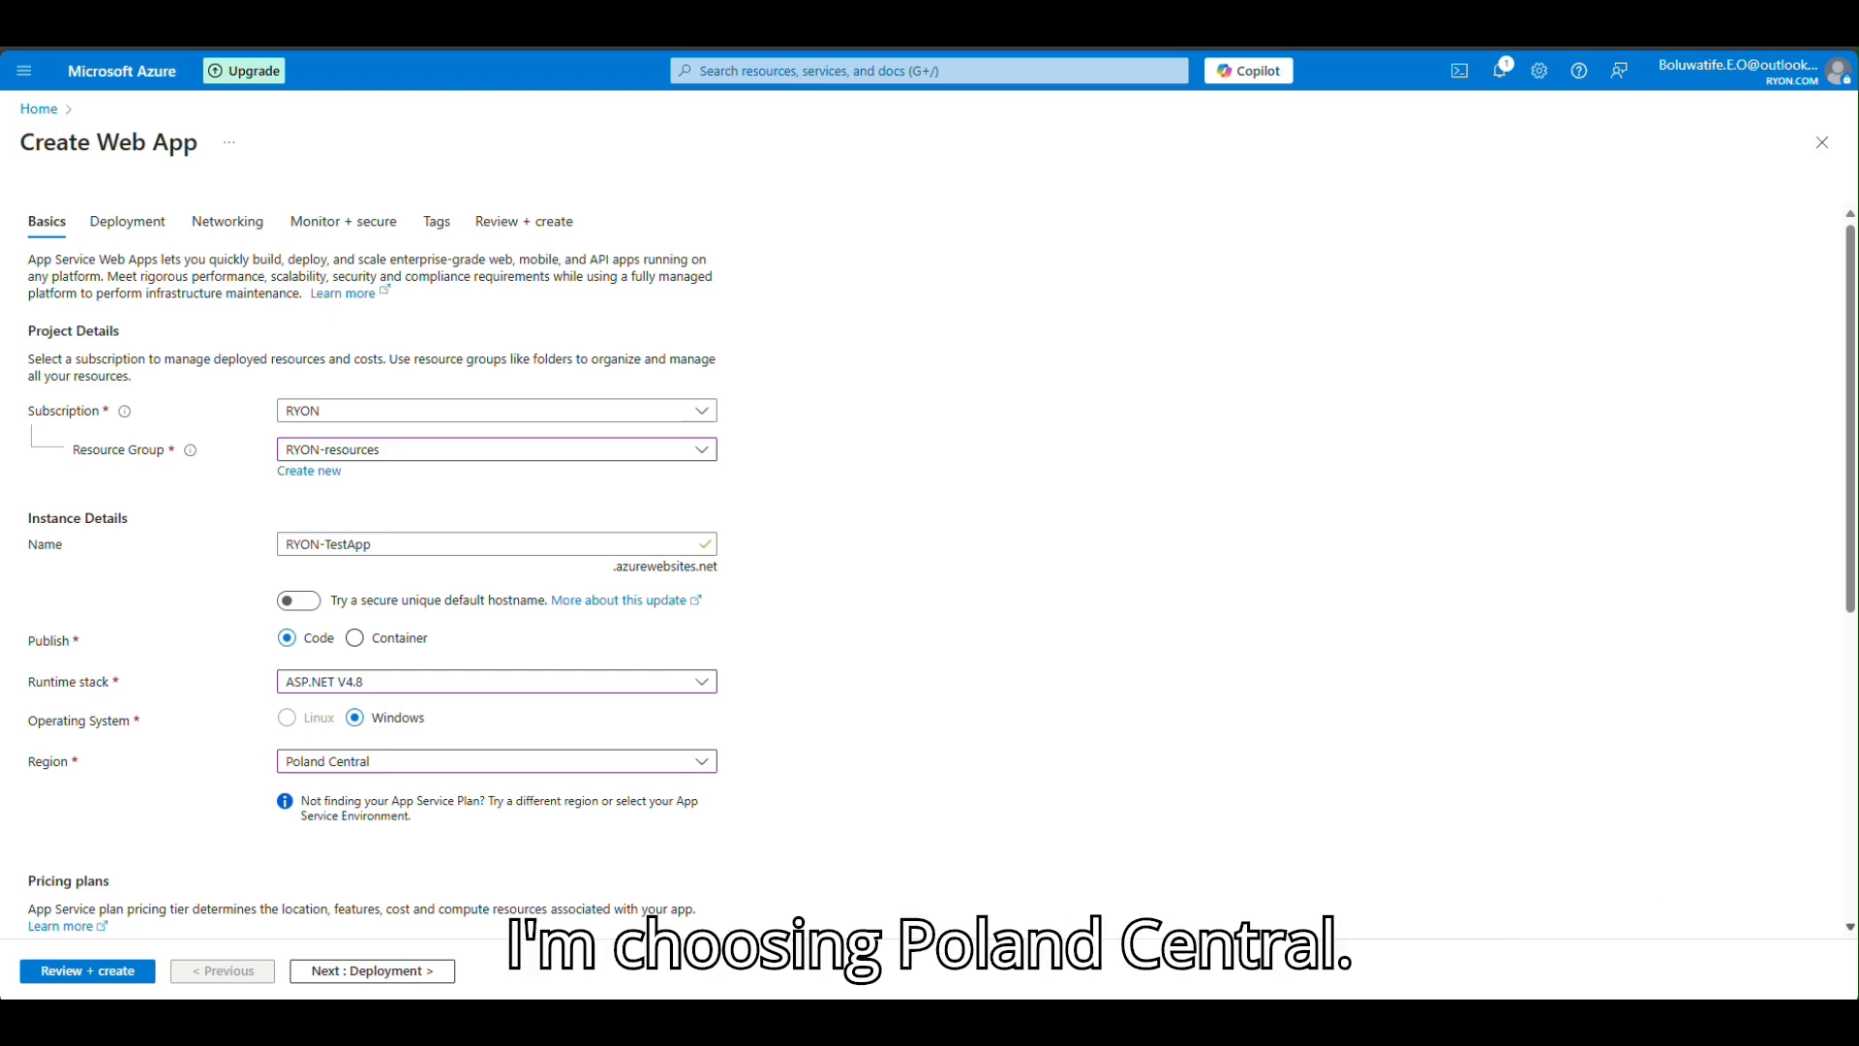
Step: Keep the Free F1 pricing plan and remaining defaults, and review and create the web app
{"action": "scroll", "coordinate": [1851, 930], "scroll_direction": "down", "scroll_amount": 5}
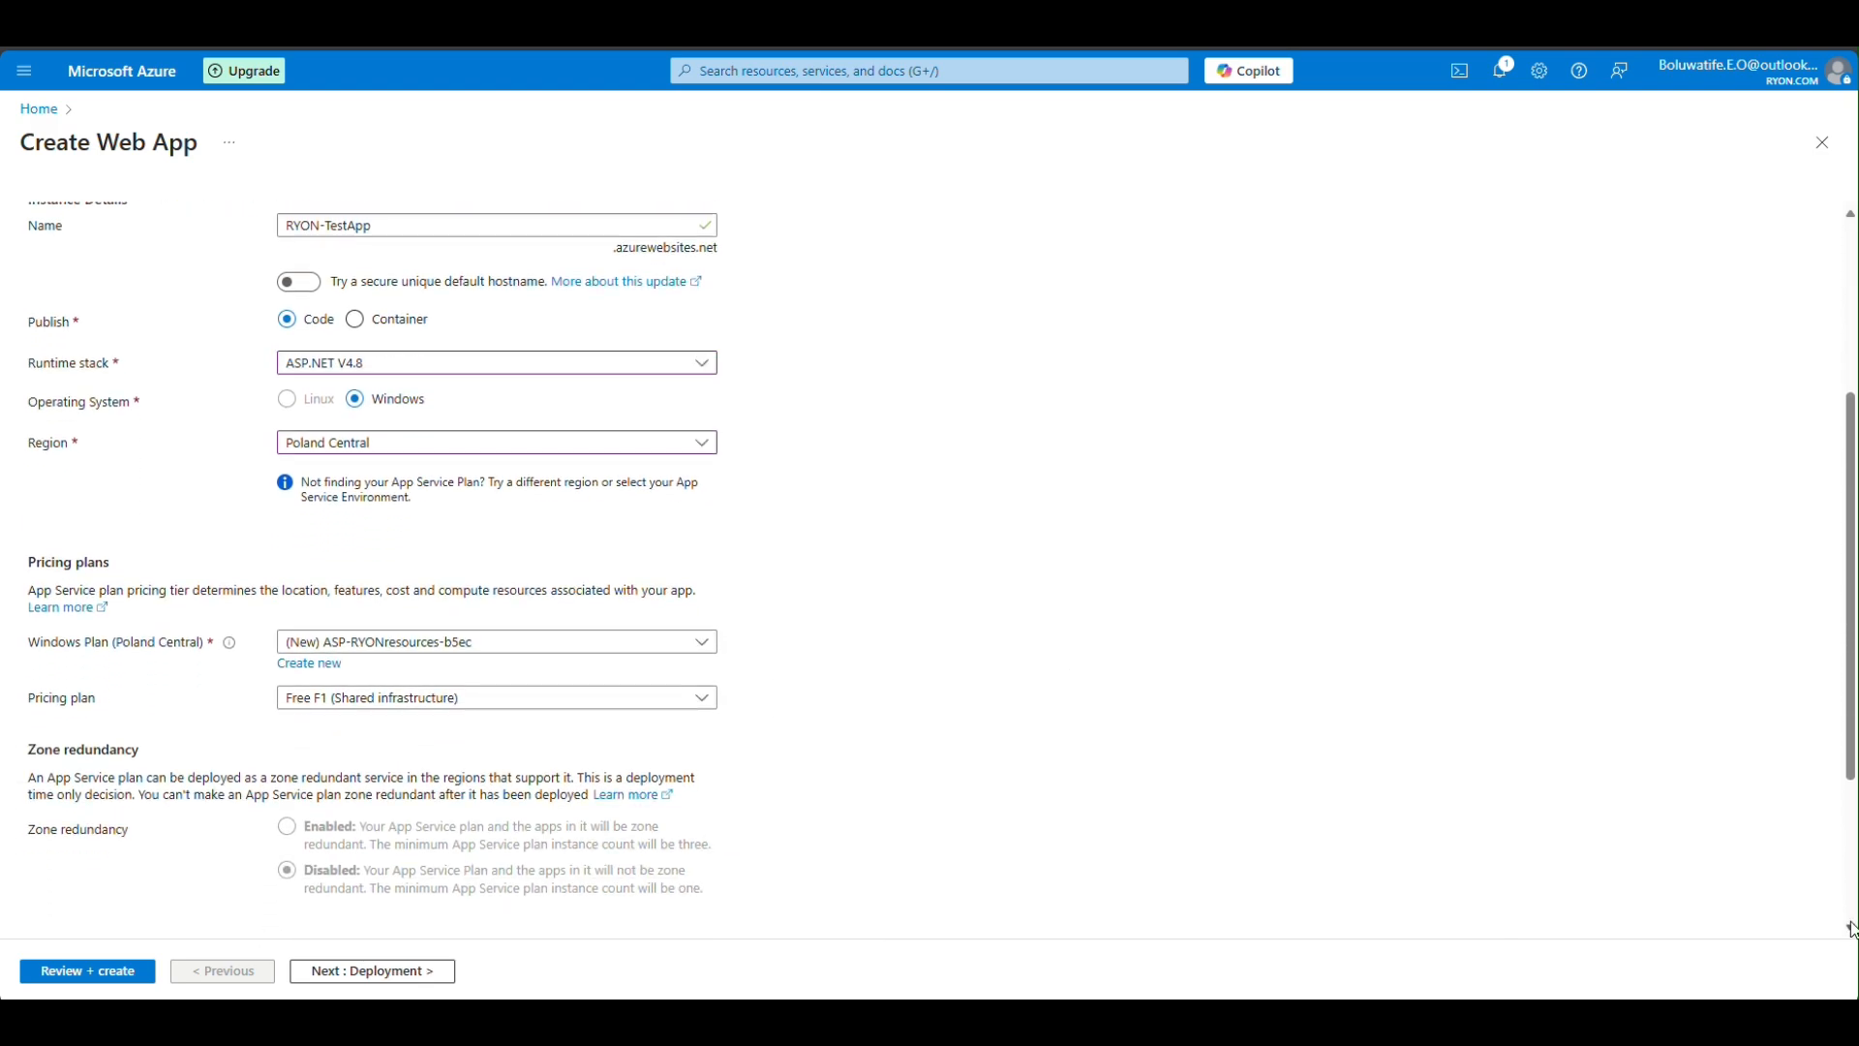
{"action": "scroll", "coordinate": [1851, 929], "scroll_direction": "down", "scroll_amount": 2}
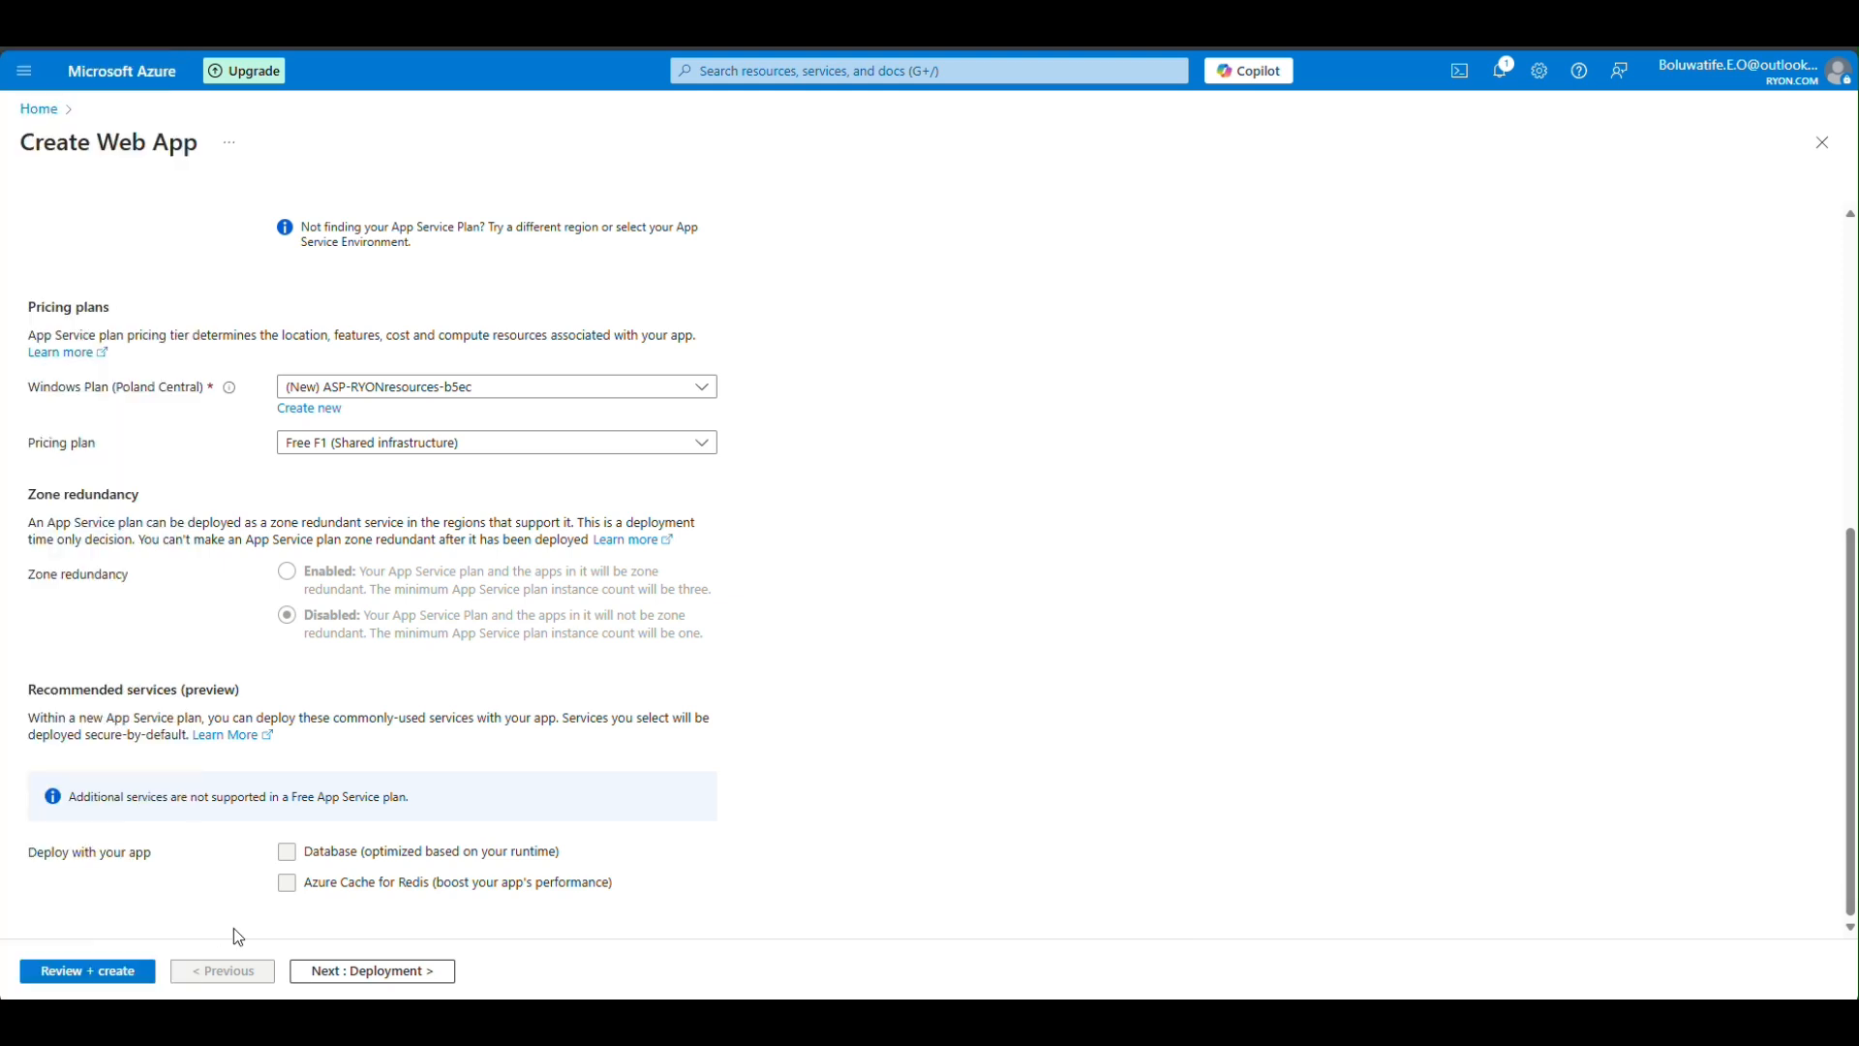
{"action": "left_click", "coordinate": [89, 973]}
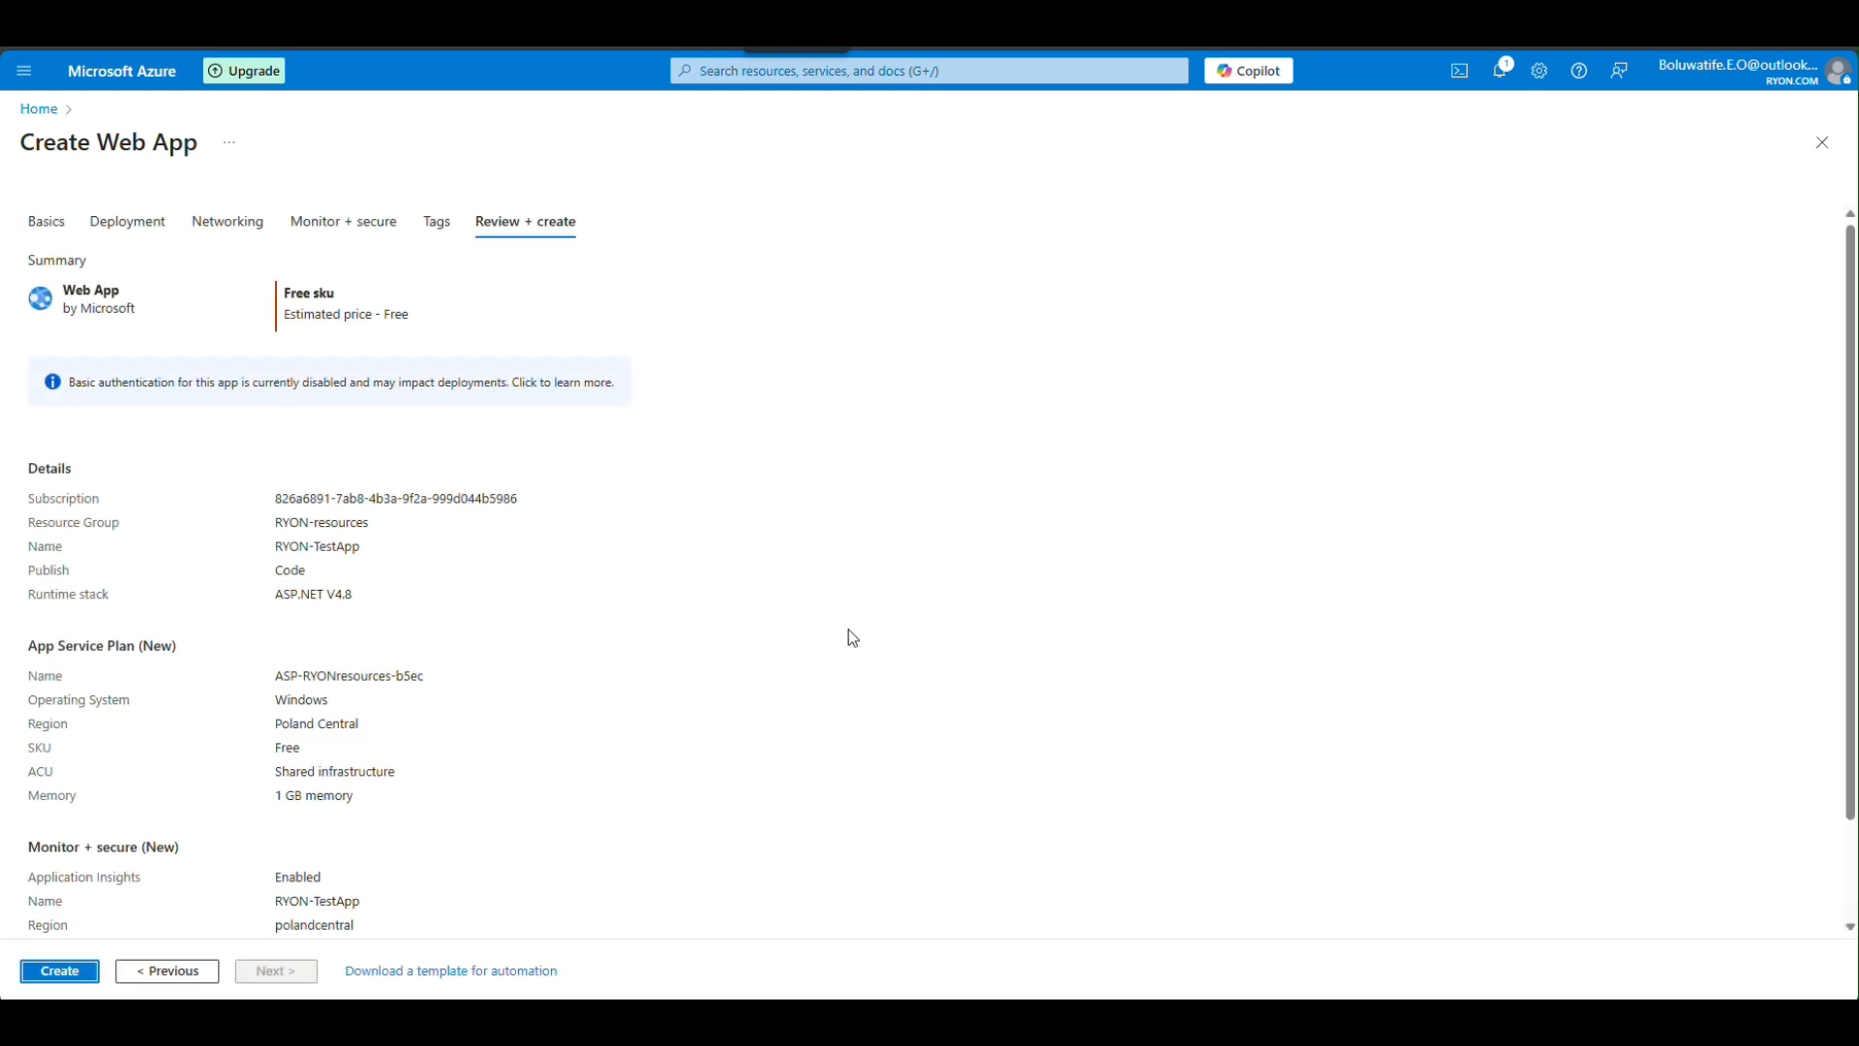
{"action": "left_click", "coordinate": [60, 972]}
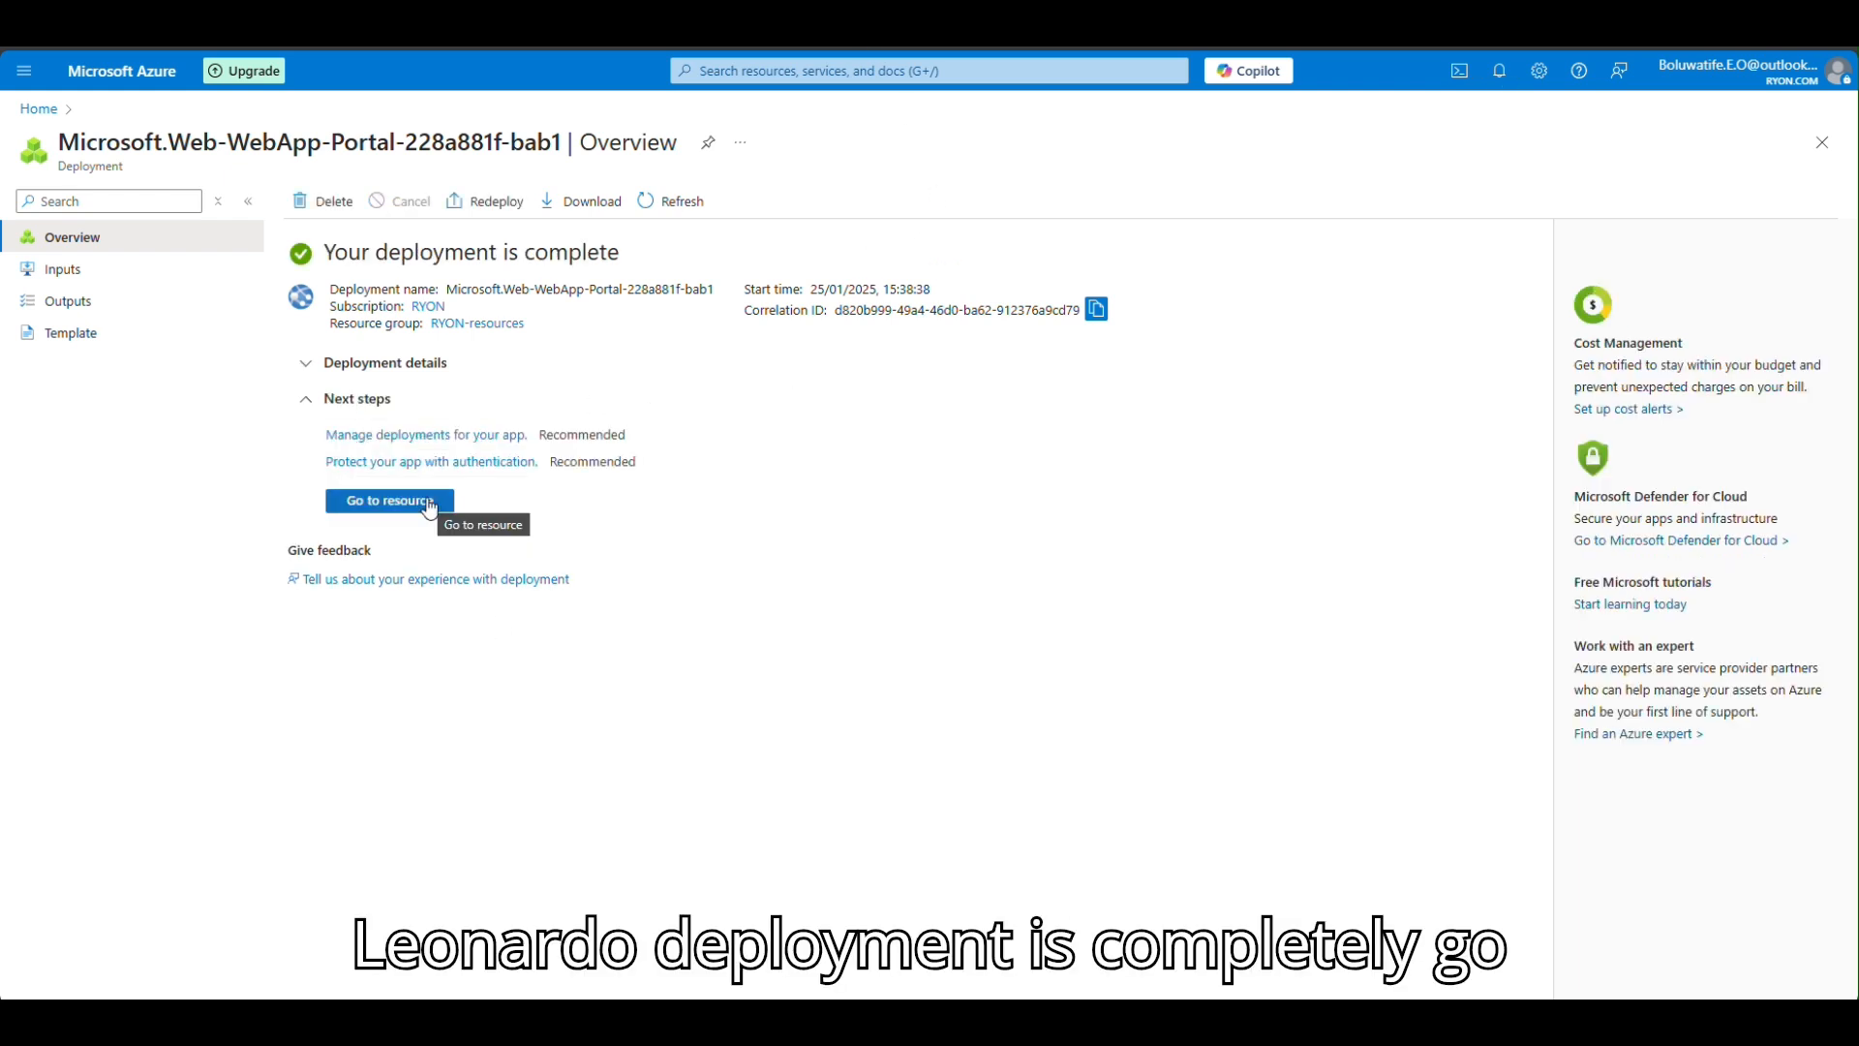
Step: Go to the deployed RYON-TestApp resource and open its default domain
{"action": "left_click", "coordinate": [431, 510]}
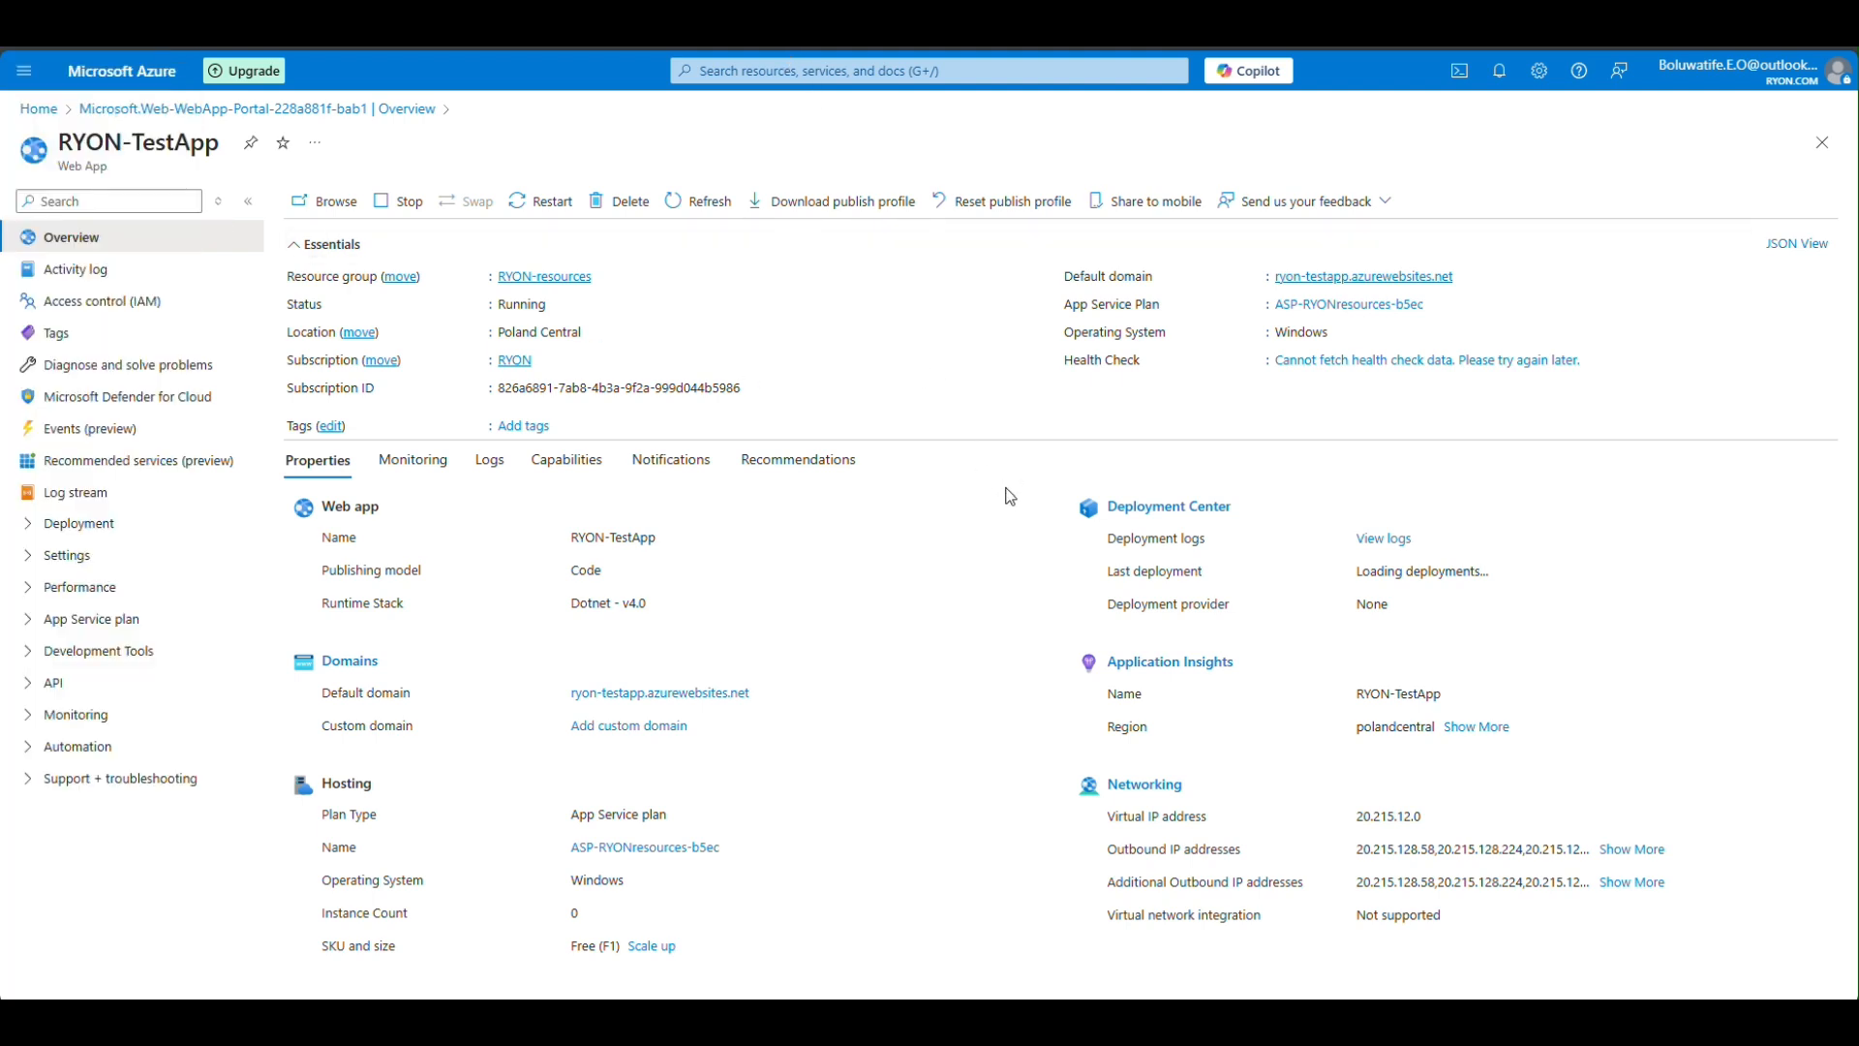
{"action": "left_click", "coordinate": [1384, 279]}
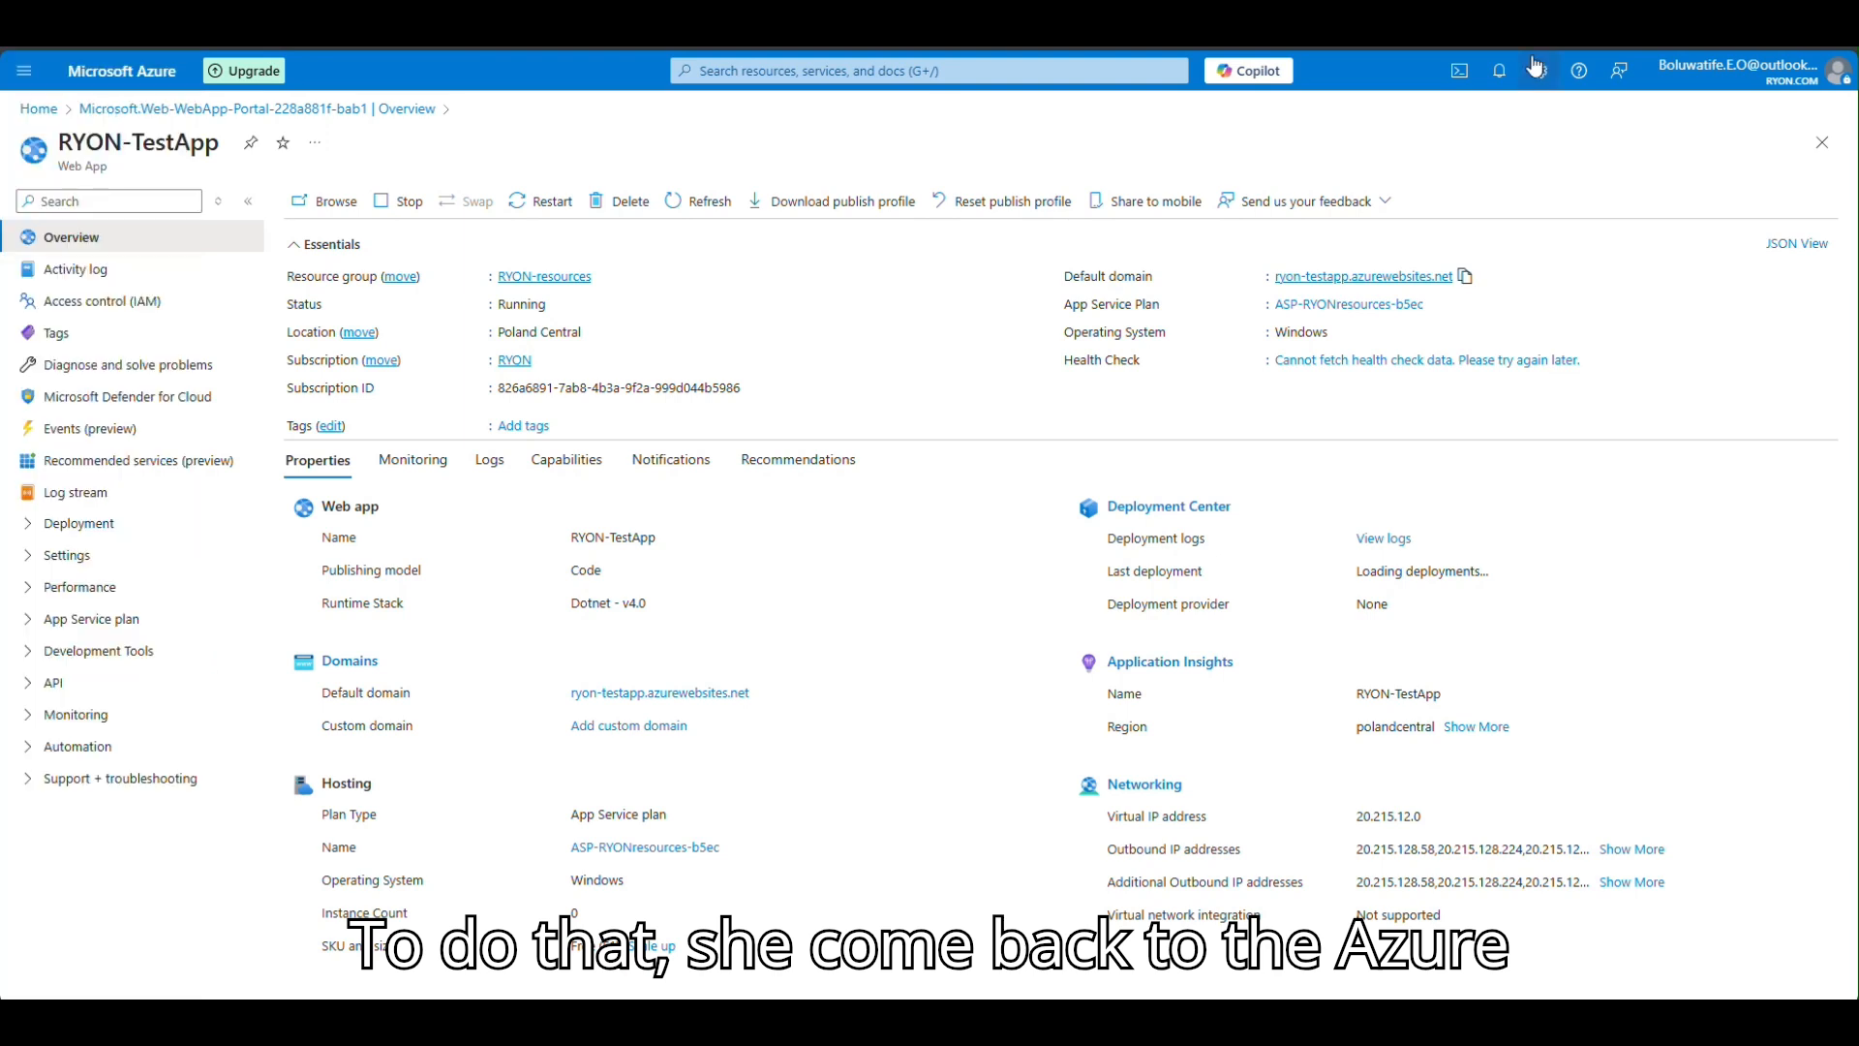
{"action": "left_click", "coordinate": [1460, 73]}
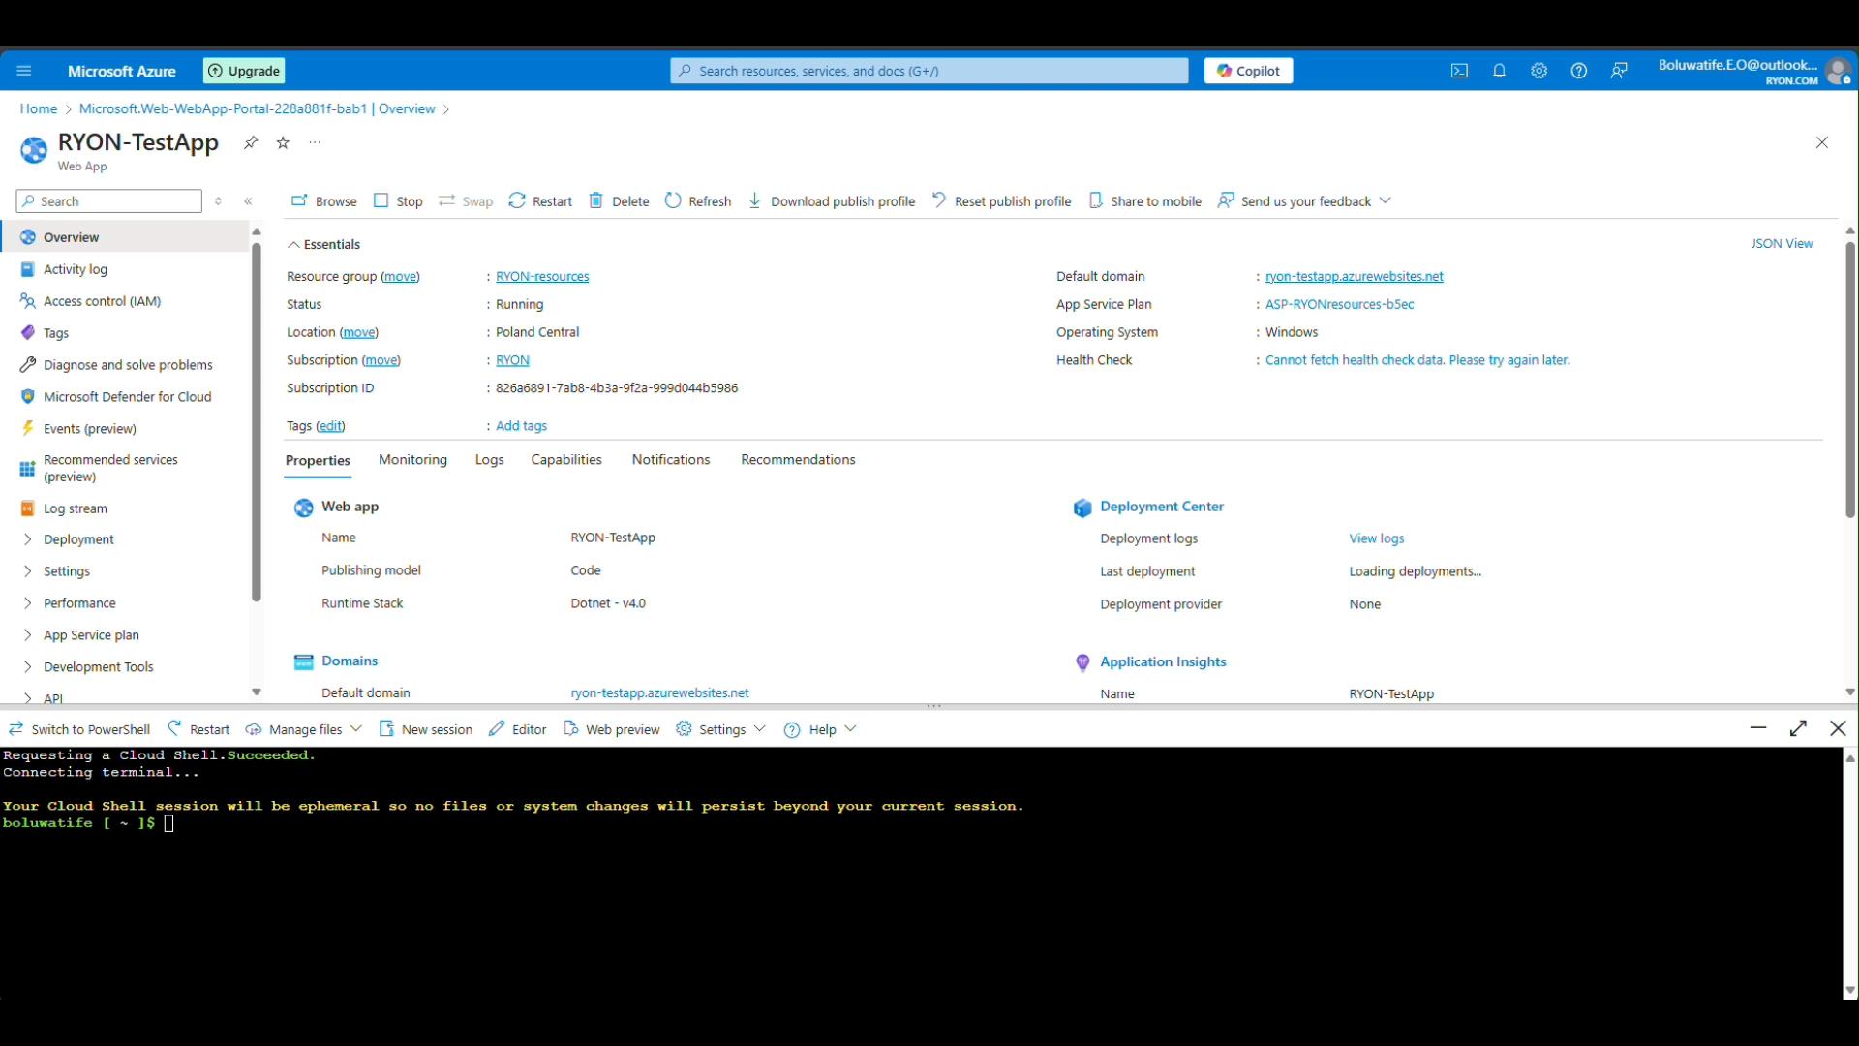
{"action": "type", "text": "git clone https://github.com/fouldsy/azure-mol-samples-2nd-ed.git"}
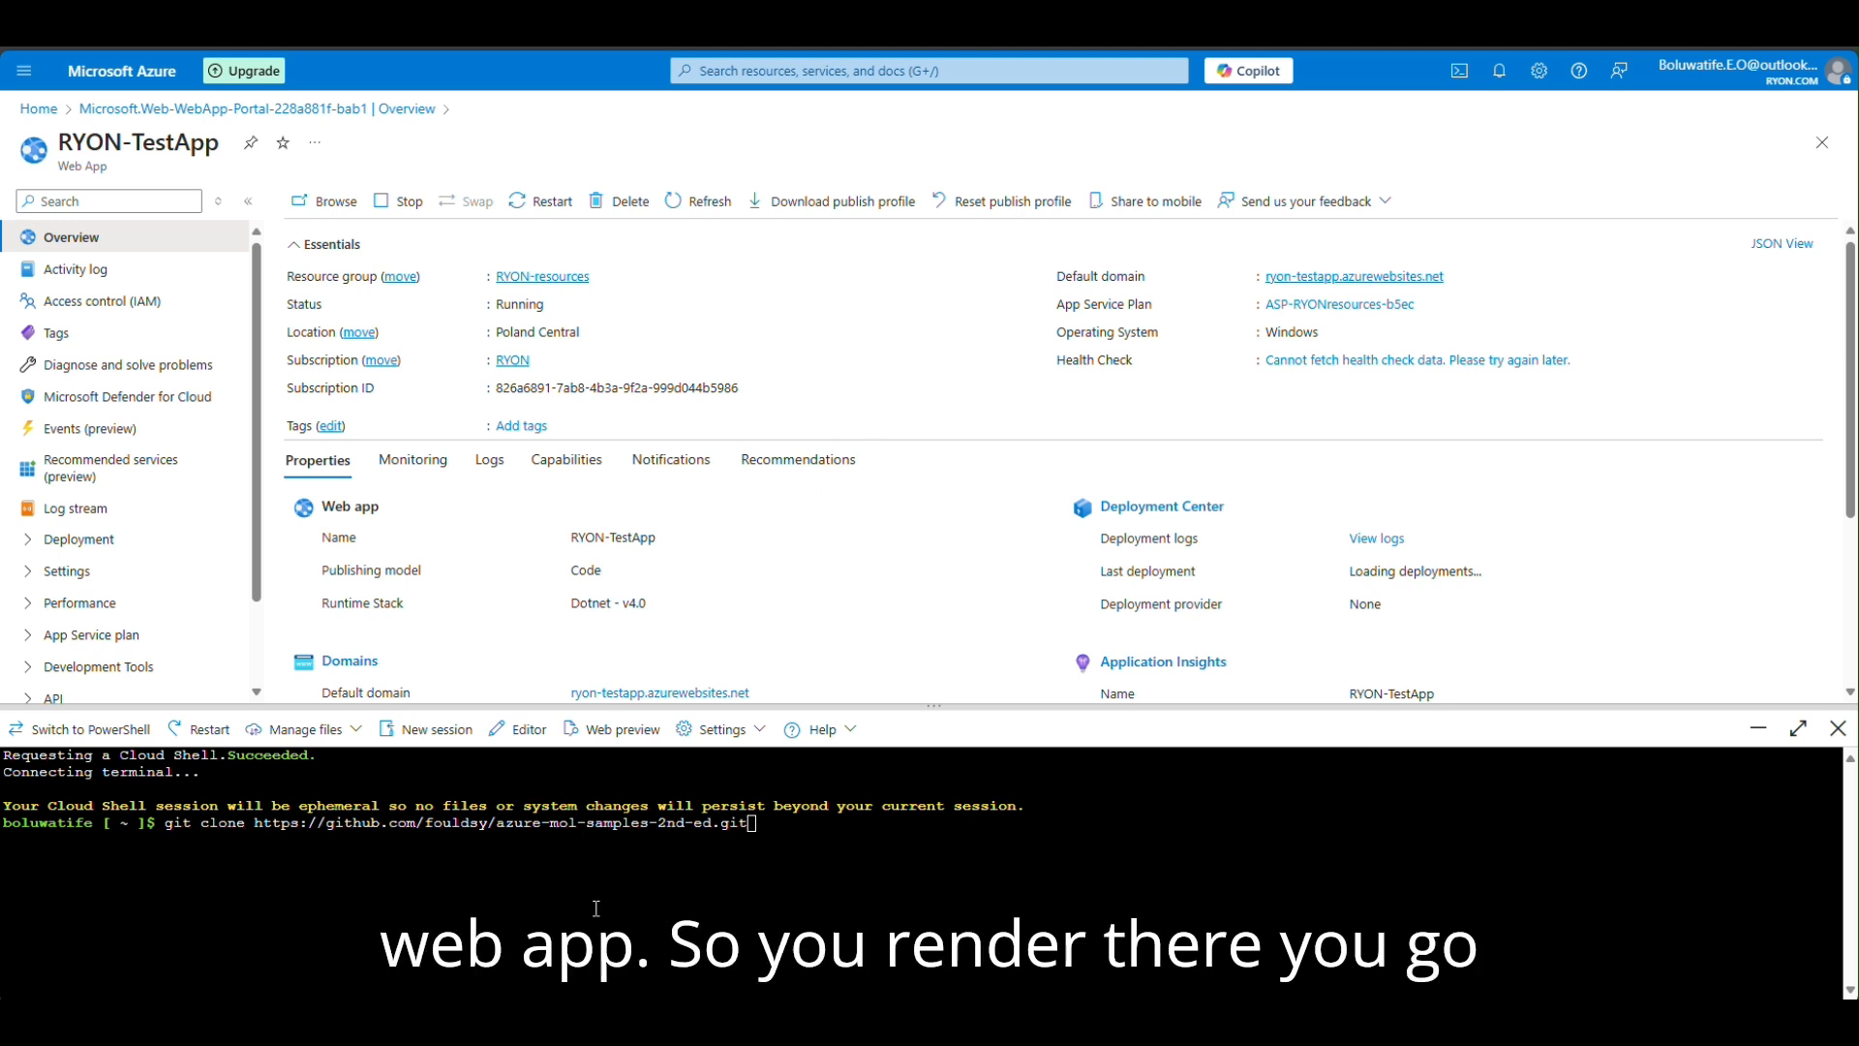
{"action": "key", "text": "Return"}
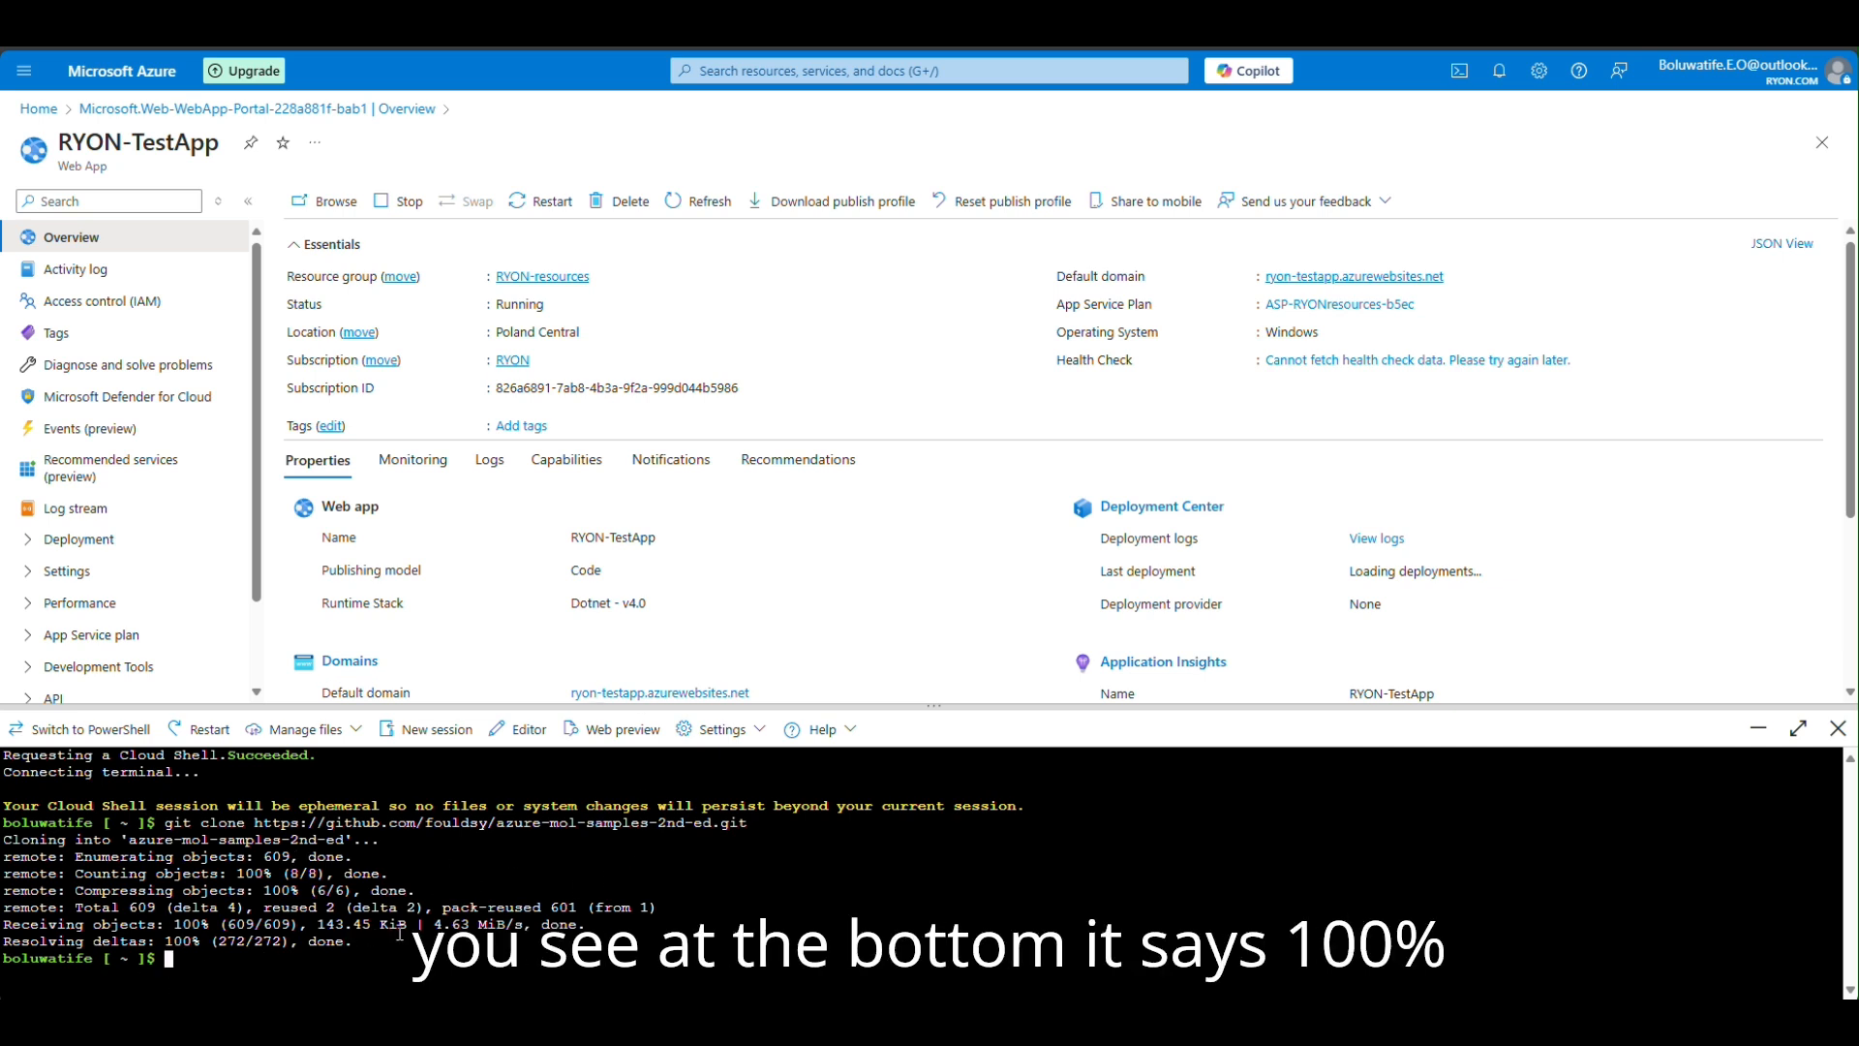
Step: Set the global Git user.email and user.name to the account holder's e-mail address and full name
{"action": "key", "text": "ctrl+v"}
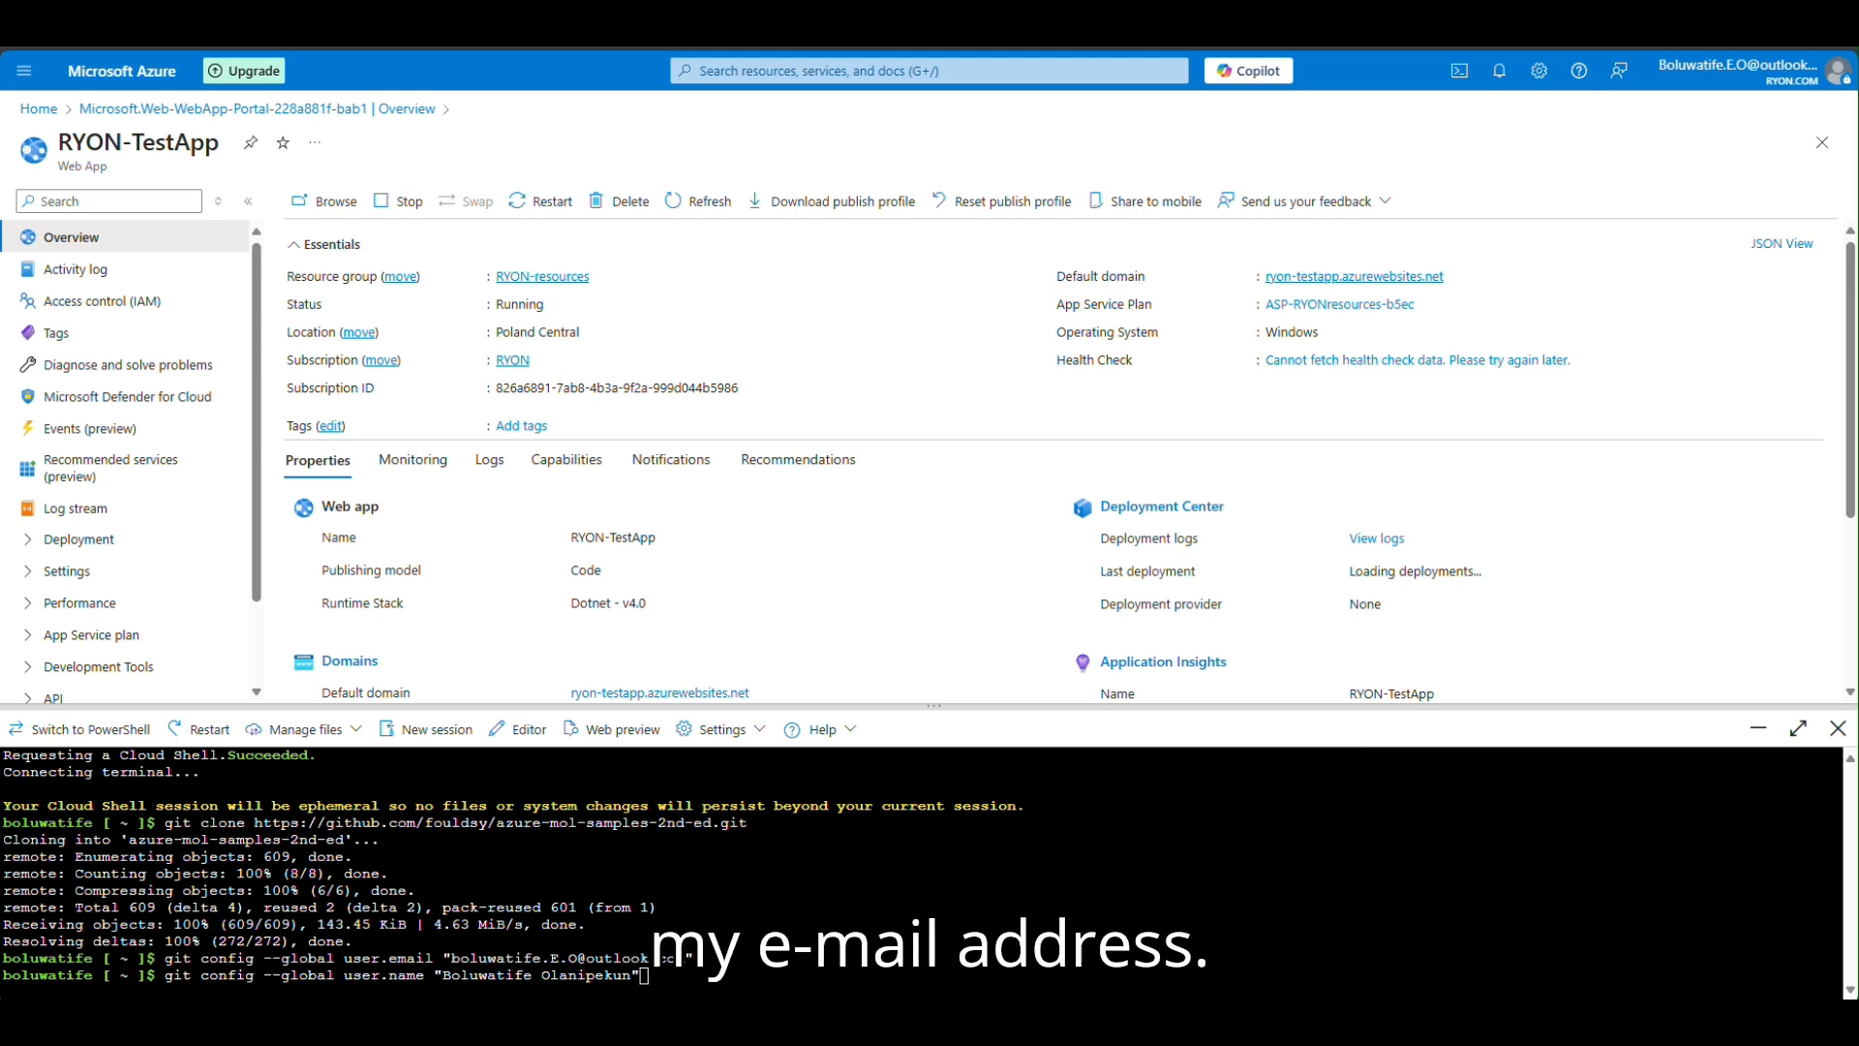
{"action": "left_click", "coordinate": [715, 985]}
{"action": "key", "text": "Return"}
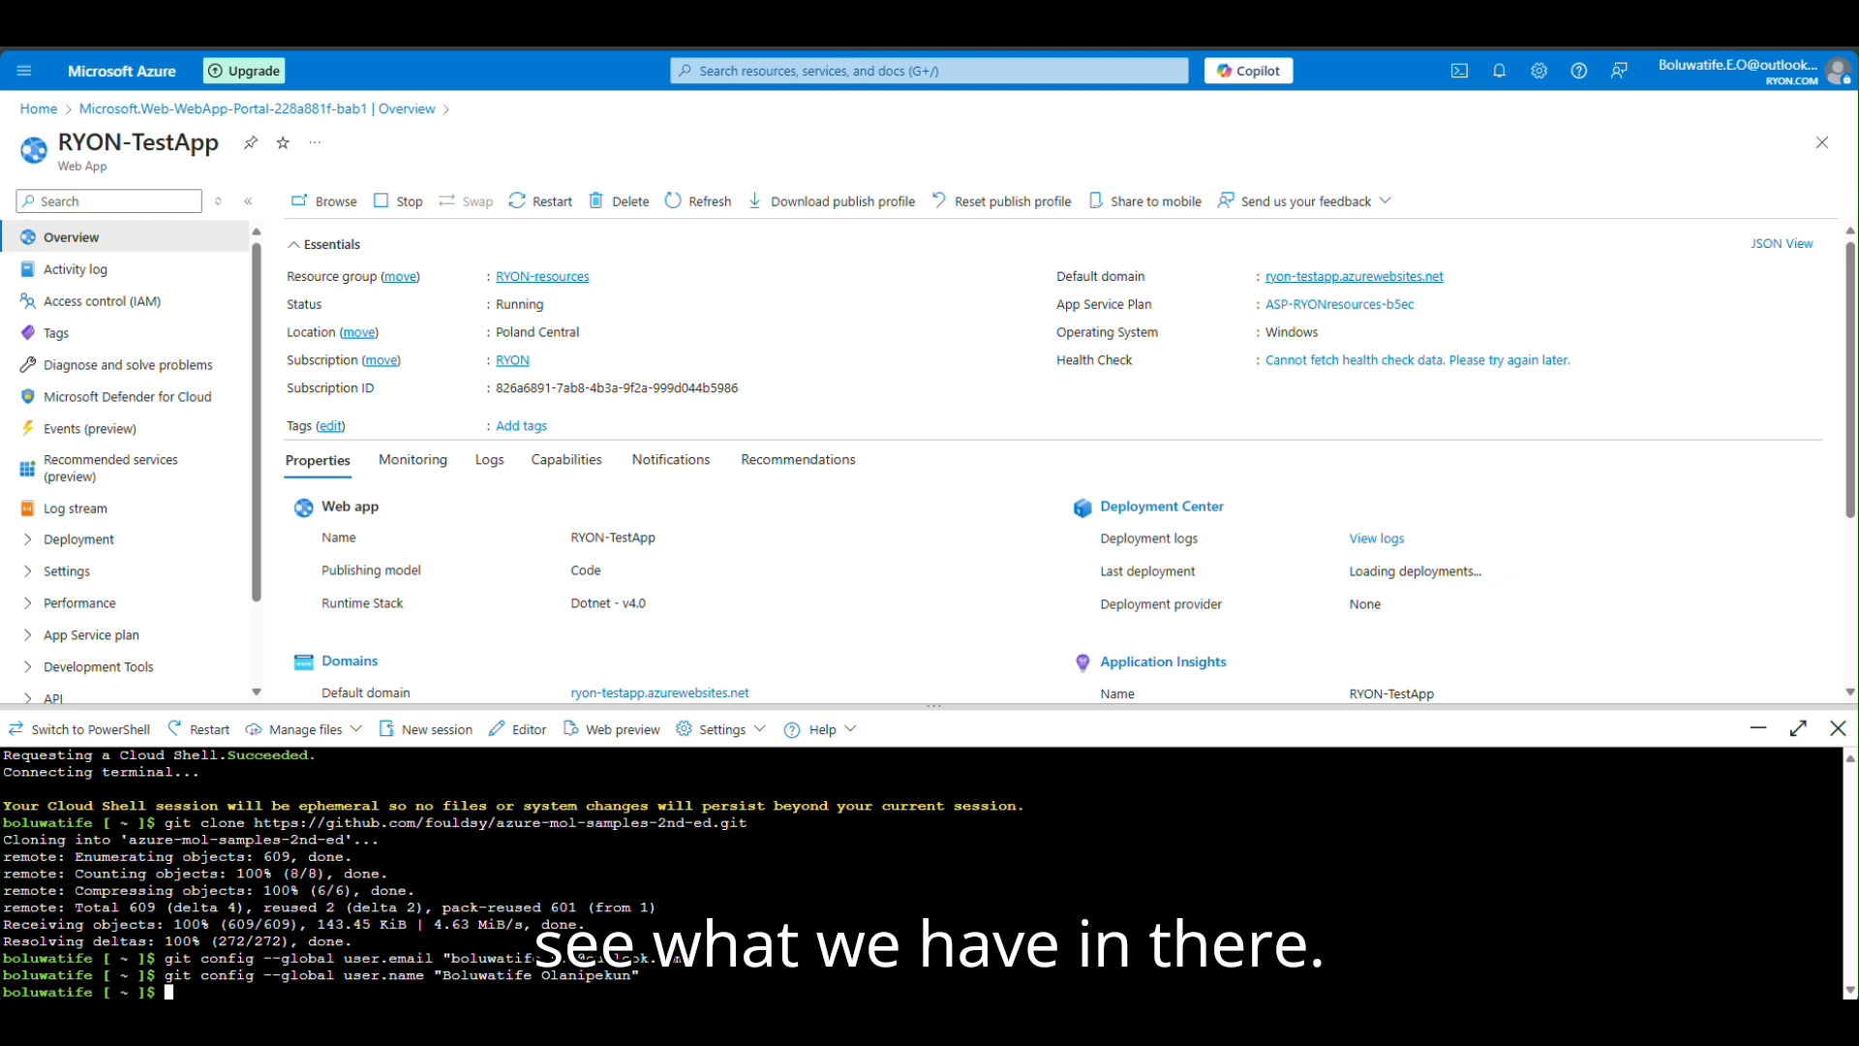
Step: Change to the azure-mol-samples-2nd-ed/03/prod/ directory and list its files
{"action": "type", "text": "cd azure-mol-samples-2nd-ed/03/prod/"}
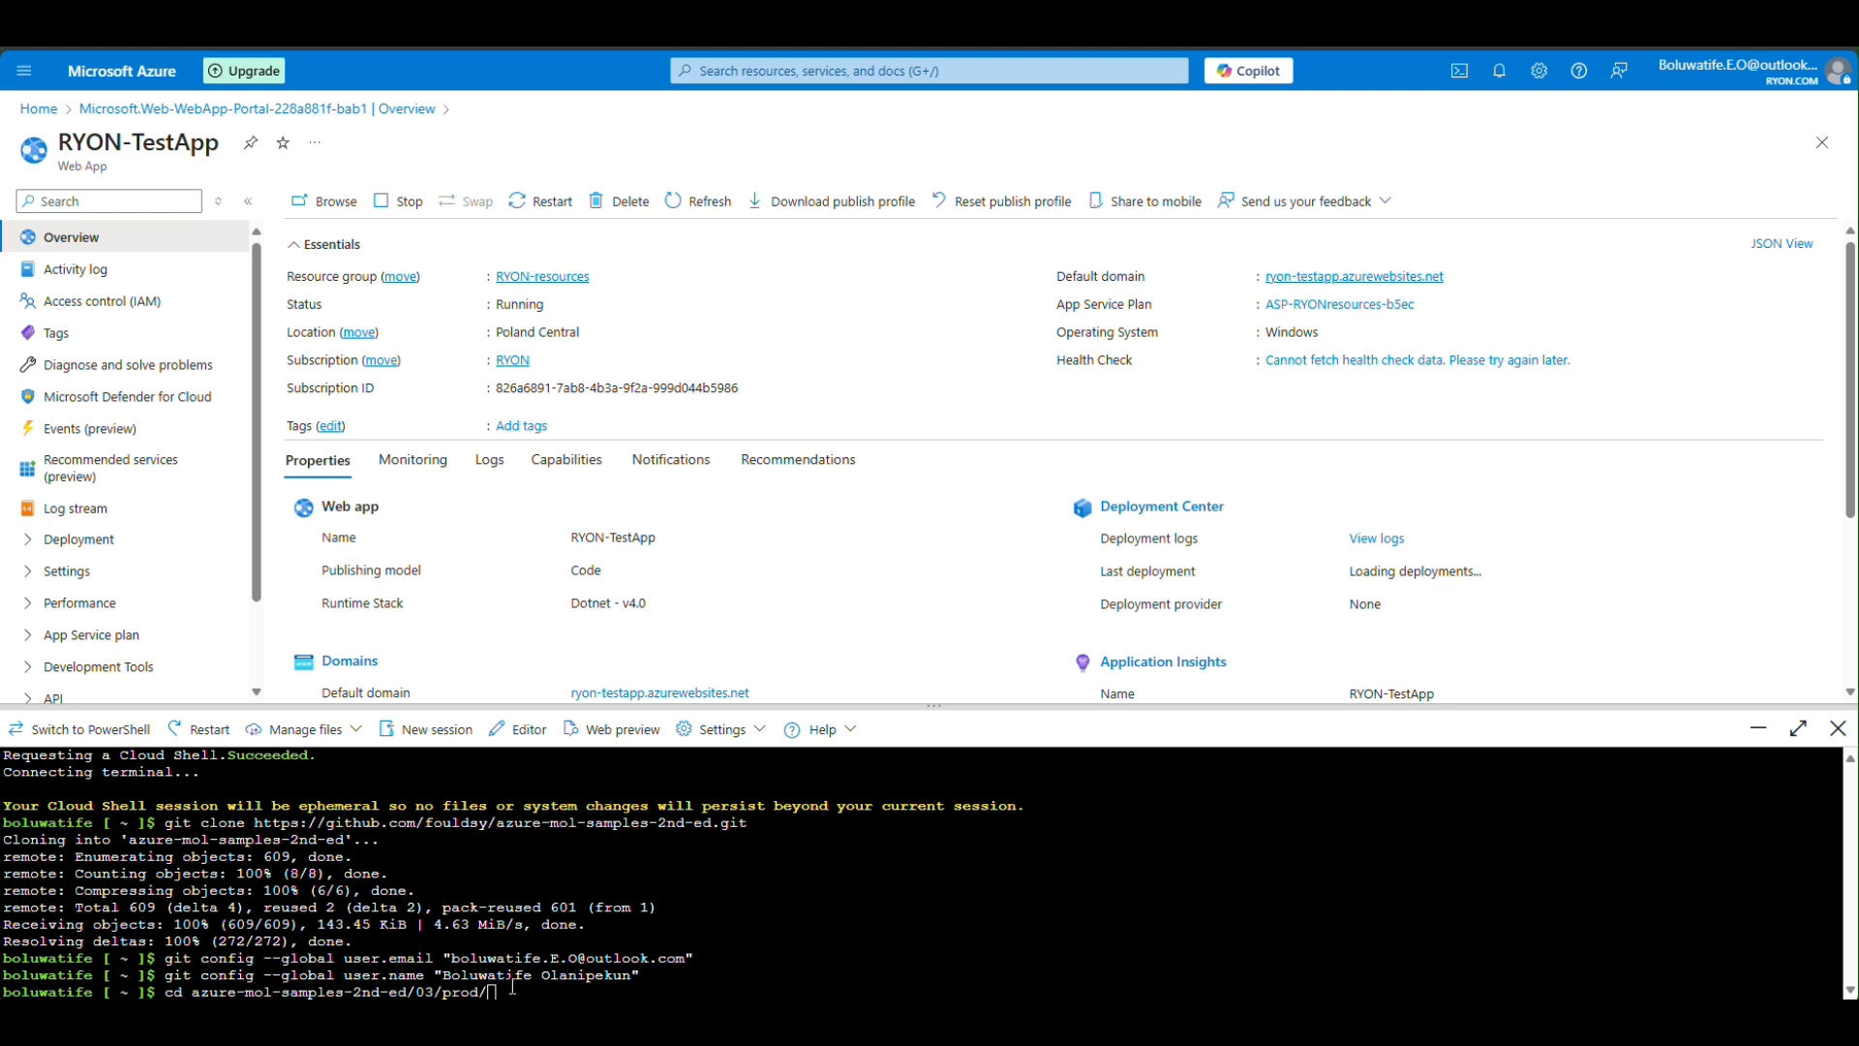
{"action": "key", "text": "Return"}
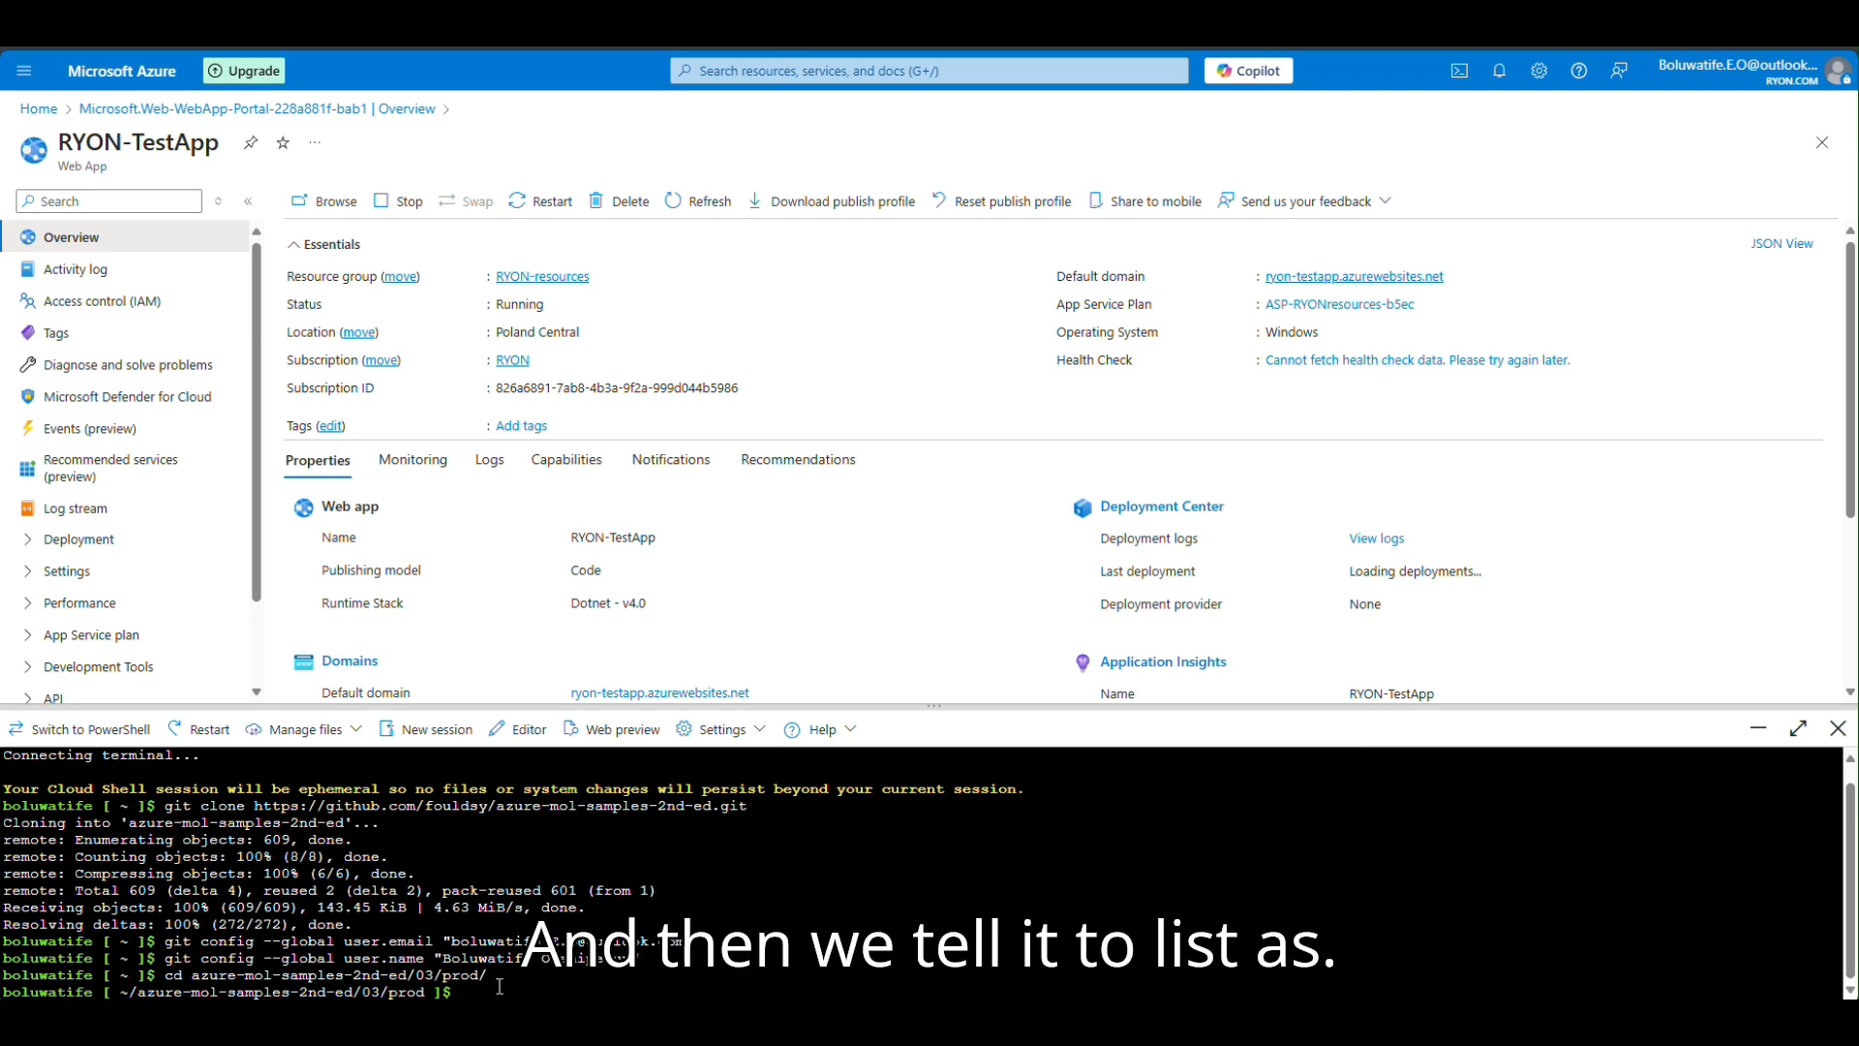
{"action": "type", "text": "ls"}
{"action": "key", "text": "Return"}
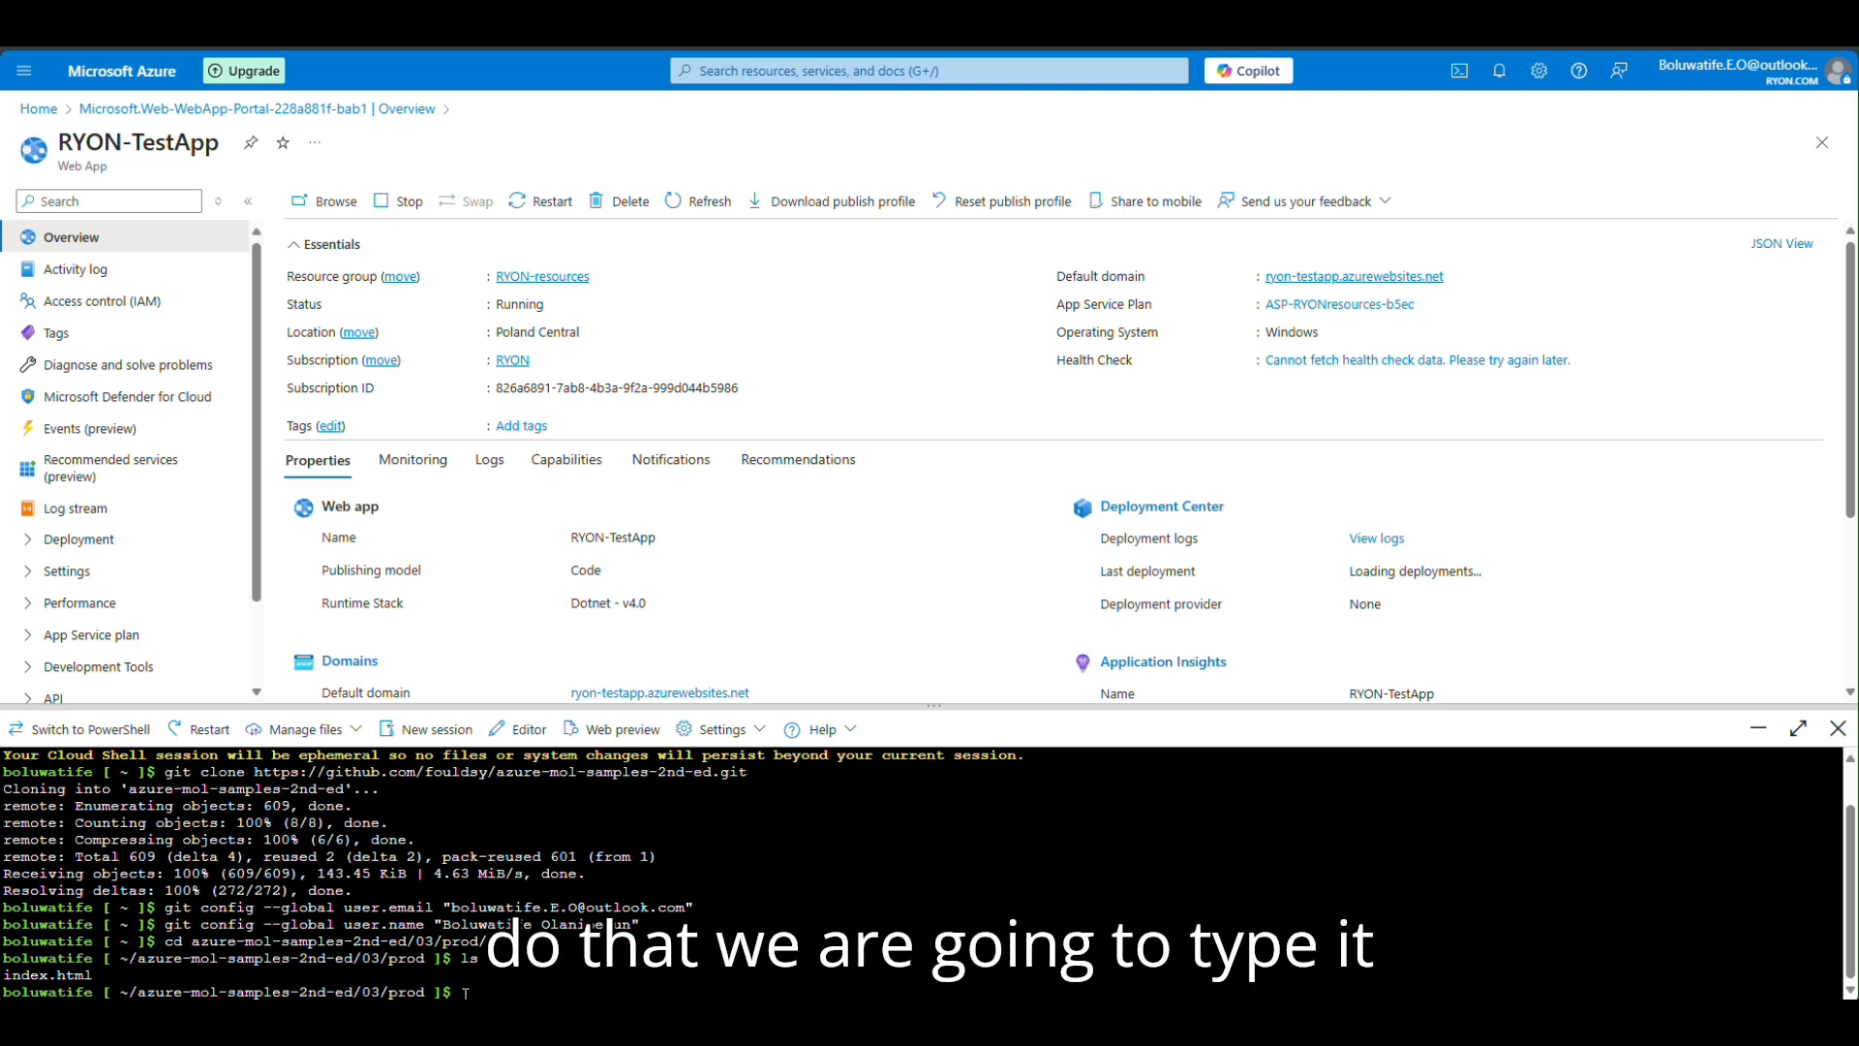
Step: Initialize a Git repository in the prod directory and stage all of its files
{"action": "type", "text": "git init"}
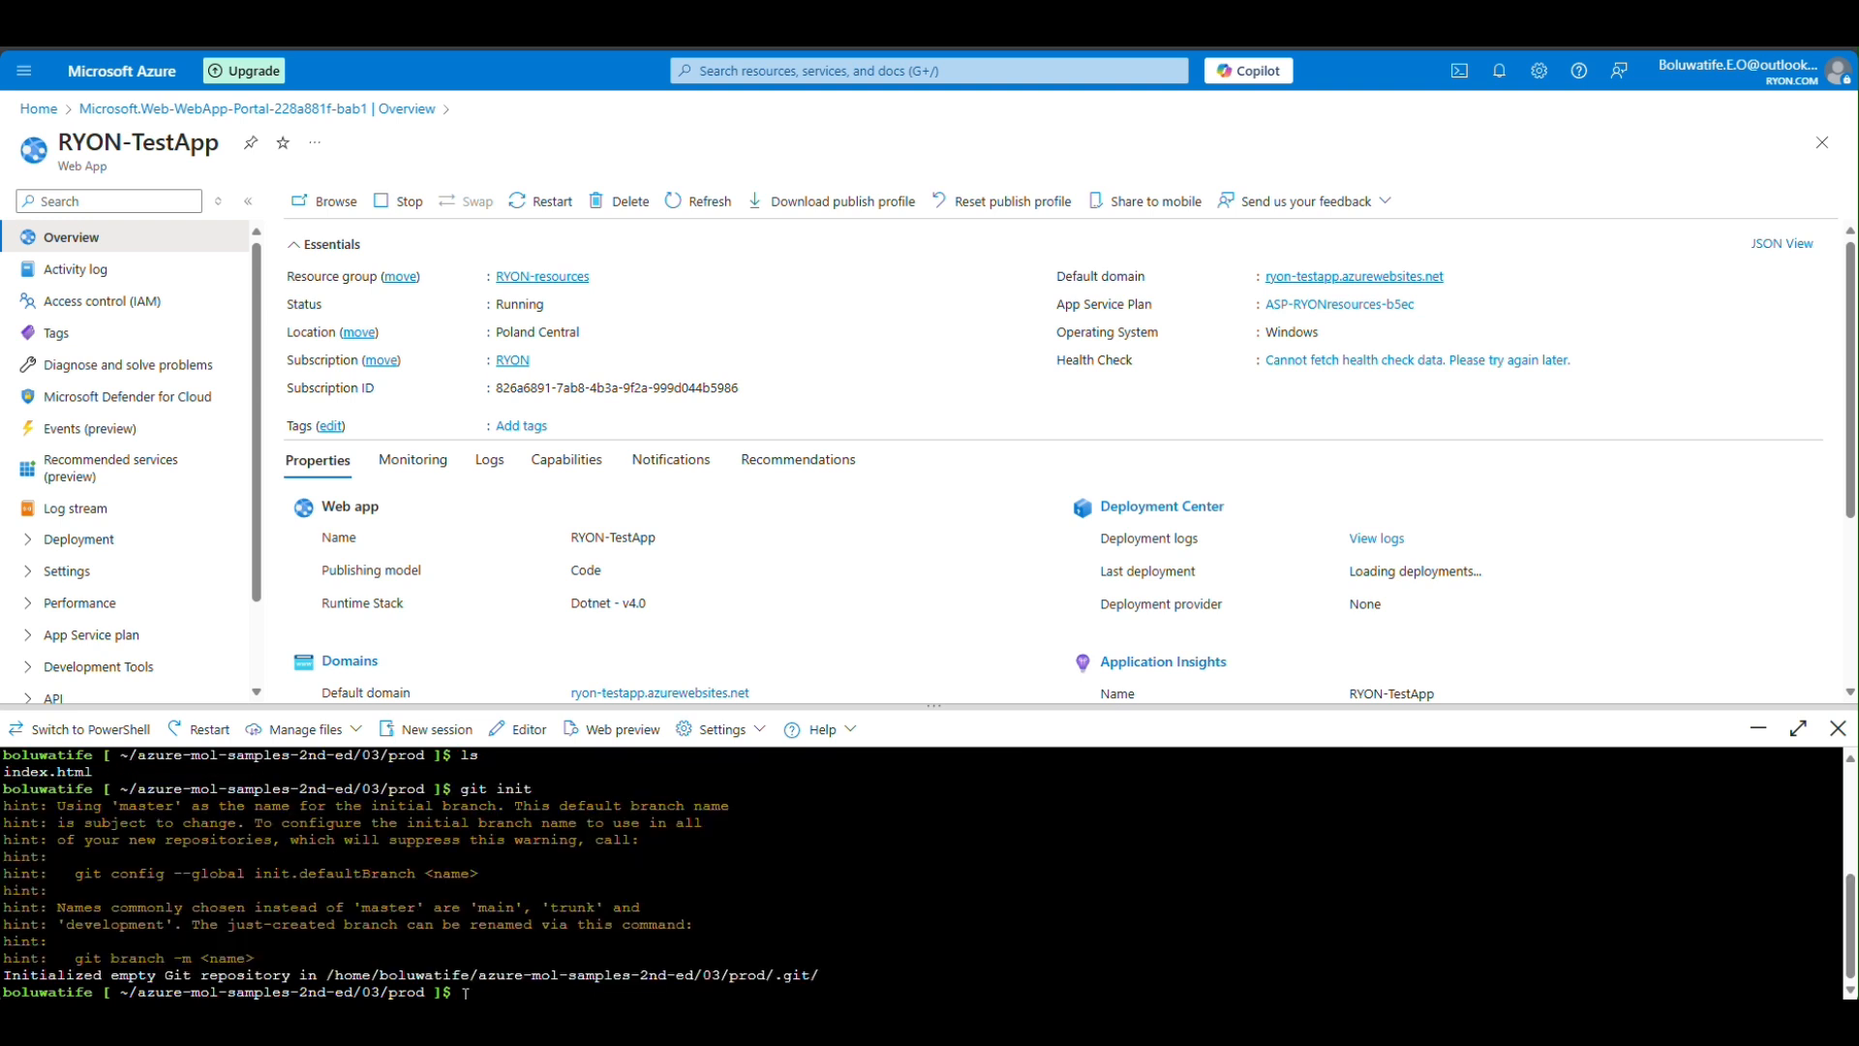
{"action": "key", "text": "Return"}
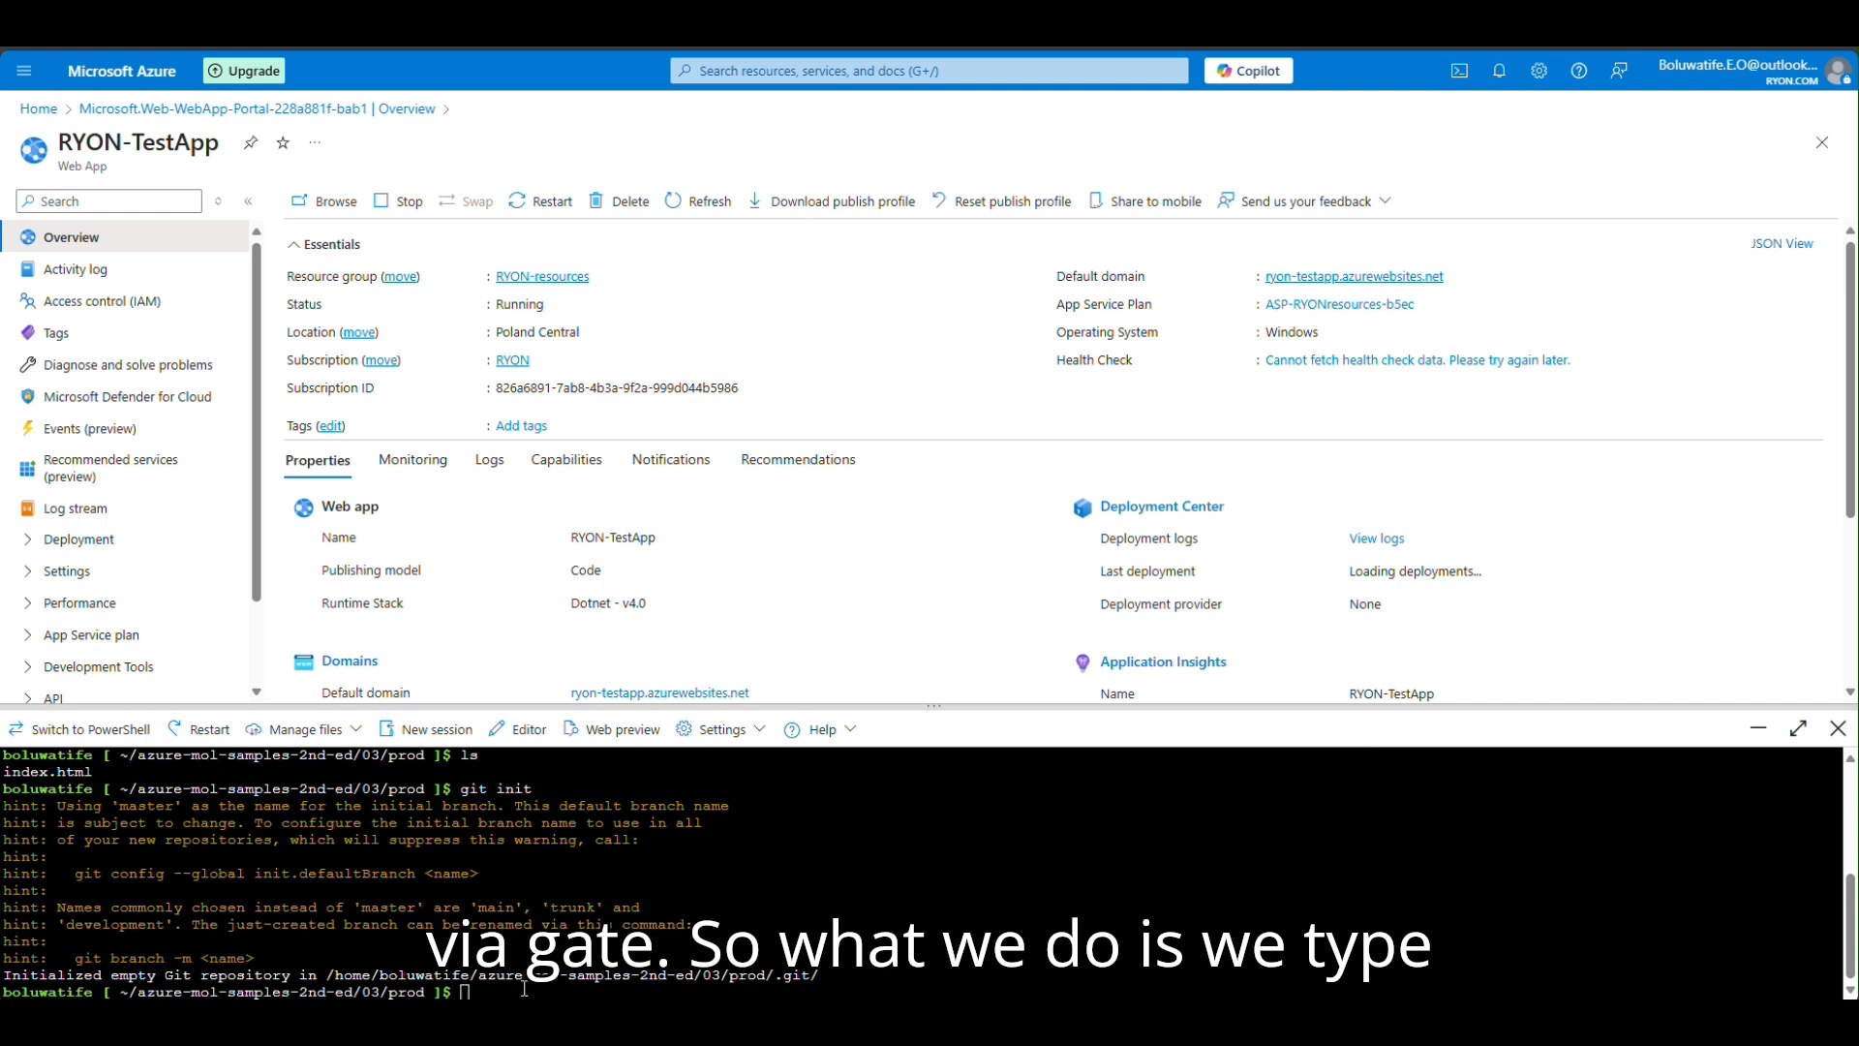
{"action": "type", "text": "git"}
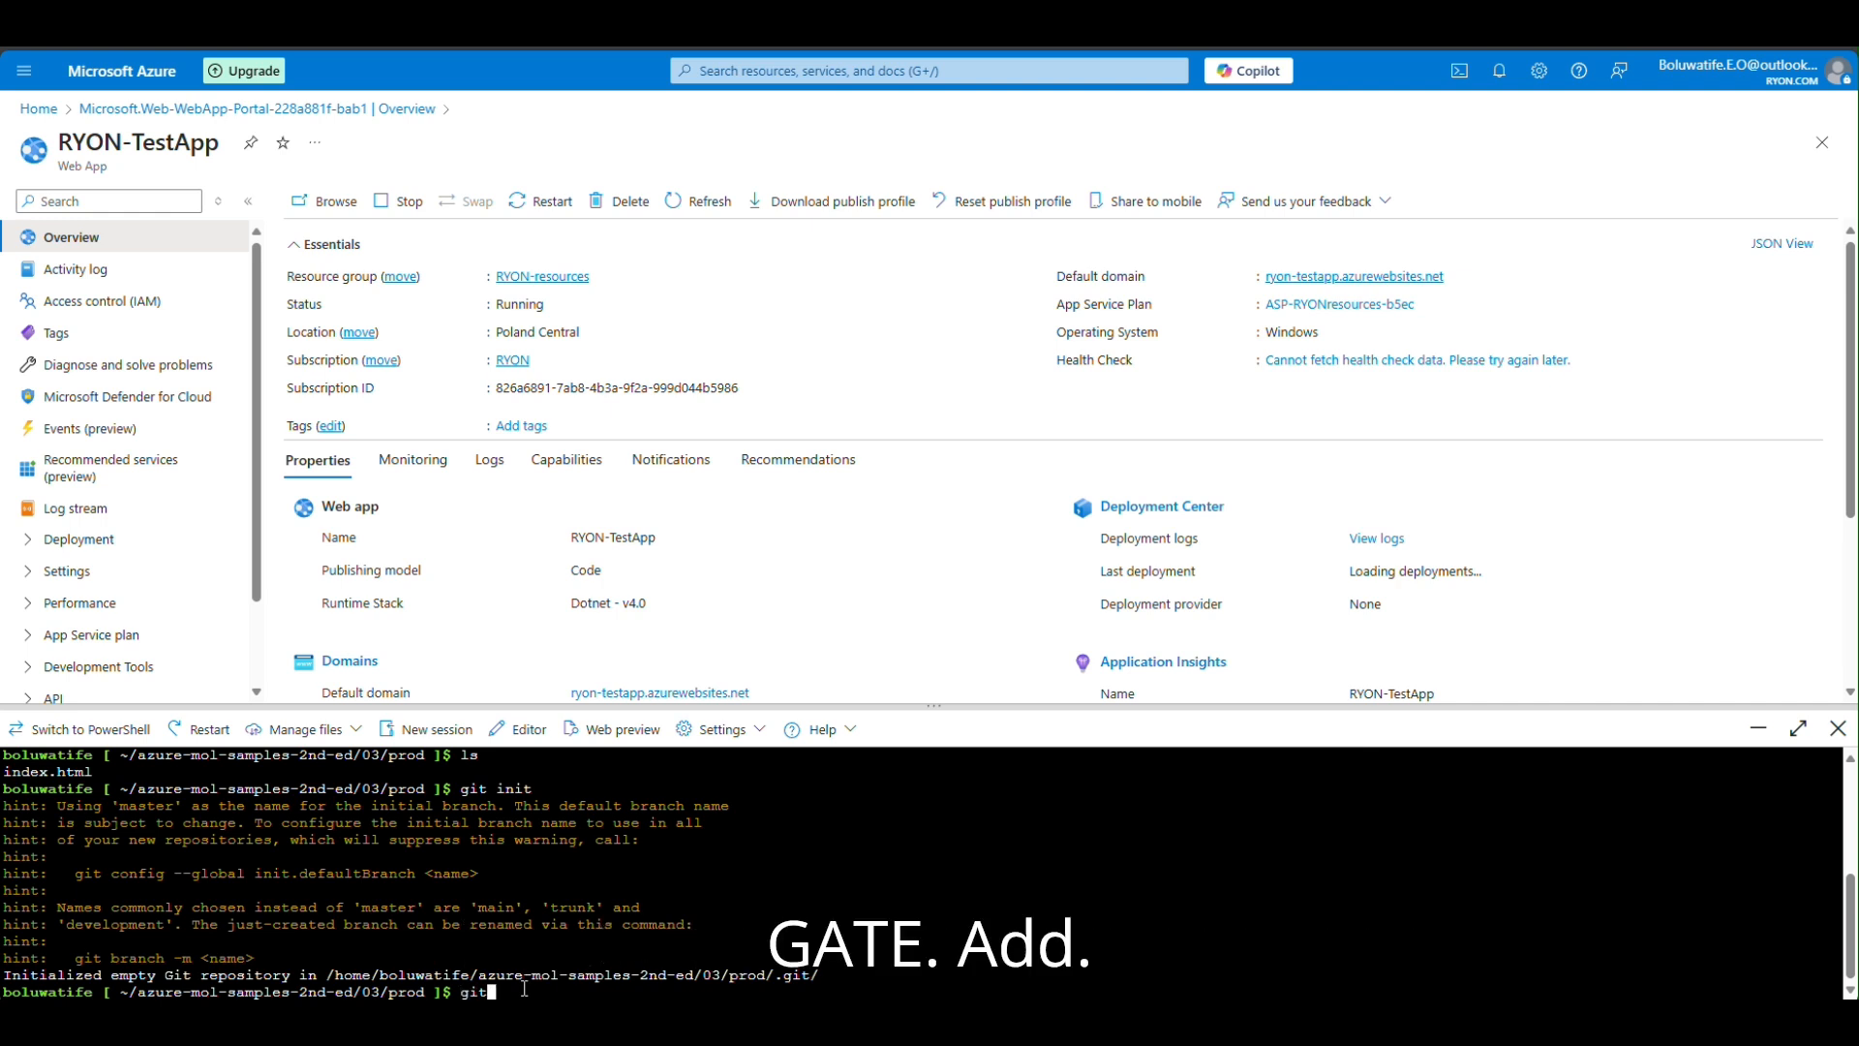
{"action": "type", "text": " add"}
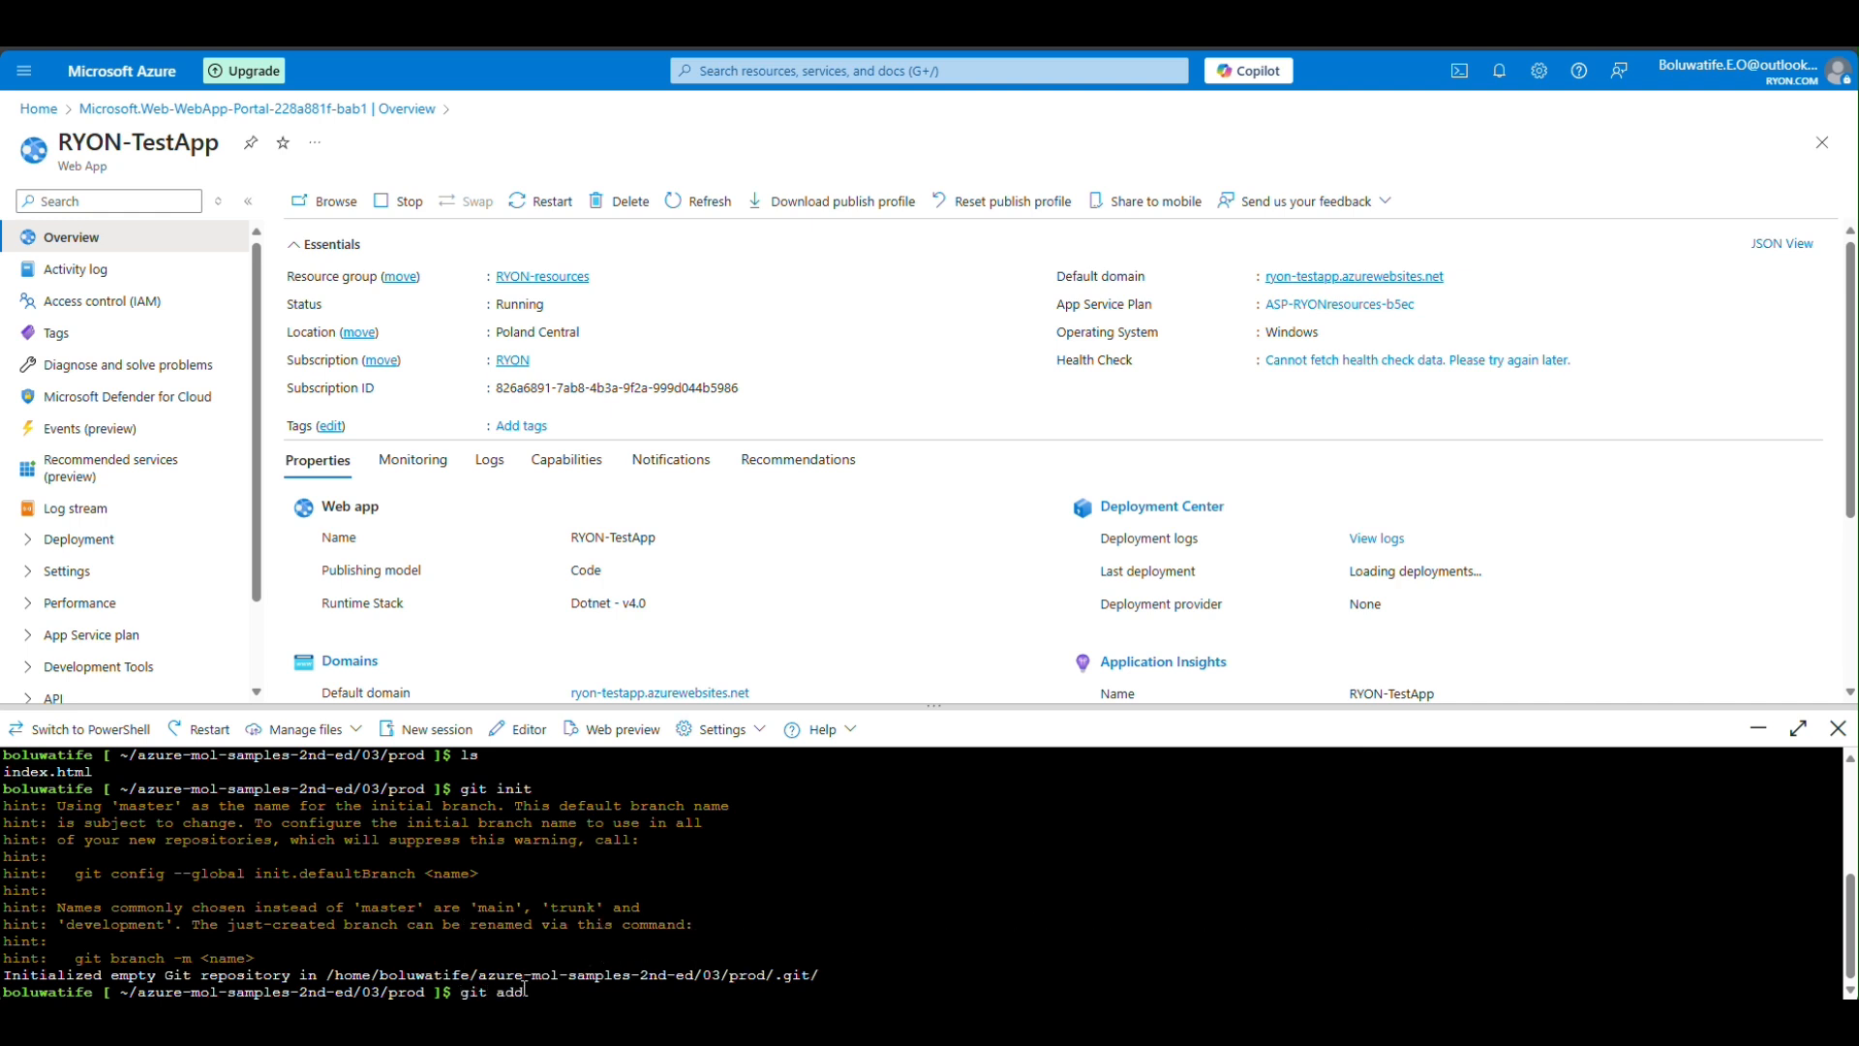
{"action": "type", "text": " ."}
{"action": "key", "text": "Return"}
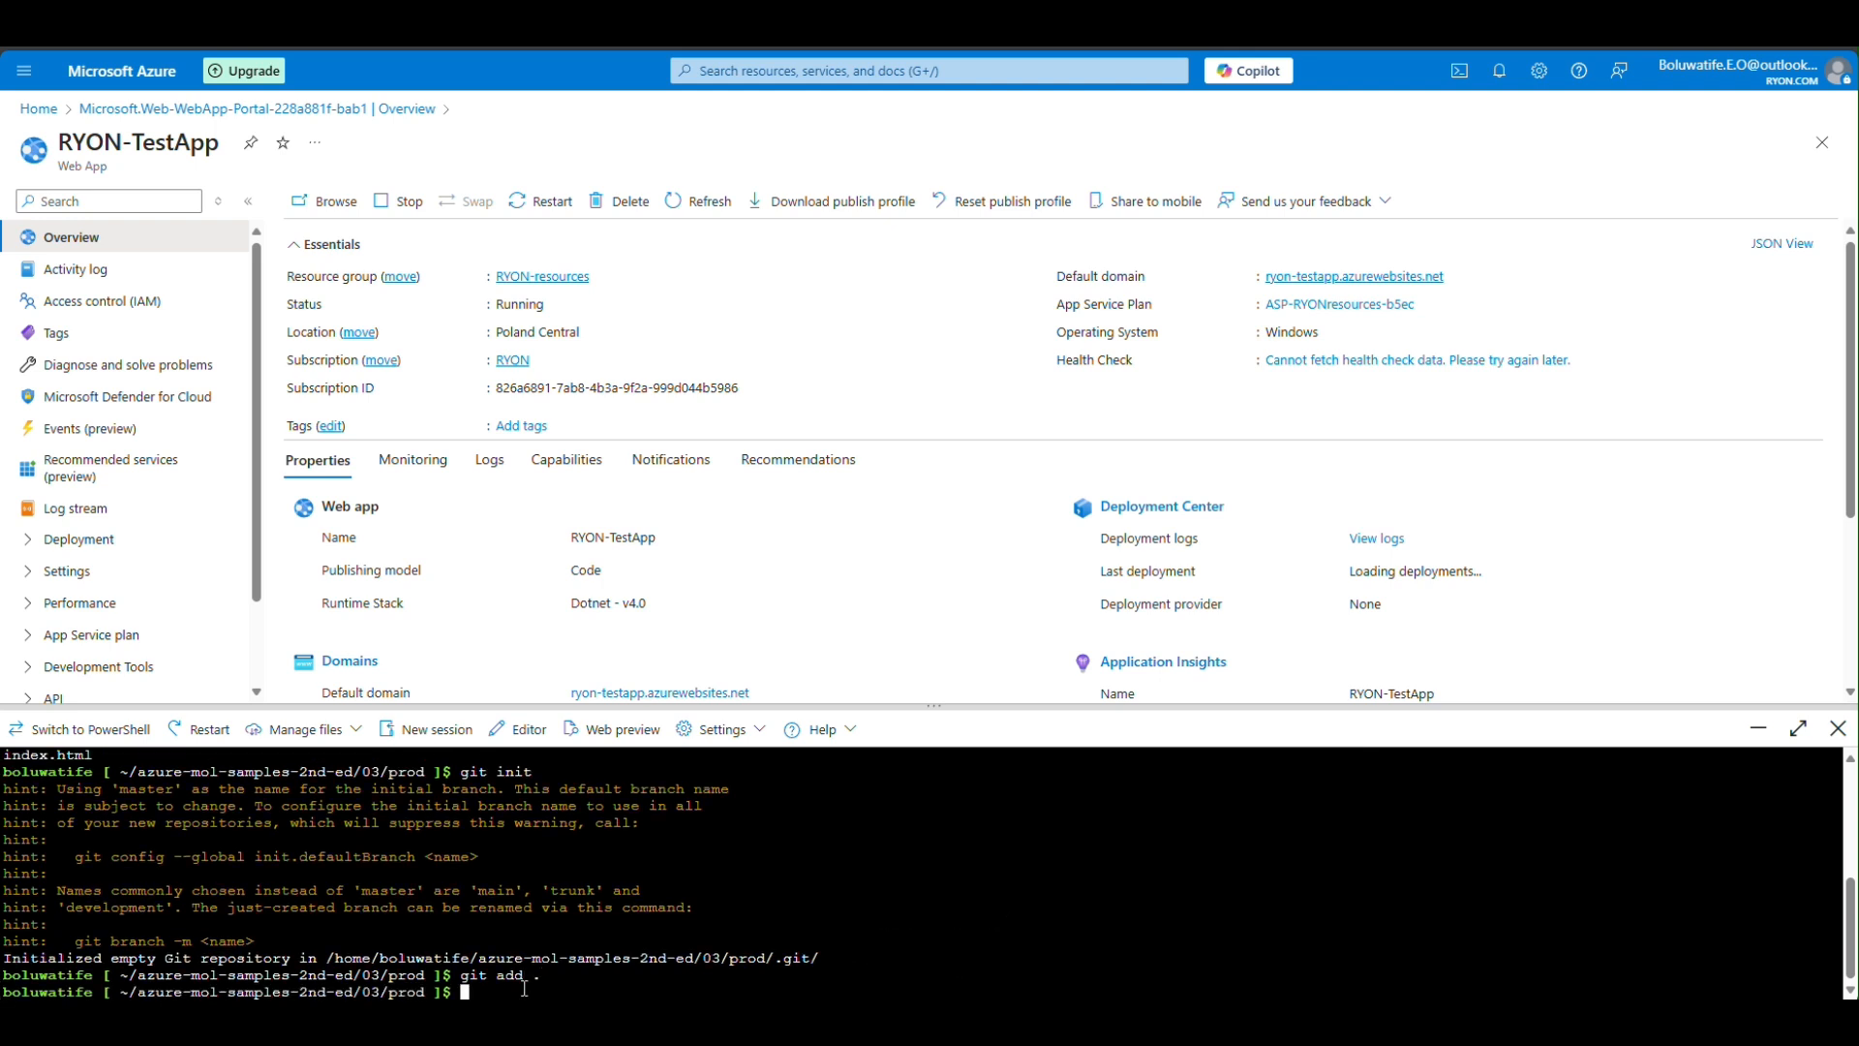
{"action": "left_click", "coordinate": [776, 107]}
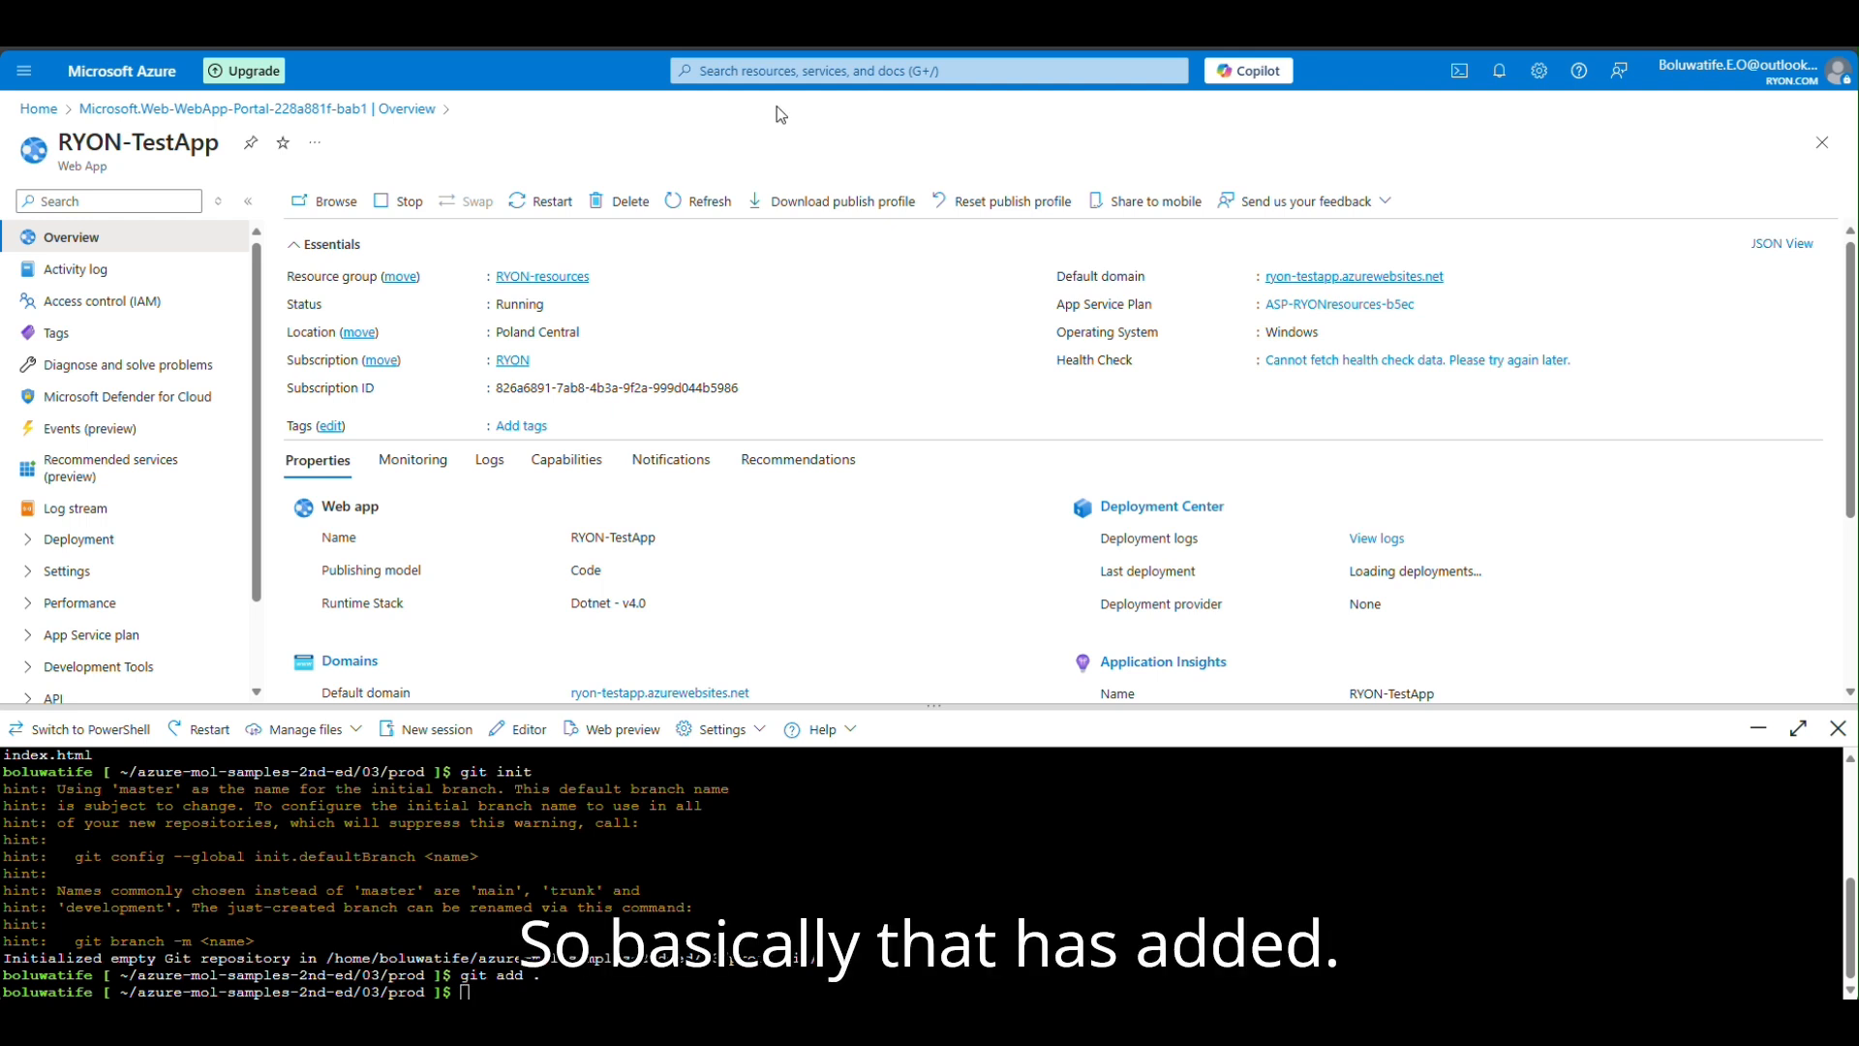
Step: Commit the staged files with the message "welcome to RYON"
{"action": "left_click", "coordinate": [476, 992]}
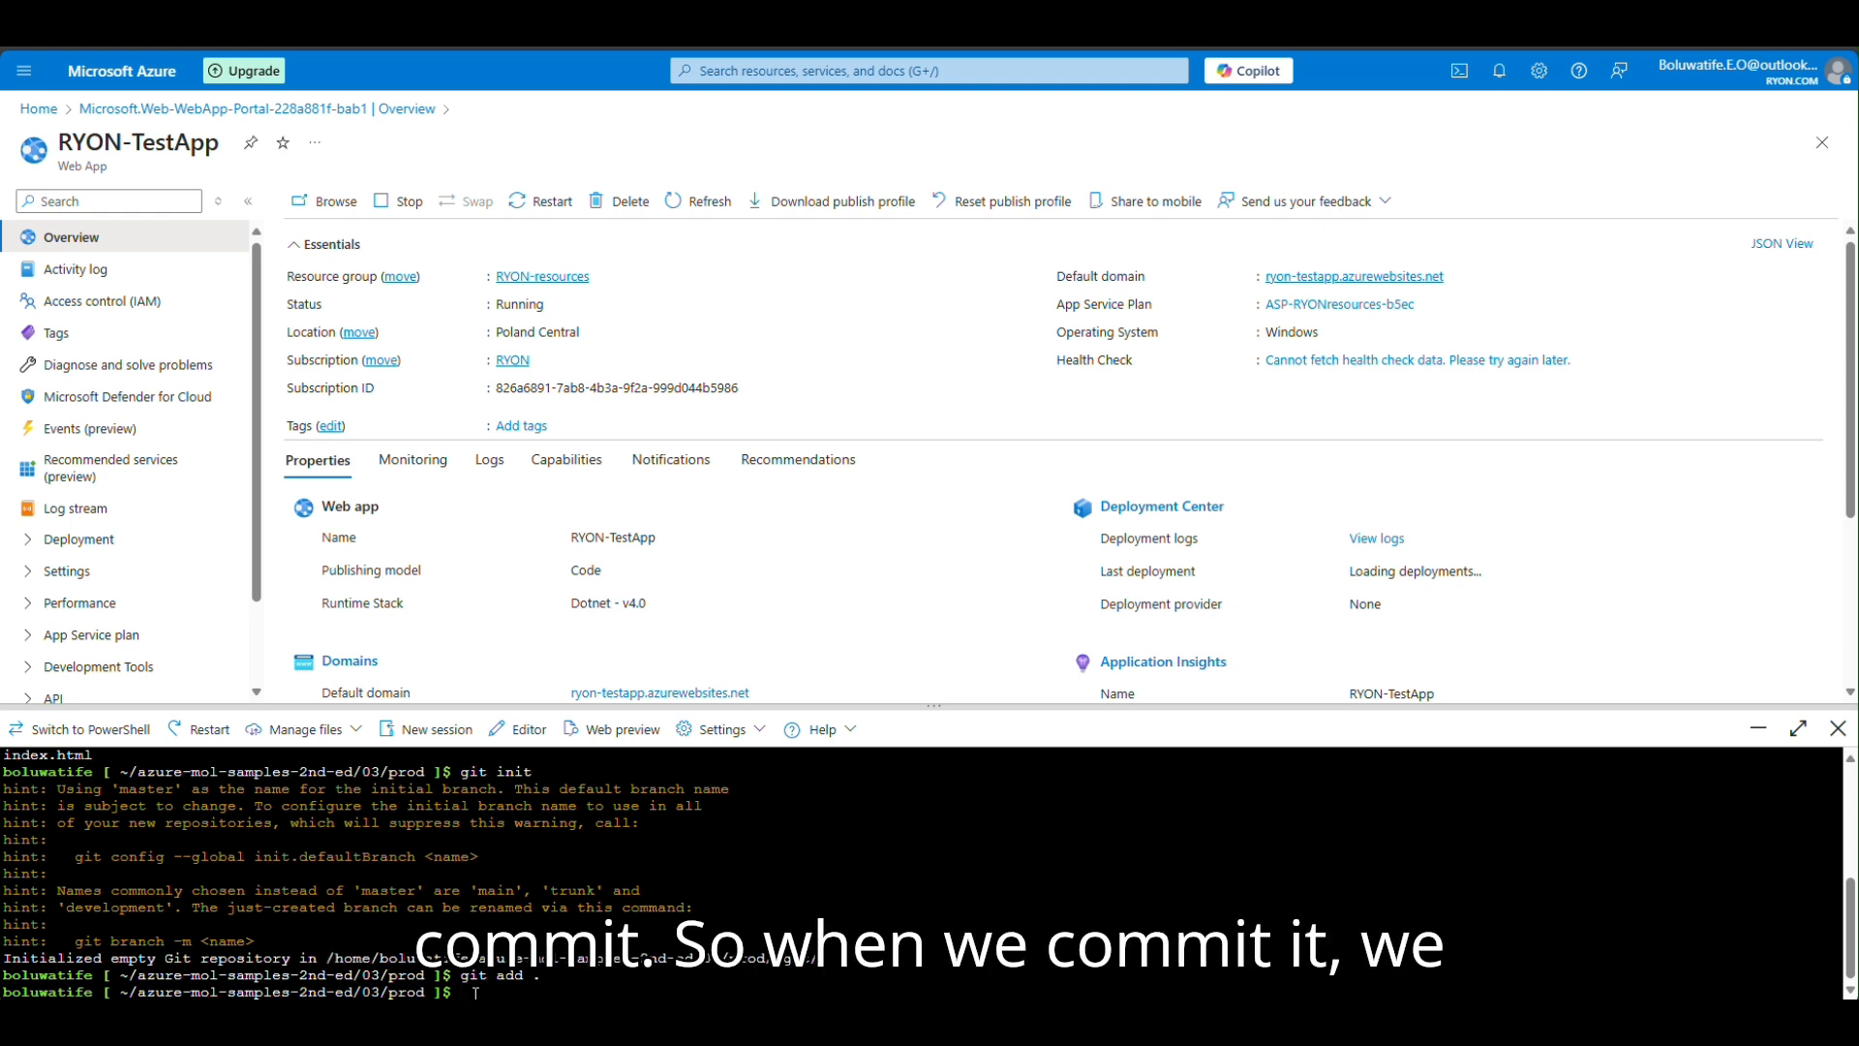
{"action": "type", "text": "git commit"}
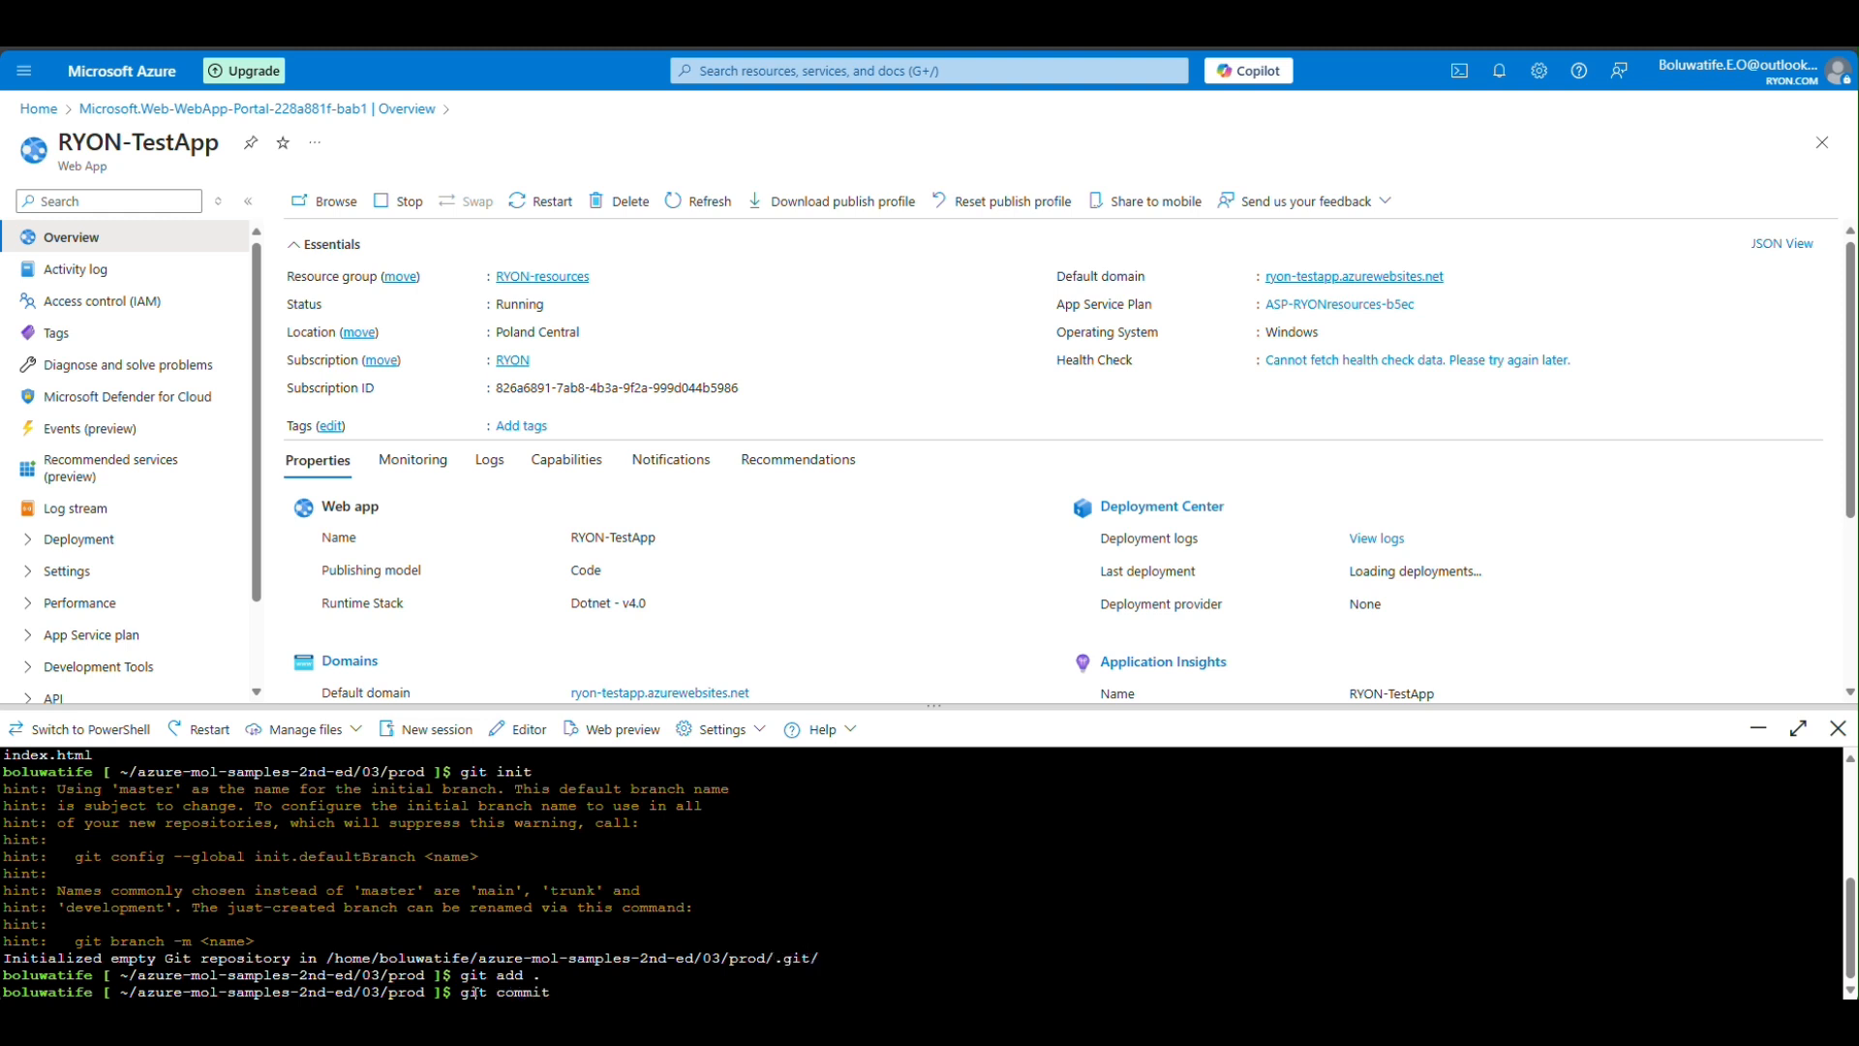
{"action": "type", "text": " -m \"\""}
{"action": "key", "text": "Left"}
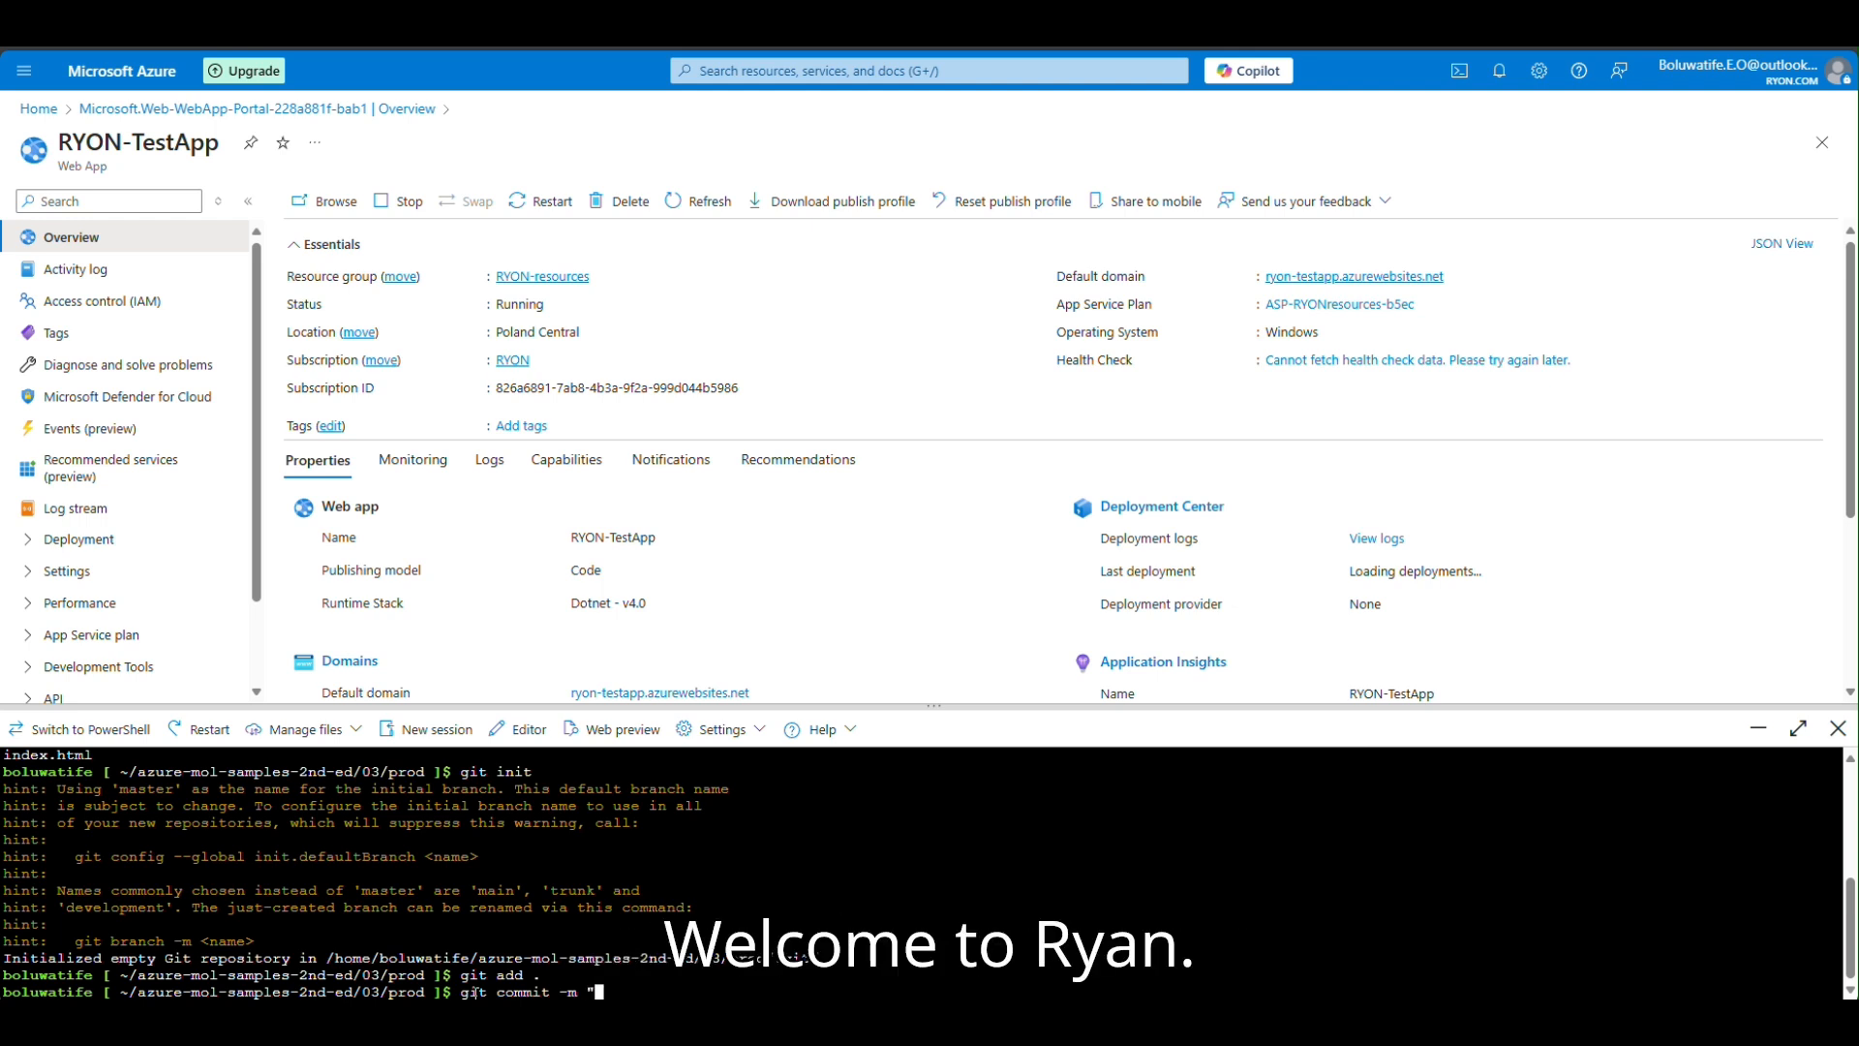
{"action": "type", "text": "welcome to R"}
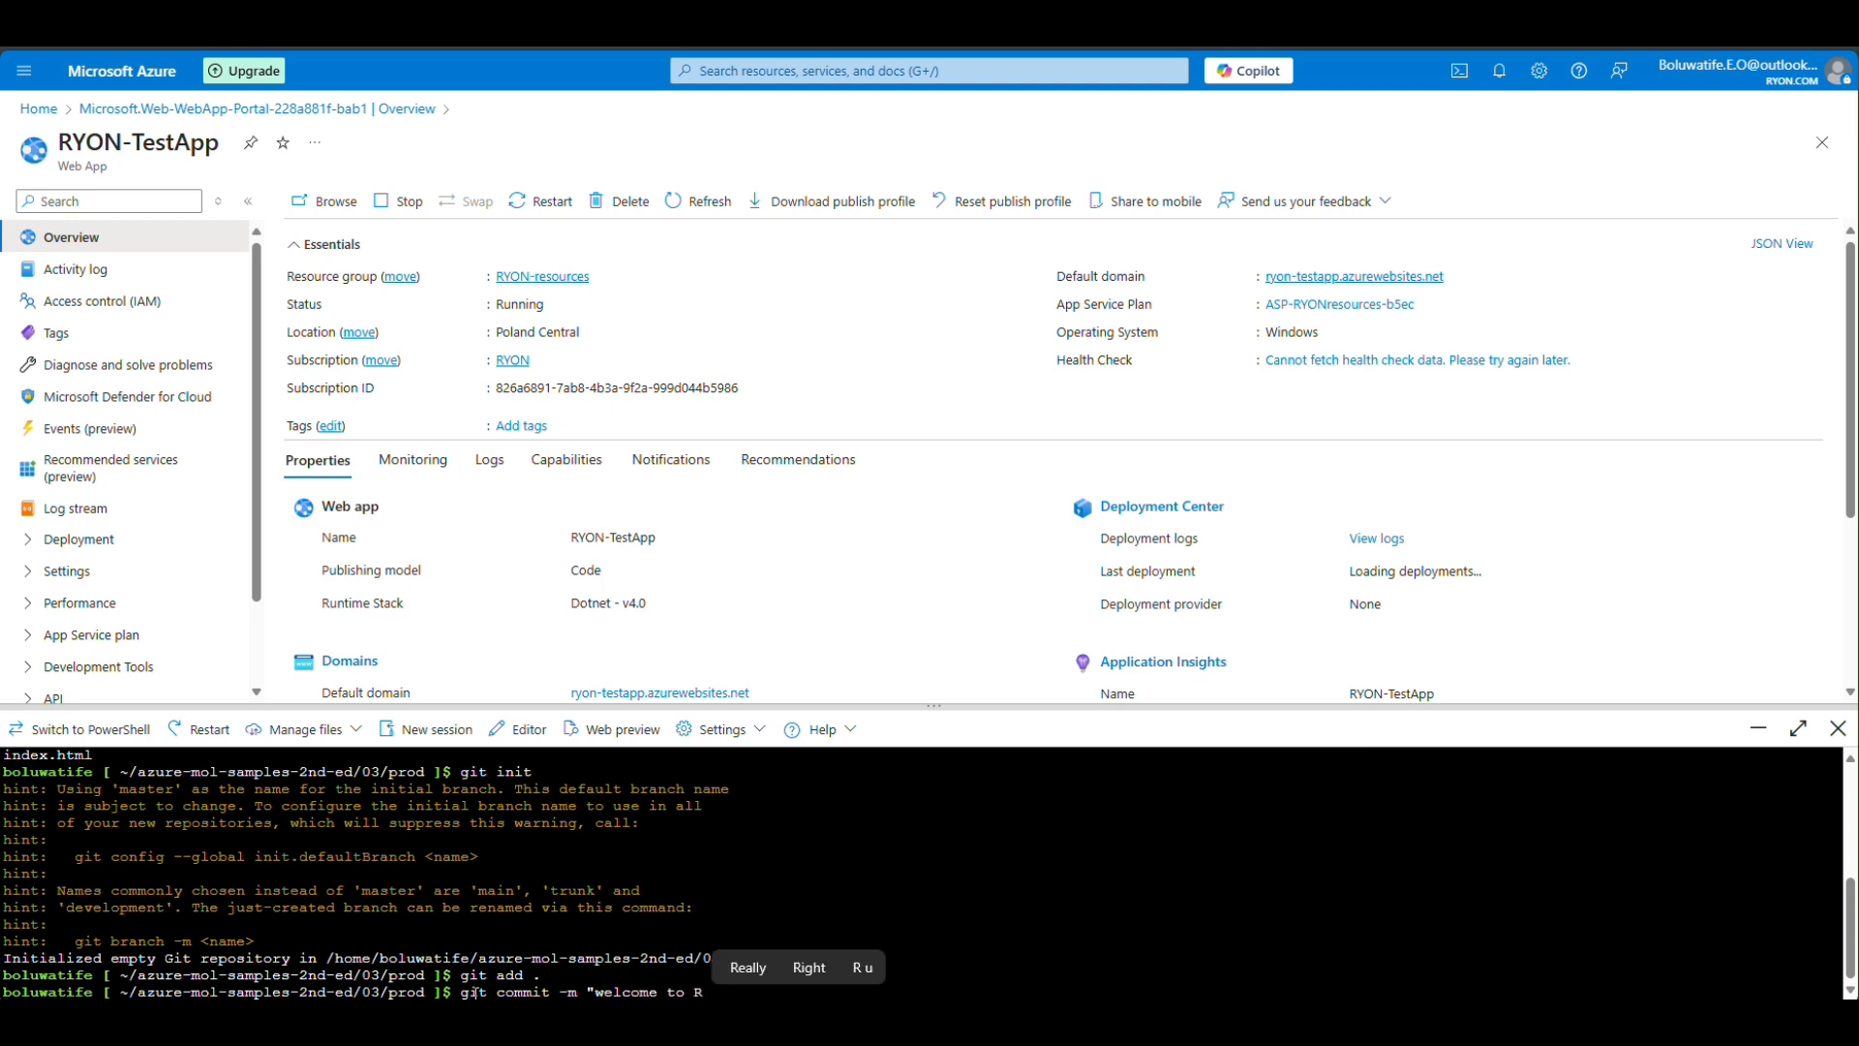
{"action": "type", "text": "YON"}
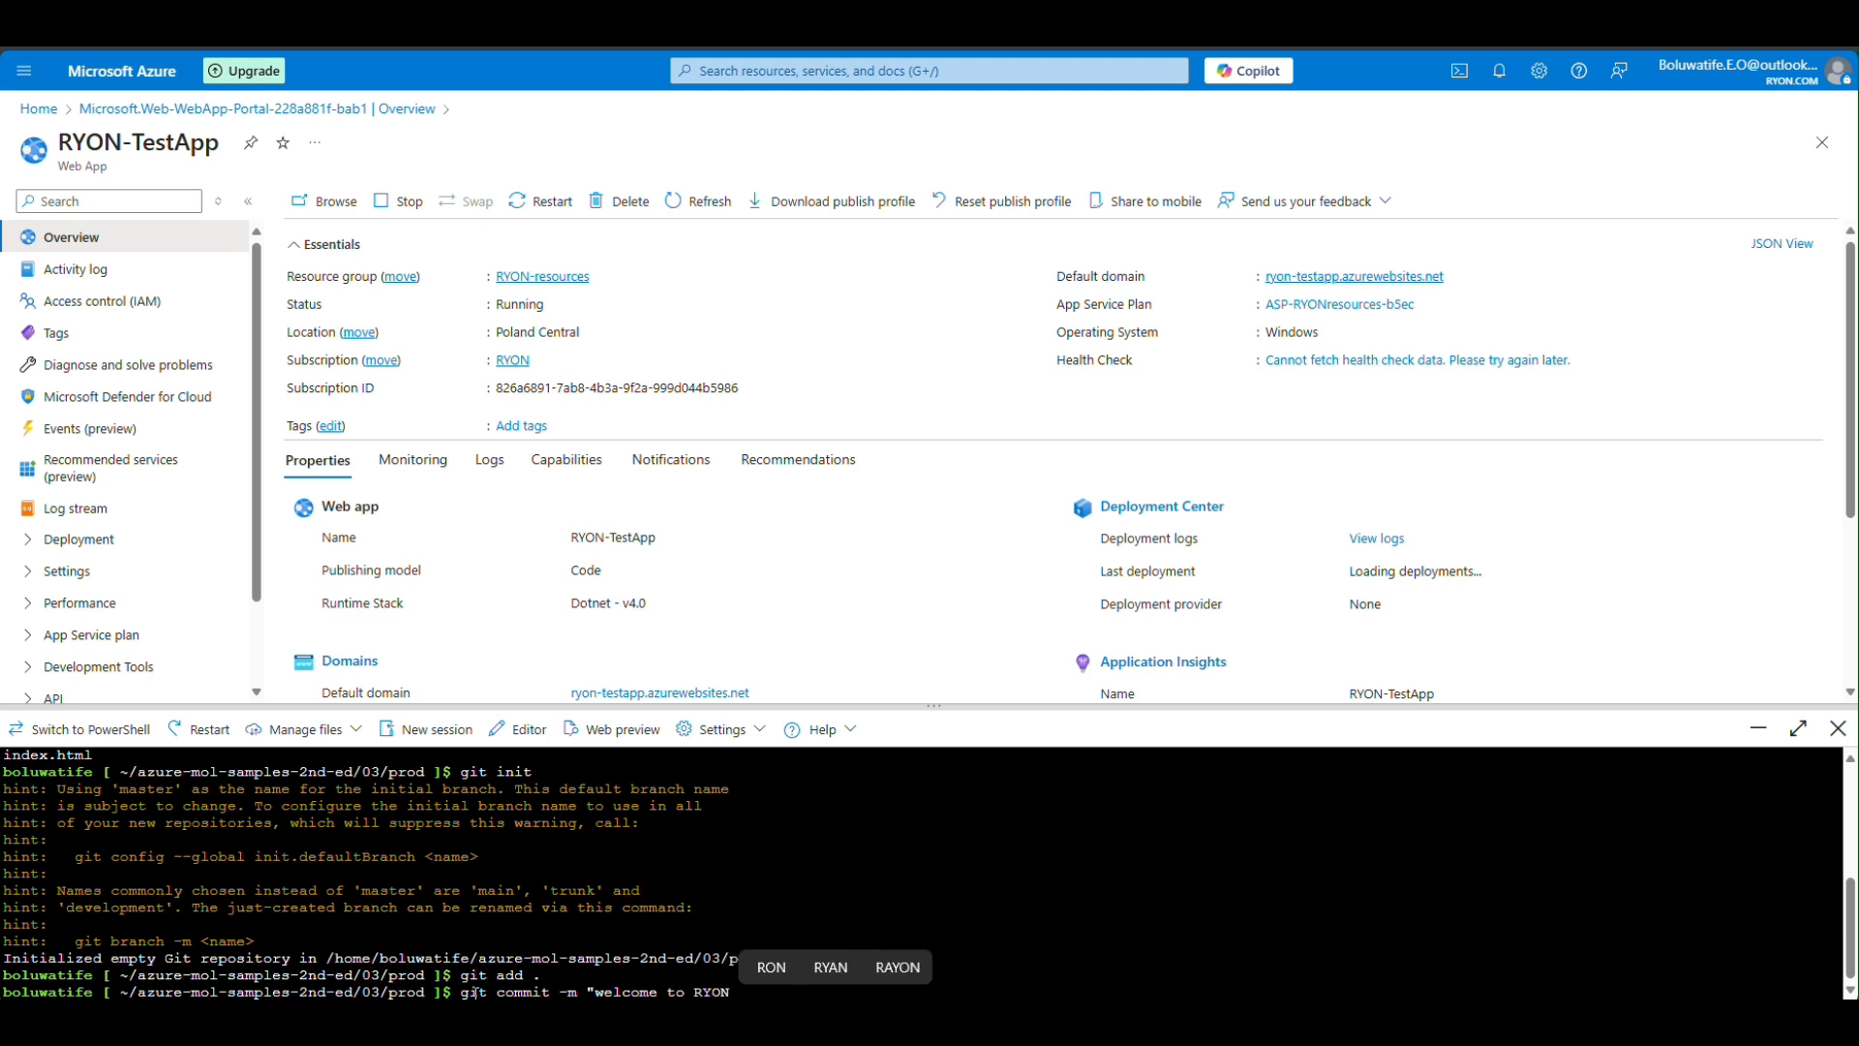
{"action": "type", "text": "\"\""}
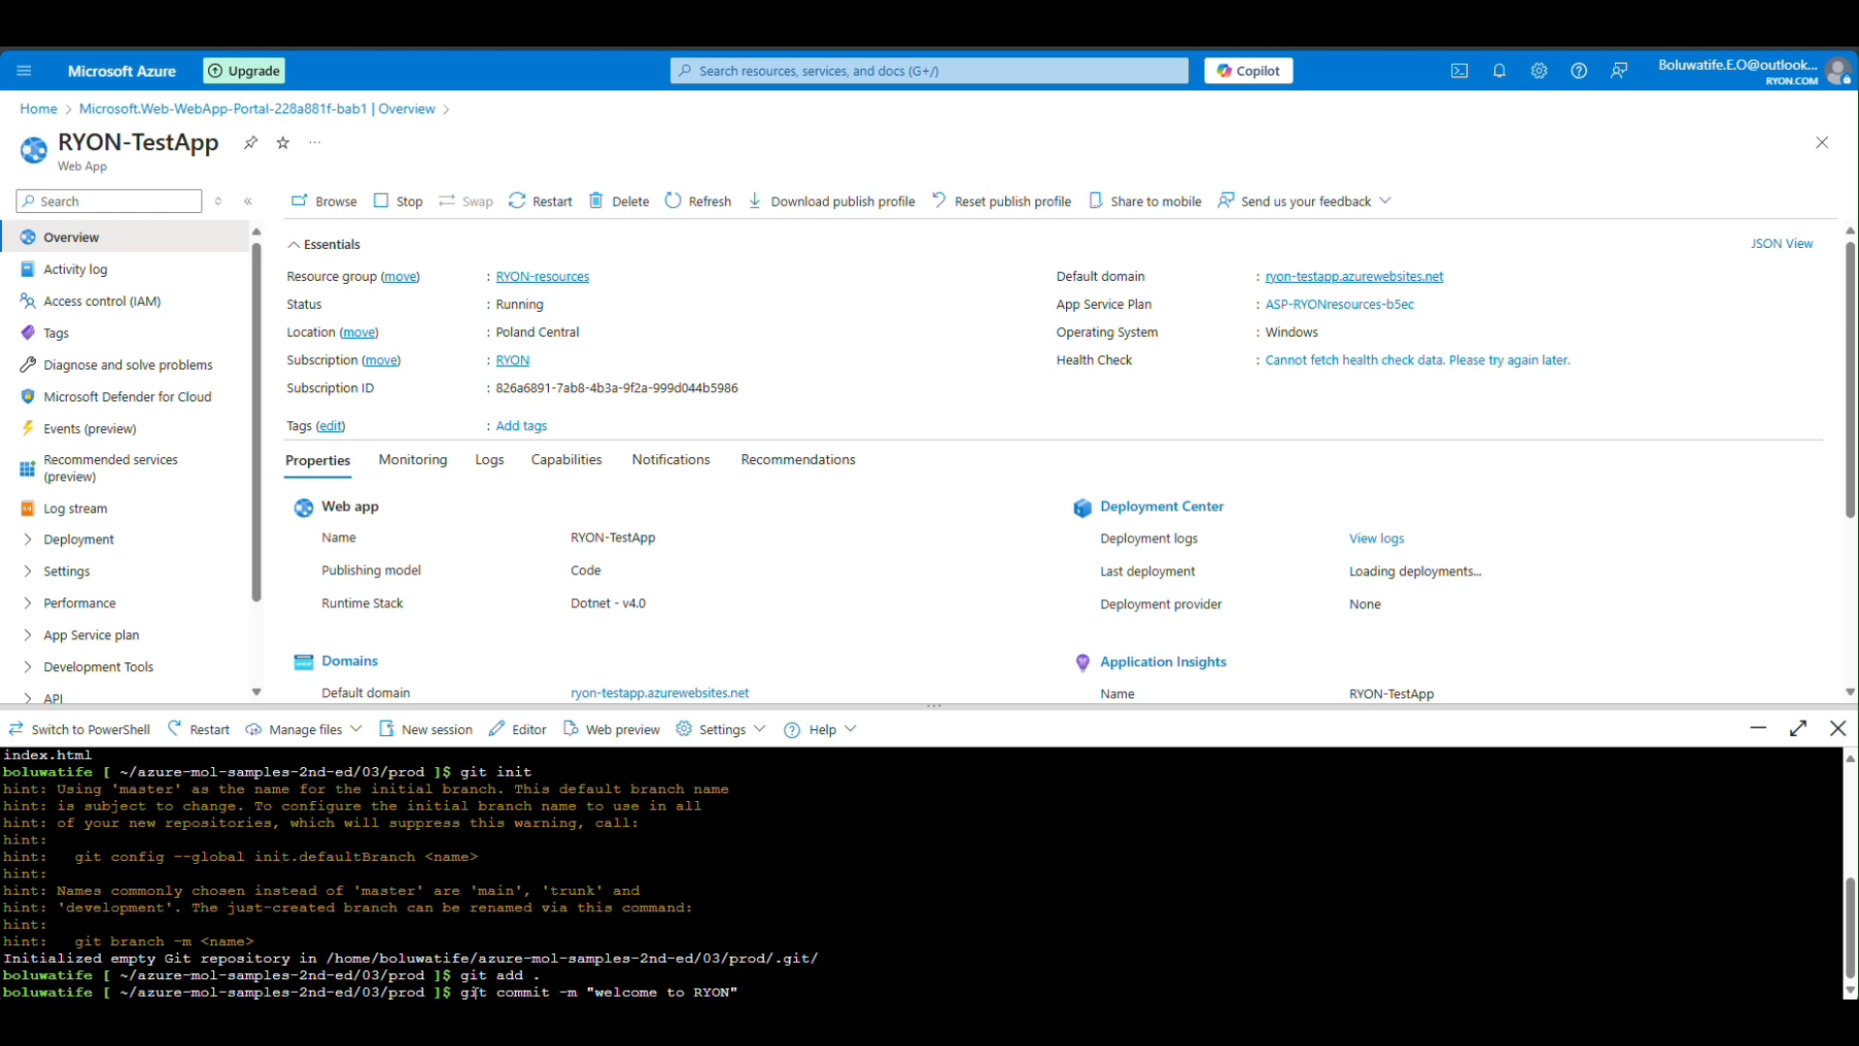
{"action": "key", "text": "Return"}
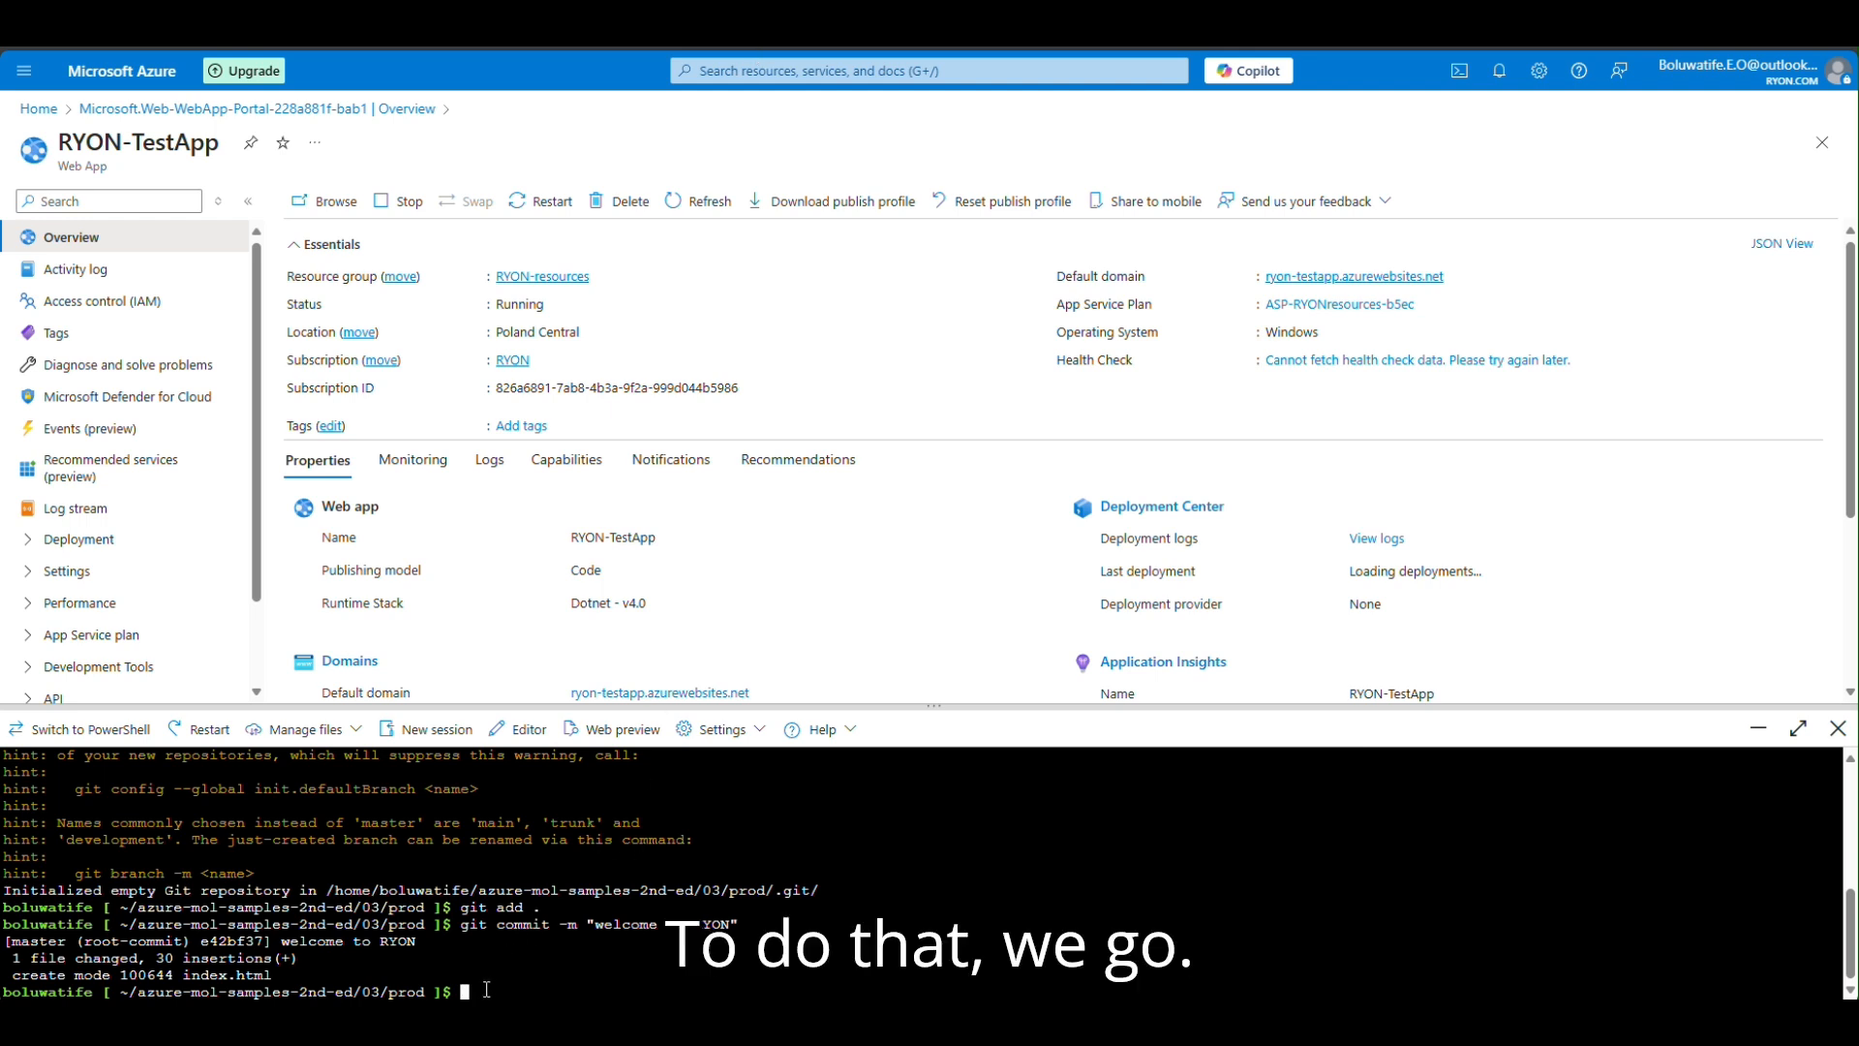
Step: Try to configure local Git as the deployment source for web app RYON-Test in resource group RYON-resources with az webapp deployment source config-local-git
{"action": "type", "text": "az w"}
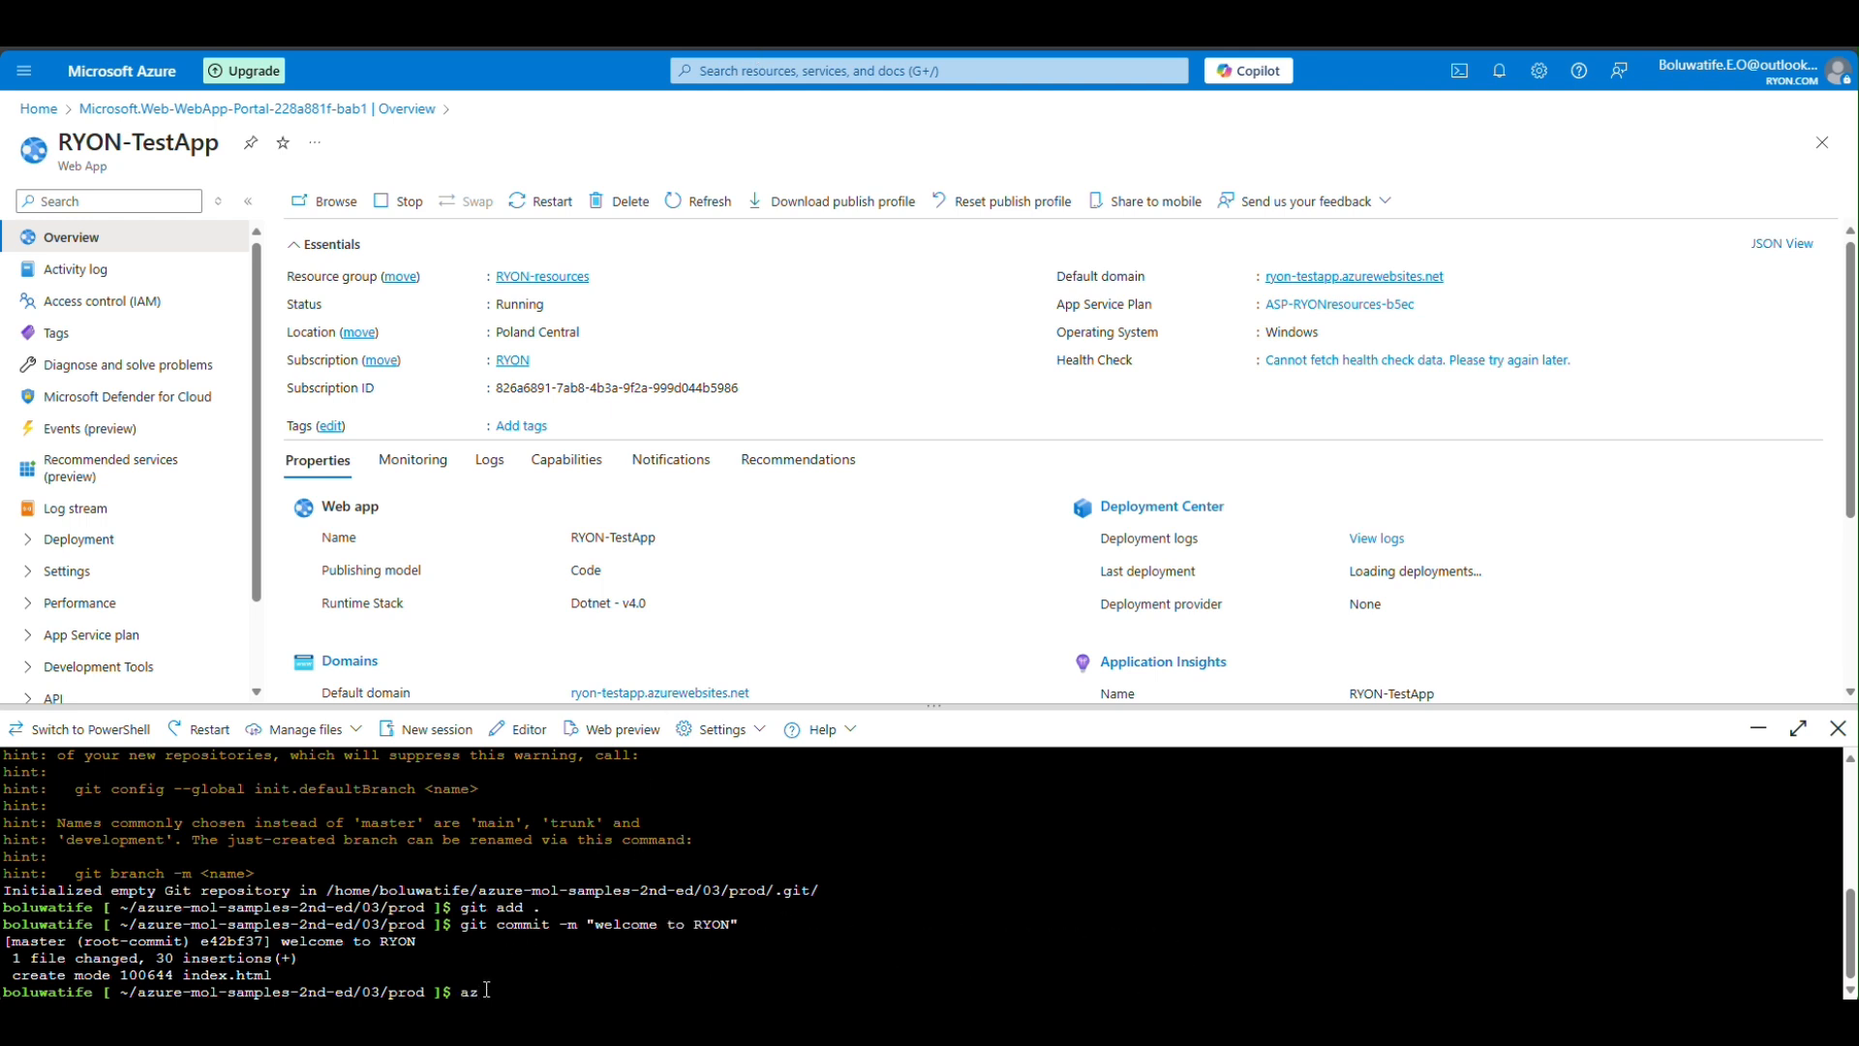
{"action": "type", "text": "ebapp "}
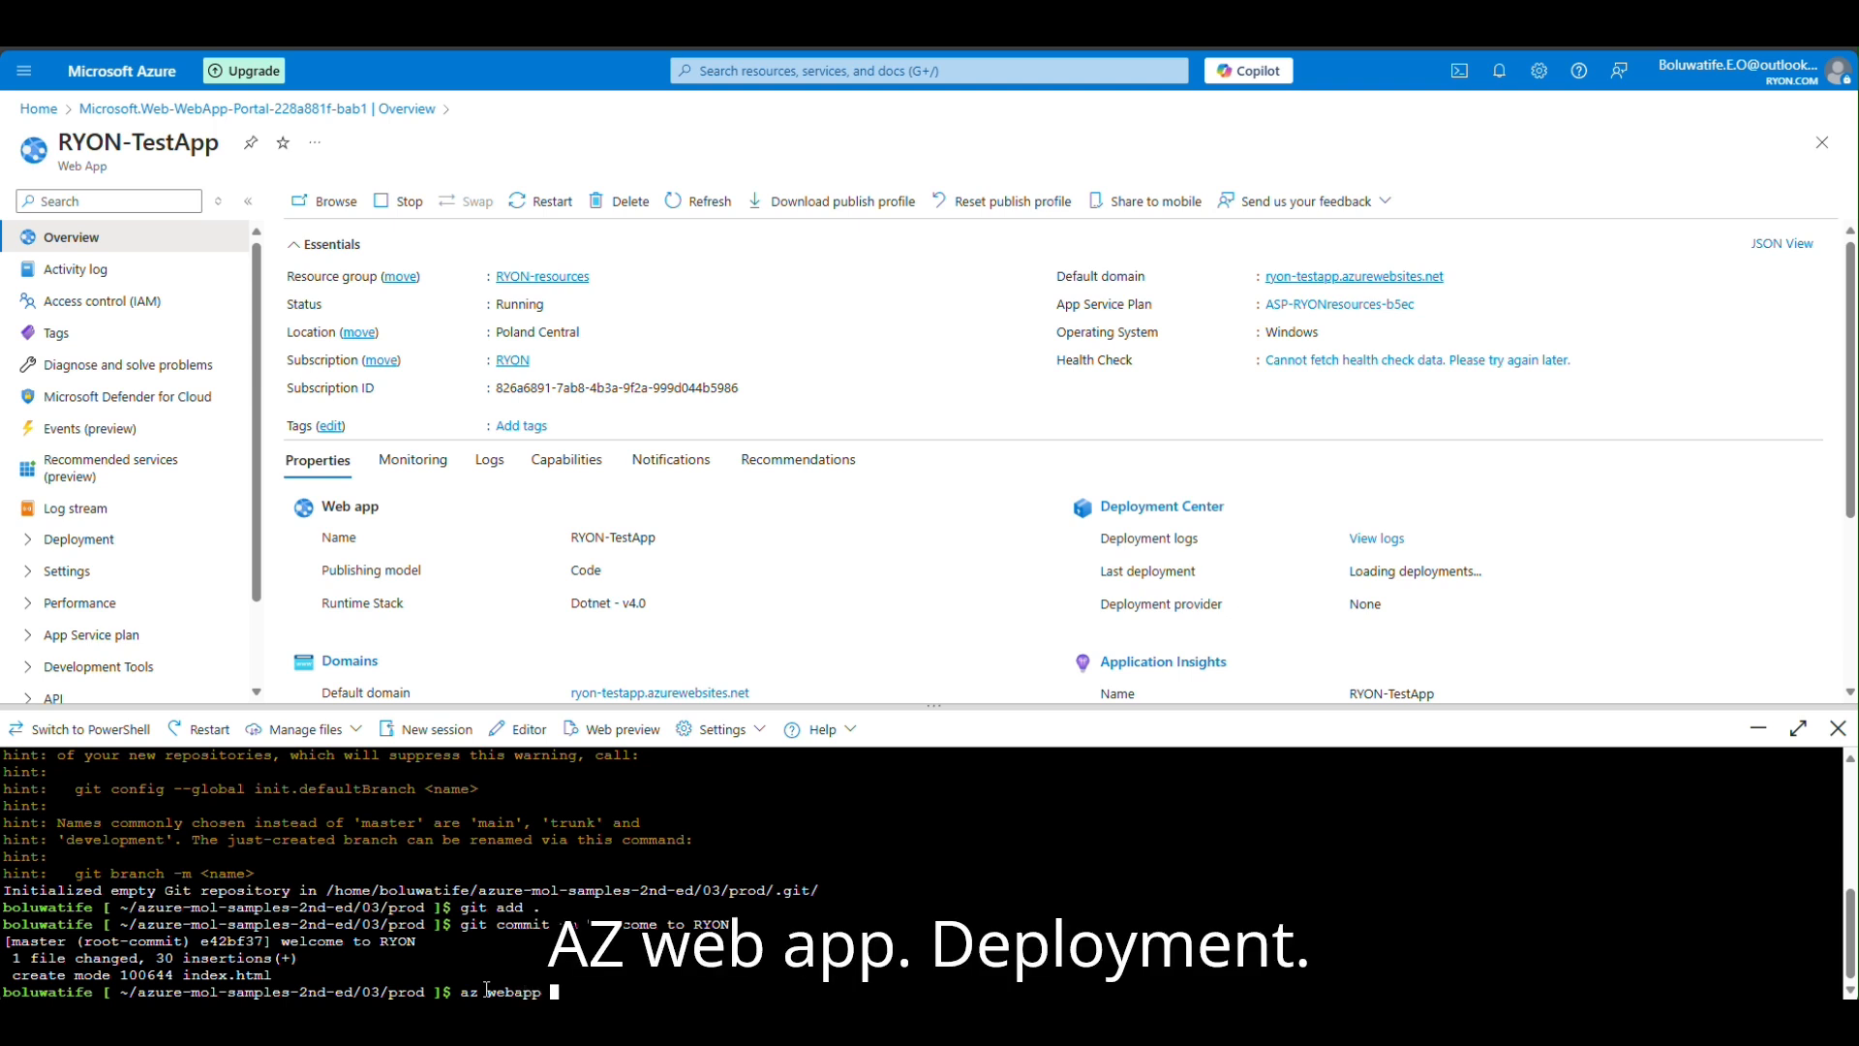
{"action": "type", "text": "deployment source"}
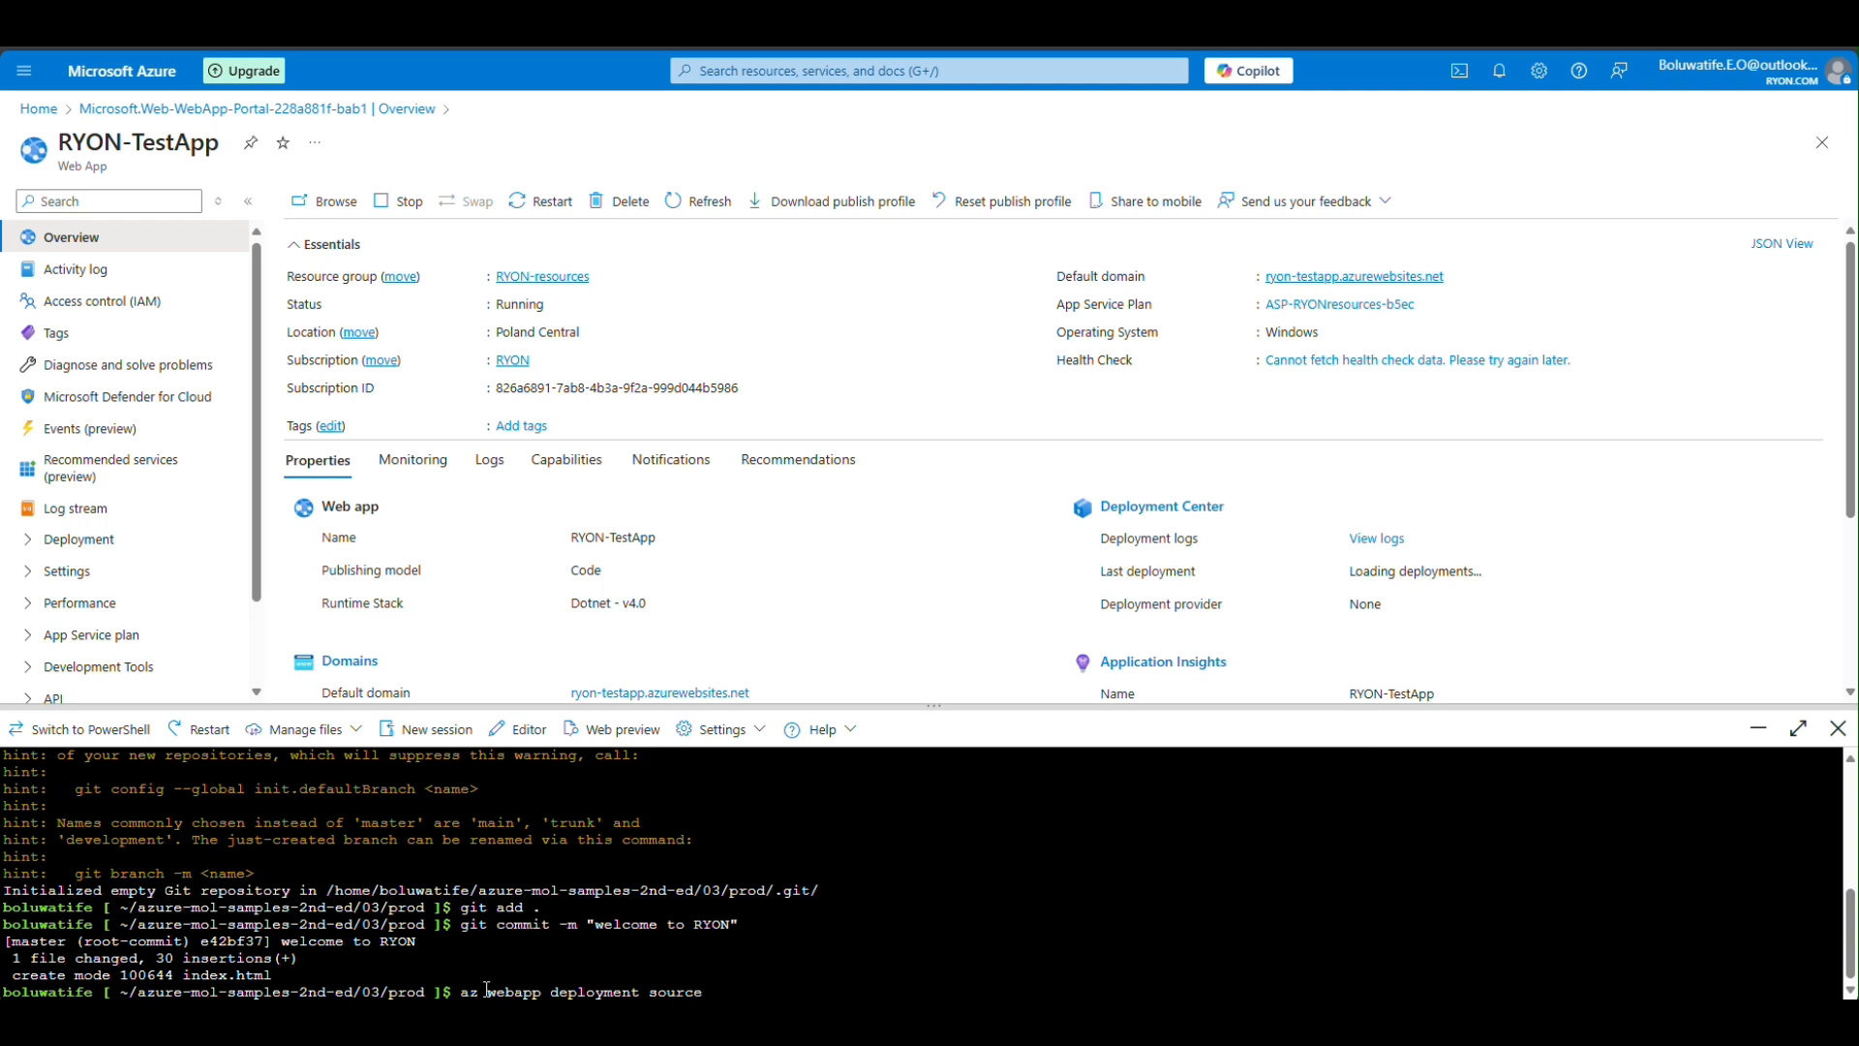
{"action": "type", "text": " confi"}
{"action": "type", "text": "g-local-g"}
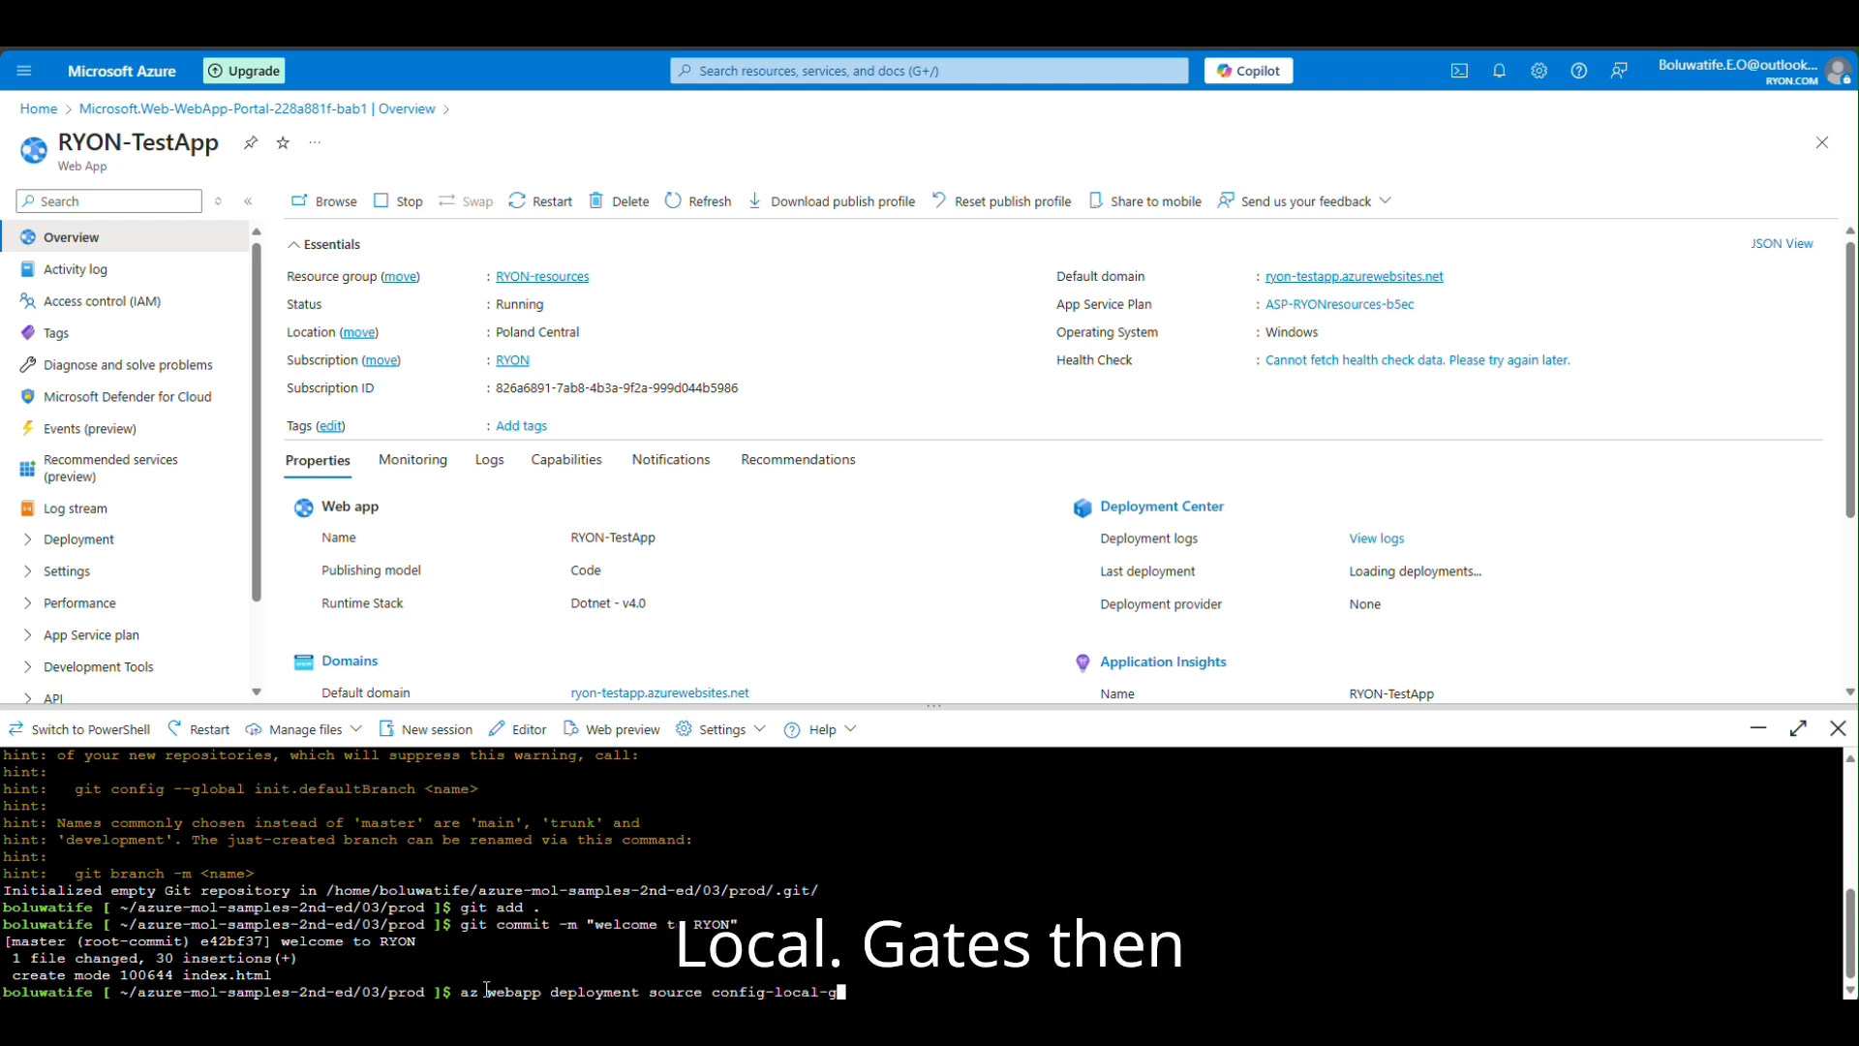
{"action": "type", "text": "it --name"}
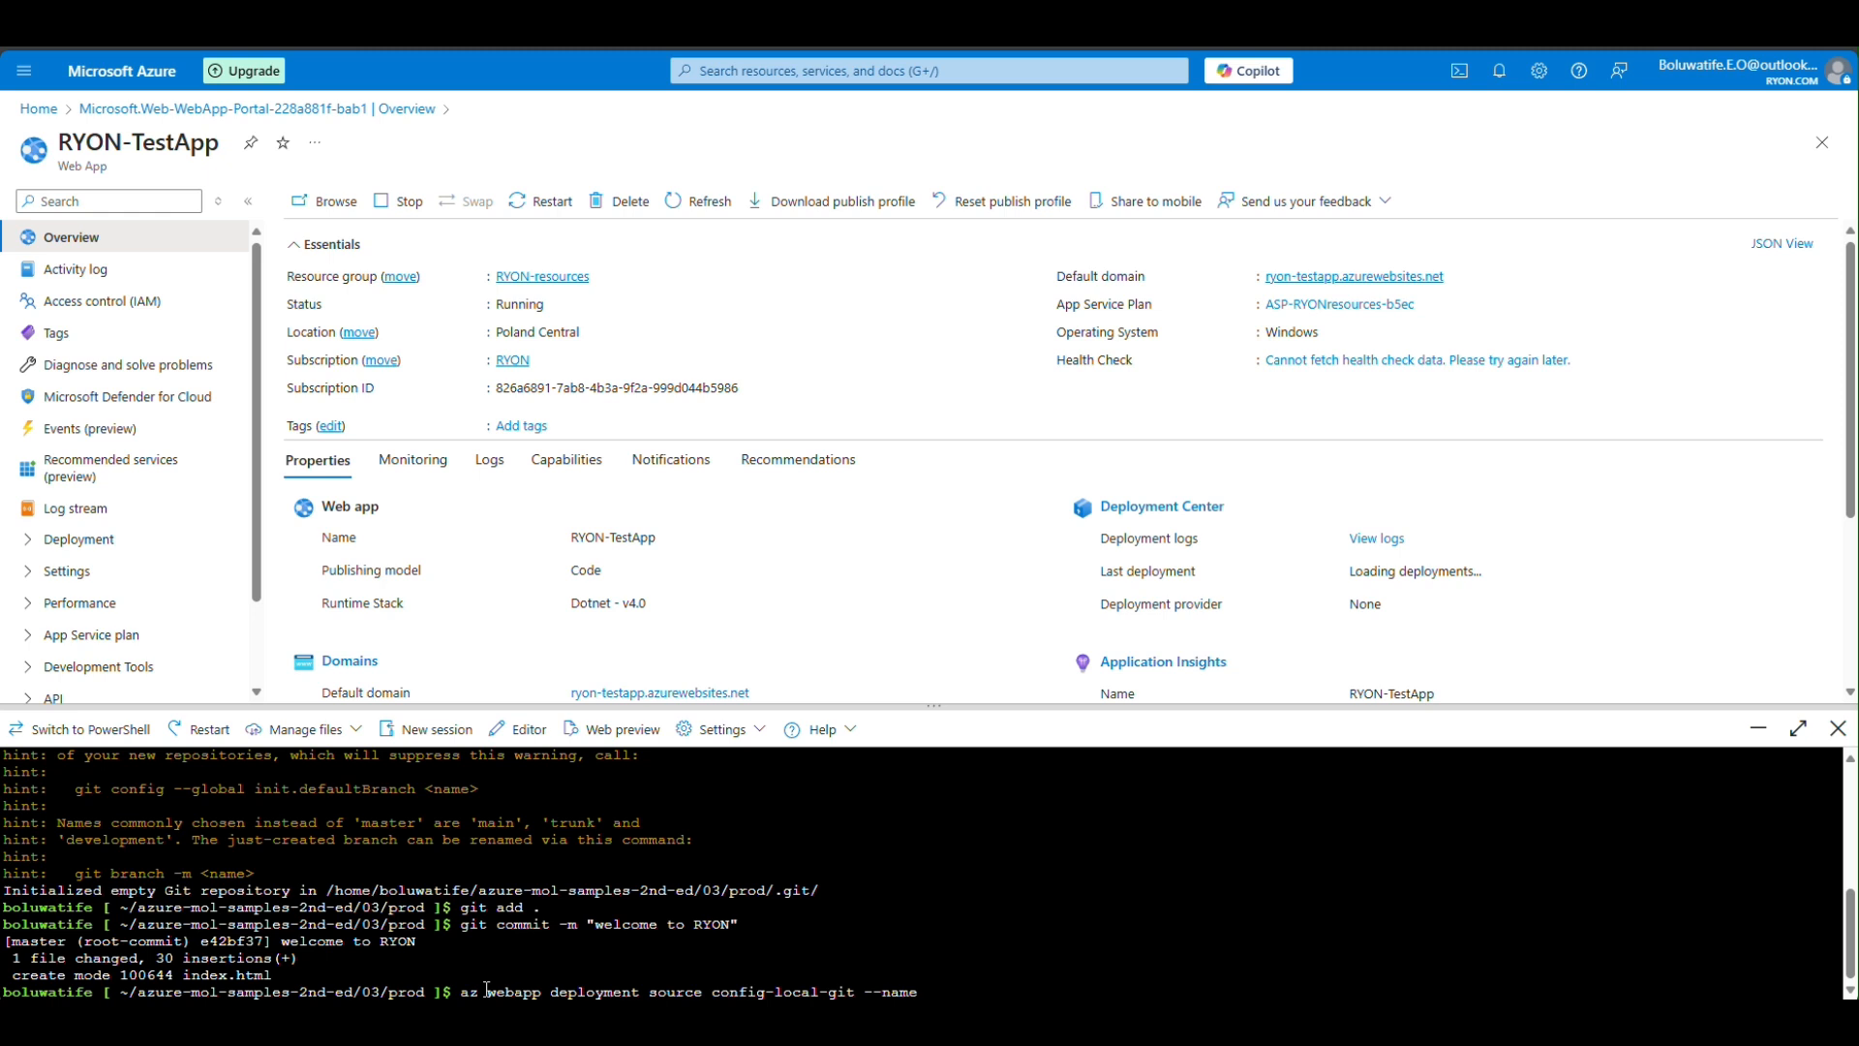
{"action": "type", "text": "RYON-"}
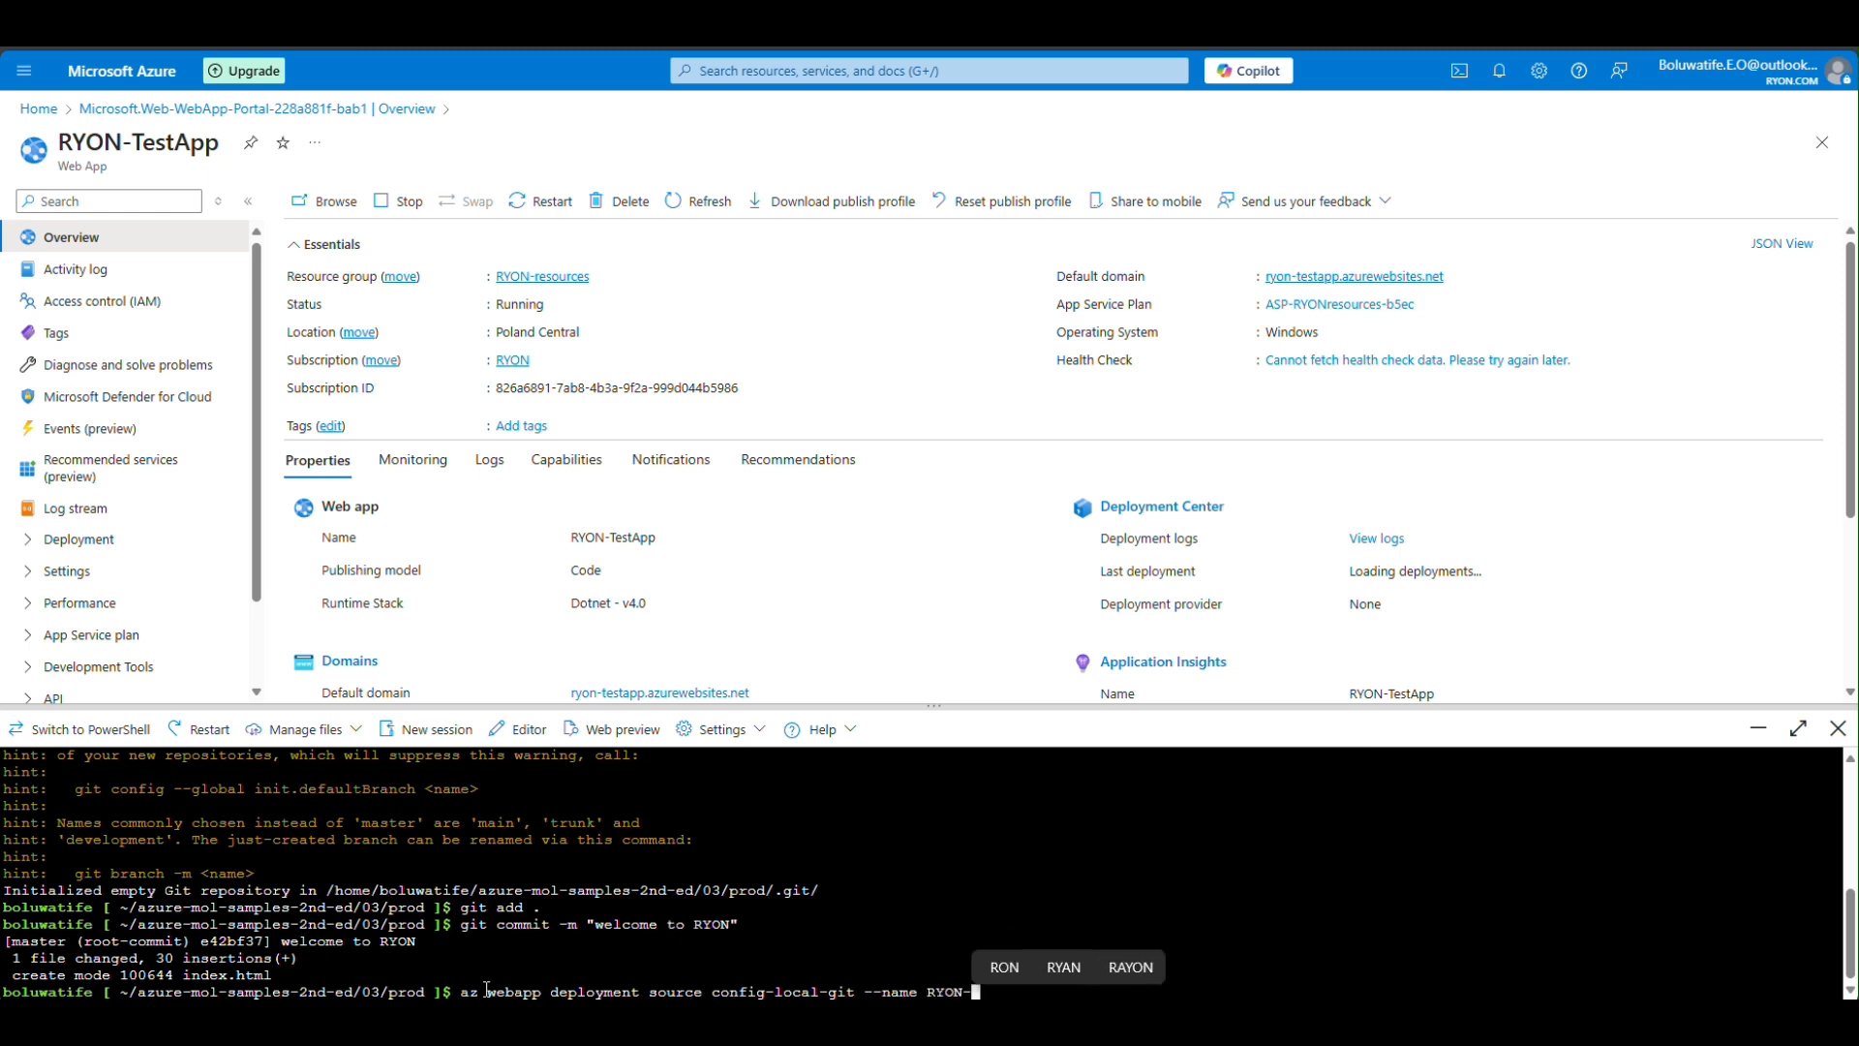
{"action": "type", "text": "Test"}
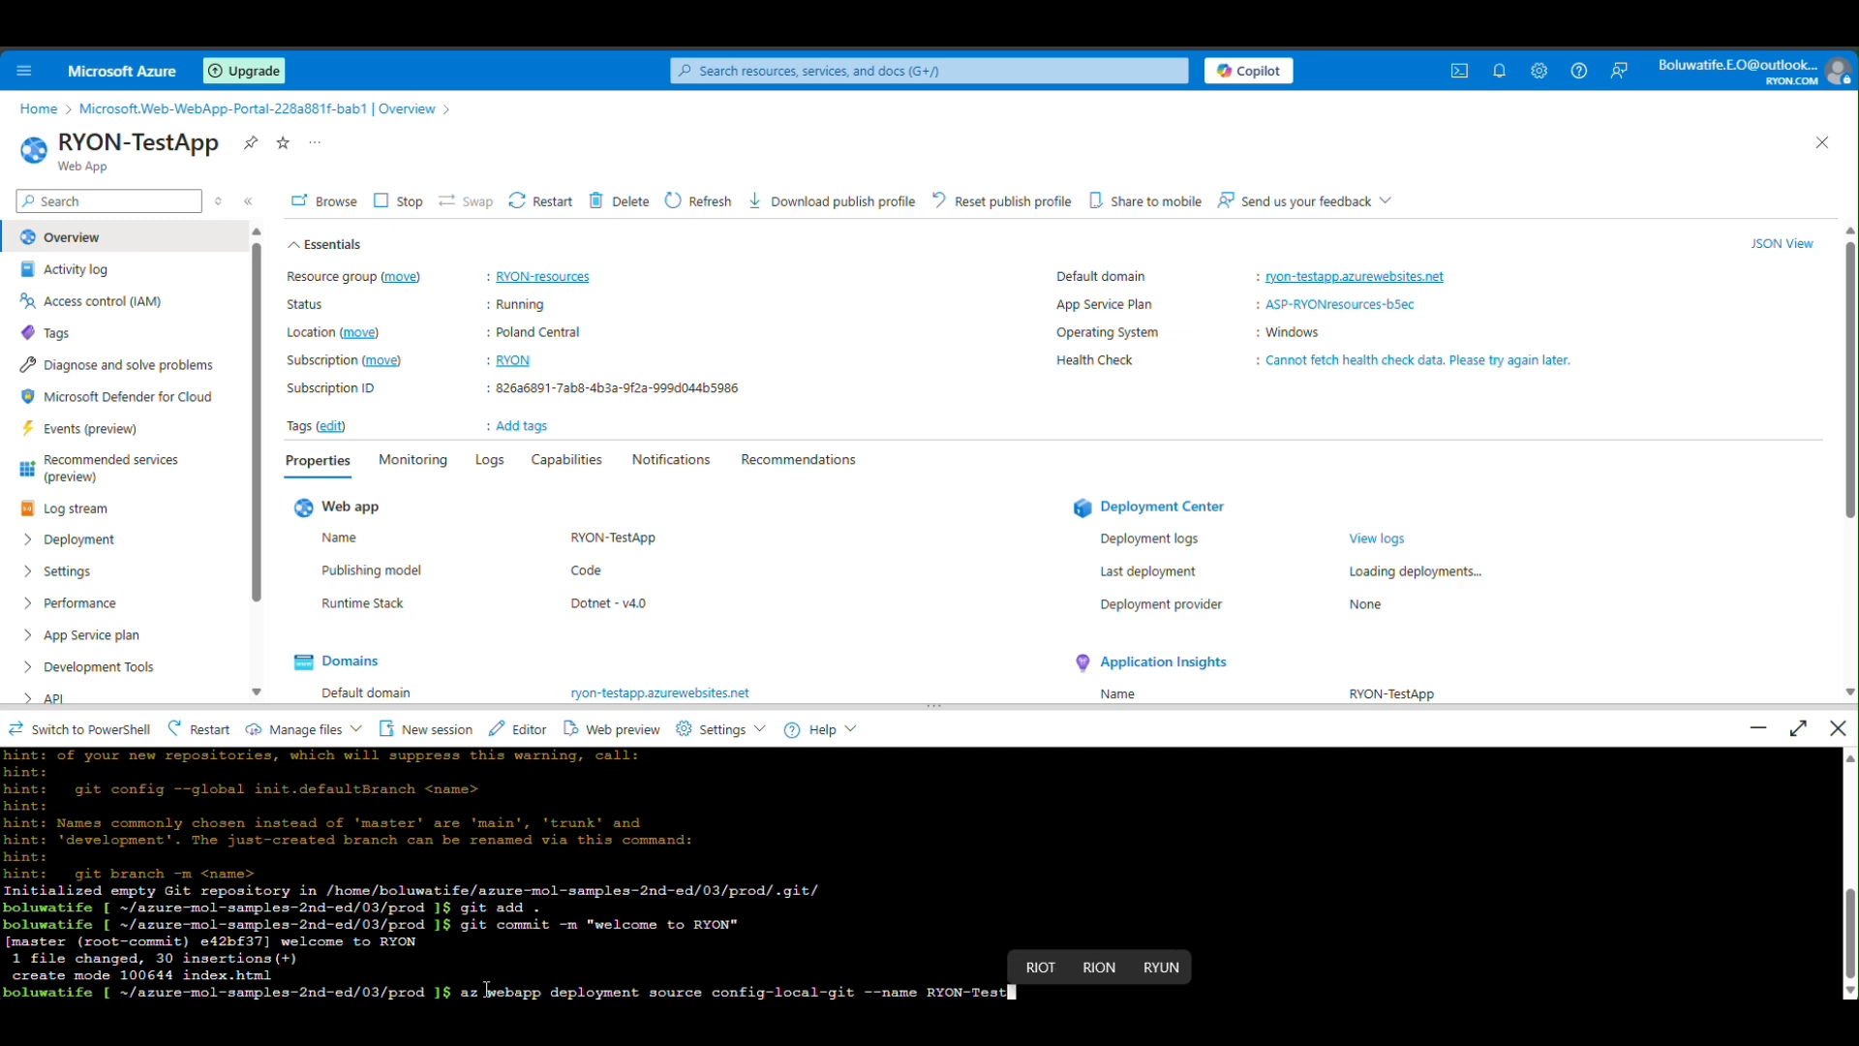
{"action": "type", "text": " --"}
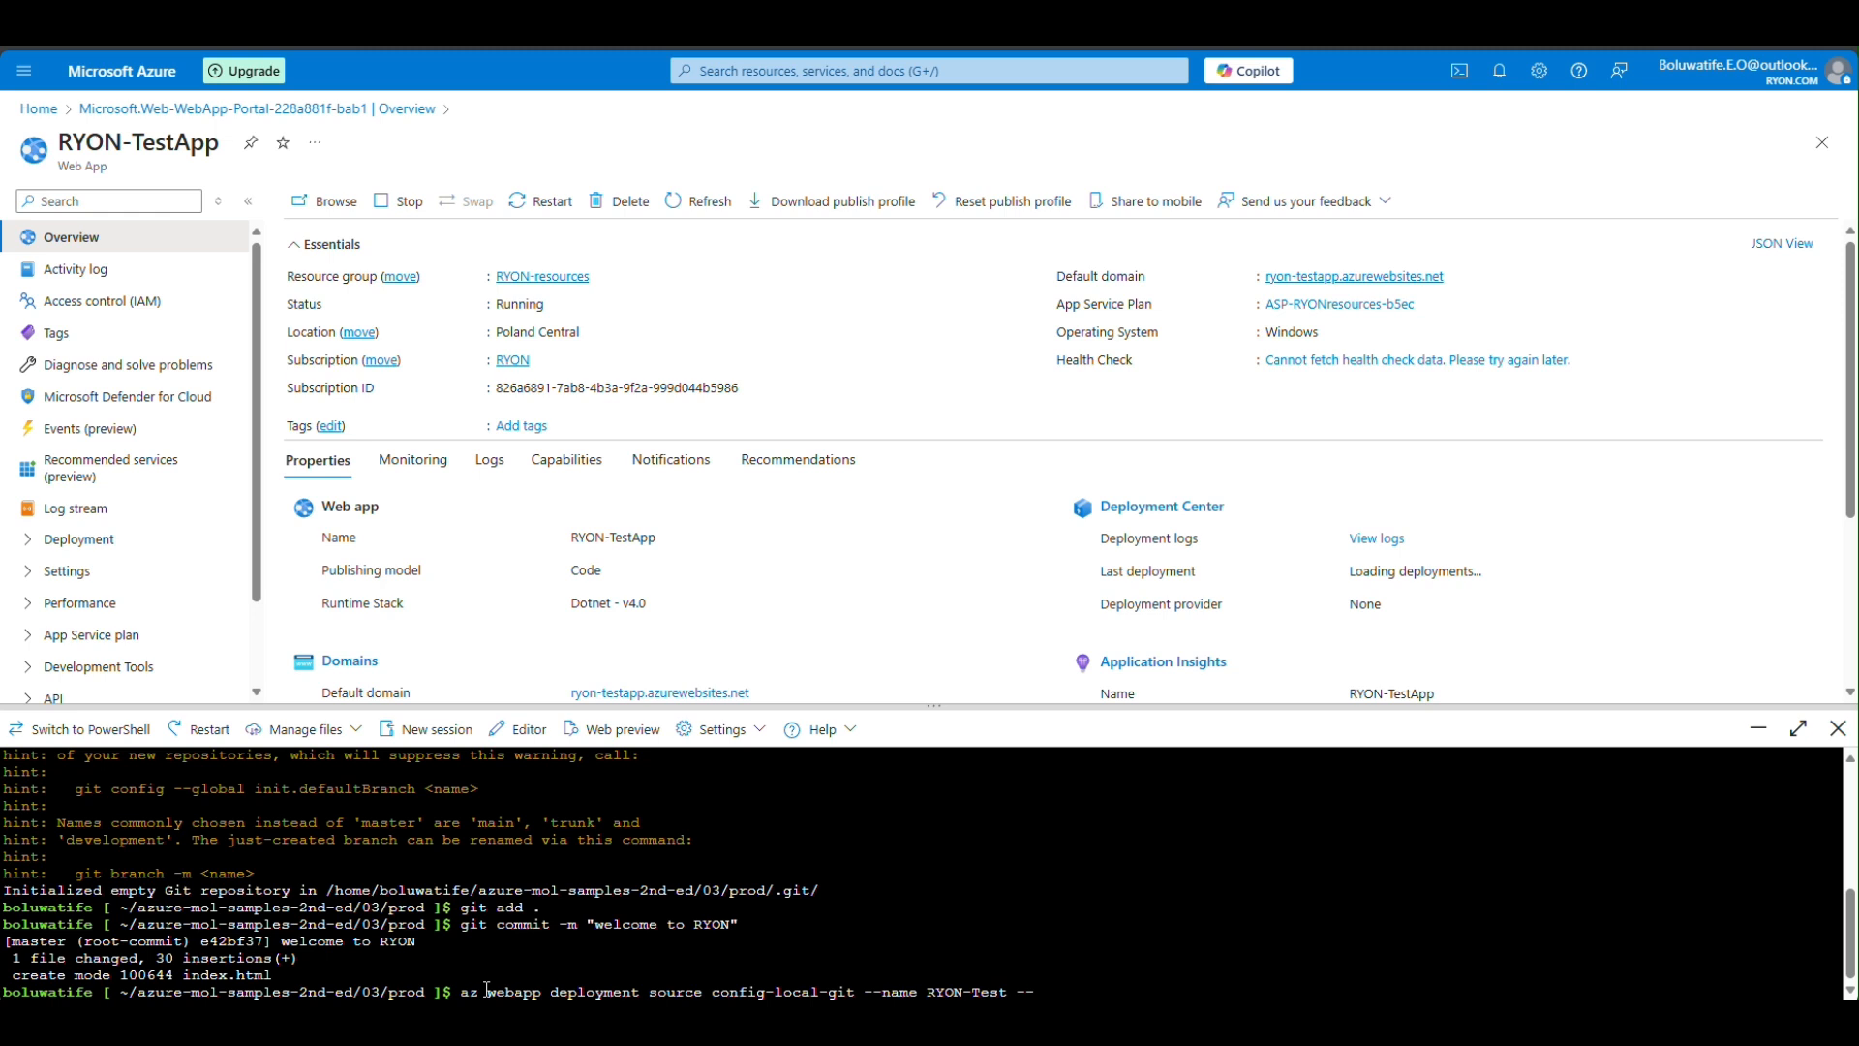
{"action": "type", "text": "re"}
{"action": "type", "text": "source"}
{"action": "type", "text": "-group"}
{"action": "type", "text": "RYON-"}
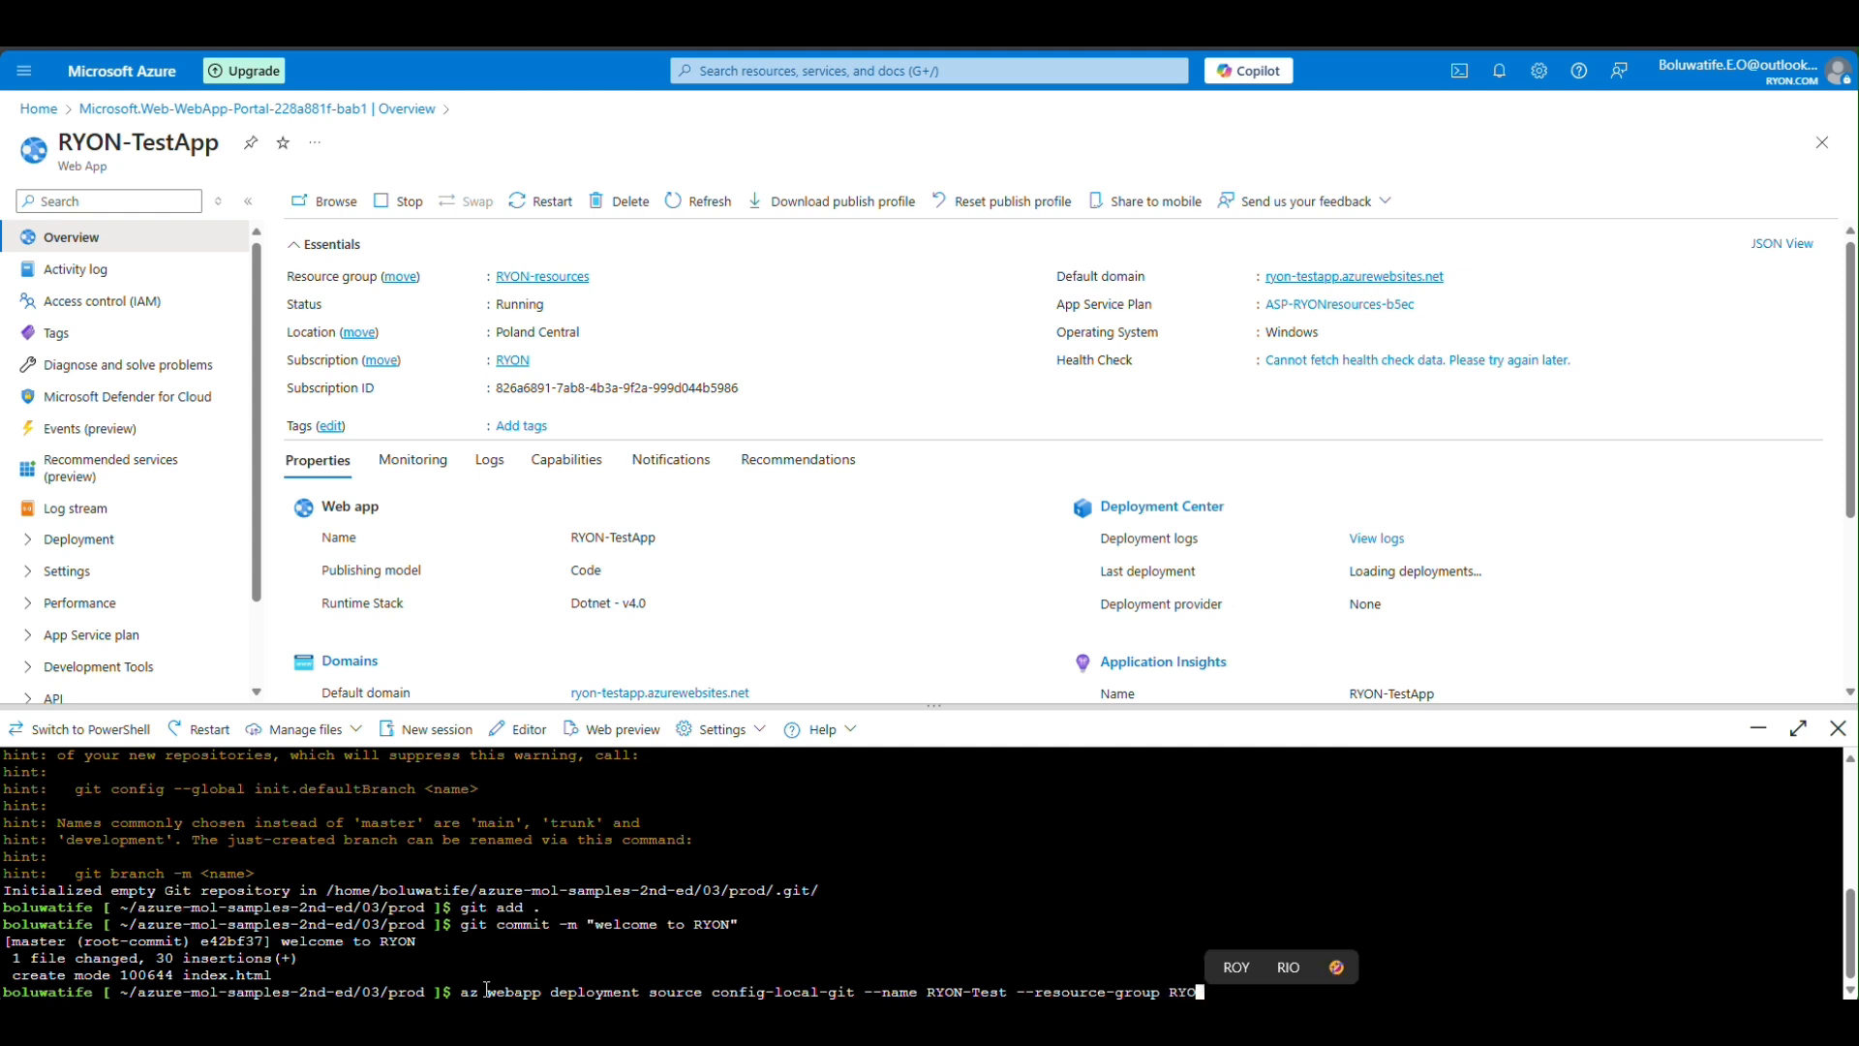
{"action": "type", "text": "resou"}
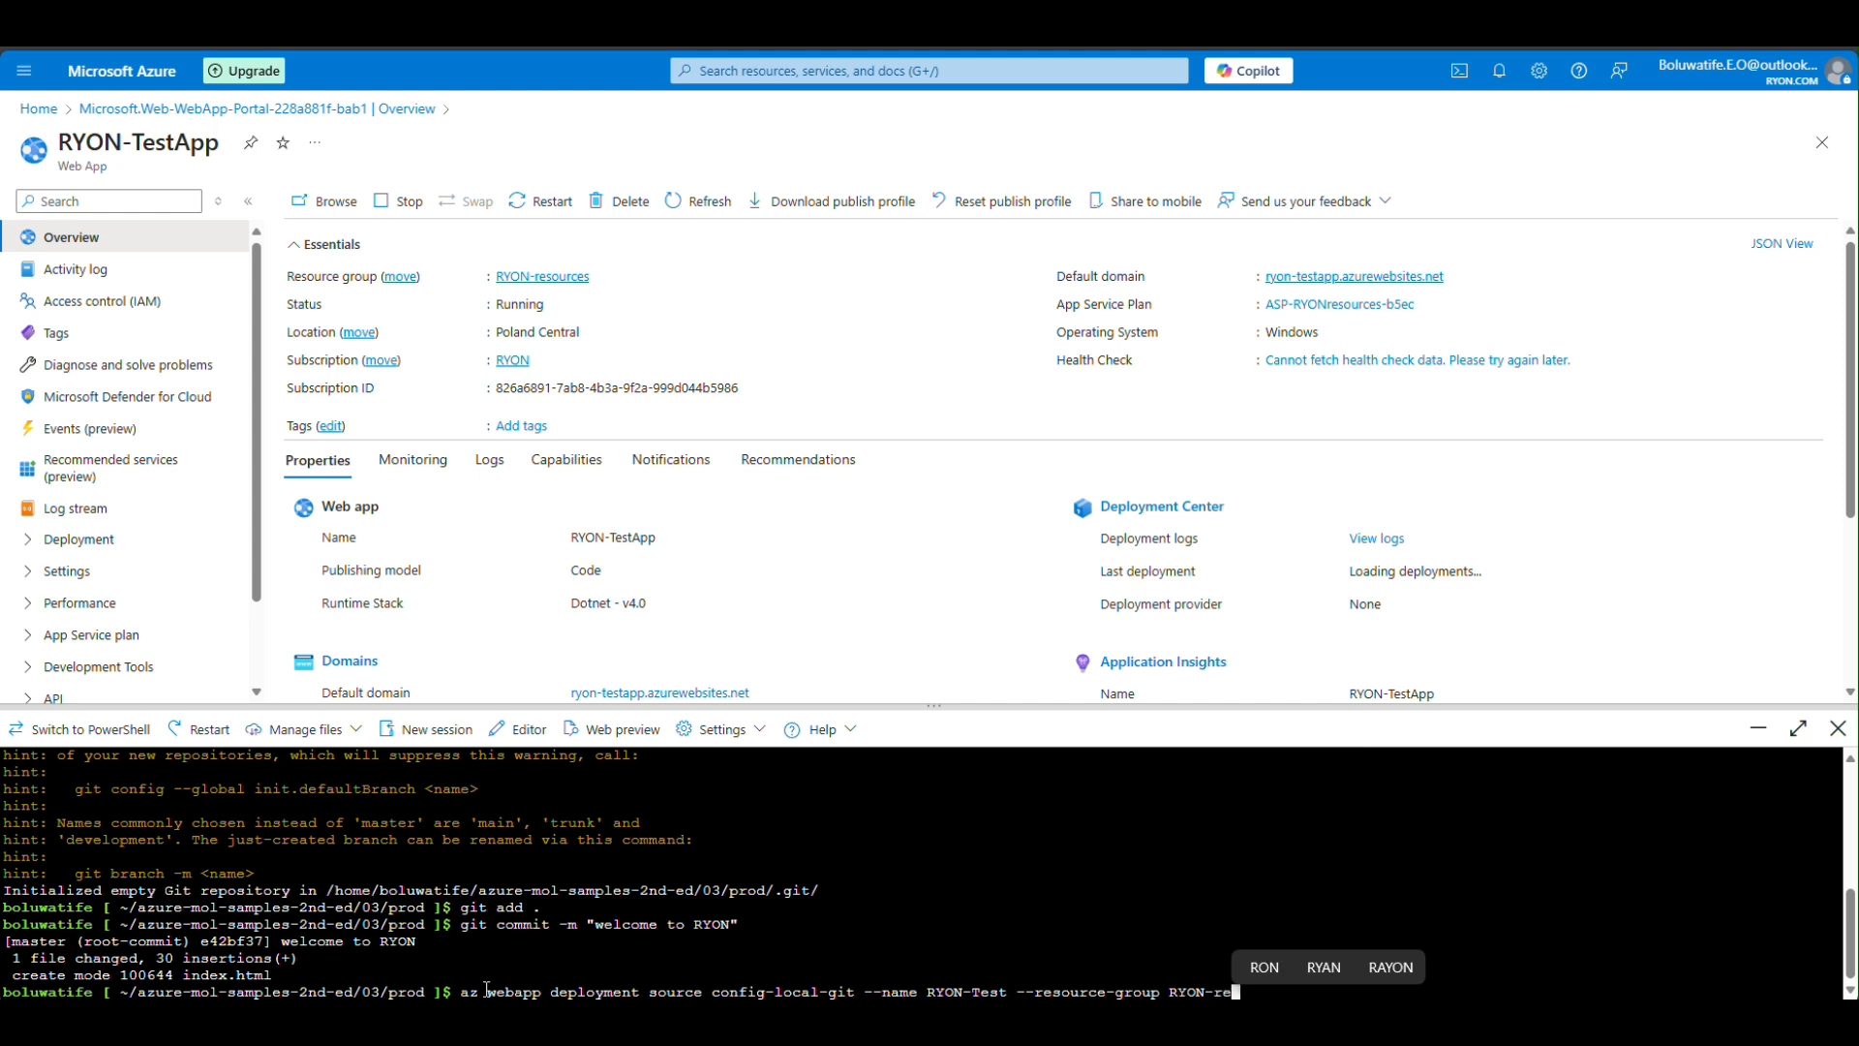
{"action": "type", "text": "r"}
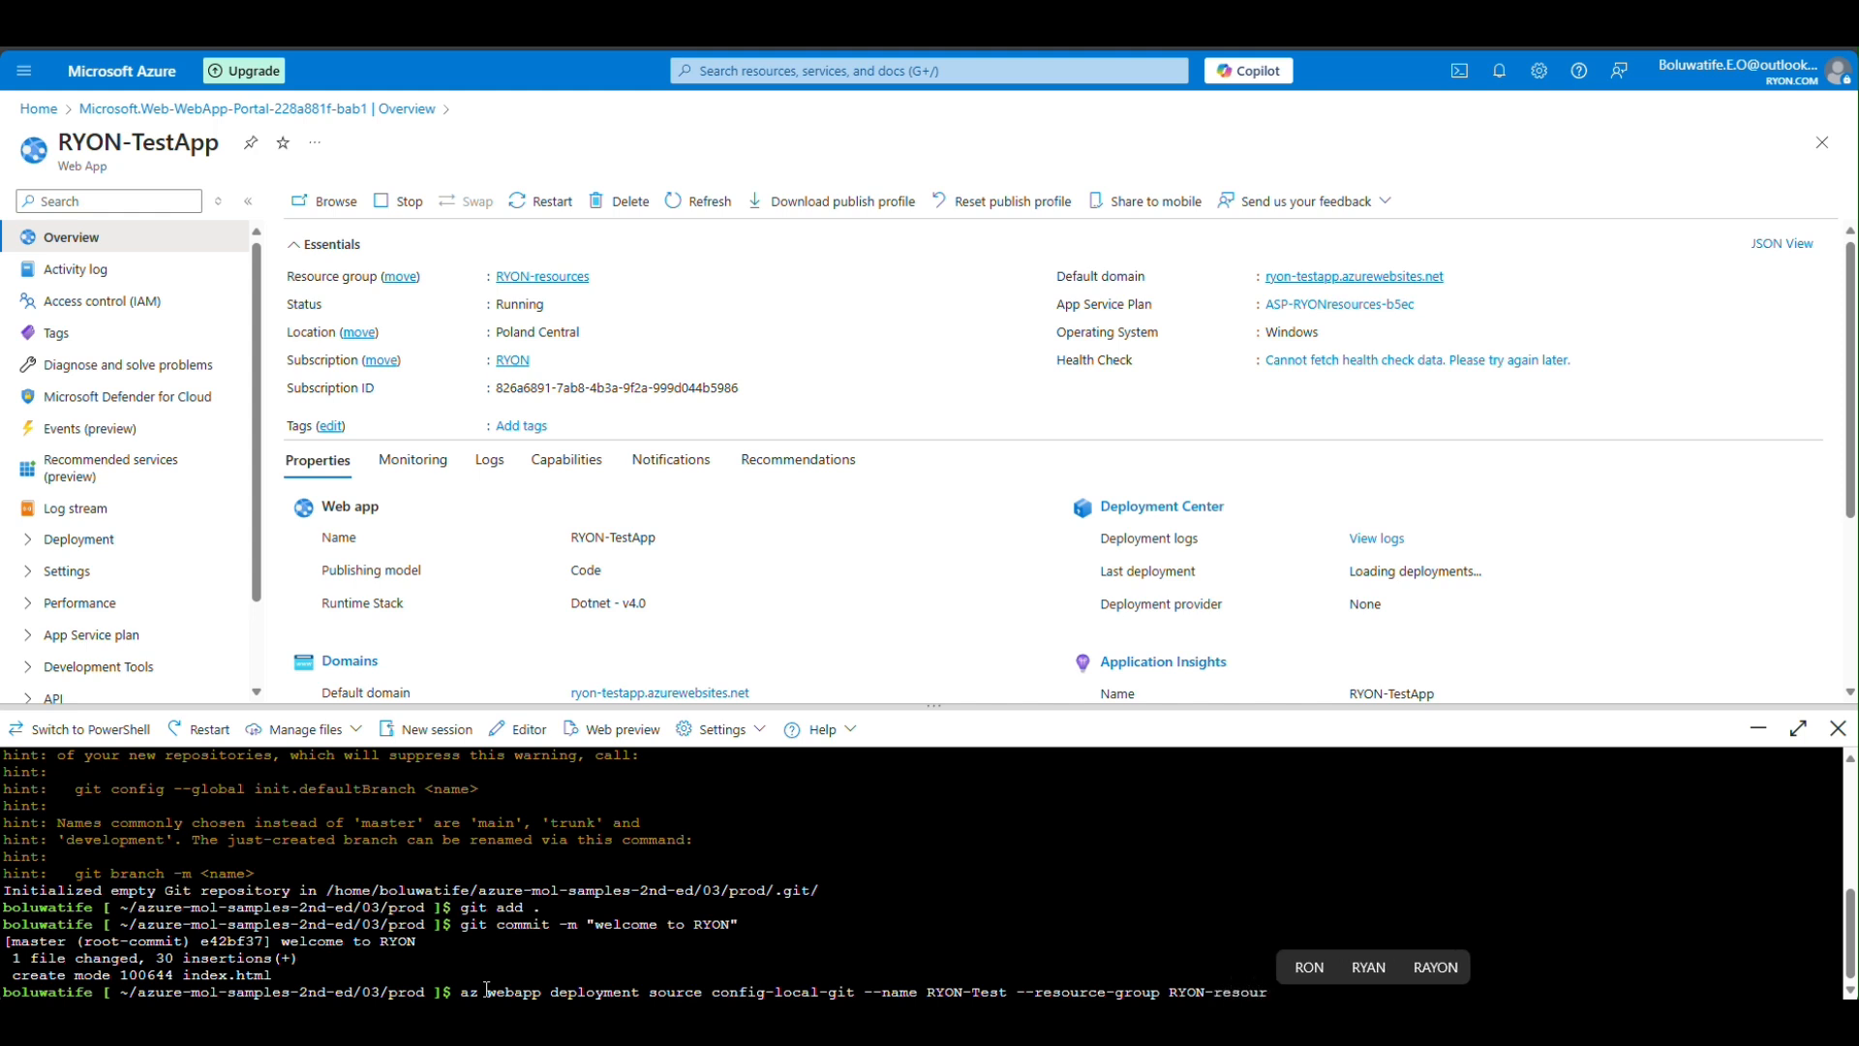
{"action": "type", "text": "ces"}
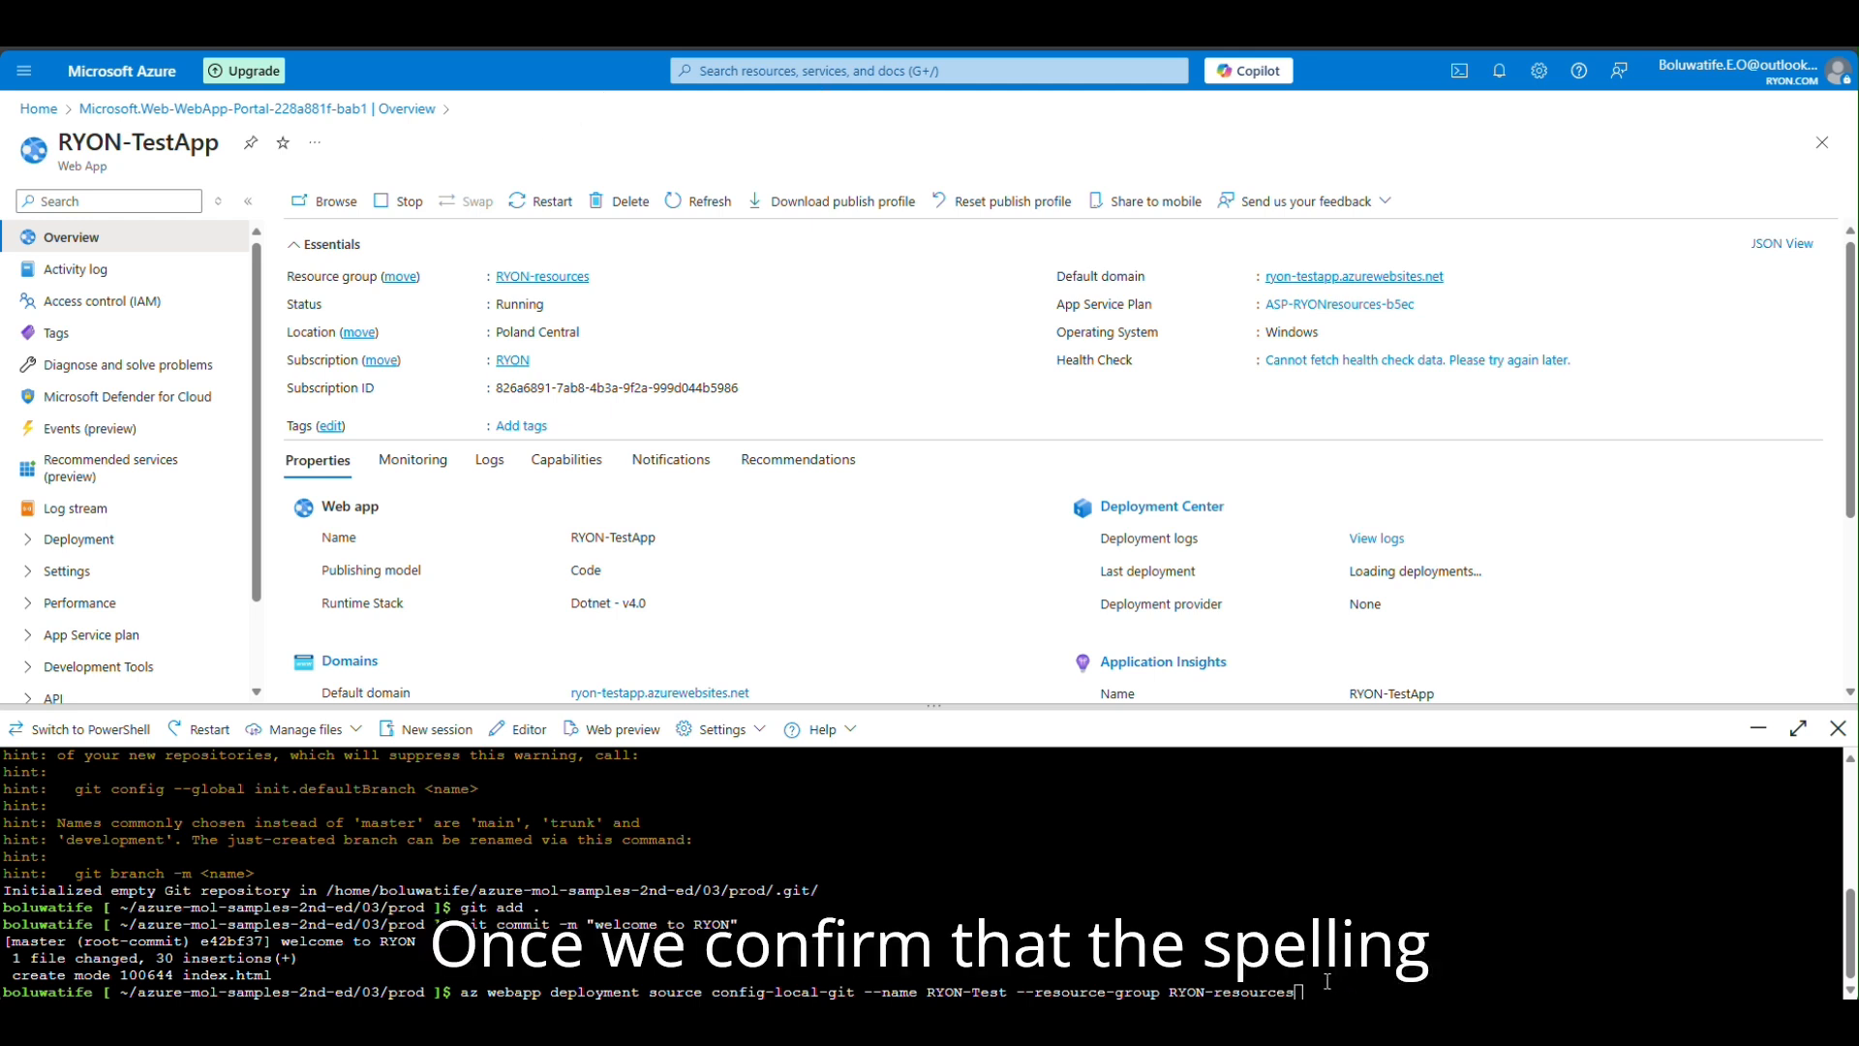
{"action": "key", "text": "Return"}
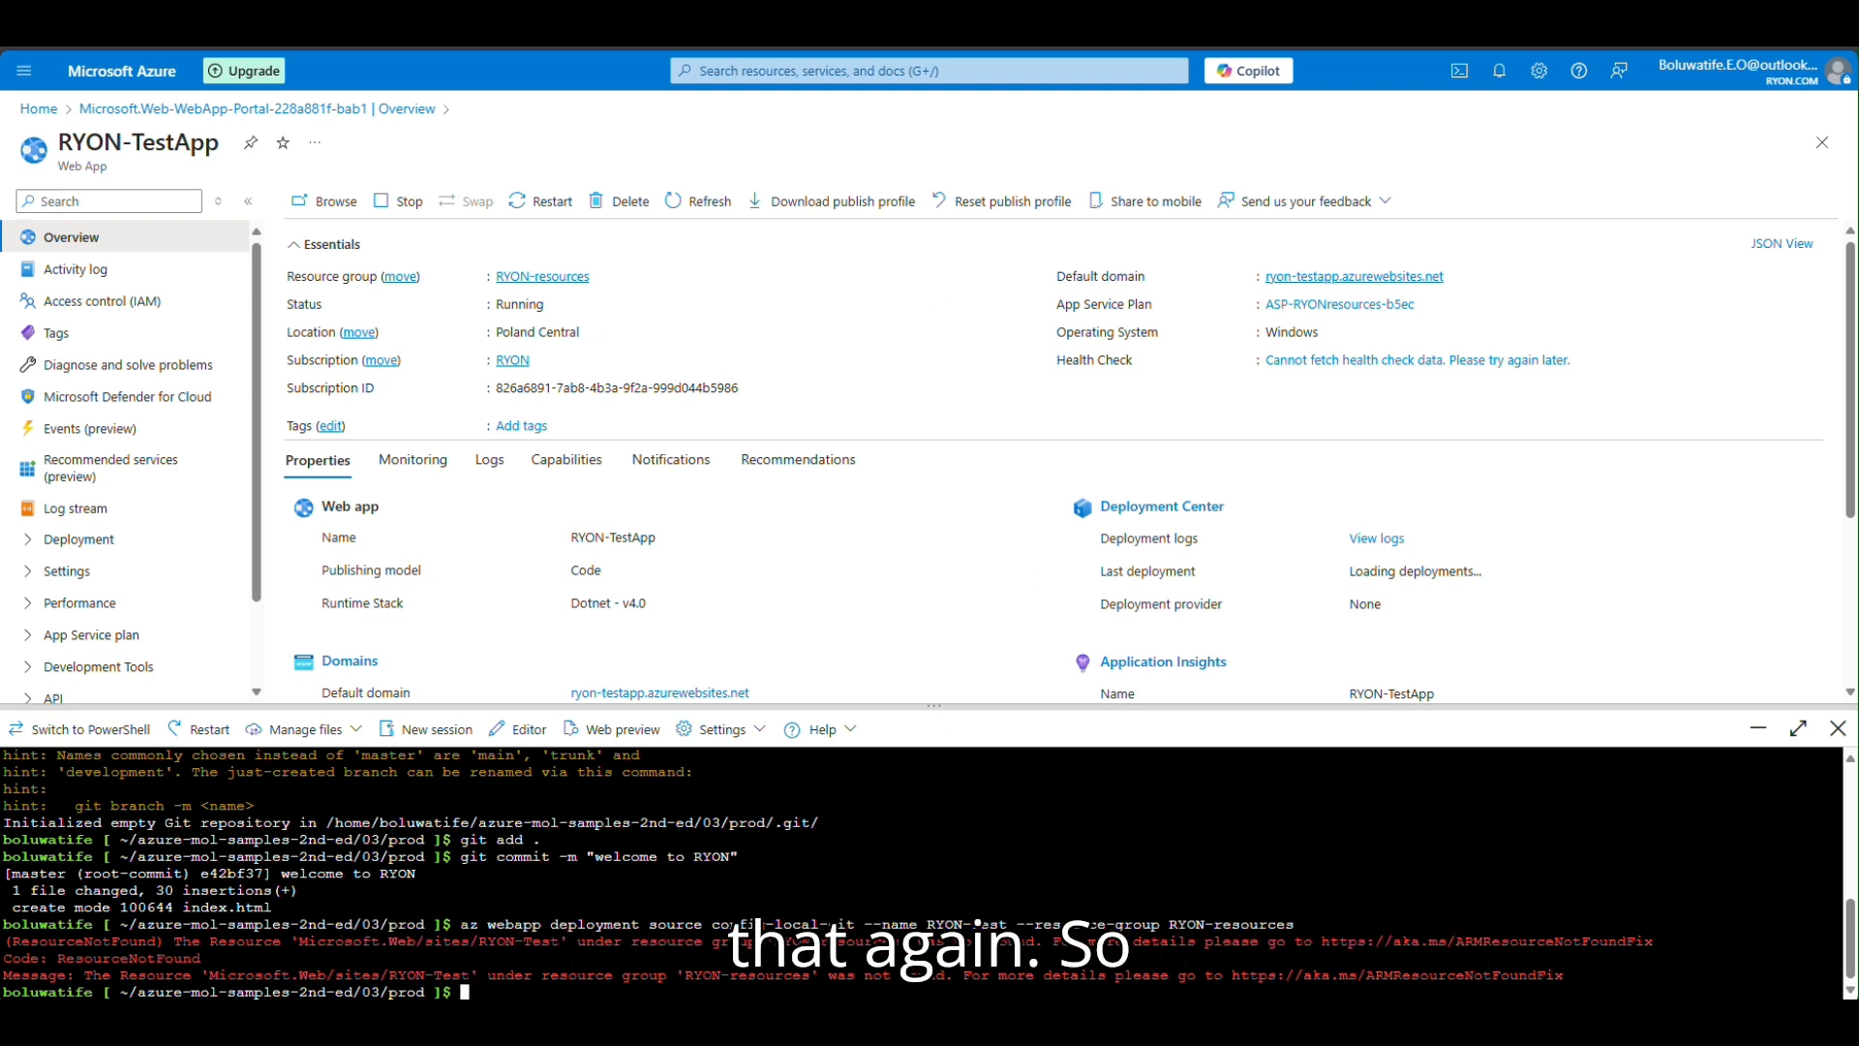
Step: Rerun the config-local-git deployment command with the web app name corrected to RYON-TestApp
{"action": "key", "text": "Up"}
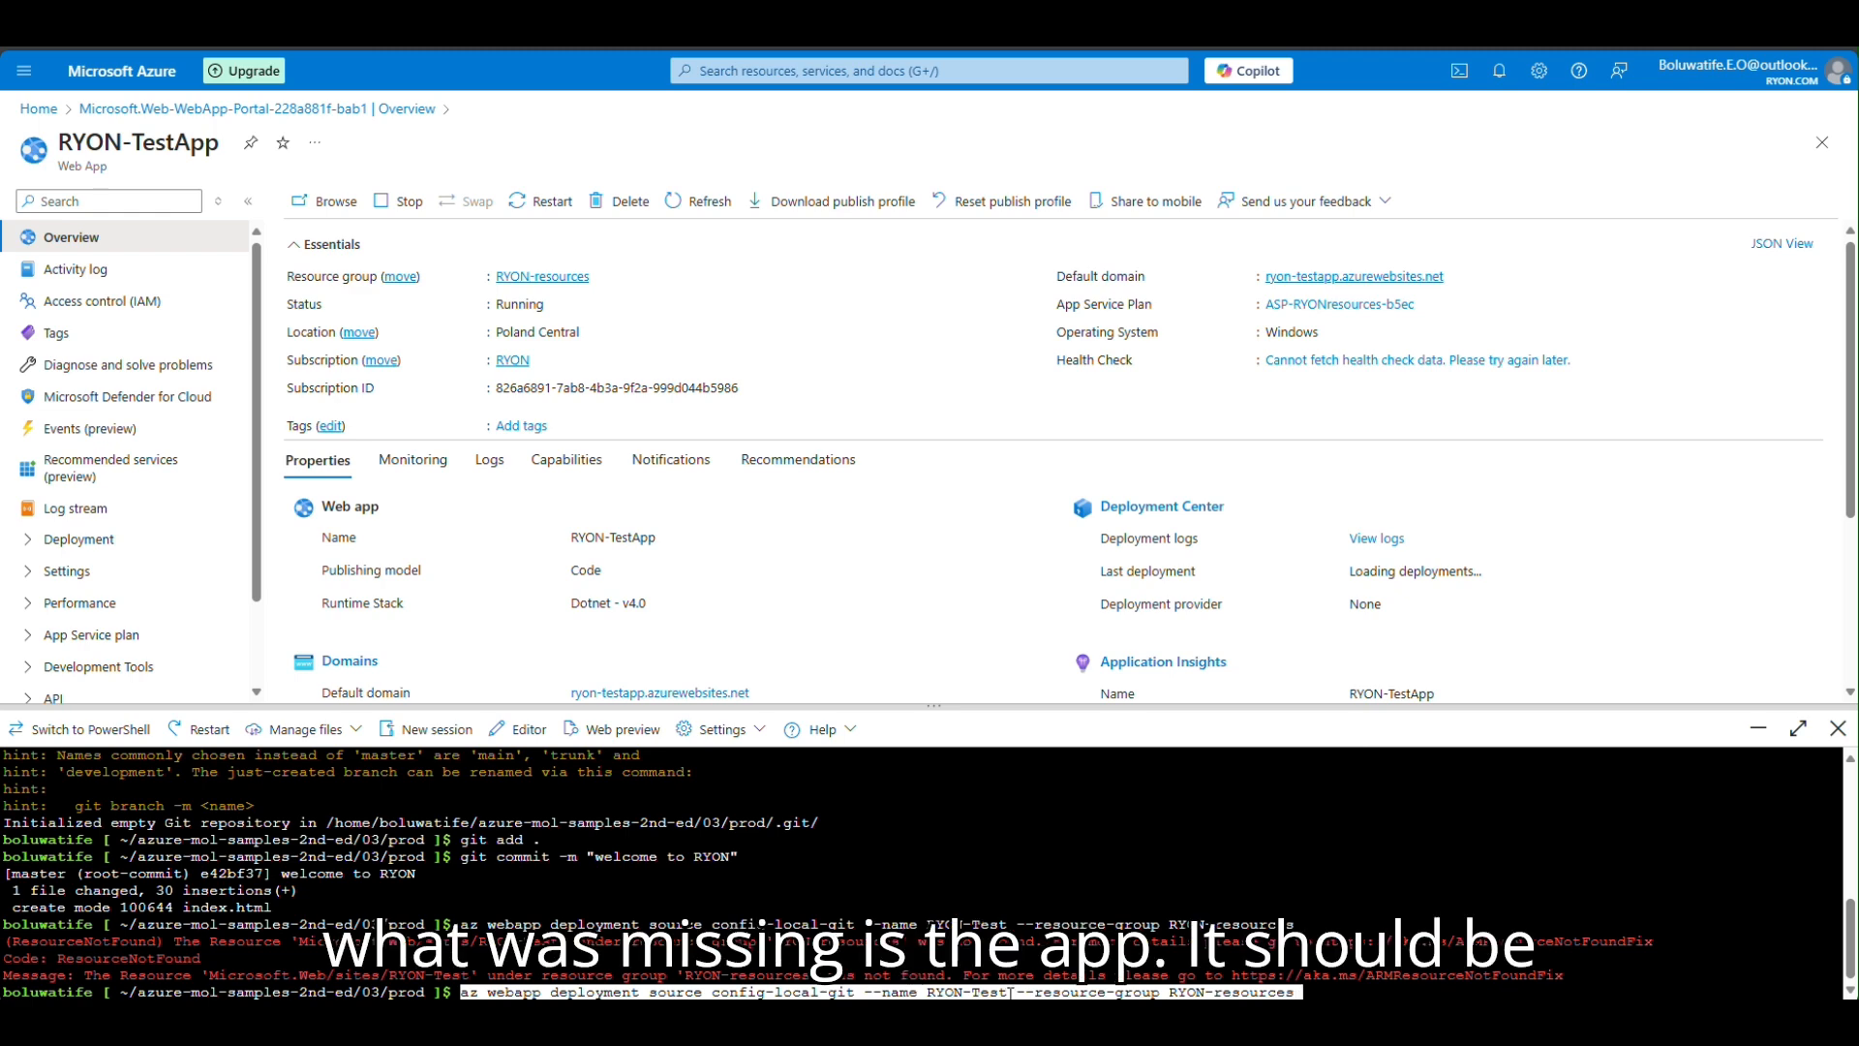
{"action": "key", "text": "Left"}
{"action": "key", "text": "Left"}
{"action": "key", "text": "Left"}
{"action": "key", "text": "Left"}
{"action": "key", "text": "Left"}
{"action": "key", "text": "Left"}
{"action": "key", "text": "Left"}
{"action": "key", "text": "Left"}
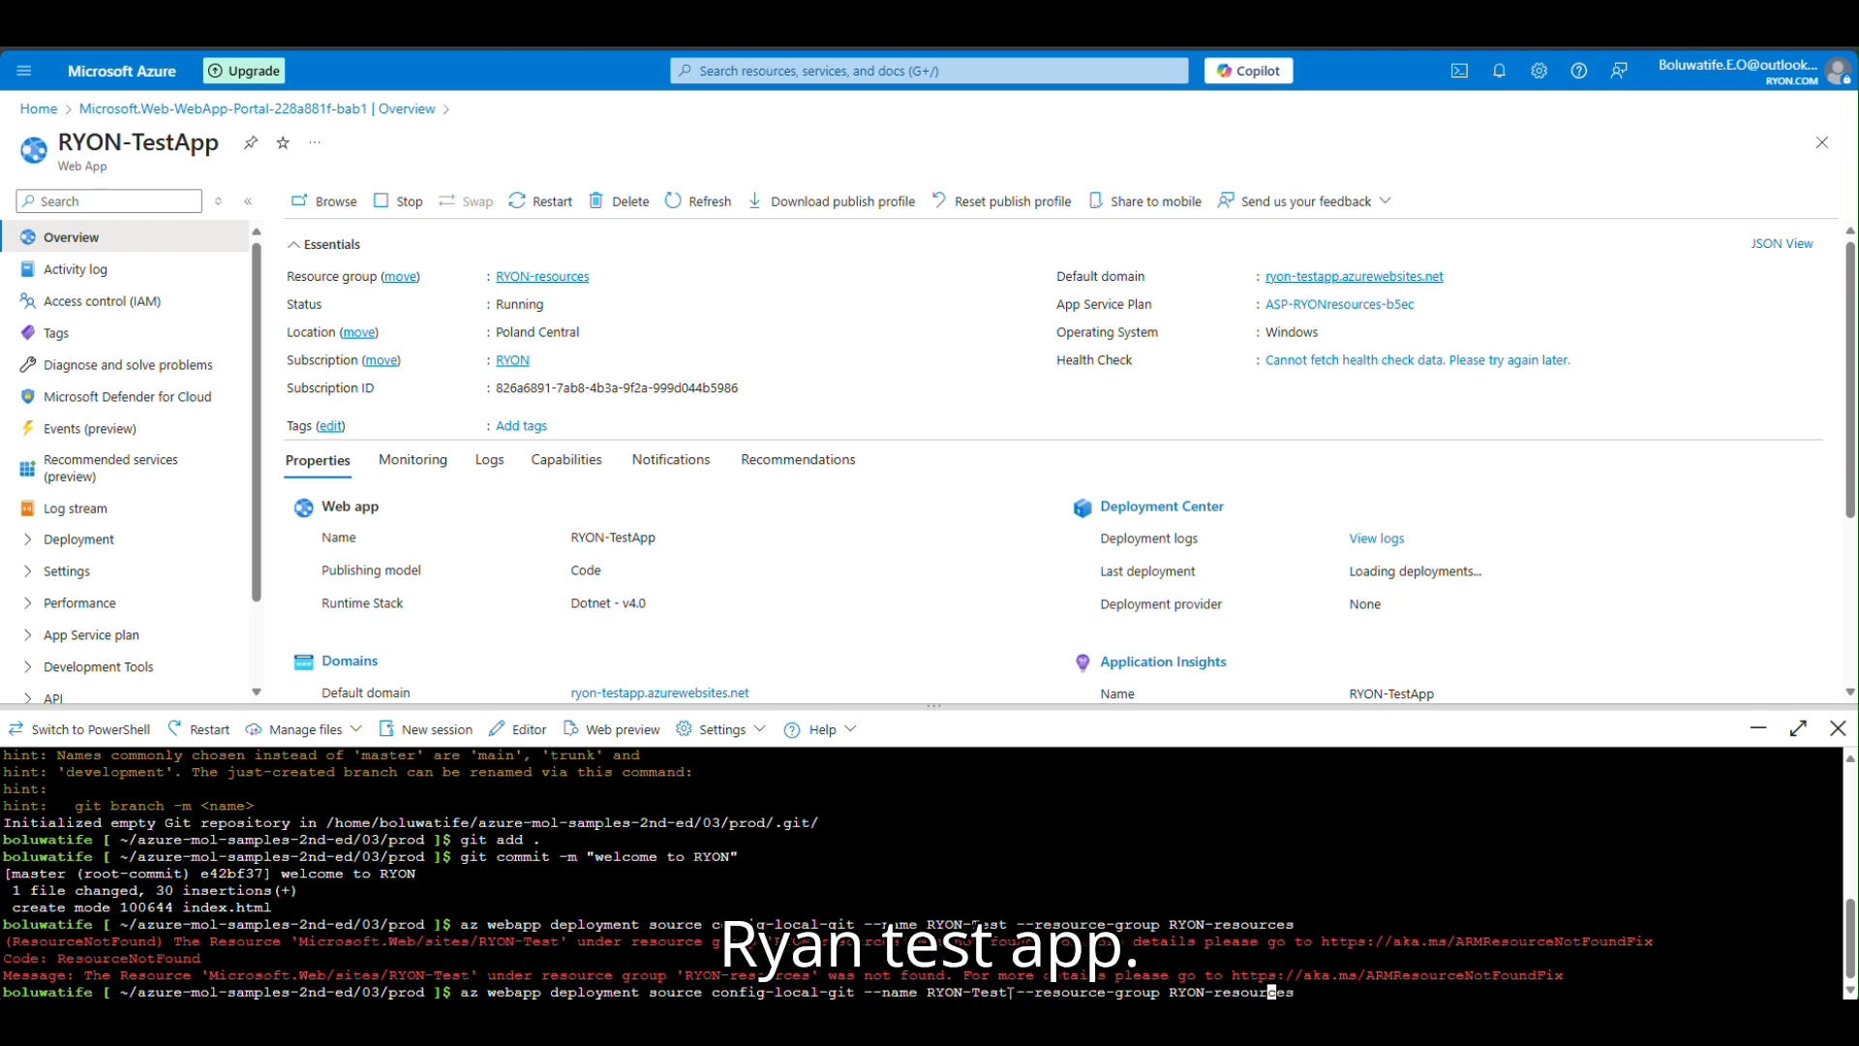
{"action": "key", "text": "Left"}
{"action": "key", "text": "Left"}
{"action": "key", "text": "Left"}
{"action": "key", "text": "Left"}
{"action": "key", "text": "Left"}
{"action": "key", "text": "Left"}
{"action": "key", "text": "Left"}
{"action": "key", "text": "Left"}
{"action": "key", "text": "Left"}
{"action": "key", "text": "Left"}
{"action": "key", "text": "Left"}
{"action": "key", "text": "Left"}
{"action": "key", "text": "Left"}
{"action": "key", "text": "Left"}
{"action": "key", "text": "Left"}
{"action": "key", "text": "Left"}
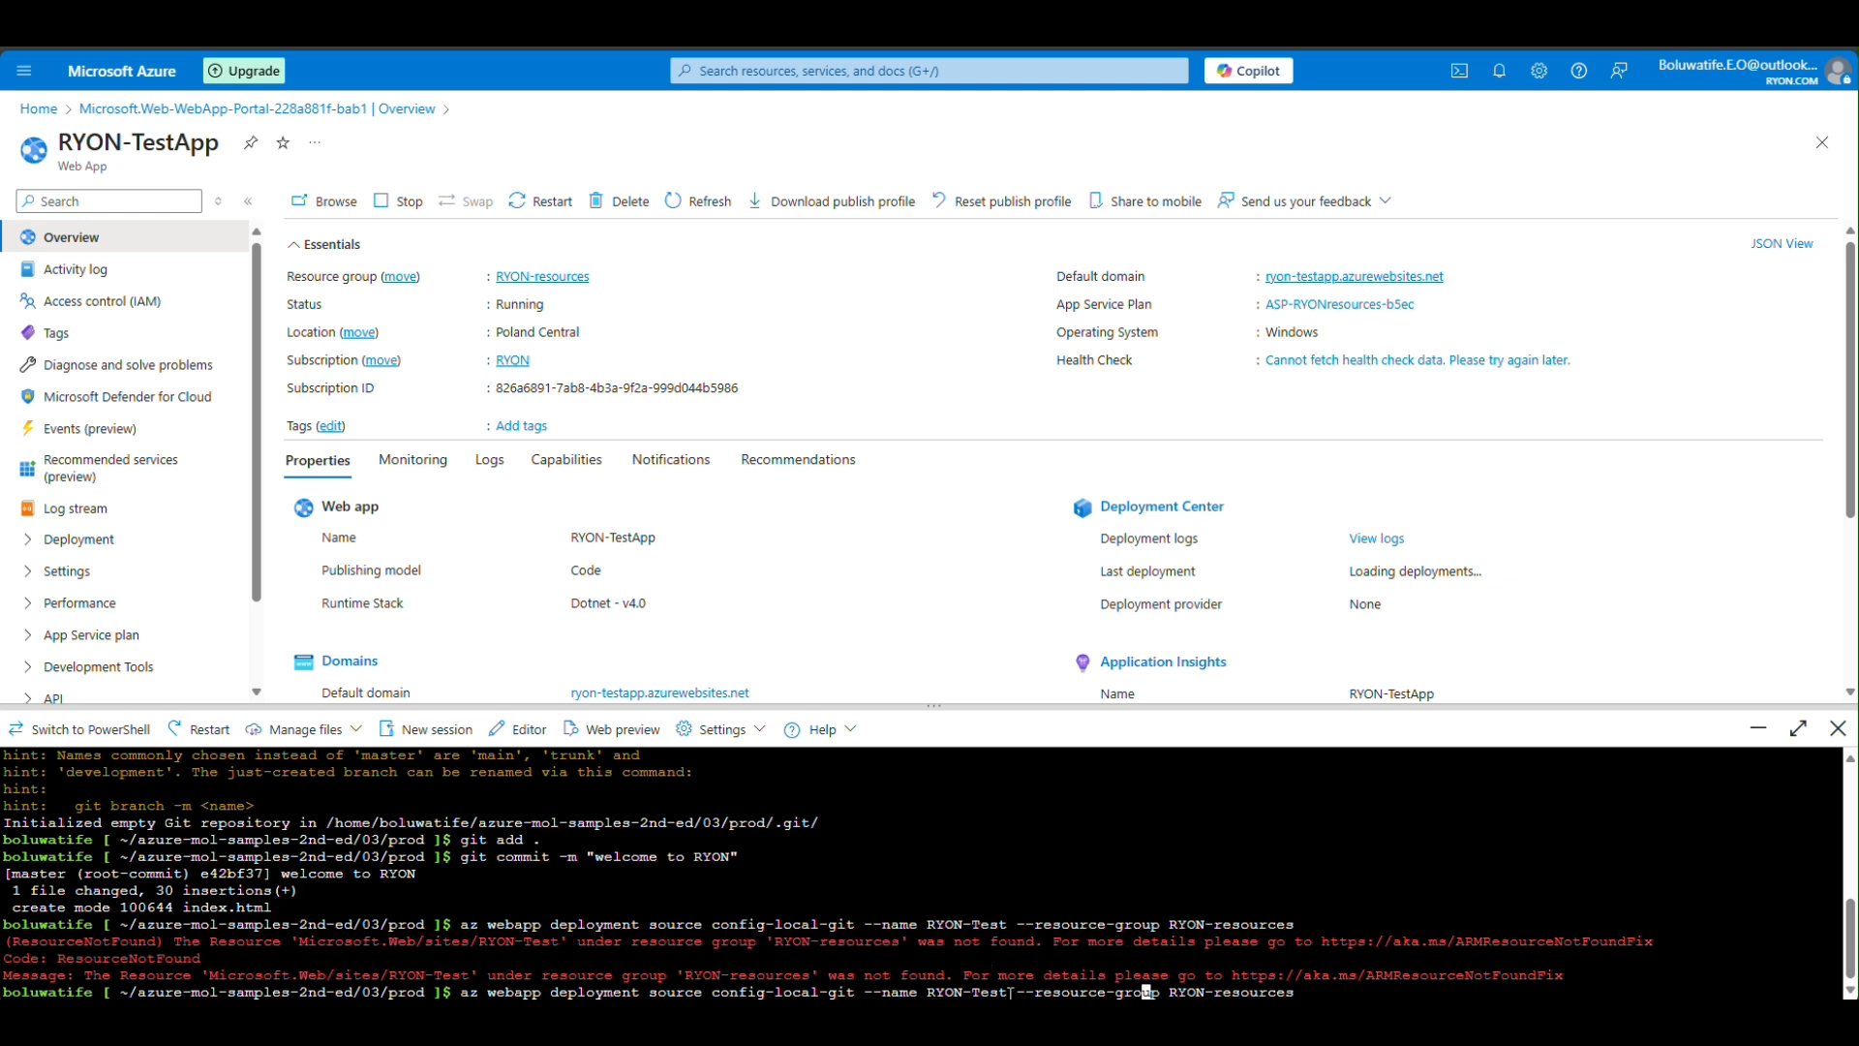
{"action": "key", "text": "Left"}
{"action": "key", "text": "Left"}
{"action": "key", "text": "Left"}
{"action": "key", "text": "Left"}
{"action": "key", "text": "Left"}
{"action": "key", "text": "Left"}
{"action": "key", "text": "Left"}
{"action": "key", "text": "Left"}
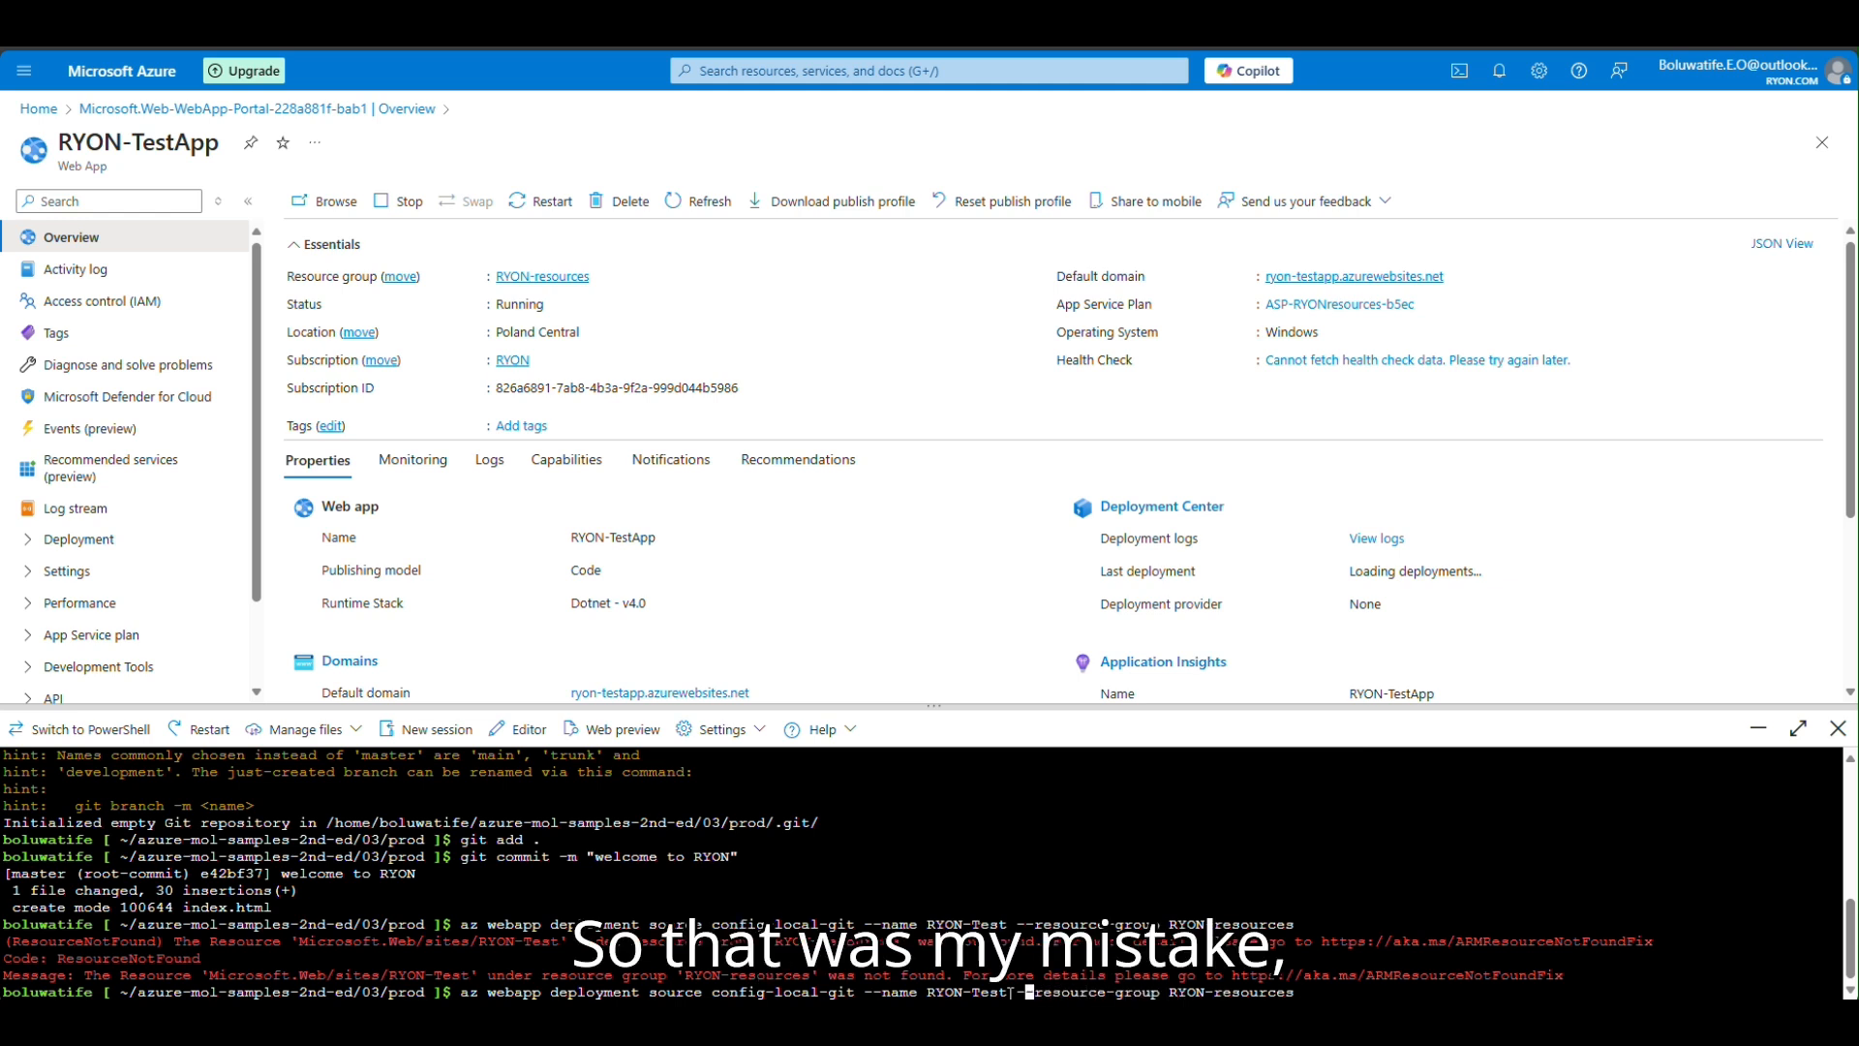
{"action": "type", "text": "App"}
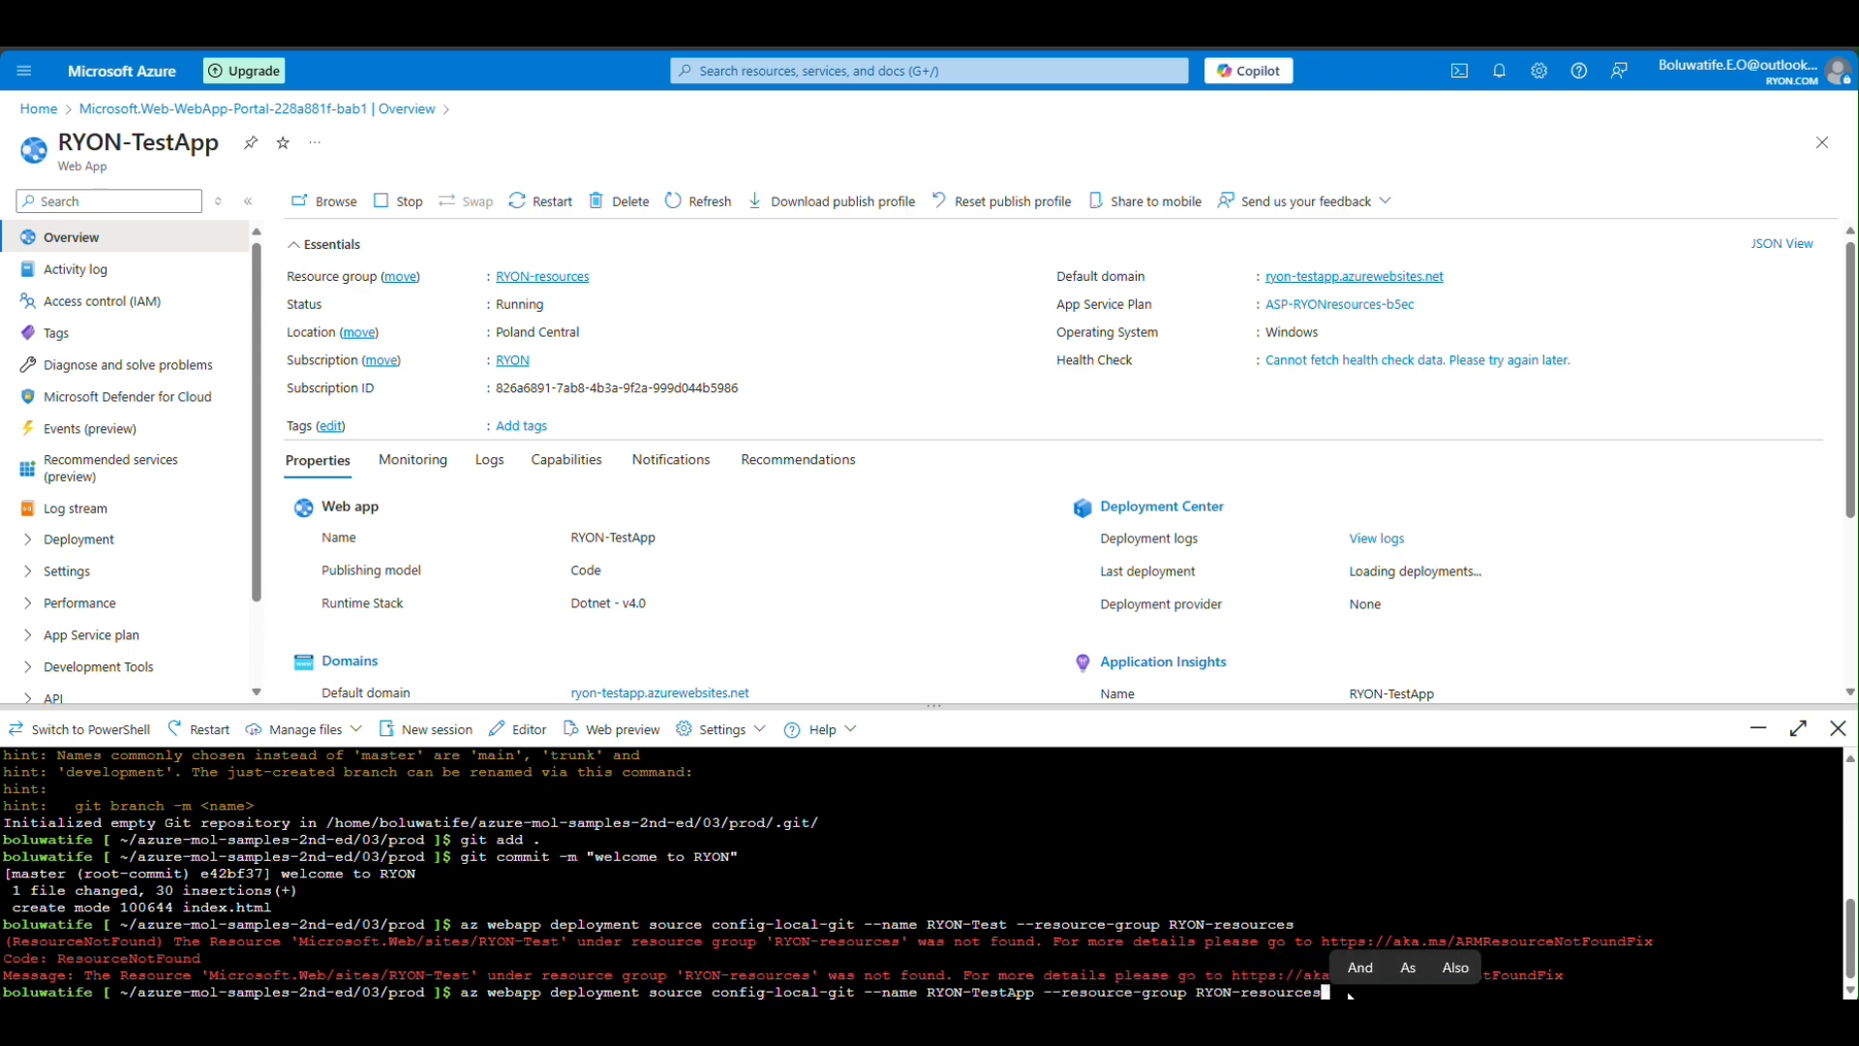
{"action": "key", "text": "Return"}
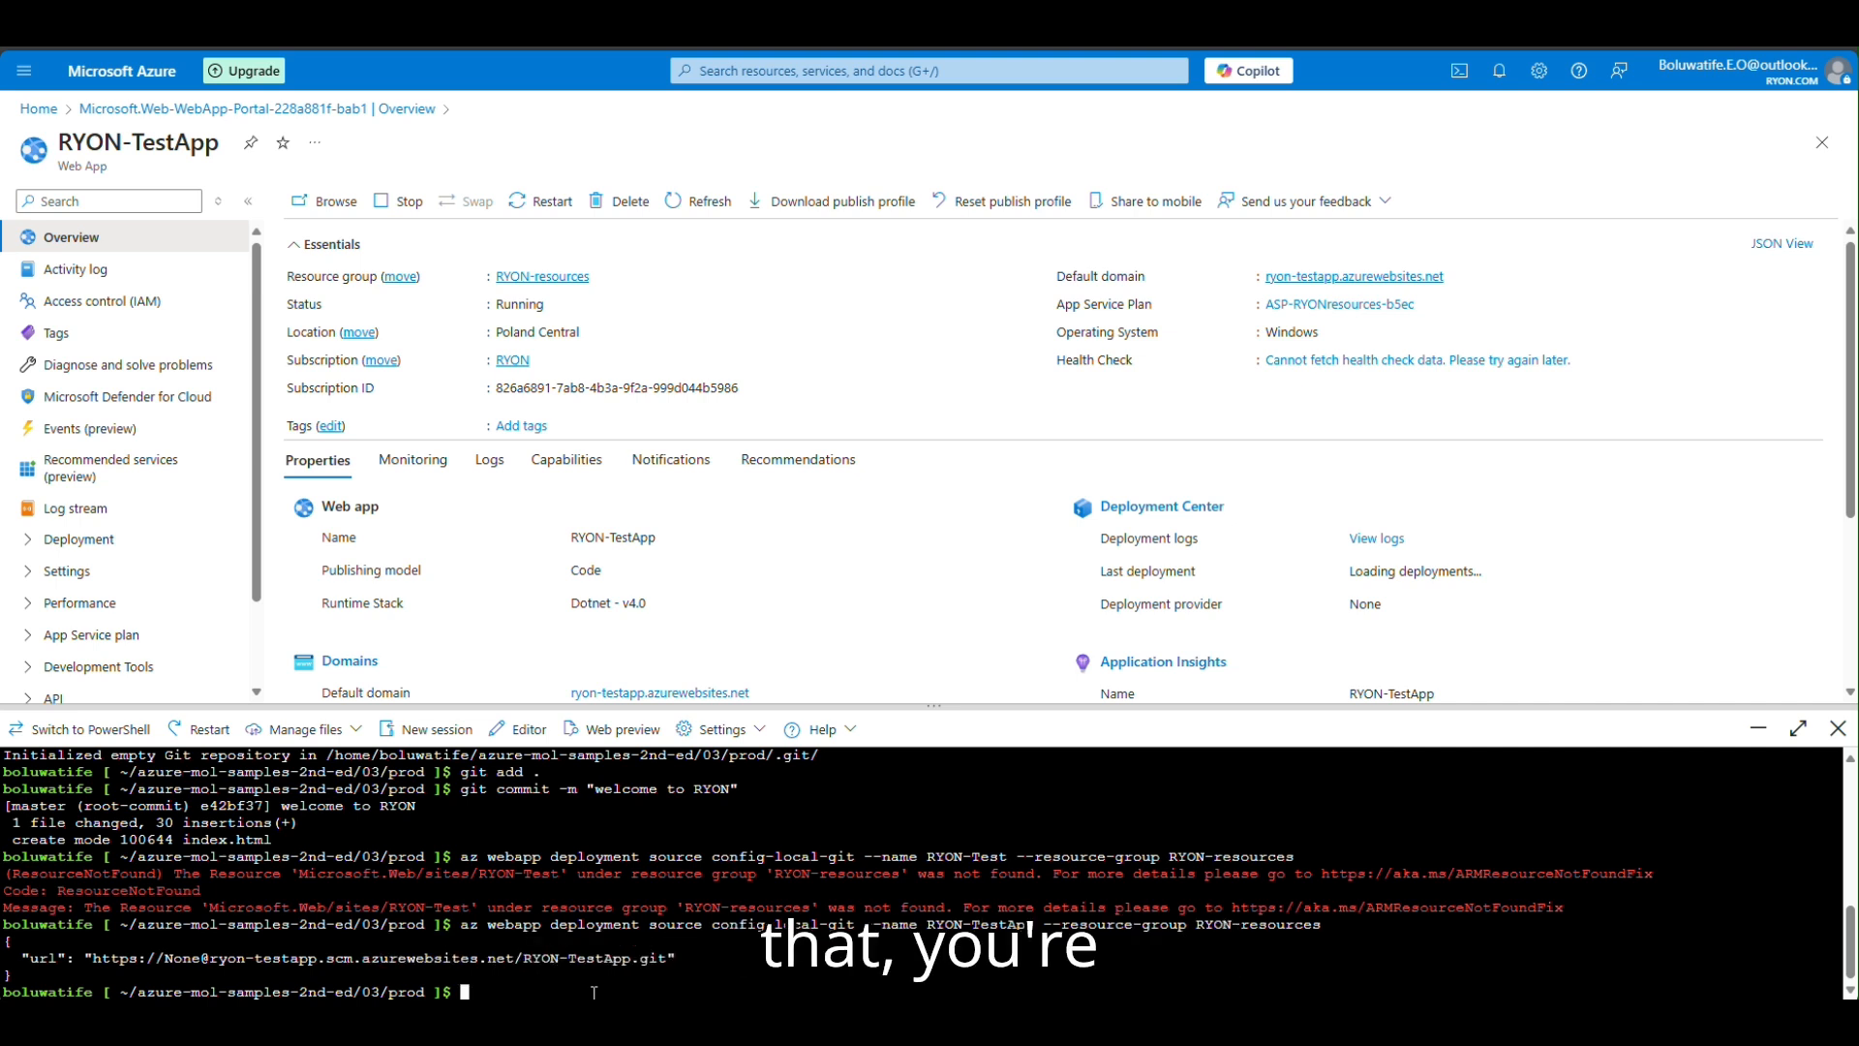
Step: Try to list the publishing credentials of RYON-TestApp in resource group RYON-resources with az webapp deployment list-publishing-cridentials
{"action": "type", "text": "az we"}
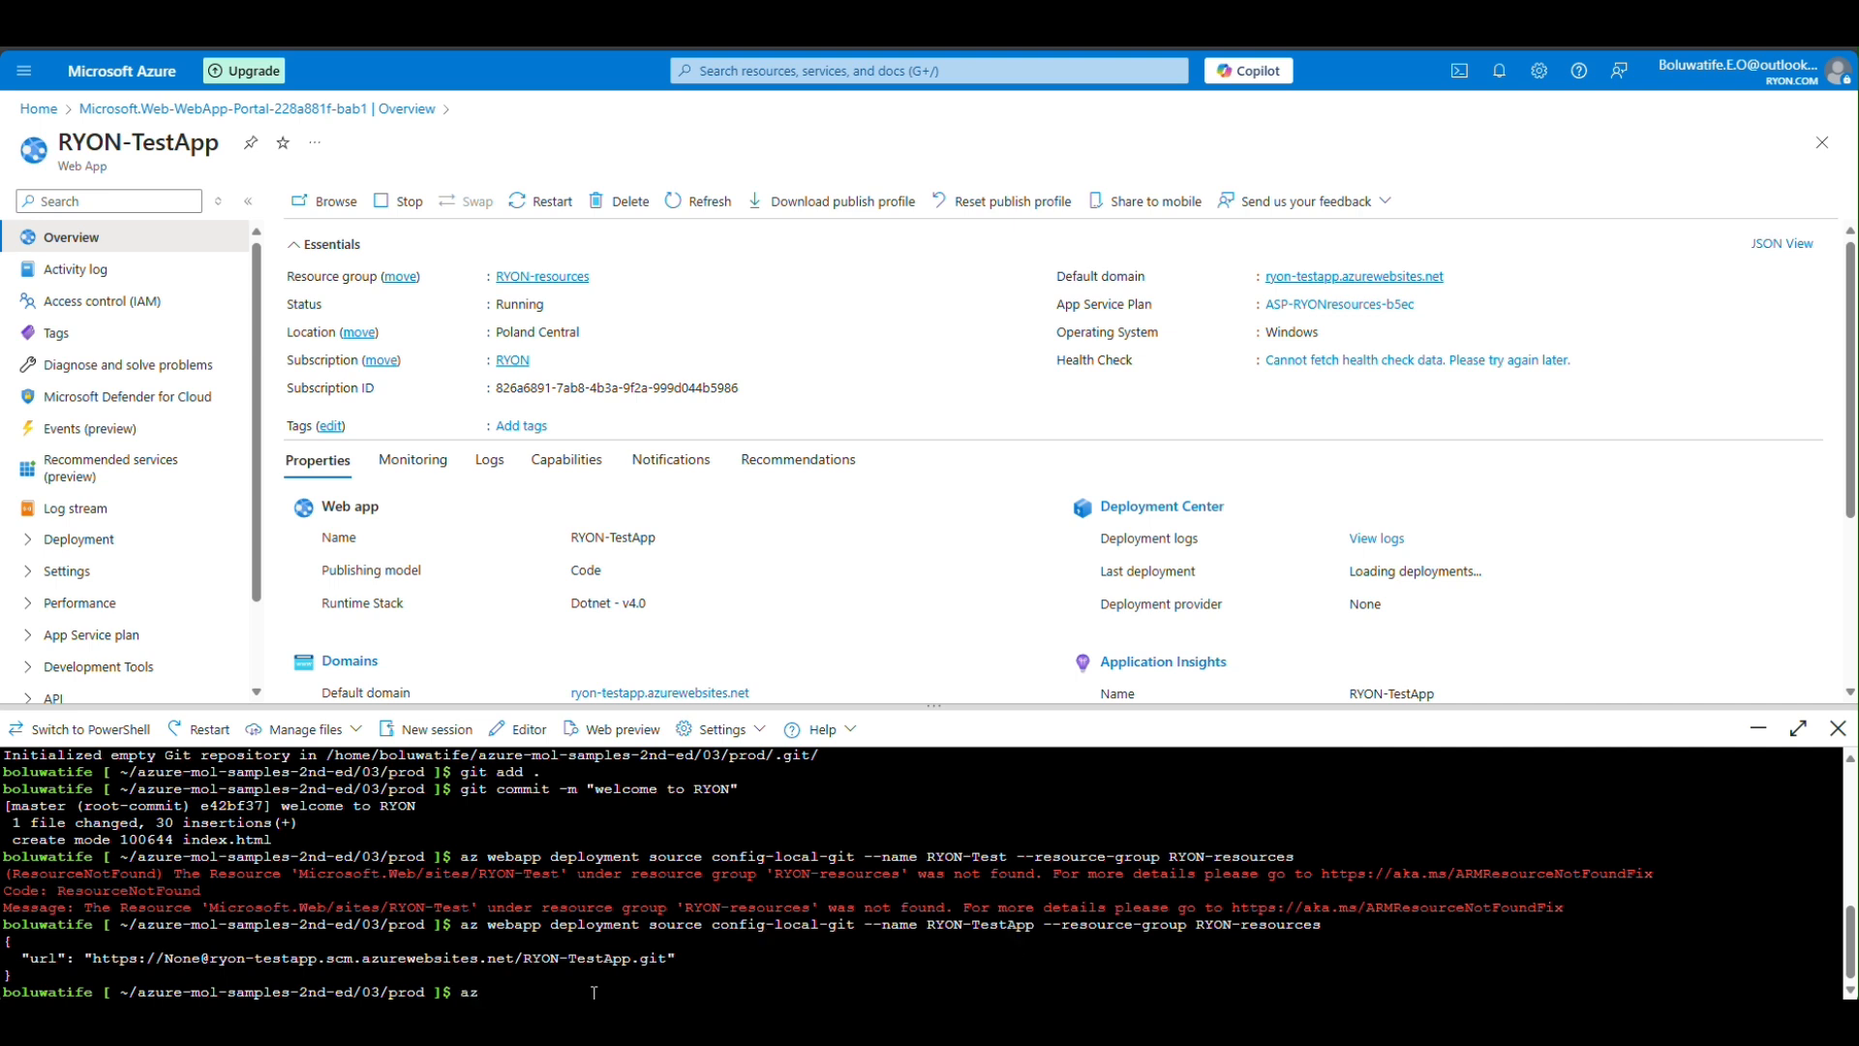
{"action": "type", "text": "bapp deploy"}
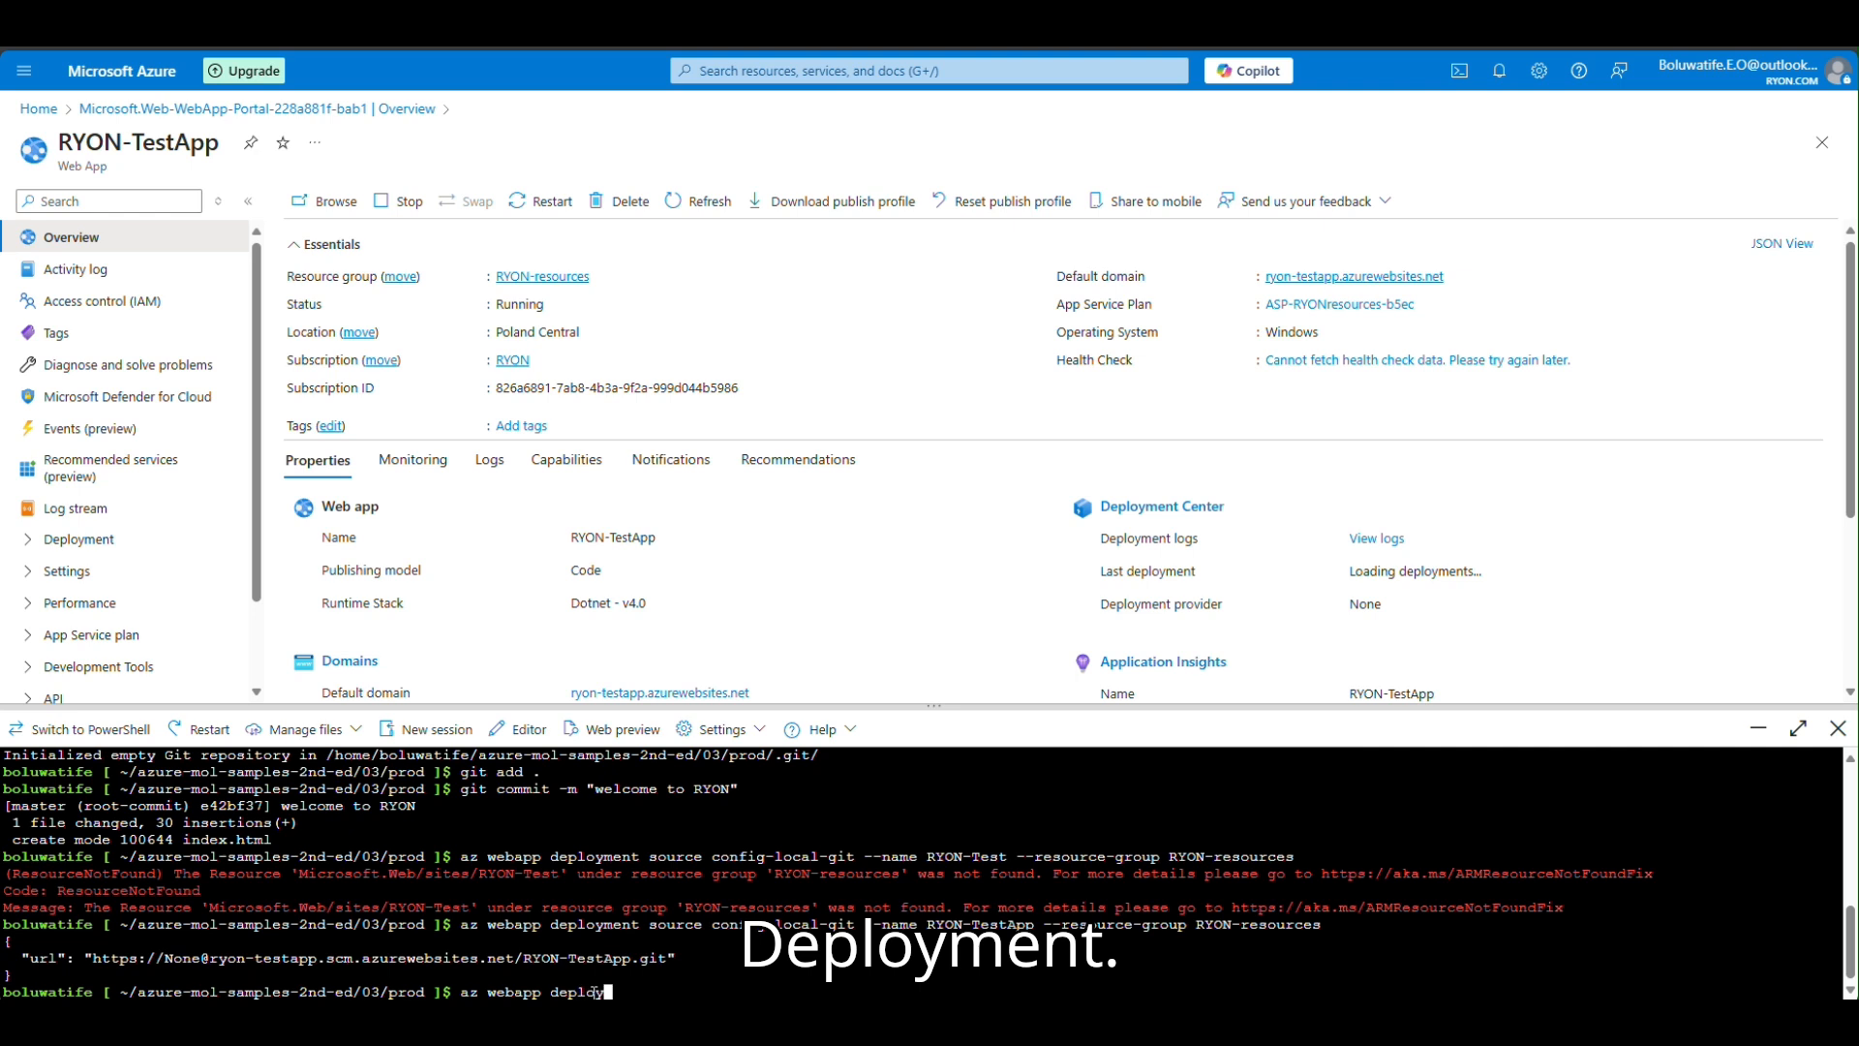
{"action": "type", "text": "ment l"}
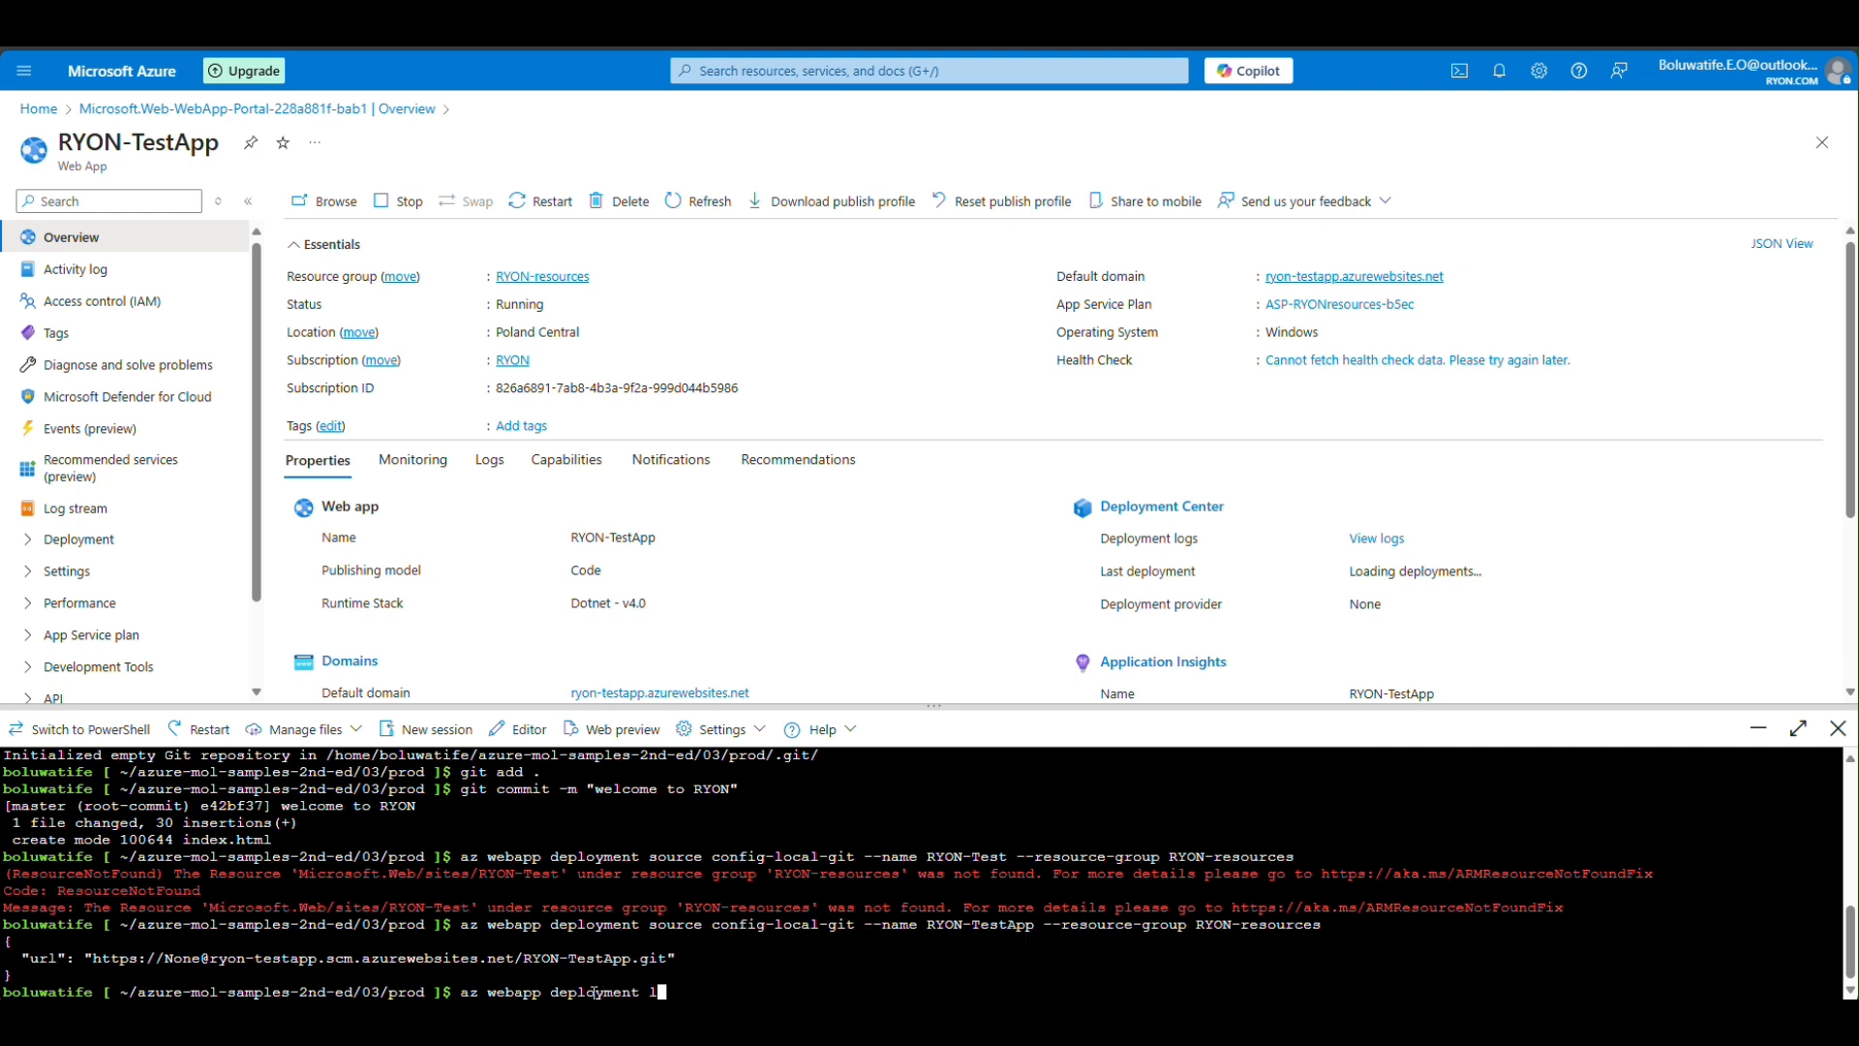
{"action": "type", "text": "ist-p"}
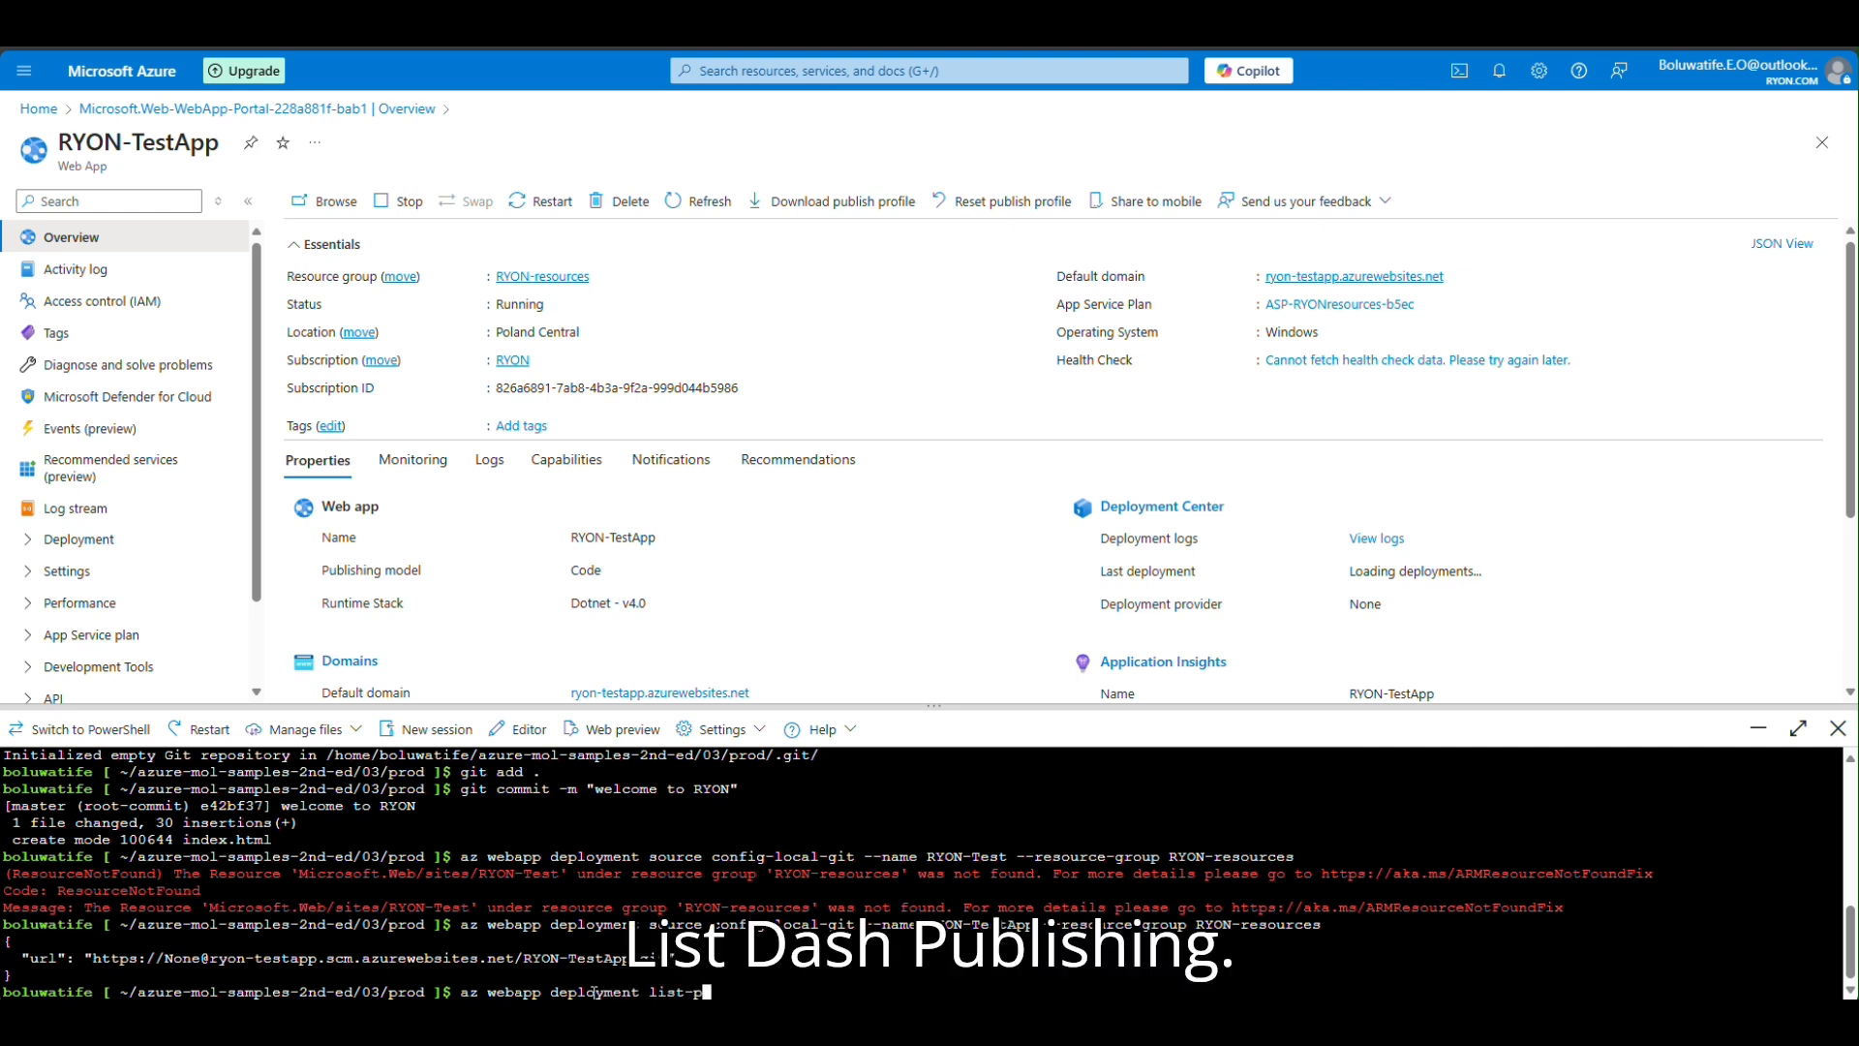
{"action": "type", "text": "ublis"}
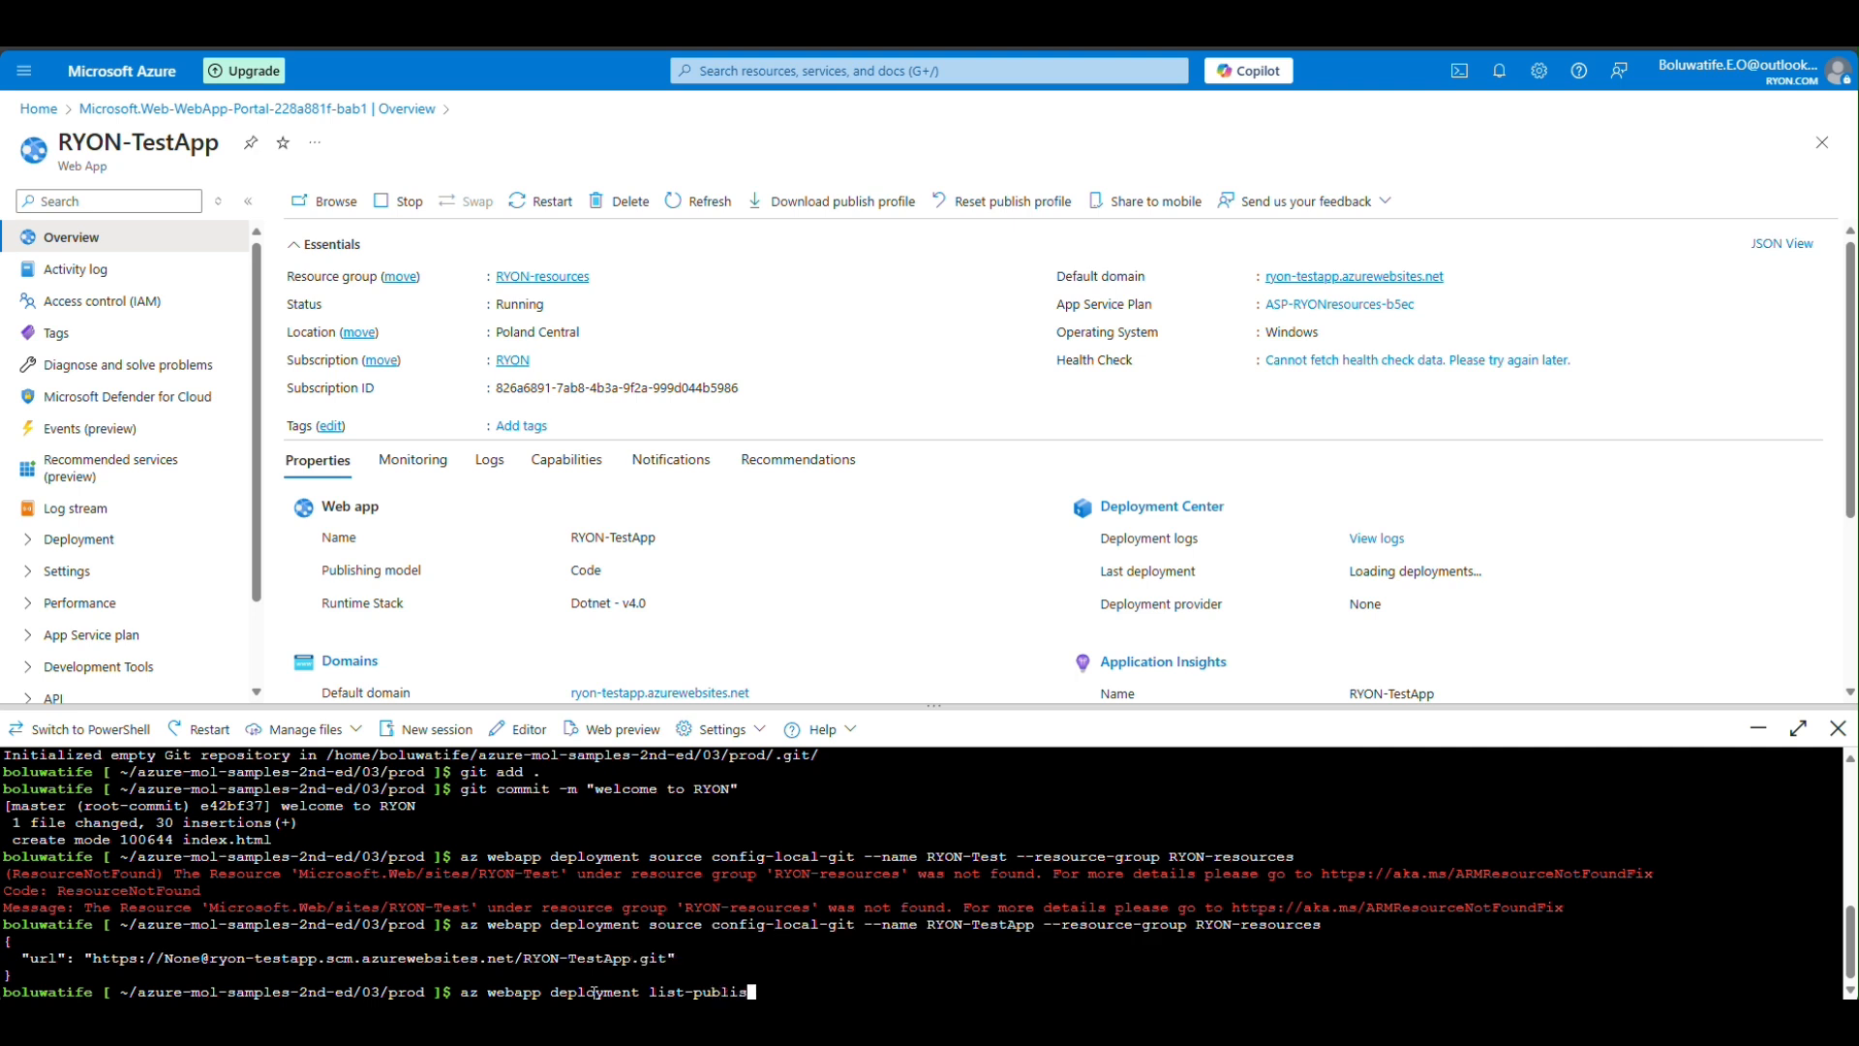
{"action": "type", "text": "hing-cridentials --name RYON"}
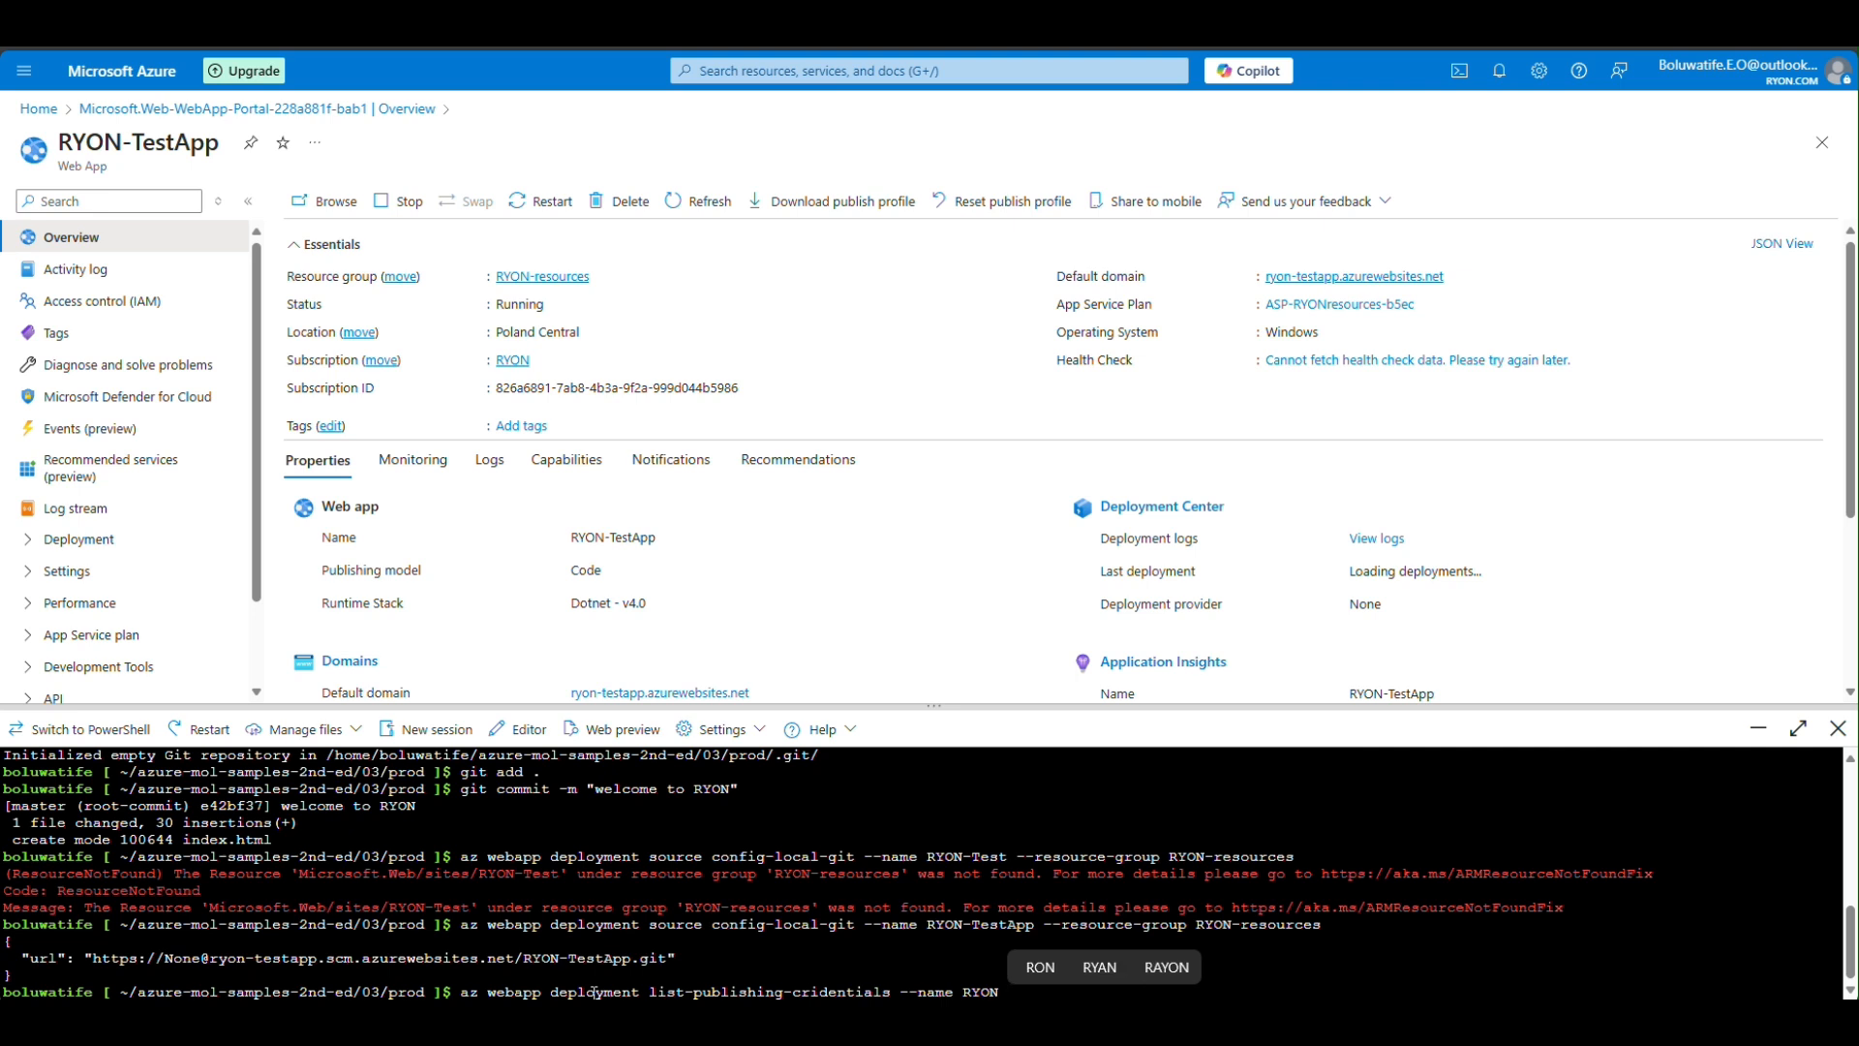
{"action": "type", "text": "-TestA"}
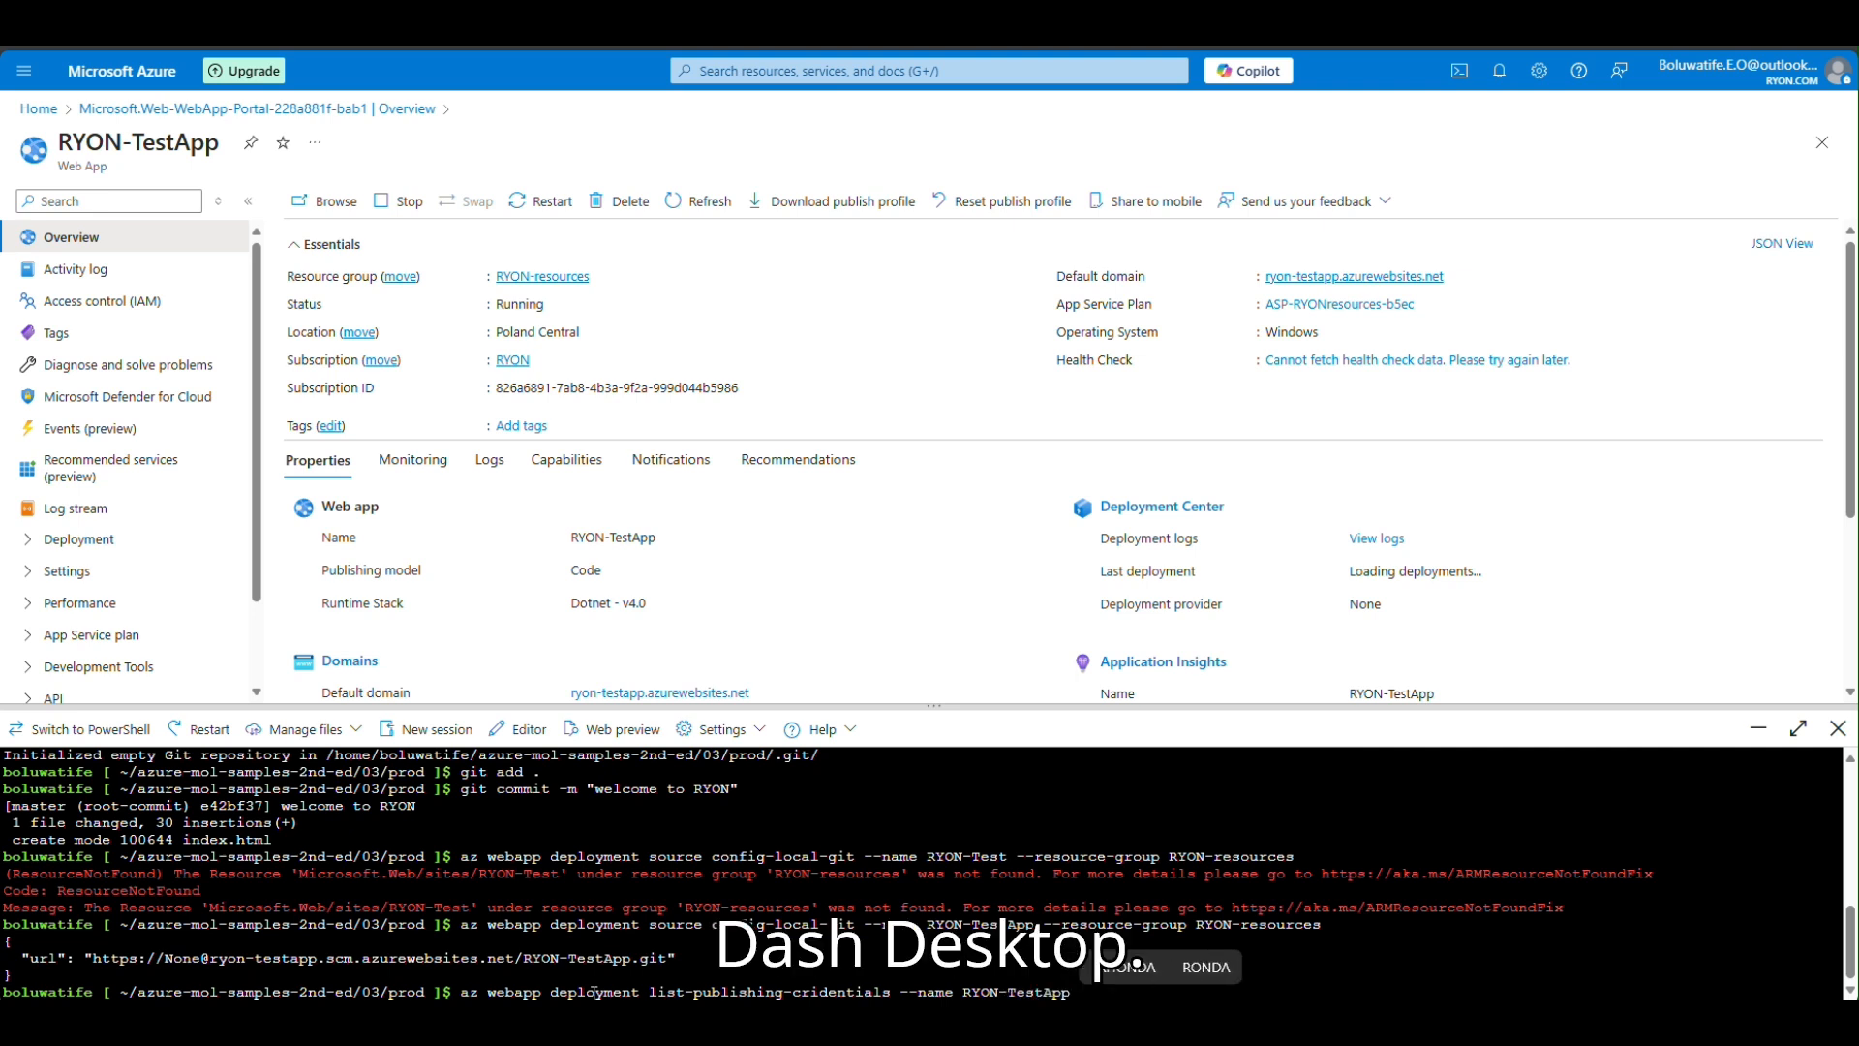
{"action": "type", "text": "pp -"}
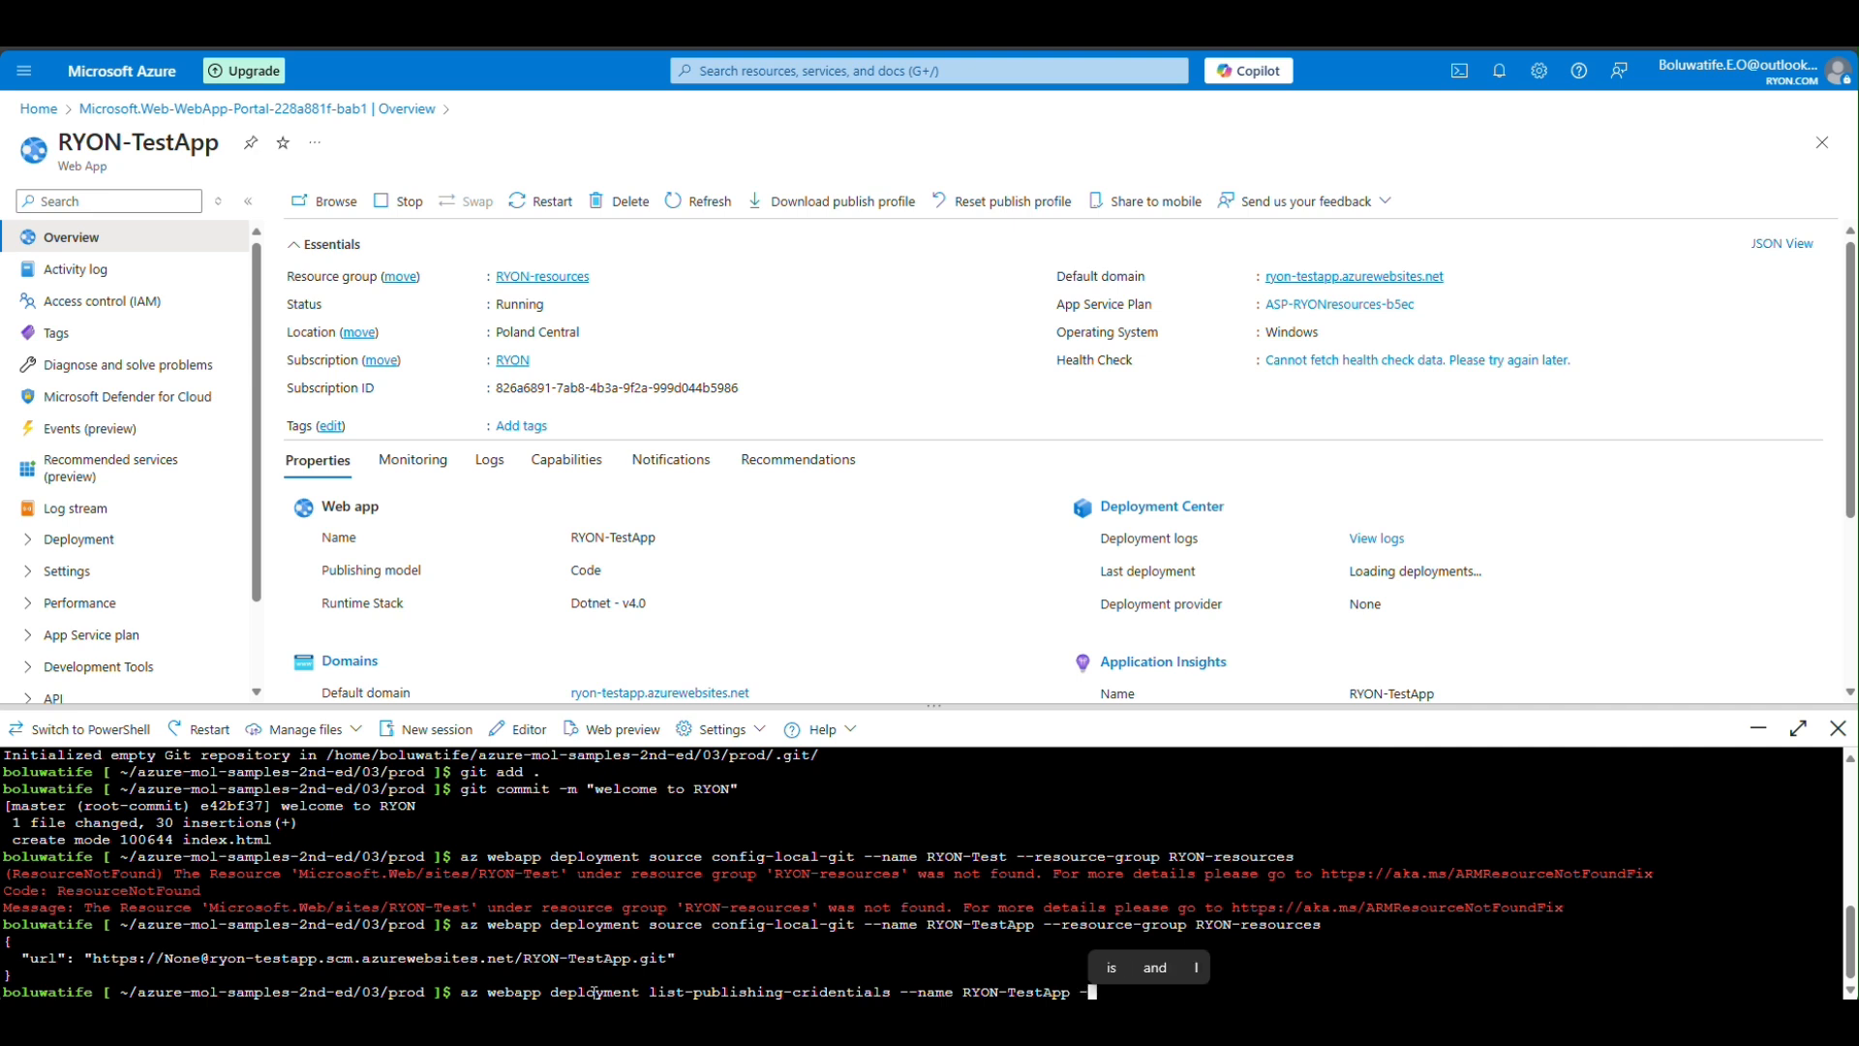
{"action": "type", "text": "-"}
{"action": "type", "text": "res"}
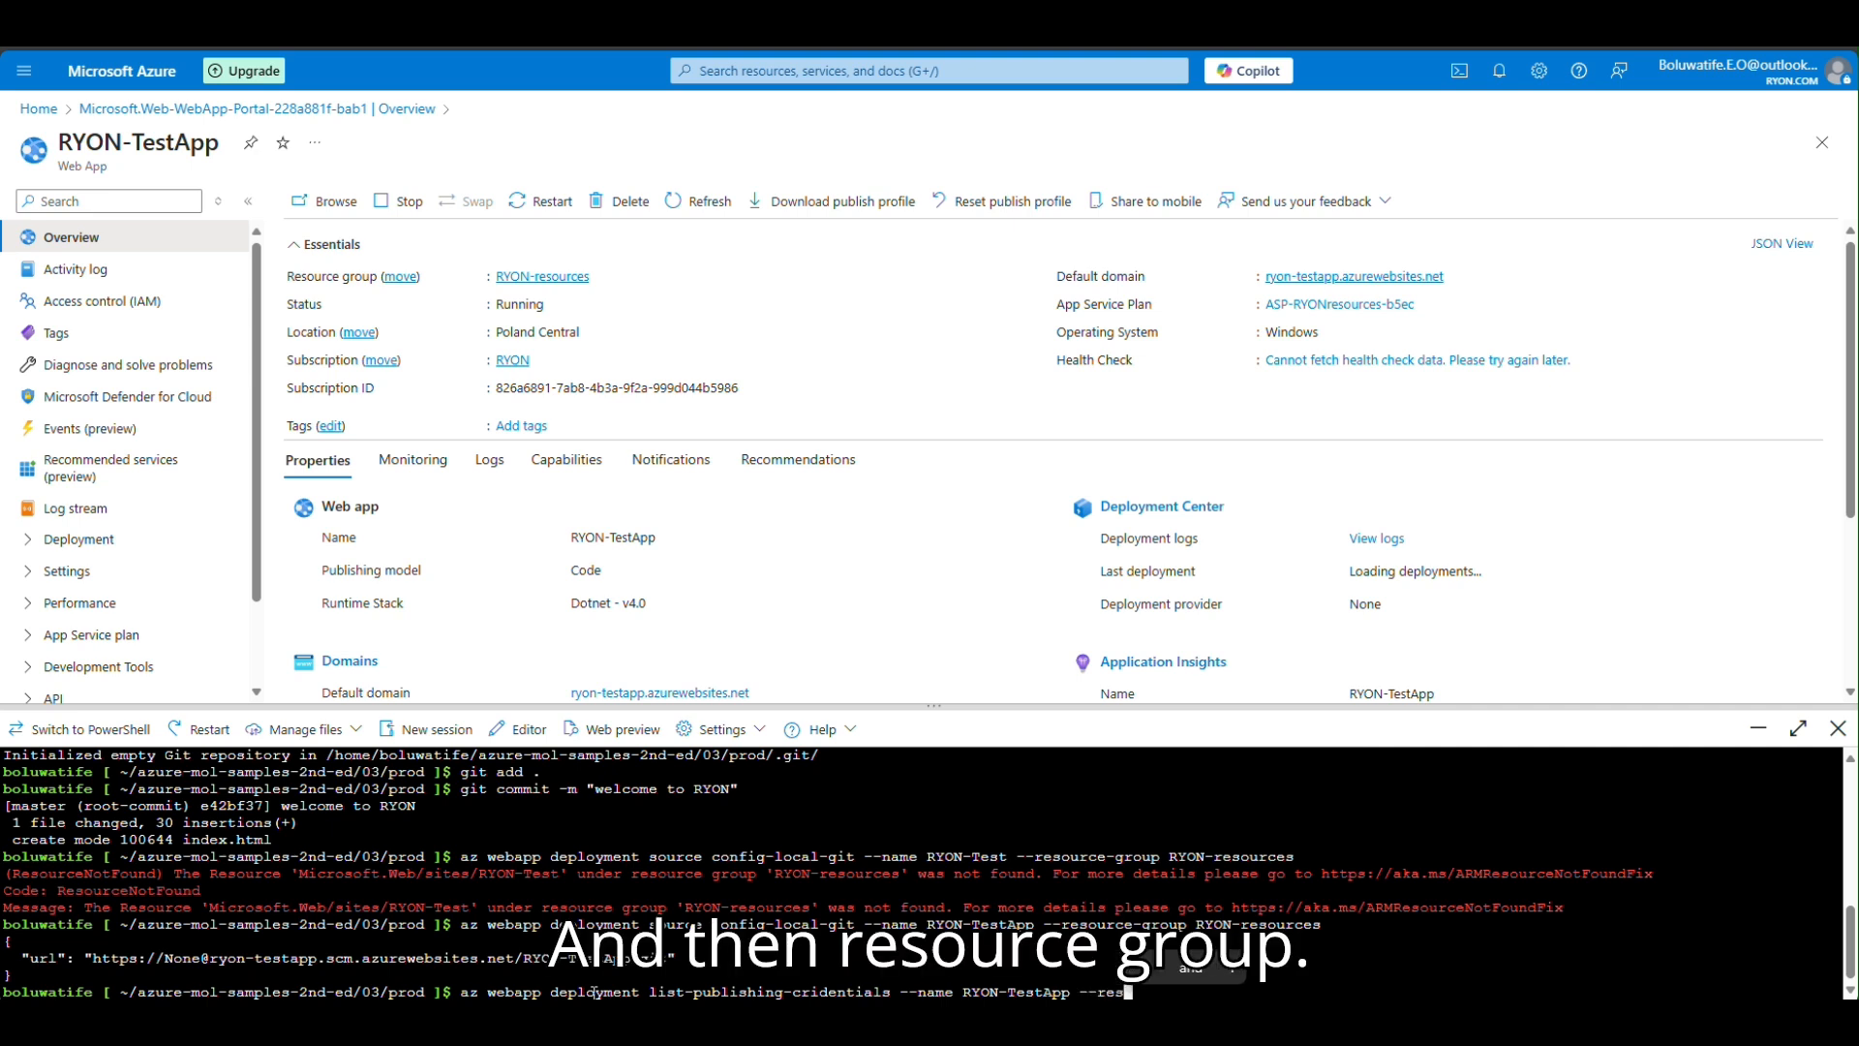
{"action": "type", "text": "ourc"}
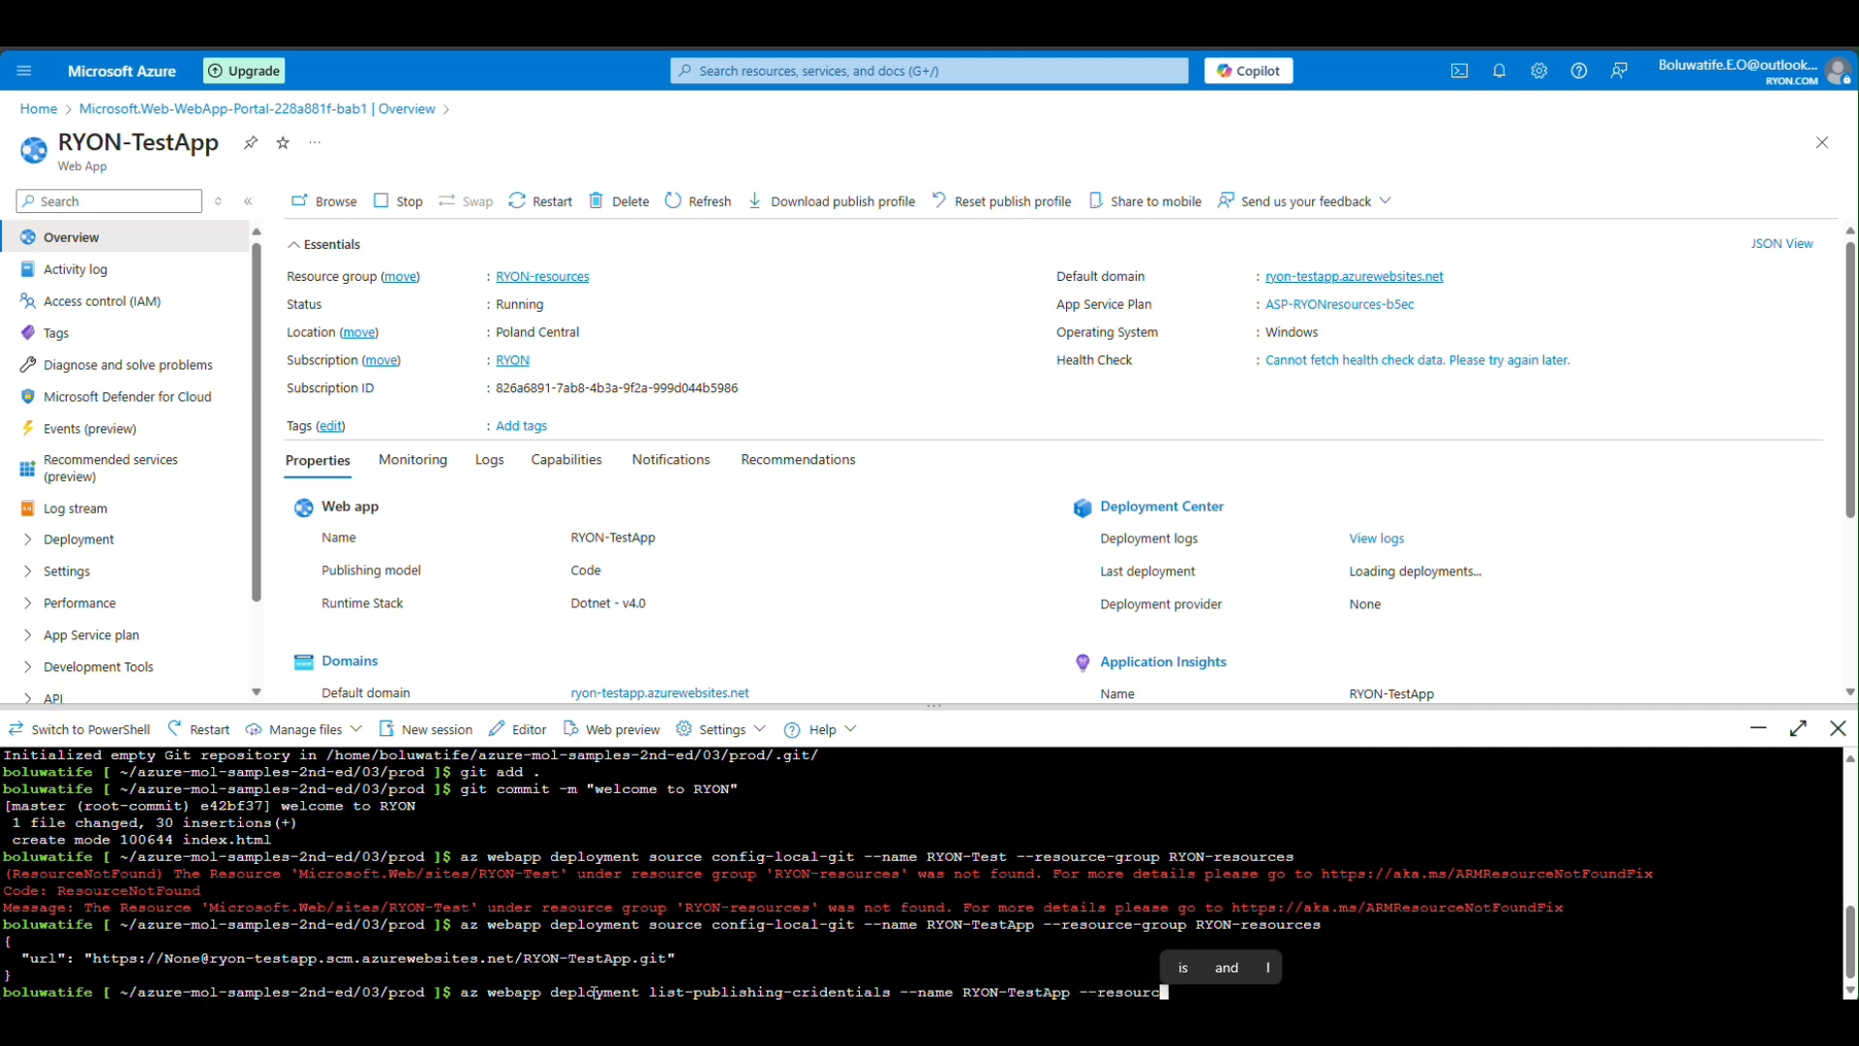
{"action": "type", "text": "e-group"}
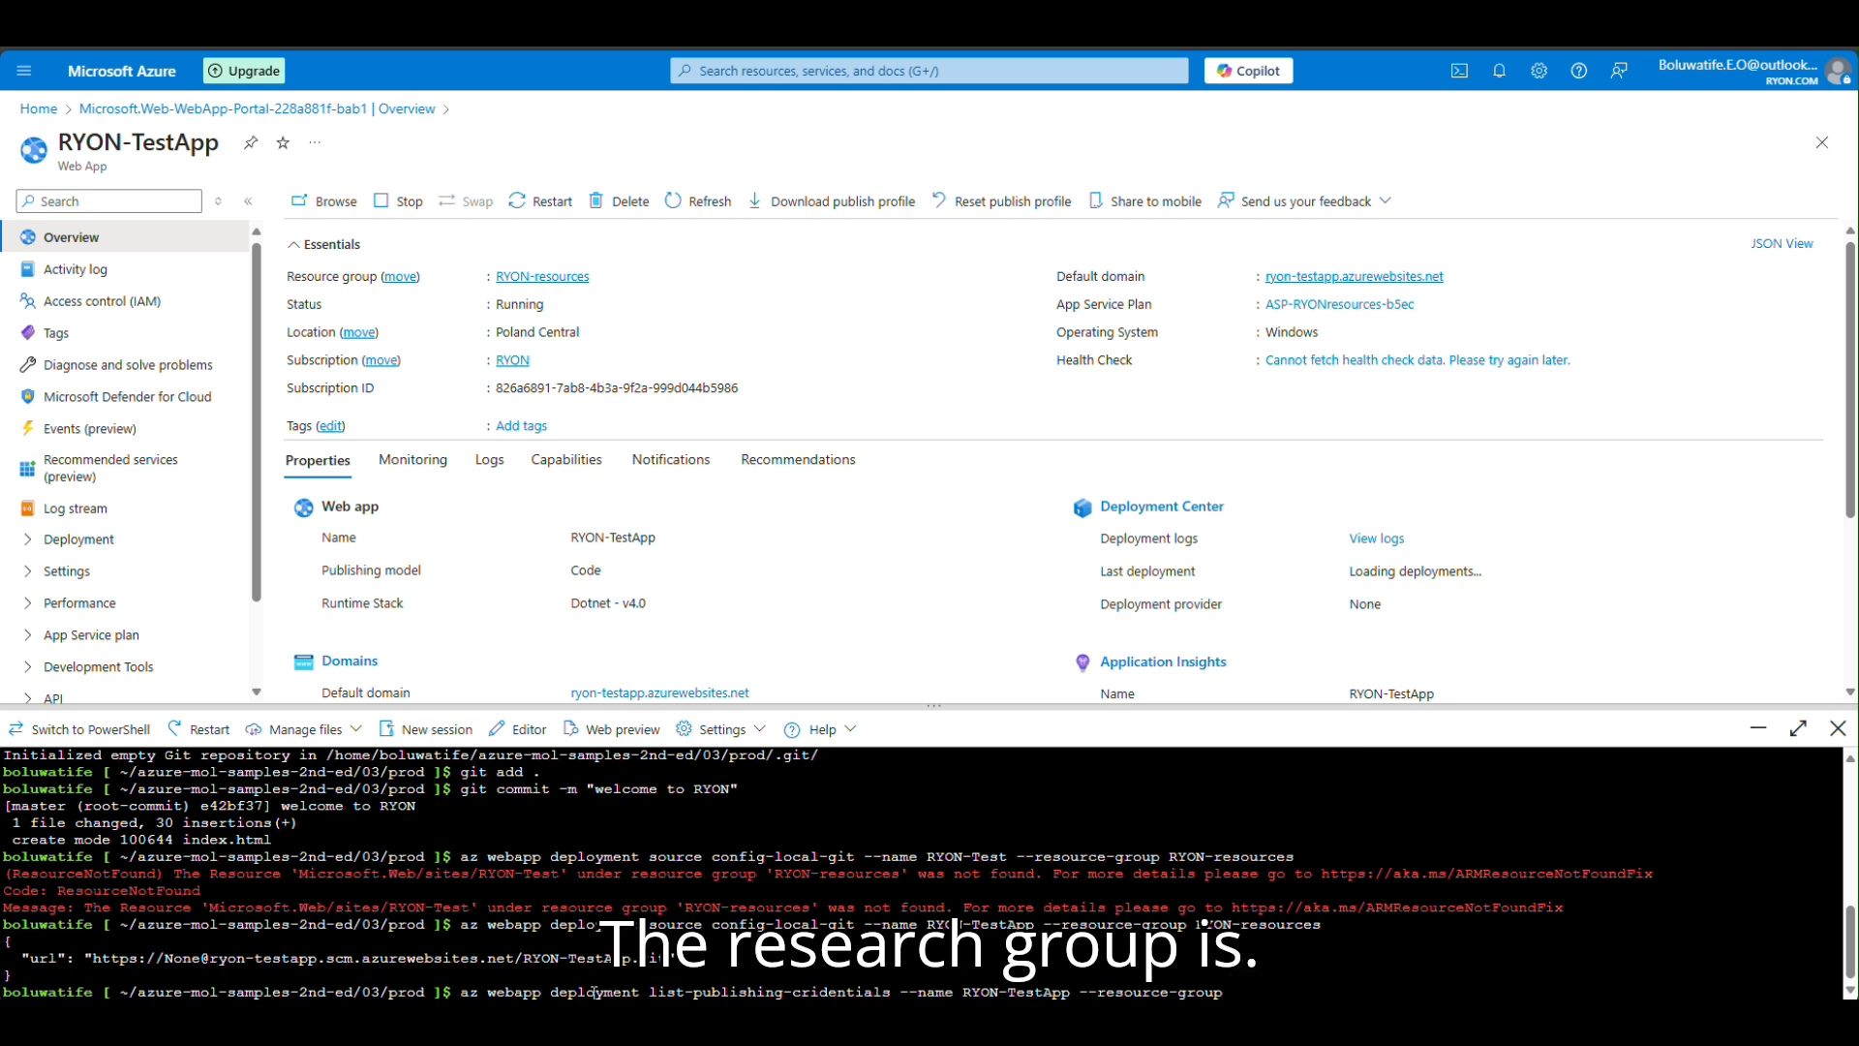
{"action": "type", "text": "R"}
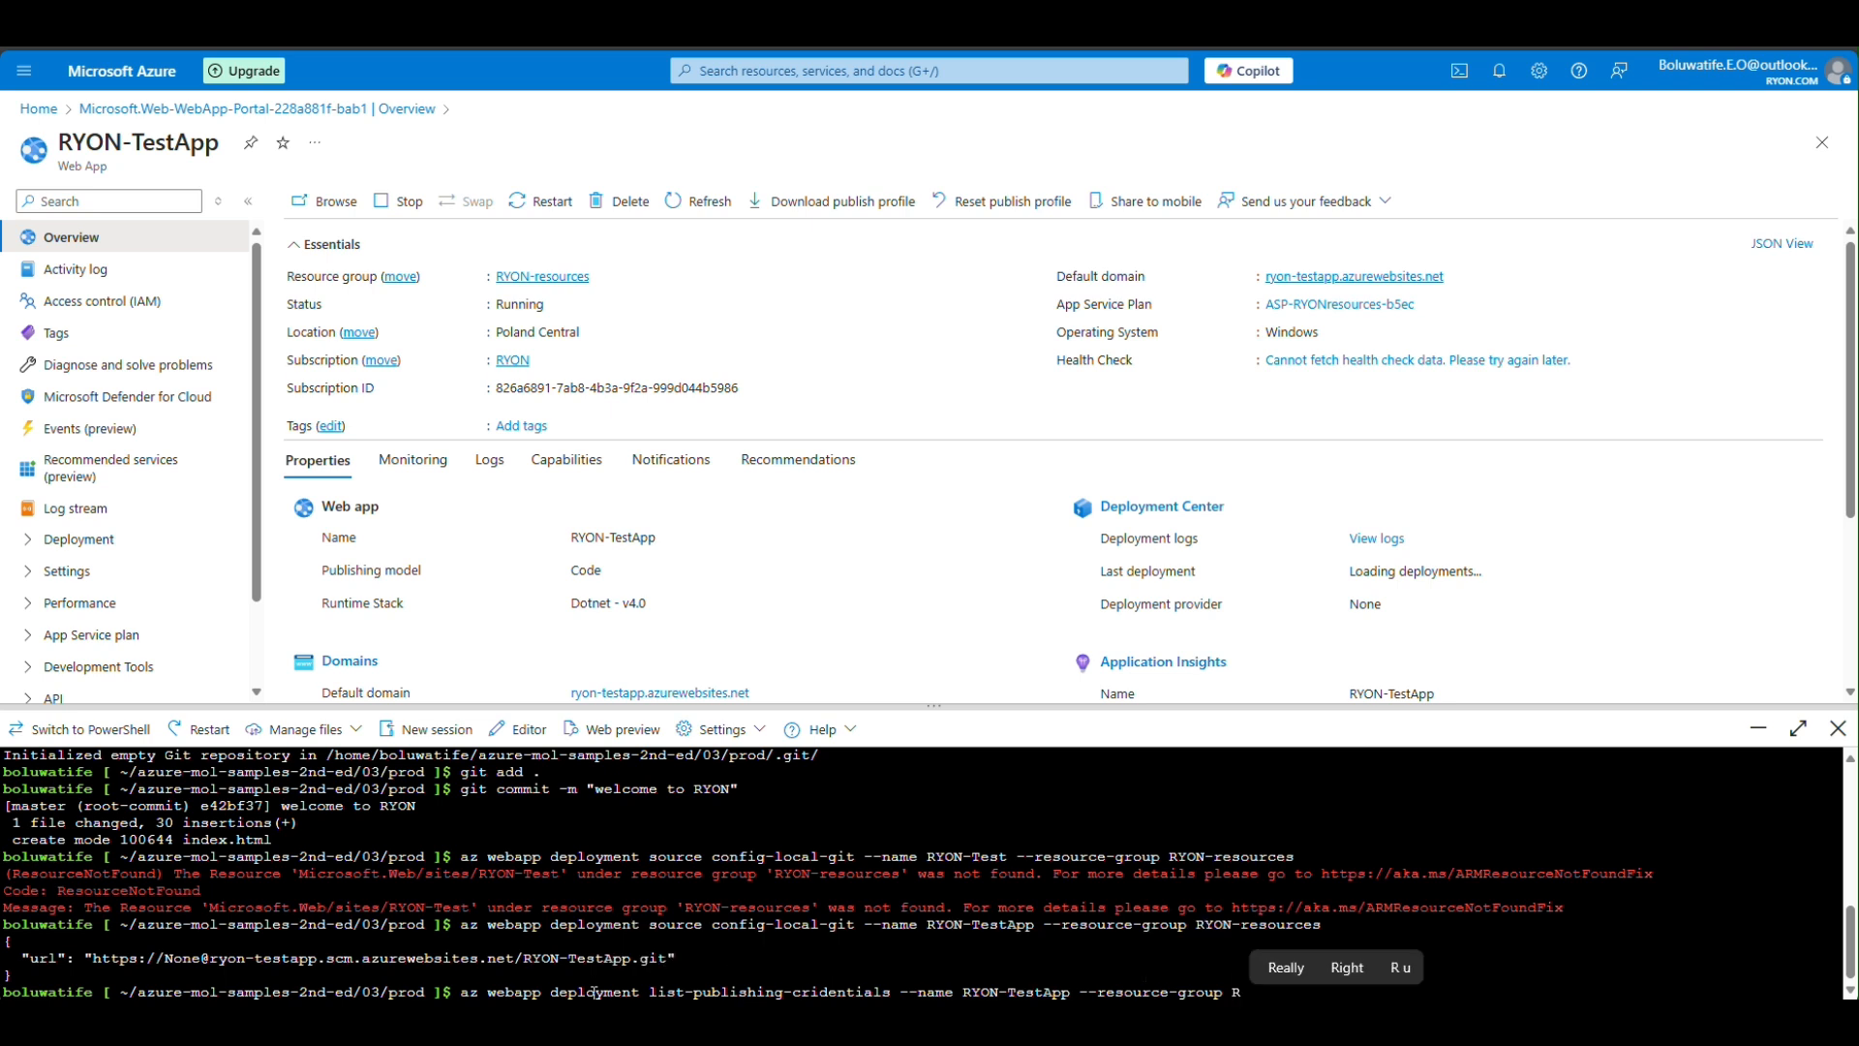
{"action": "type", "text": "YON"}
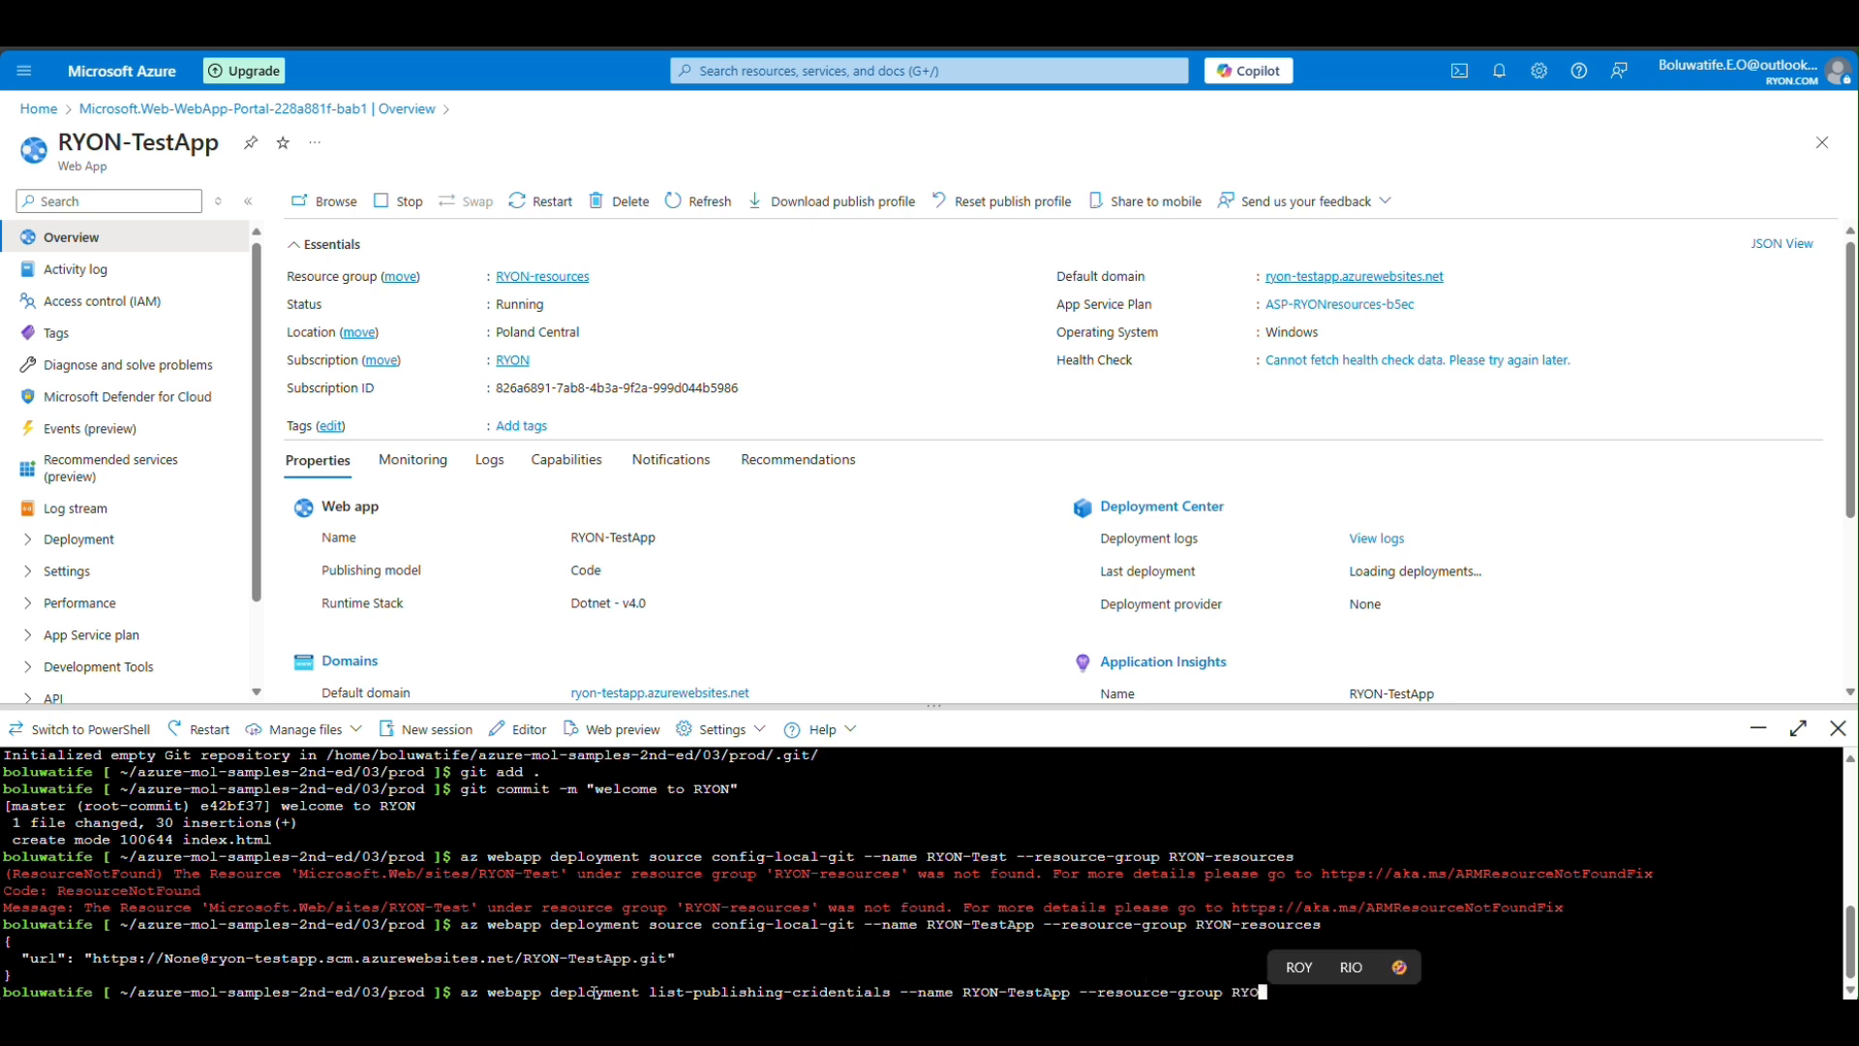
{"action": "type", "text": "-"}
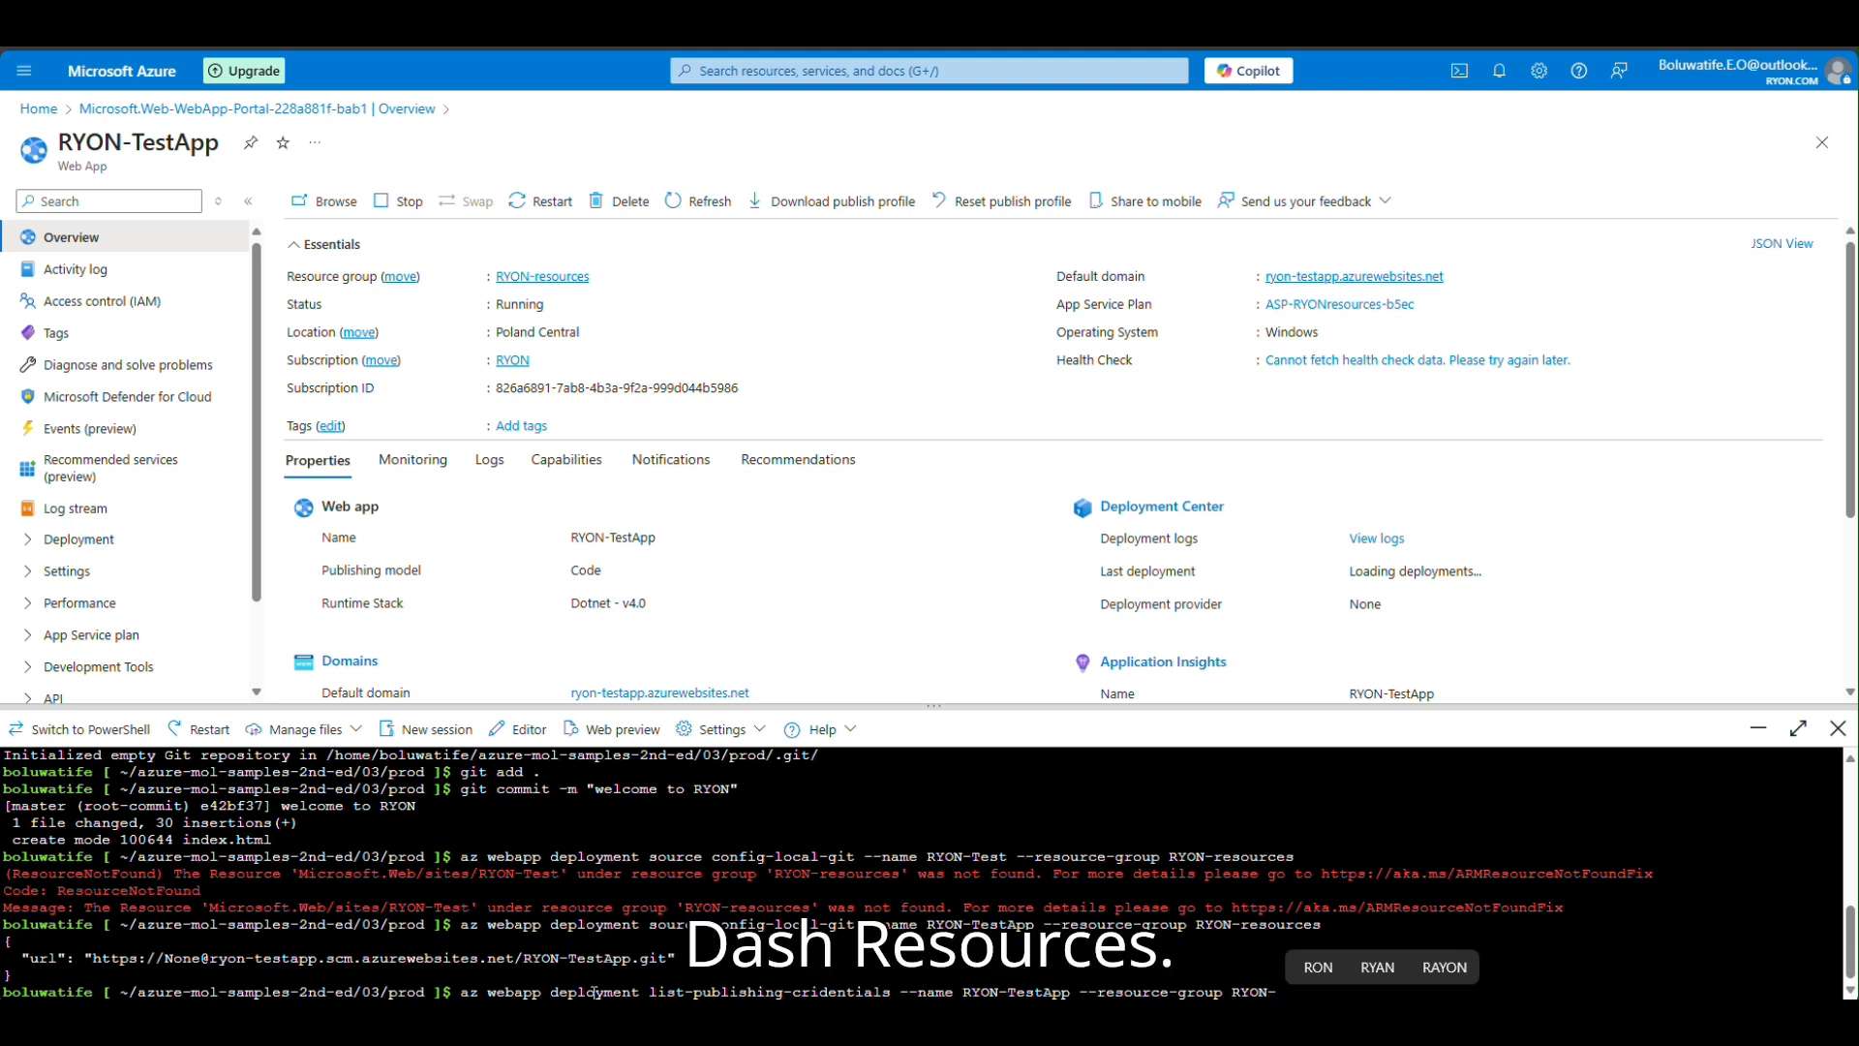
{"action": "type", "text": "resources"}
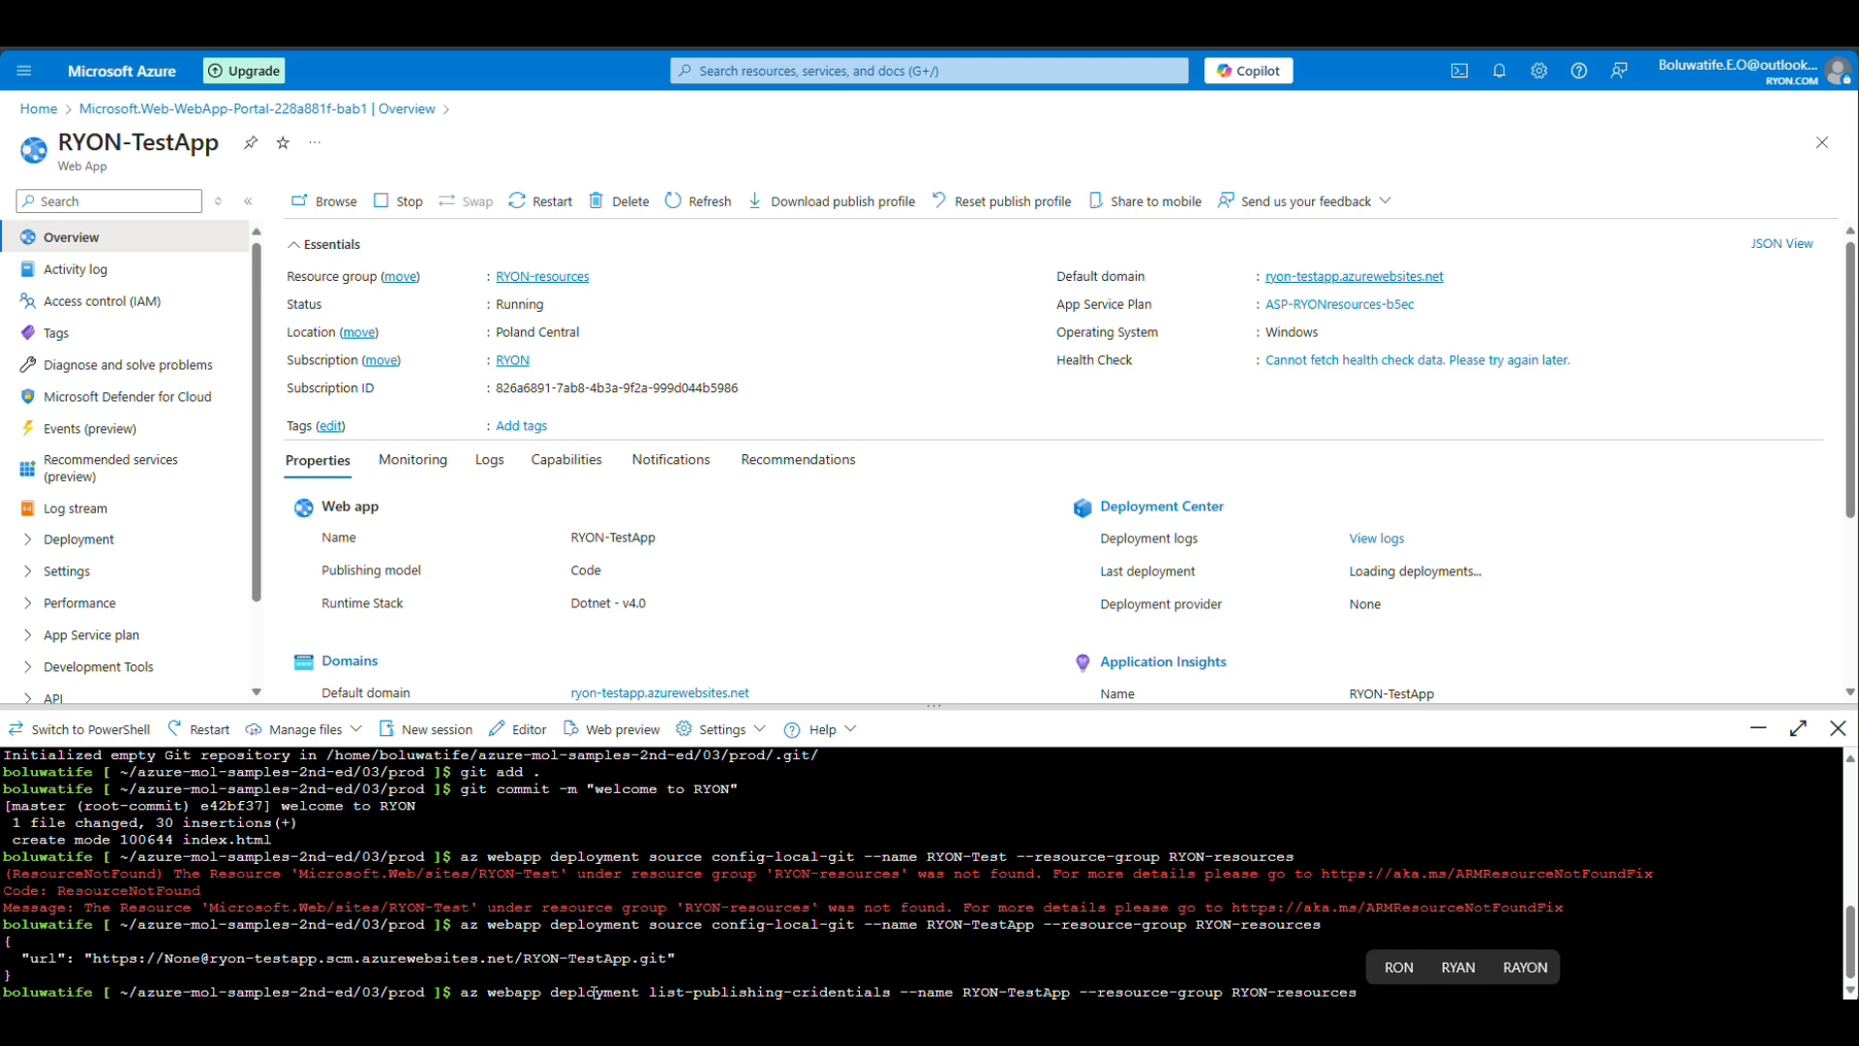
{"action": "key", "text": "Return"}
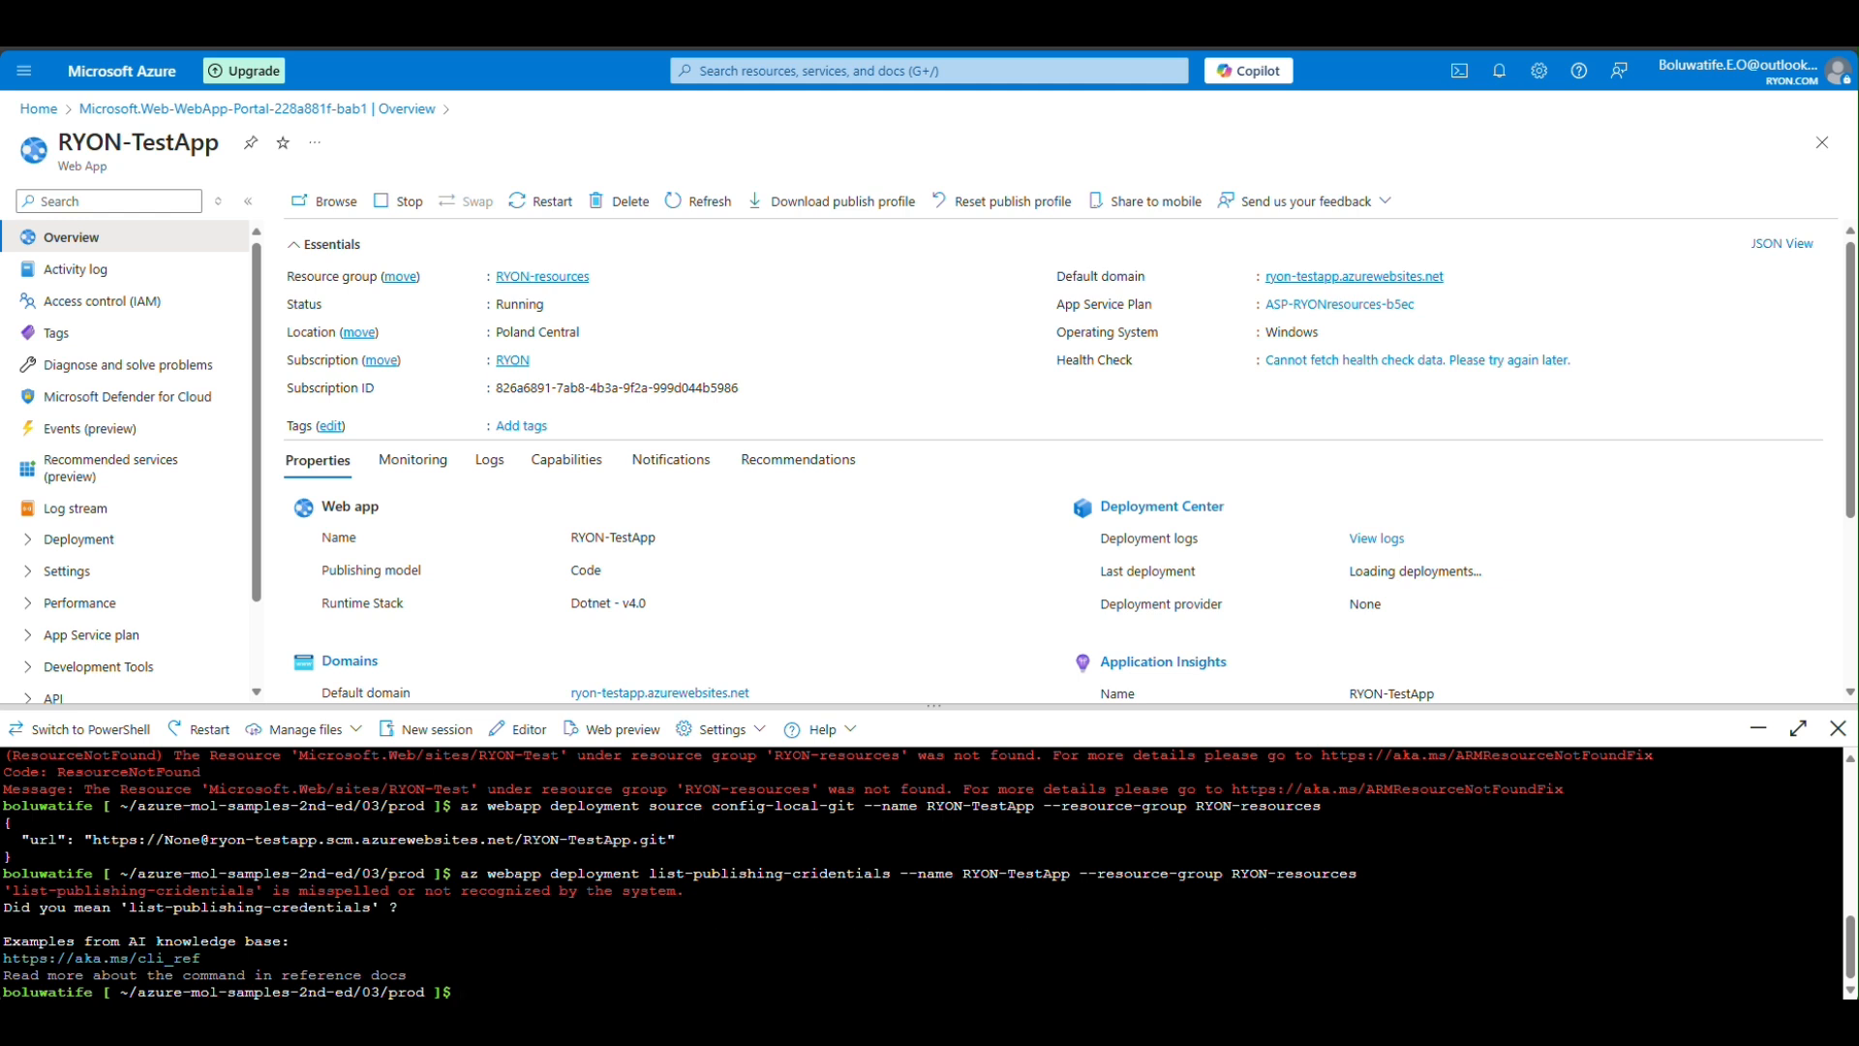
Step: Rerun the publishing credentials command for RYON-TestApp in resource group RYON-resources with the subcommand corrected to list-publishing-credentials
{"action": "type", "text": "az webapp deployment list-publishing-cridentials --name RYON-TestApp --resource-group RYON-resources"}
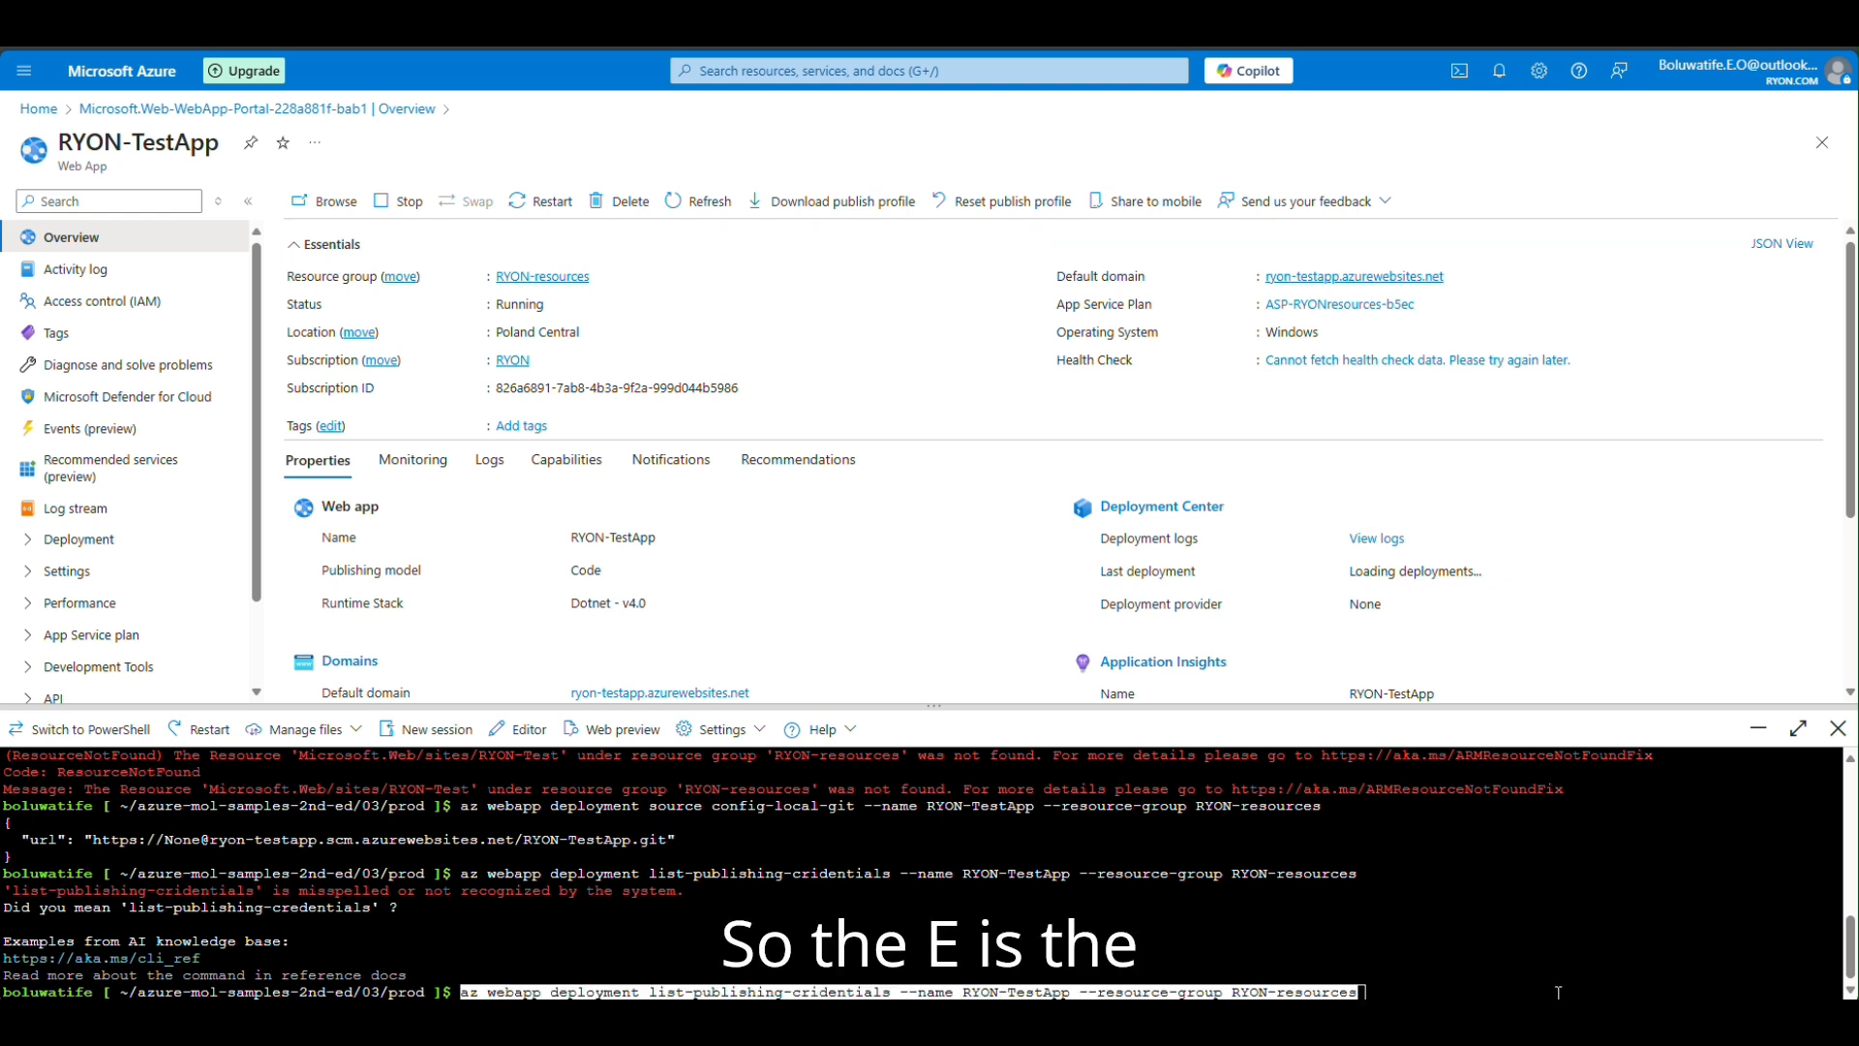
{"action": "key", "text": "Left"}
{"action": "key", "text": "Left"}
{"action": "key", "text": "Left"}
{"action": "key", "text": "Left"}
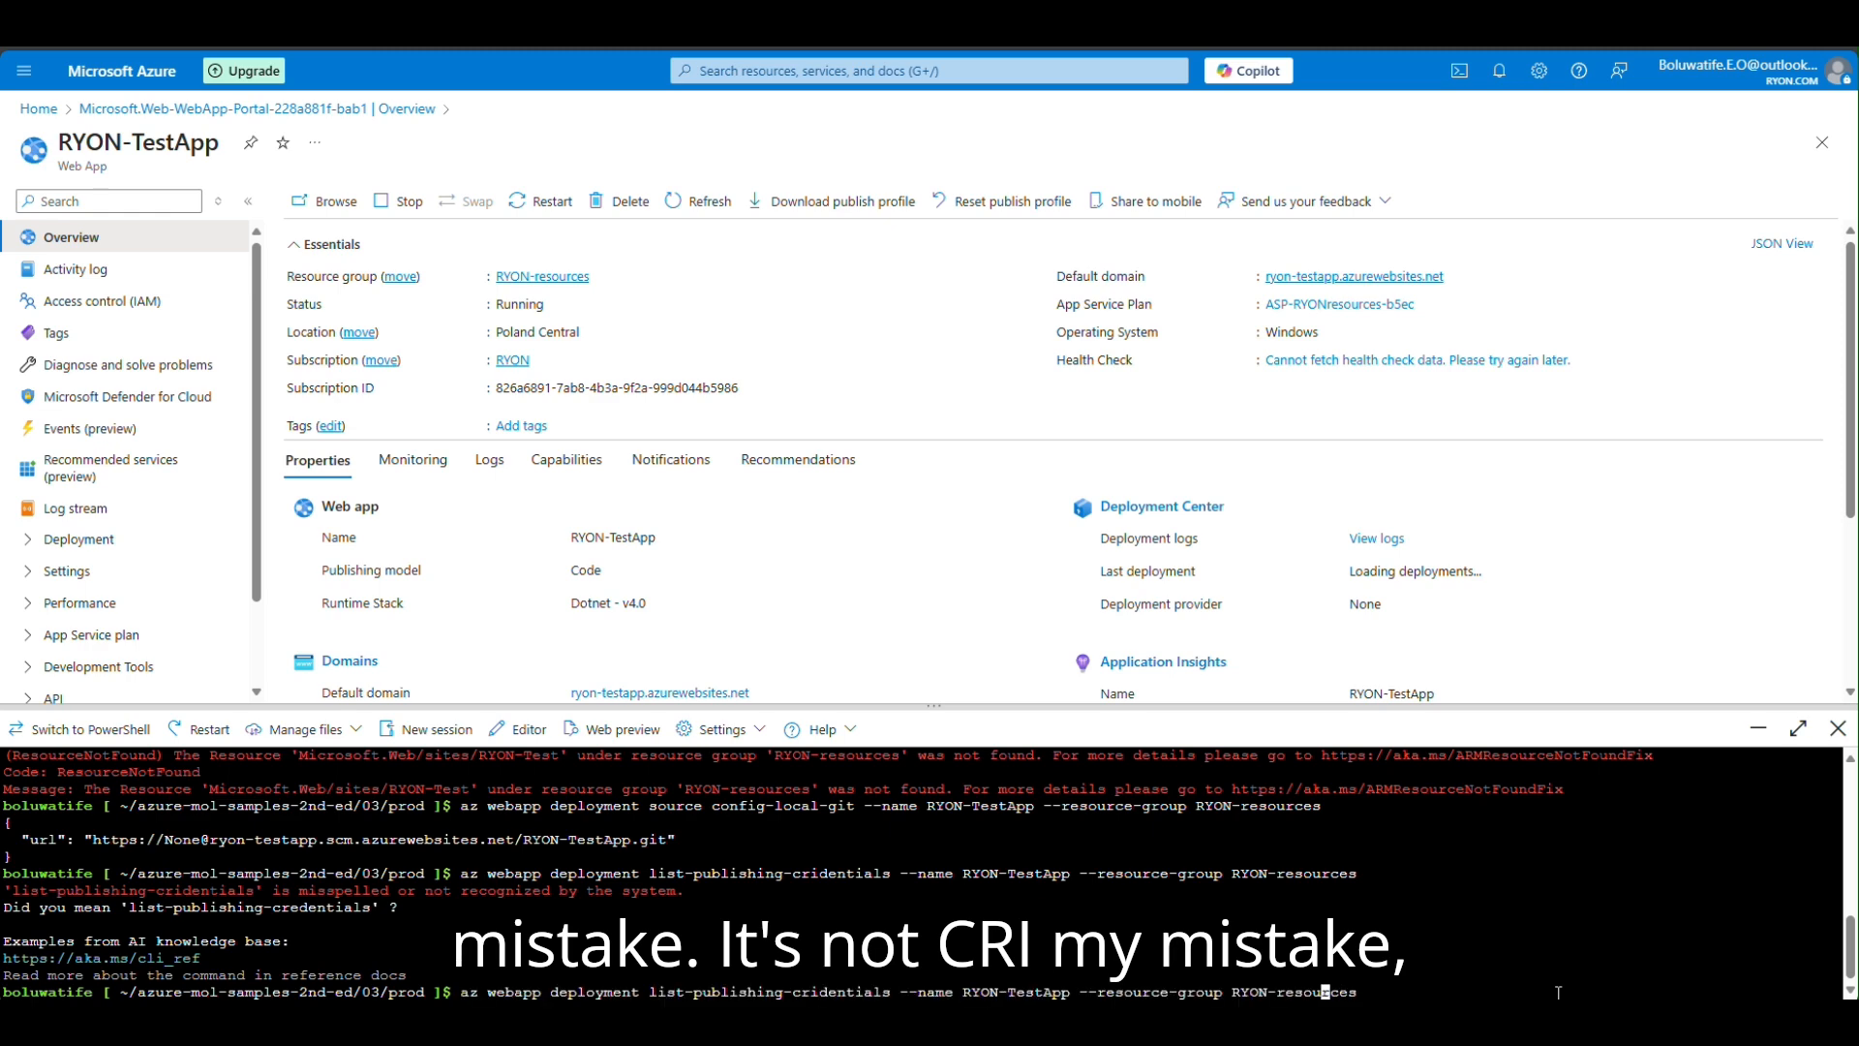
{"action": "key", "text": "Left"}
{"action": "key", "text": "Left"}
{"action": "key", "text": "Left"}
{"action": "key", "text": "Left"}
{"action": "key", "text": "Left"}
{"action": "key", "text": "Left"}
{"action": "key", "text": "Left"}
{"action": "key", "text": "Left"}
{"action": "key", "text": "Left"}
{"action": "key", "text": "Left"}
{"action": "key", "text": "Left"}
{"action": "key", "text": "Left"}
{"action": "key", "text": "Left"}
{"action": "key", "text": "Left"}
{"action": "key", "text": "Left"}
{"action": "key", "text": "Left"}
{"action": "key", "text": "Left"}
{"action": "key", "text": "Left"}
{"action": "key", "text": "Left"}
{"action": "key", "text": "Left"}
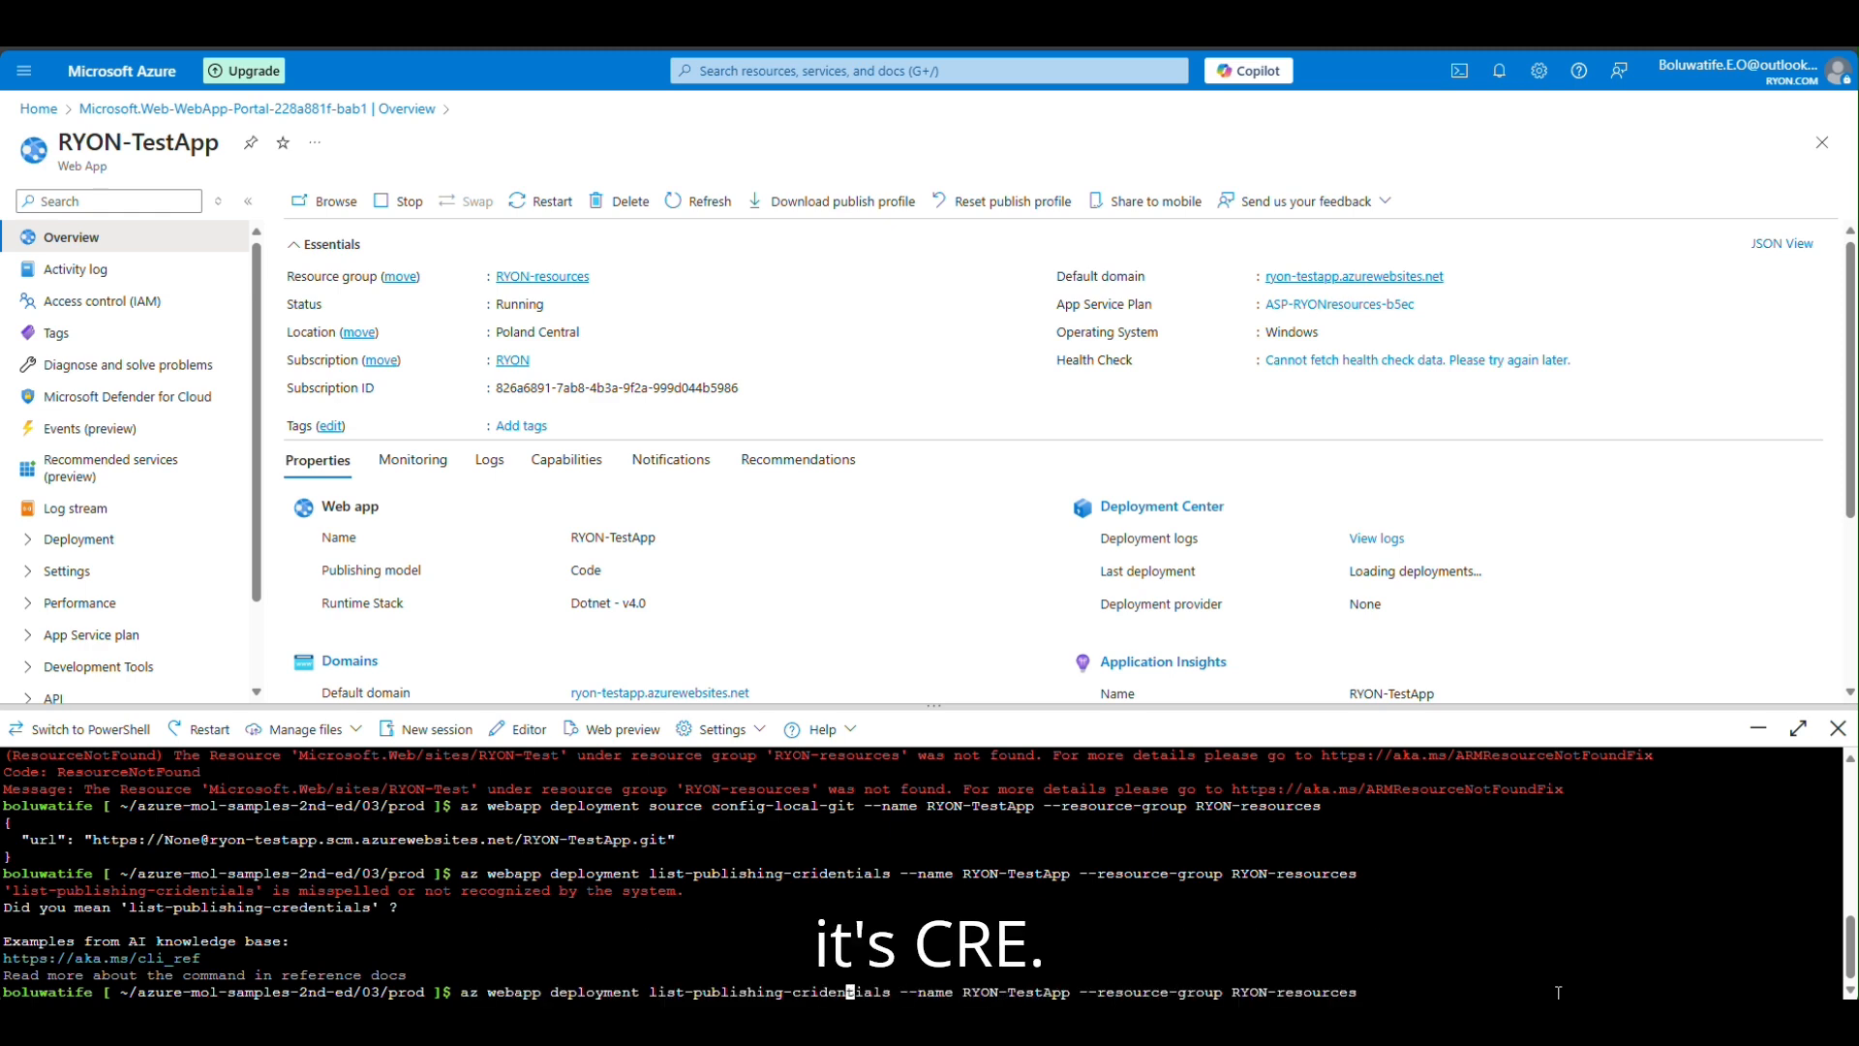
{"action": "key", "text": "BackSpace"}
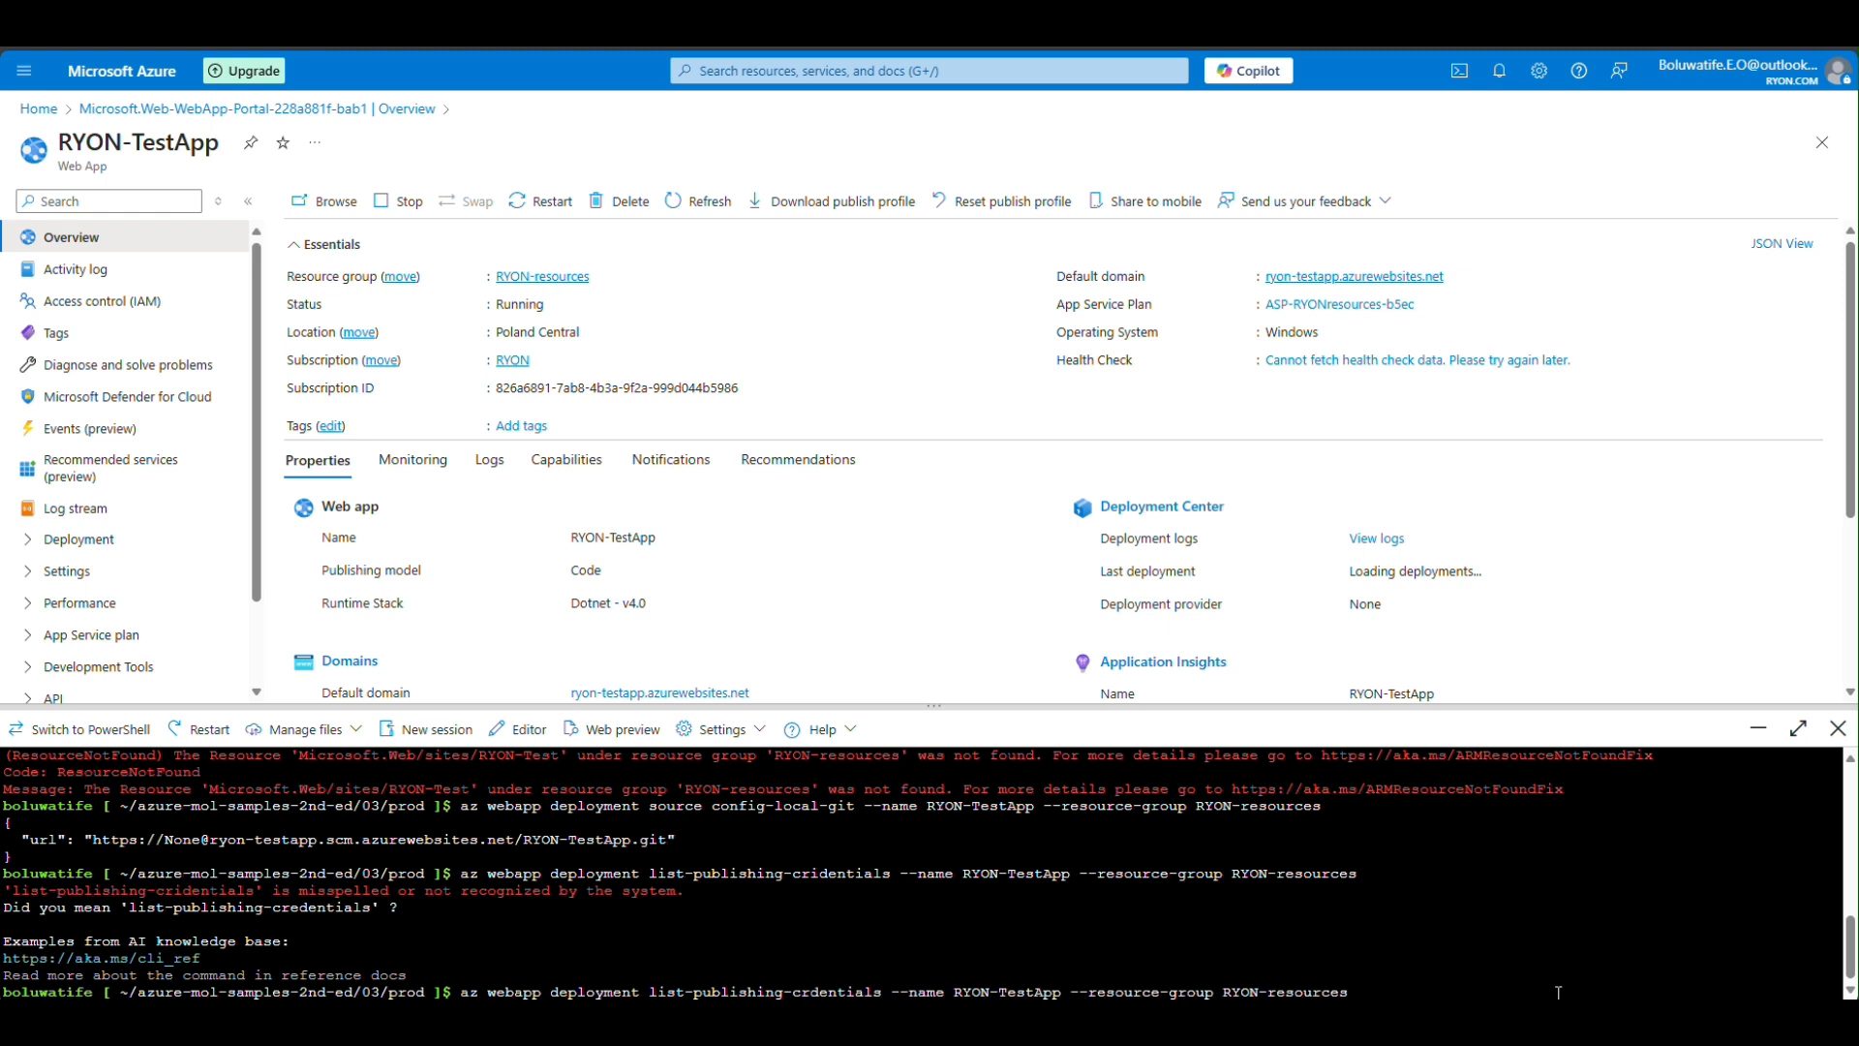
{"action": "type", "text": "e"}
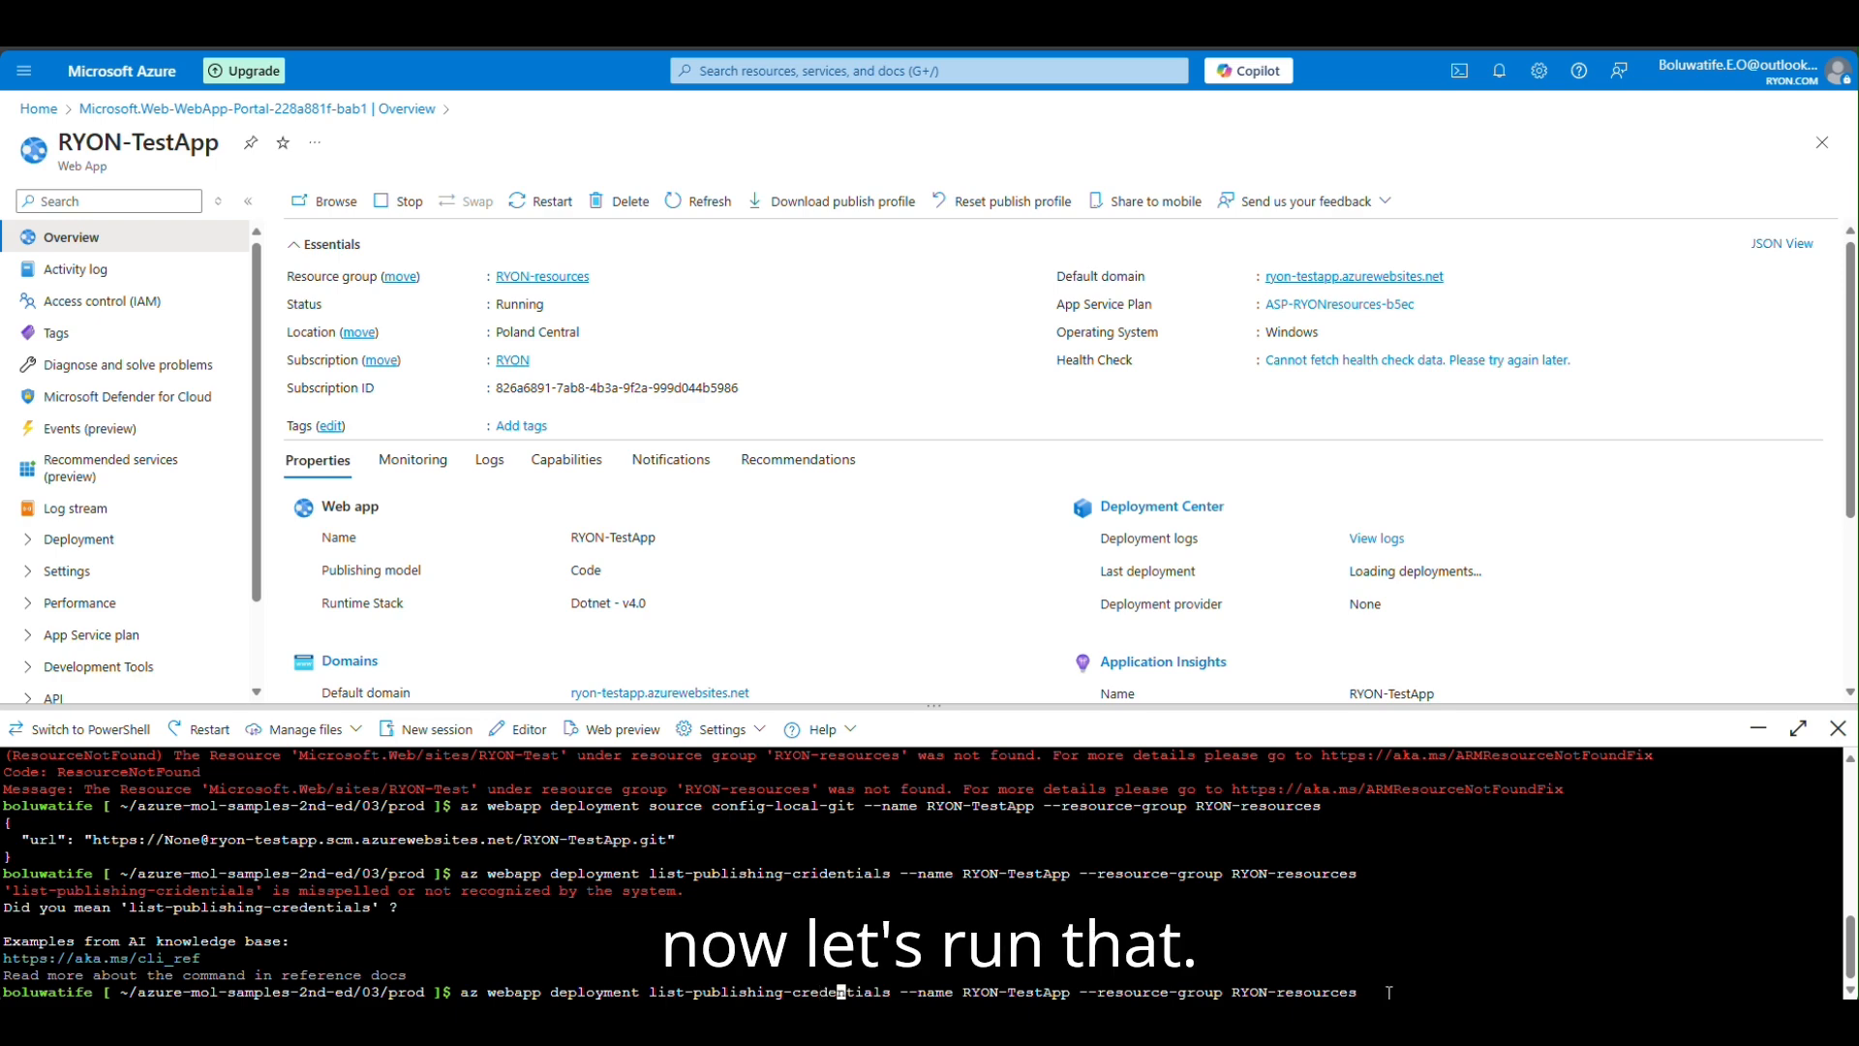
{"action": "key", "text": "Right"}
{"action": "key", "text": "Right"}
{"action": "key", "text": "Right"}
{"action": "key", "text": "Right"}
{"action": "key", "text": "Right"}
{"action": "key", "text": "Right"}
{"action": "key", "text": "Right"}
{"action": "key", "text": "Right"}
{"action": "key", "text": "Right"}
{"action": "key", "text": "Right"}
{"action": "key", "text": "Right"}
{"action": "key", "text": "Right"}
{"action": "key", "text": "Right"}
{"action": "key", "text": "Right"}
{"action": "key", "text": "Right"}
{"action": "key", "text": "Right"}
{"action": "key", "text": "Right"}
{"action": "key", "text": "Right"}
{"action": "key", "text": "Right"}
{"action": "key", "text": "Right"}
{"action": "key", "text": "Right"}
{"action": "key", "text": "Right"}
{"action": "key", "text": "Right"}
{"action": "key", "text": "Right"}
{"action": "key", "text": "Right"}
{"action": "key", "text": "Right"}
{"action": "key", "text": "Right"}
{"action": "key", "text": "Right"}
{"action": "key", "text": "Right"}
{"action": "key", "text": "Right"}
{"action": "key", "text": "Right"}
{"action": "key", "text": "Right"}
{"action": "key", "text": "Right"}
{"action": "key", "text": "Right"}
{"action": "key", "text": "Right"}
{"action": "key", "text": "Right"}
{"action": "key", "text": "Right"}
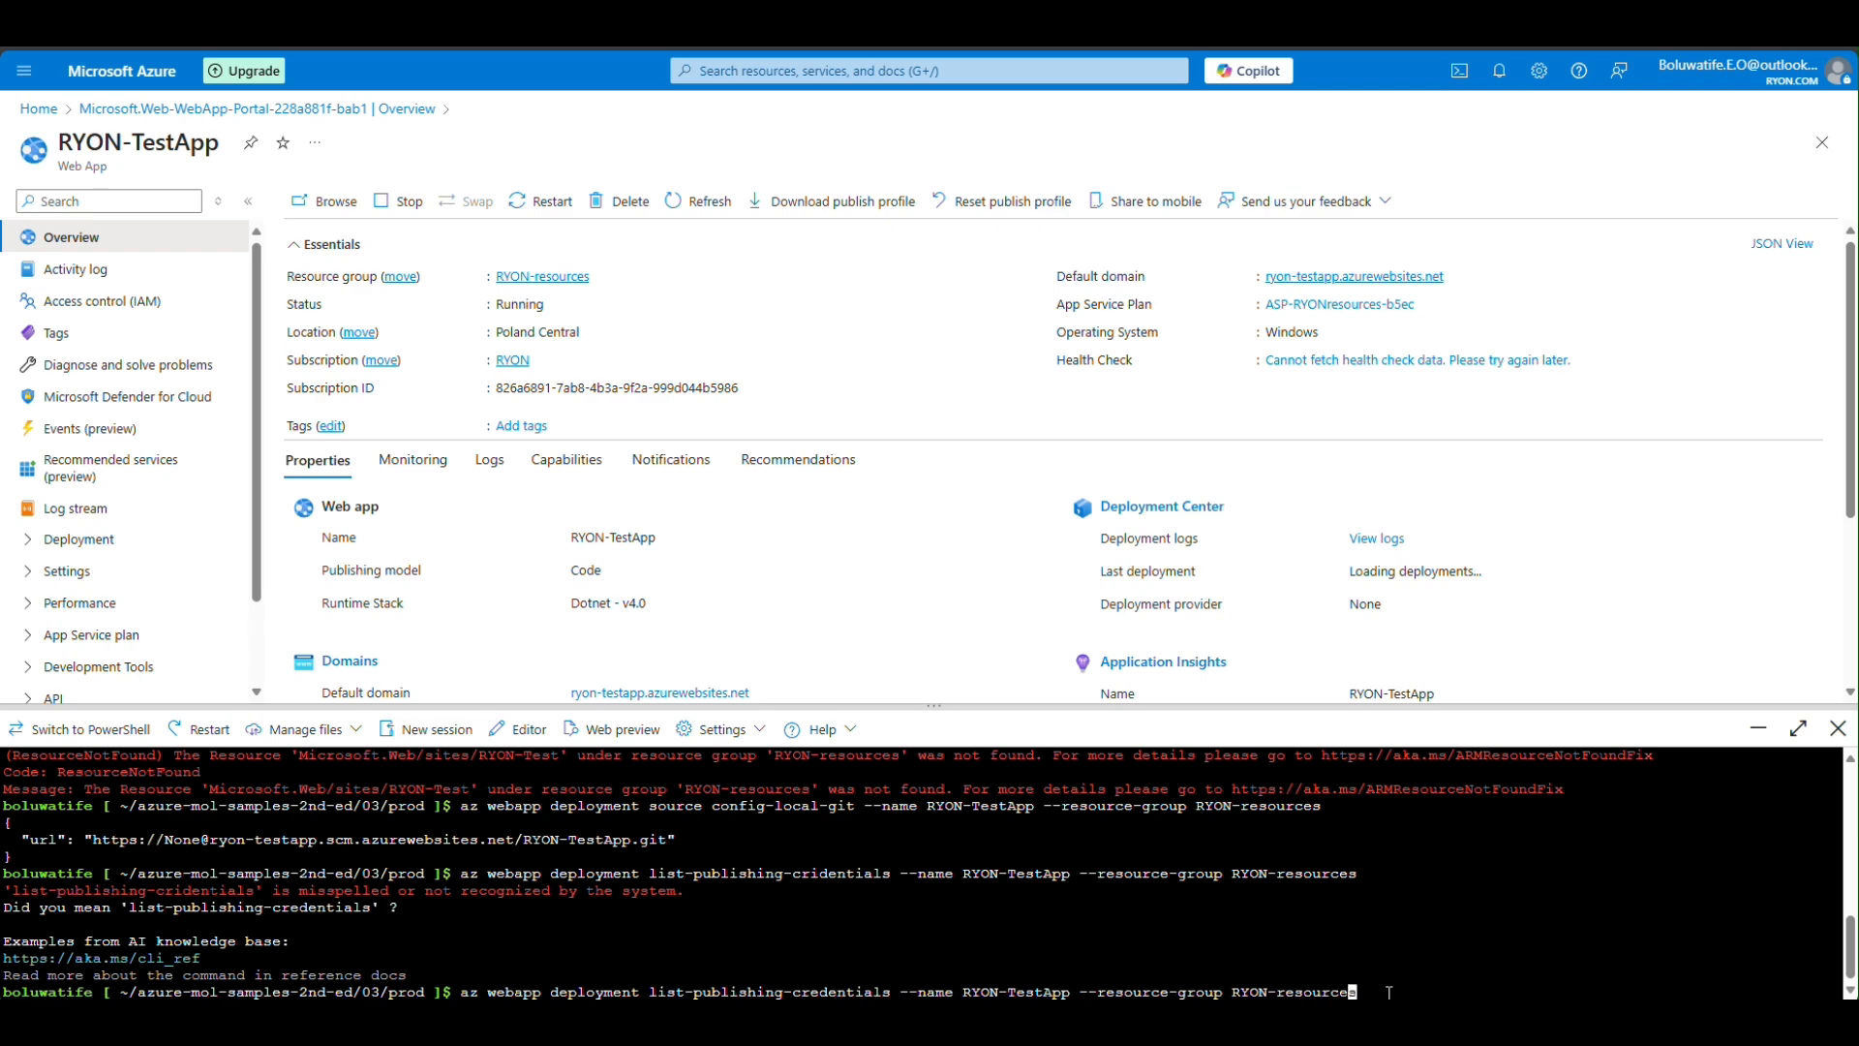
{"action": "key", "text": "Return"}
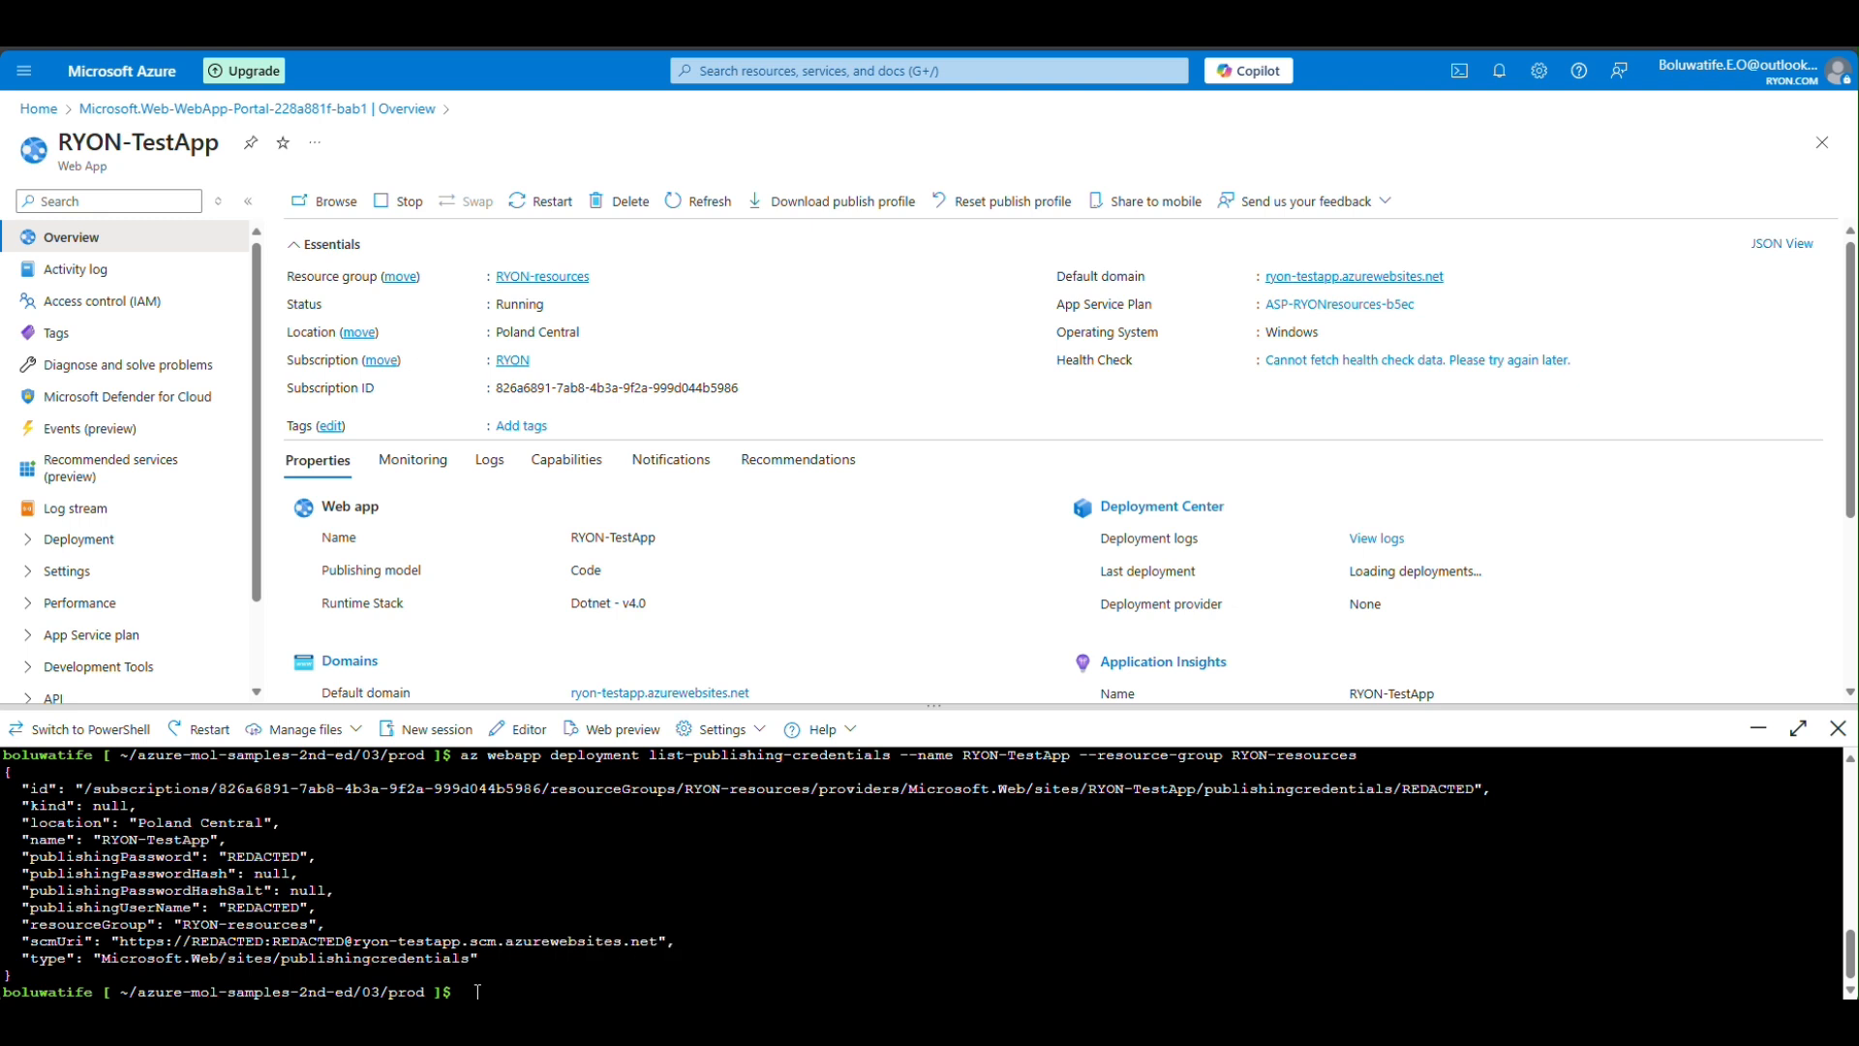
Step: Add a git remote named Azure that points to the web app's ryon-testapp.scm.azurewebsites.net deployment URL
{"action": "type", "text": "git remote add Azure"}
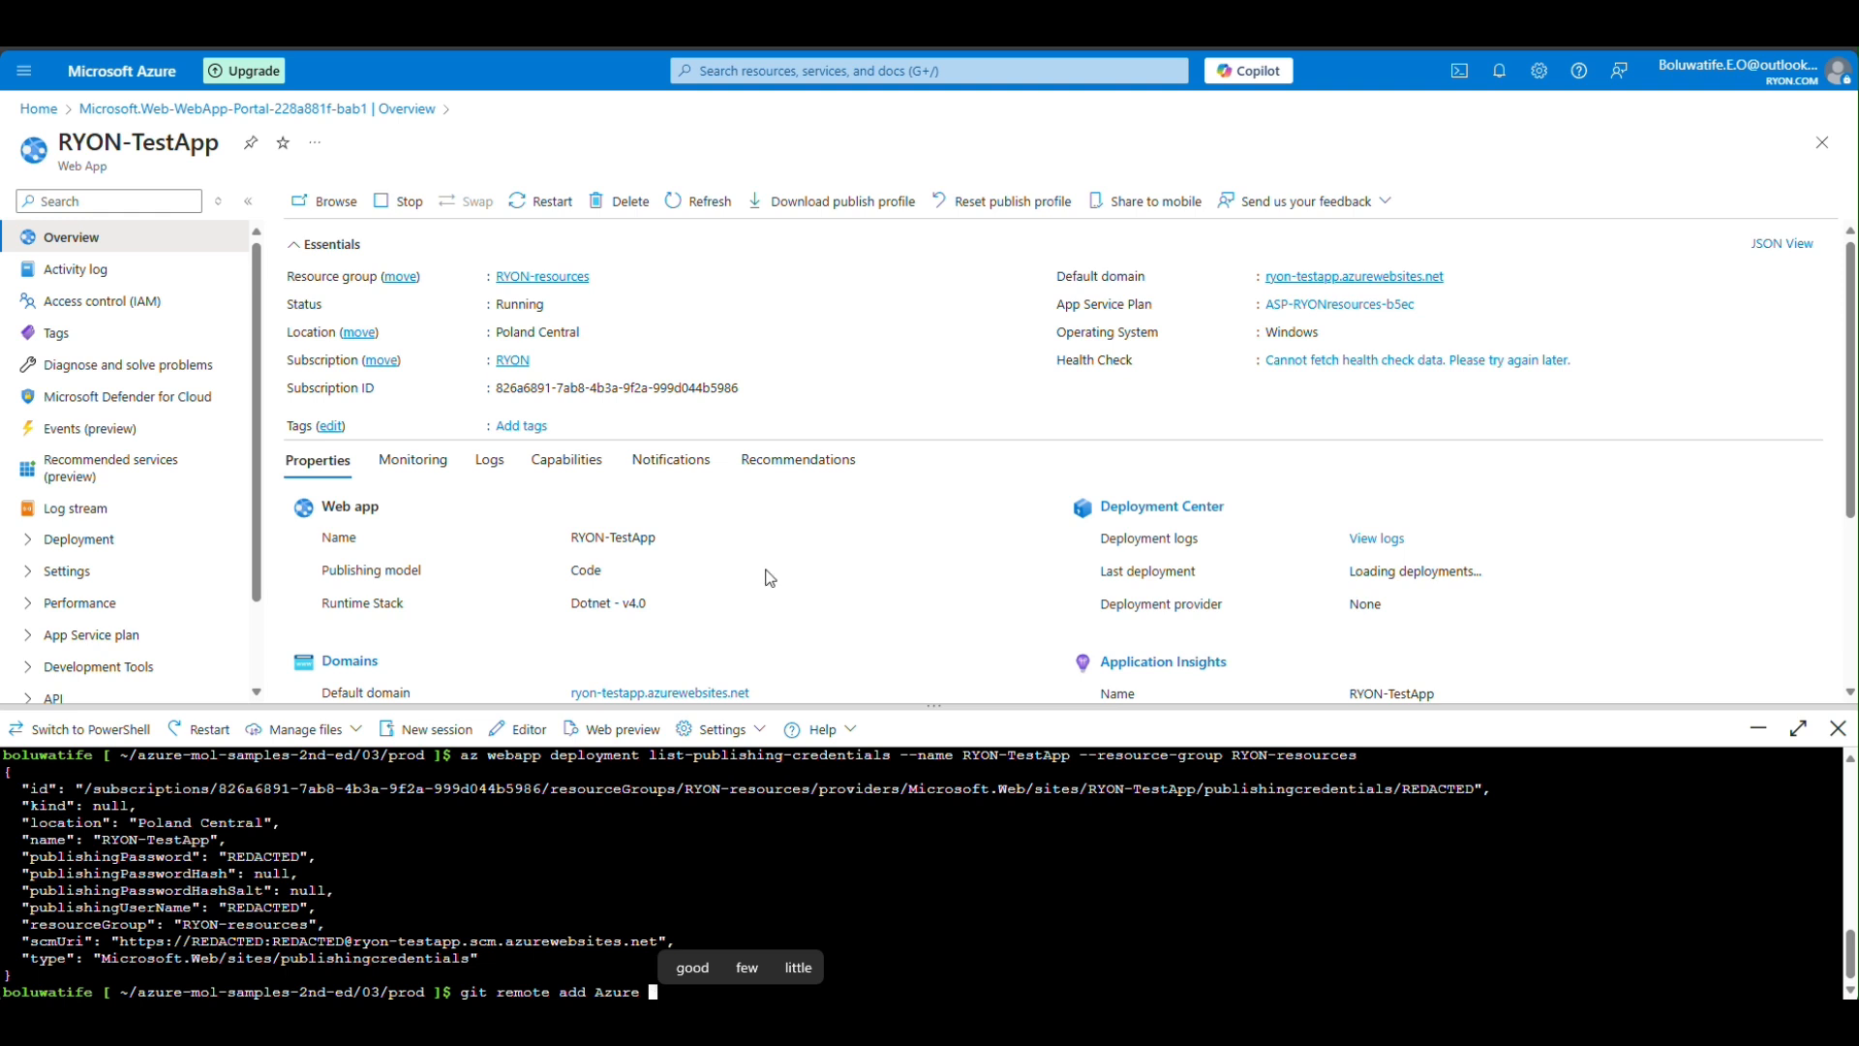
{"action": "key", "text": "ctrl+v"}
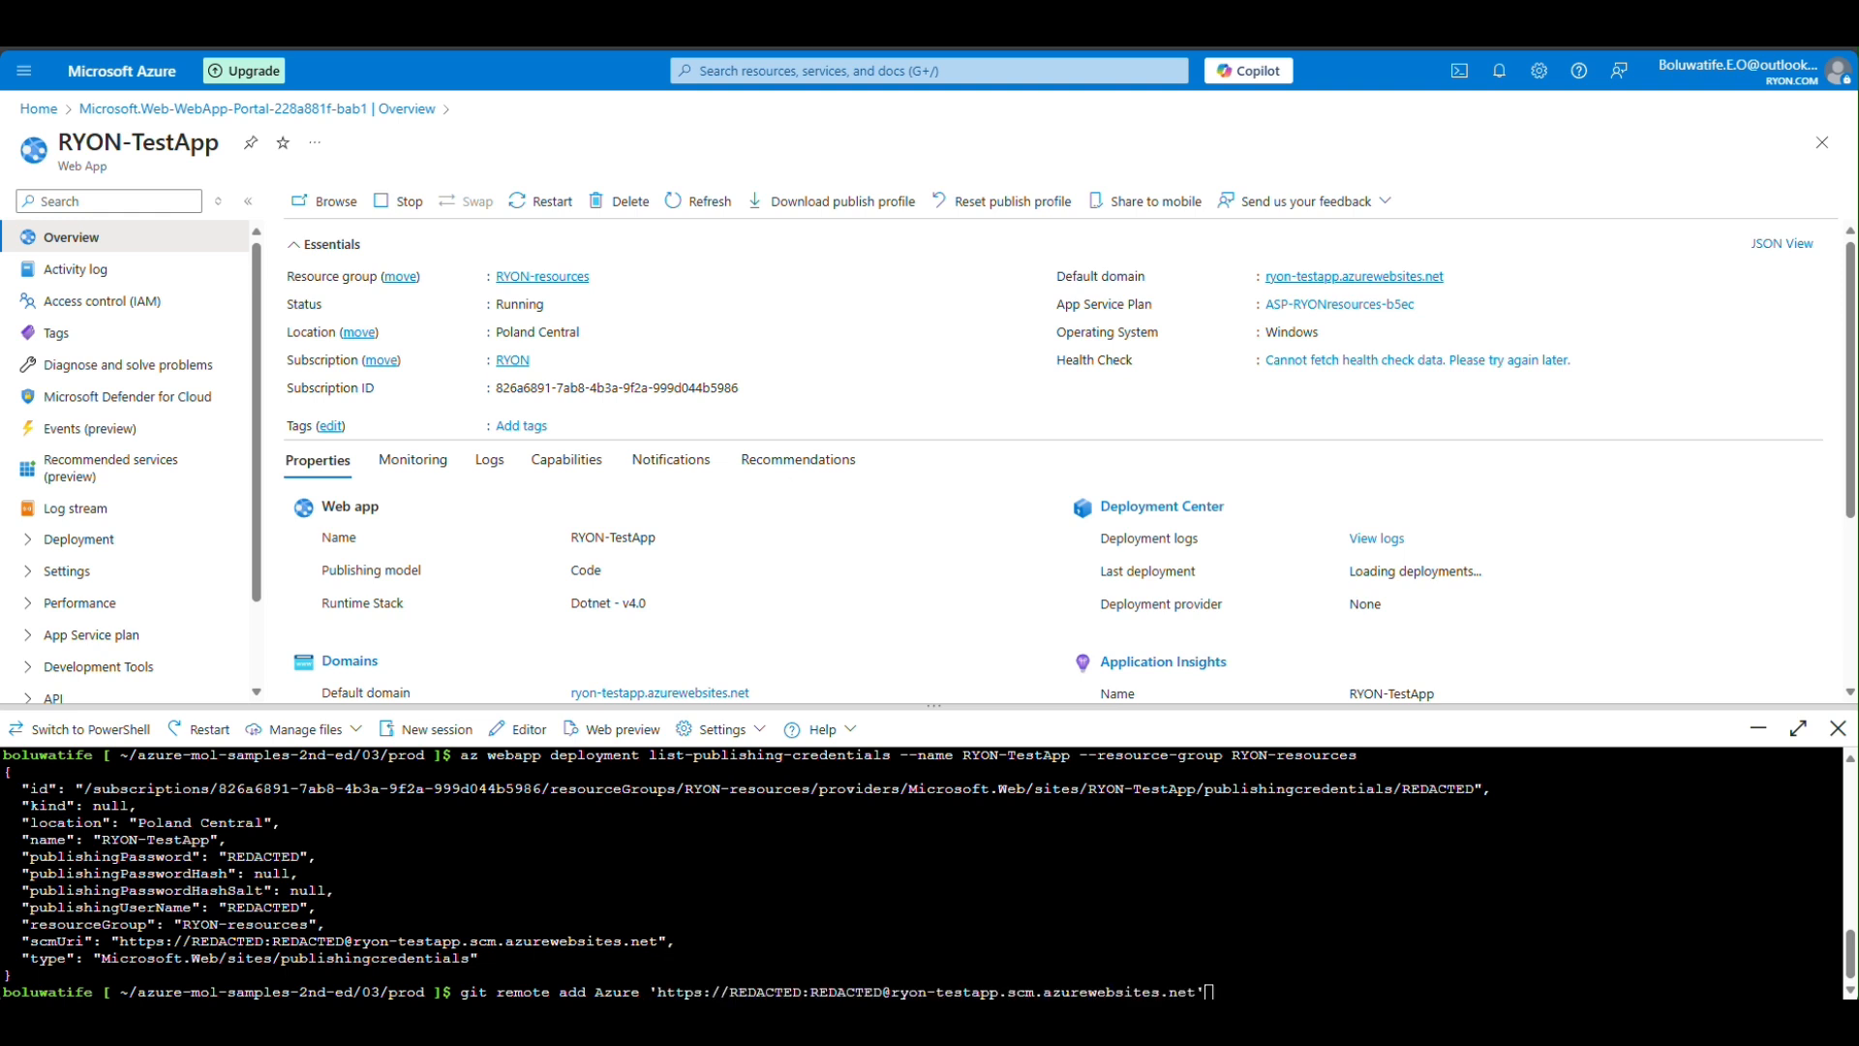
{"action": "left_click", "coordinate": [1223, 985]}
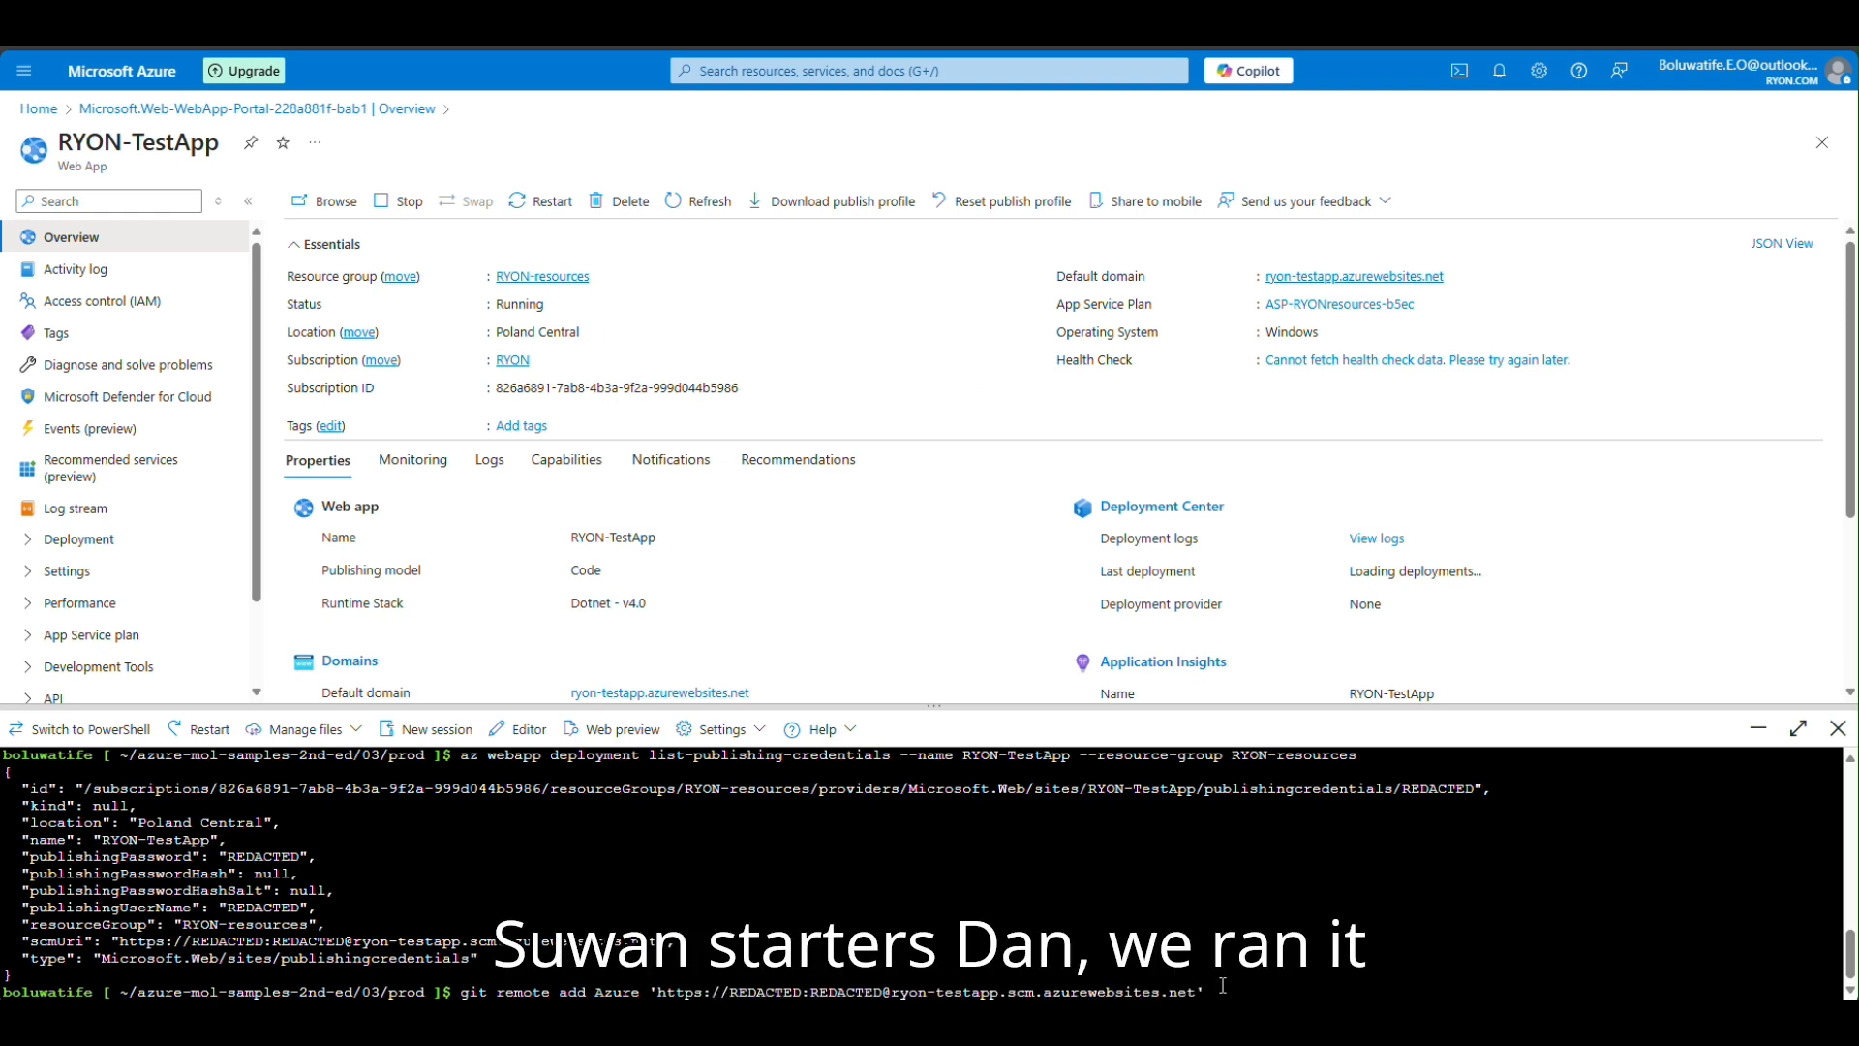
{"action": "key", "text": "Return"}
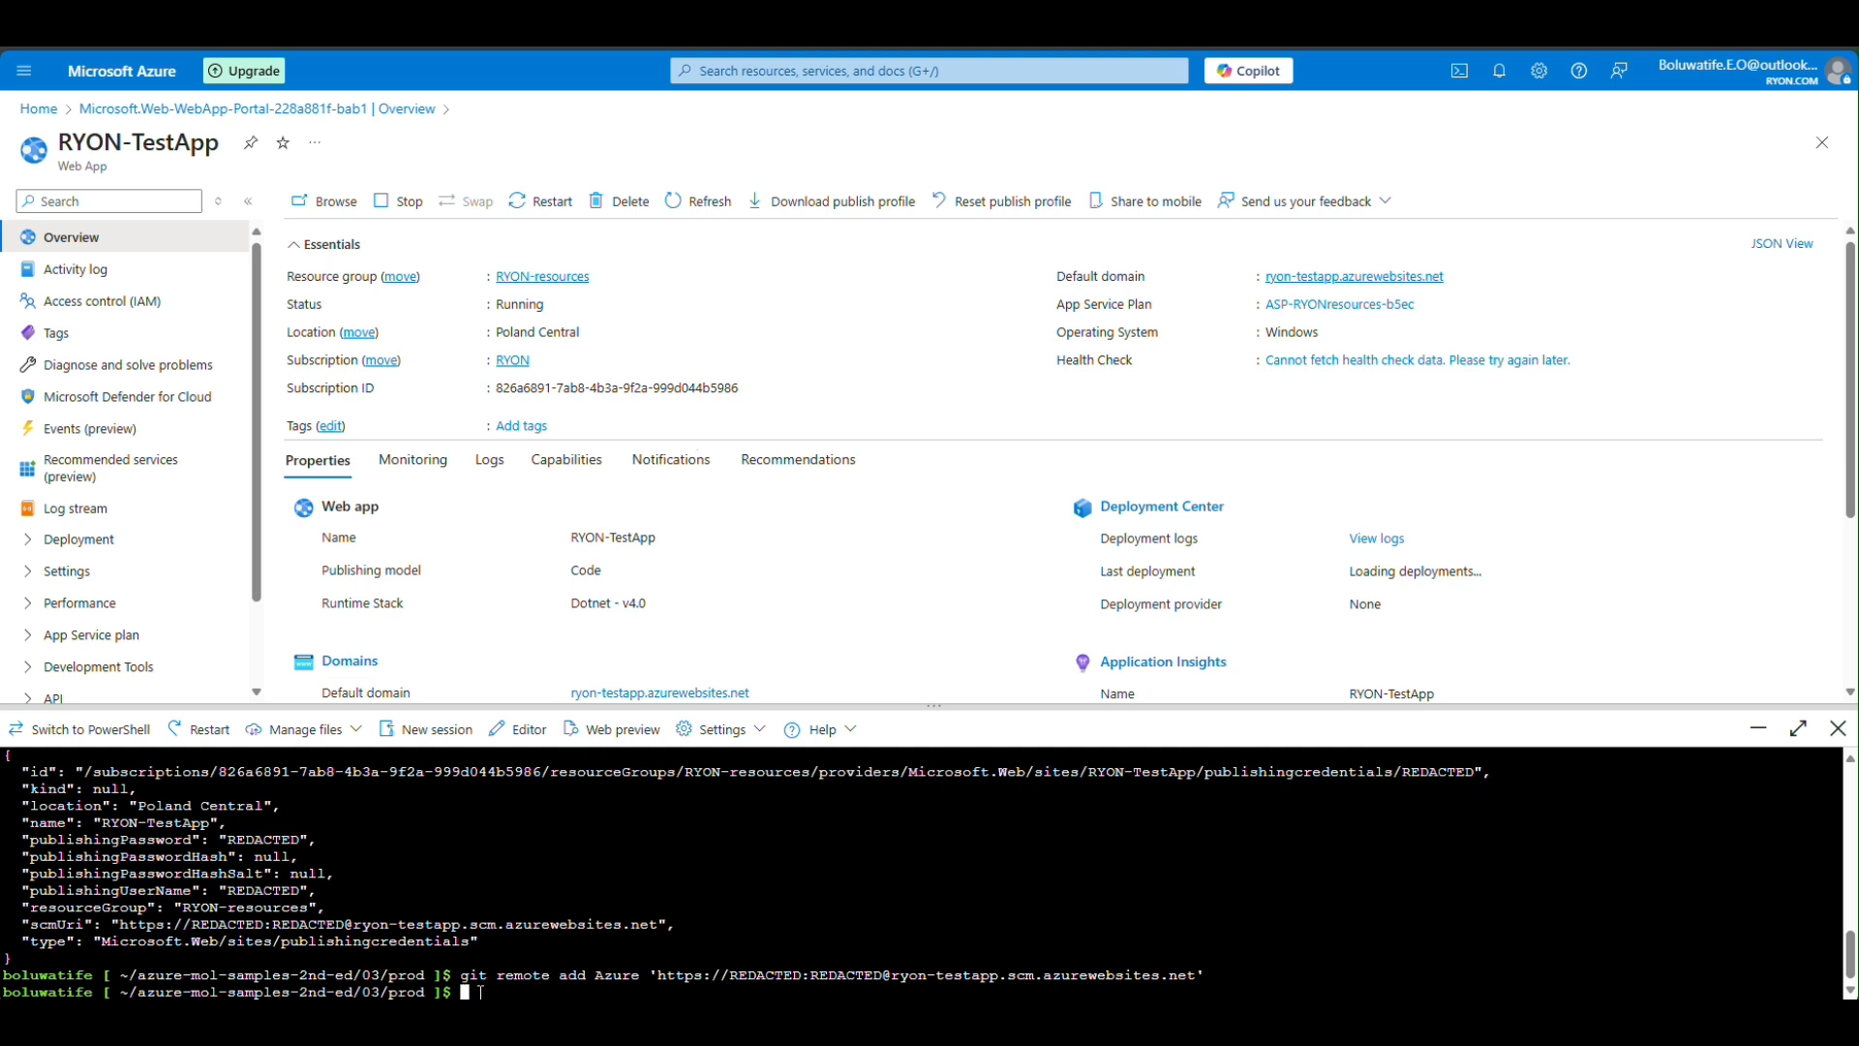
Step: Try to push the master branch to the remote written in lowercase as azure
{"action": "type", "text": "git "}
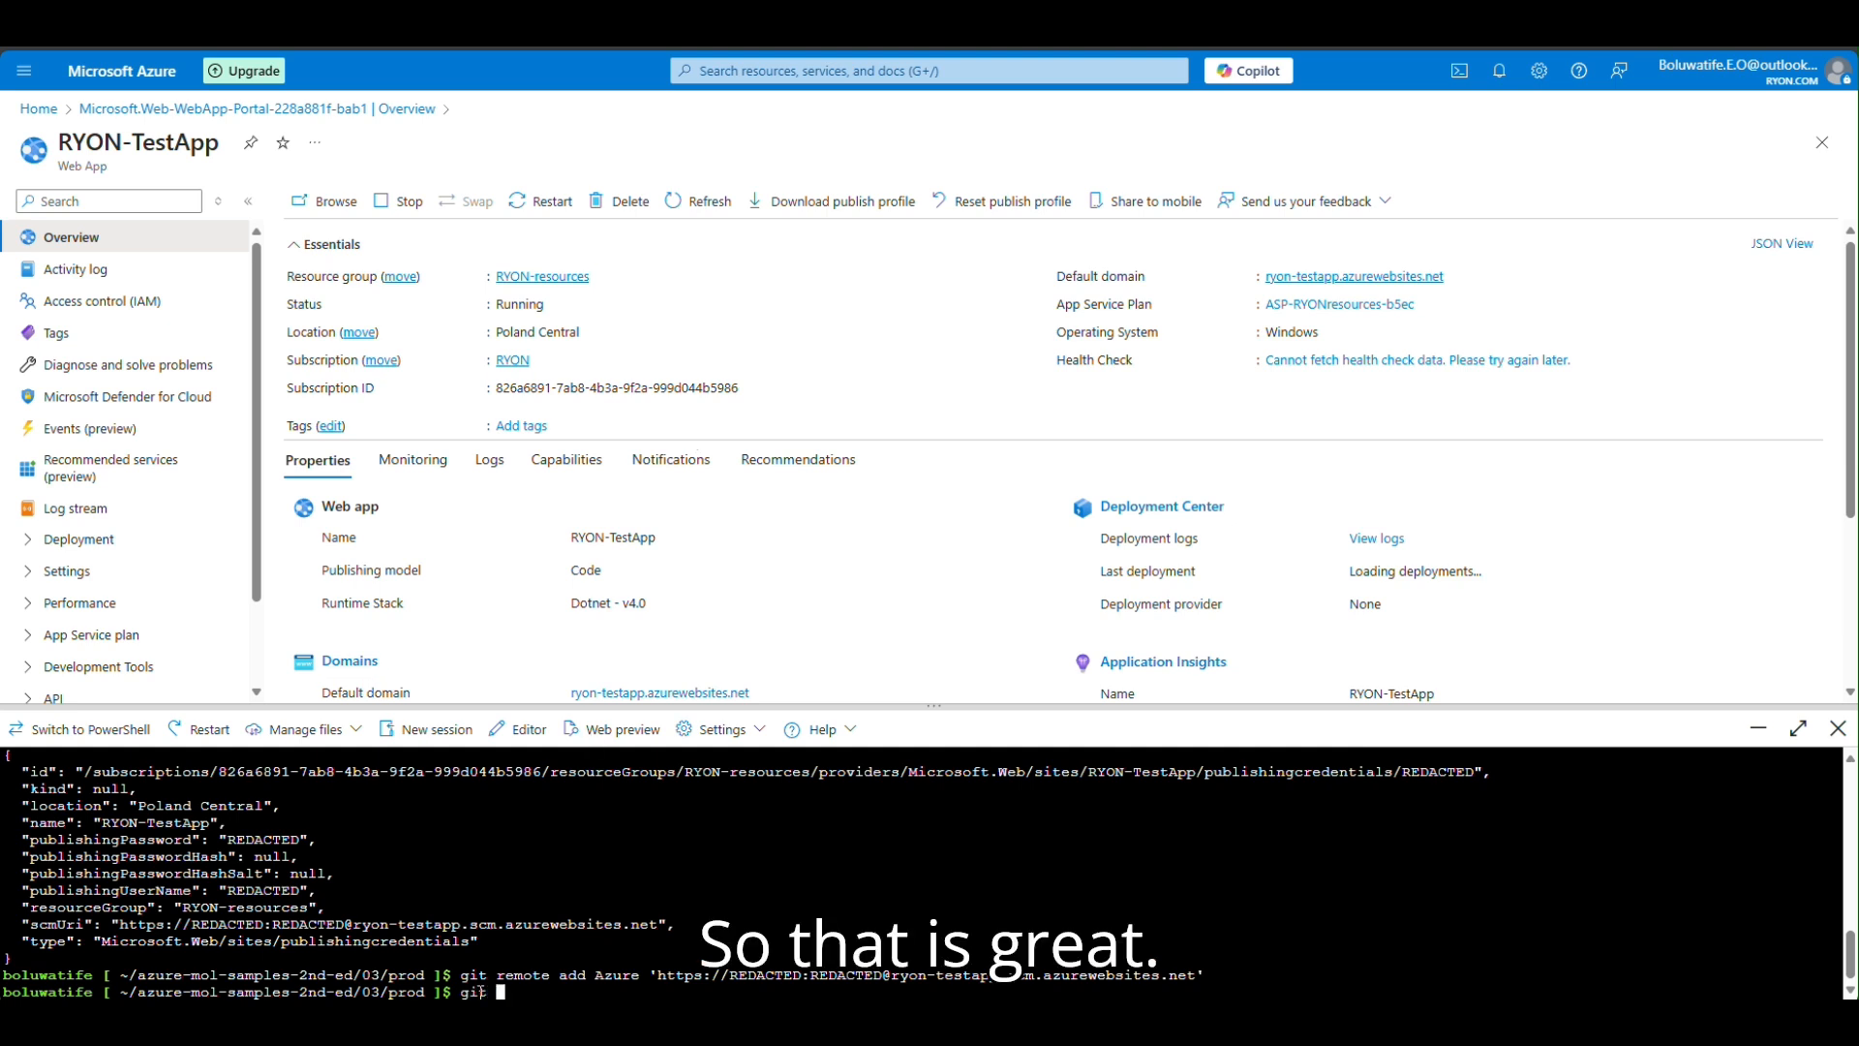
{"action": "type", "text": "push a"}
{"action": "type", "text": "zure"}
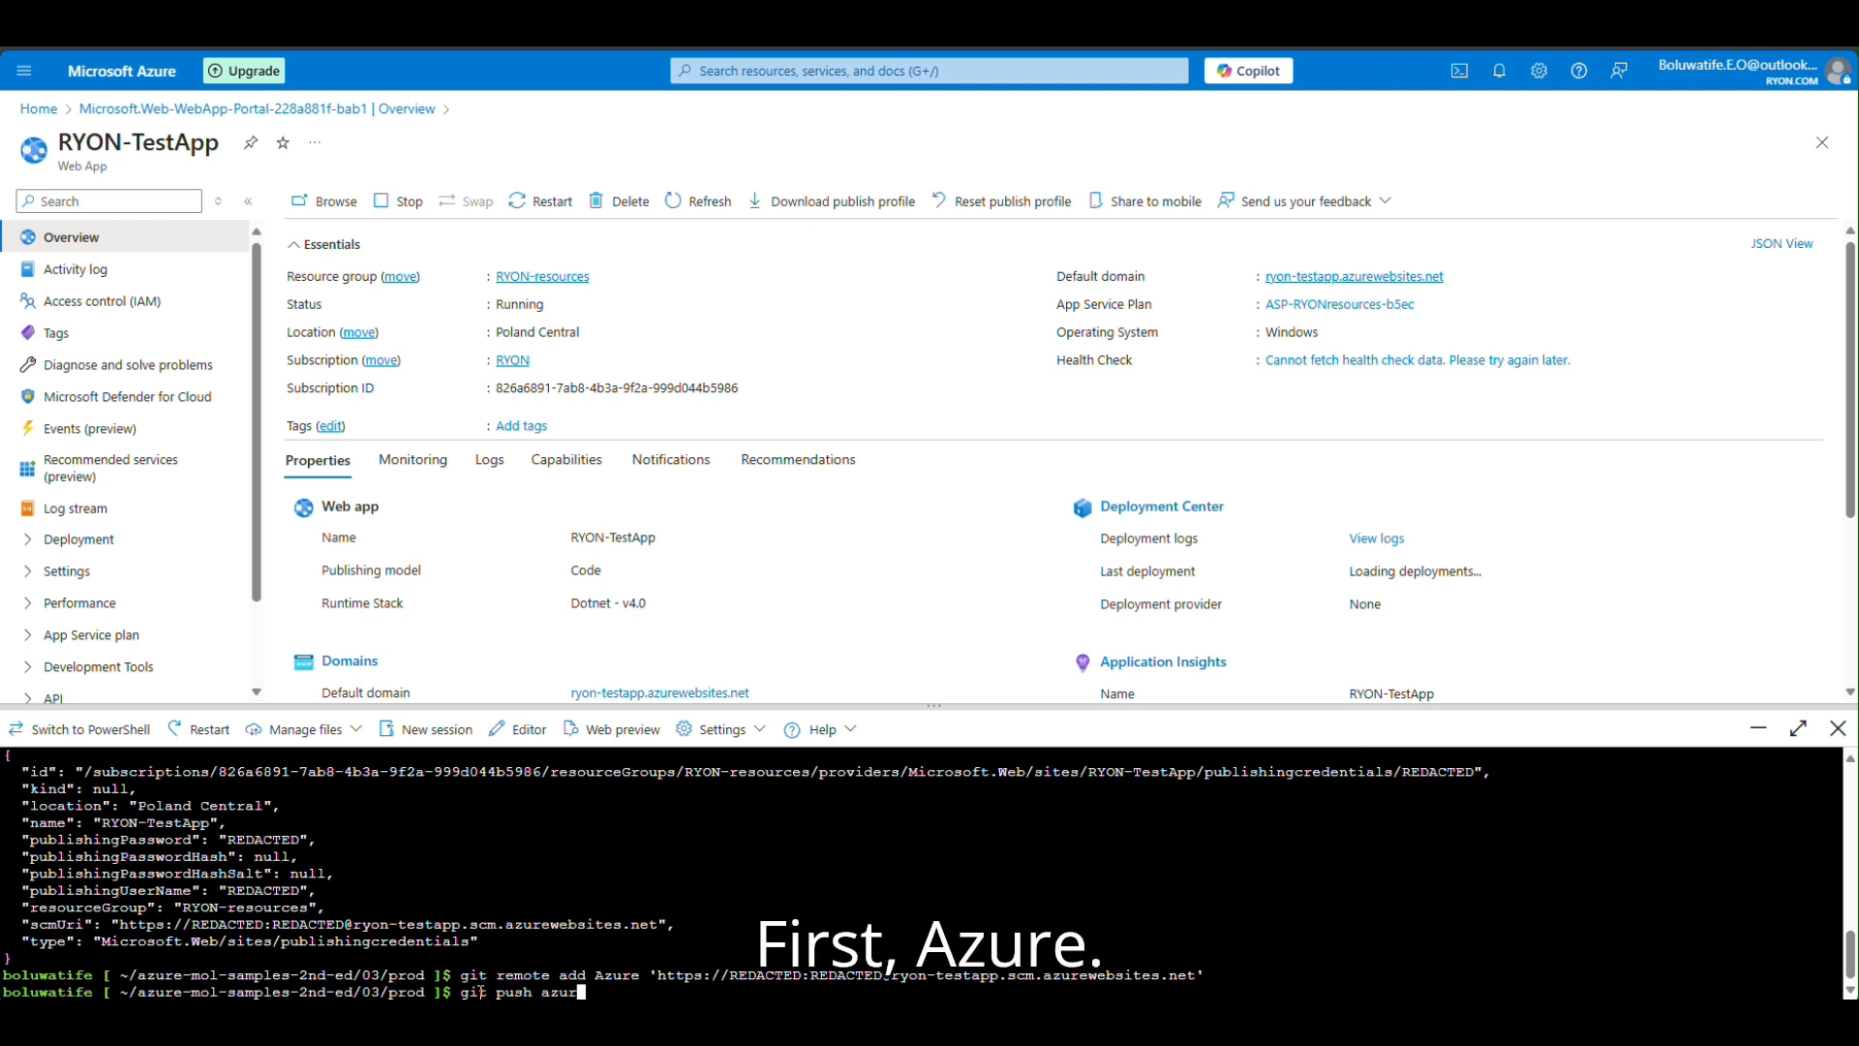
{"action": "type", "text": " master"}
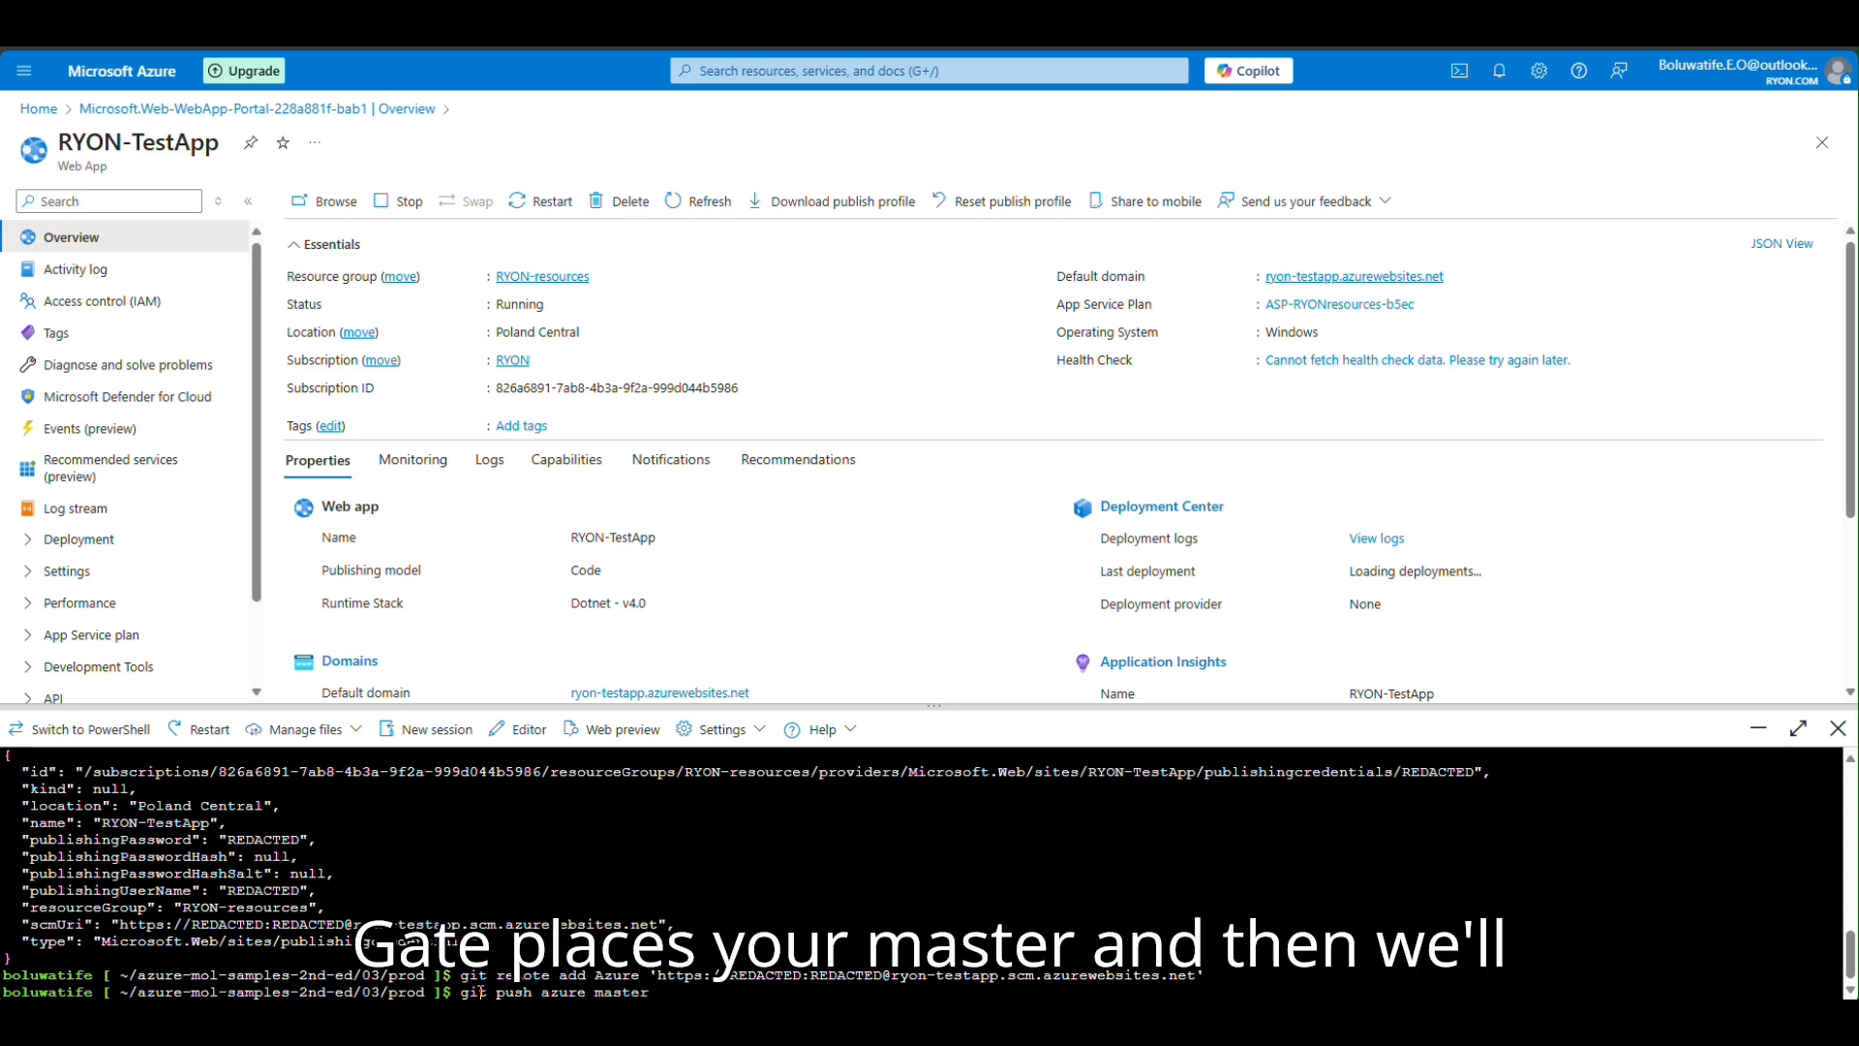
{"action": "key", "text": "Return"}
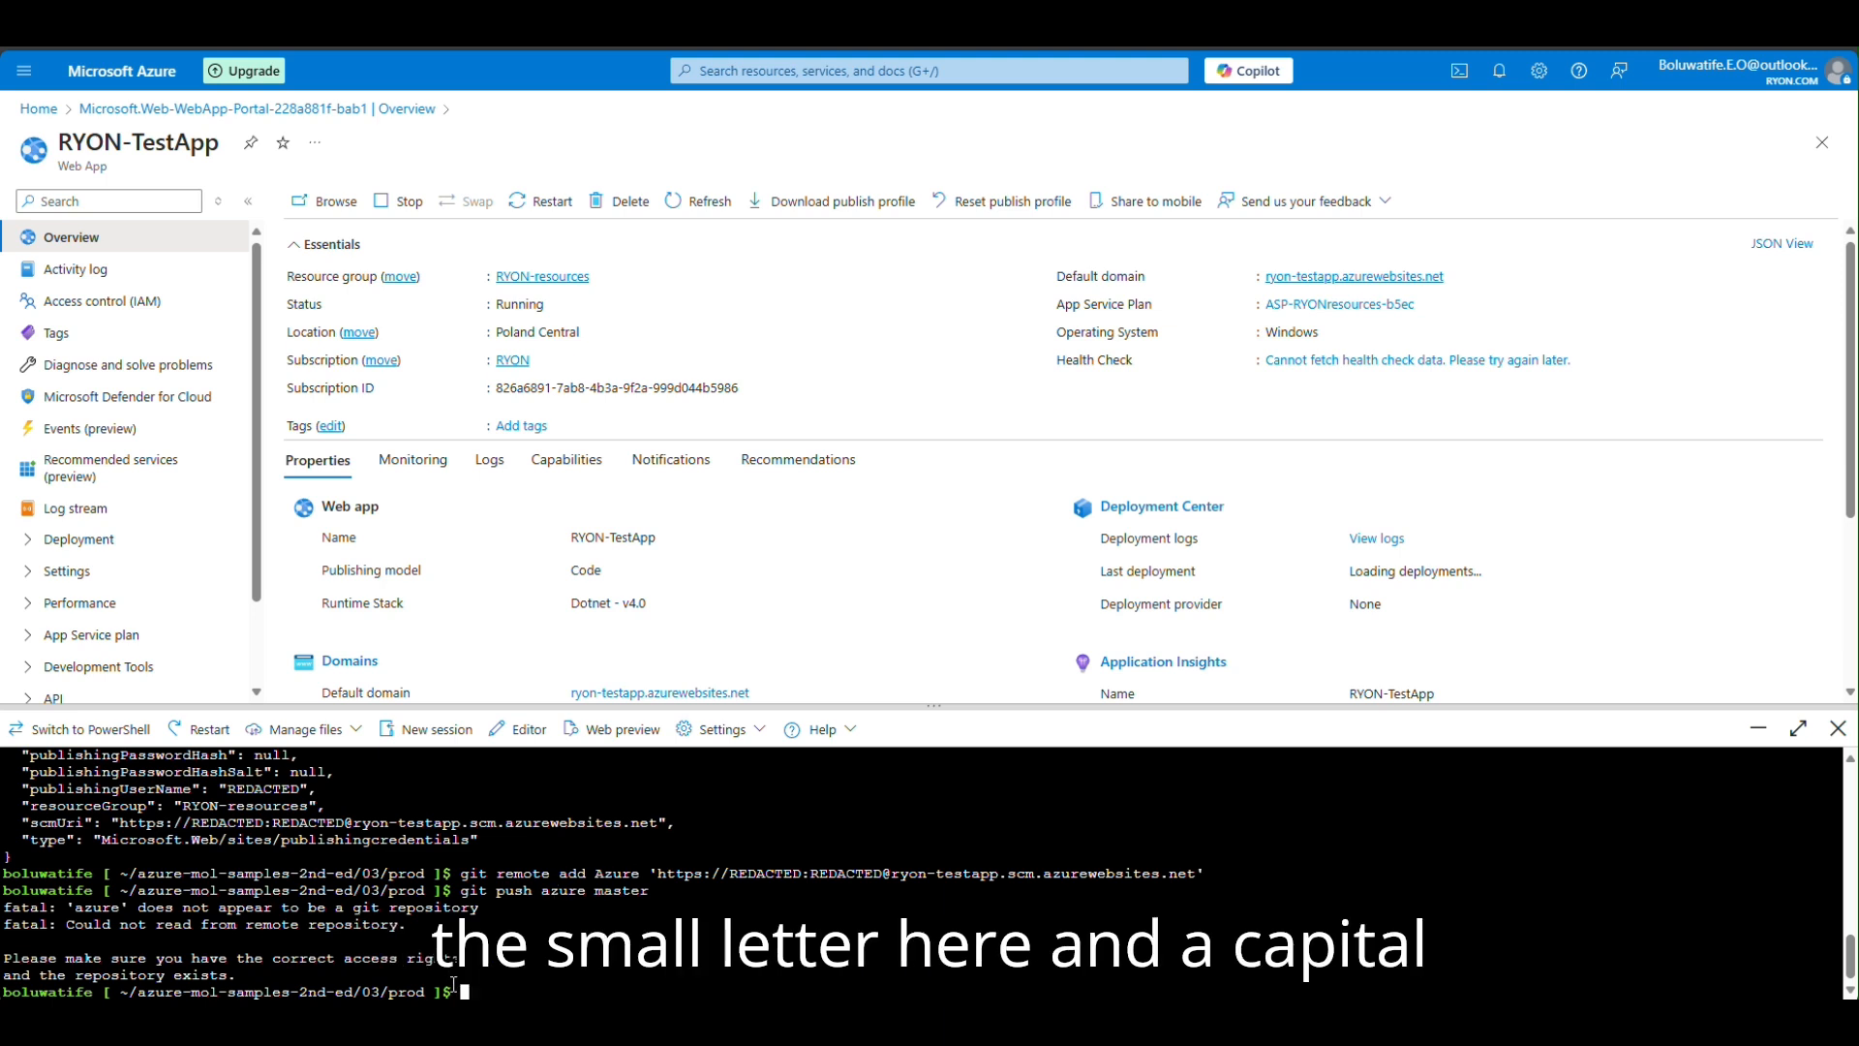
Step: Push the master branch to the git remote with its name capitalized as Azure
{"action": "type", "text": "git"}
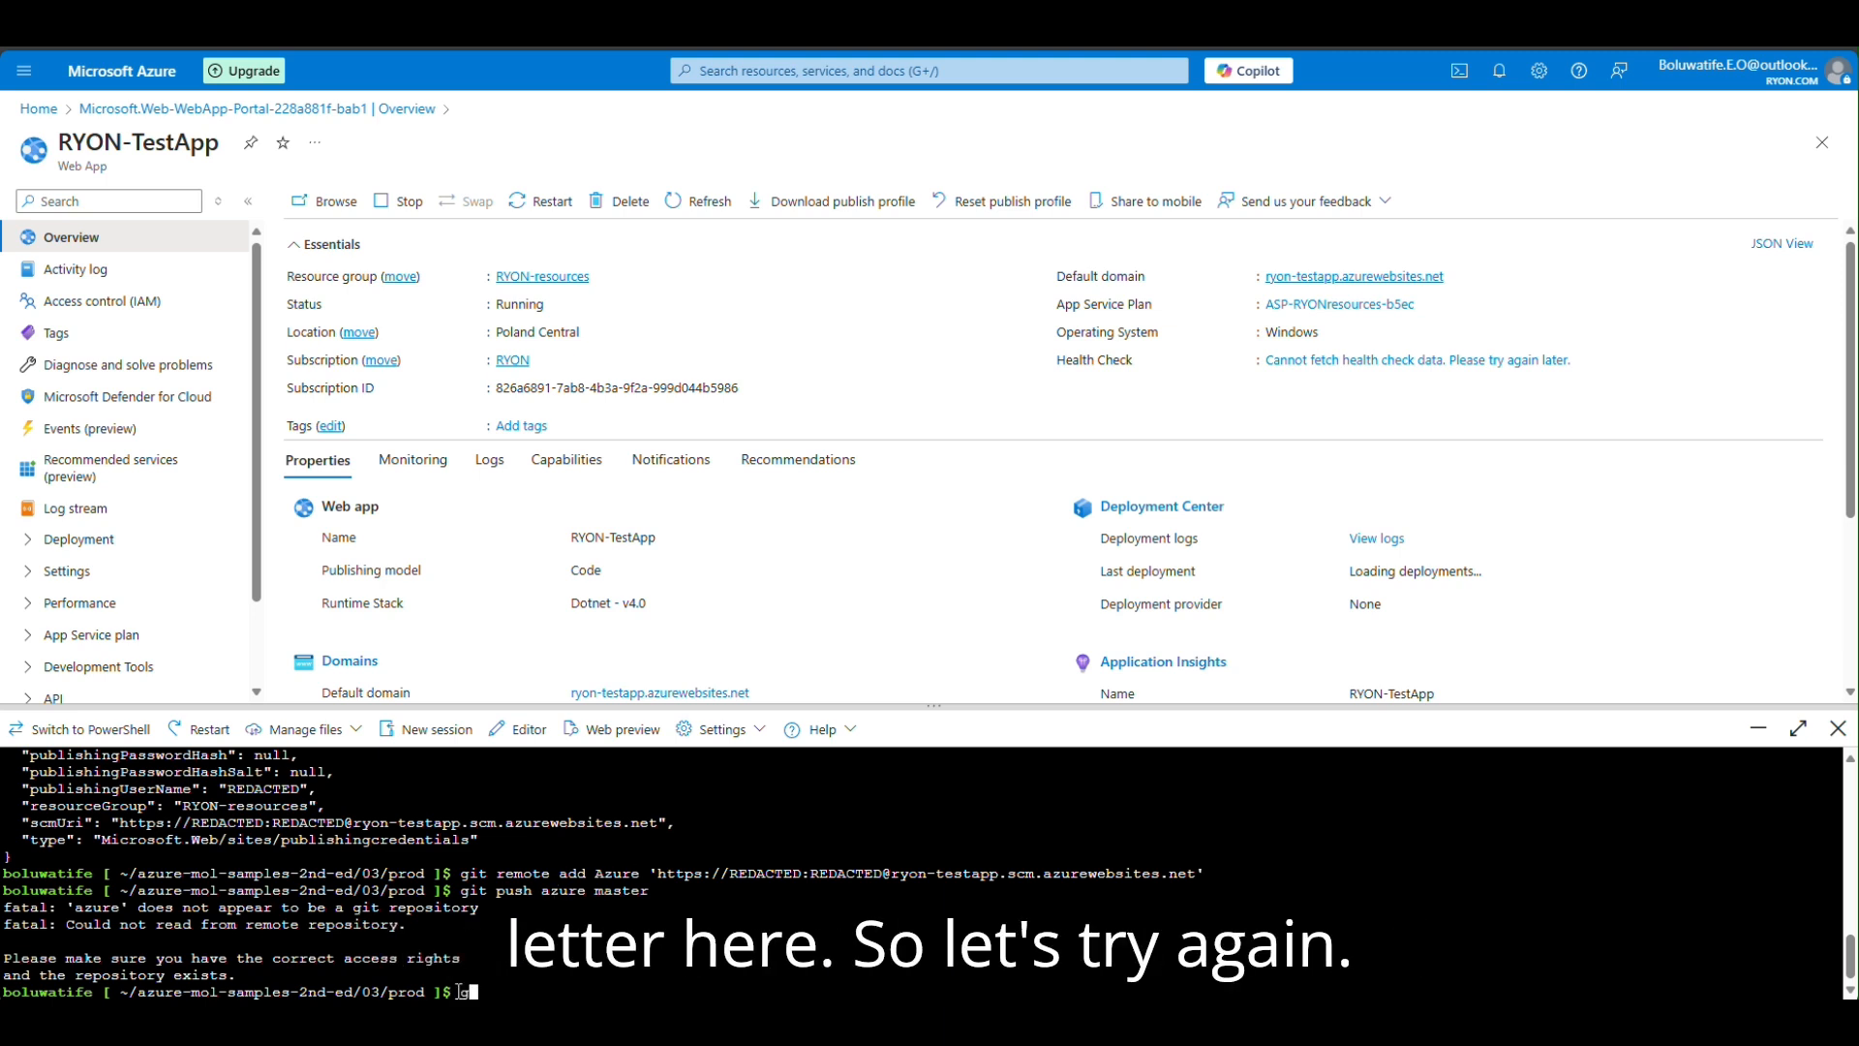
{"action": "type", "text": " push "}
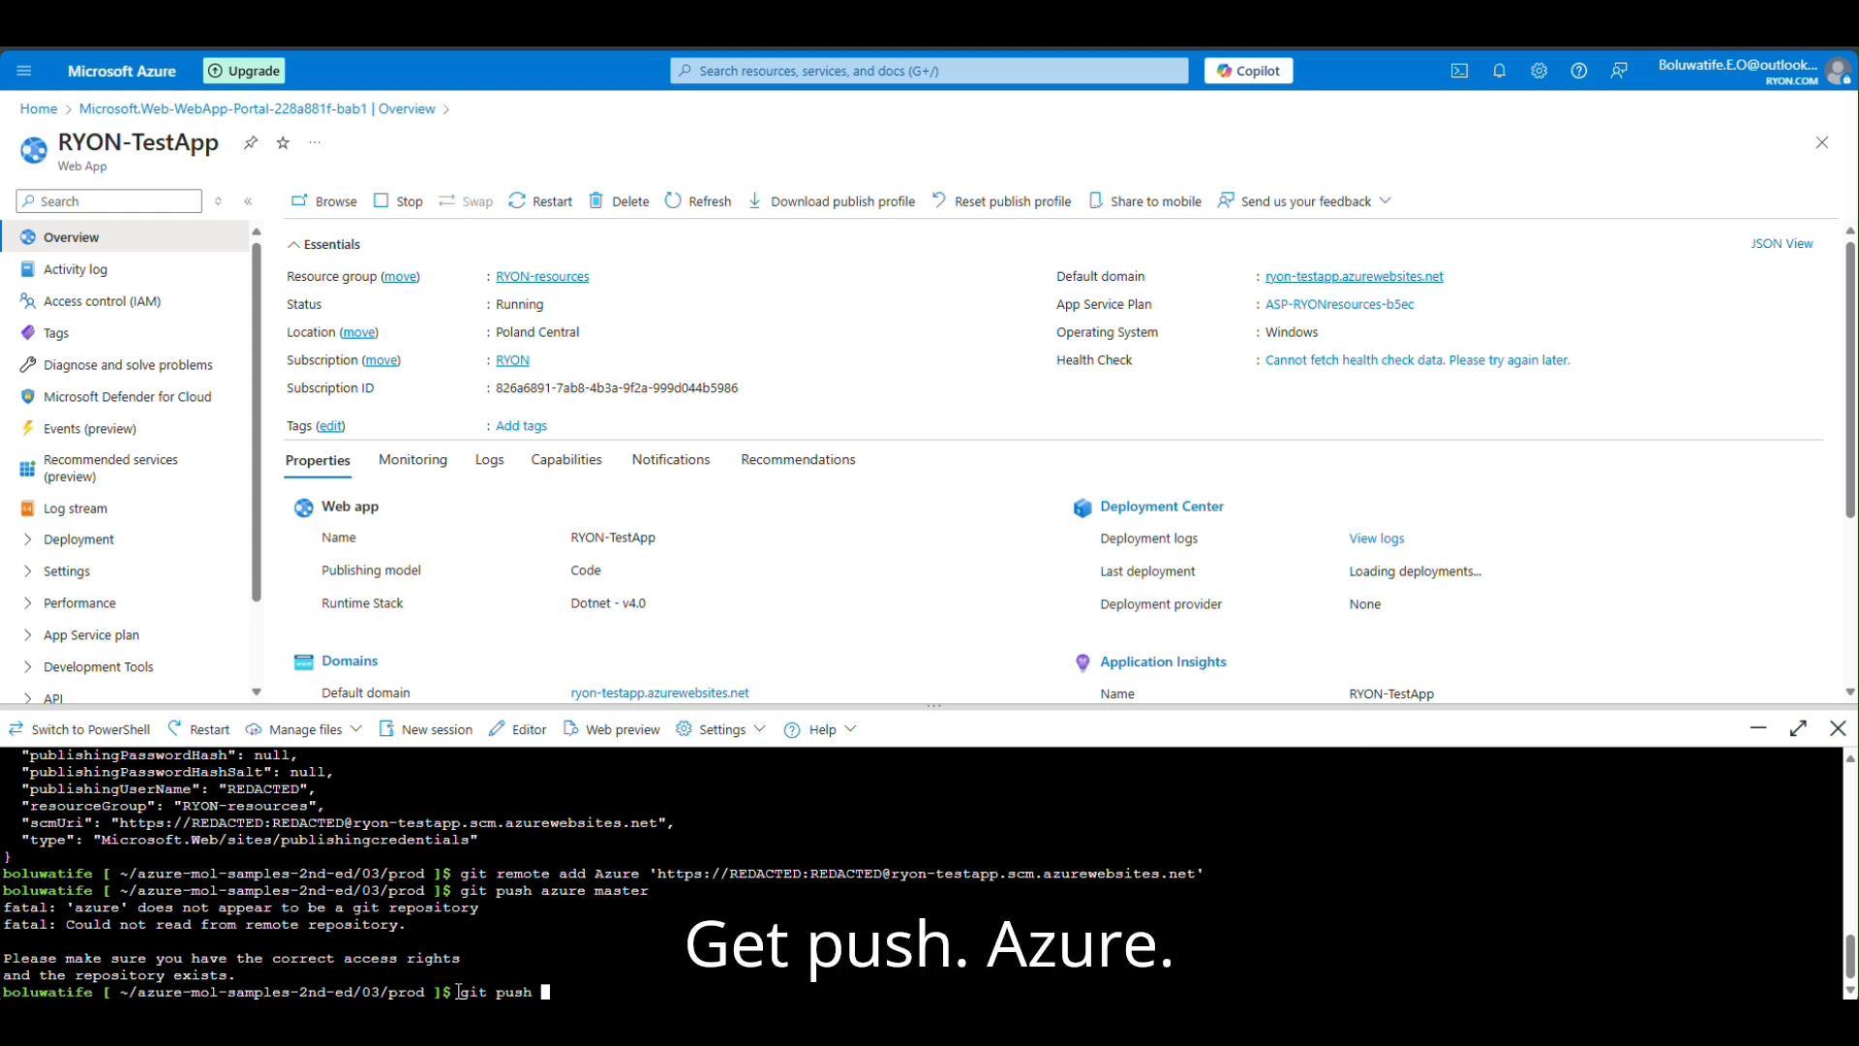
{"action": "type", "text": "Azure"}
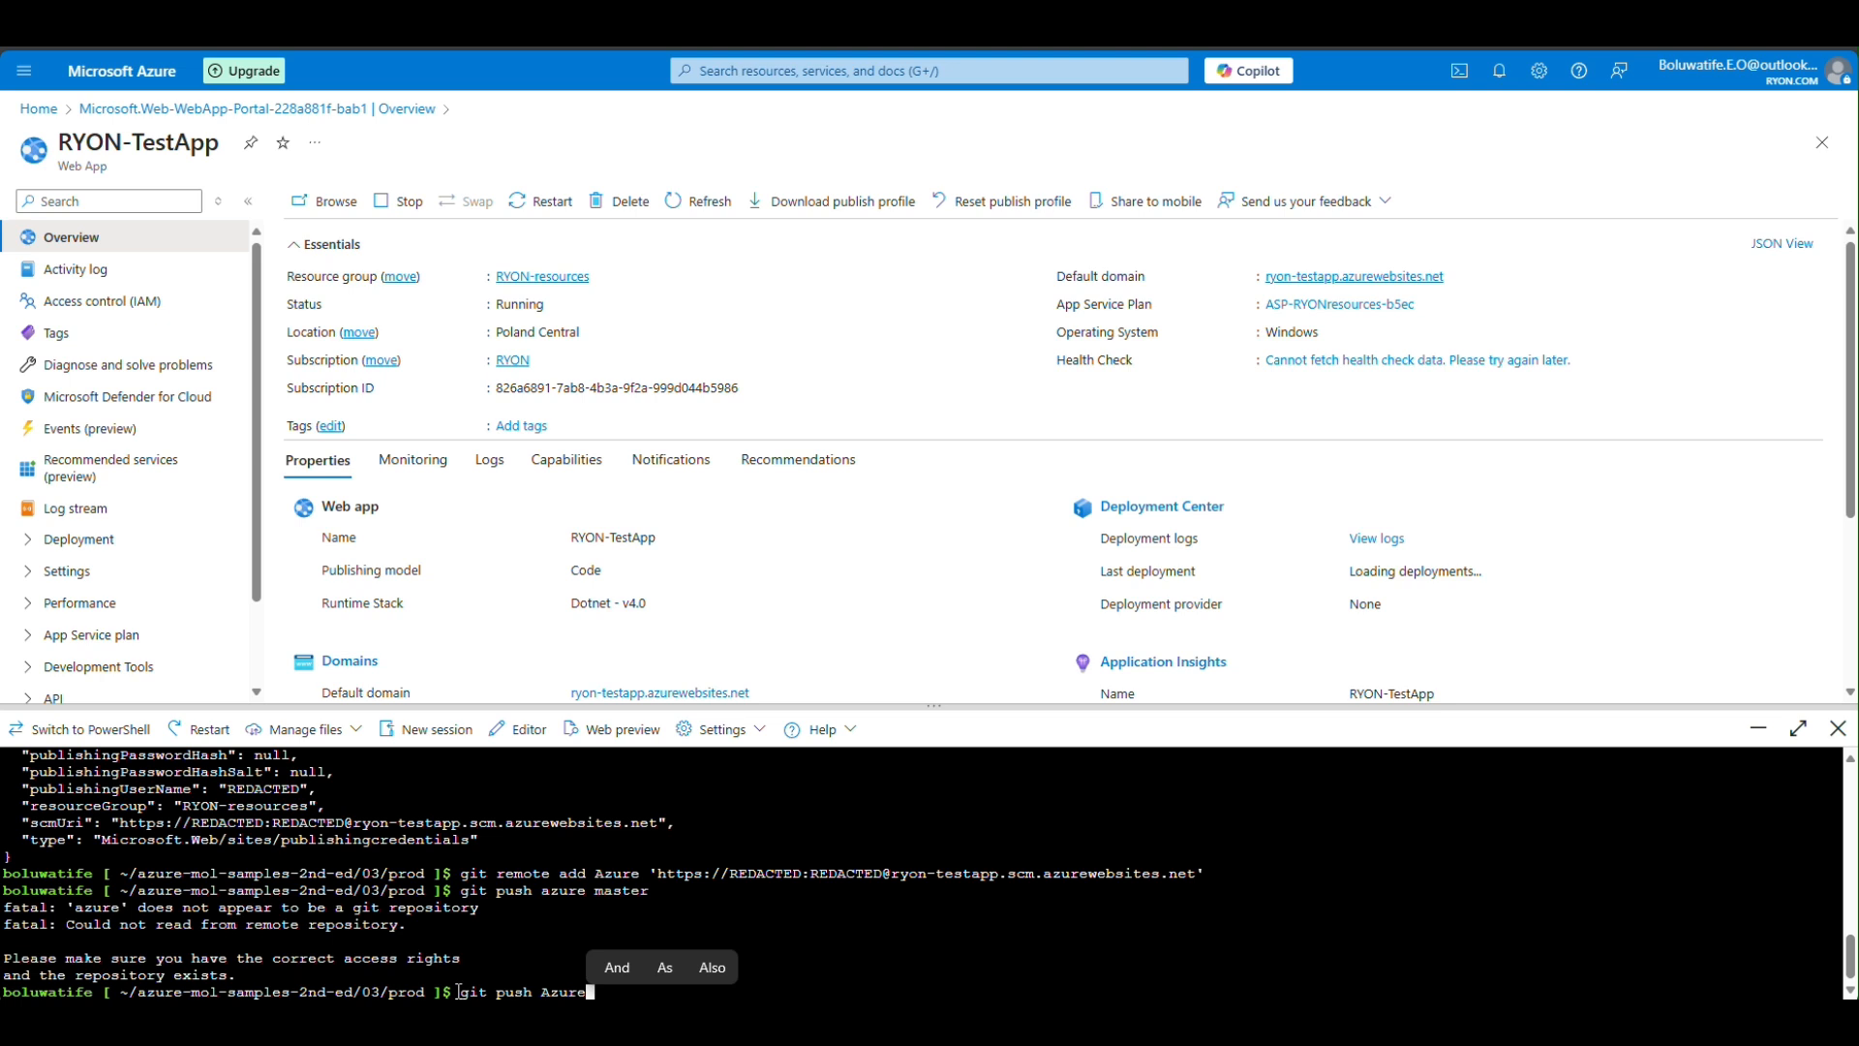
{"action": "type", "text": " master"}
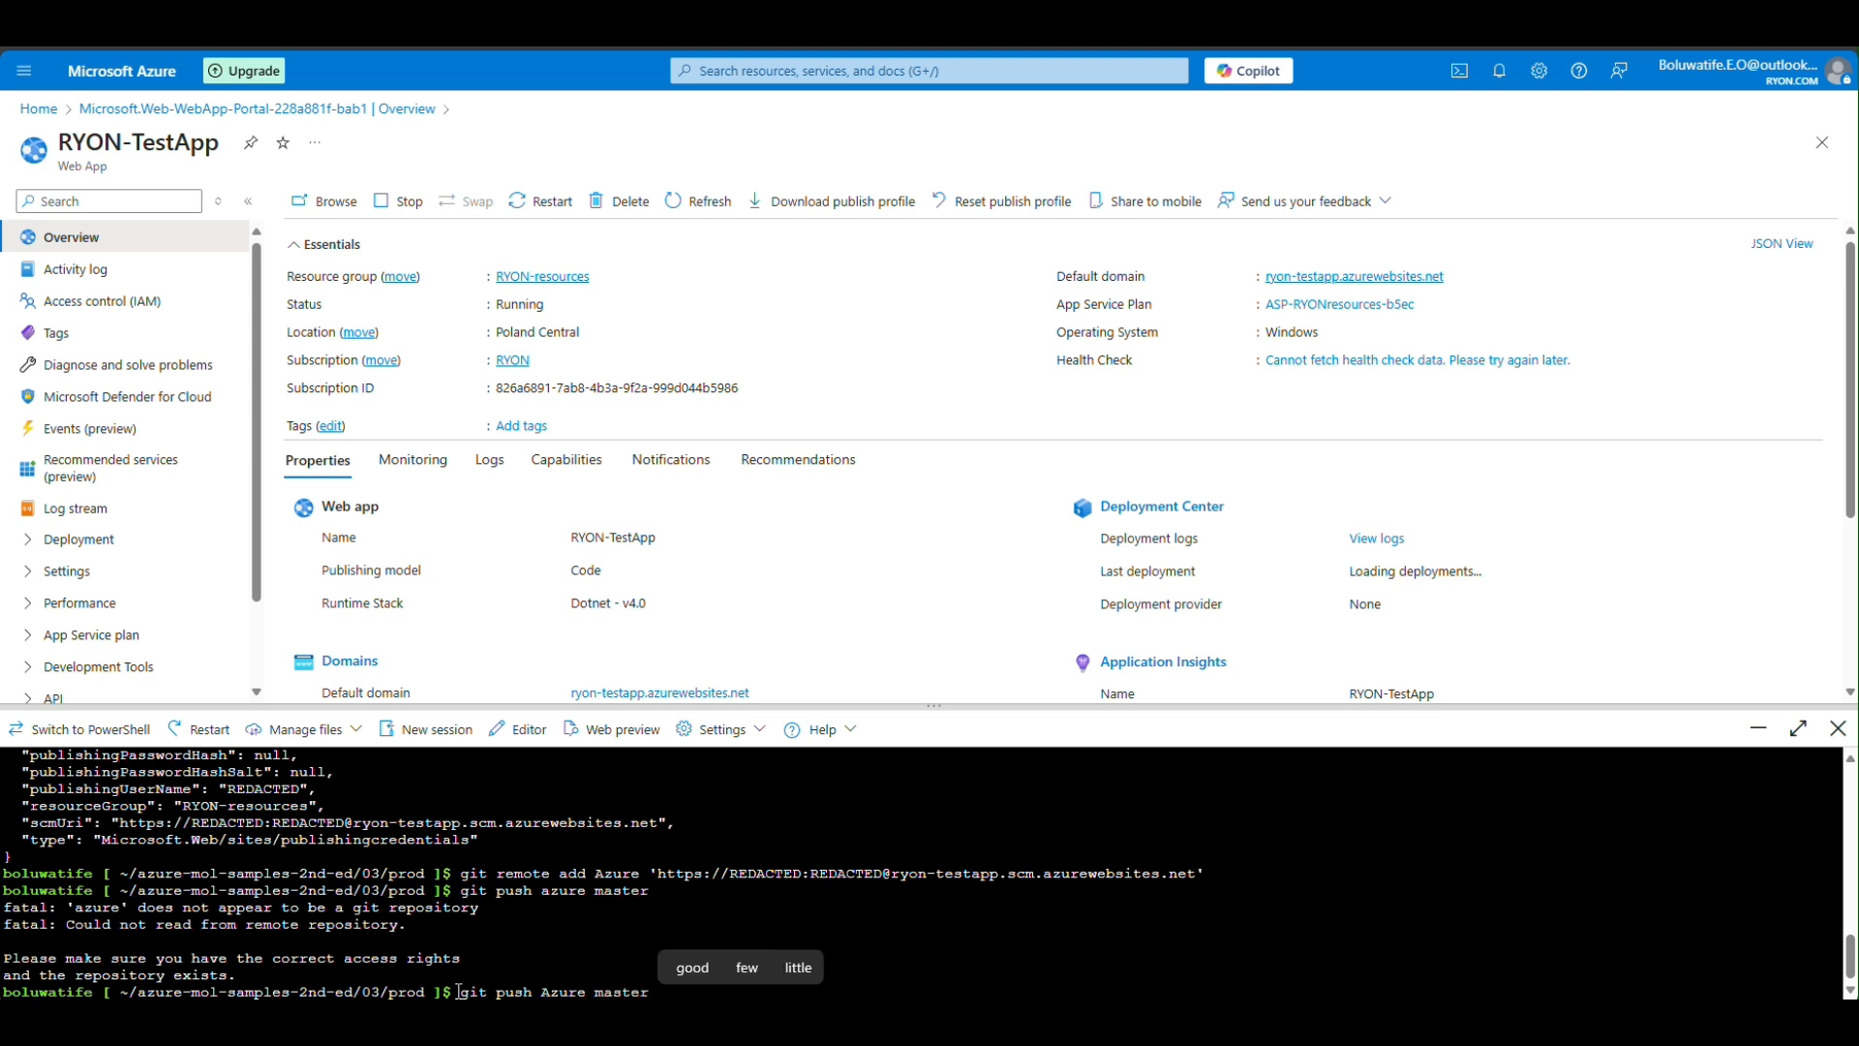
{"action": "key", "text": "Return"}
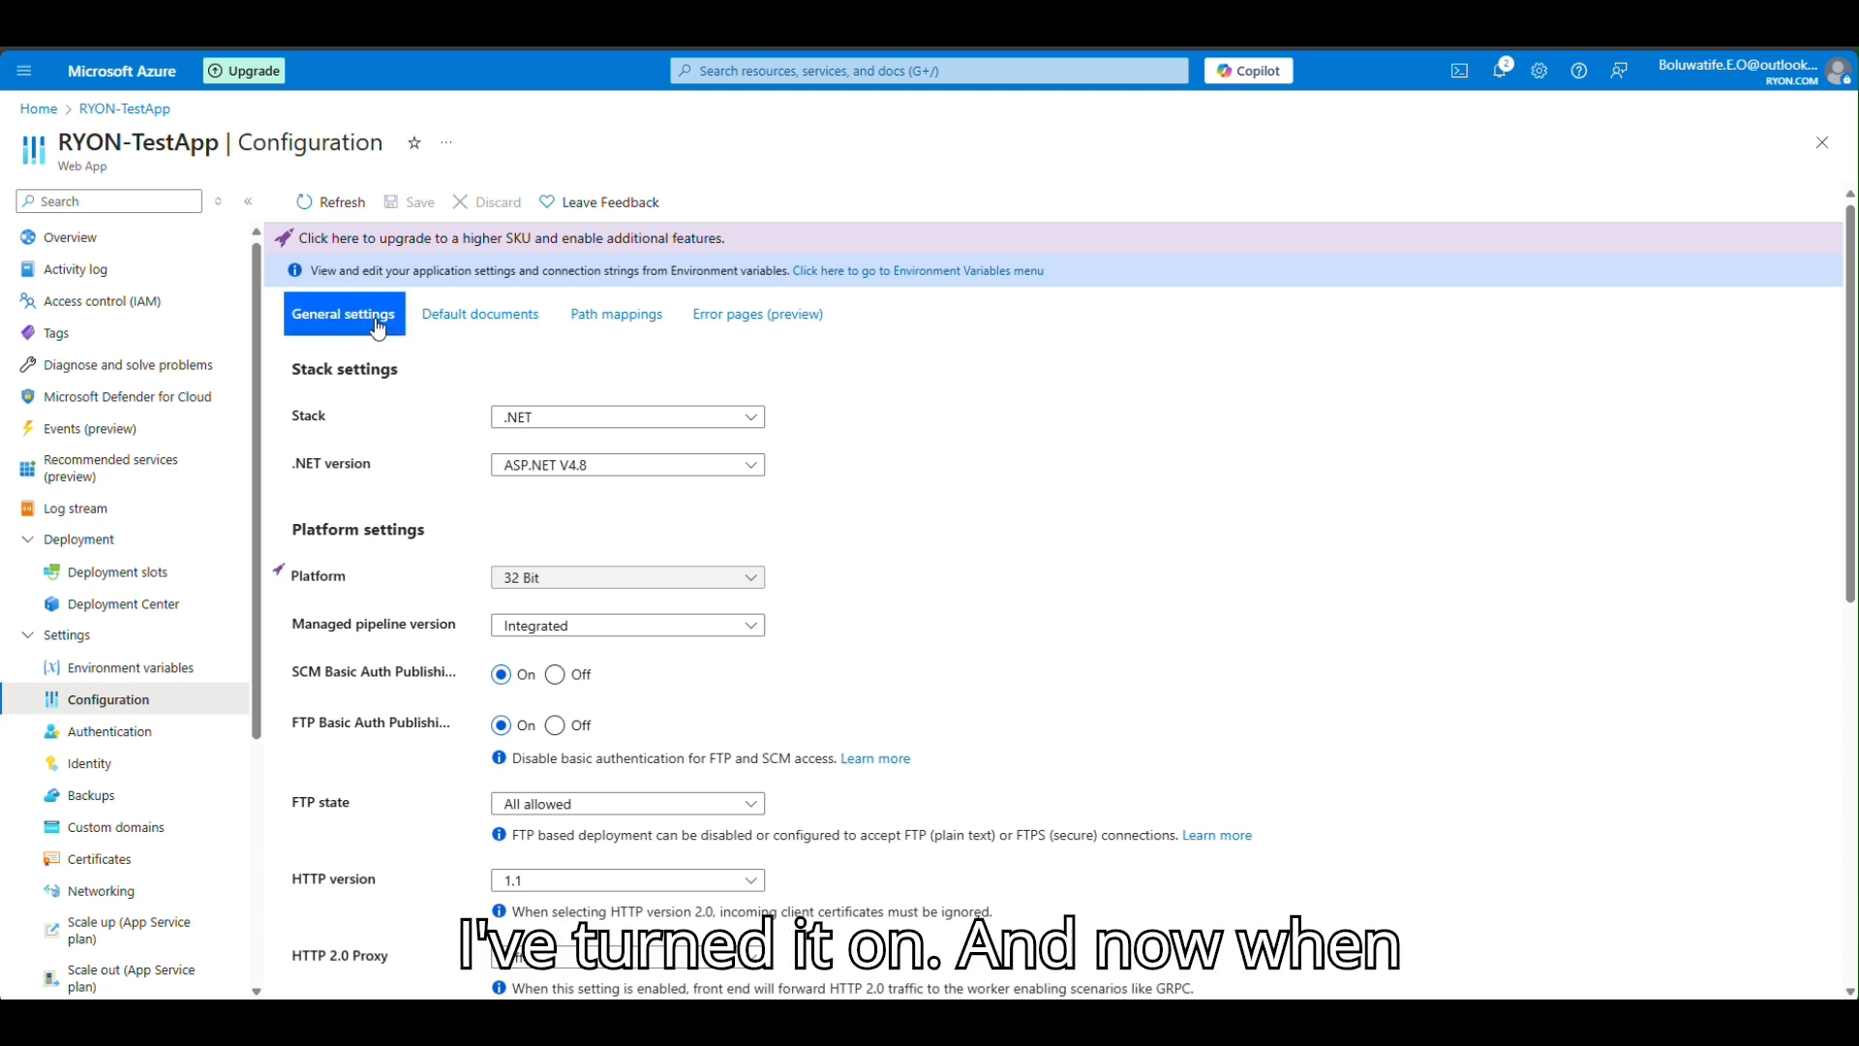
Step: Open the Local Git/FTPS credentials of RYON-TestApp in its Deployment Center
{"action": "left_click", "coordinate": [100, 610]}
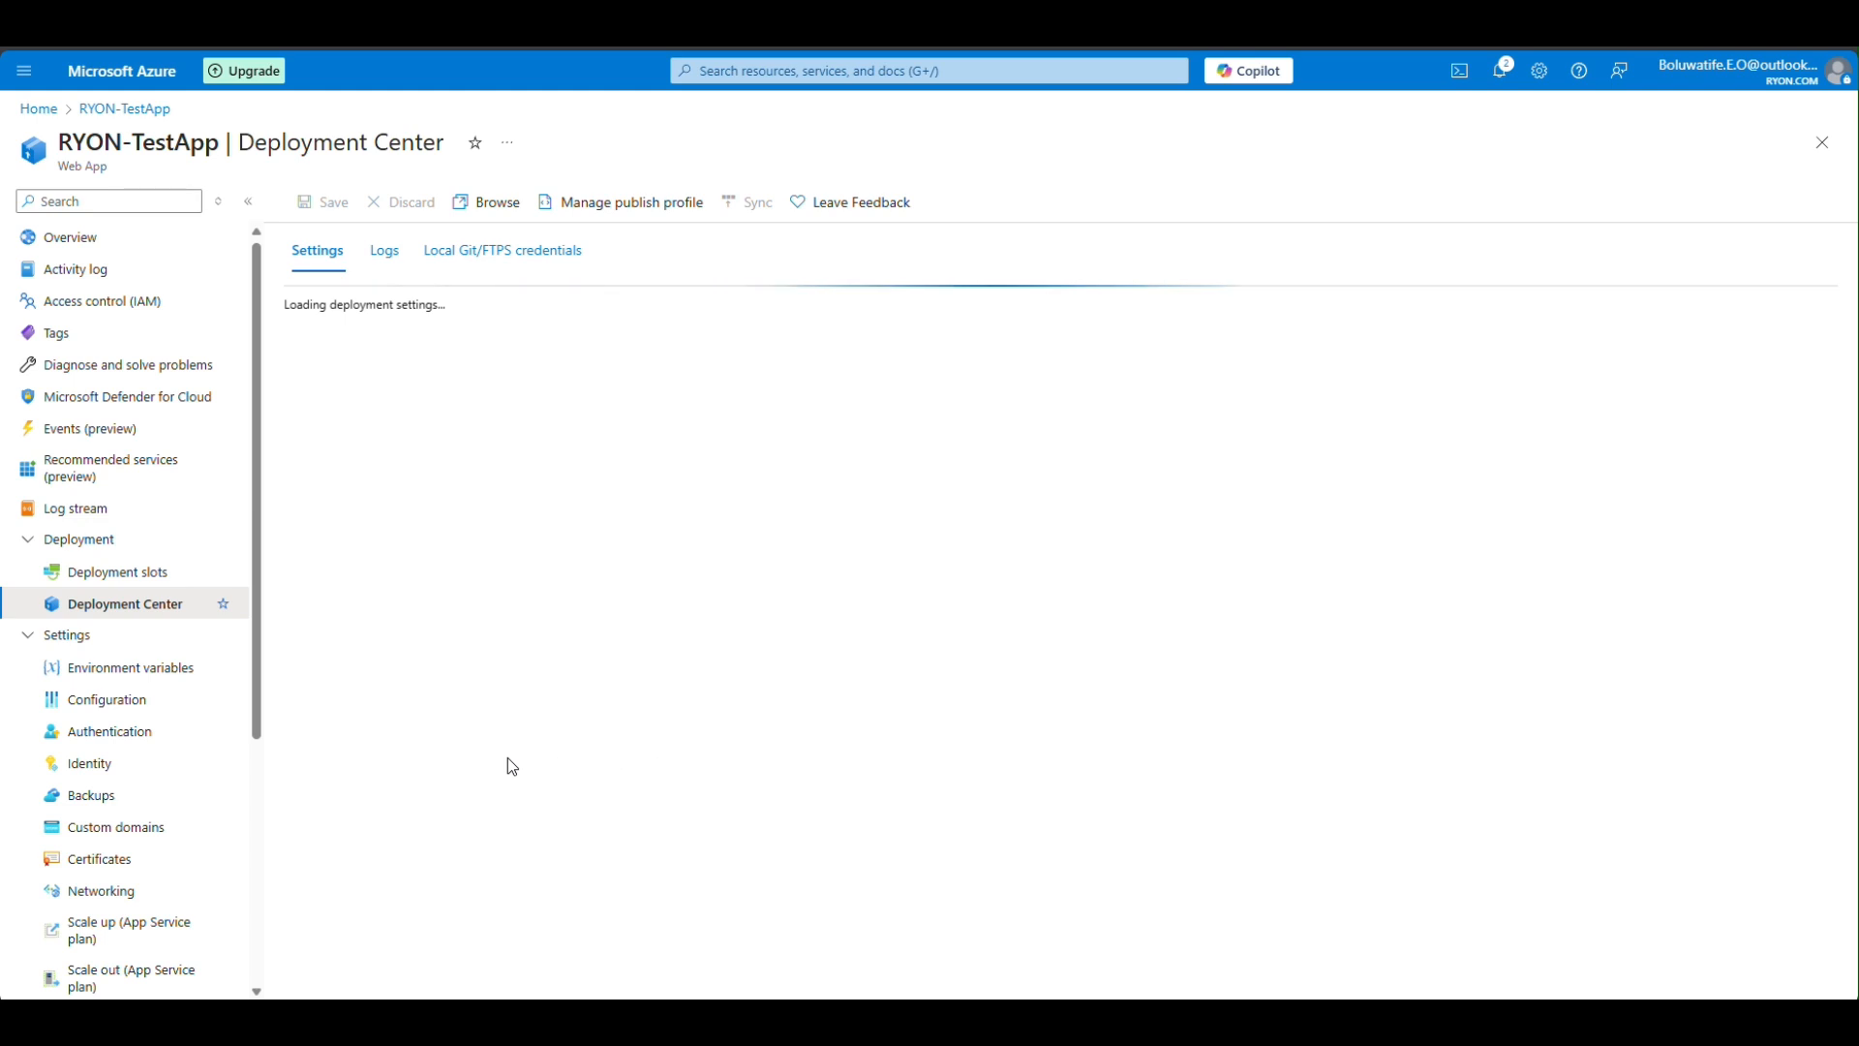
{"action": "left_click", "coordinate": [506, 248]}
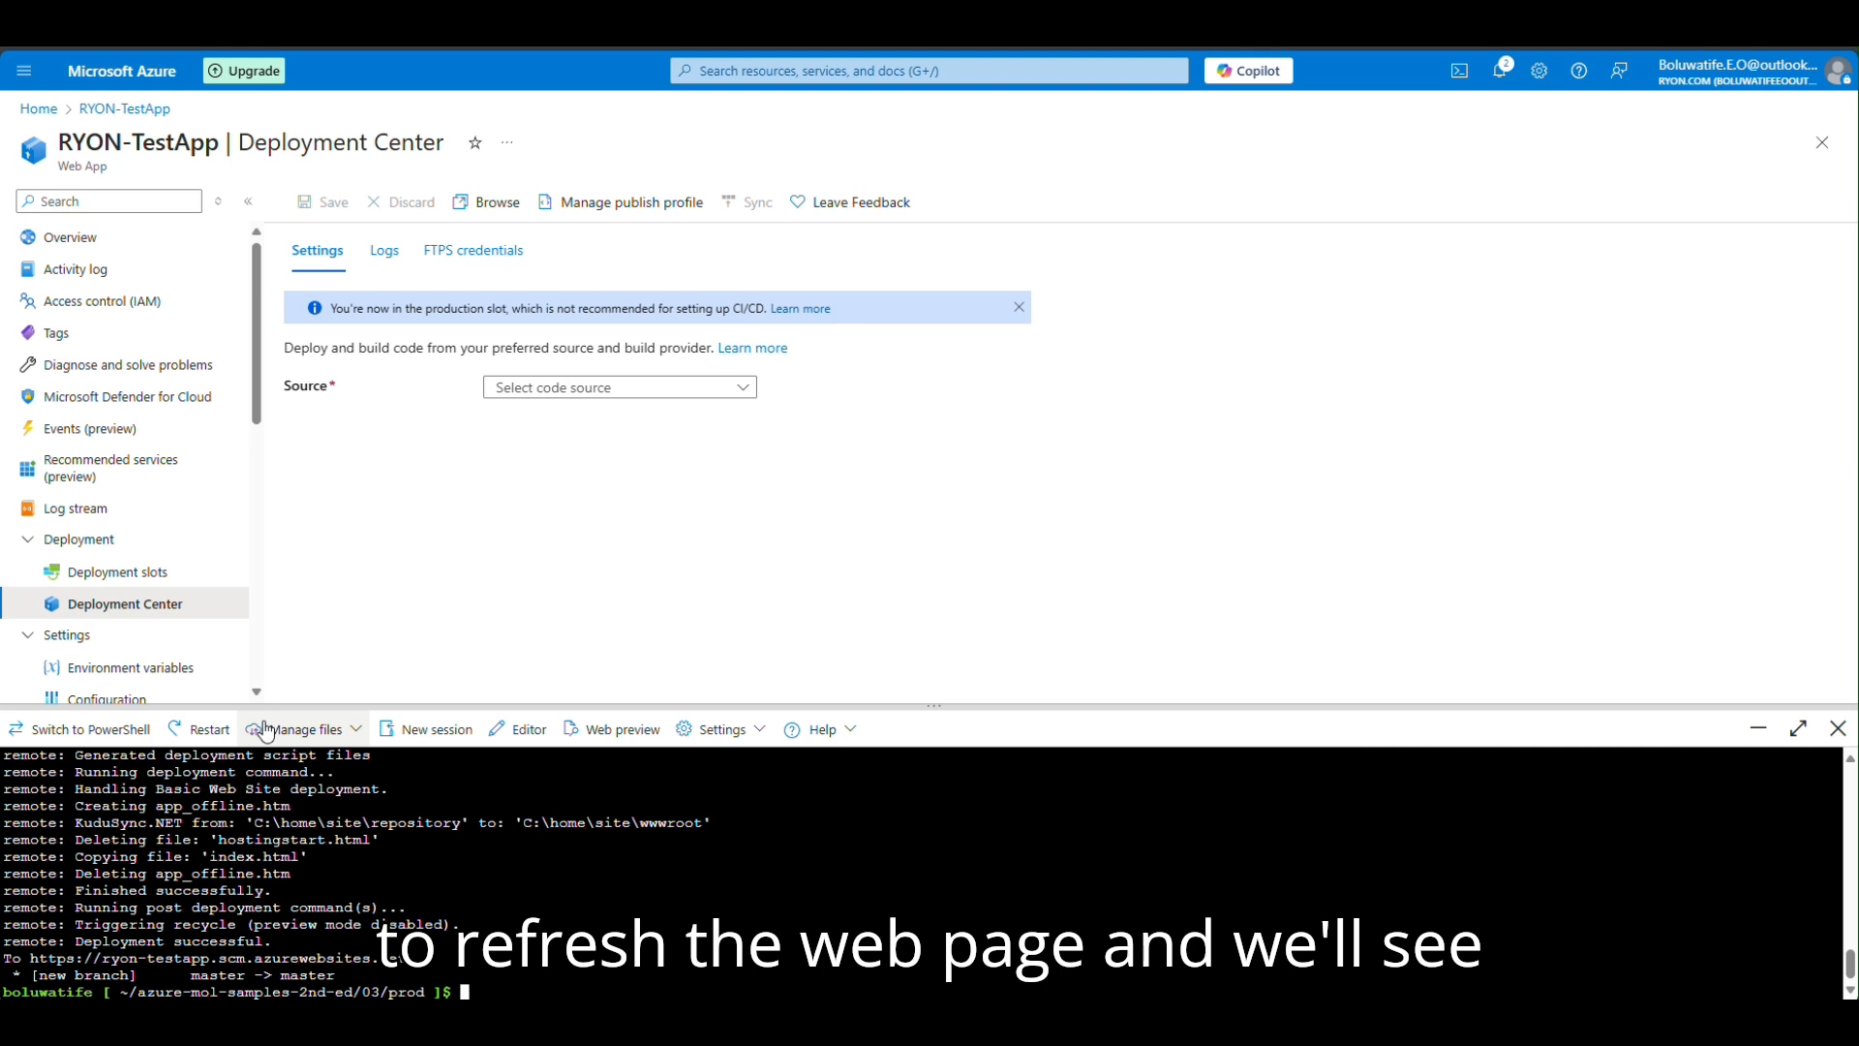
Step: Browse the deployed site through RYON-TestApp's default domain, and return to the portal's deployment logs with Cloud Shell minimized
{"action": "mouse_move", "coordinate": [3, 354]}
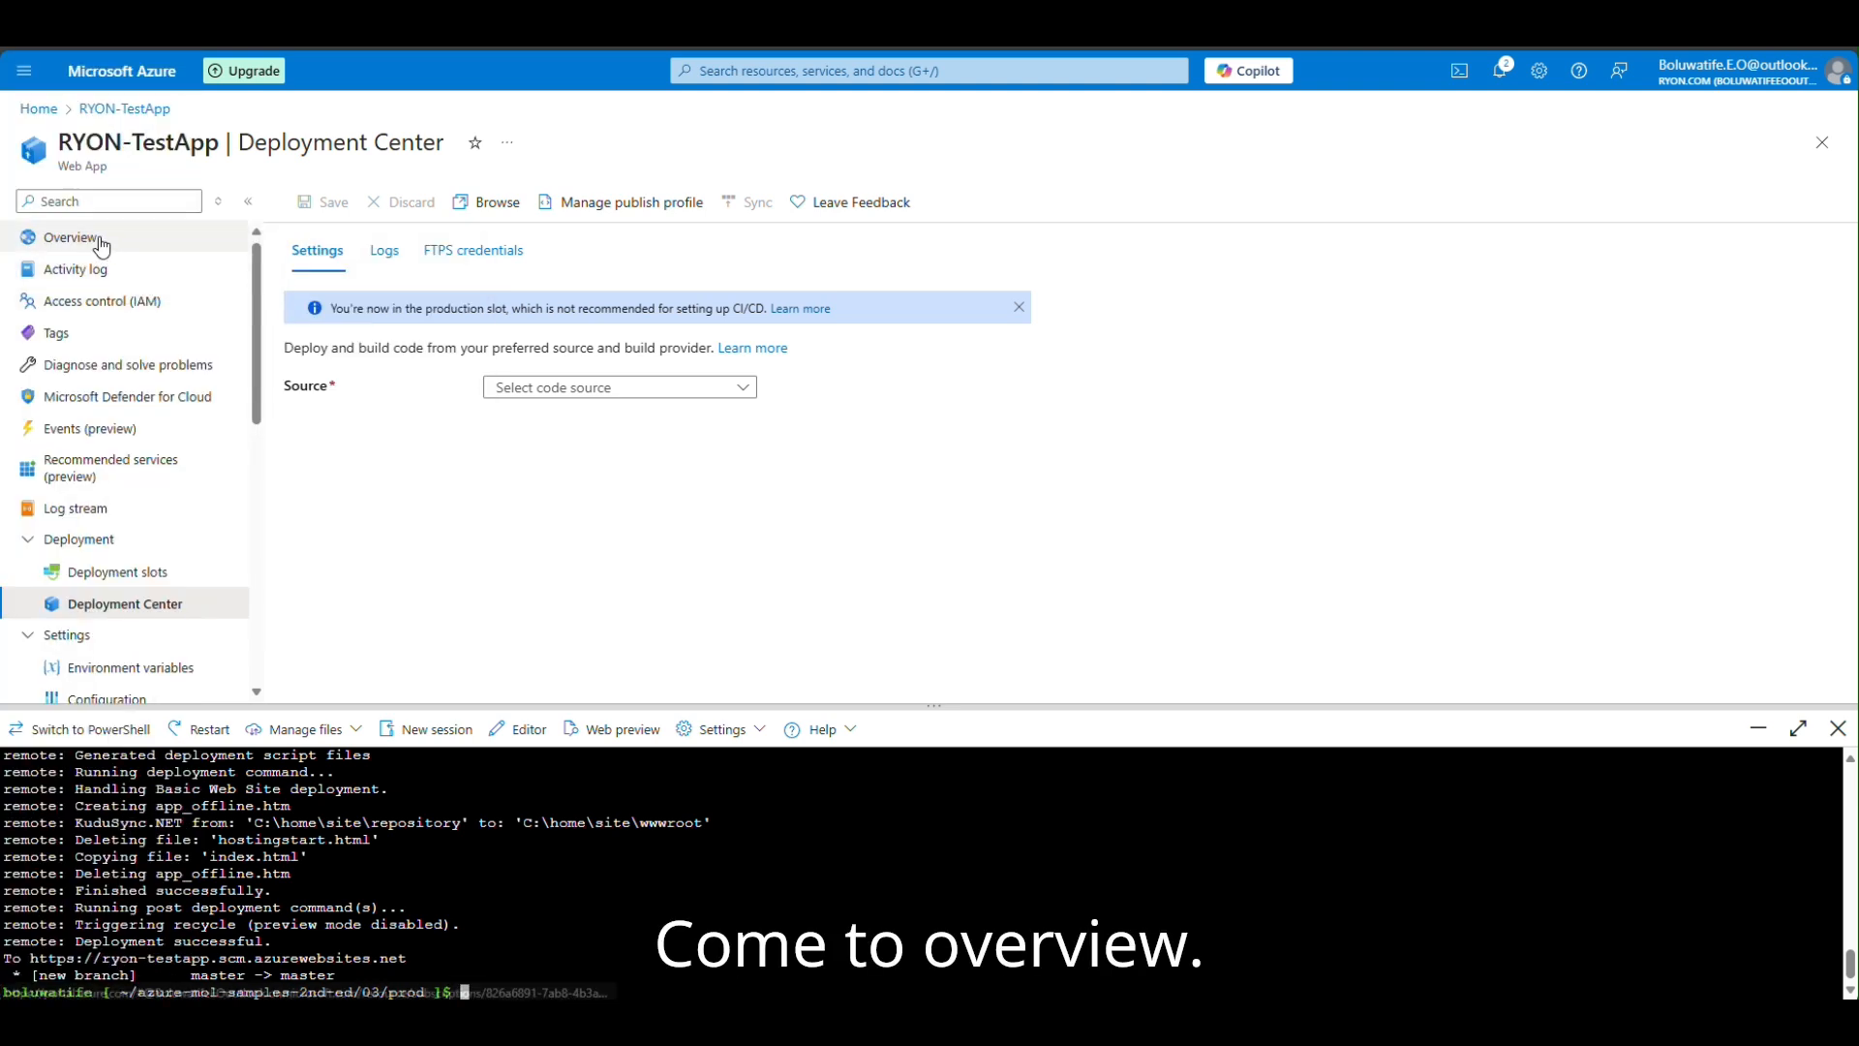
{"action": "left_click", "coordinate": [101, 242]}
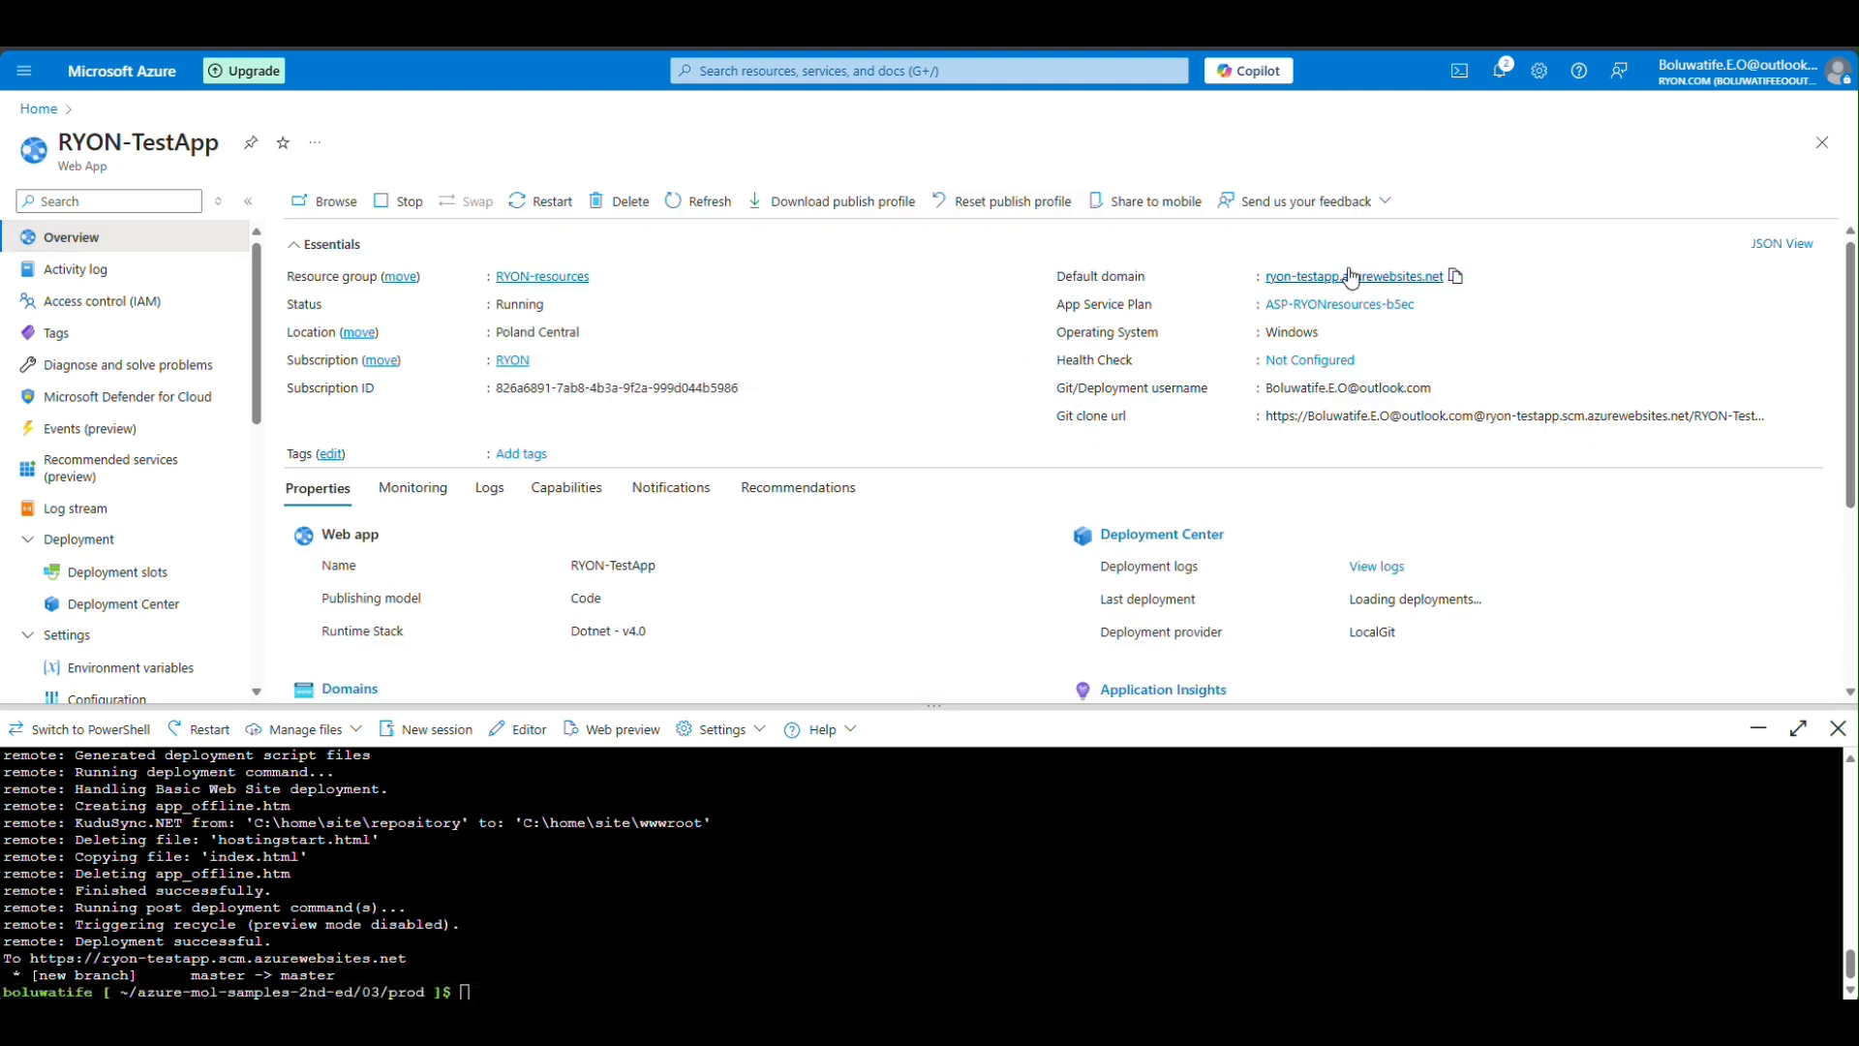
{"action": "left_click", "coordinate": [1368, 281]}
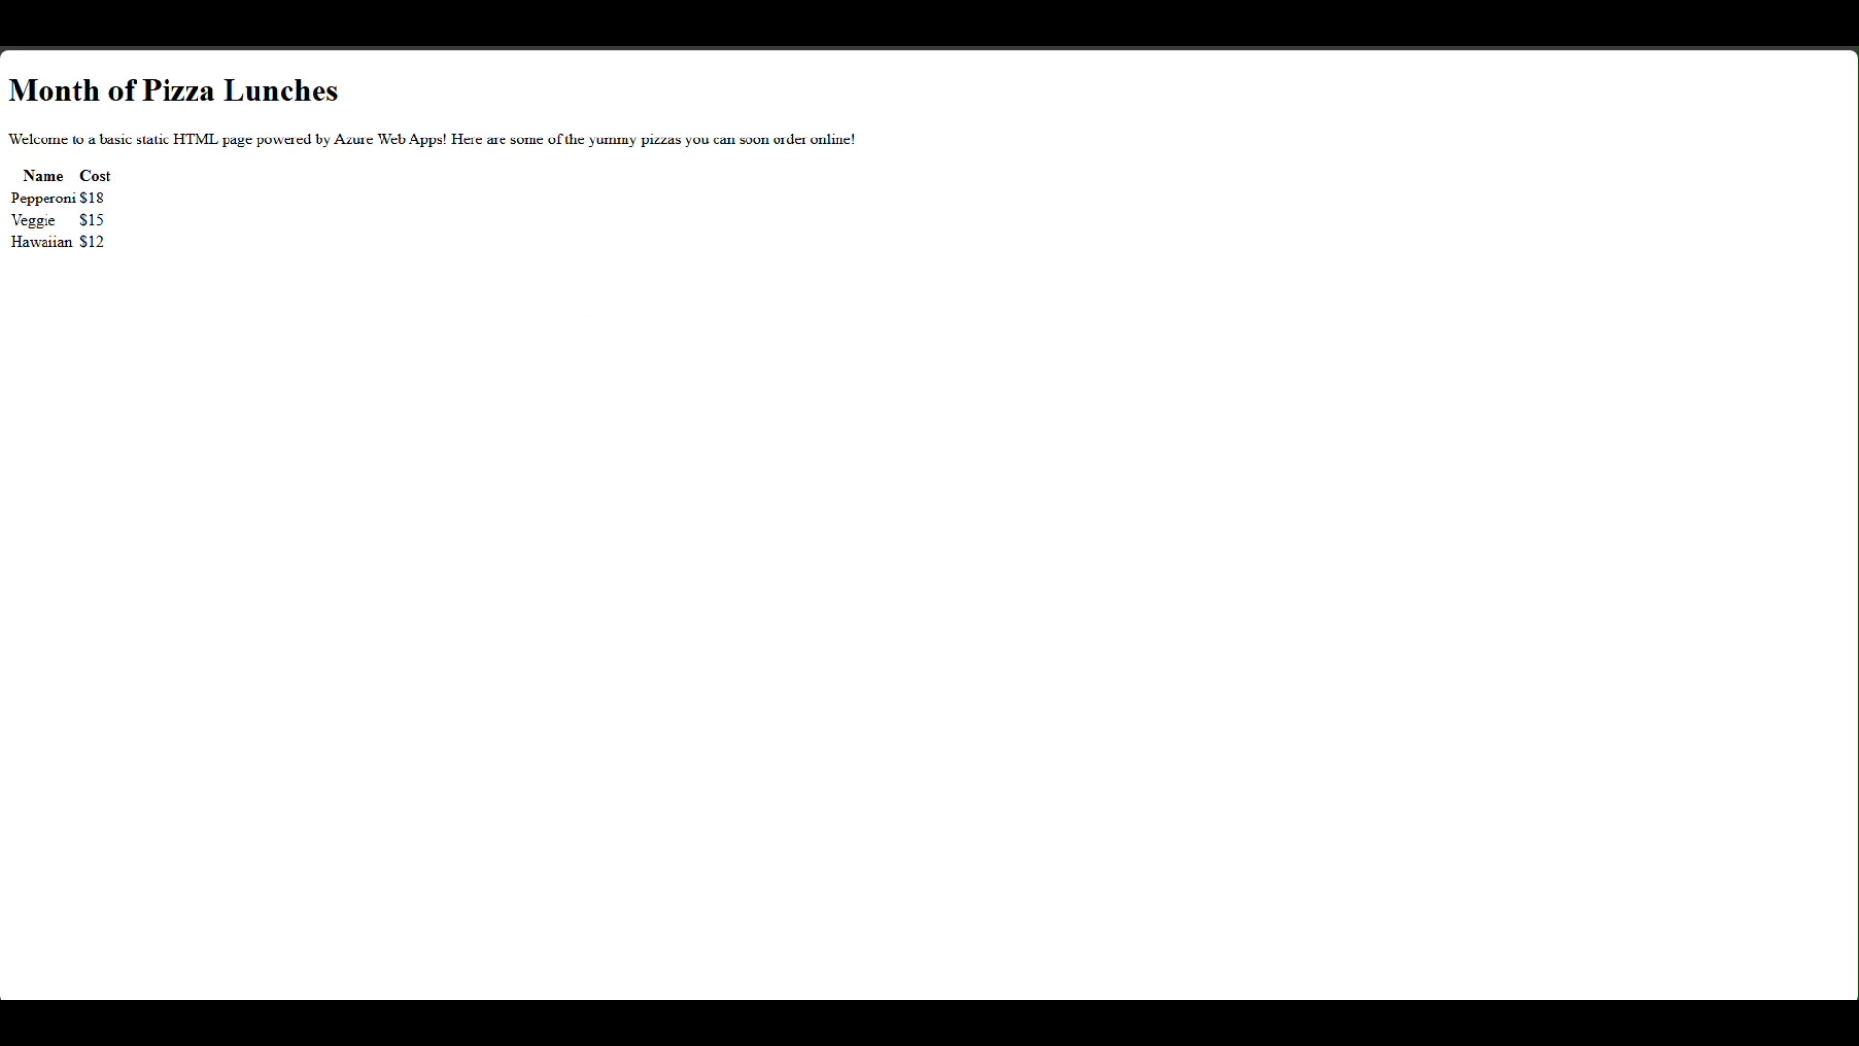
{"action": "left_click", "coordinate": [786, 13]}
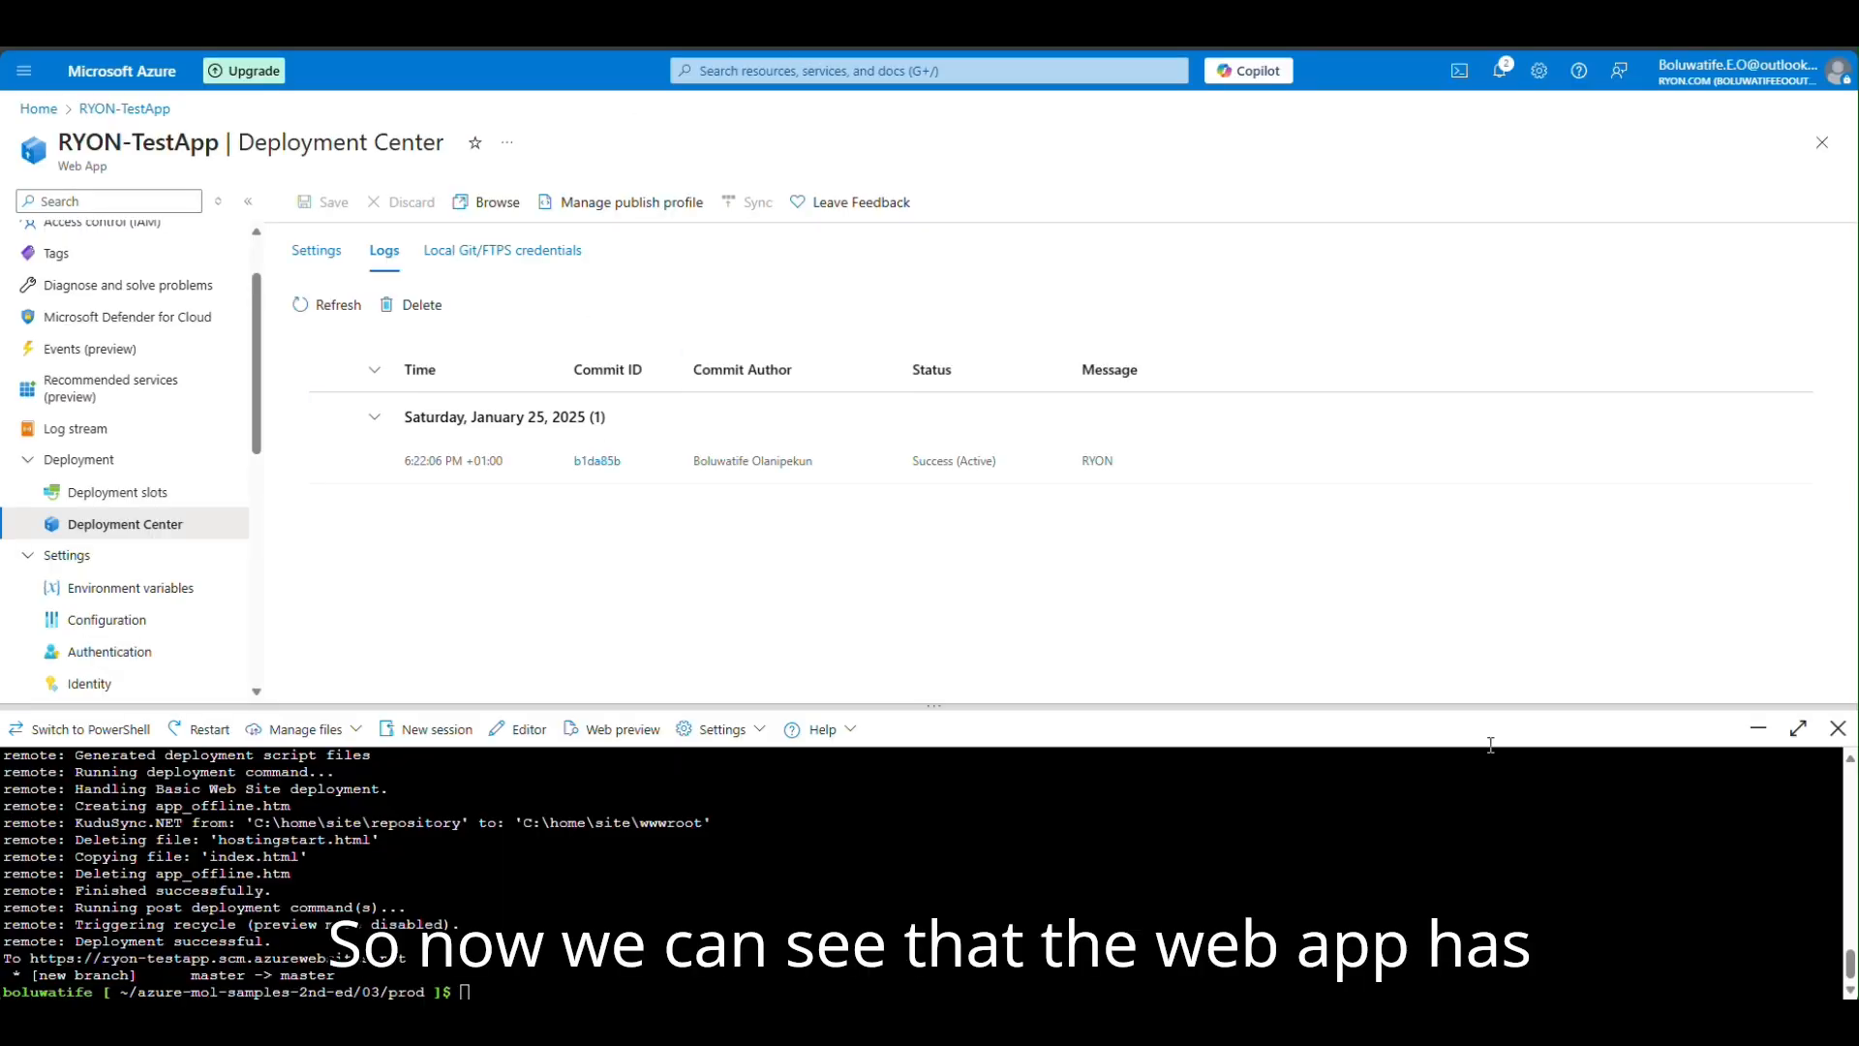
{"action": "left_click", "coordinate": [1758, 728]}
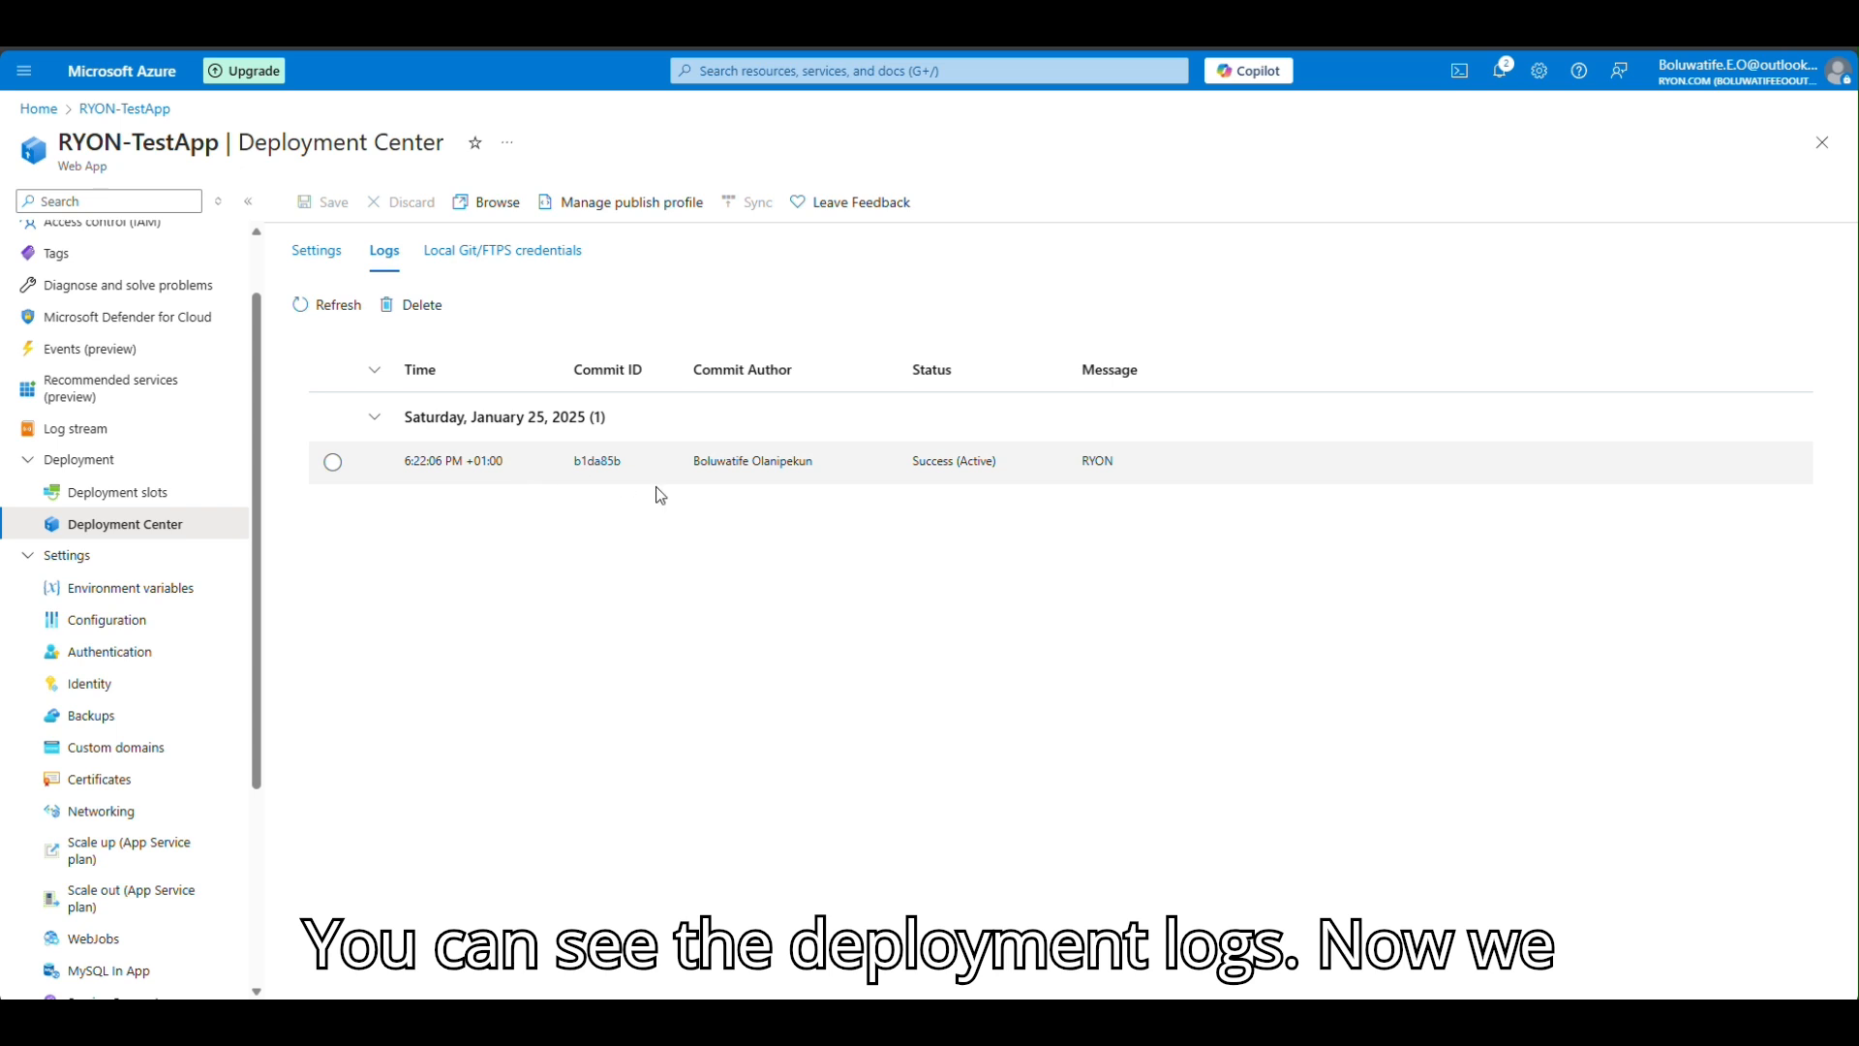
Step: Show all applications in the app registrations of the Ryon.com tenant
{"action": "left_click", "coordinate": [588, 269]}
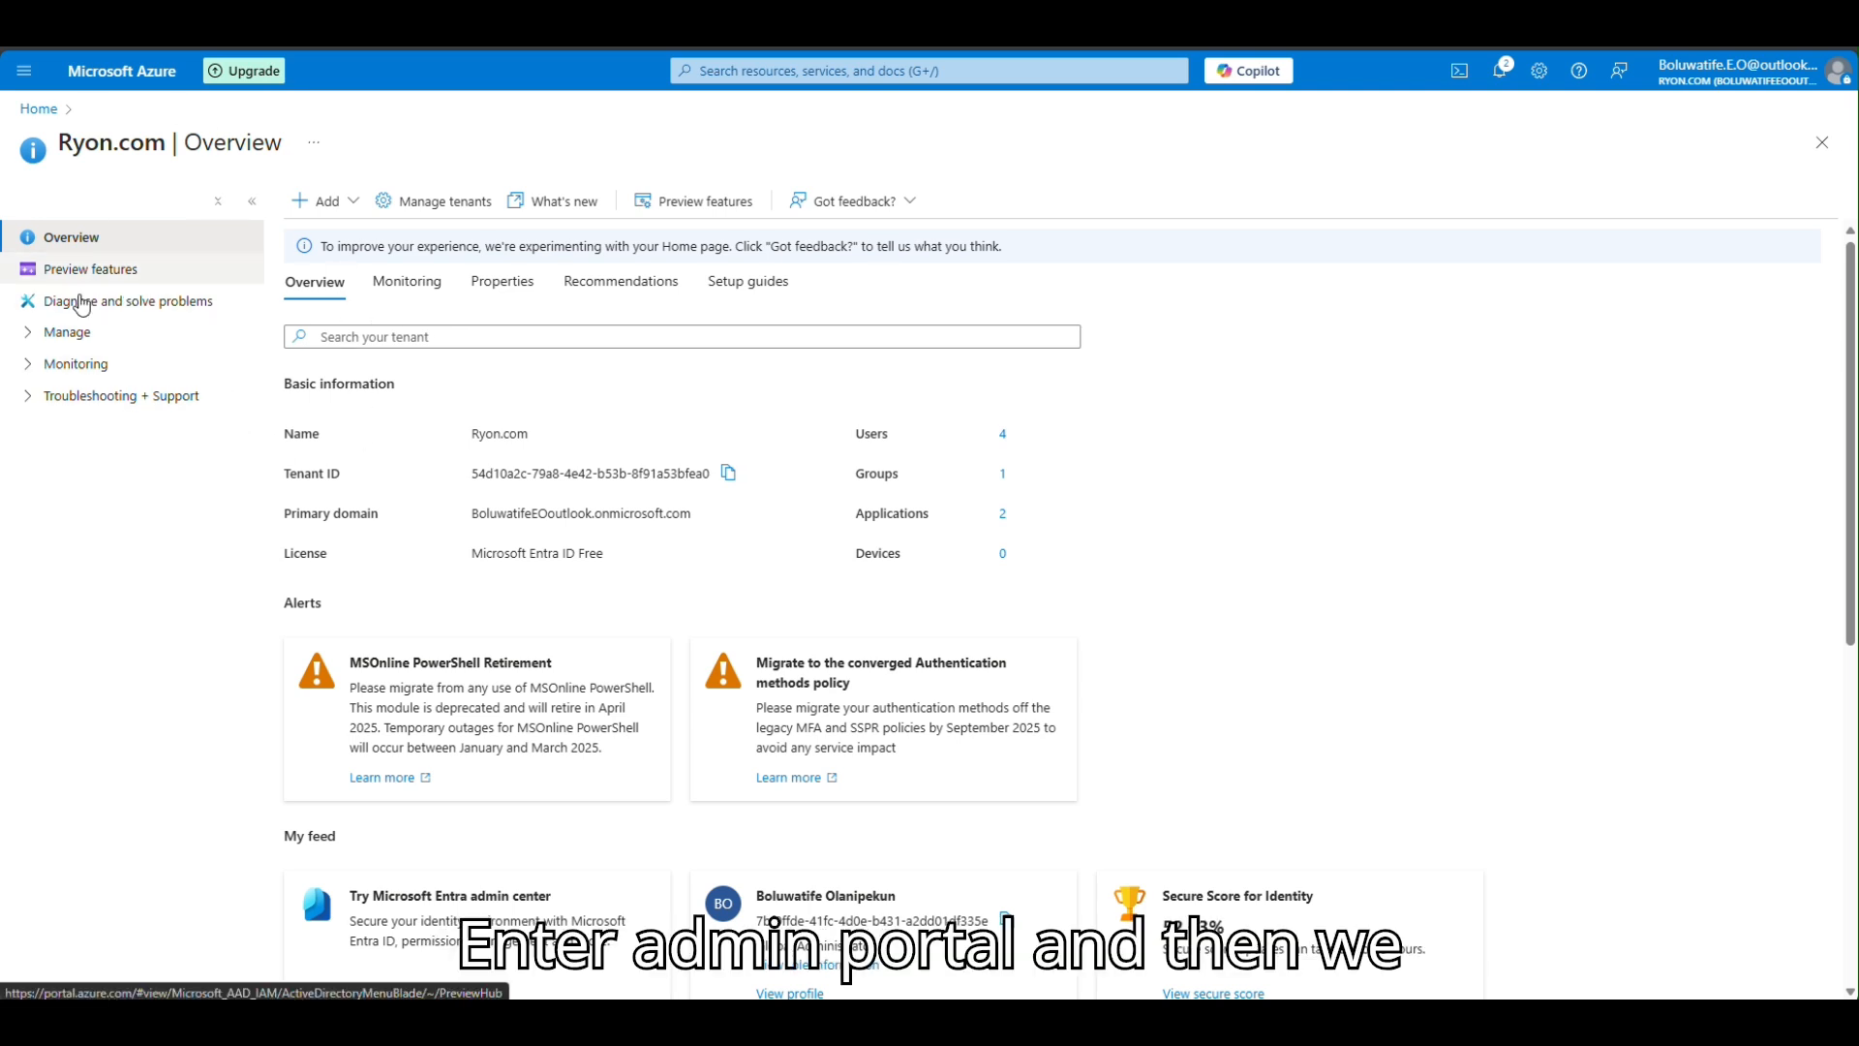
{"action": "left_click", "coordinate": [31, 332]}
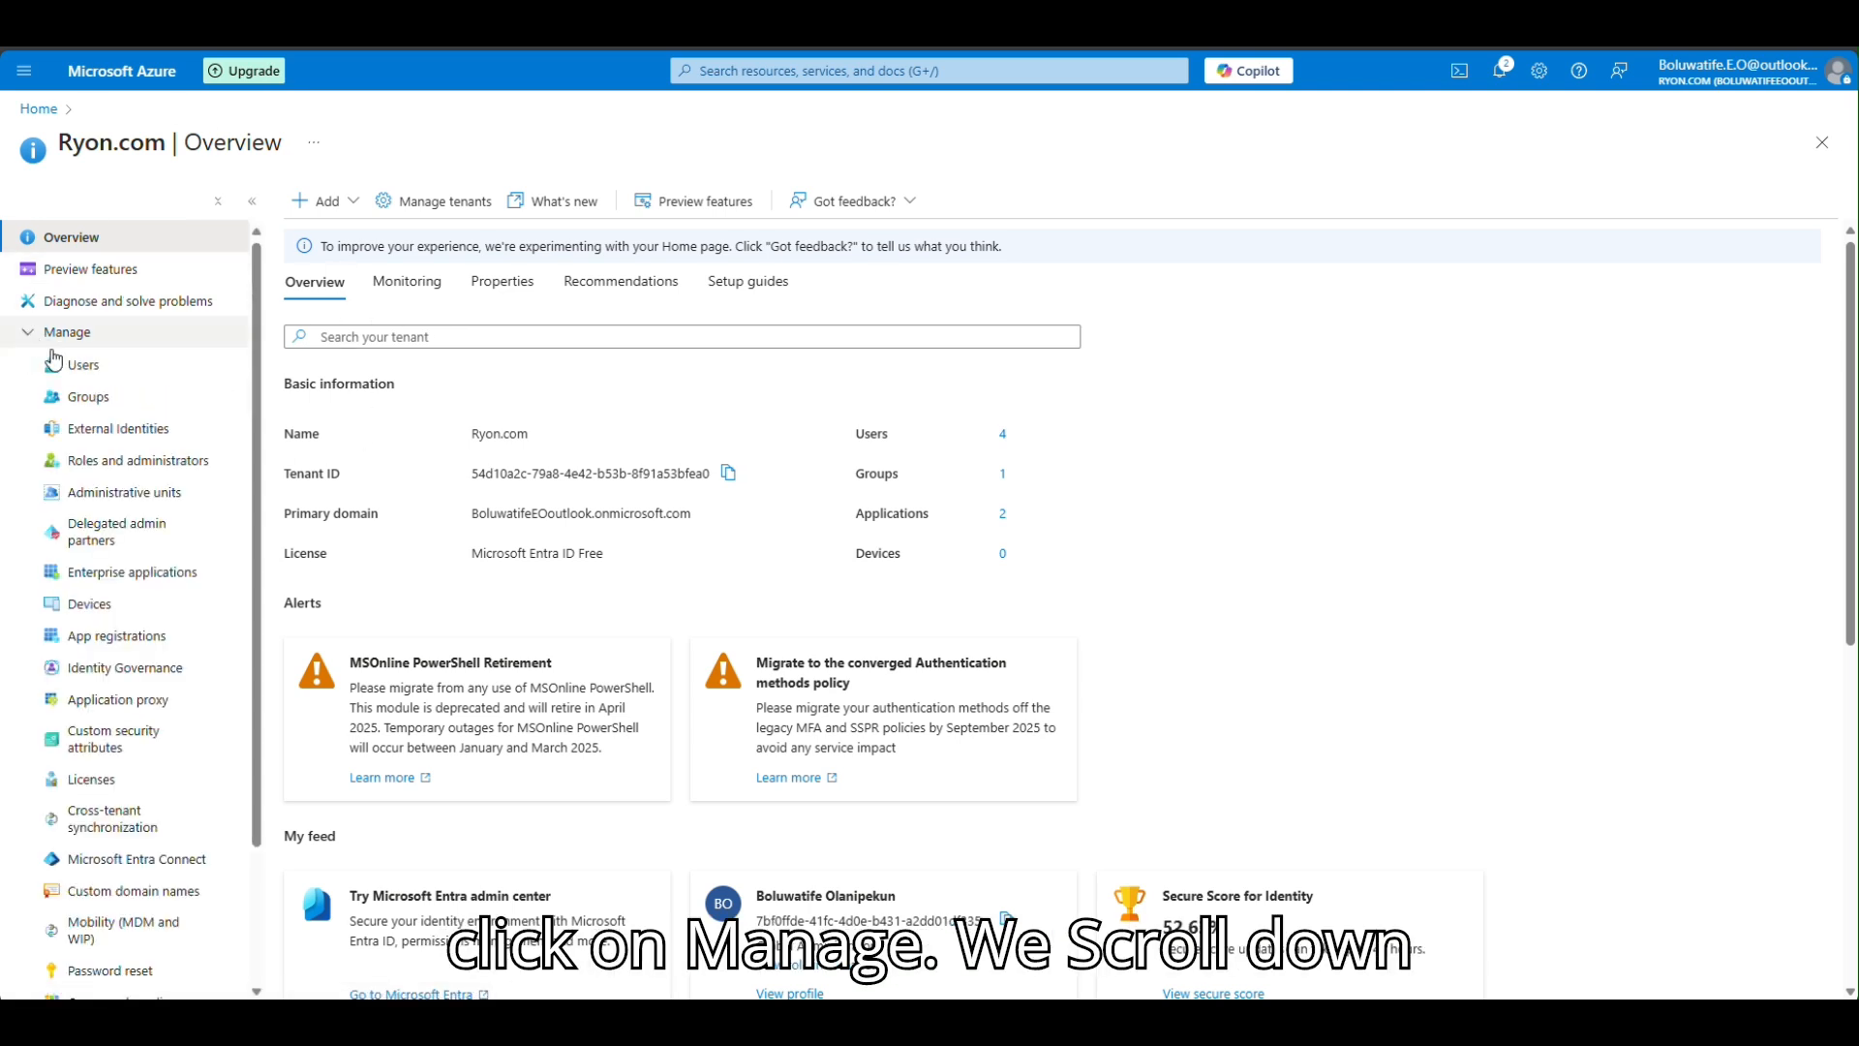
{"action": "left_click", "coordinate": [135, 635]}
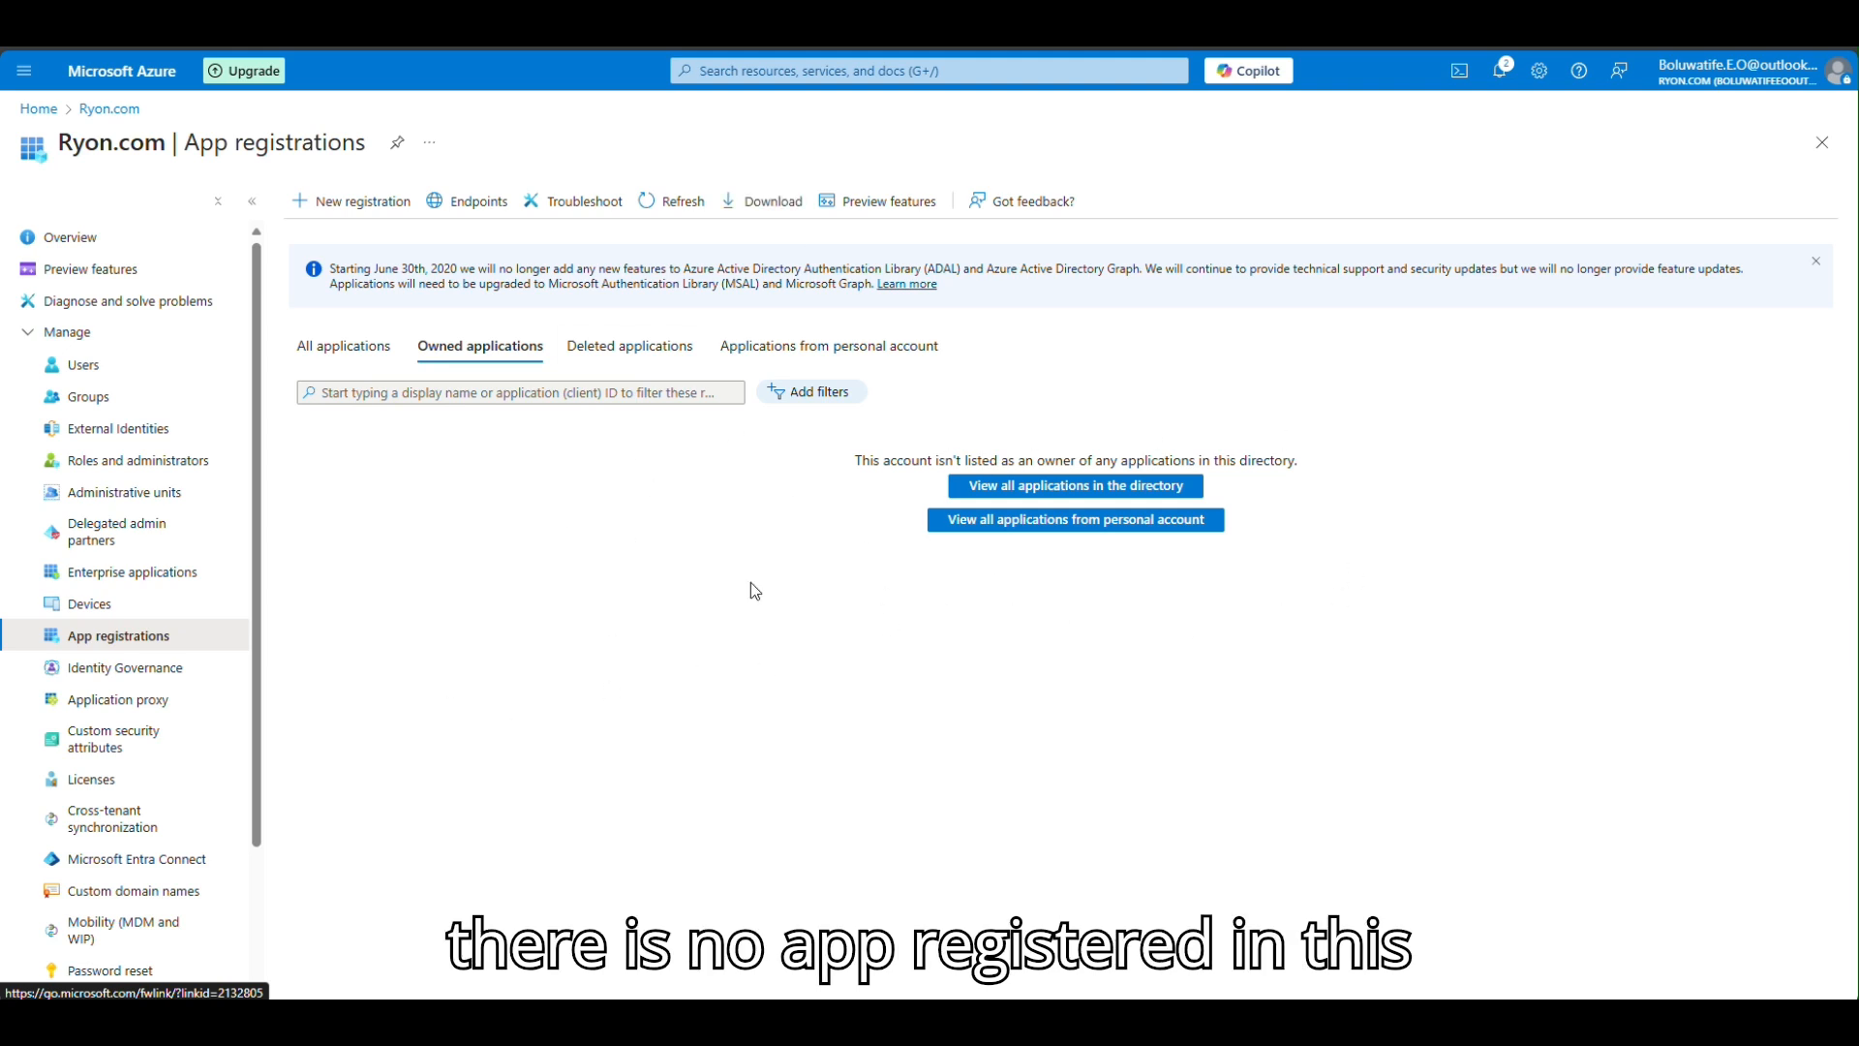
{"action": "left_click", "coordinate": [324, 356]}
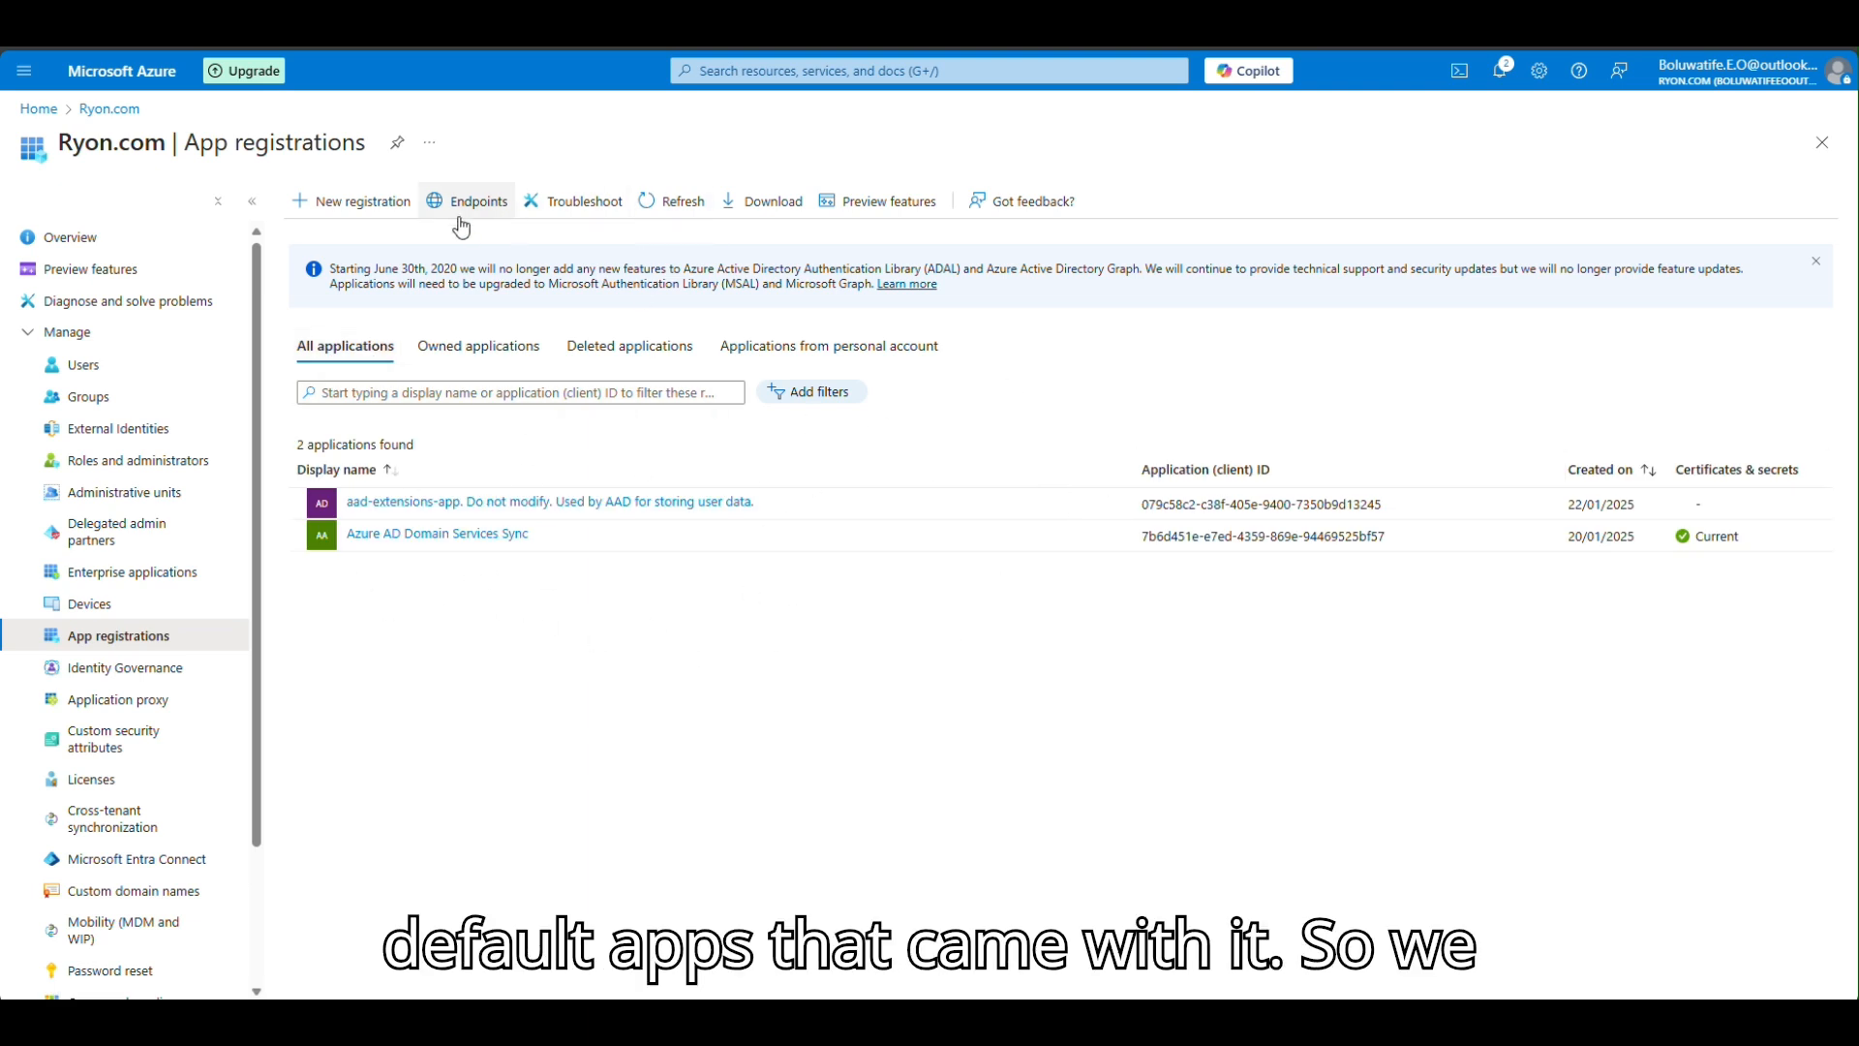
Step: Start a new application registration in the Ryon.com tenant and set its display name to RYON Pizza
{"action": "left_click", "coordinate": [354, 206]}
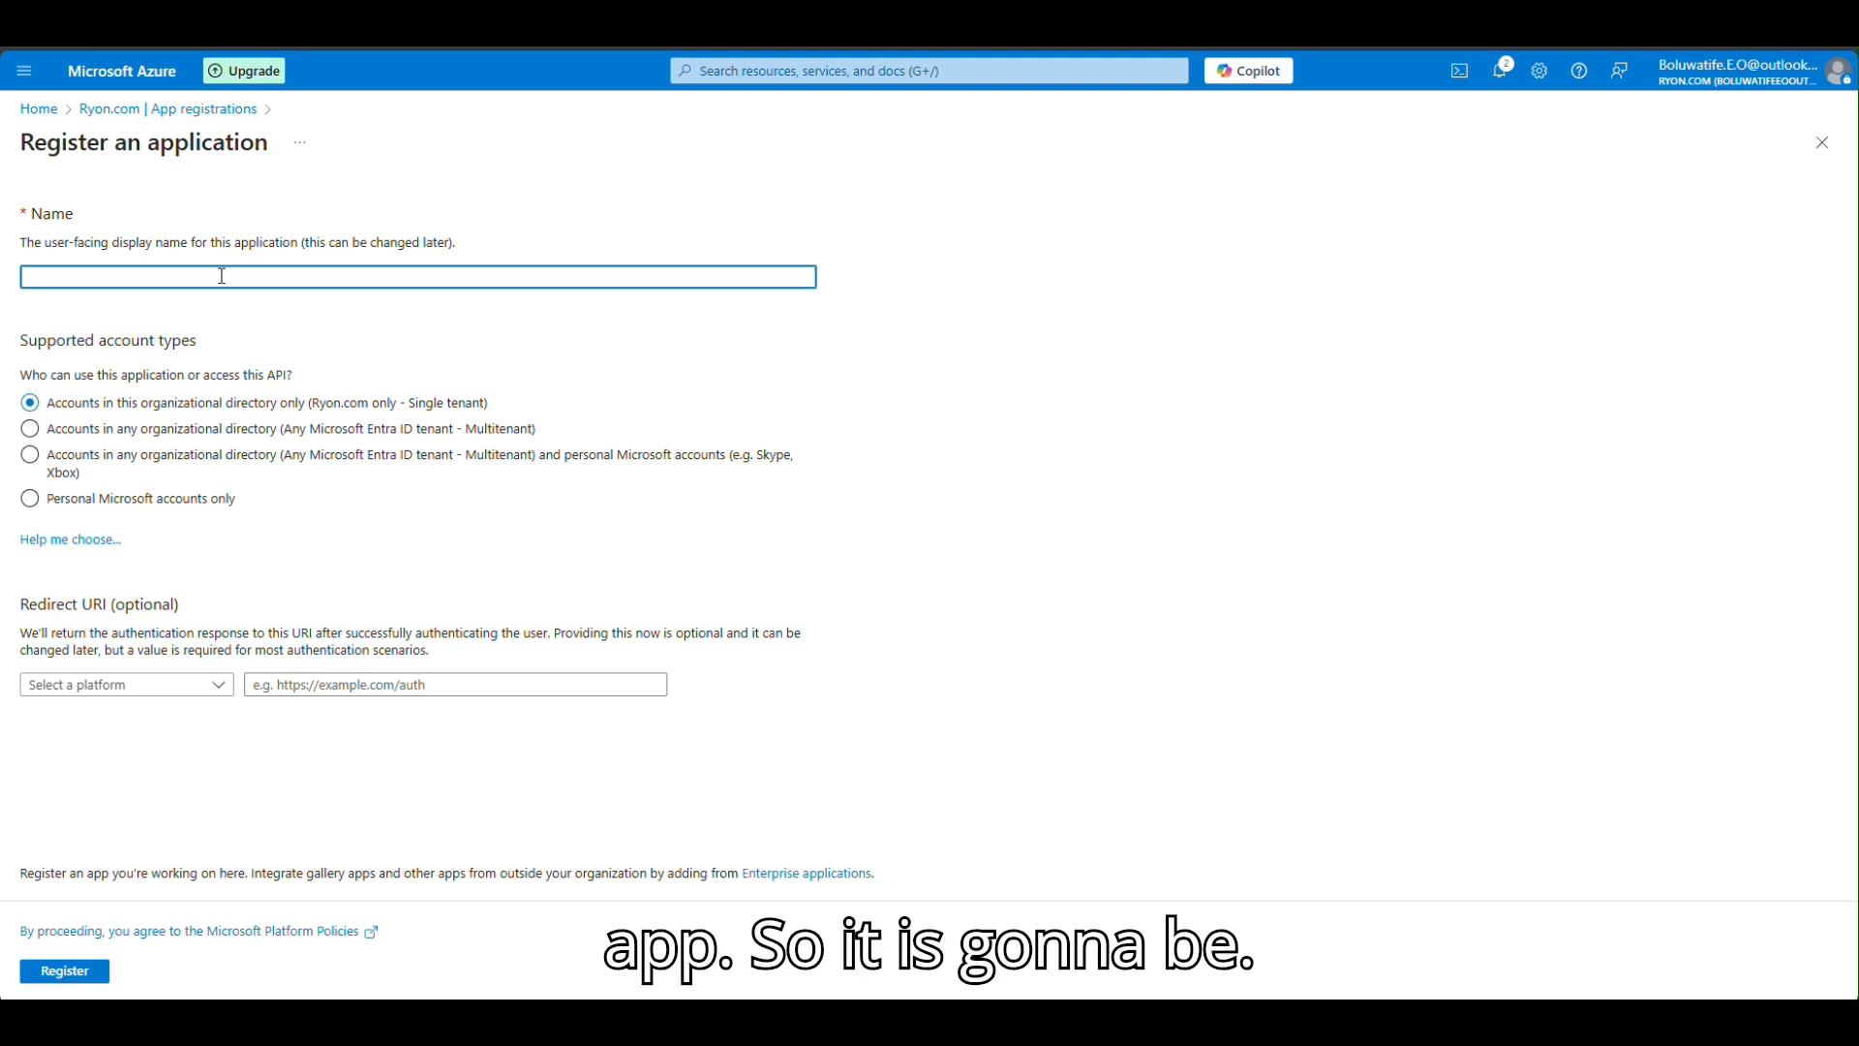
{"action": "type", "text": "RYO"}
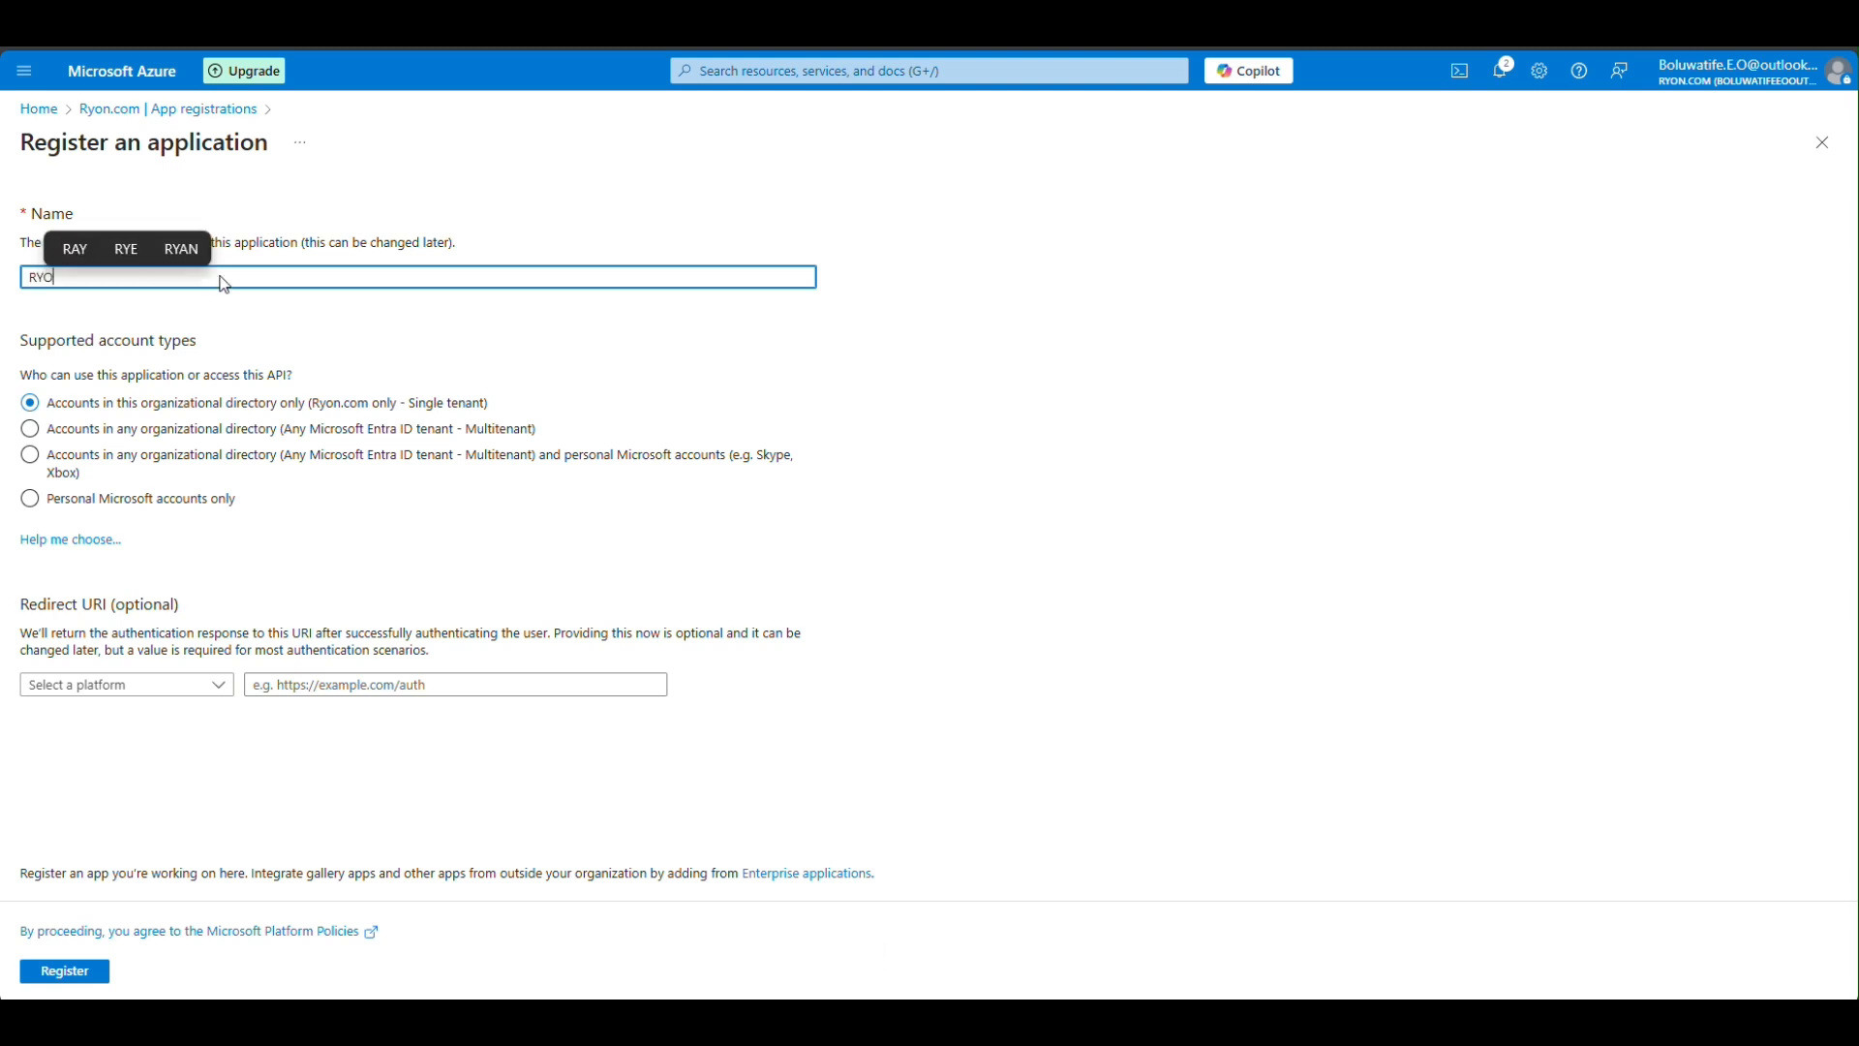
{"action": "type", "text": "N "}
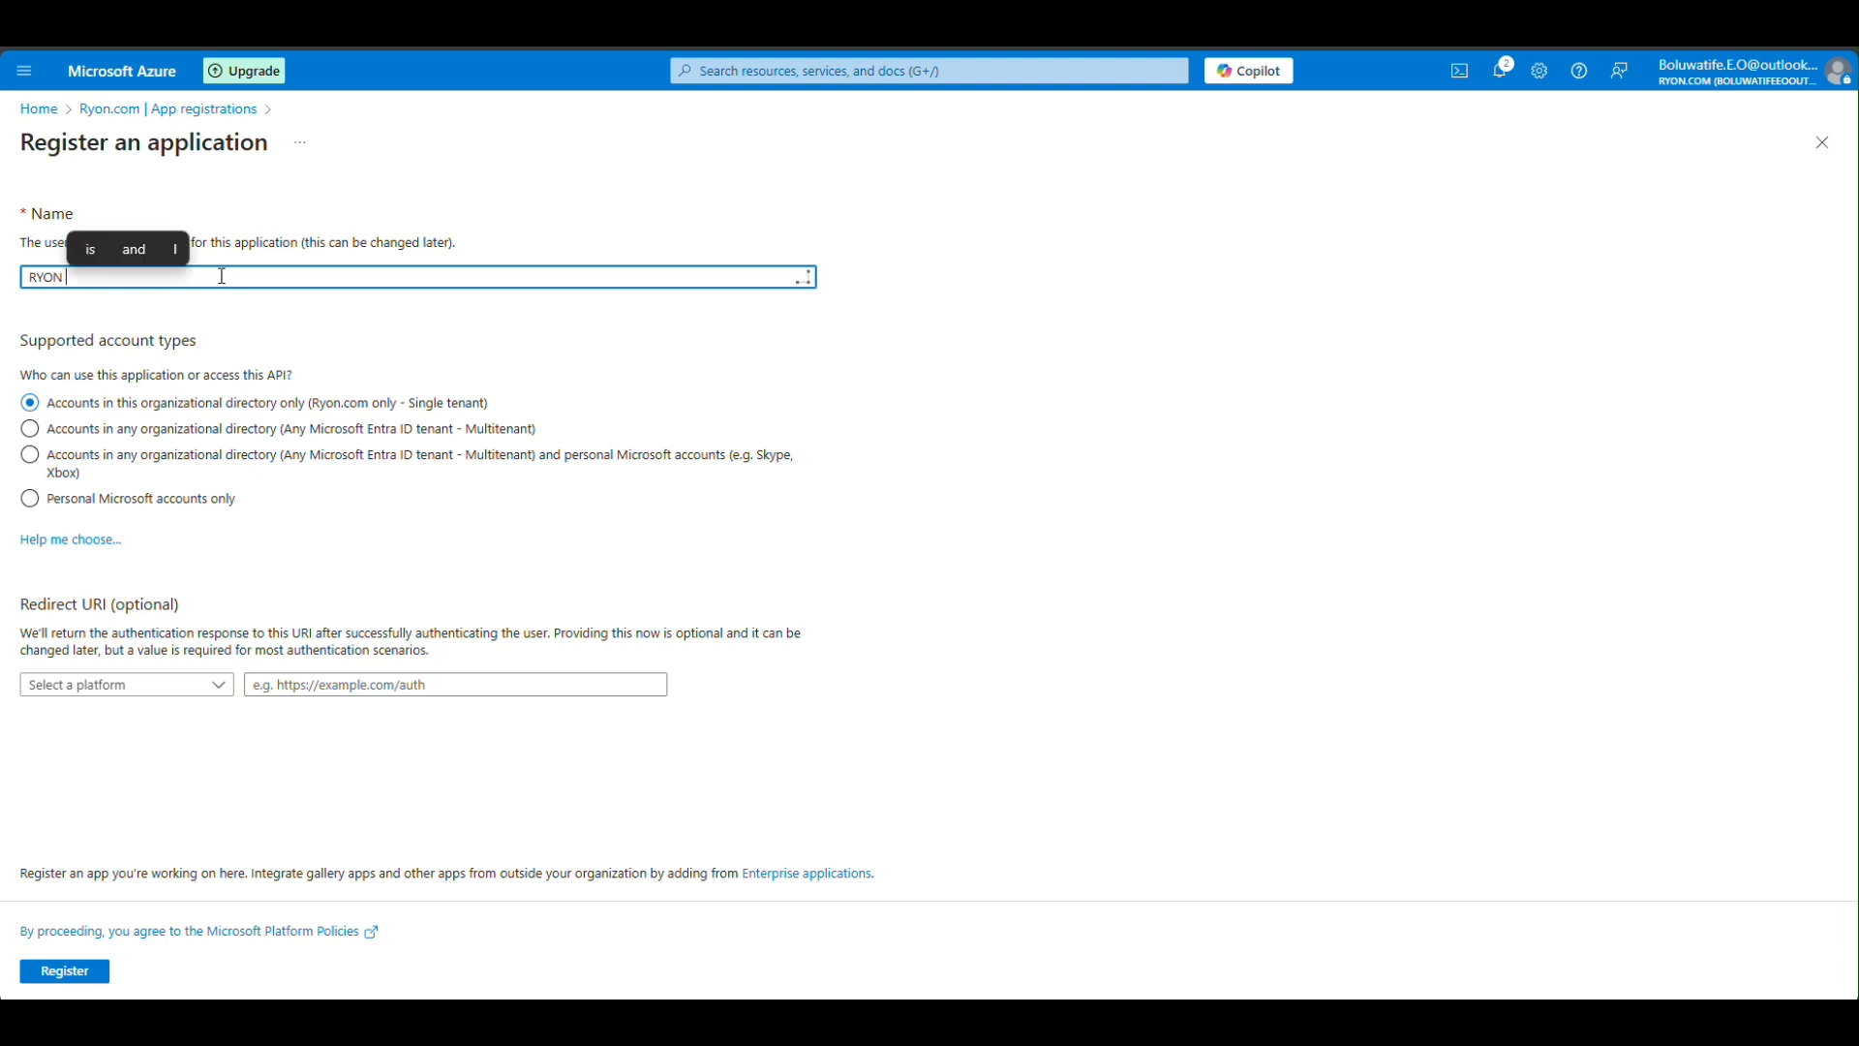
{"action": "type", "text": "Pizza"}
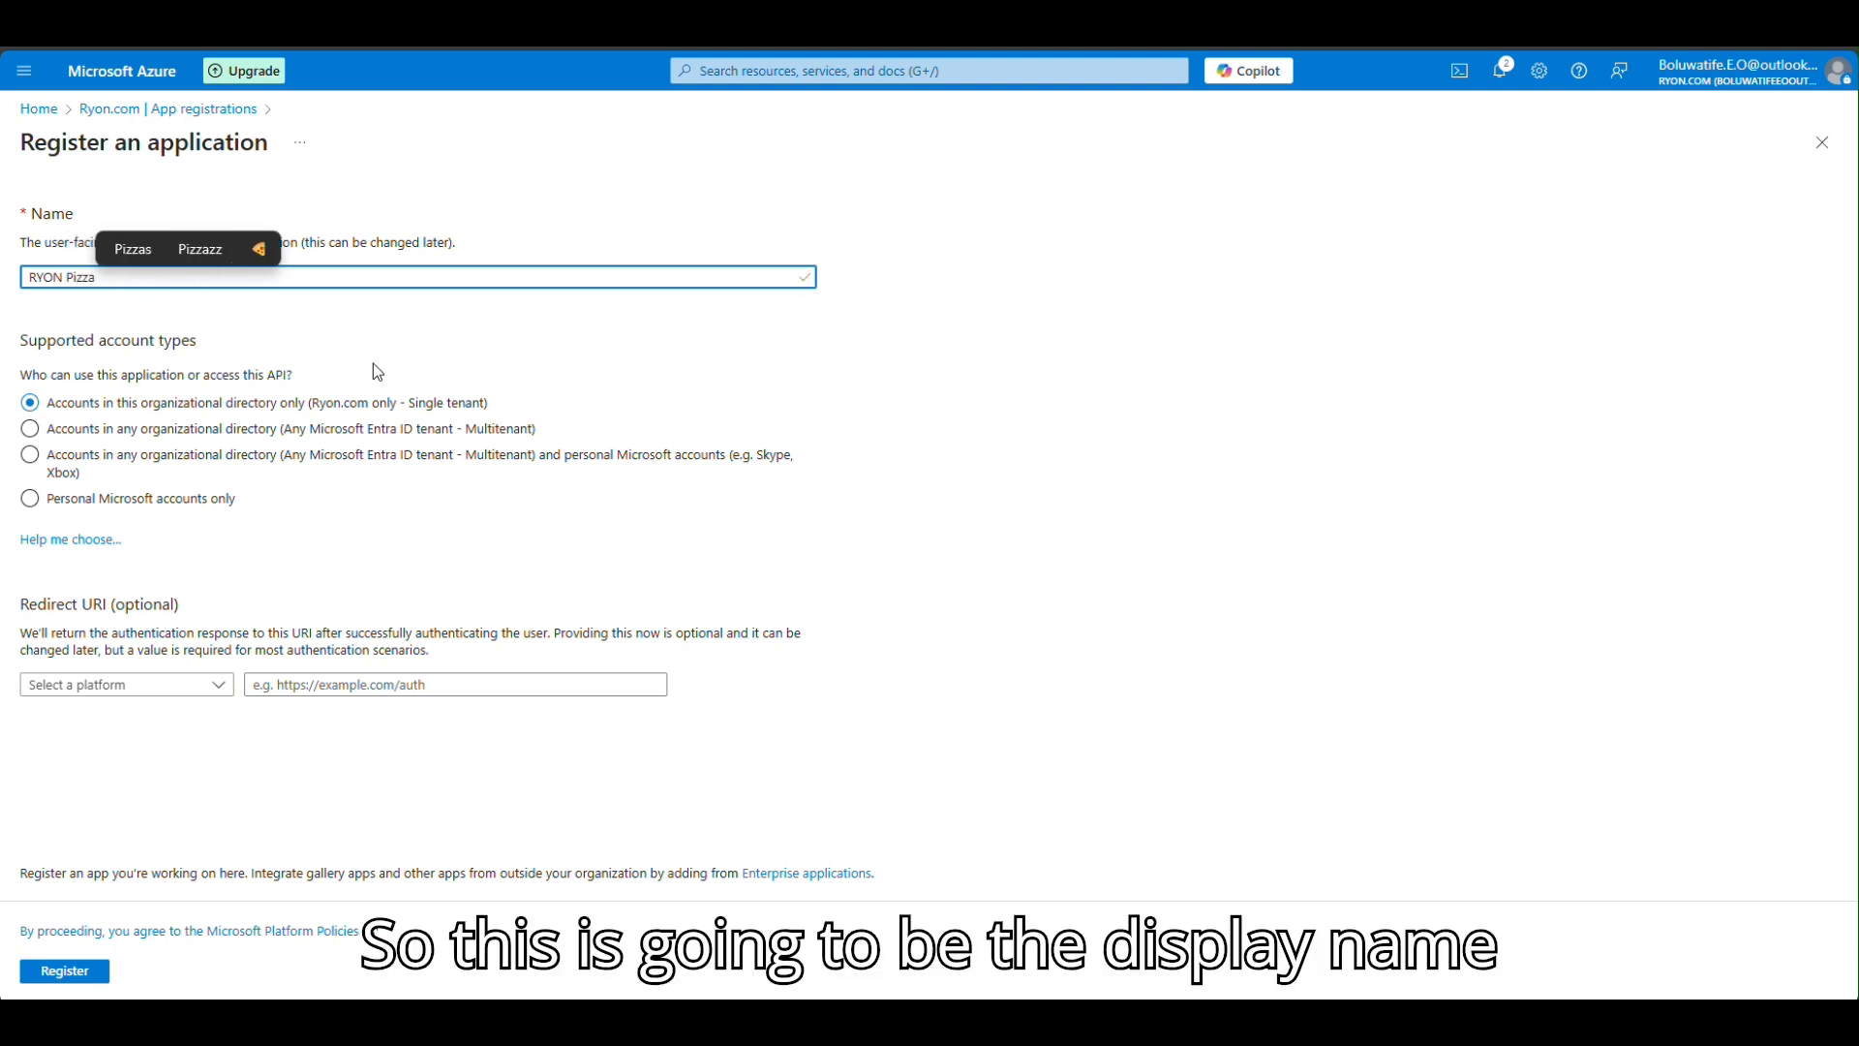
{"action": "left_click", "coordinate": [729, 103]}
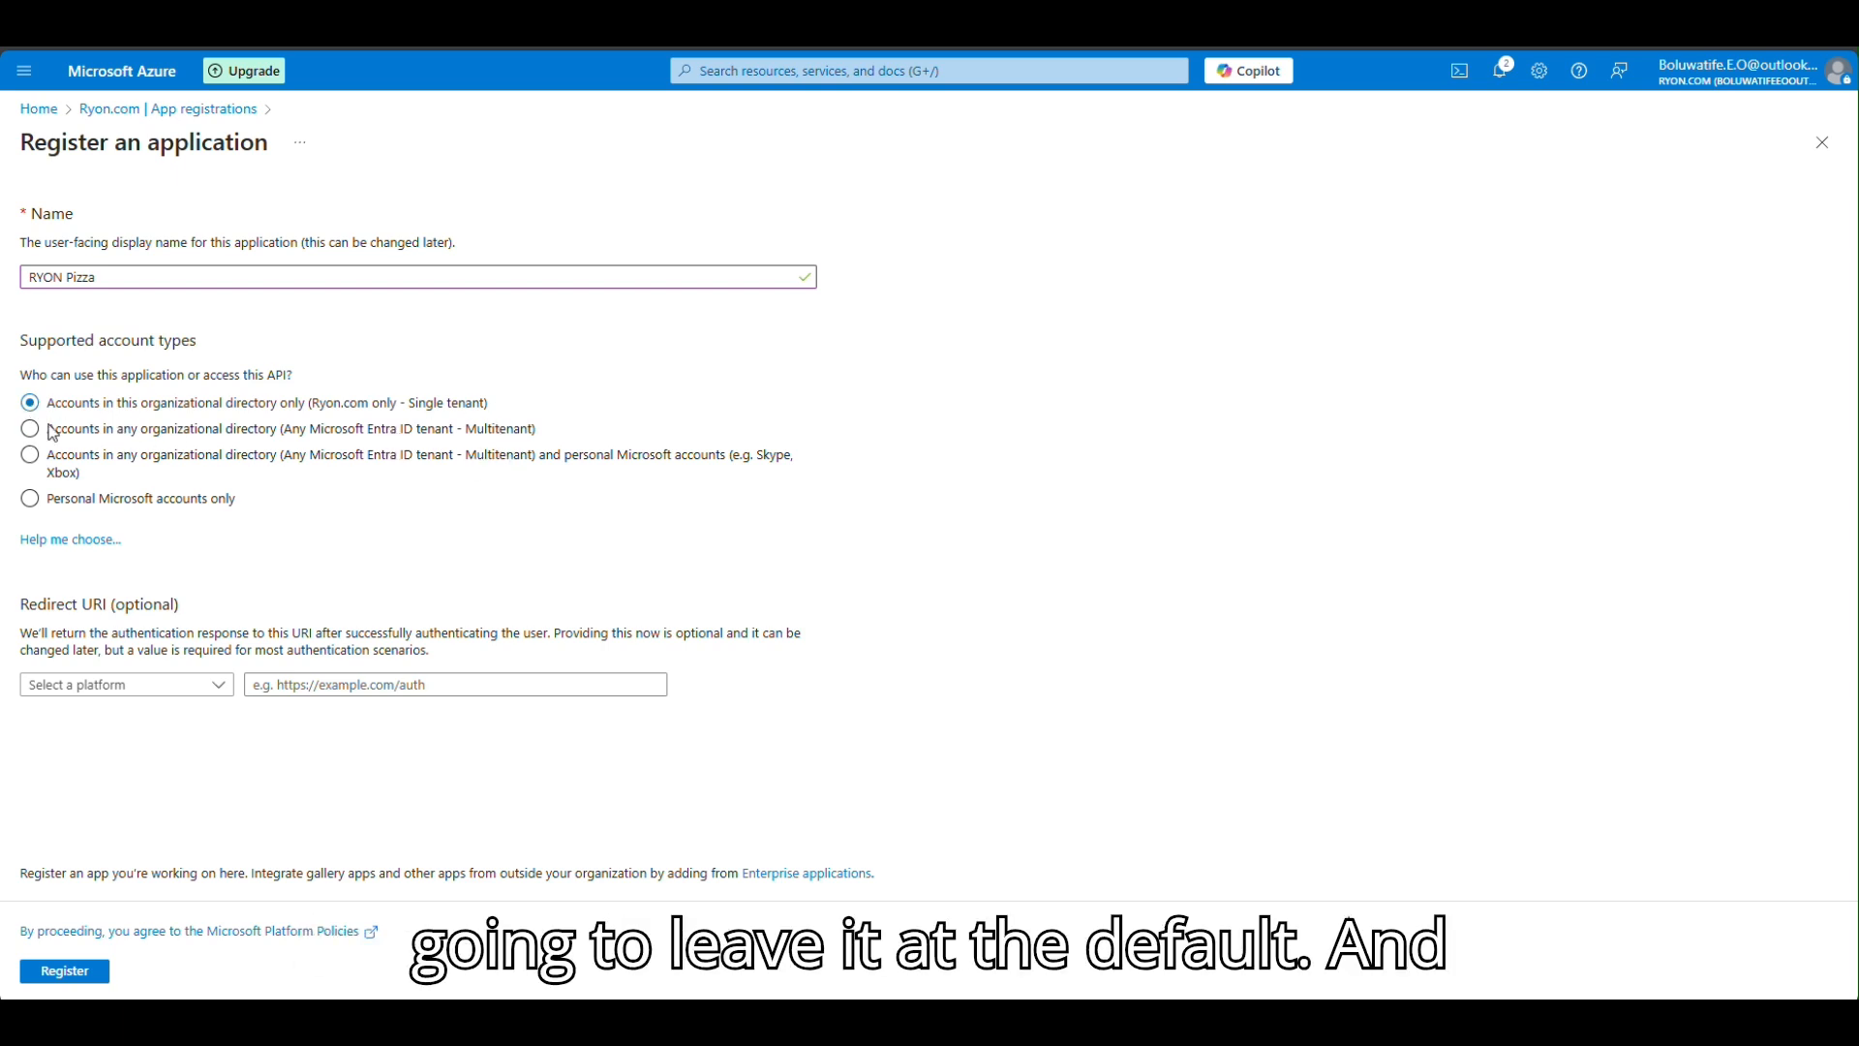
{"action": "left_click", "coordinate": [221, 685]}
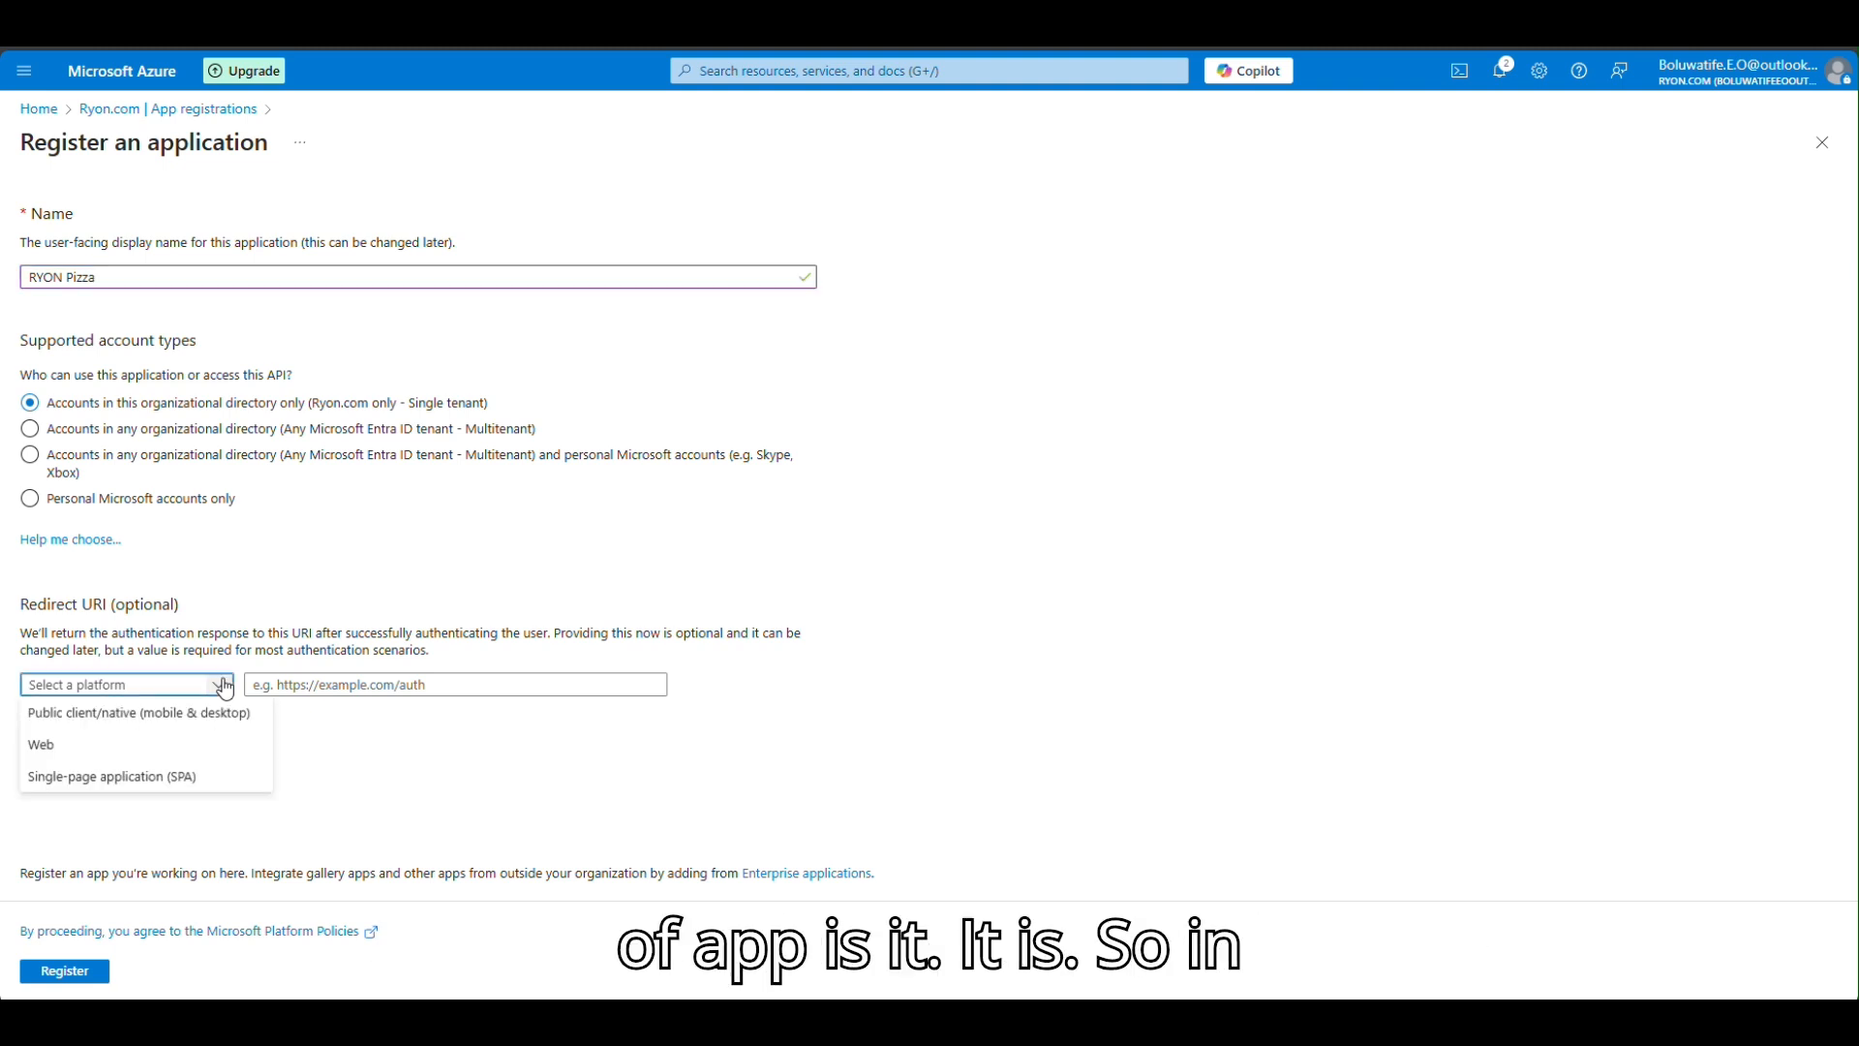
{"action": "left_click", "coordinate": [153, 755]}
{"action": "left_click", "coordinate": [620, 684]}
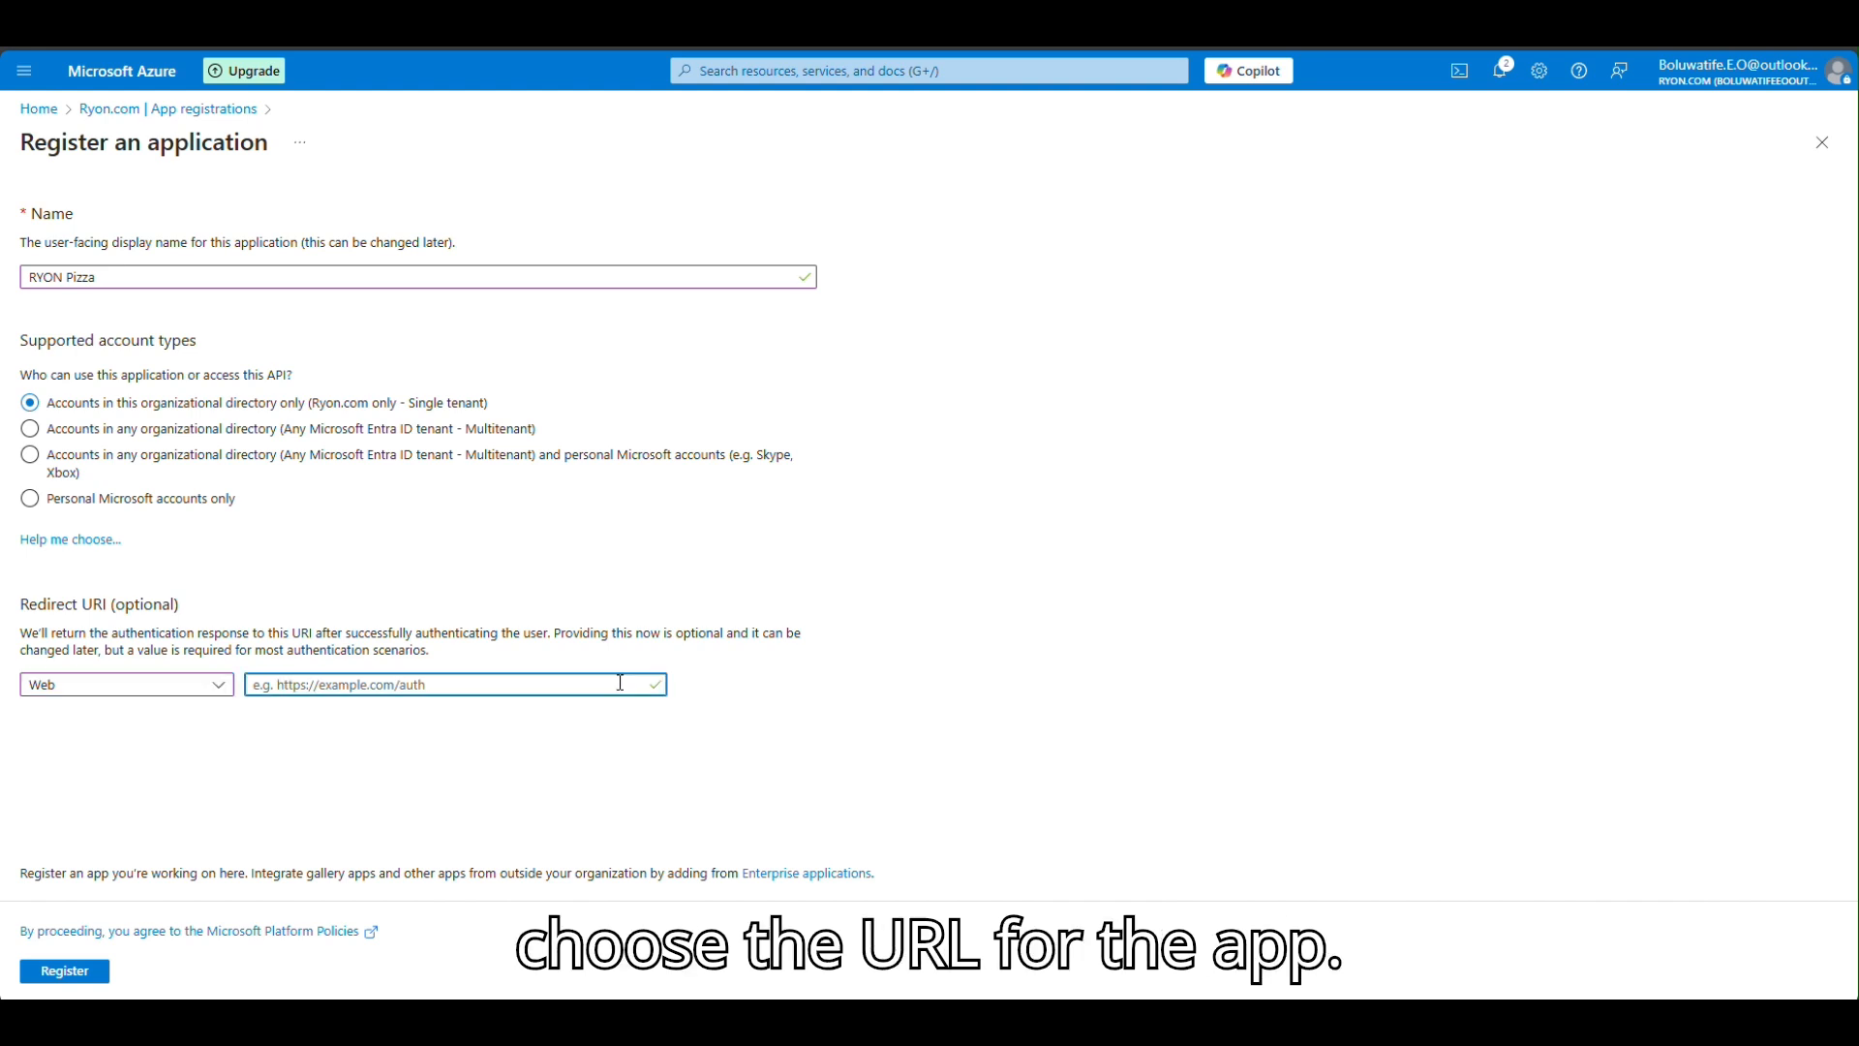
{"action": "left_click", "coordinate": [797, 49]}
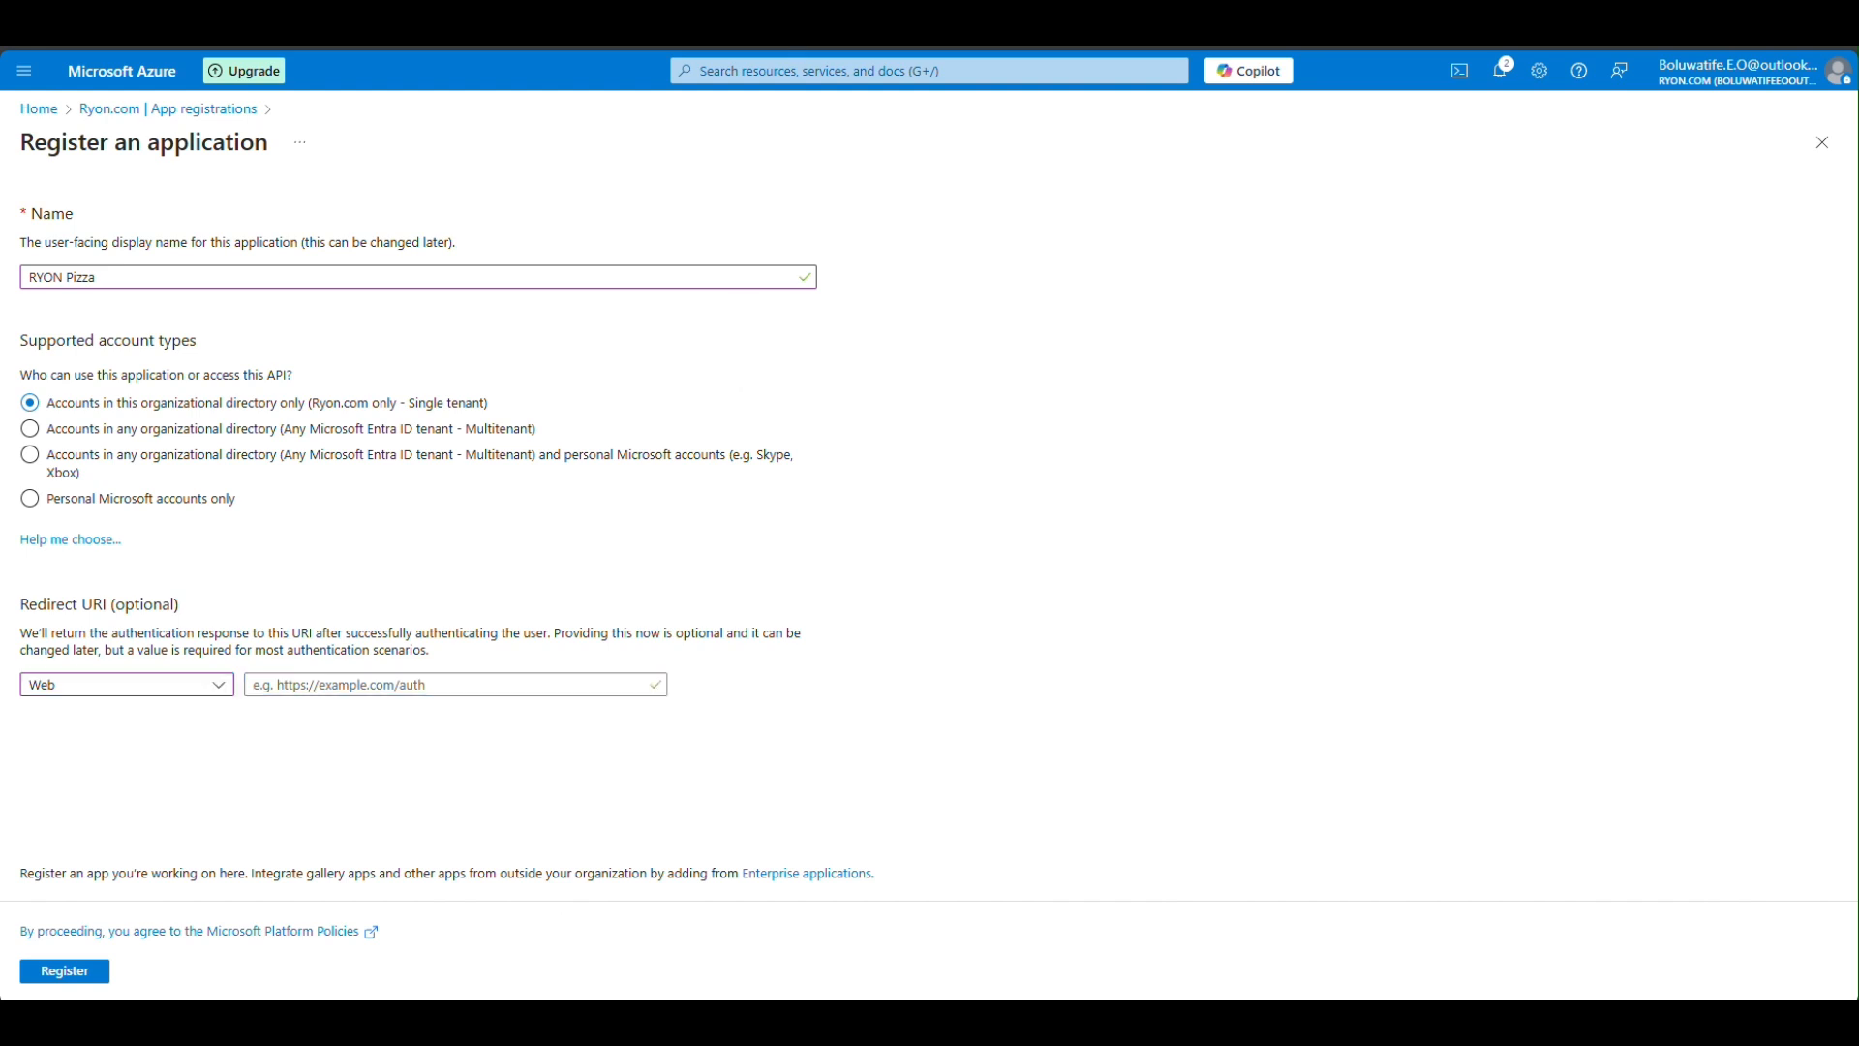
{"action": "left_click", "coordinate": [533, 686]}
{"action": "type", "text": "https://ryon-testapp.azurewebsites.net/"}
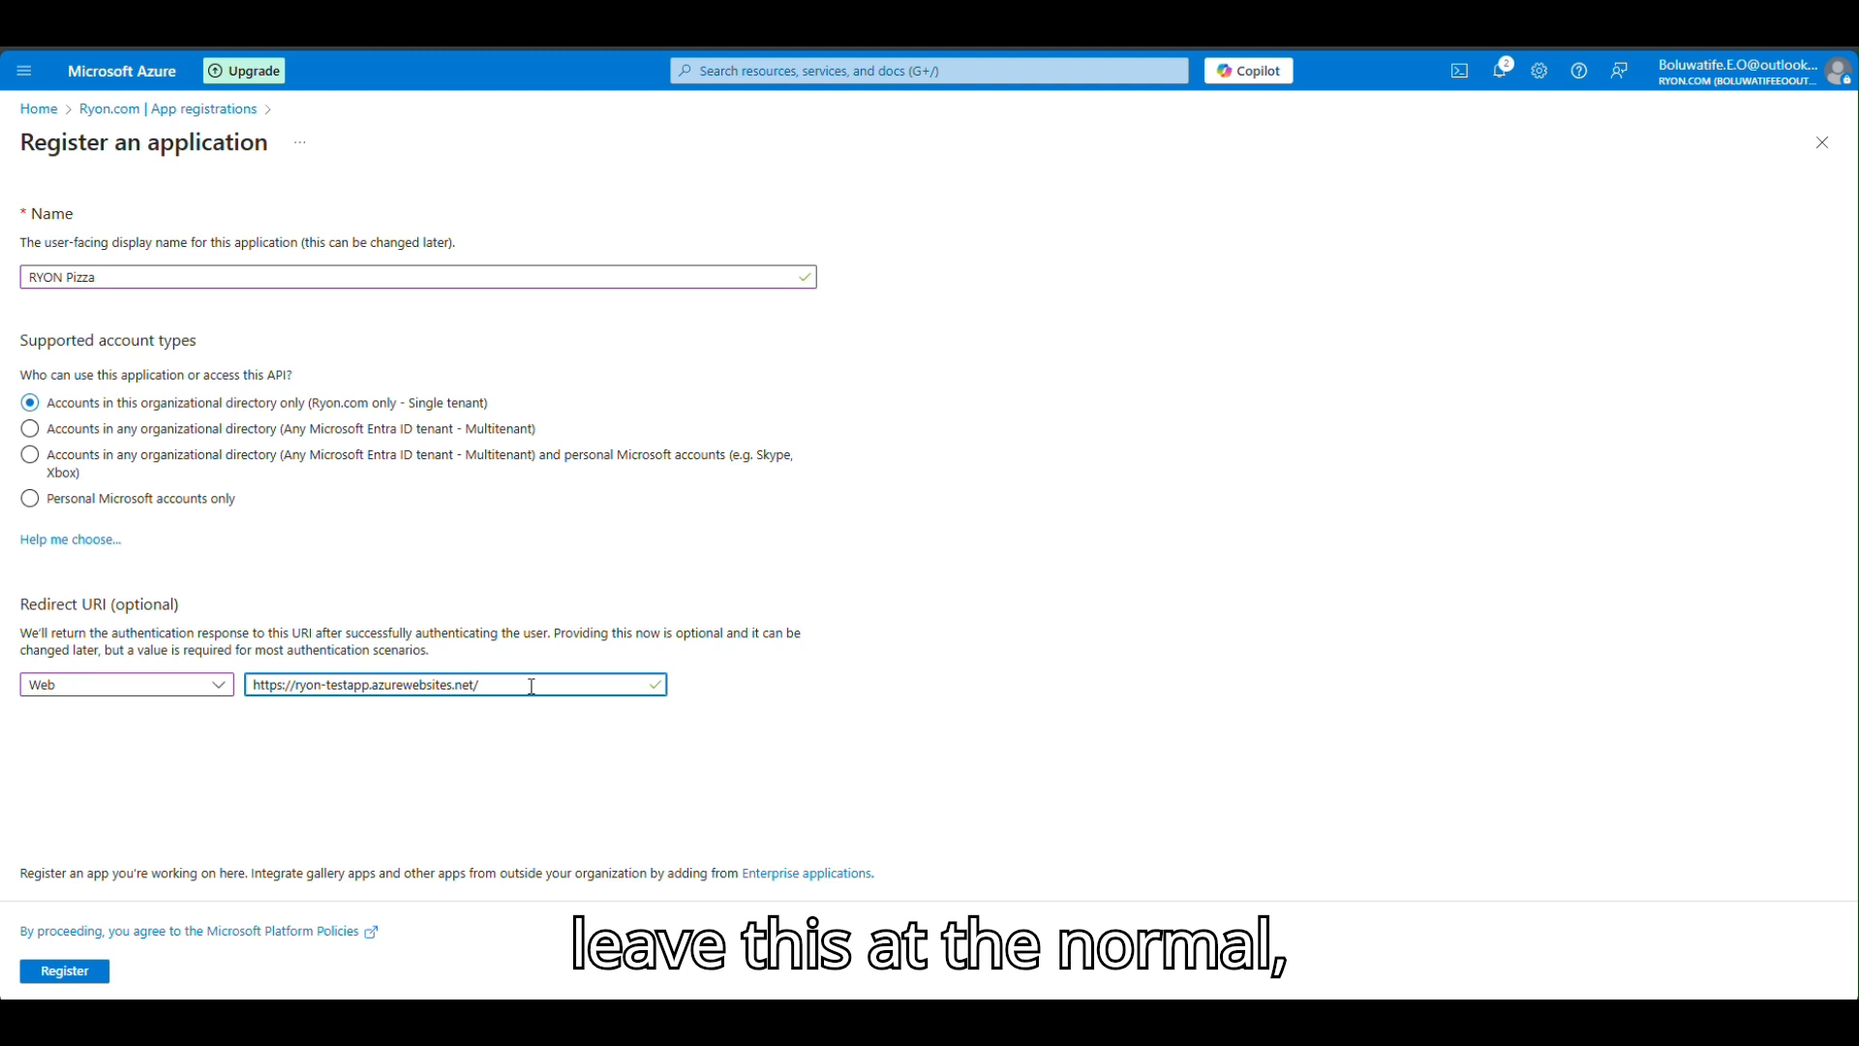
{"action": "type", "text": "si"}
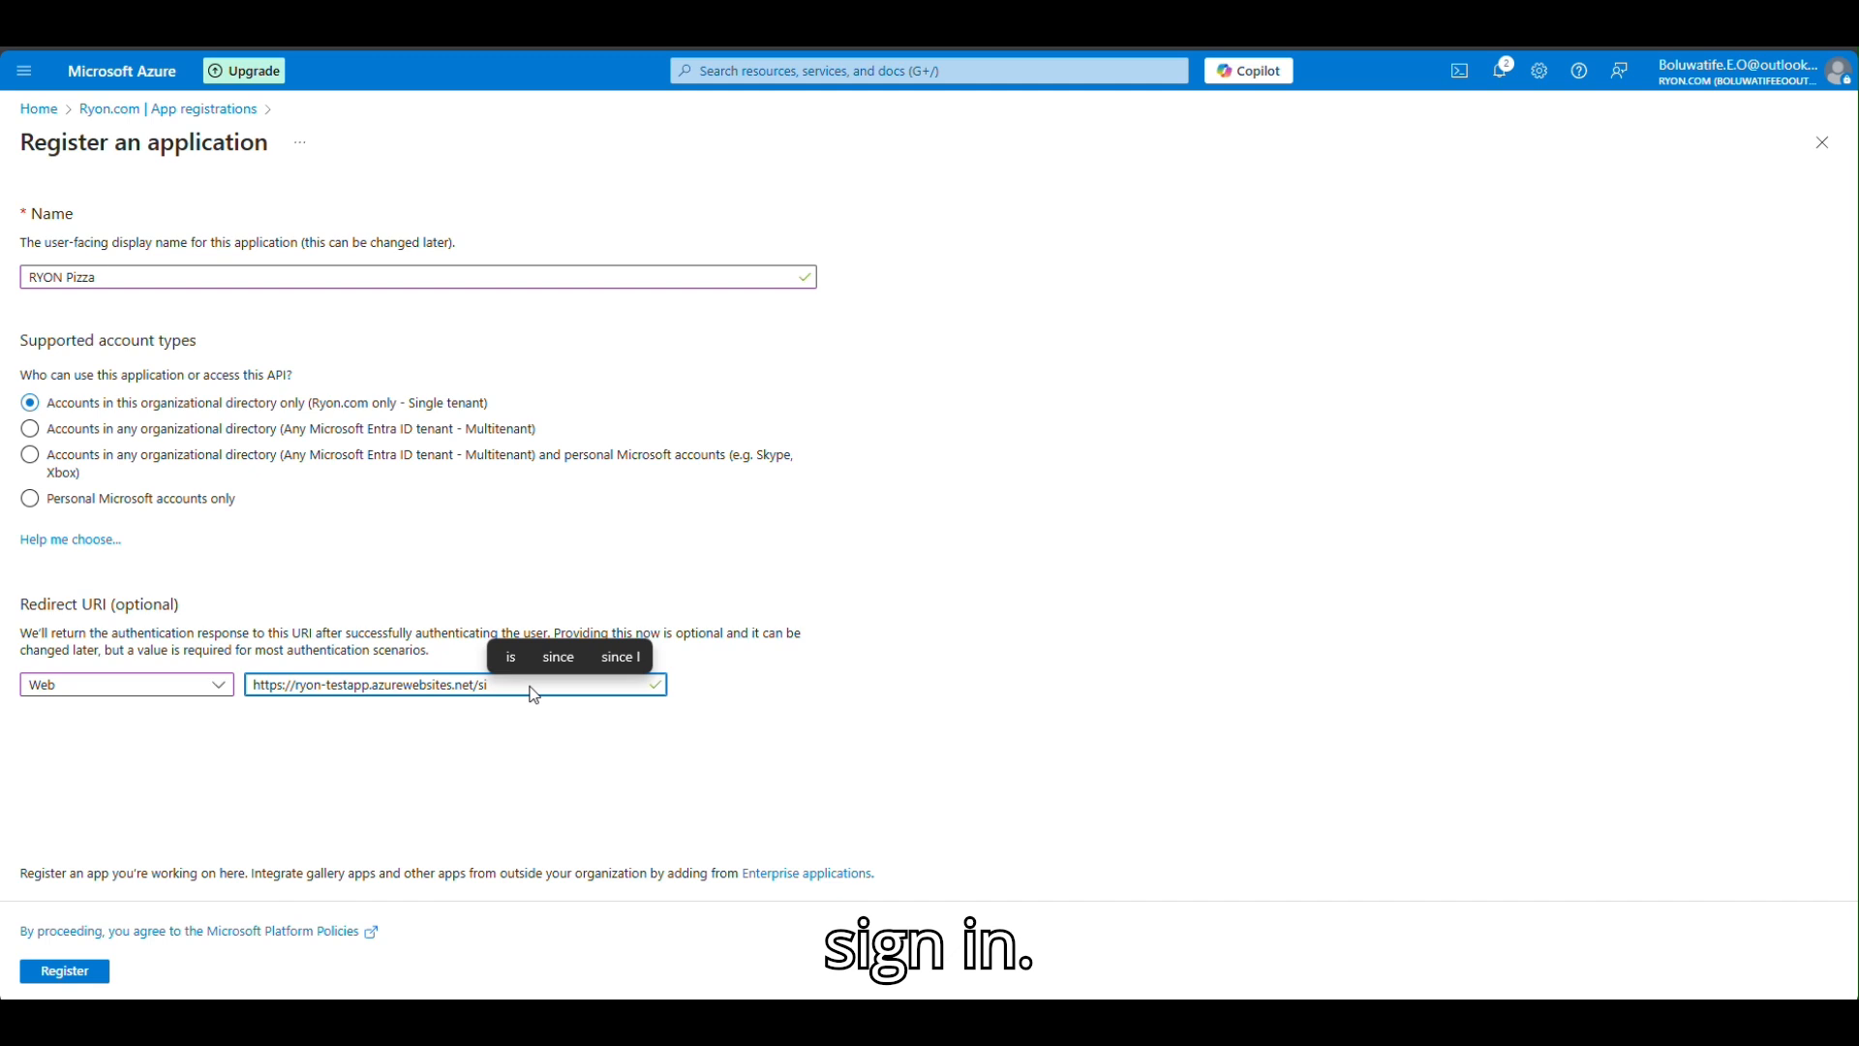
{"action": "type", "text": "gnin"}
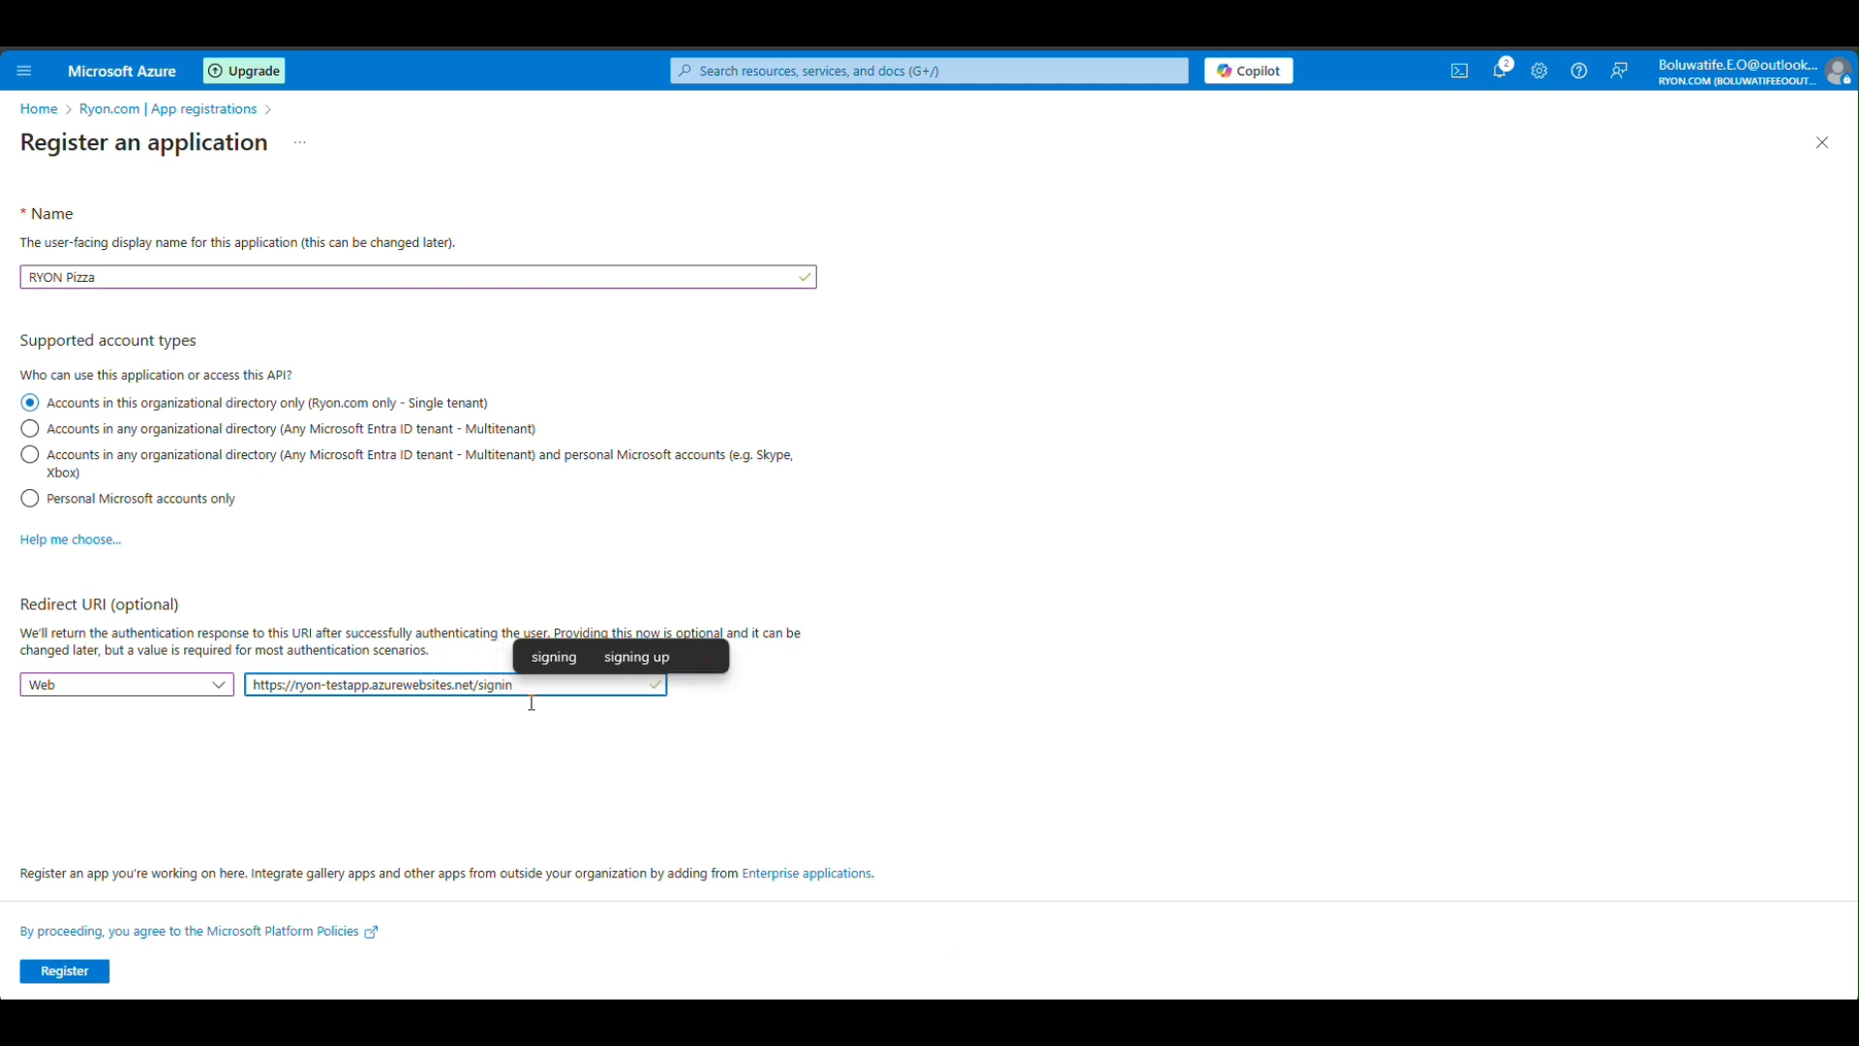
{"action": "left_click", "coordinate": [705, 244]}
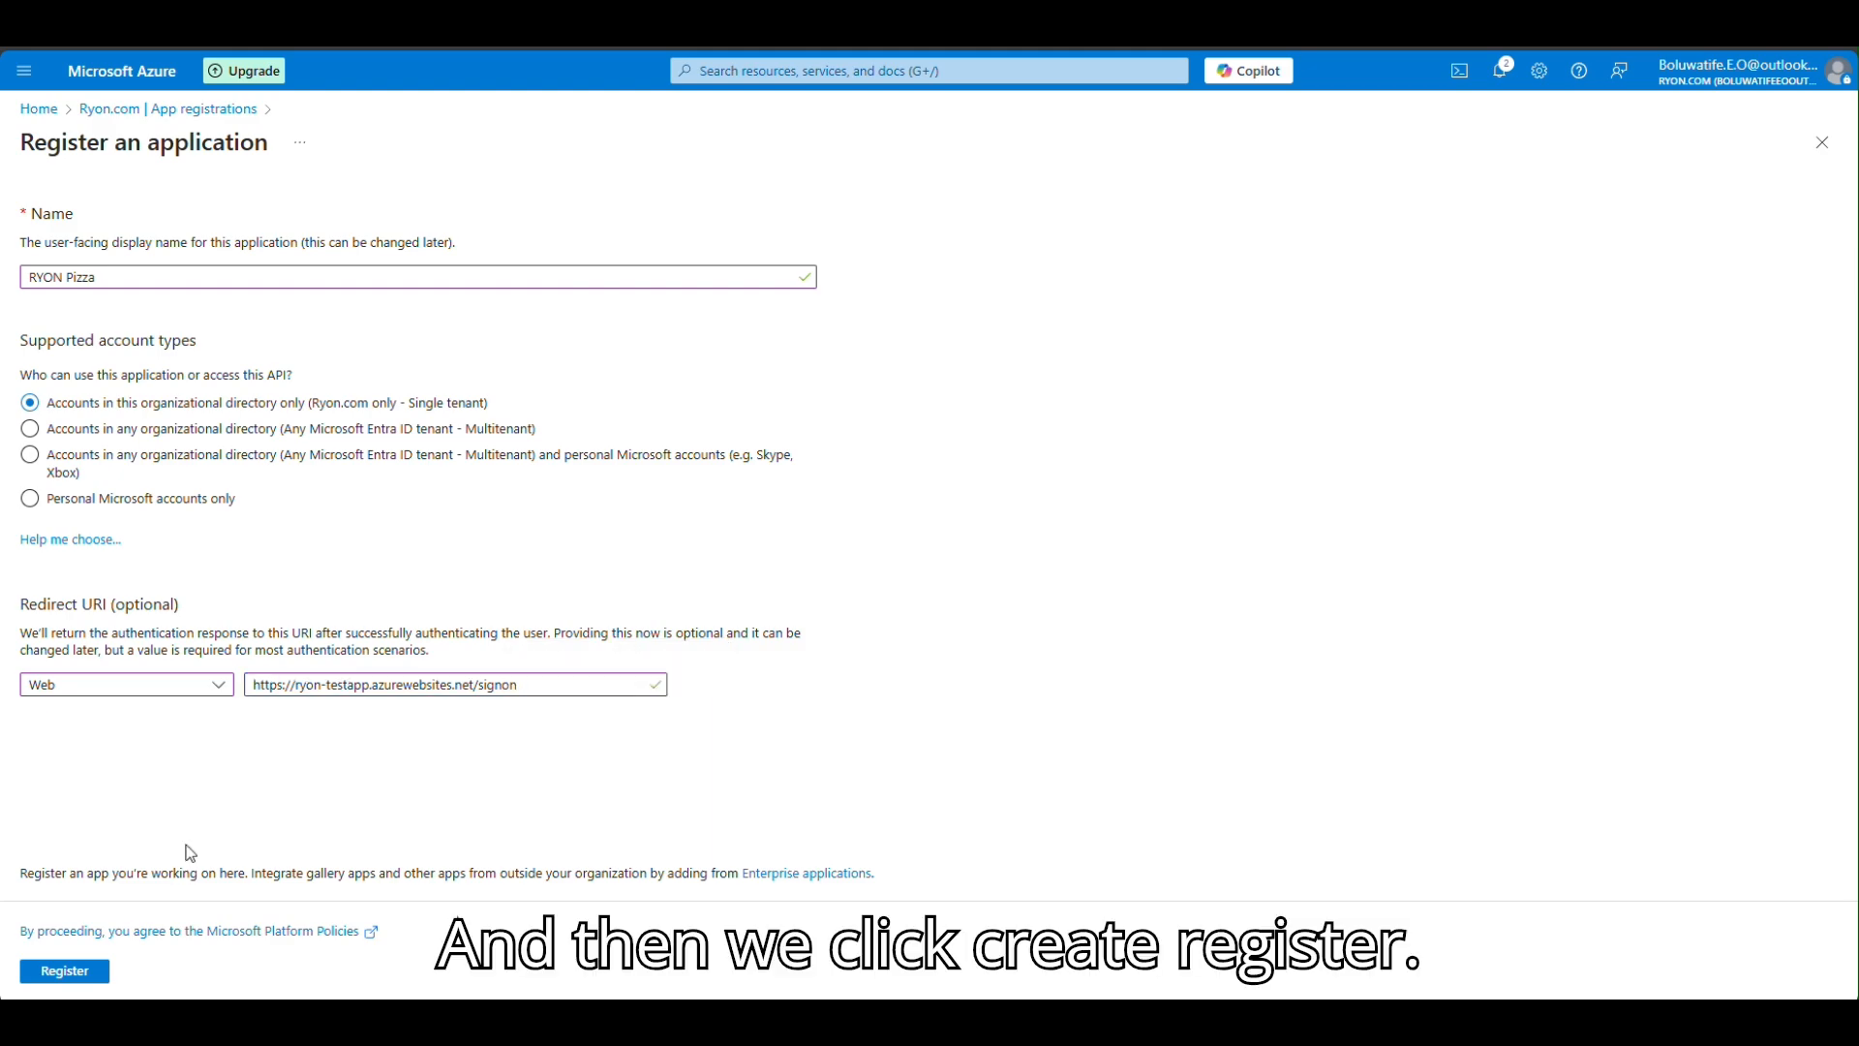
{"action": "left_click", "coordinate": [70, 971]}
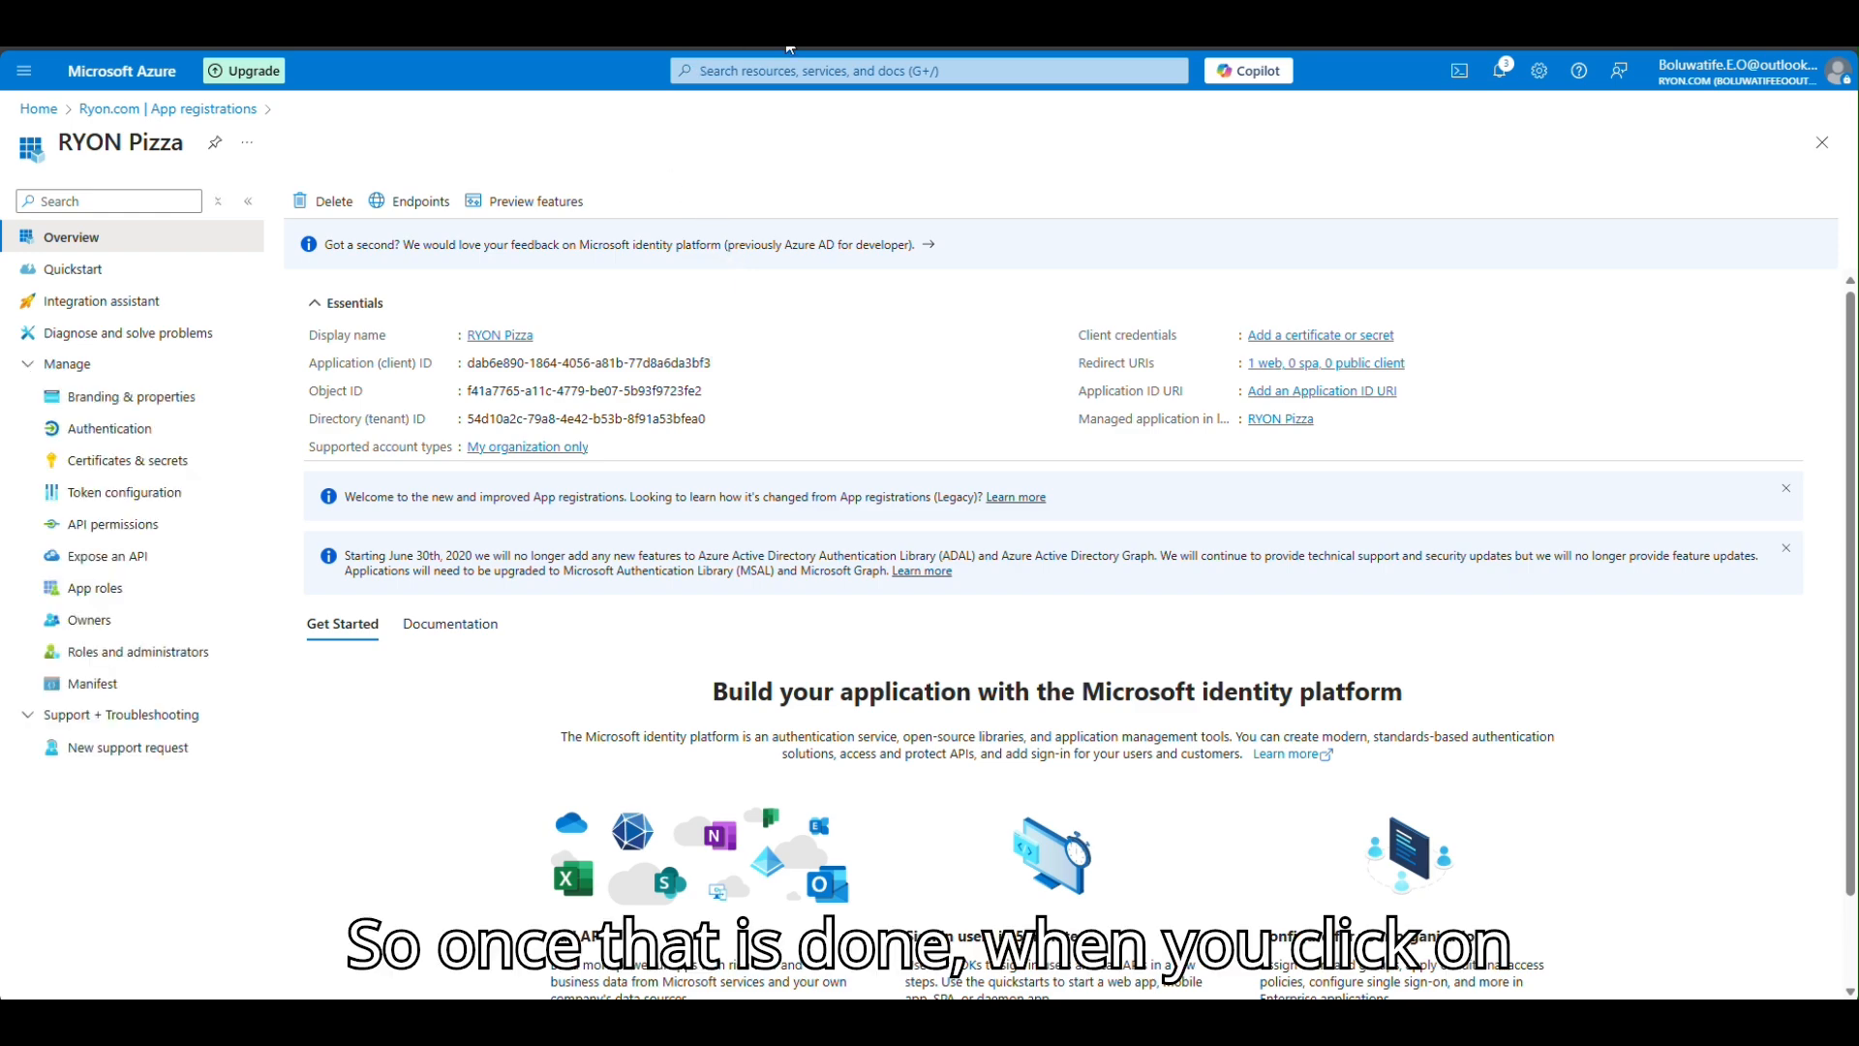
Step: Review the authority, OAuth 2.0, SAML-P and metadata endpoints of RYON Pizza, and return to its overview
{"action": "left_click", "coordinate": [415, 203]}
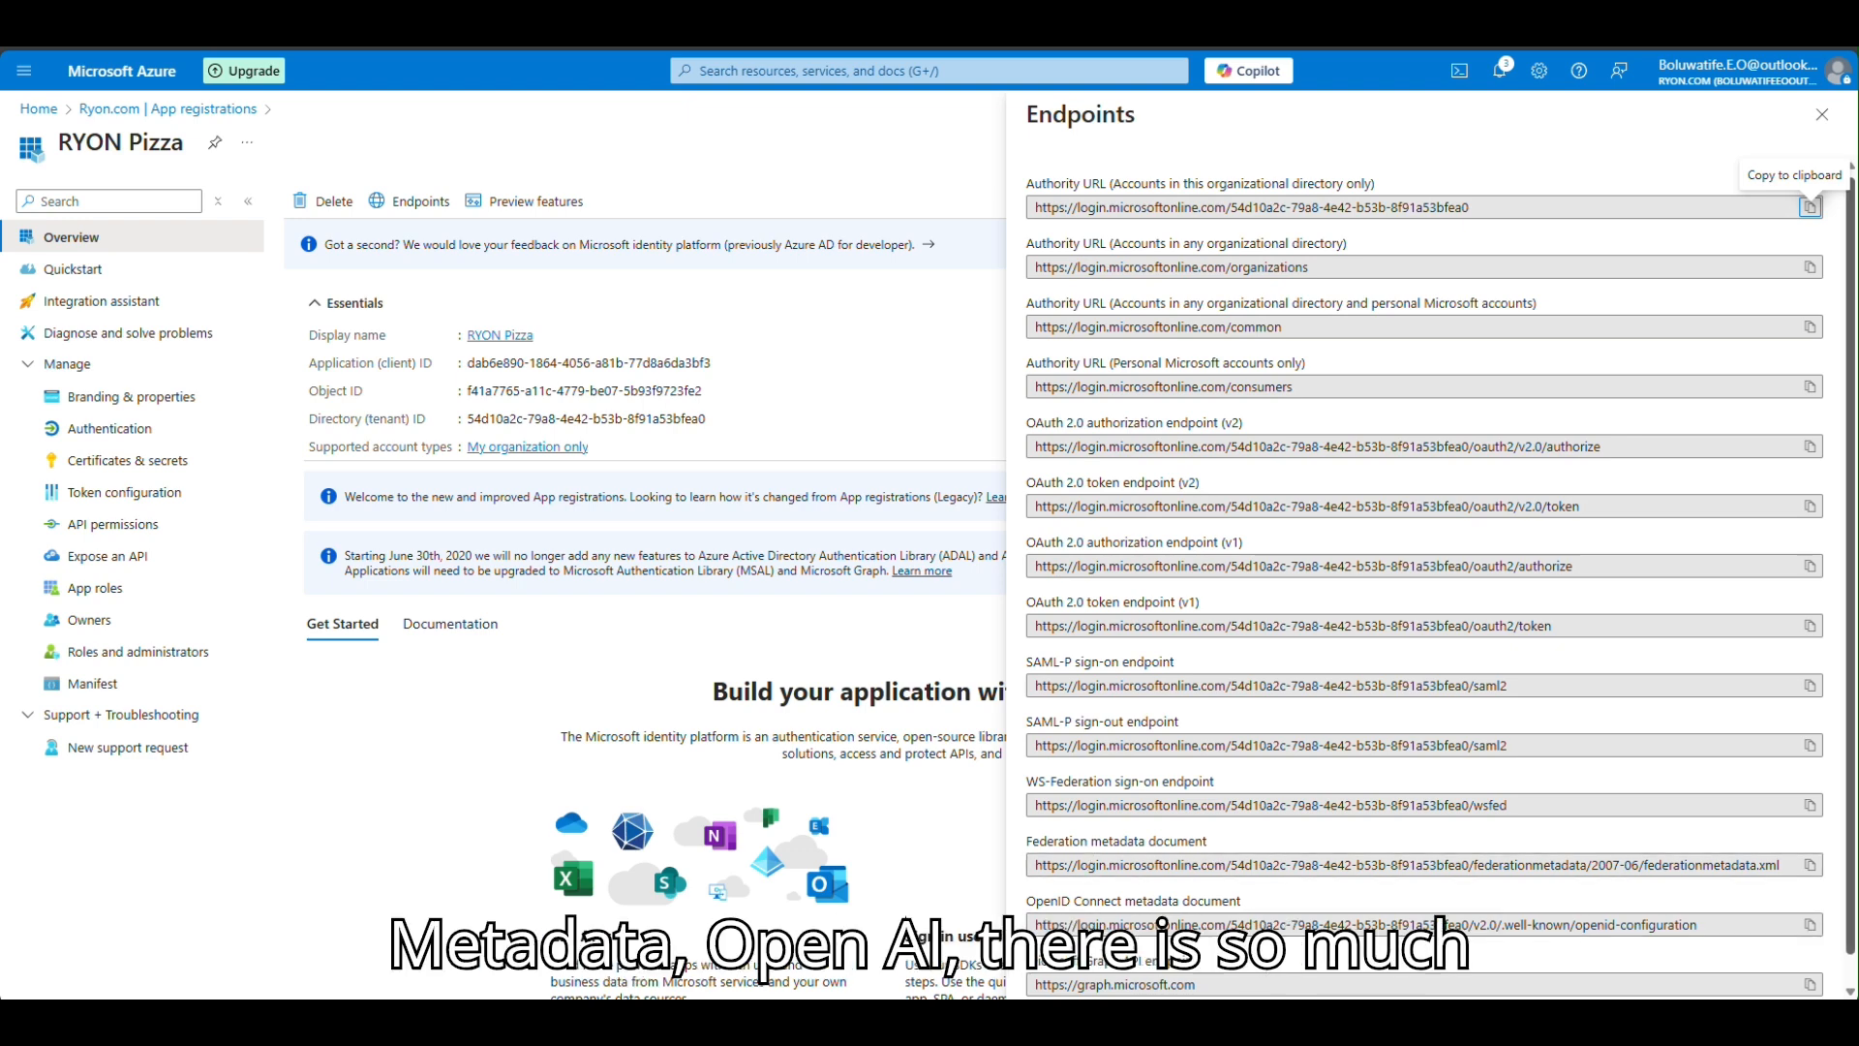
{"action": "scroll", "coordinate": [1851, 859], "scroll_direction": "down", "scroll_amount": 1}
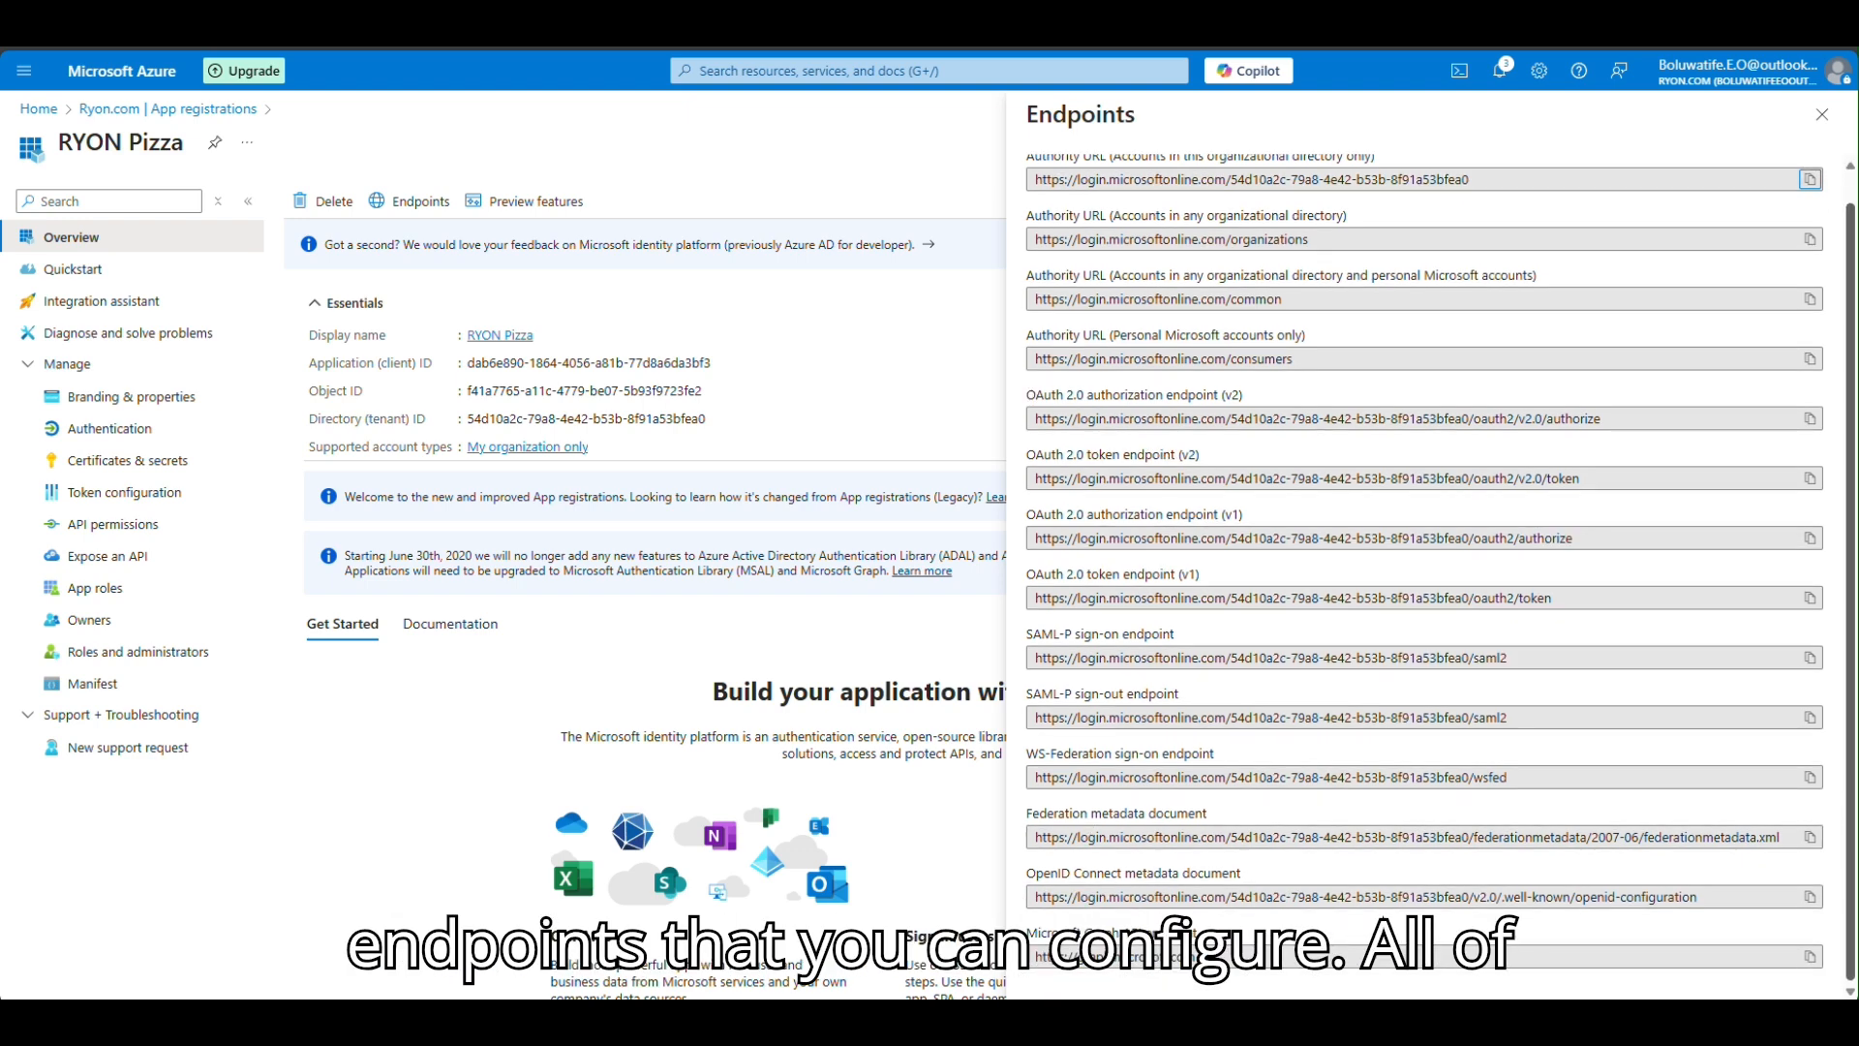
{"action": "scroll", "coordinate": [1852, 694], "scroll_direction": "up", "scroll_amount": 1}
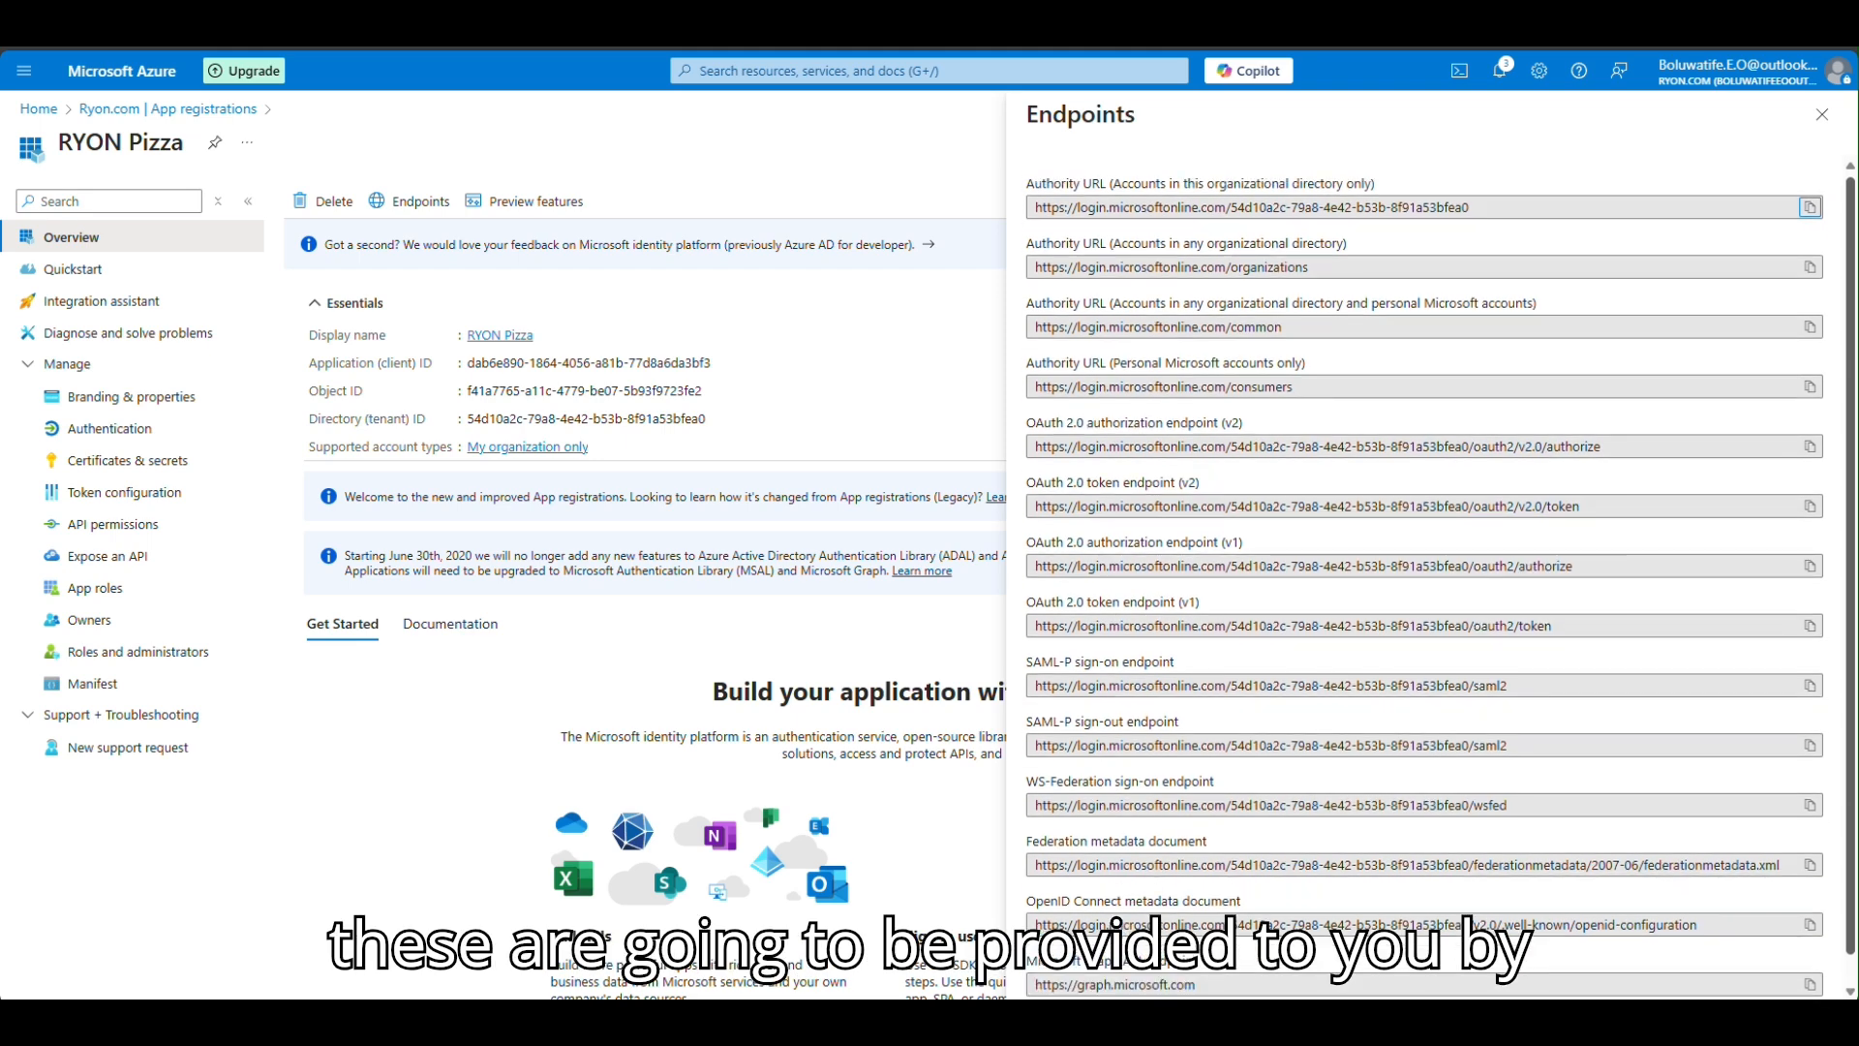
{"action": "scroll", "coordinate": [1423, 571], "scroll_direction": "down", "scroll_amount": 1}
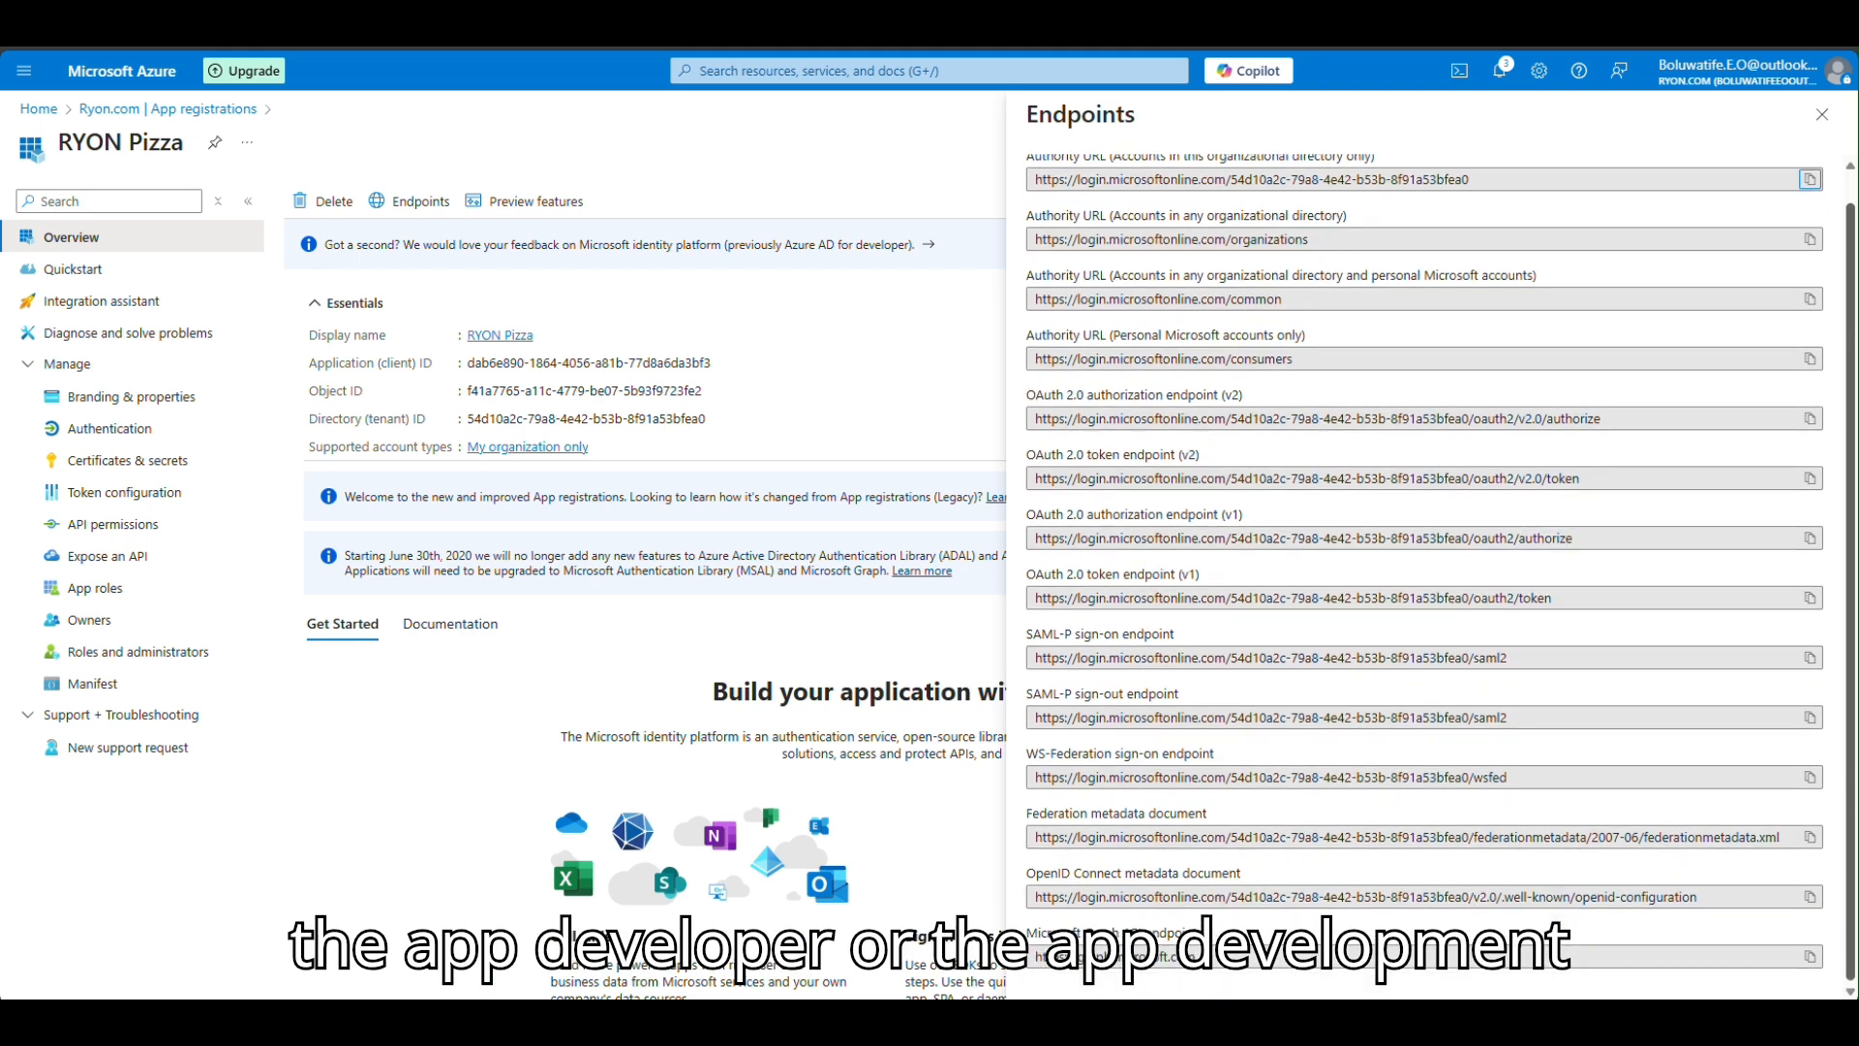
{"action": "scroll", "coordinate": [1423, 572], "scroll_direction": "up", "scroll_amount": 1}
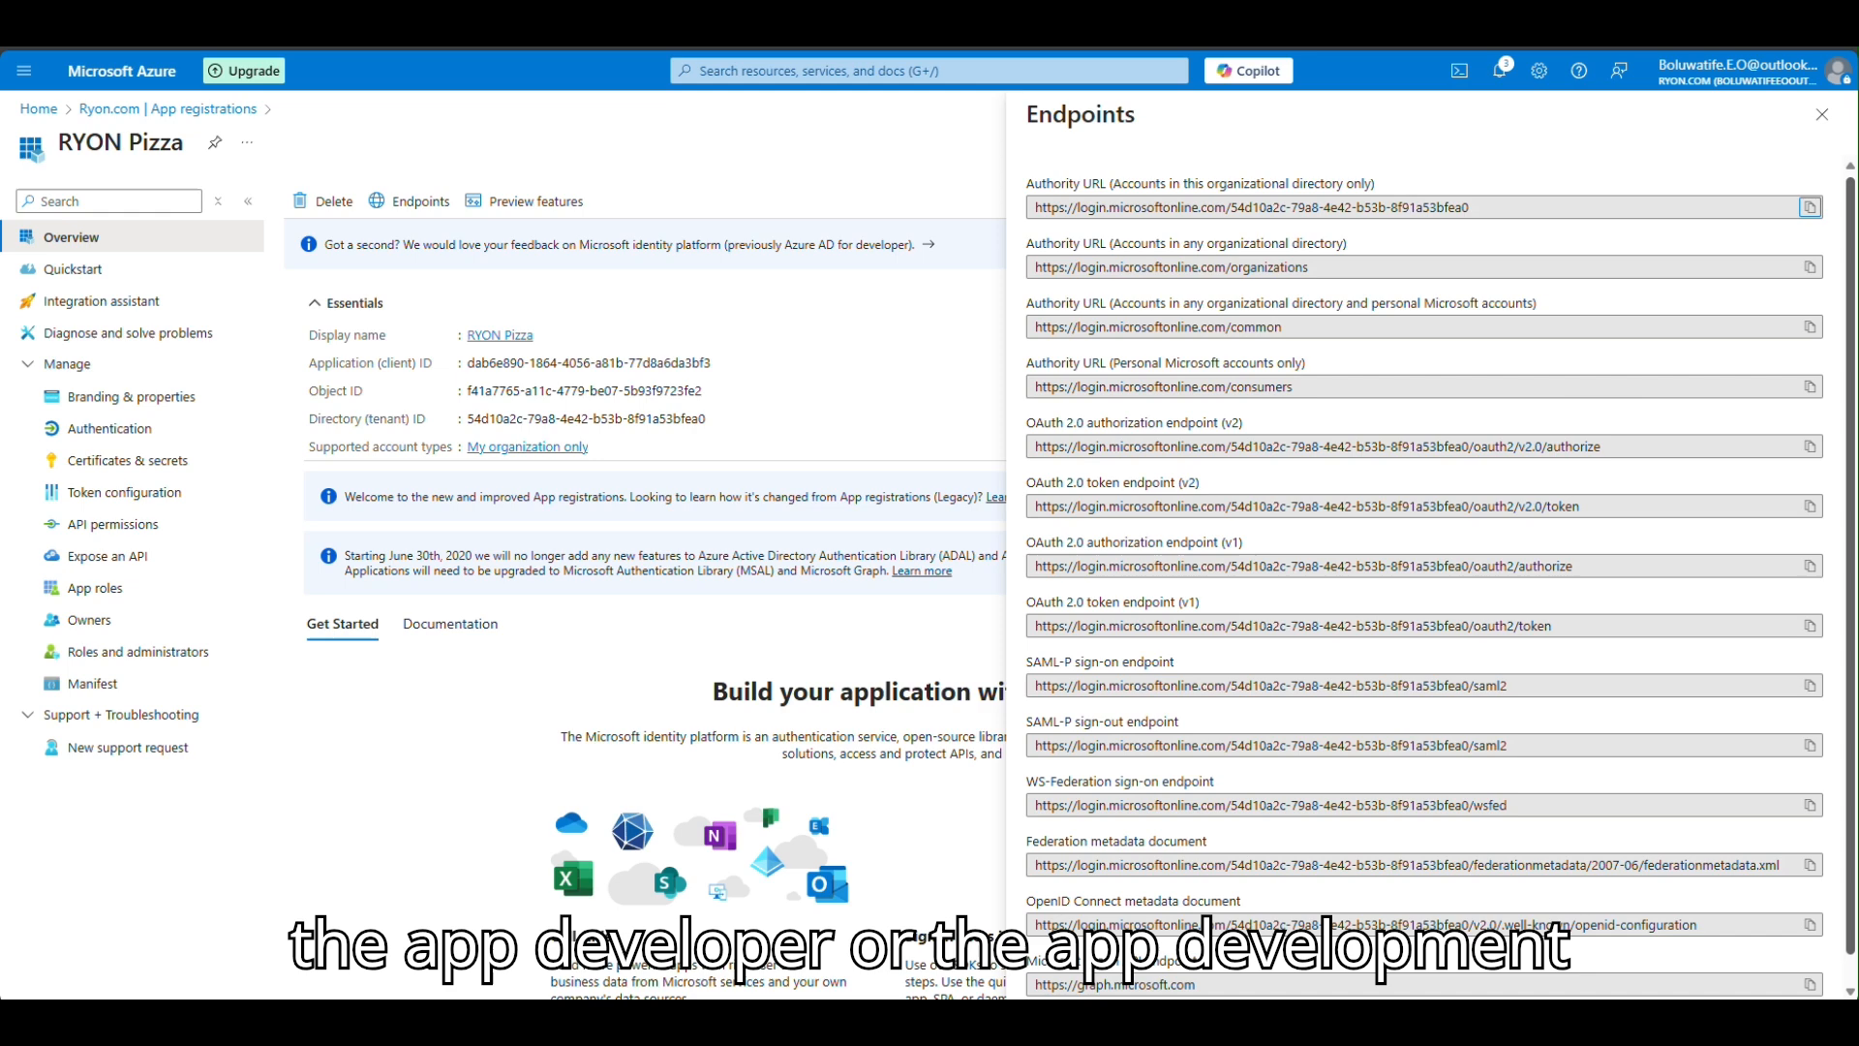
{"action": "left_click", "coordinate": [1821, 114]}
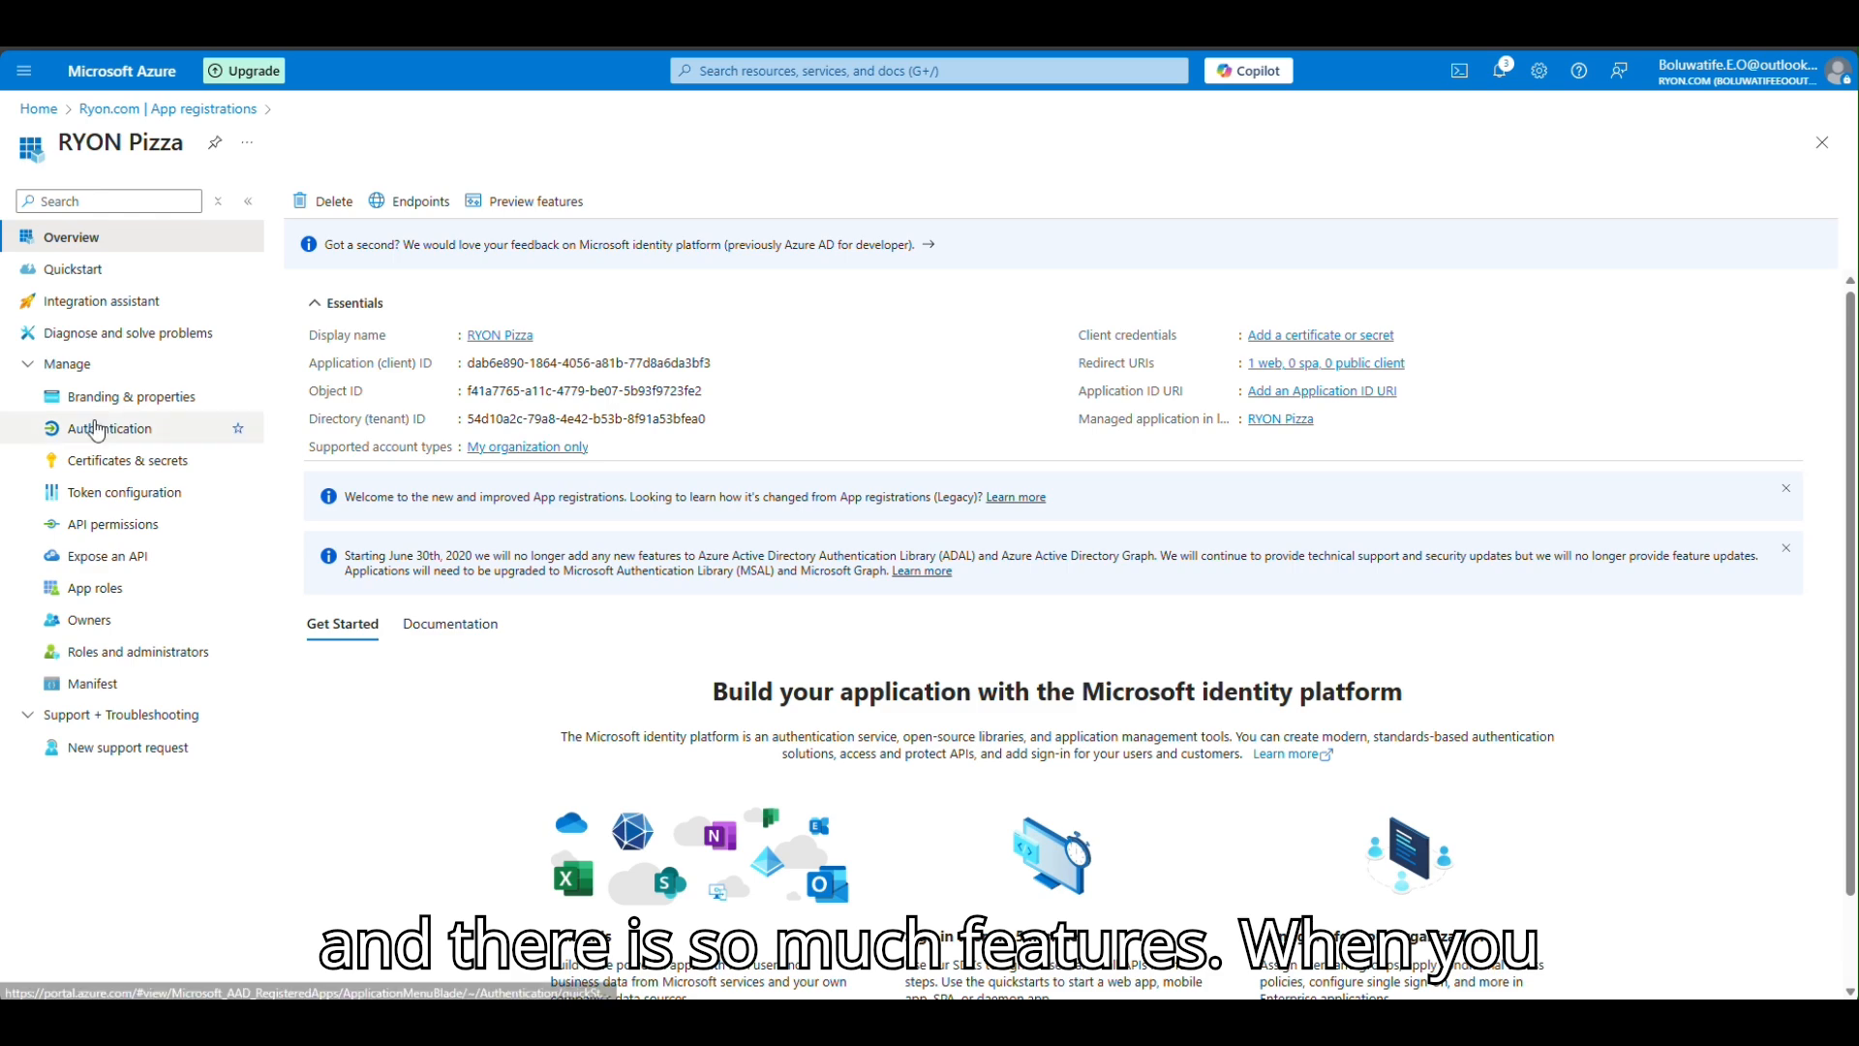
{"action": "left_click", "coordinate": [153, 412]}
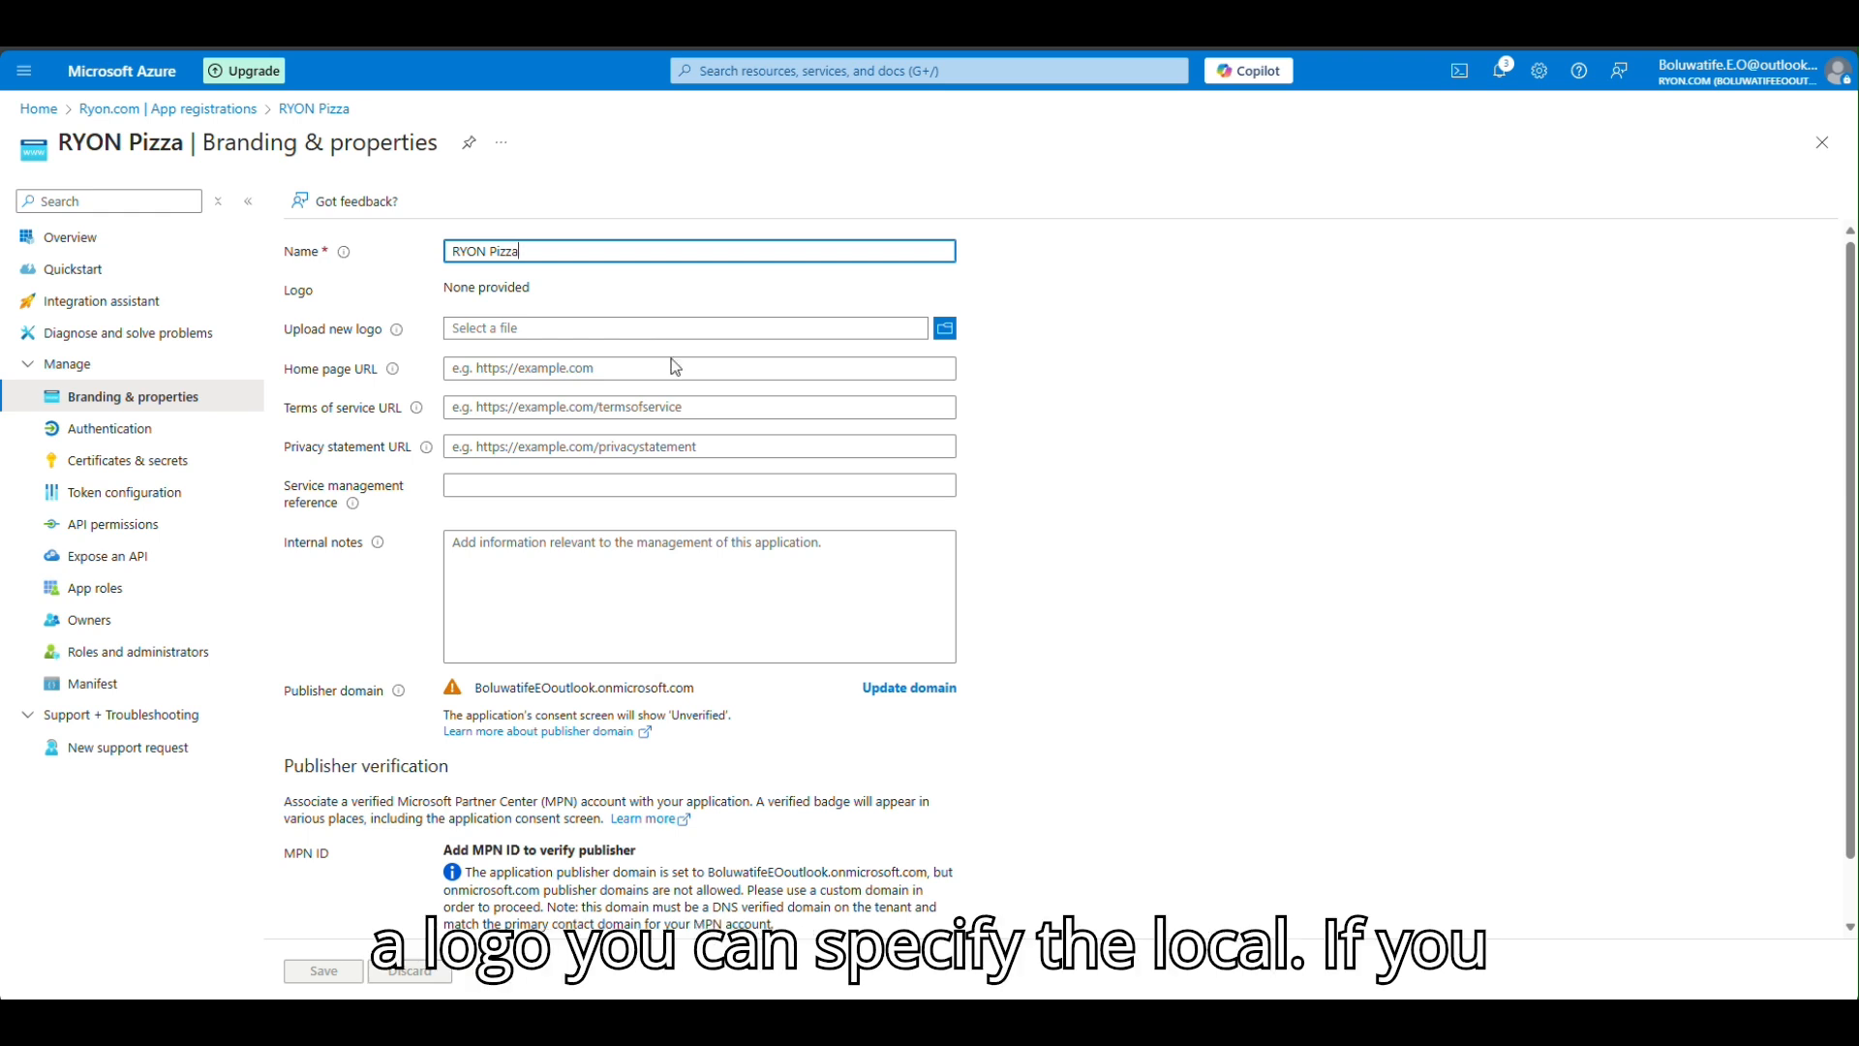
{"action": "left_click", "coordinate": [599, 373]}
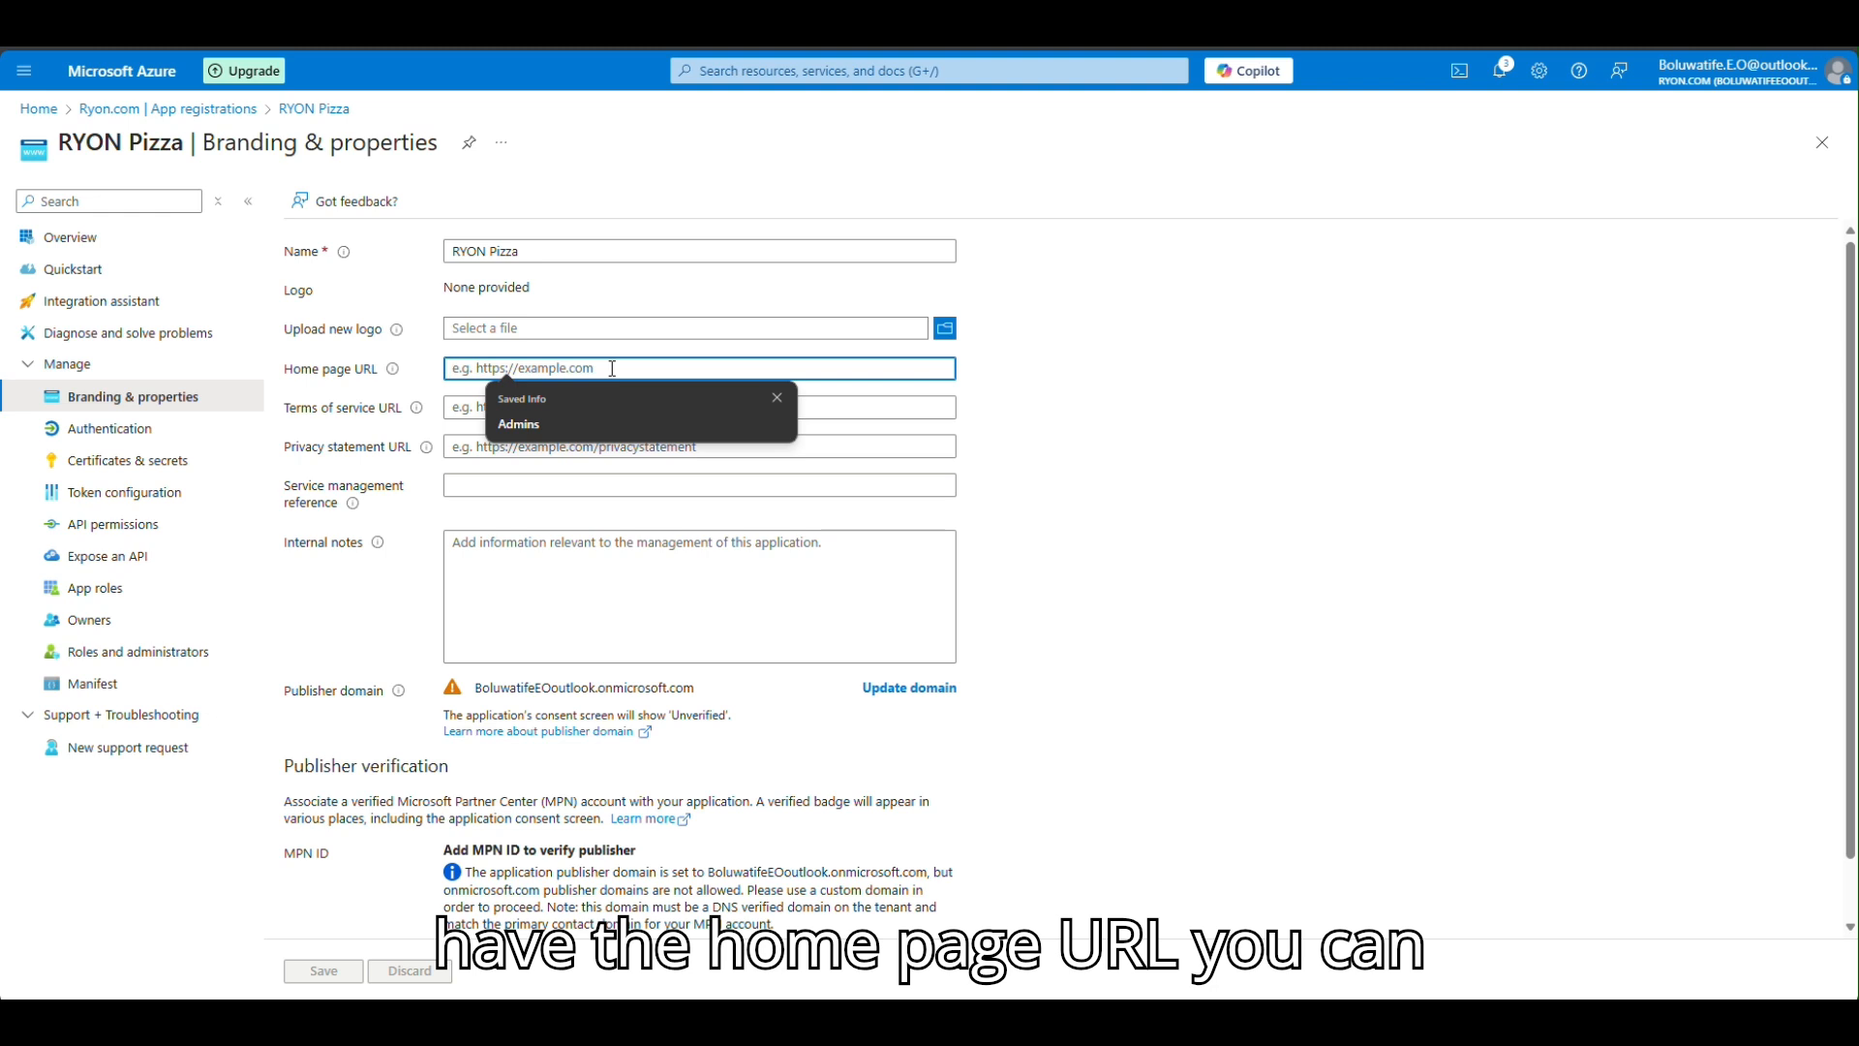
{"action": "type", "text": "https://ryon-testapp.azurewebsites.net/"}
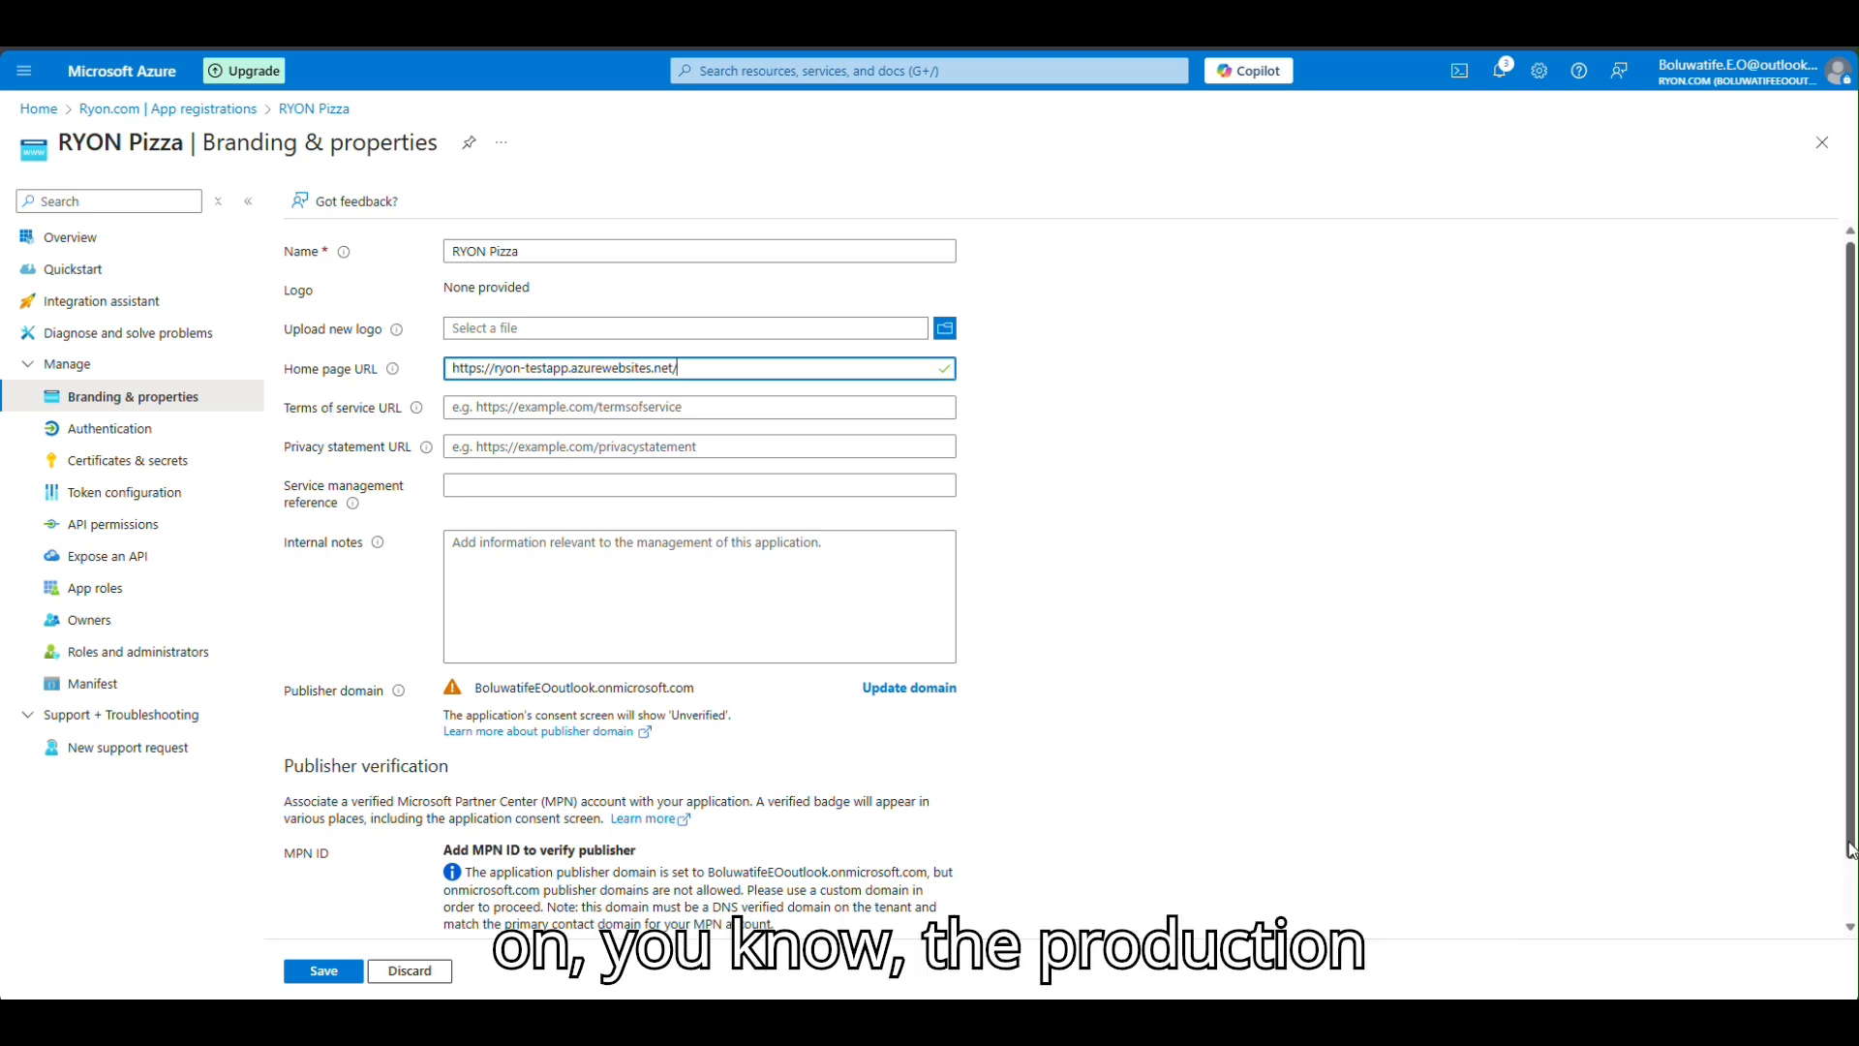
{"action": "scroll", "coordinate": [1851, 852], "scroll_direction": "down", "scroll_amount": 1}
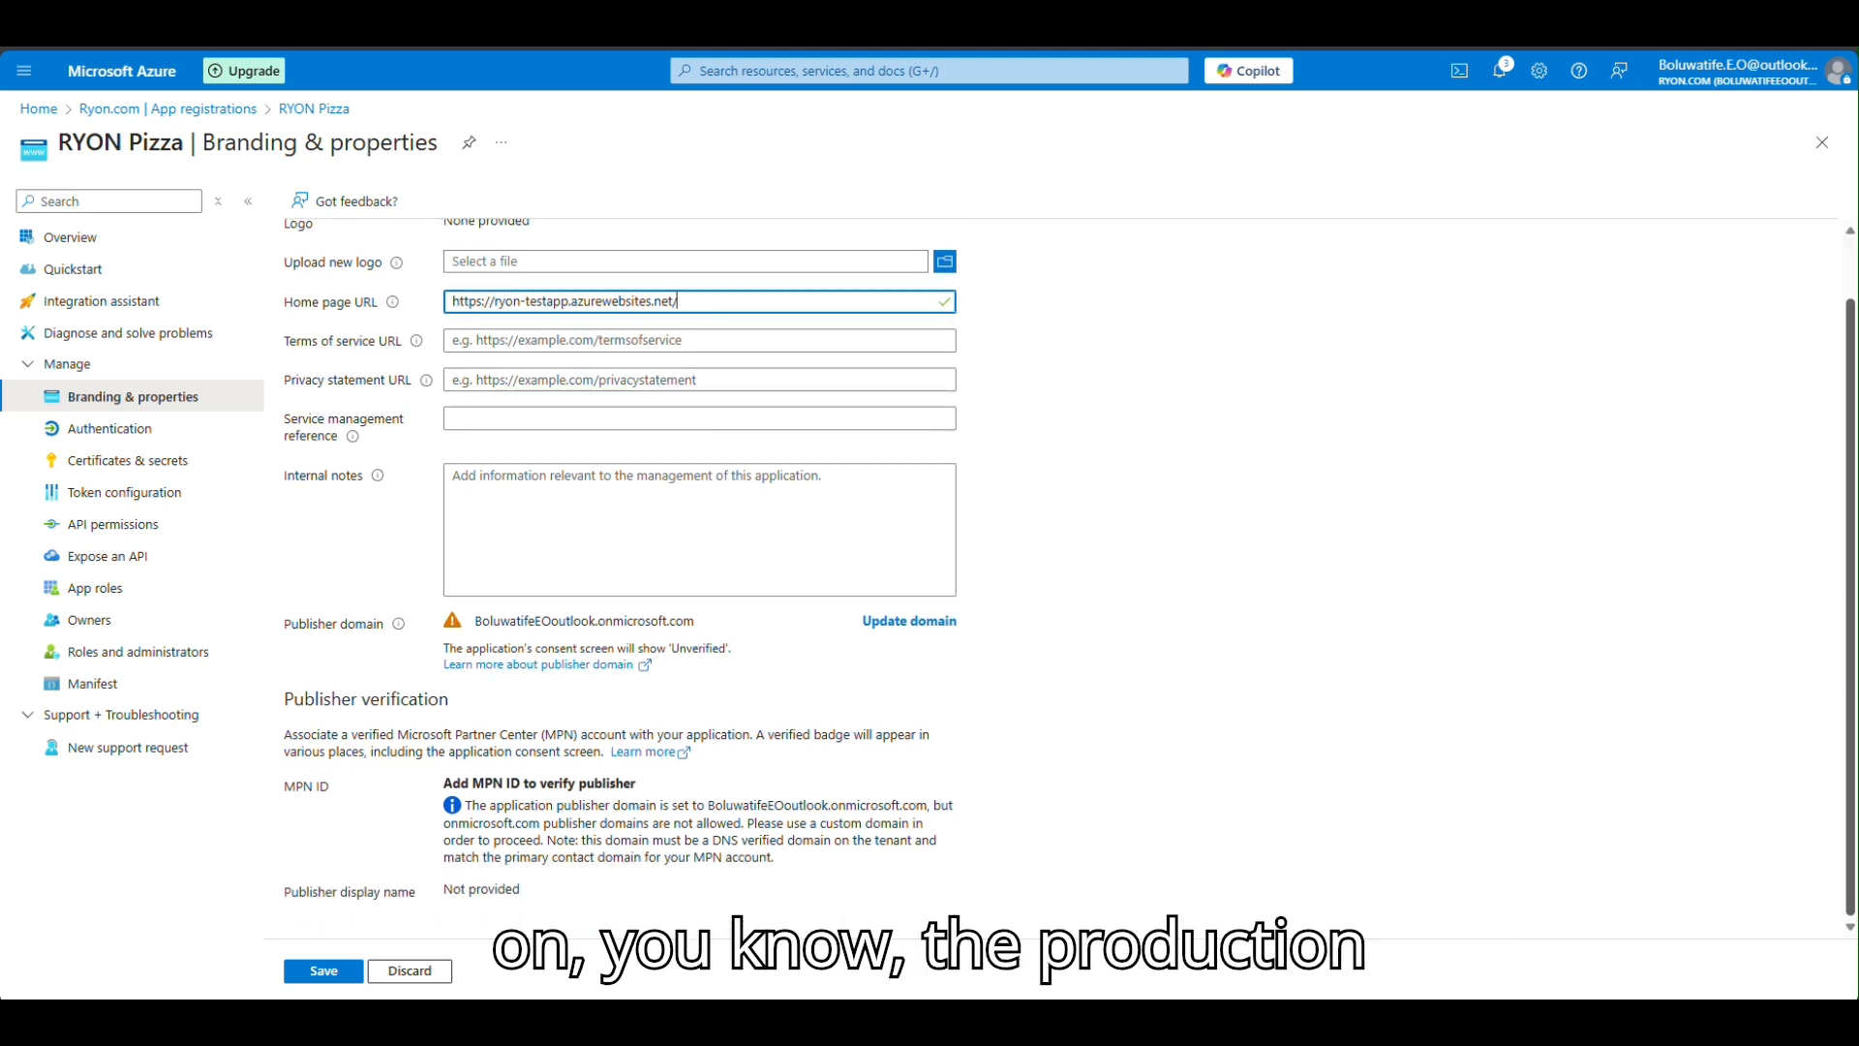
{"action": "scroll", "coordinate": [1855, 650], "scroll_direction": "up", "scroll_amount": 1}
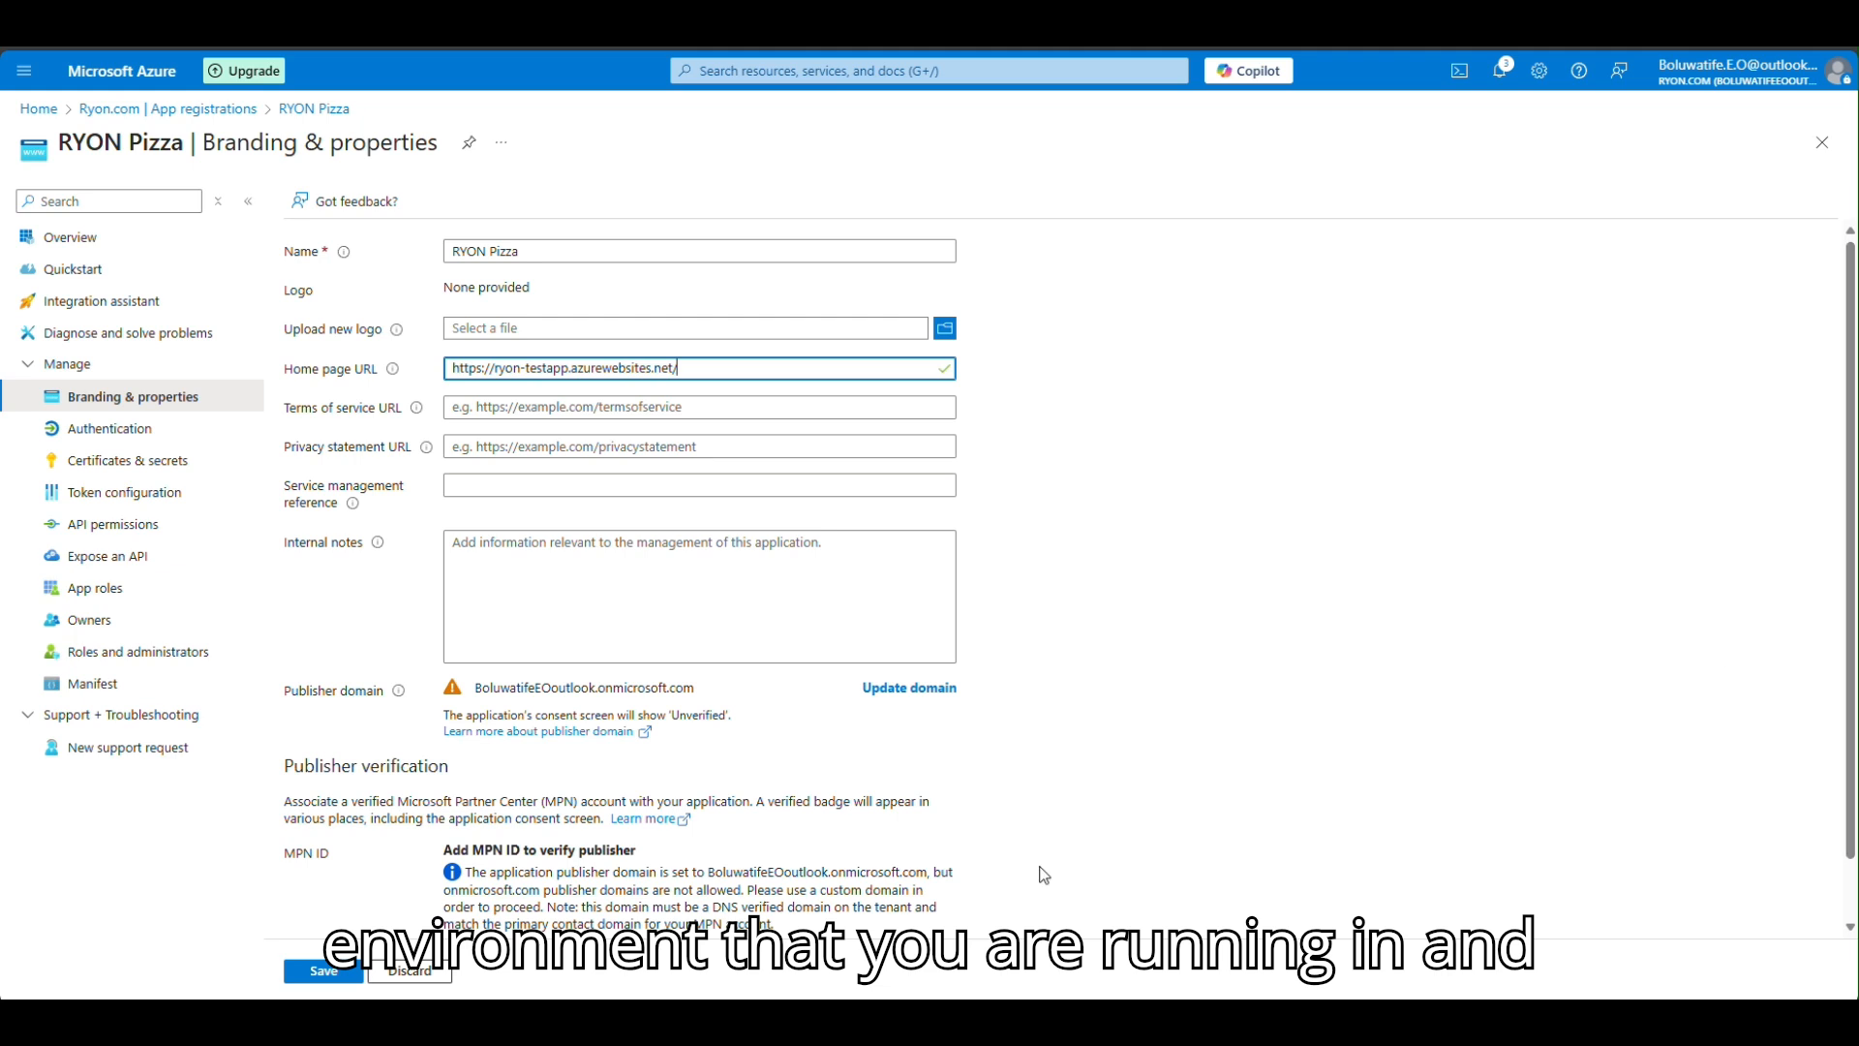
{"action": "left_click", "coordinate": [323, 972]}
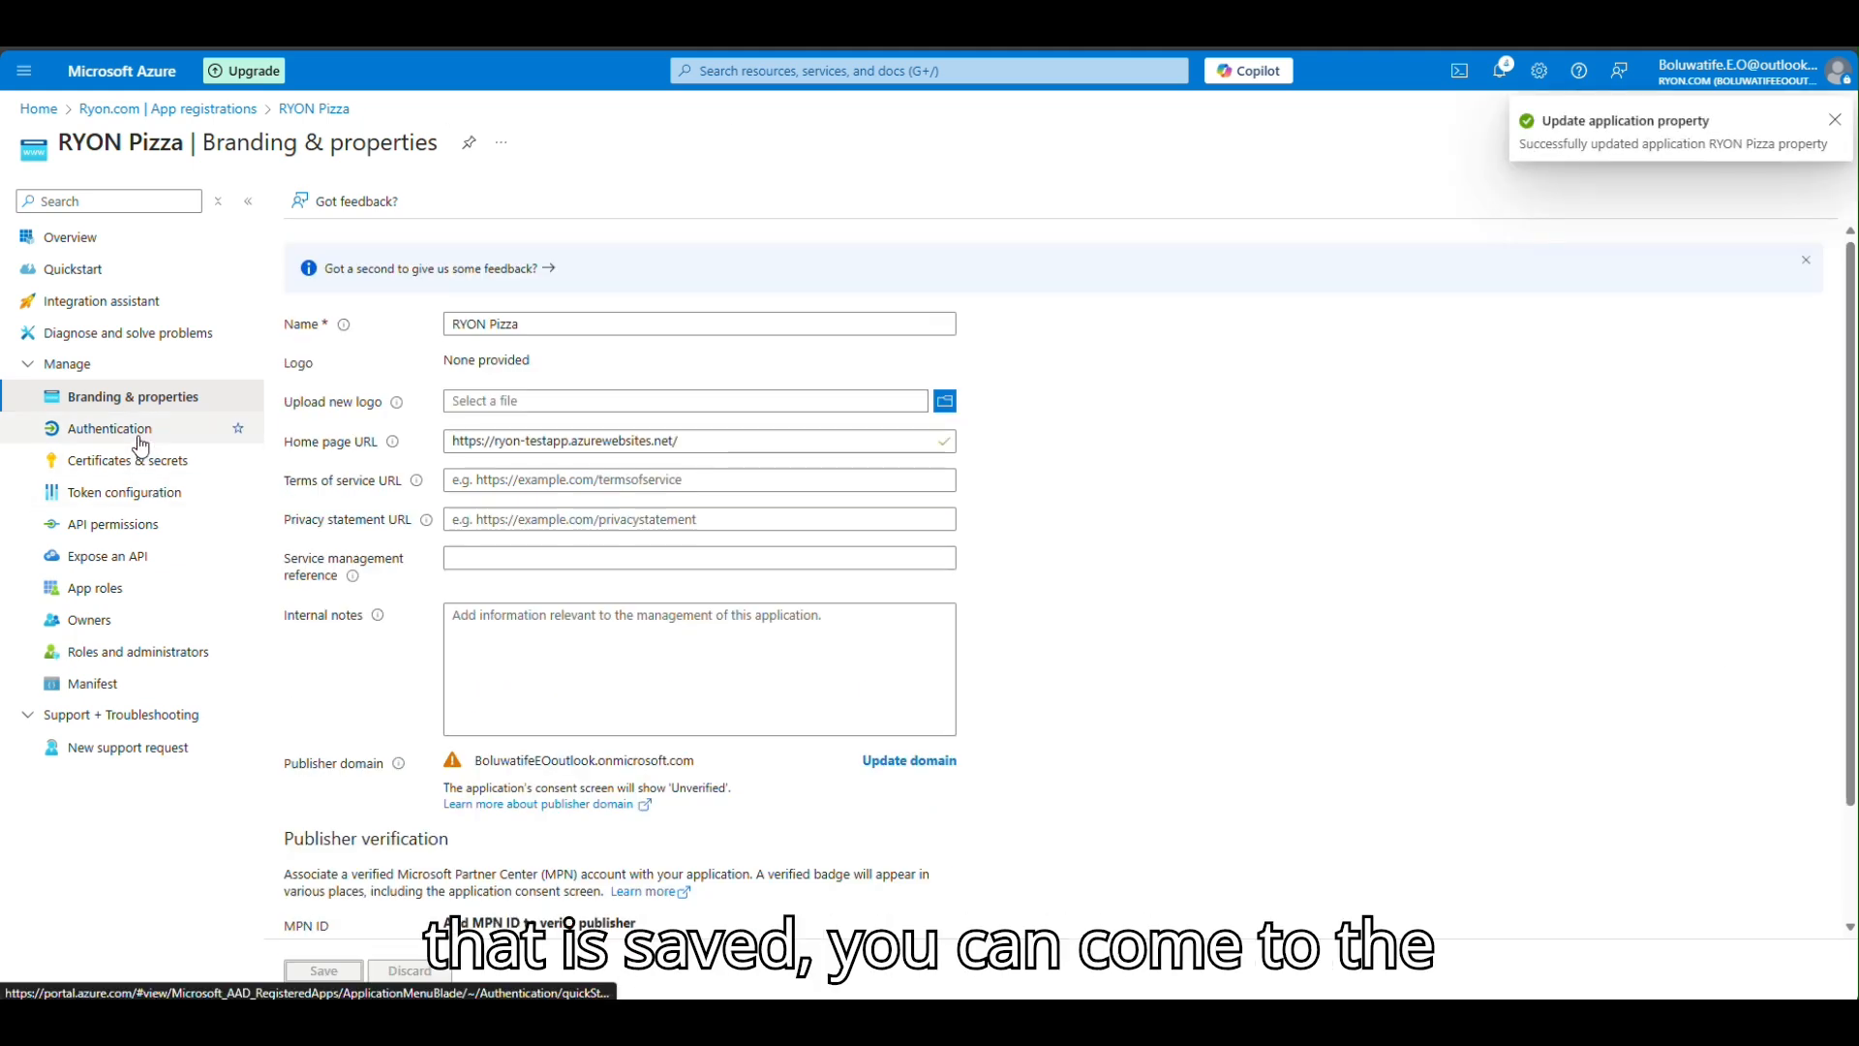
{"action": "left_click", "coordinate": [141, 432]}
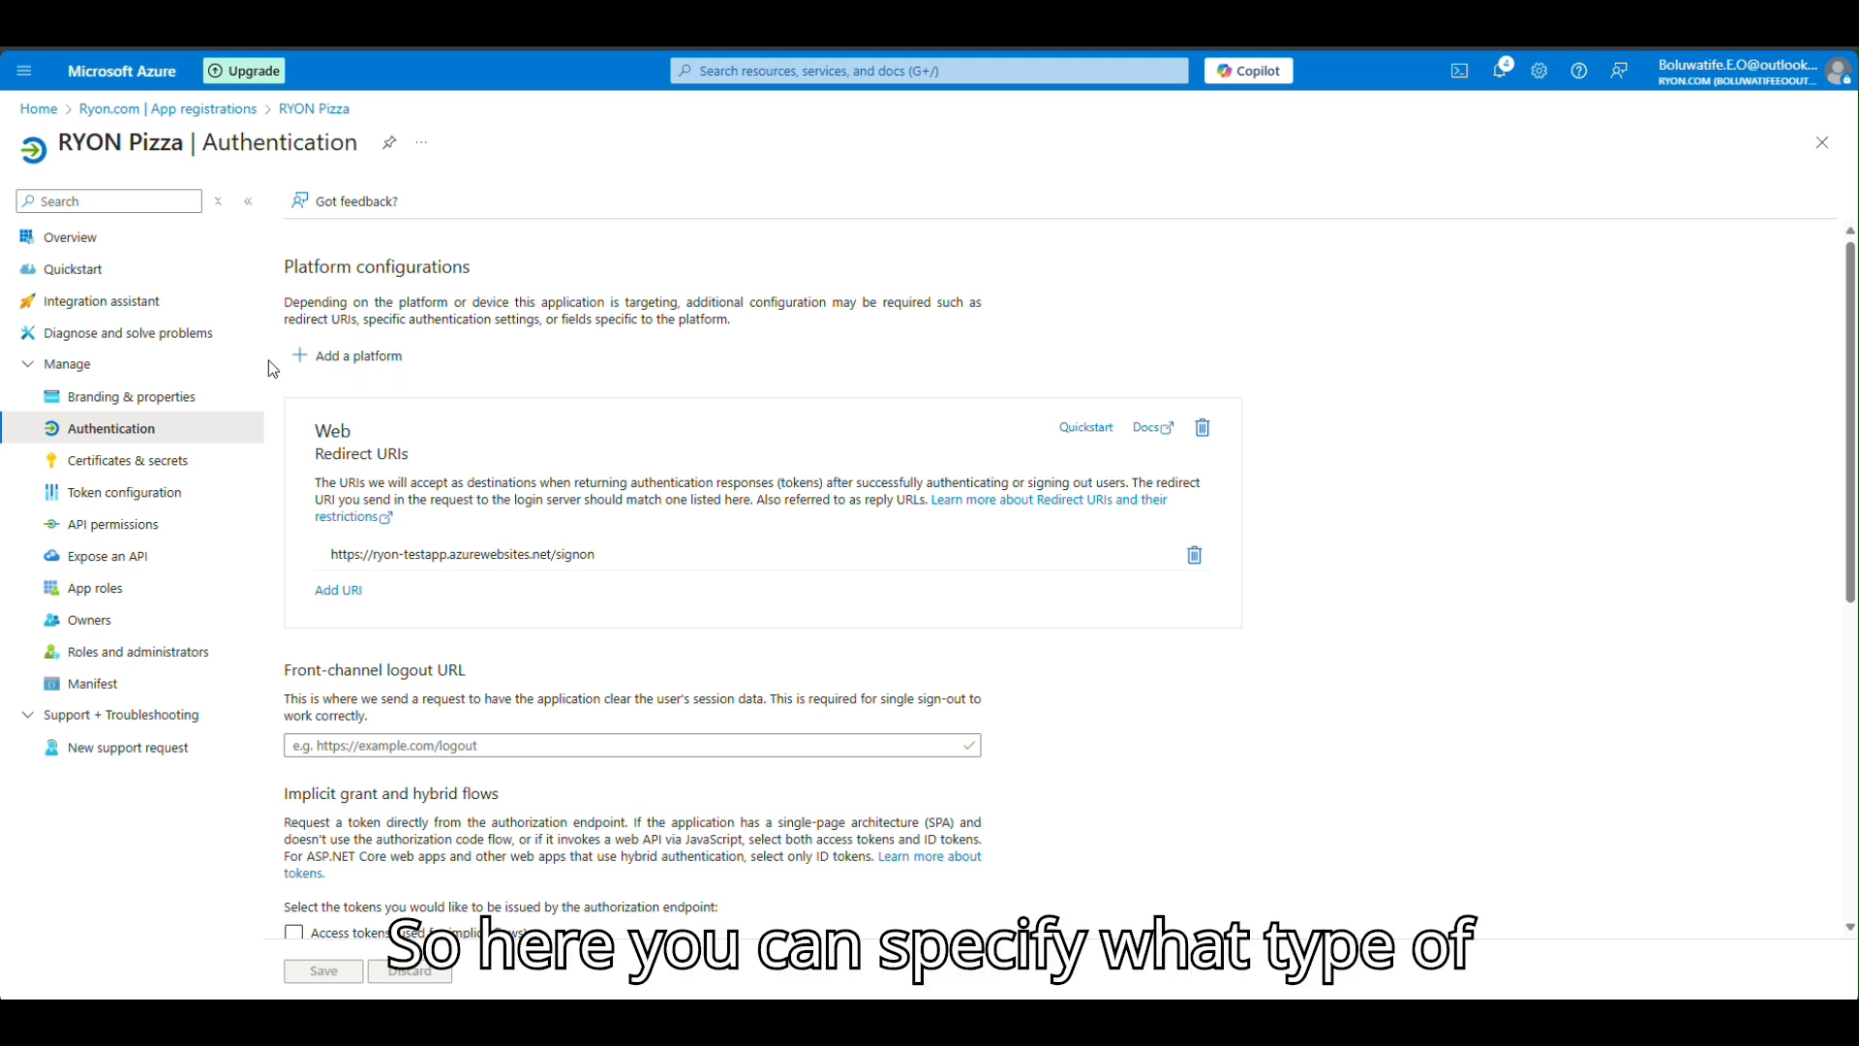
{"action": "left_click", "coordinate": [334, 358]}
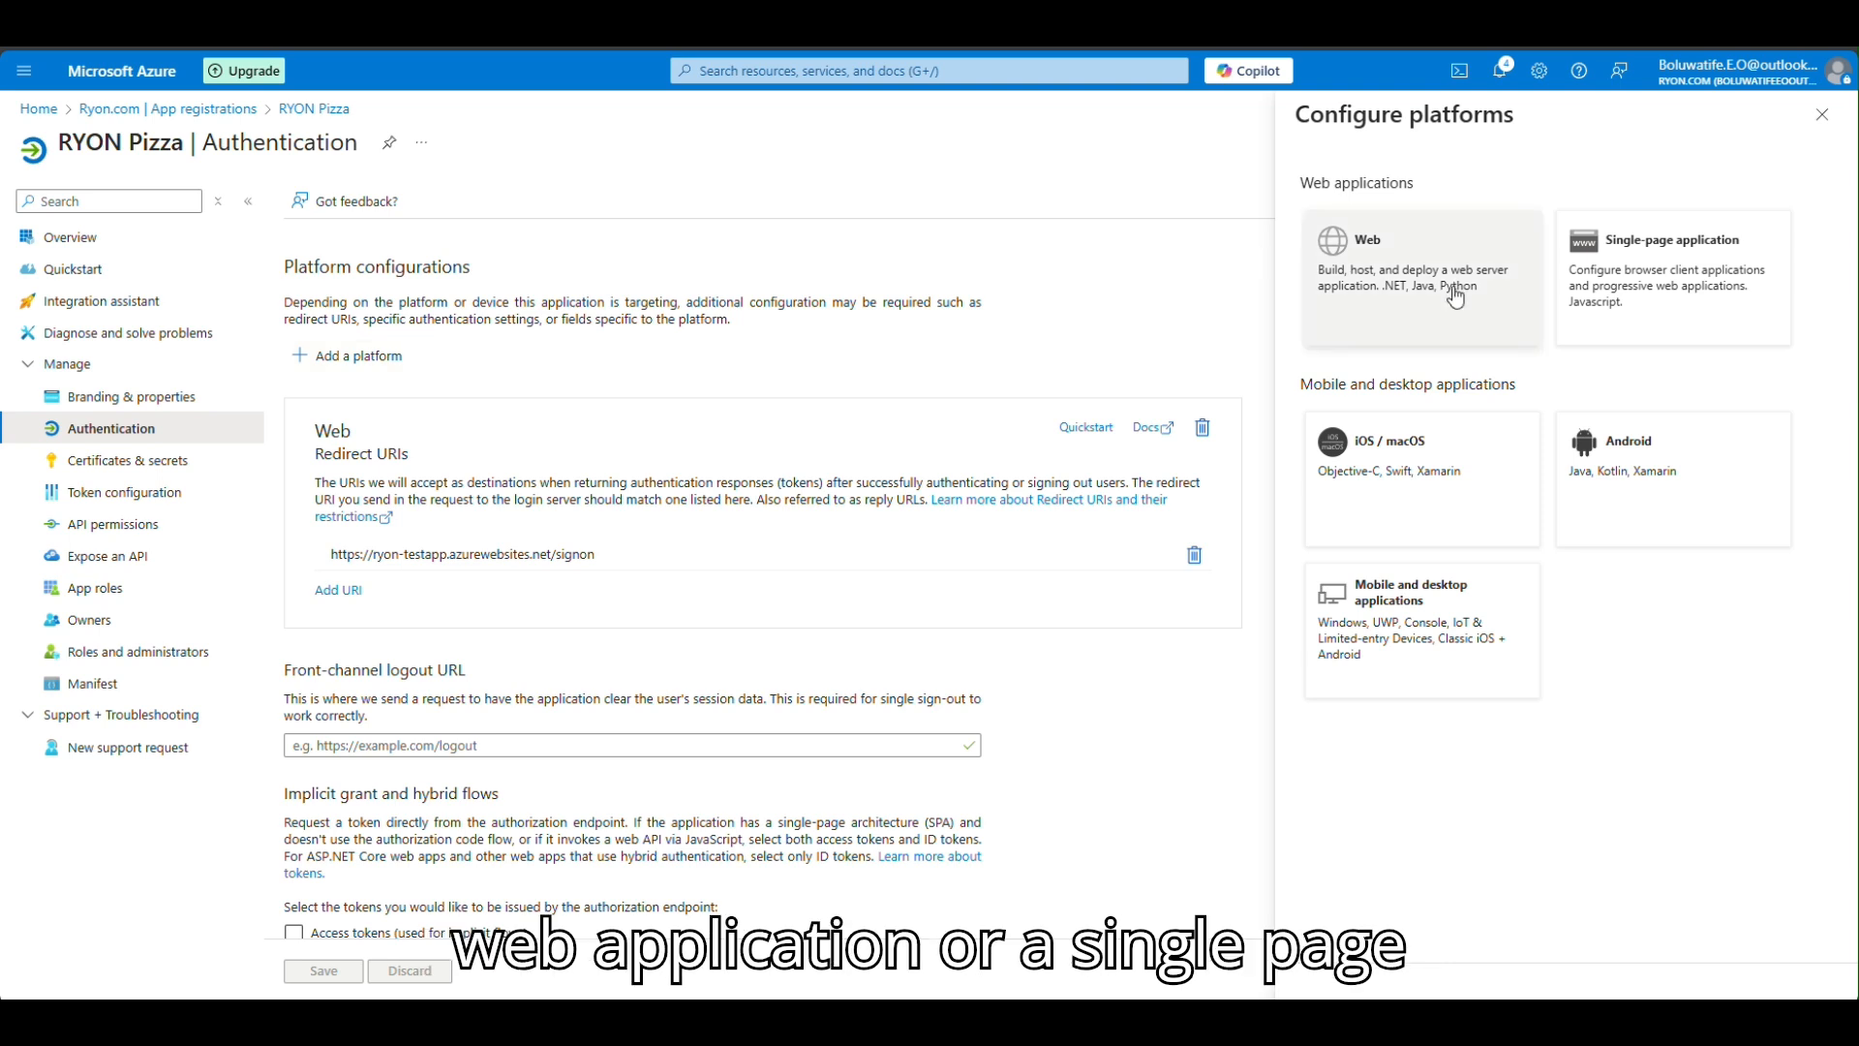
{"action": "left_click", "coordinate": [1697, 296]}
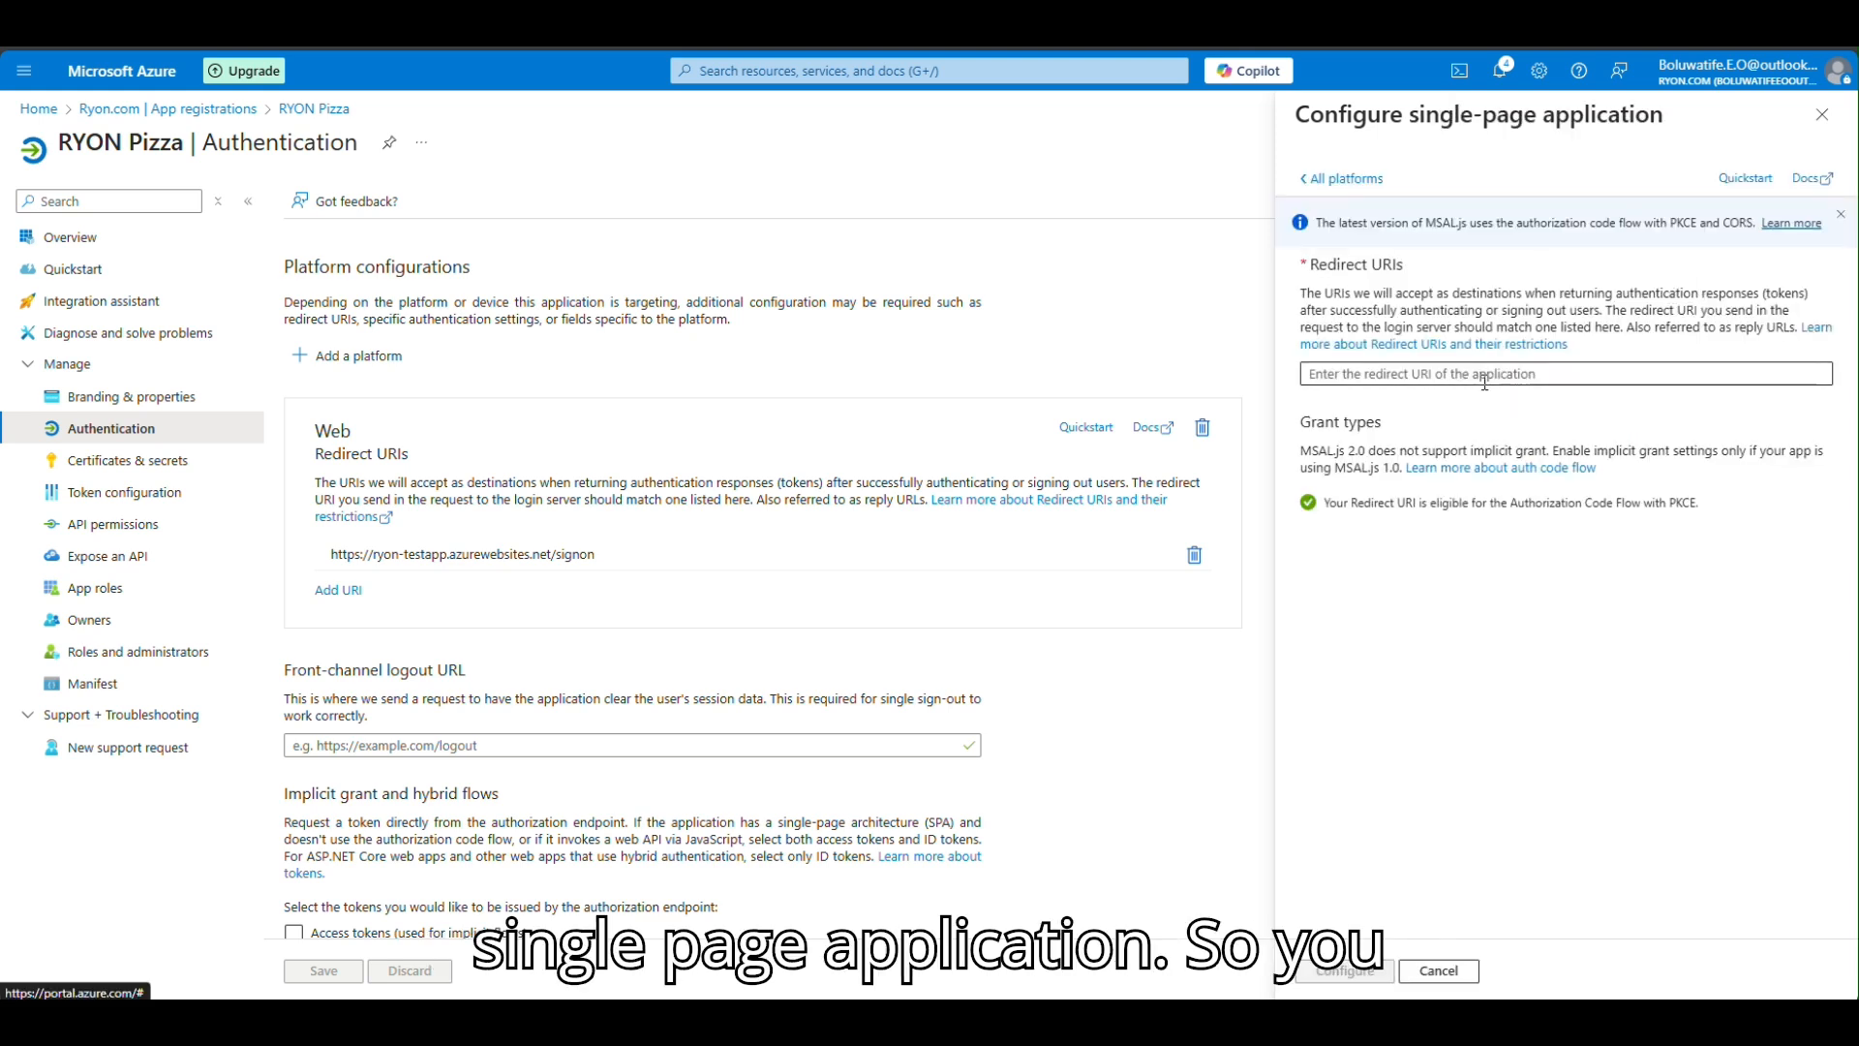
{"action": "left_click", "coordinate": [1492, 375]}
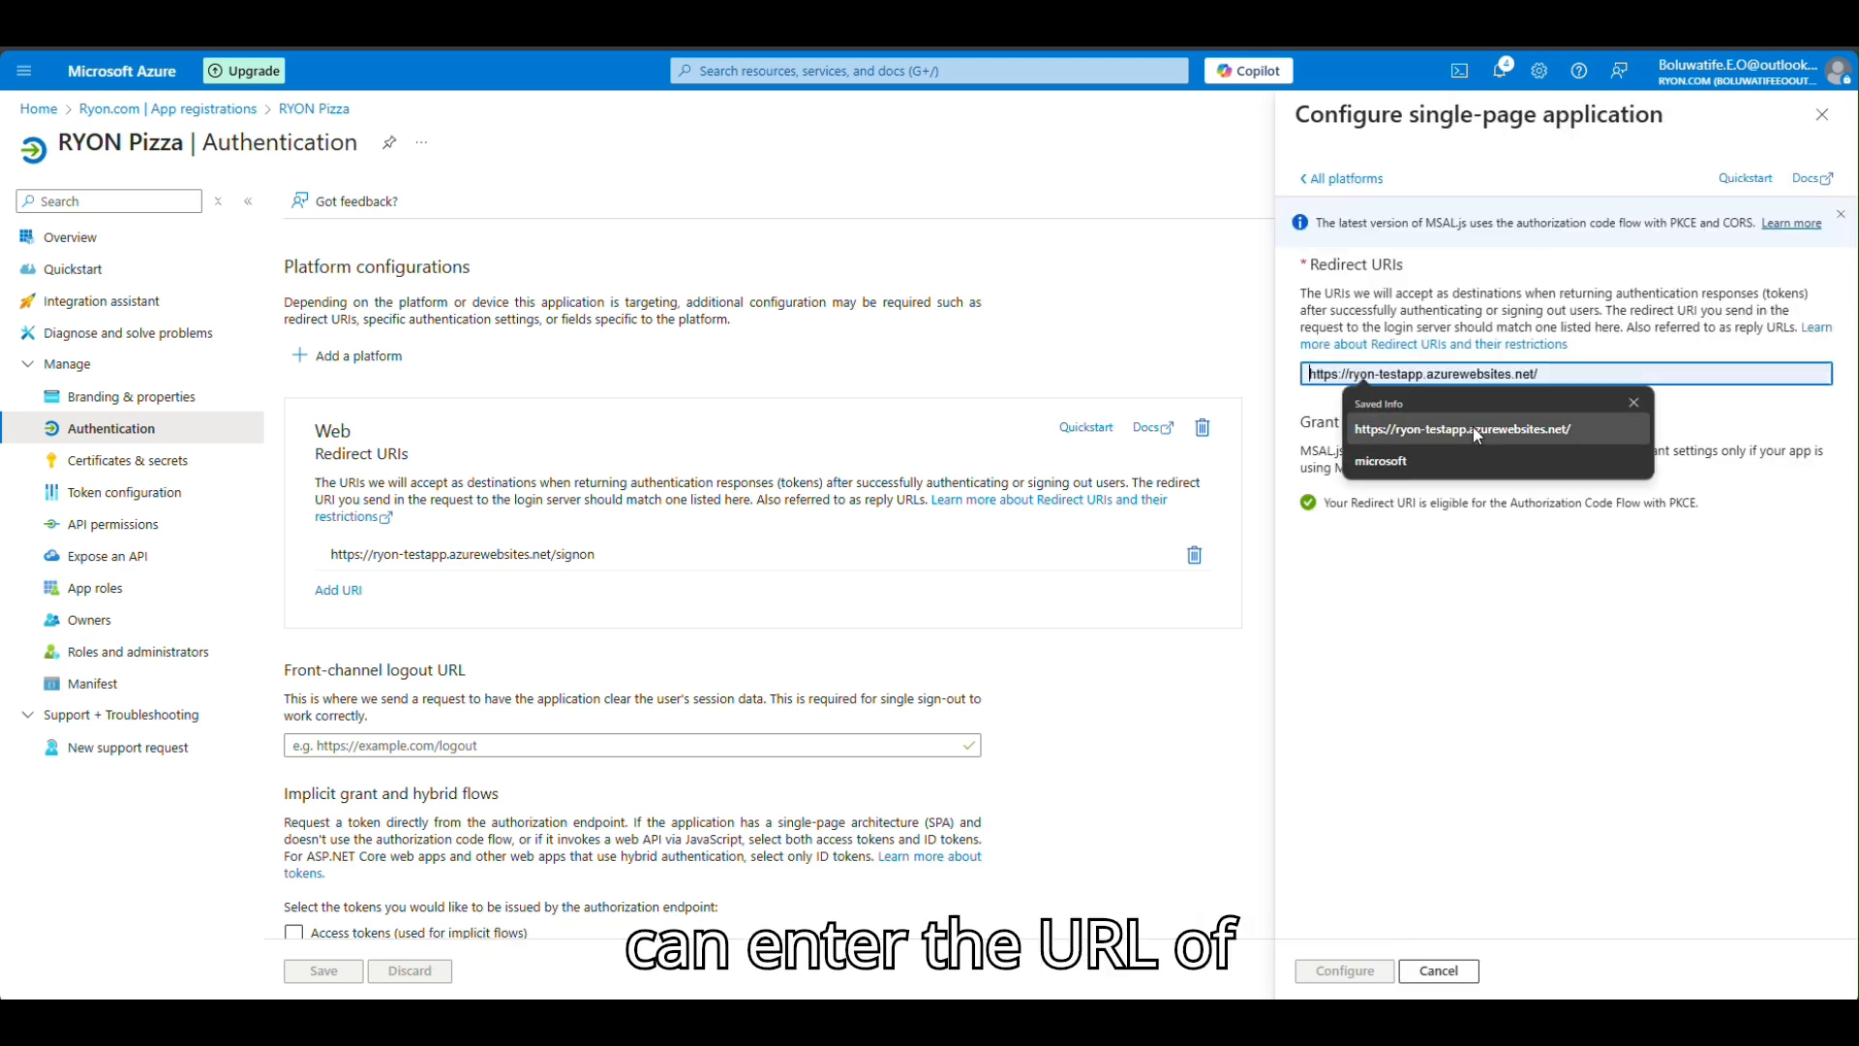
{"action": "left_click", "coordinate": [1516, 429]}
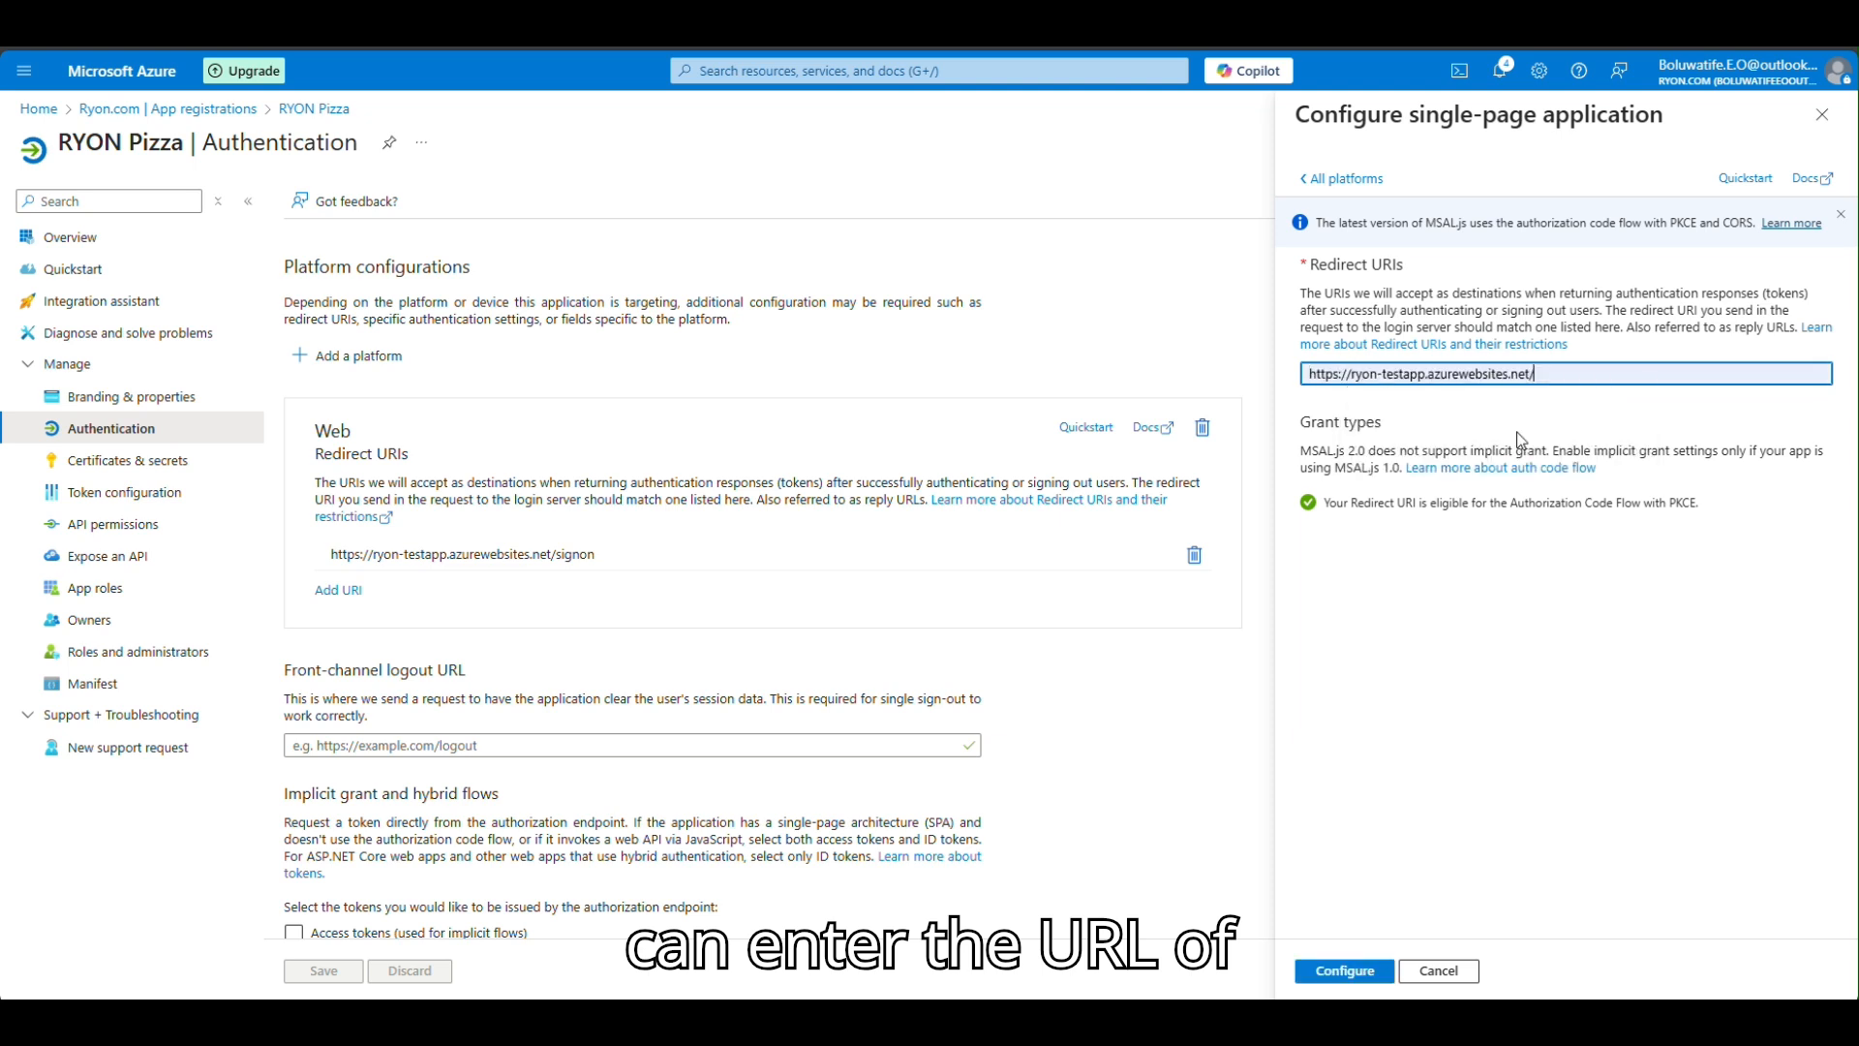
{"action": "left_click", "coordinate": [1365, 963]}
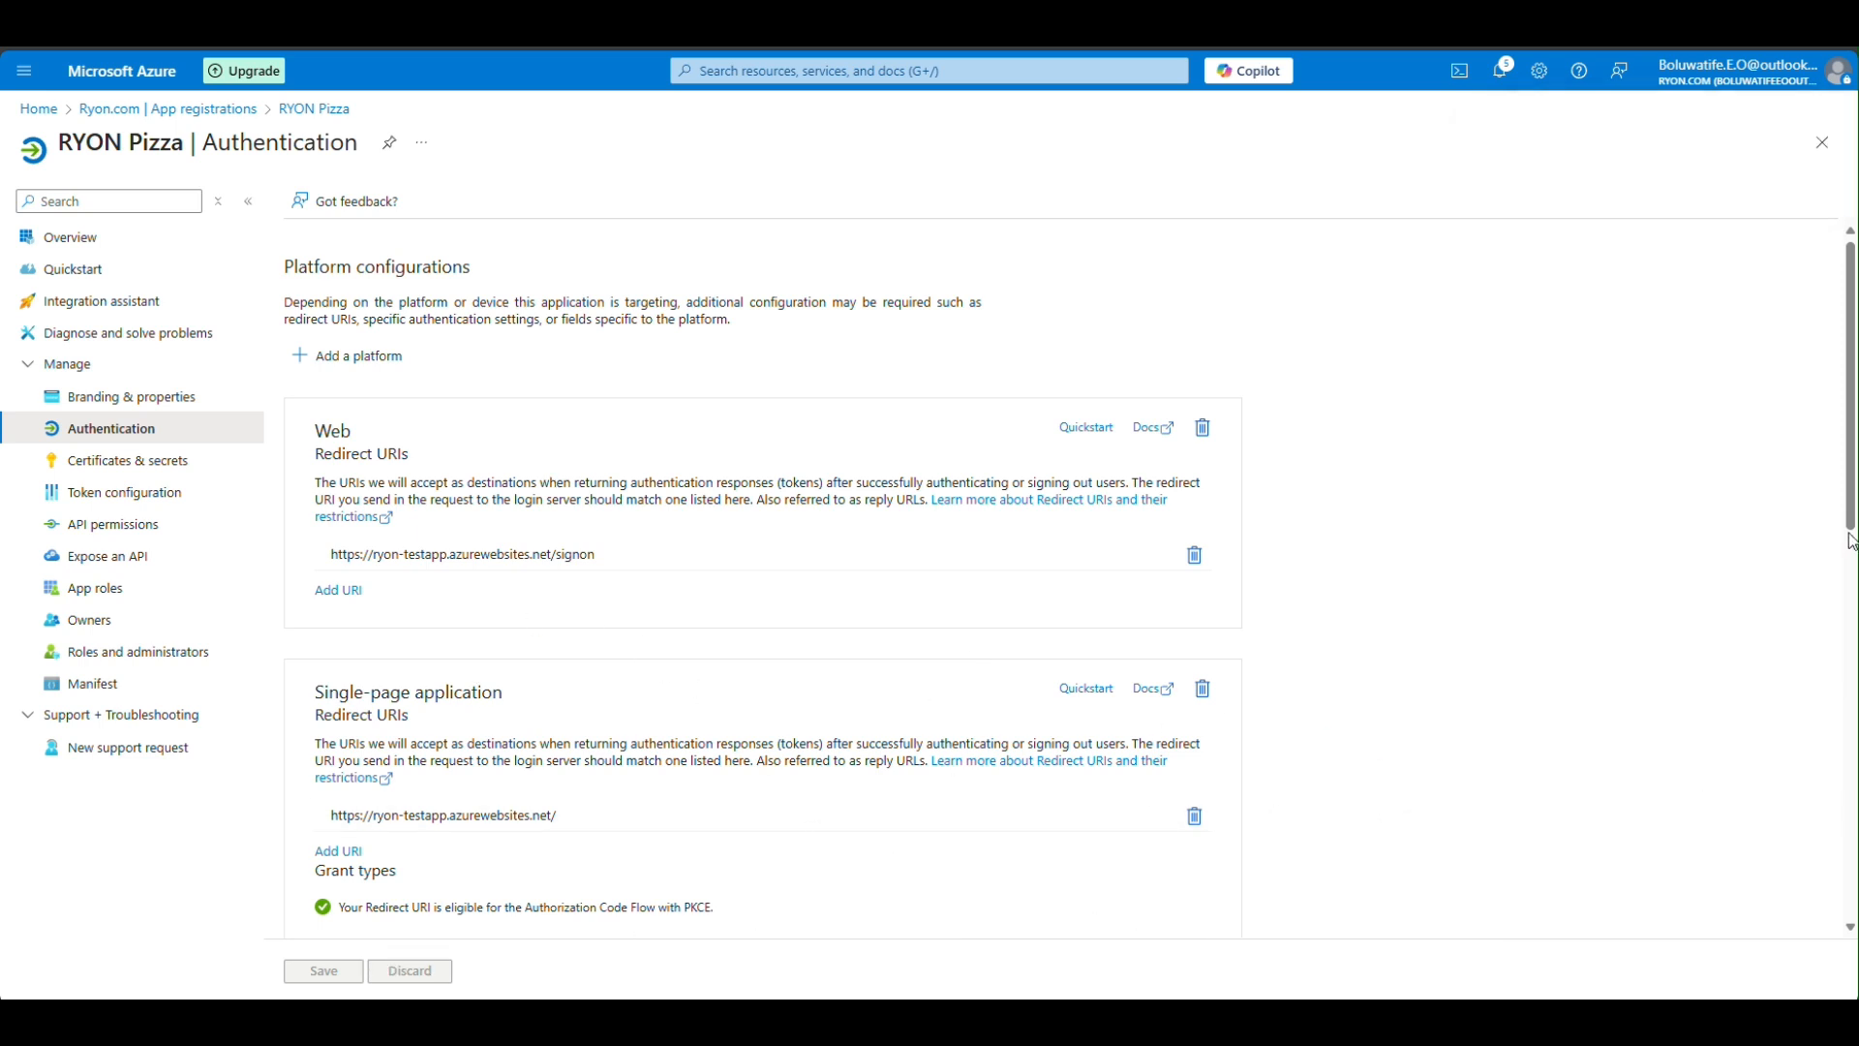
Step: Review RYON Pizza's remaining authentication settings and the Microsoft APIs offered when adding an API permission
{"action": "scroll", "coordinate": [1698, 779], "scroll_direction": "down", "scroll_amount": 3}
{"action": "scroll", "coordinate": [1065, 581], "scroll_direction": "down", "scroll_amount": 3}
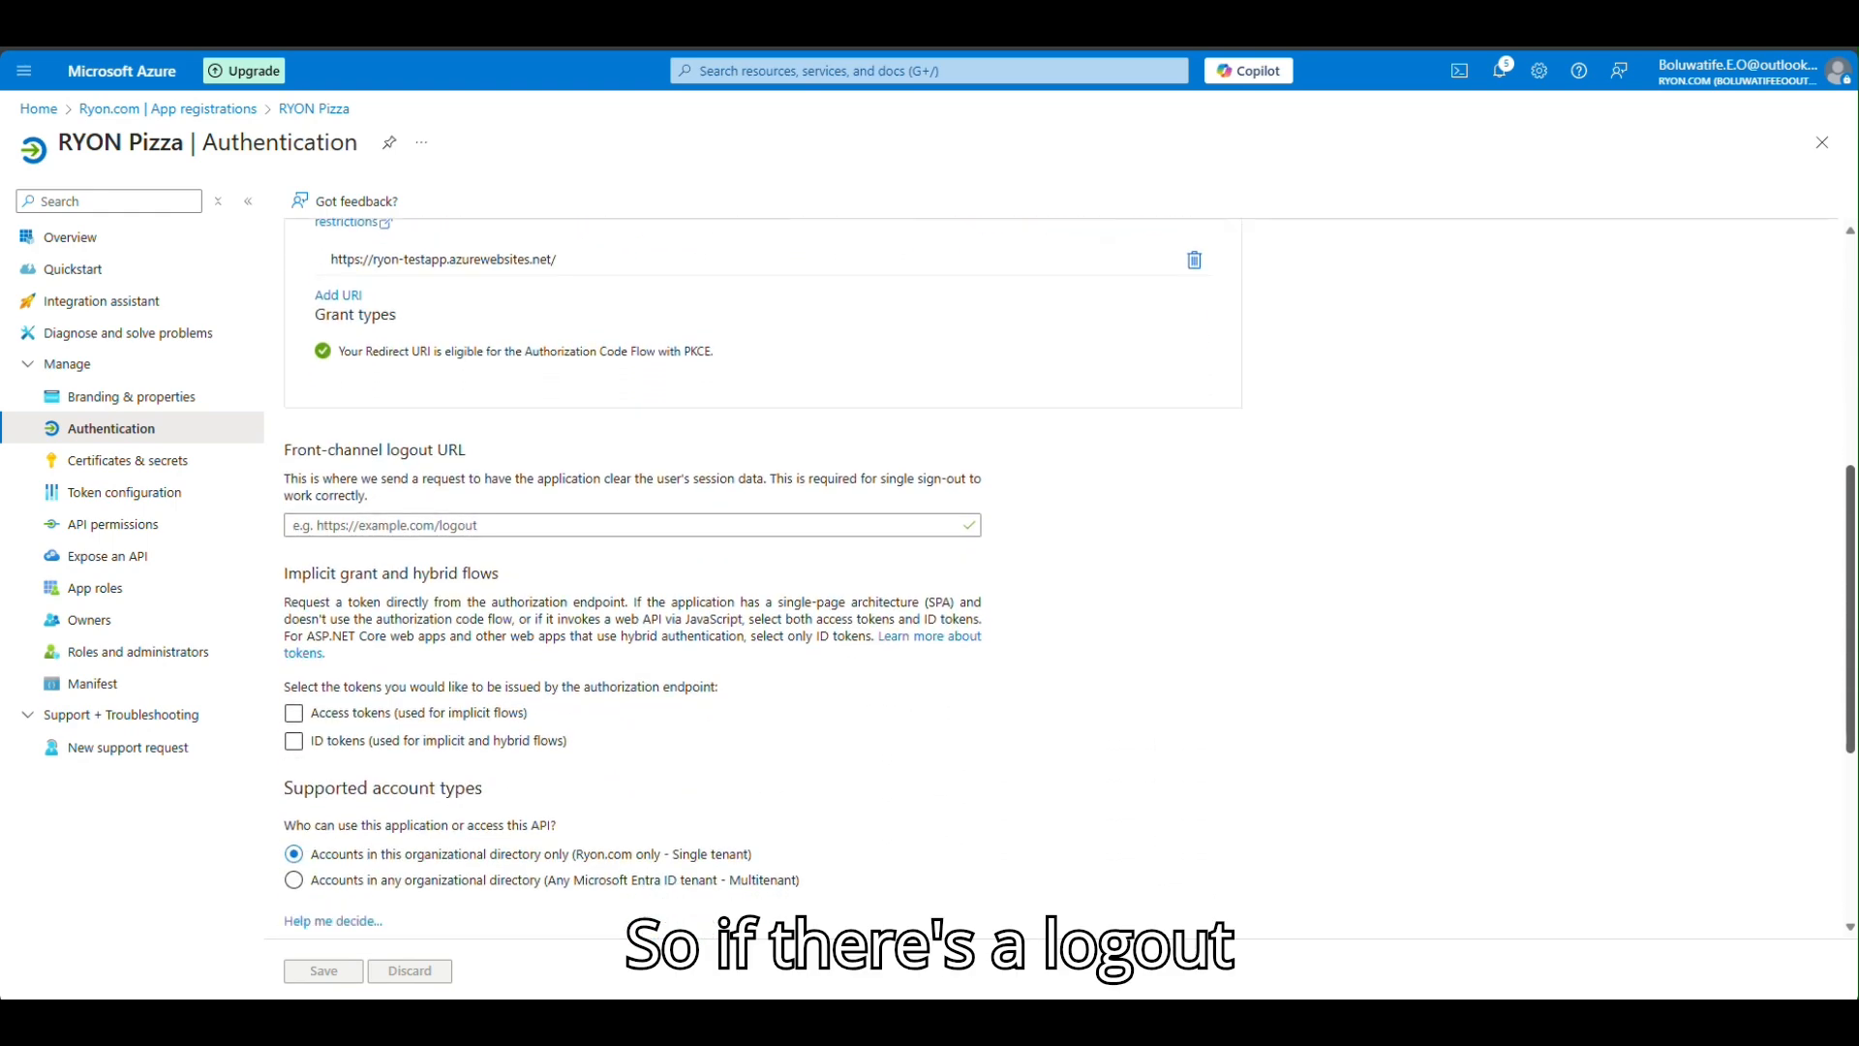
{"action": "scroll", "coordinate": [1065, 581], "scroll_direction": "down", "scroll_amount": 3}
{"action": "scroll", "coordinate": [1065, 581], "scroll_direction": "up", "scroll_amount": 2}
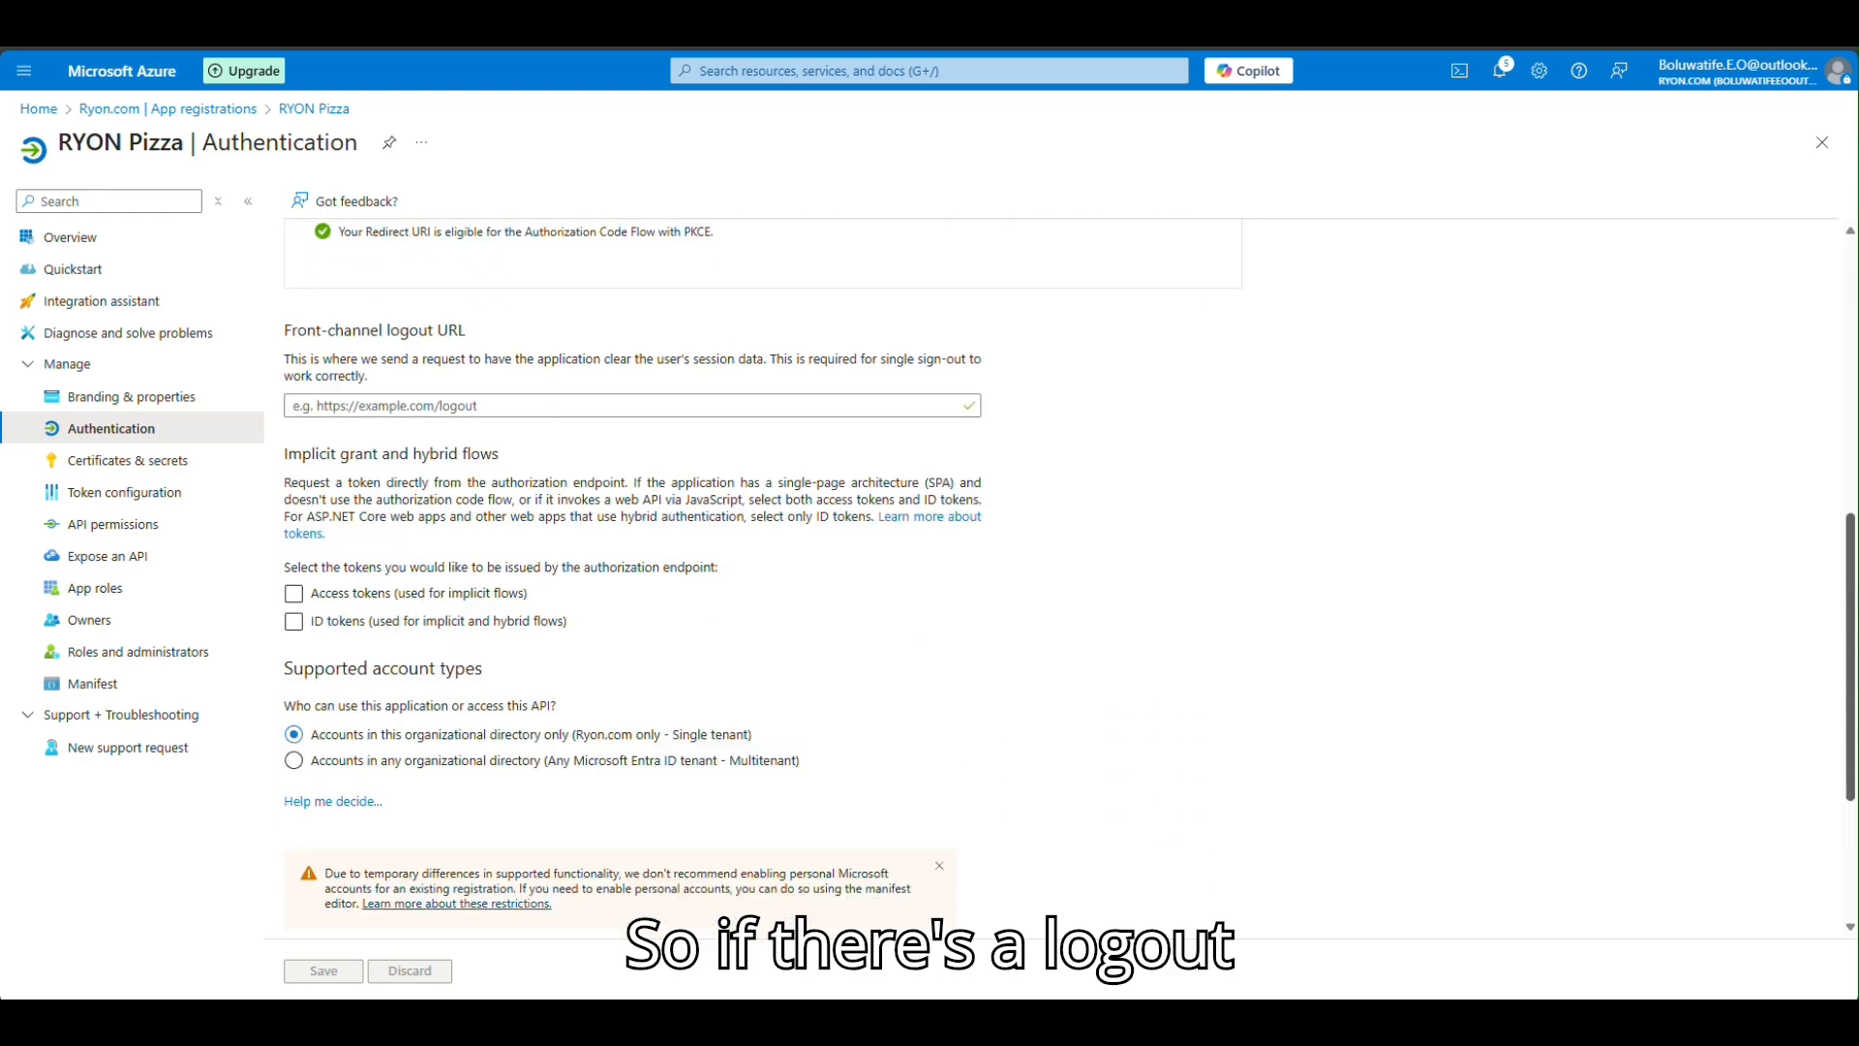
{"action": "scroll", "coordinate": [1066, 581], "scroll_direction": "down", "scroll_amount": 3}
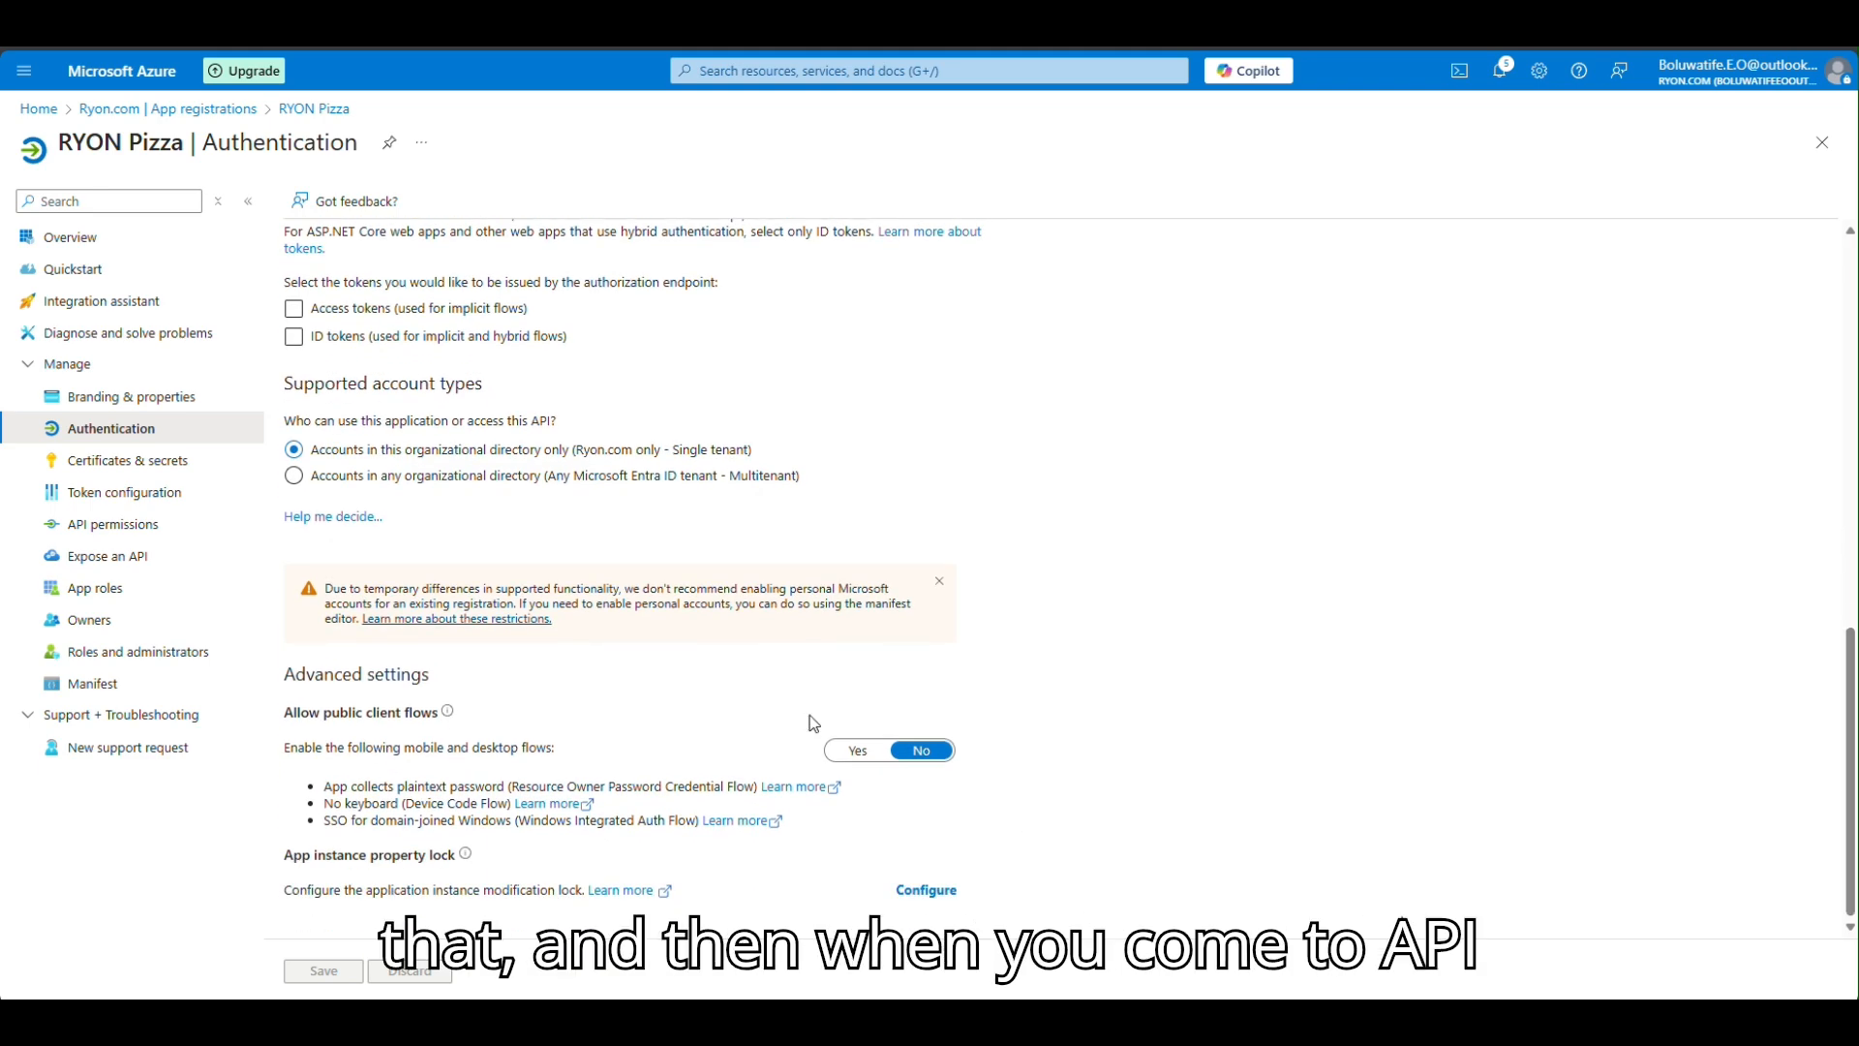
{"action": "left_click", "coordinate": [172, 535]}
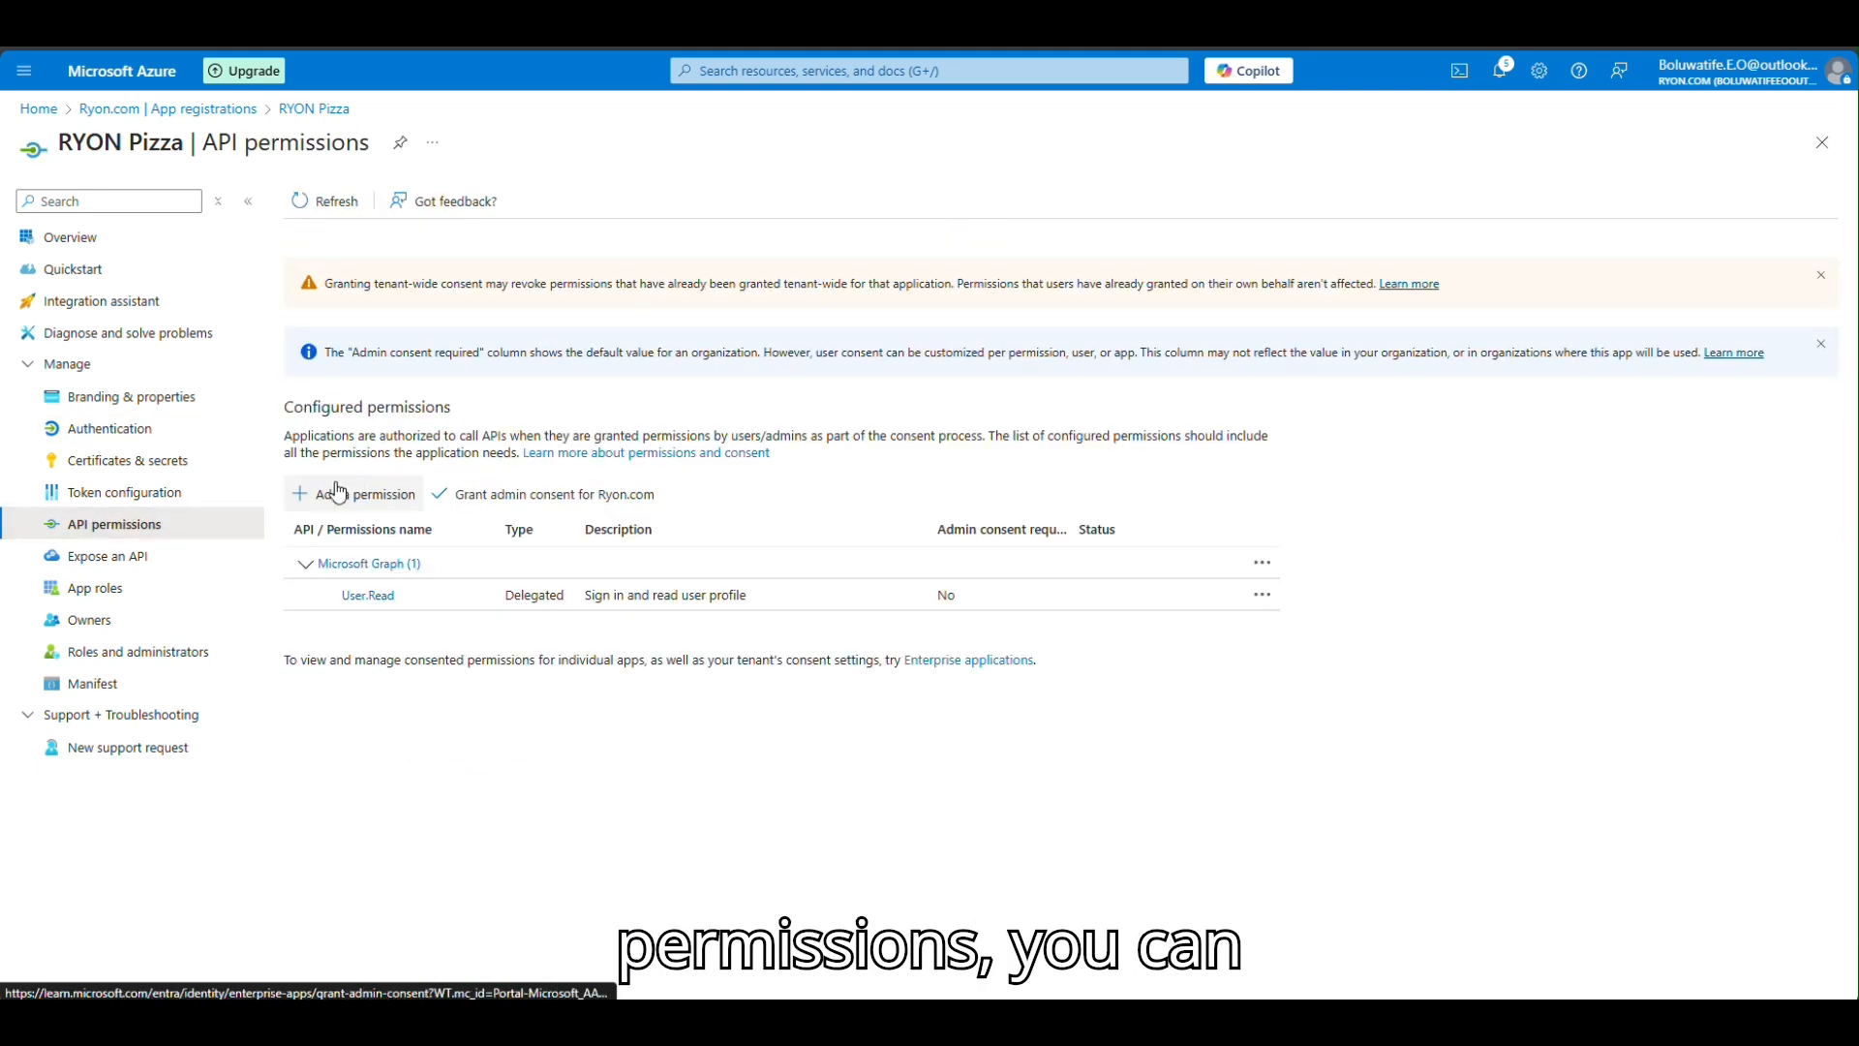
{"action": "left_click", "coordinate": [317, 506]}
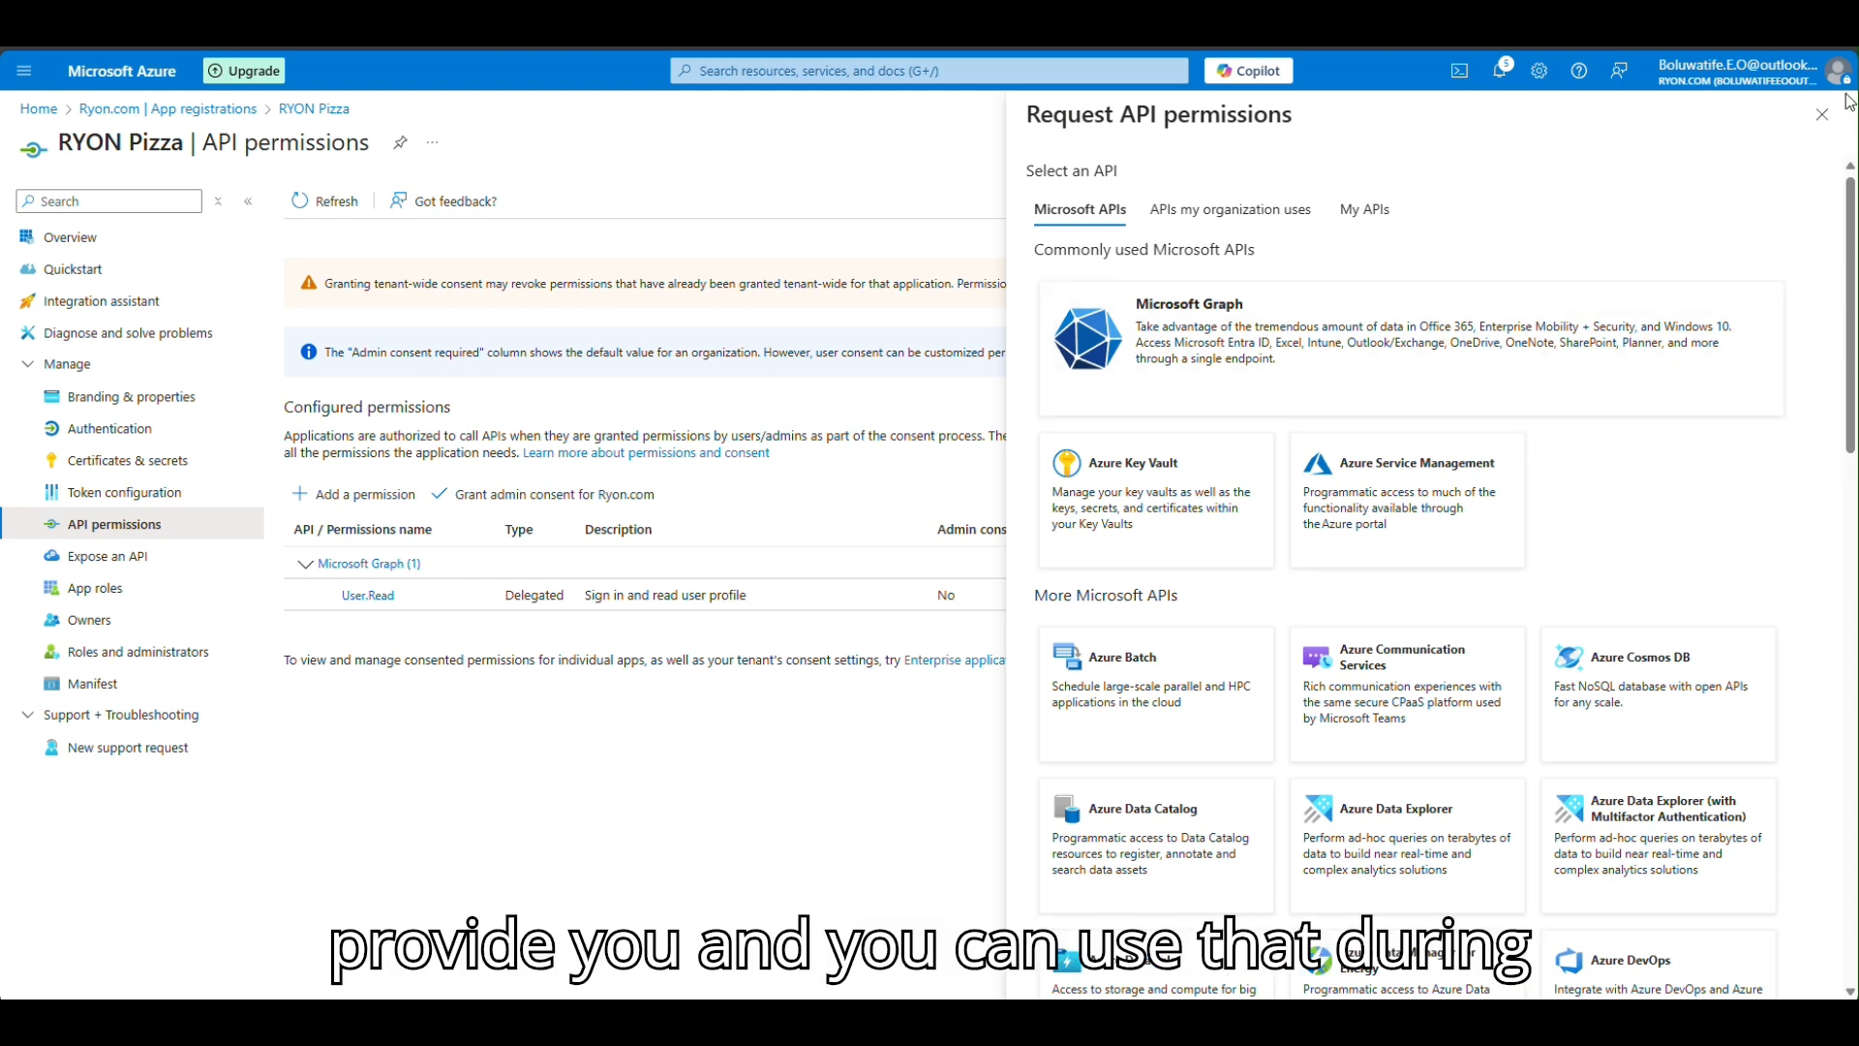
{"action": "left_click", "coordinate": [1825, 115]}
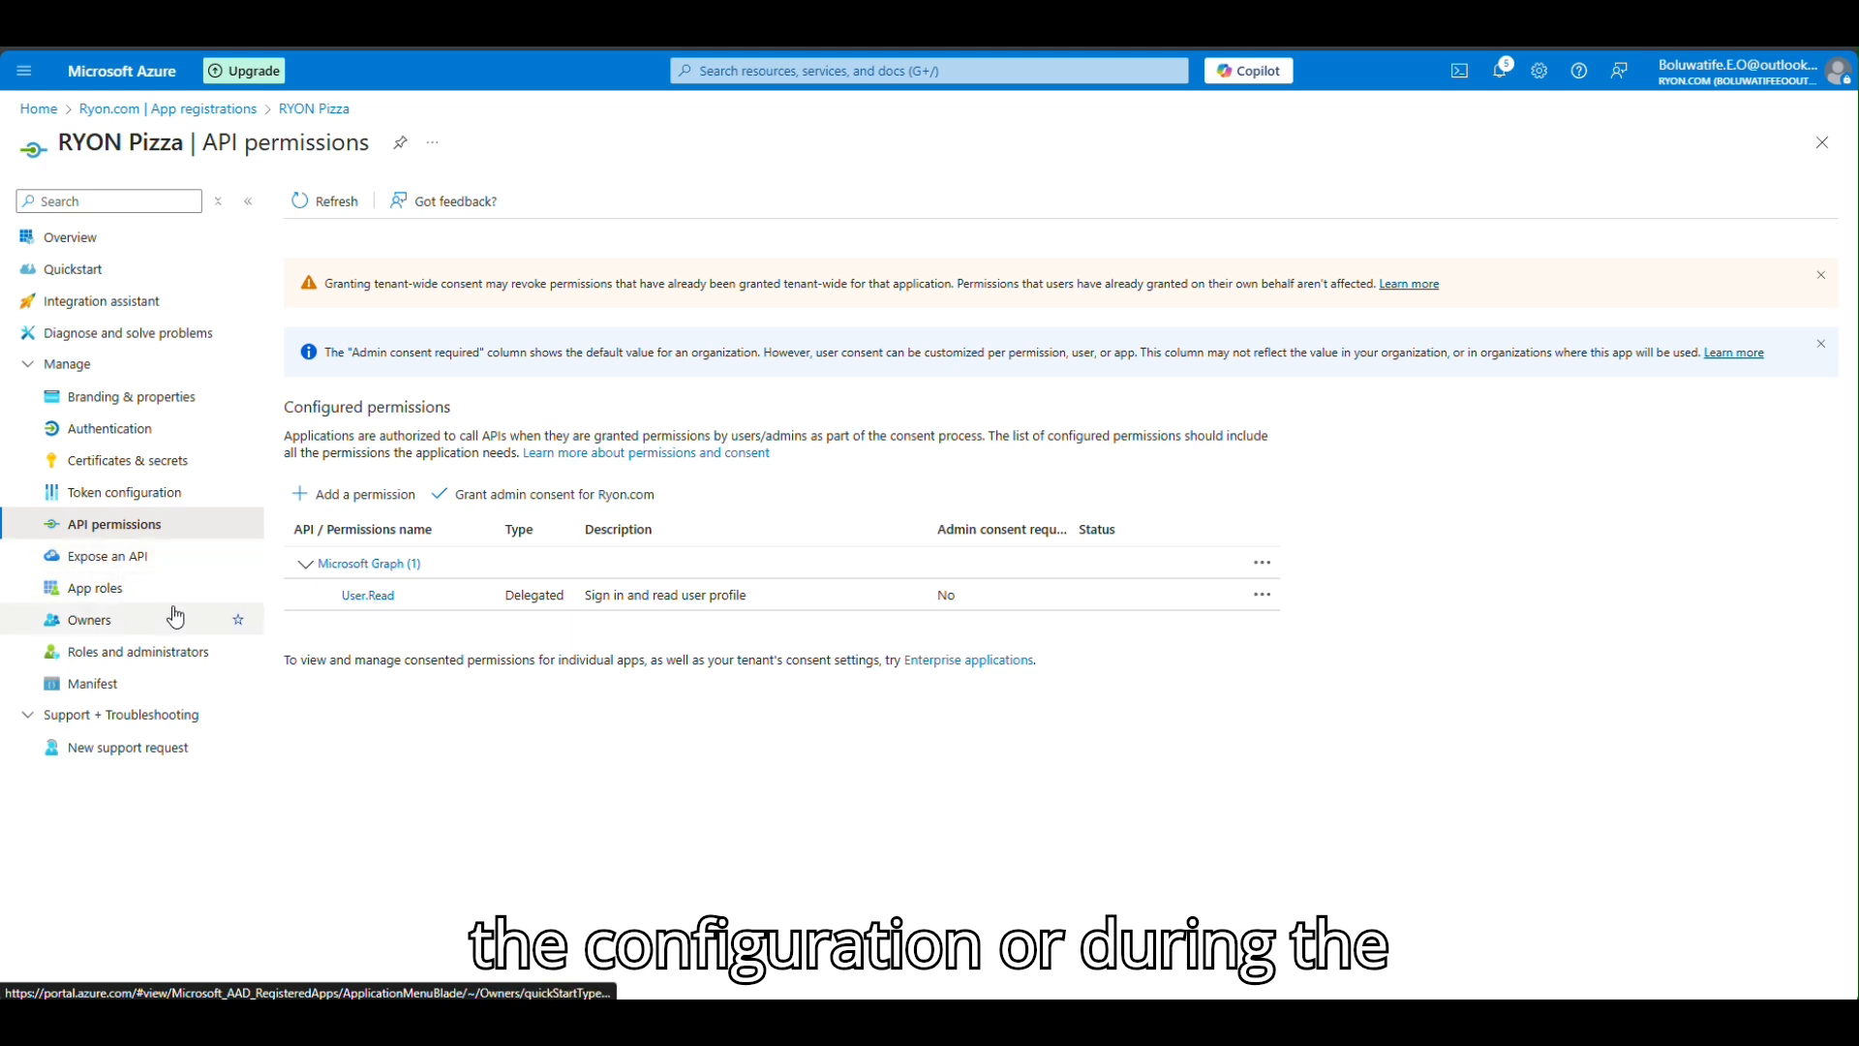
Step: Add the tenant's member account and the Ryon Admin guest account as owners of the RYON Pizza registration
{"action": "left_click", "coordinate": [114, 630]}
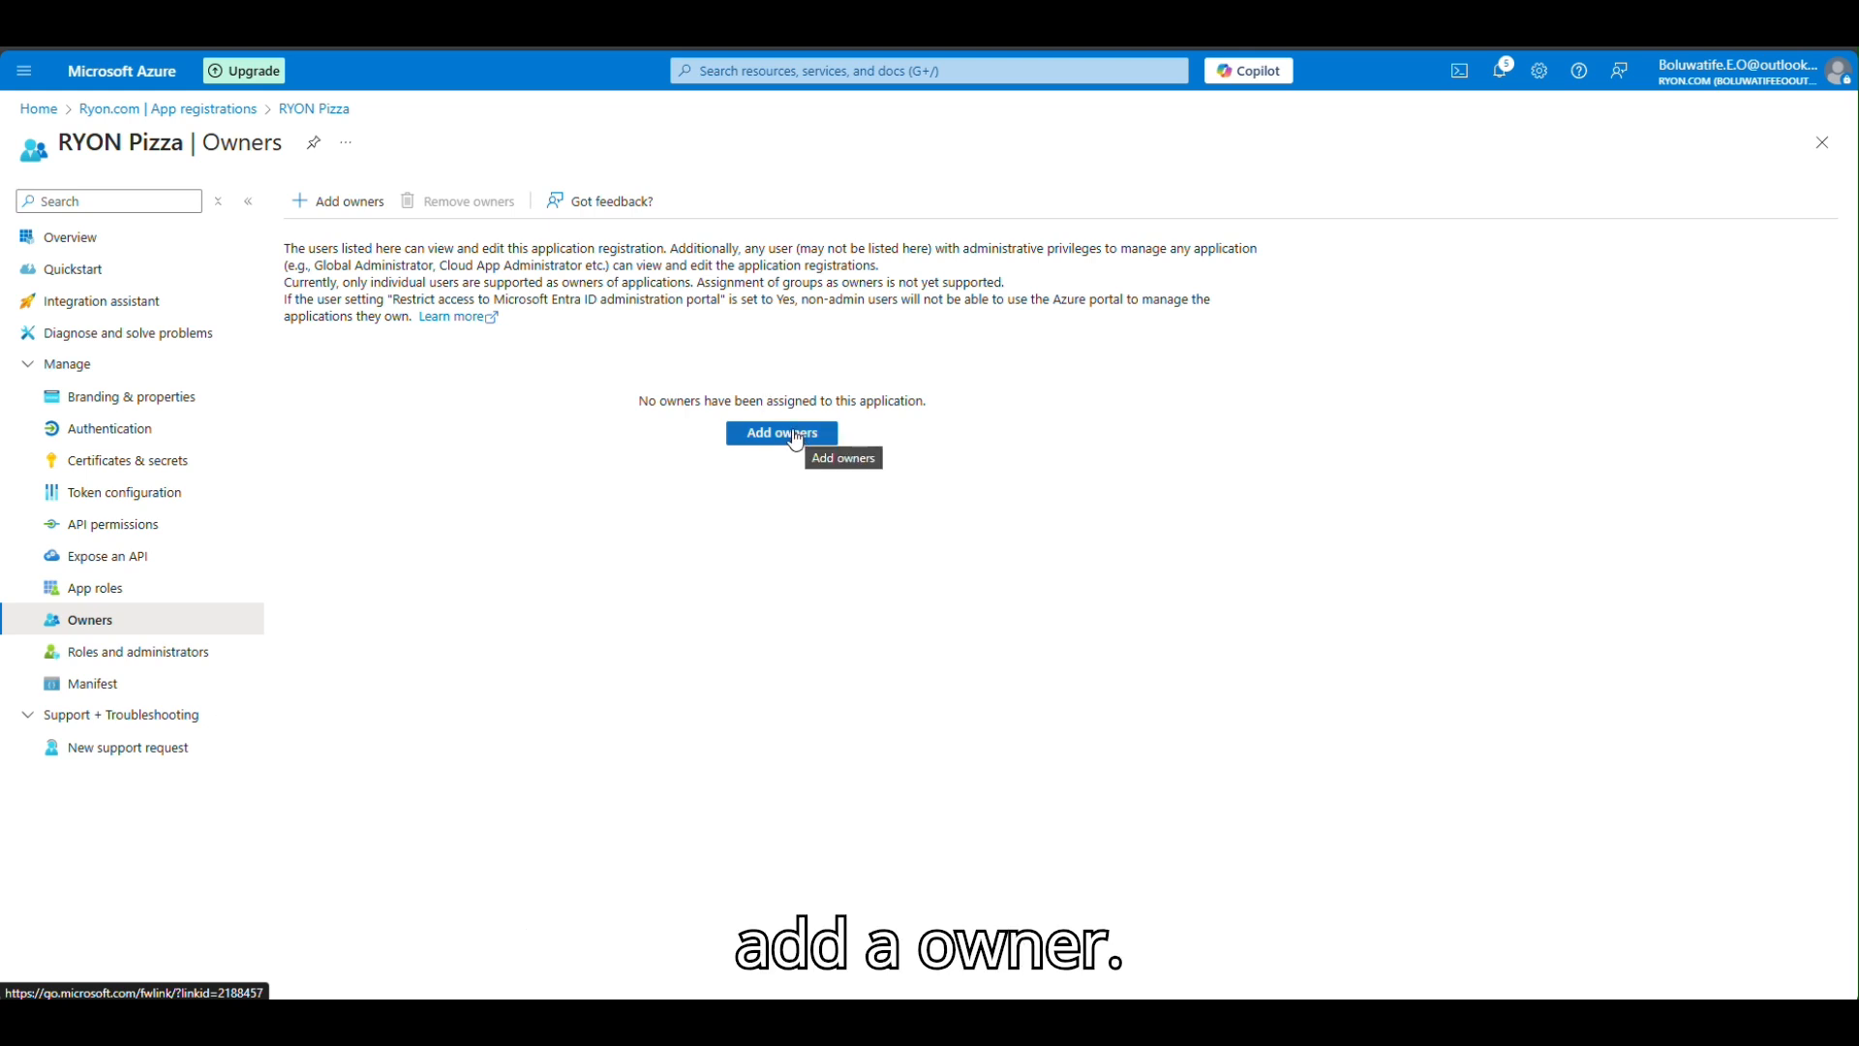
{"action": "left_click", "coordinate": [338, 201]}
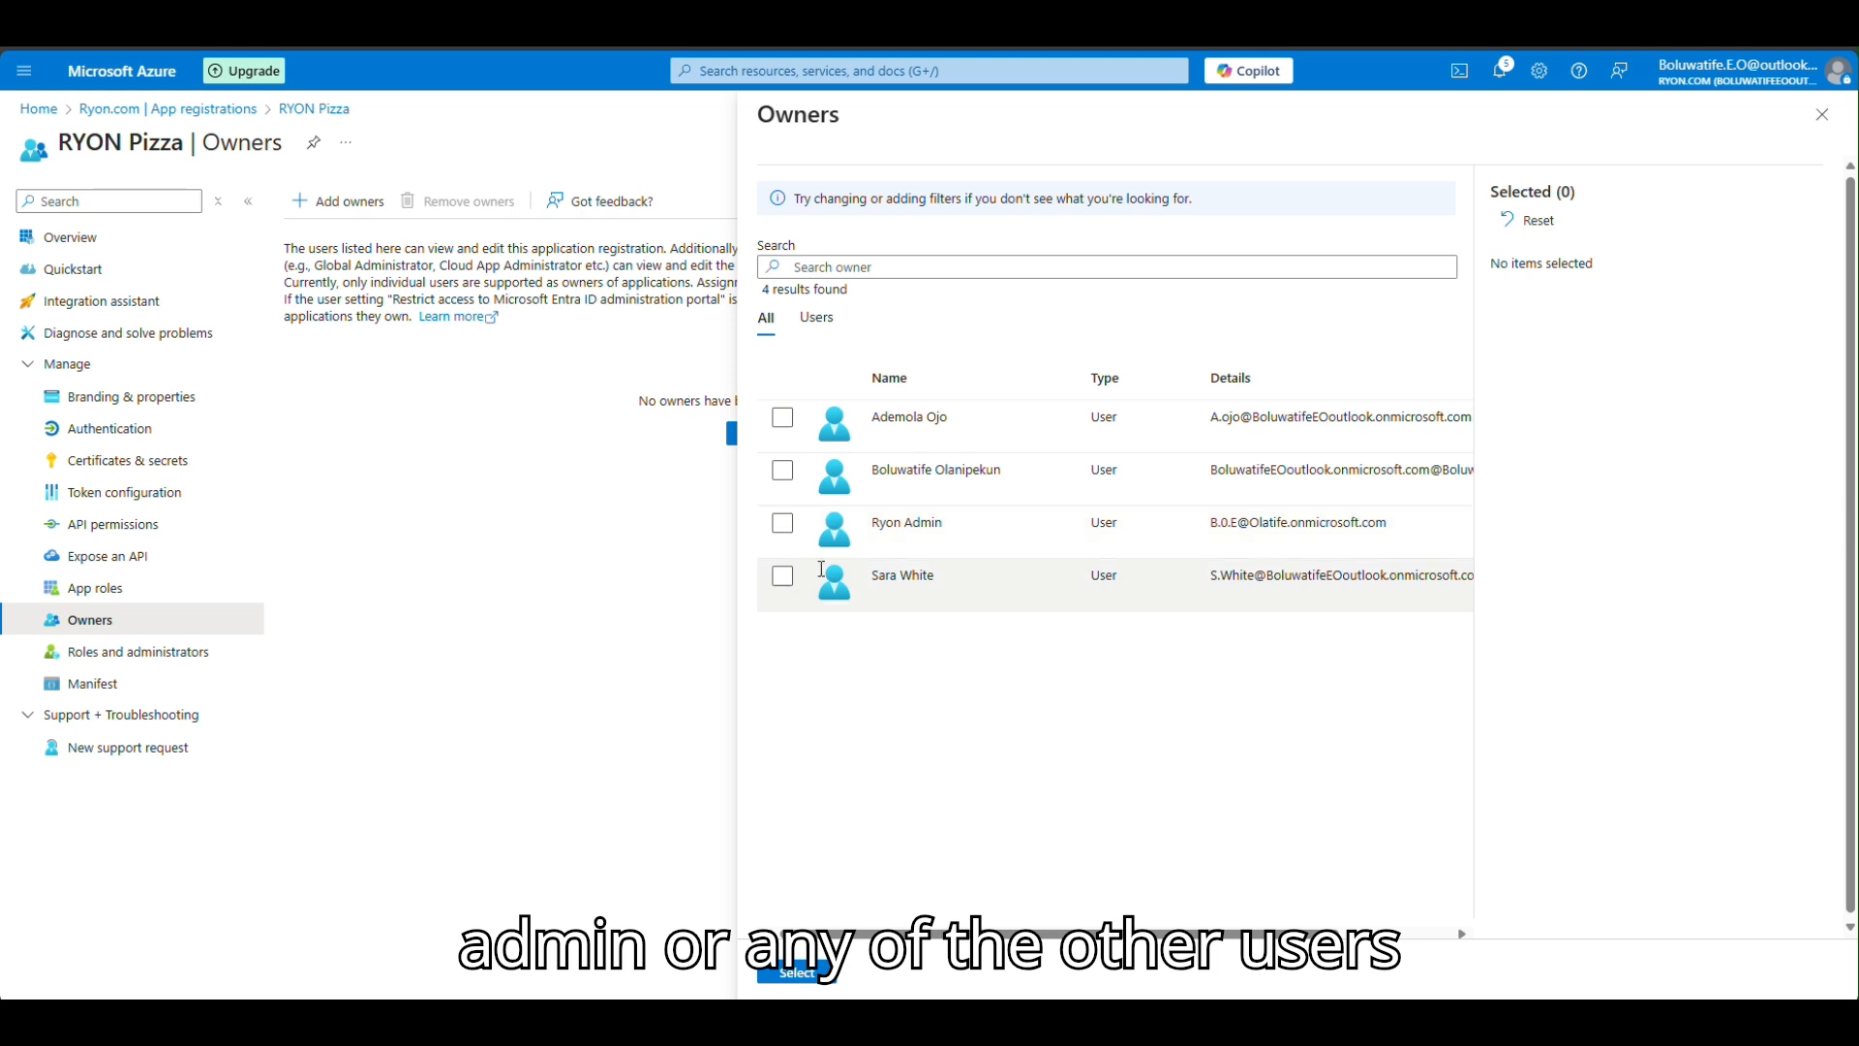
{"action": "left_click", "coordinate": [781, 472]}
{"action": "left_click", "coordinate": [785, 523]}
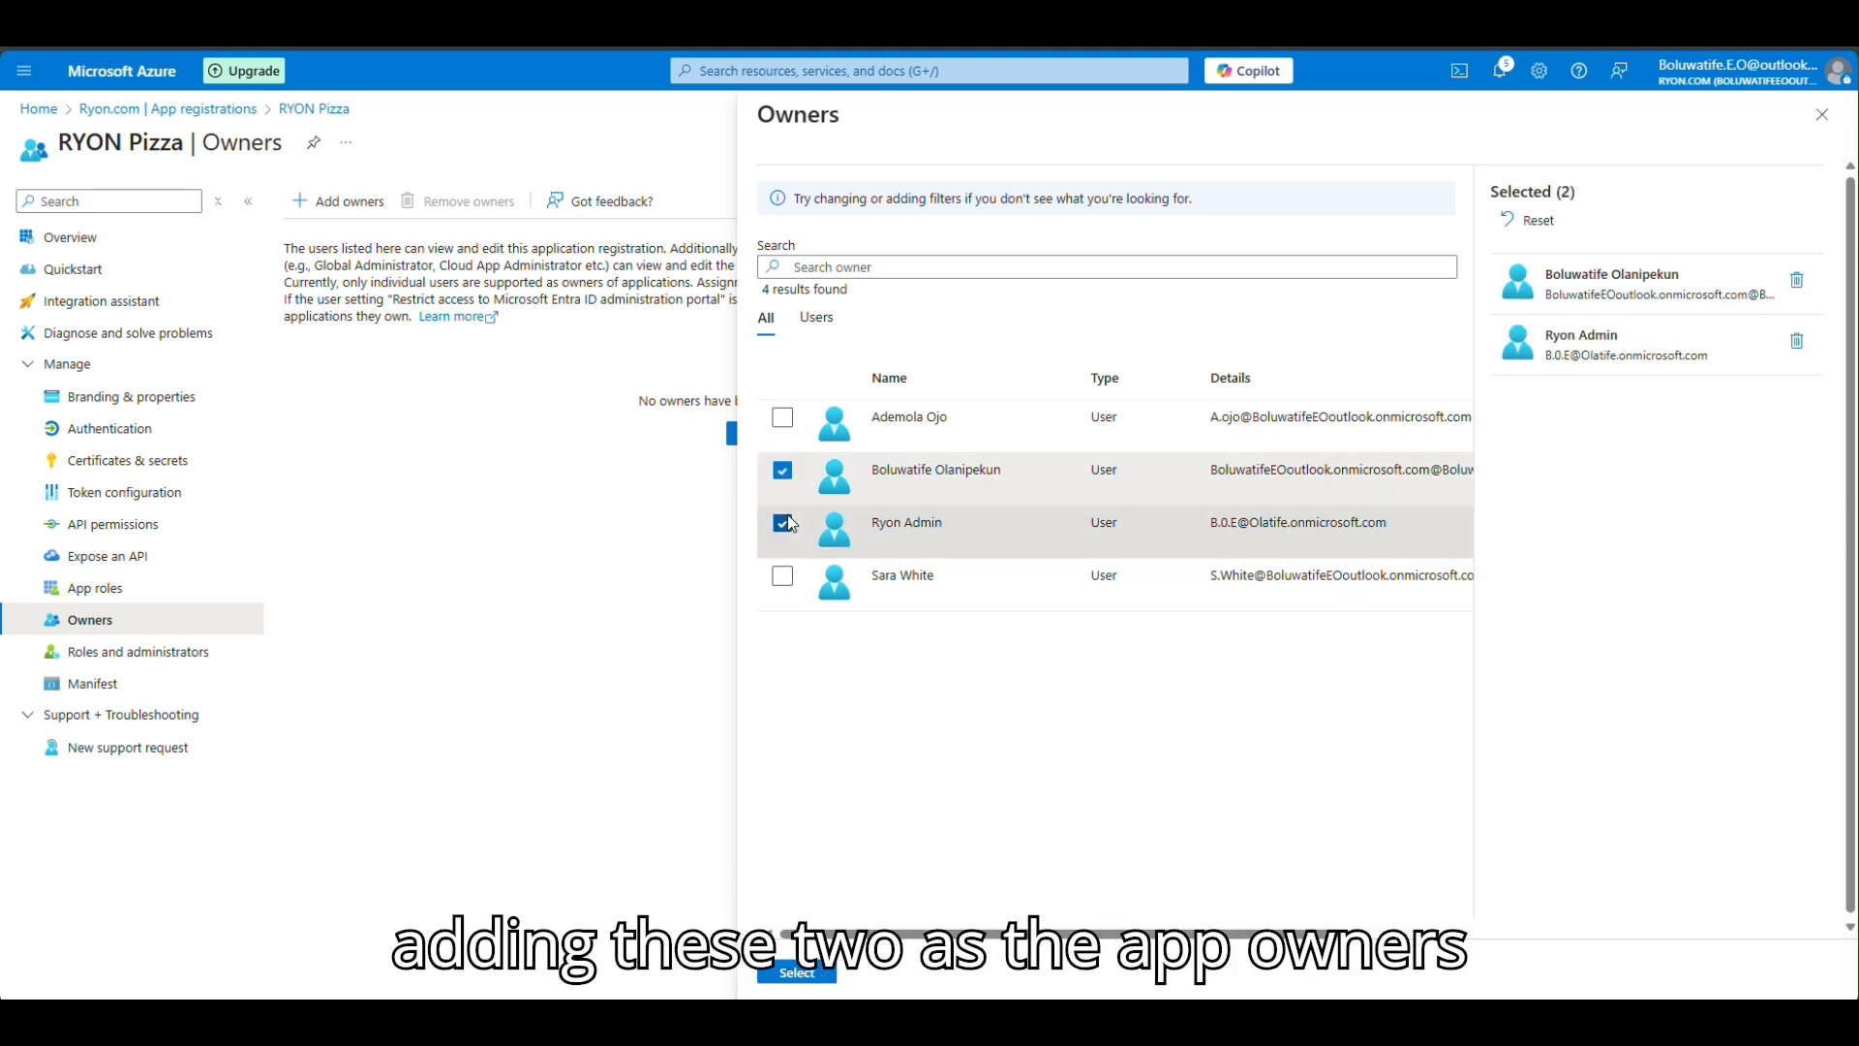
{"action": "left_click", "coordinate": [797, 973]}
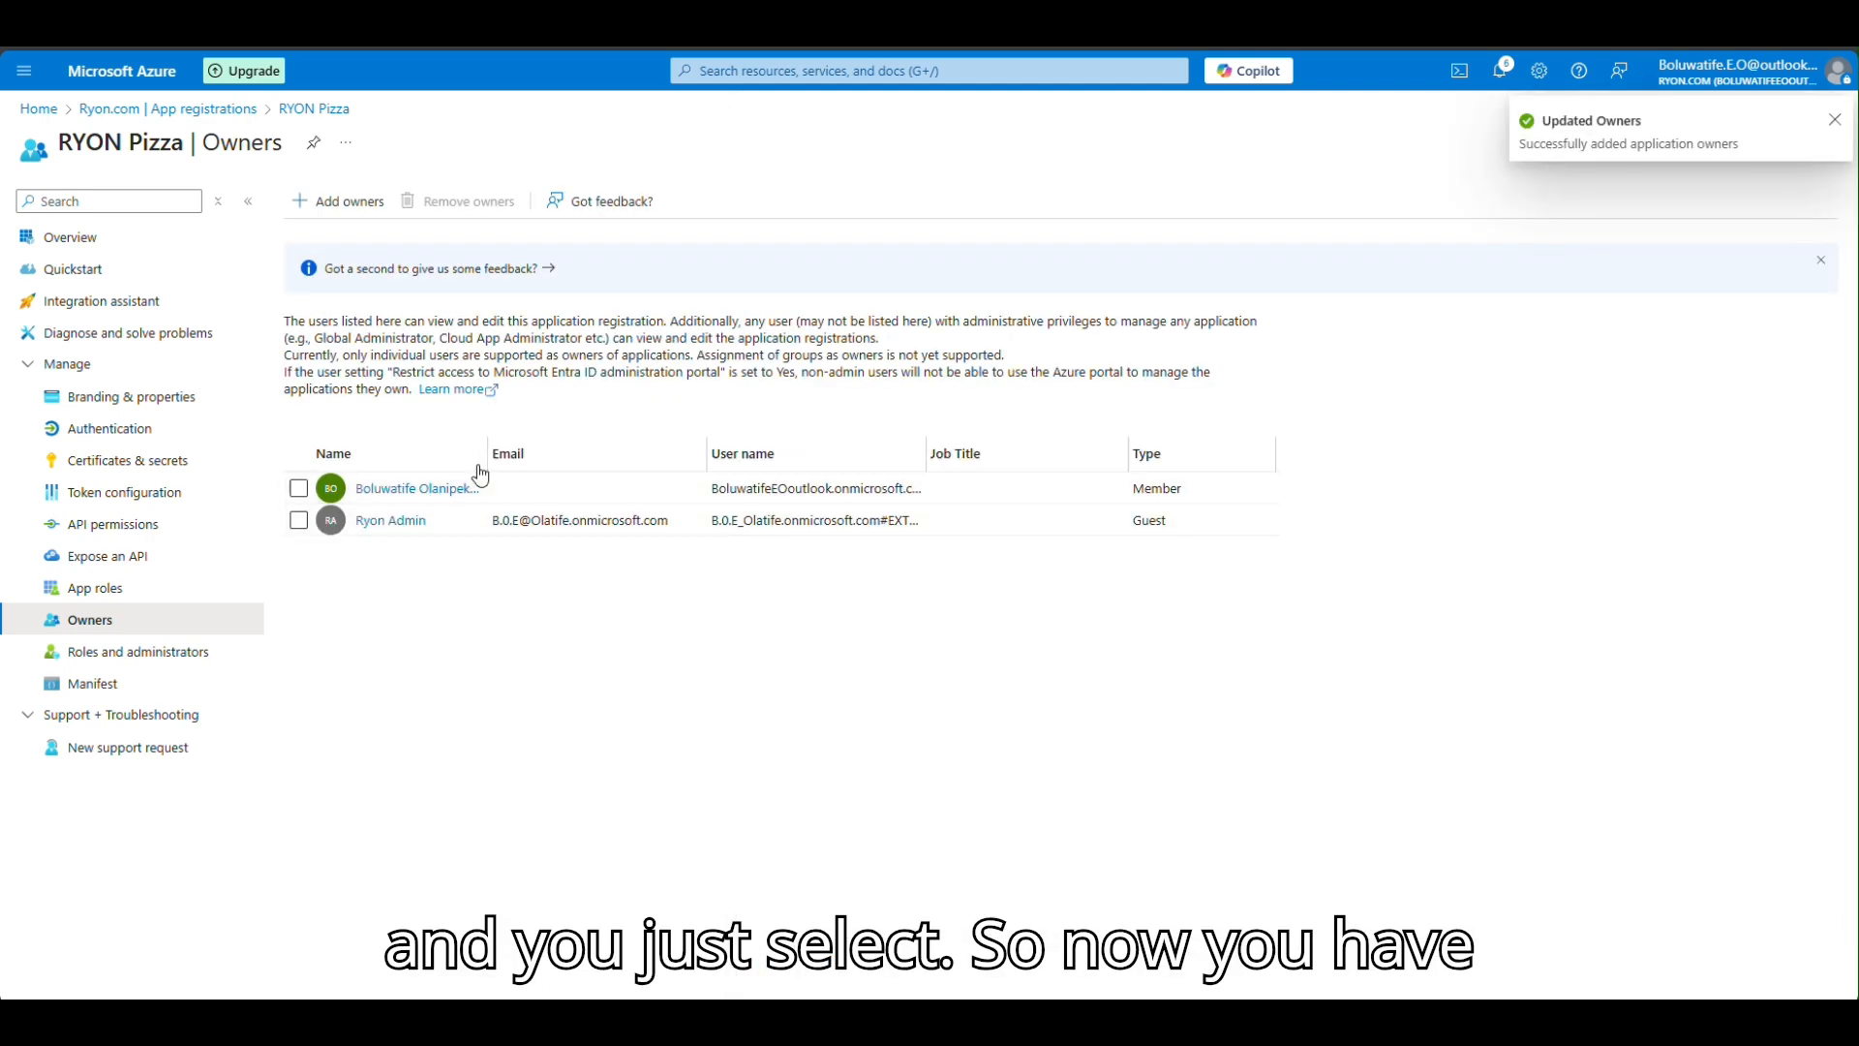
Step: Examine RYON Pizza's app role creation options, including the member types for users, groups and applications, and its administrative roles
{"action": "left_click", "coordinate": [117, 601]}
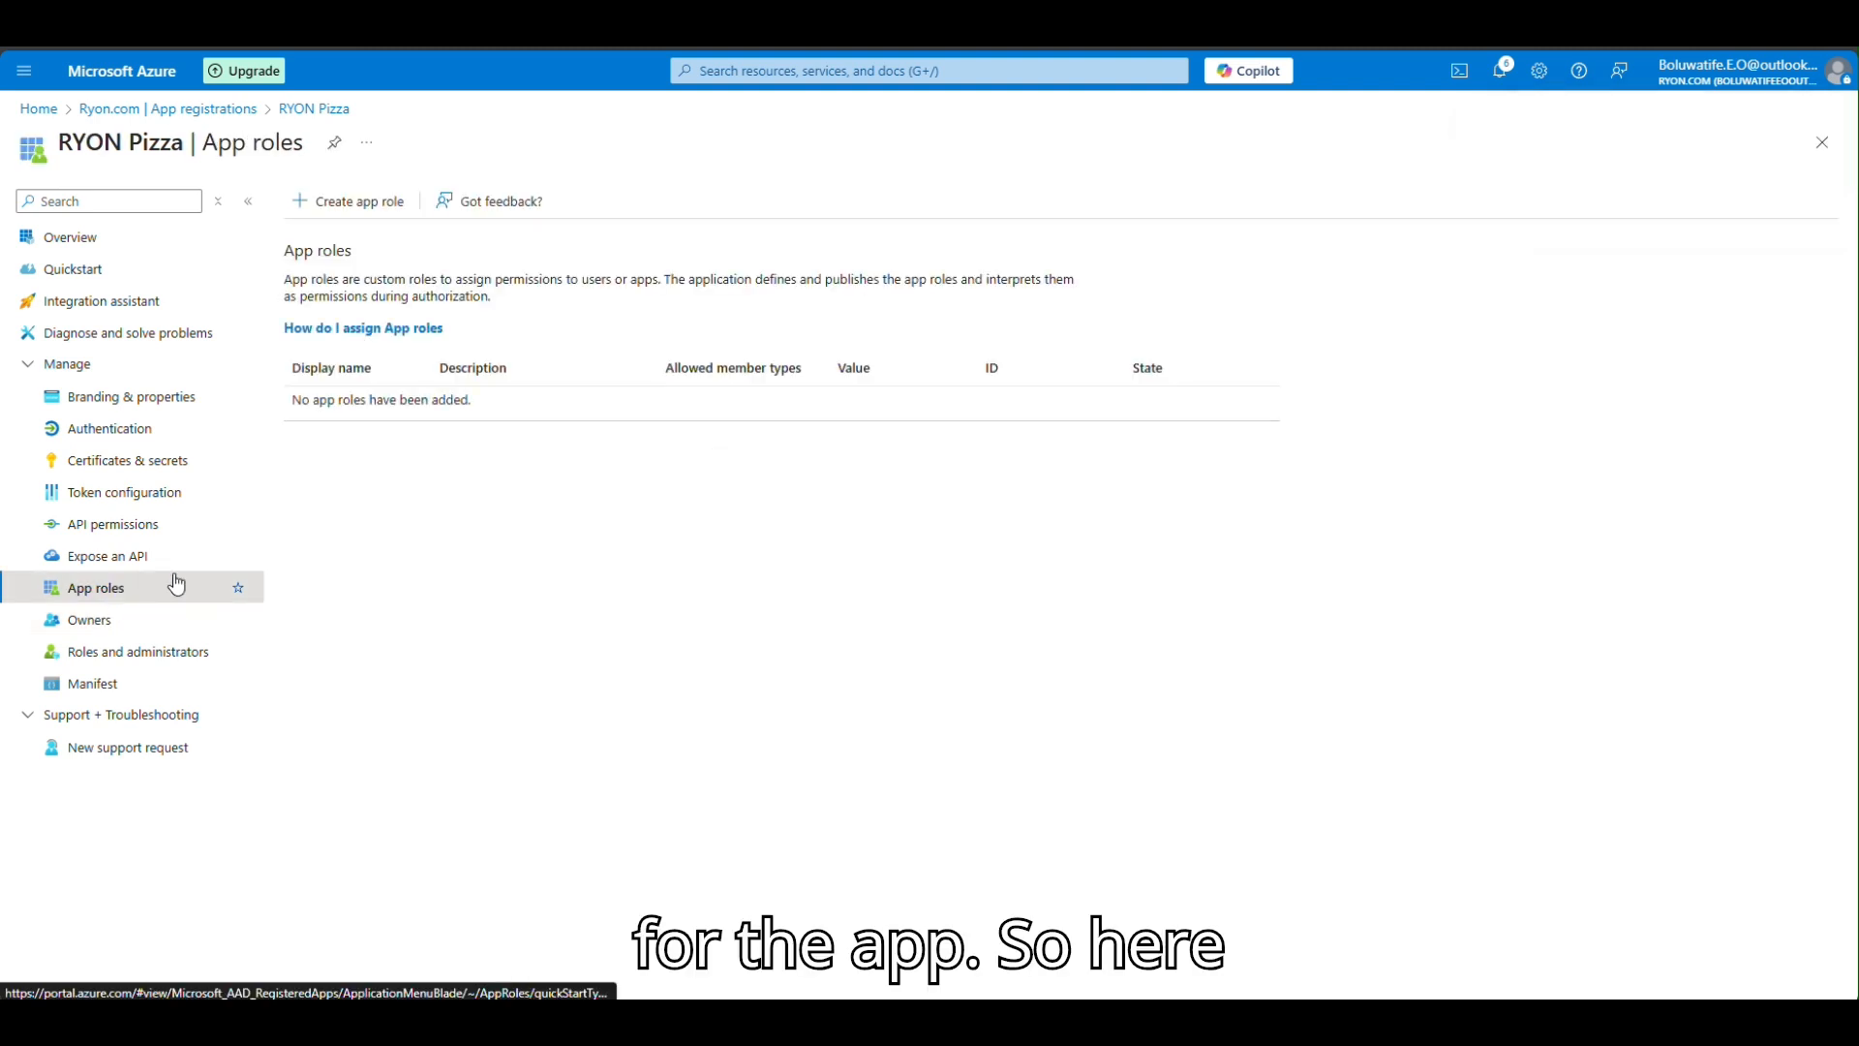
{"action": "left_click", "coordinate": [333, 212]}
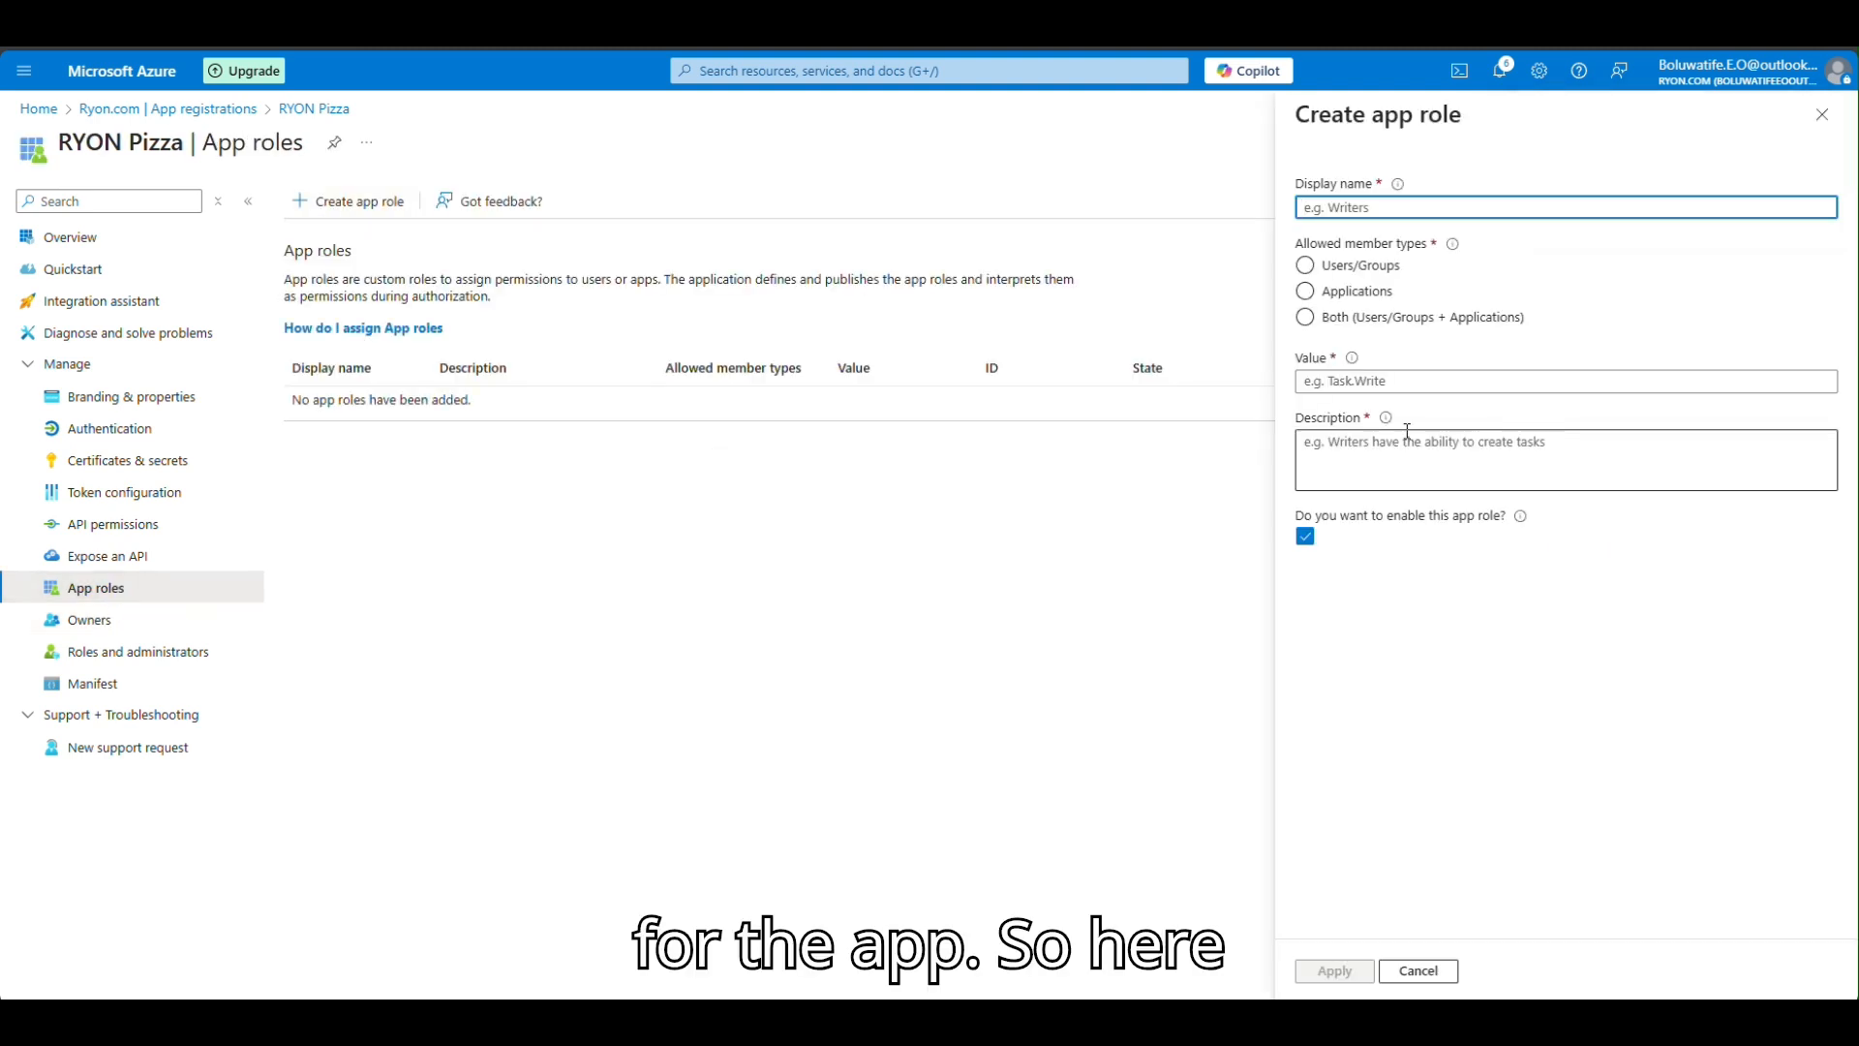
{"action": "left_click", "coordinate": [1308, 317]}
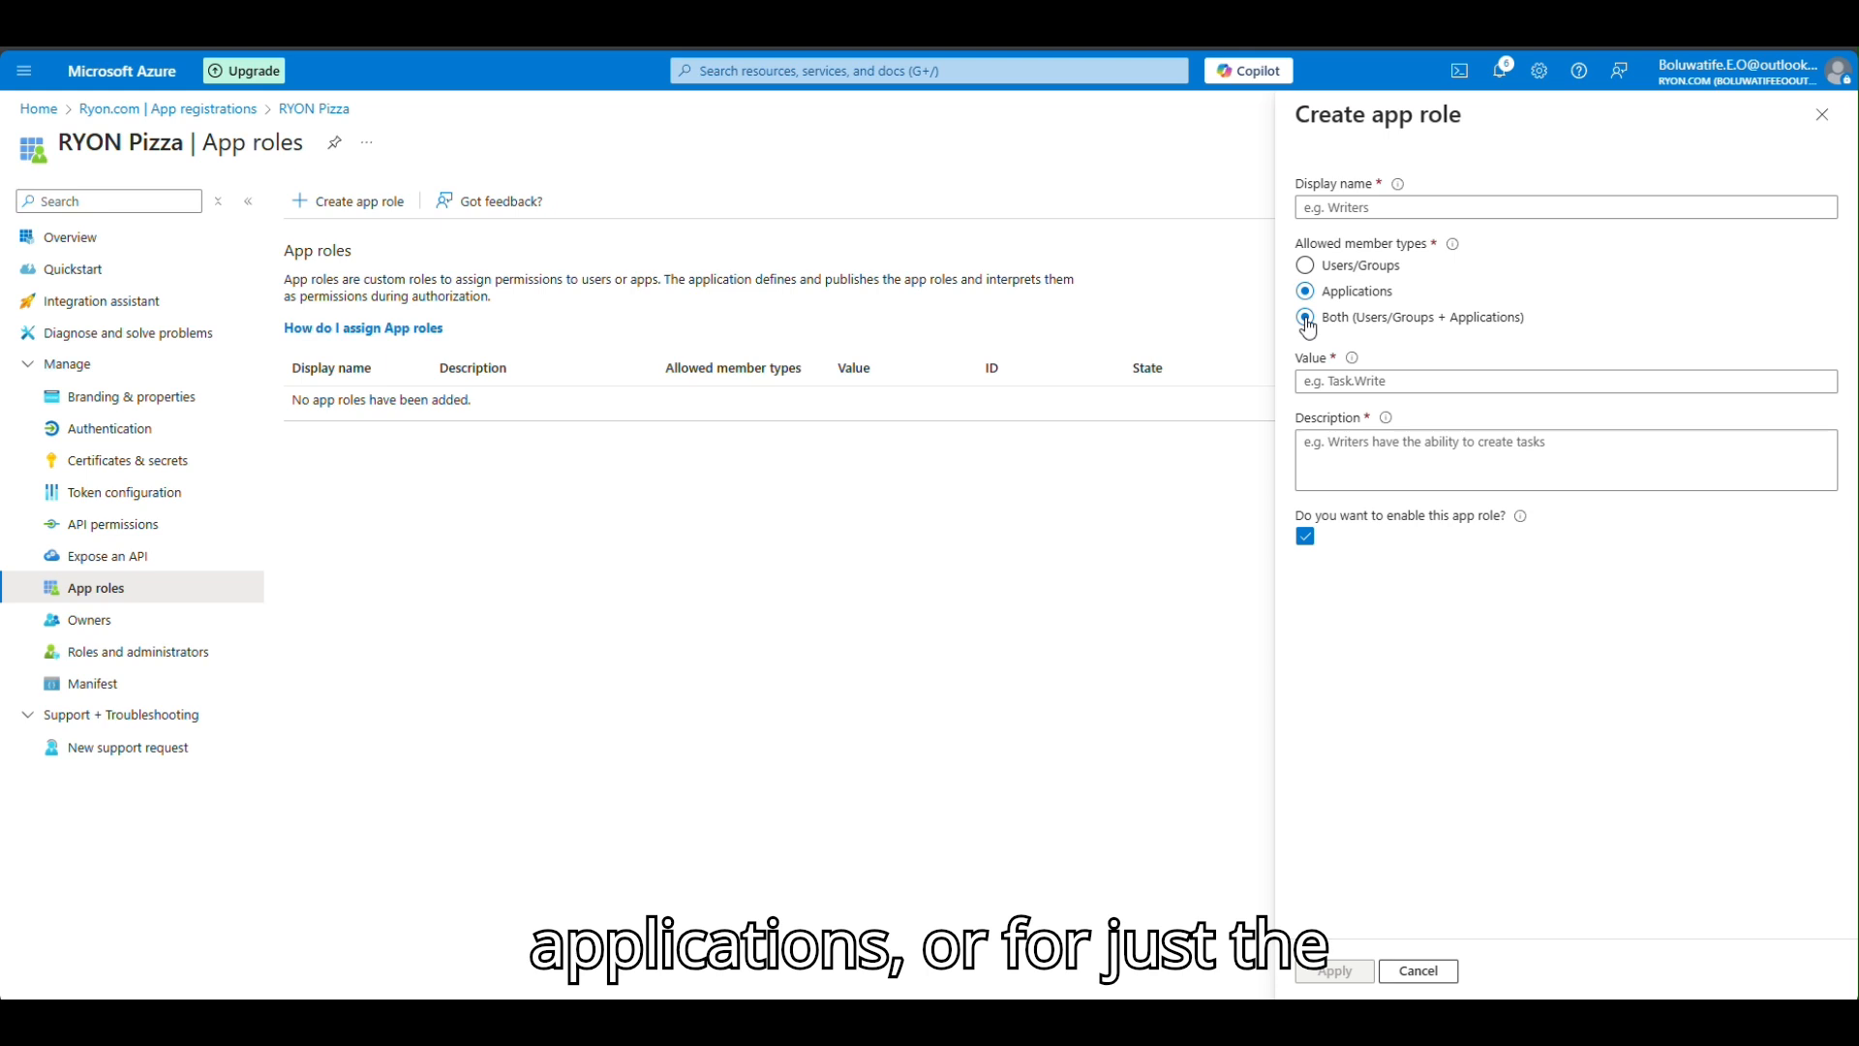
{"action": "left_click", "coordinate": [1307, 320]}
{"action": "left_click", "coordinate": [1411, 202]}
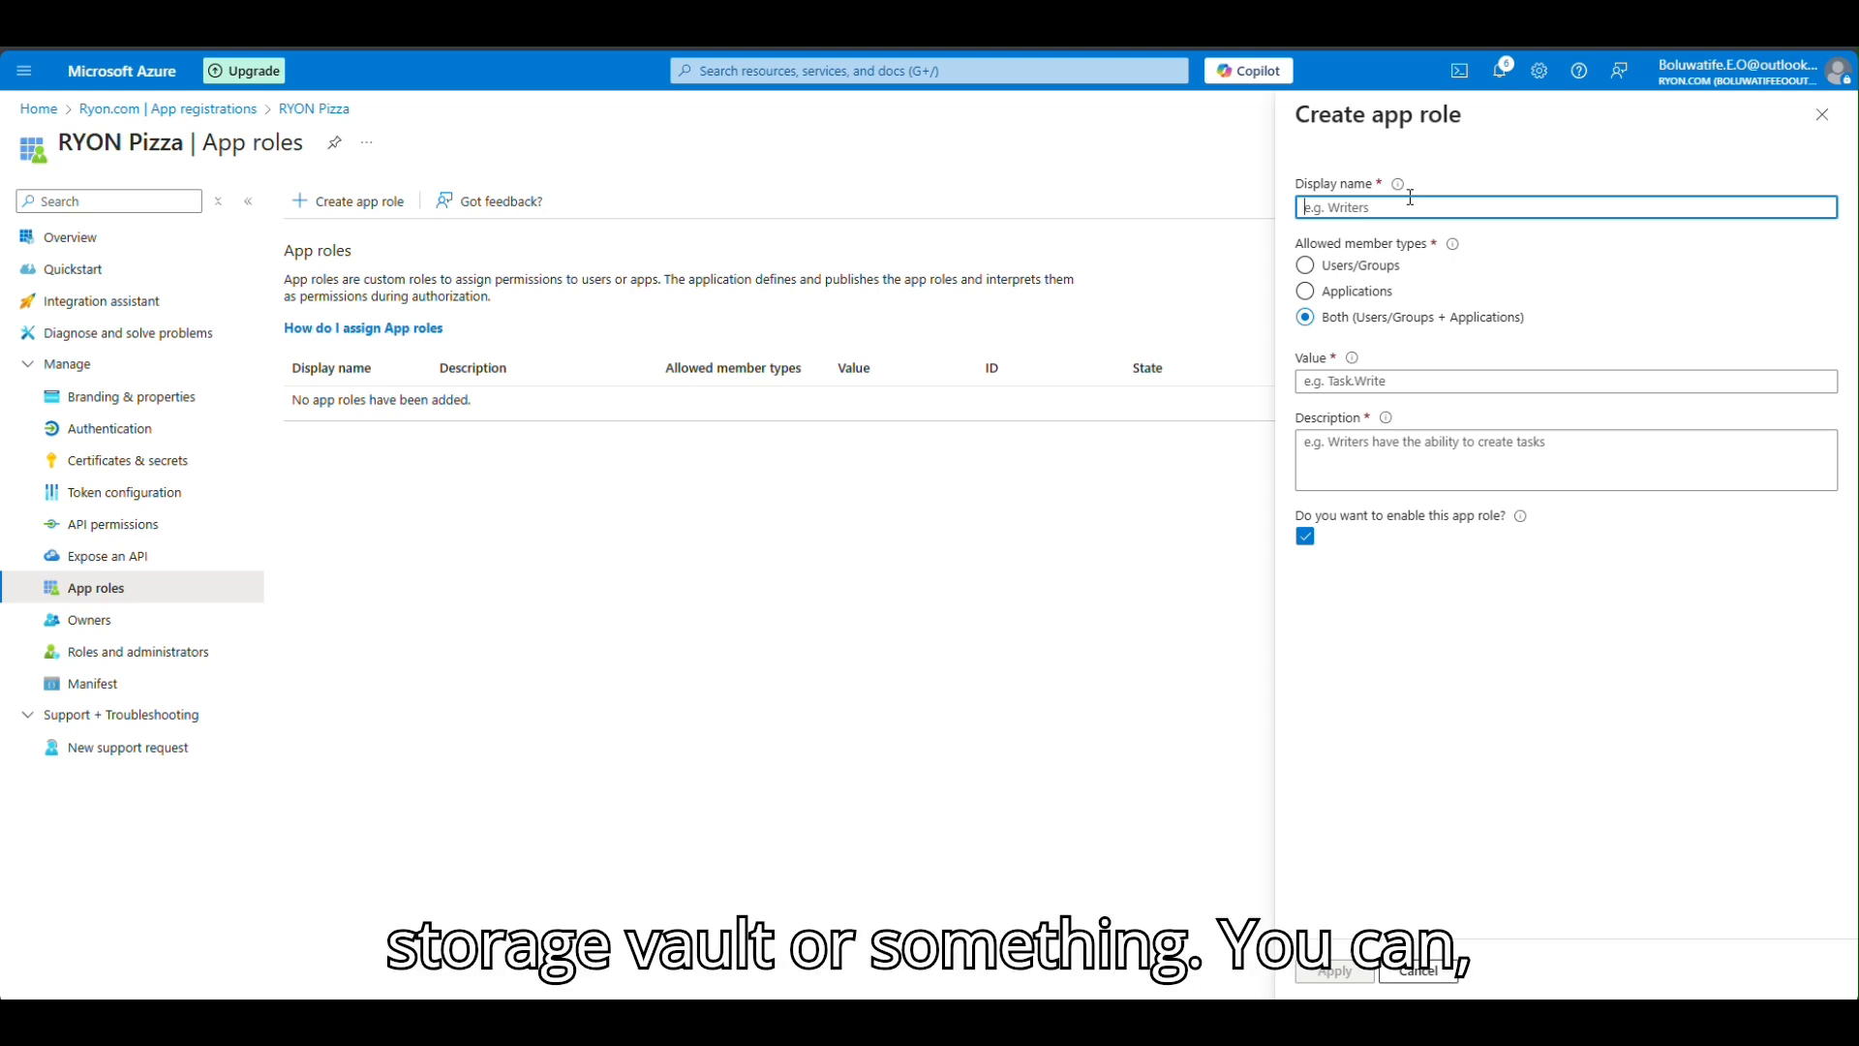
{"action": "left_click", "coordinate": [1406, 382]}
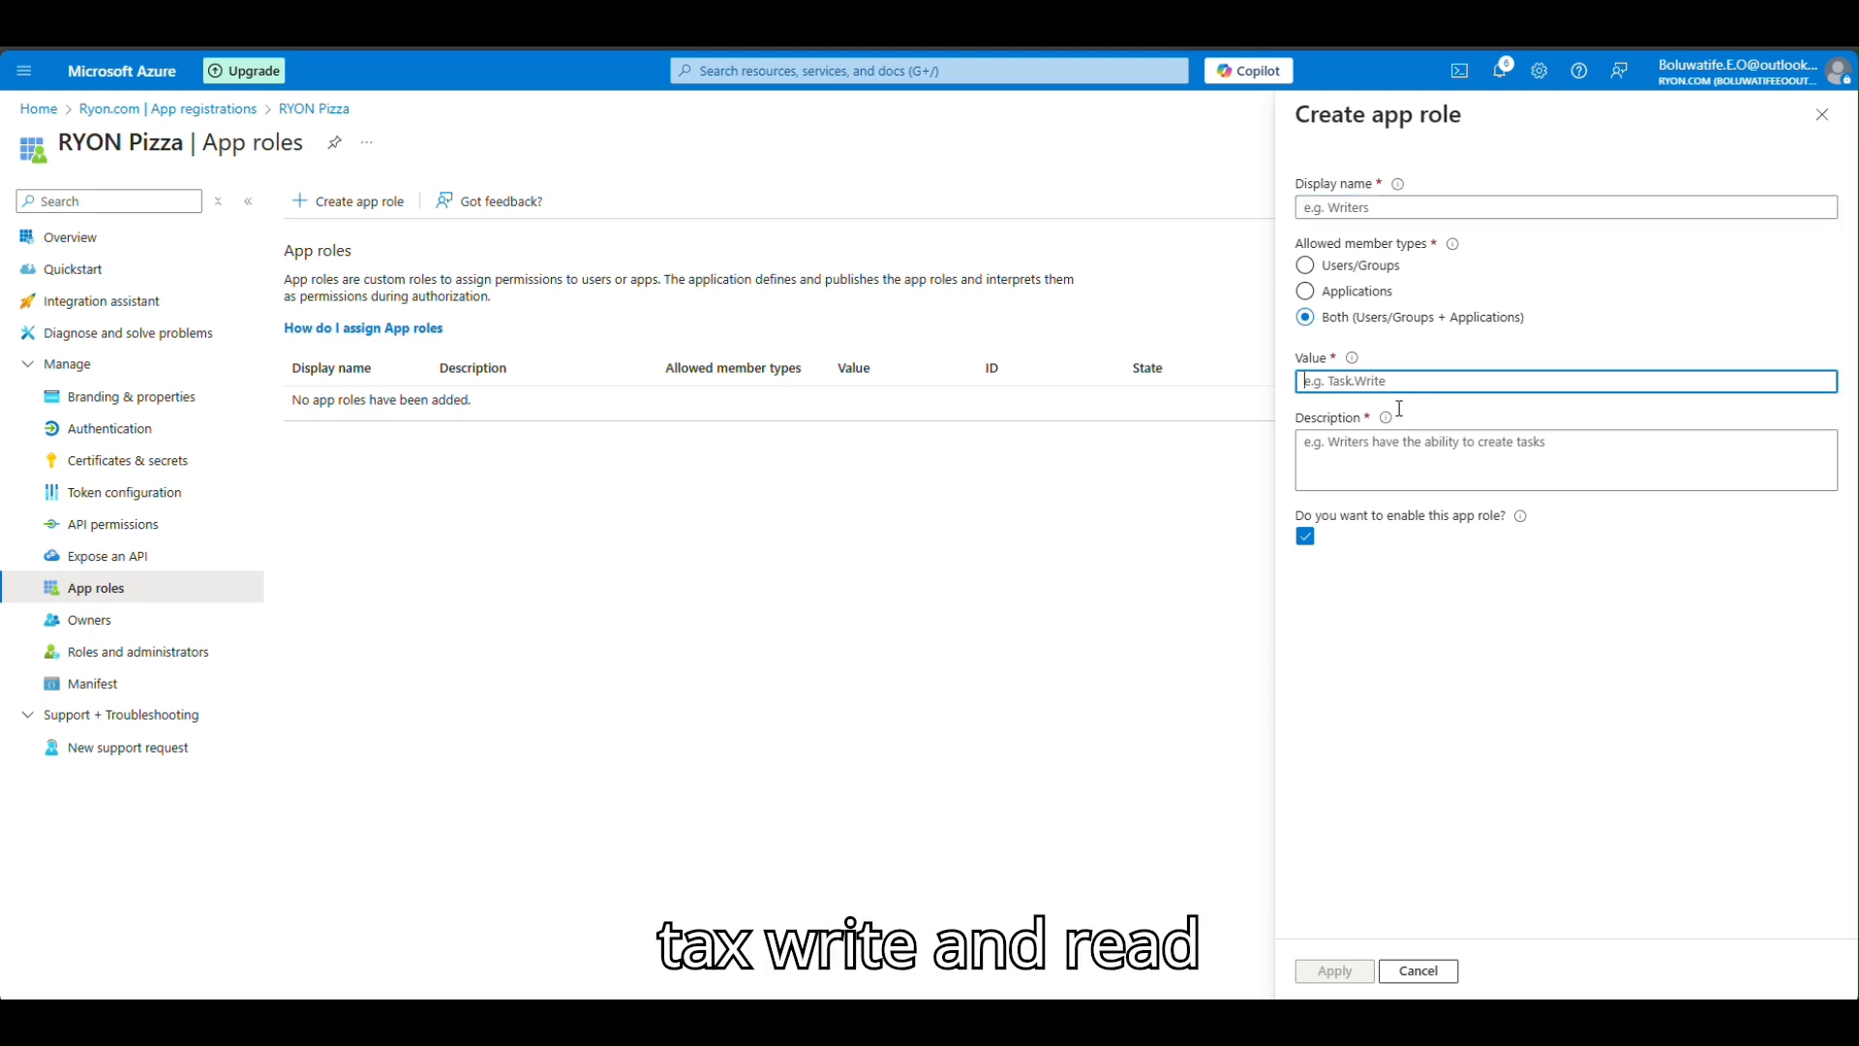
{"action": "left_click", "coordinate": [1376, 463]}
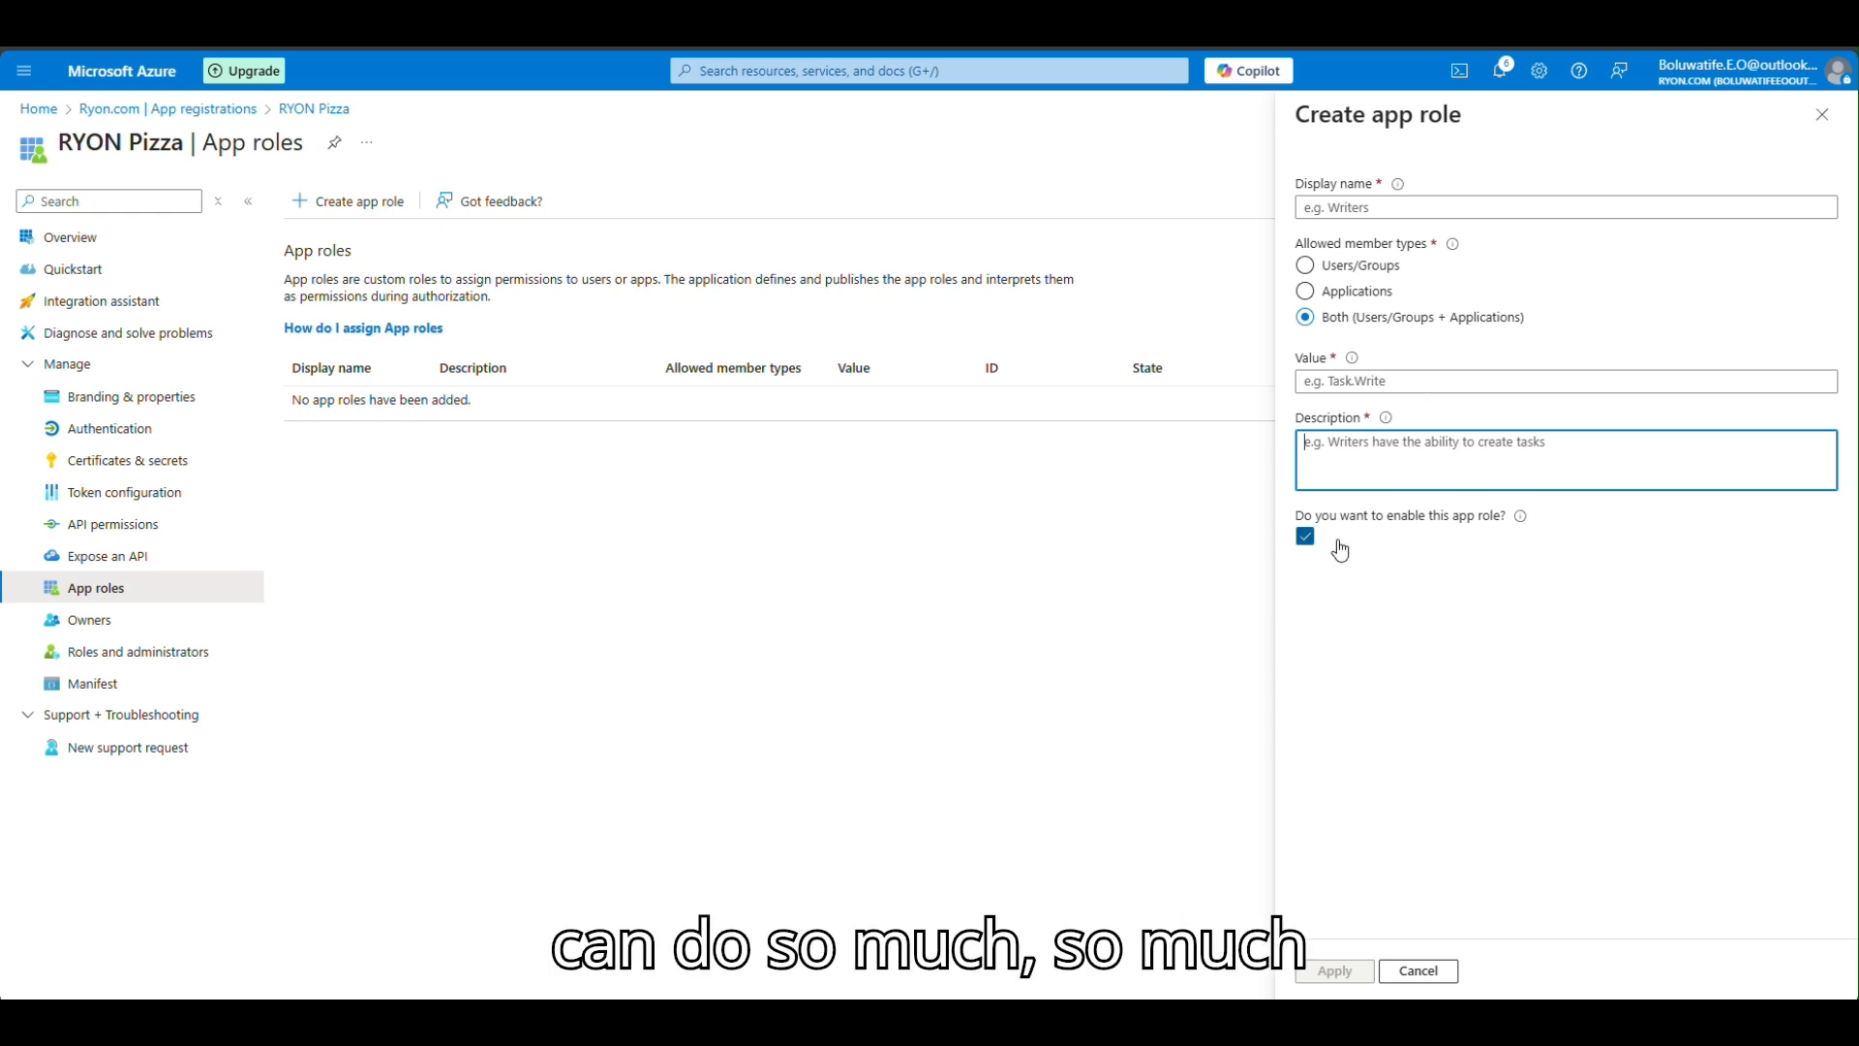
{"action": "left_click", "coordinate": [1822, 114]}
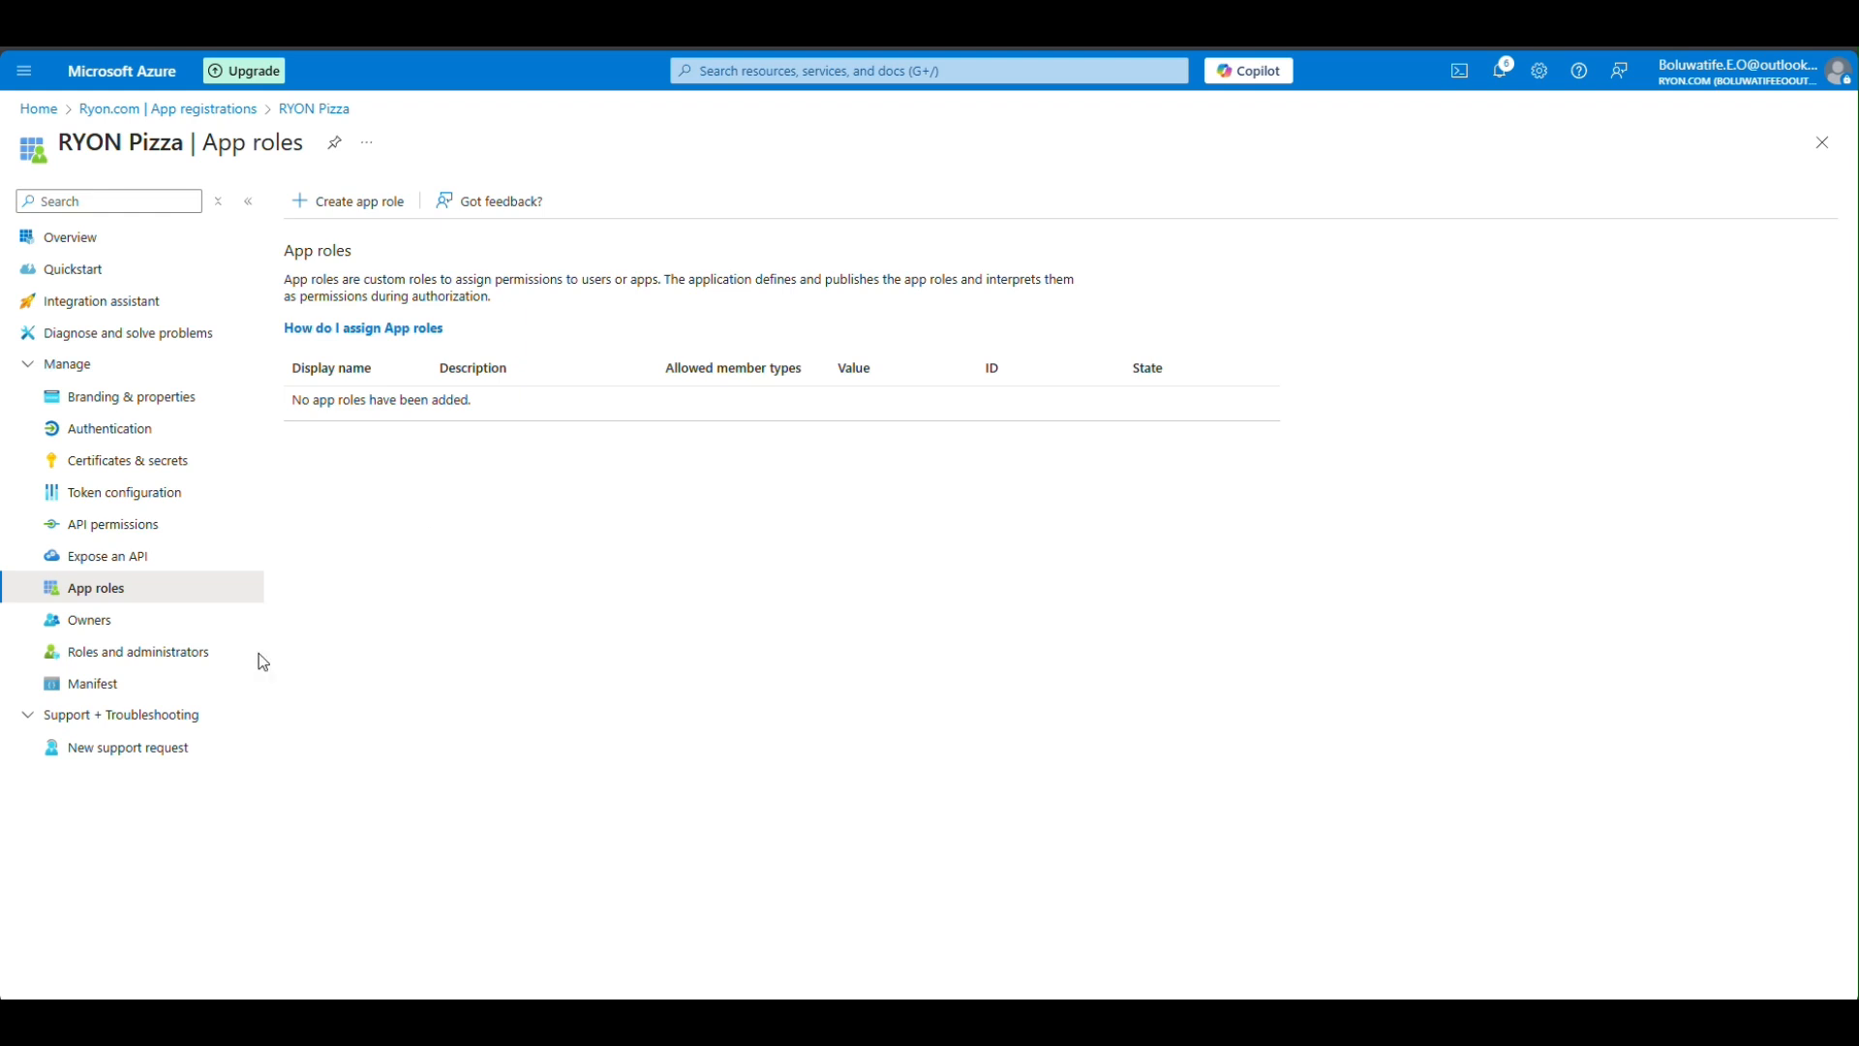
{"action": "left_click", "coordinate": [145, 652]}
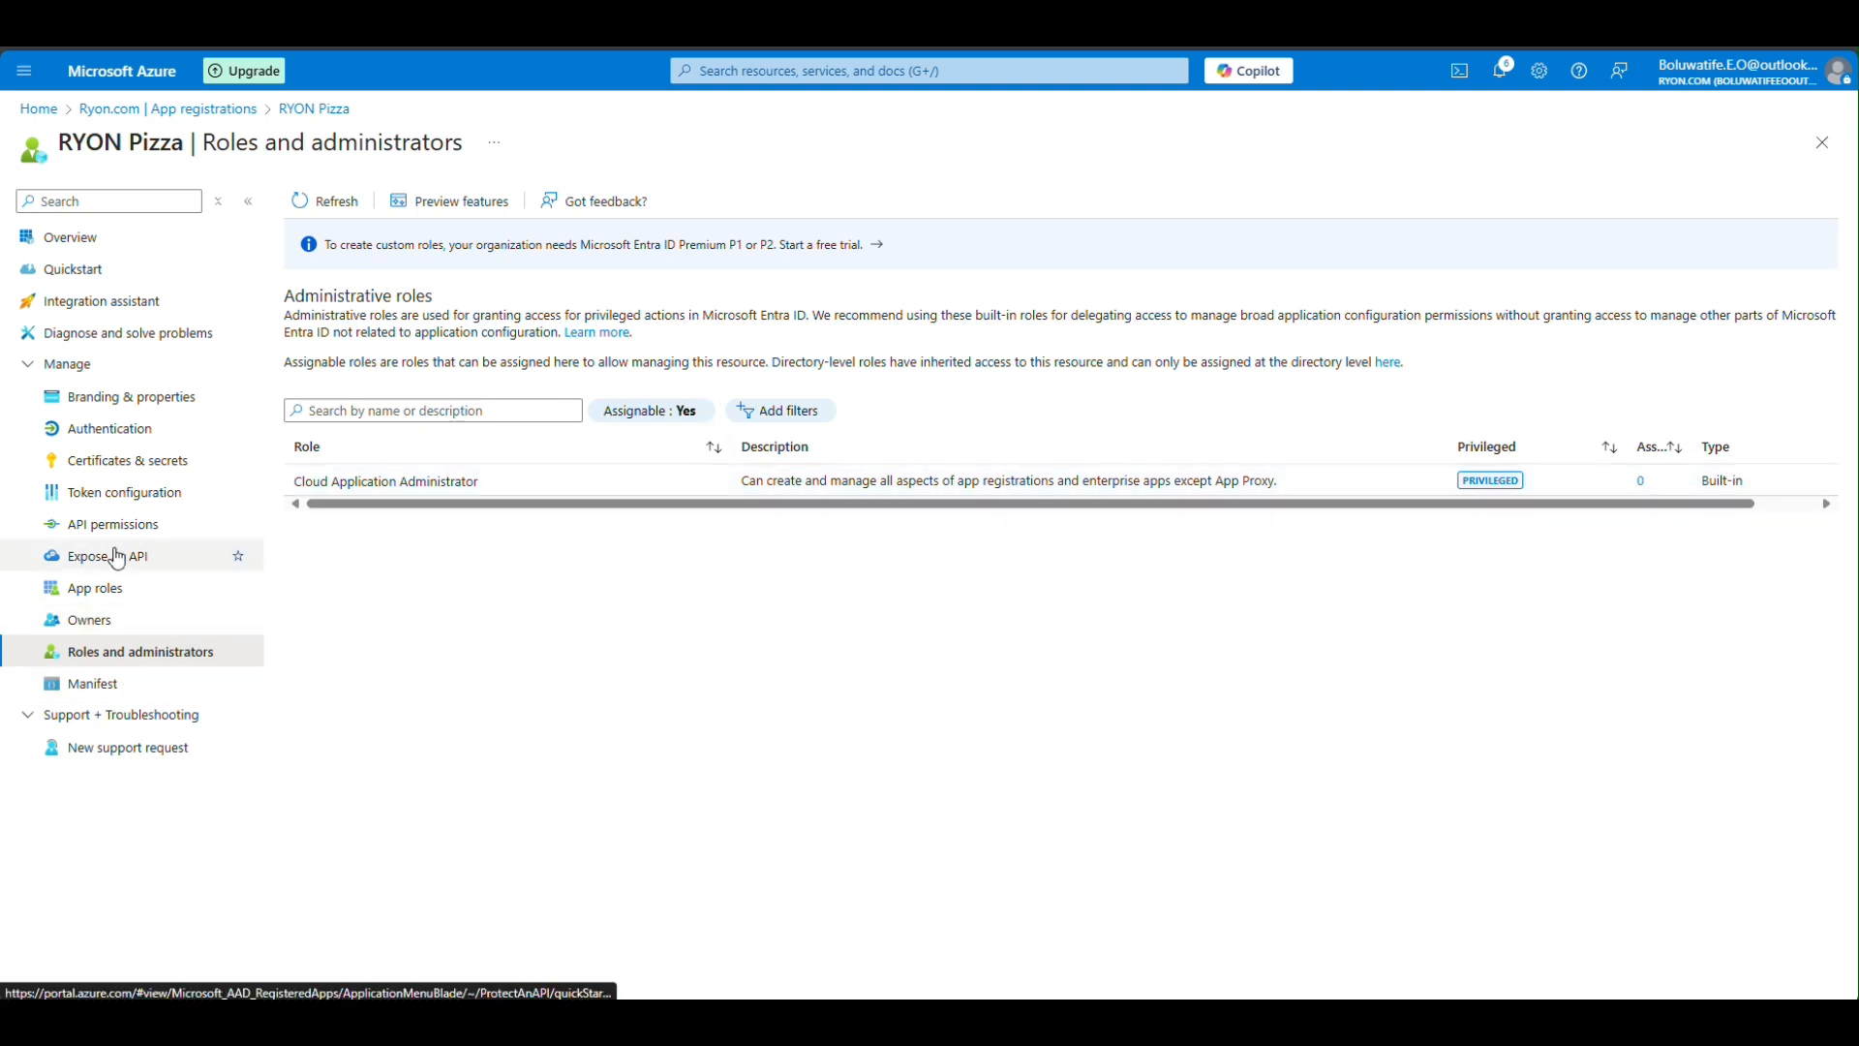
{"action": "left_click", "coordinate": [30, 368]}
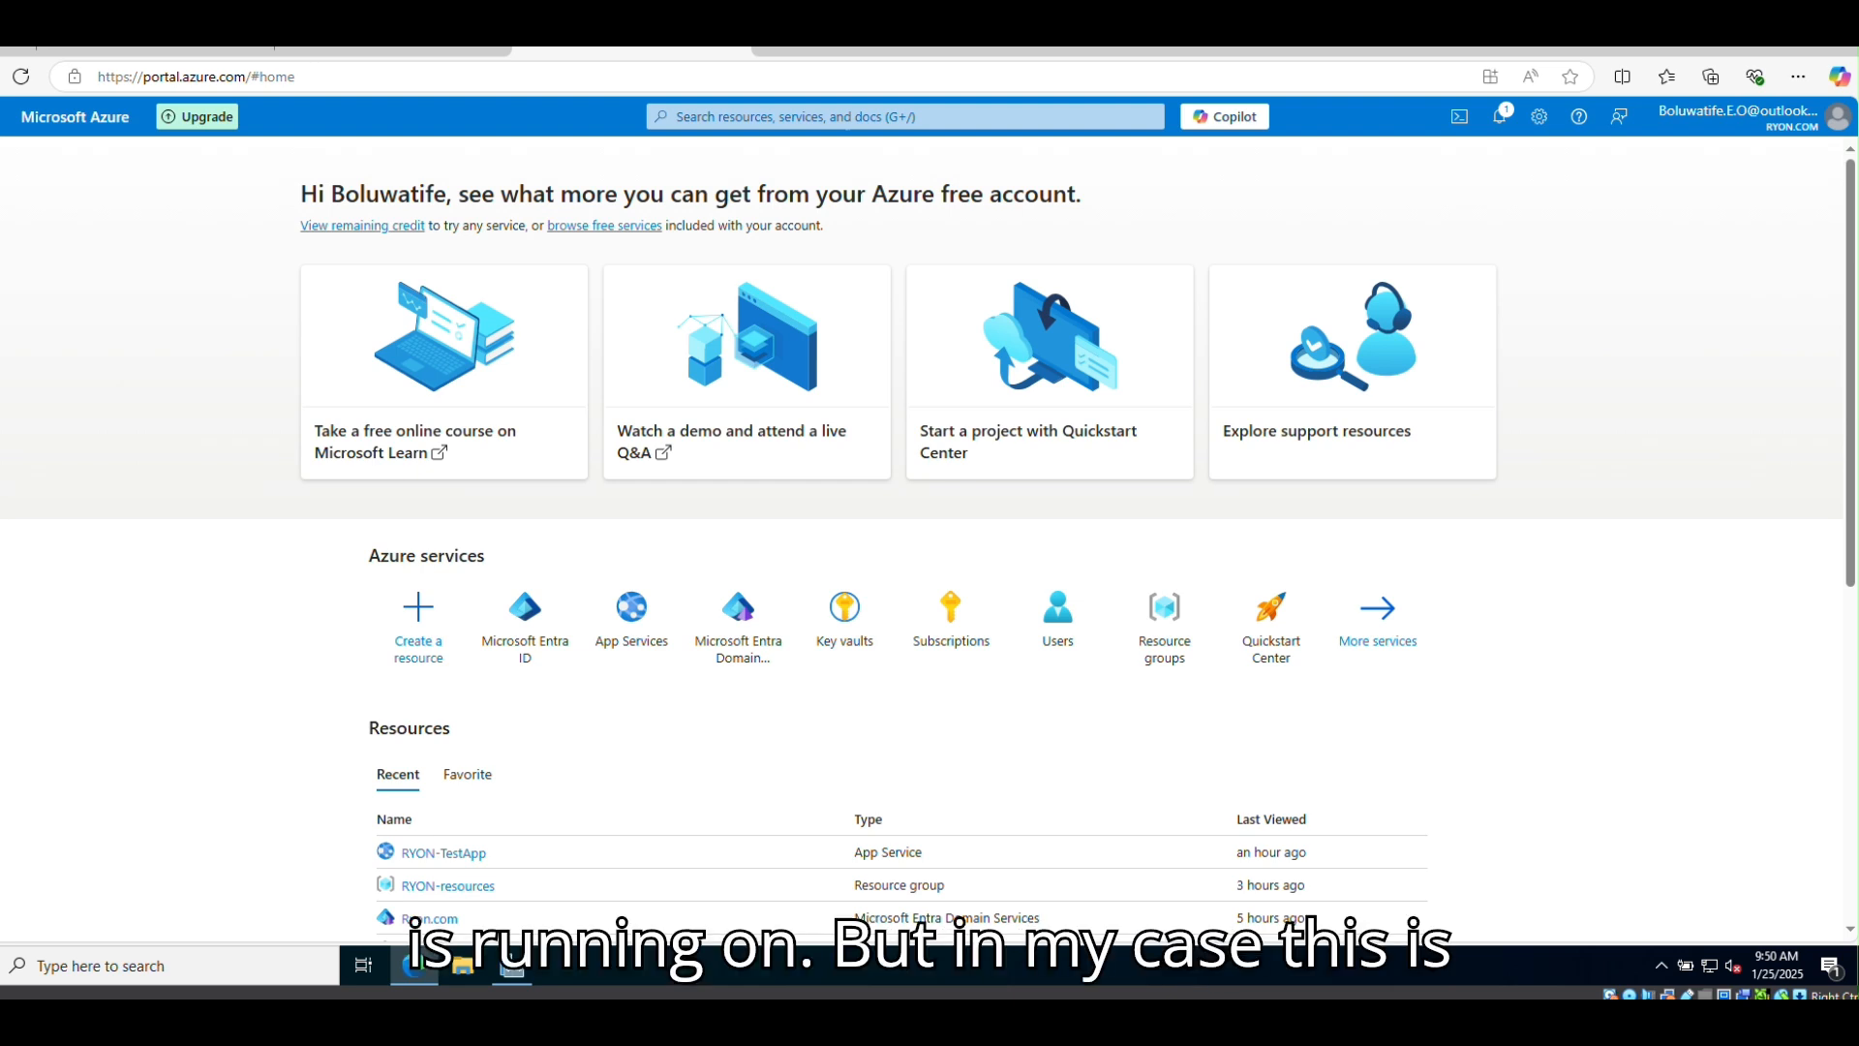
Step: Accept the terms and download the private network connector installer from the application proxy page of the Ryon.com Entra ID tenant
{"action": "mouse_move", "coordinate": [849, 608]}
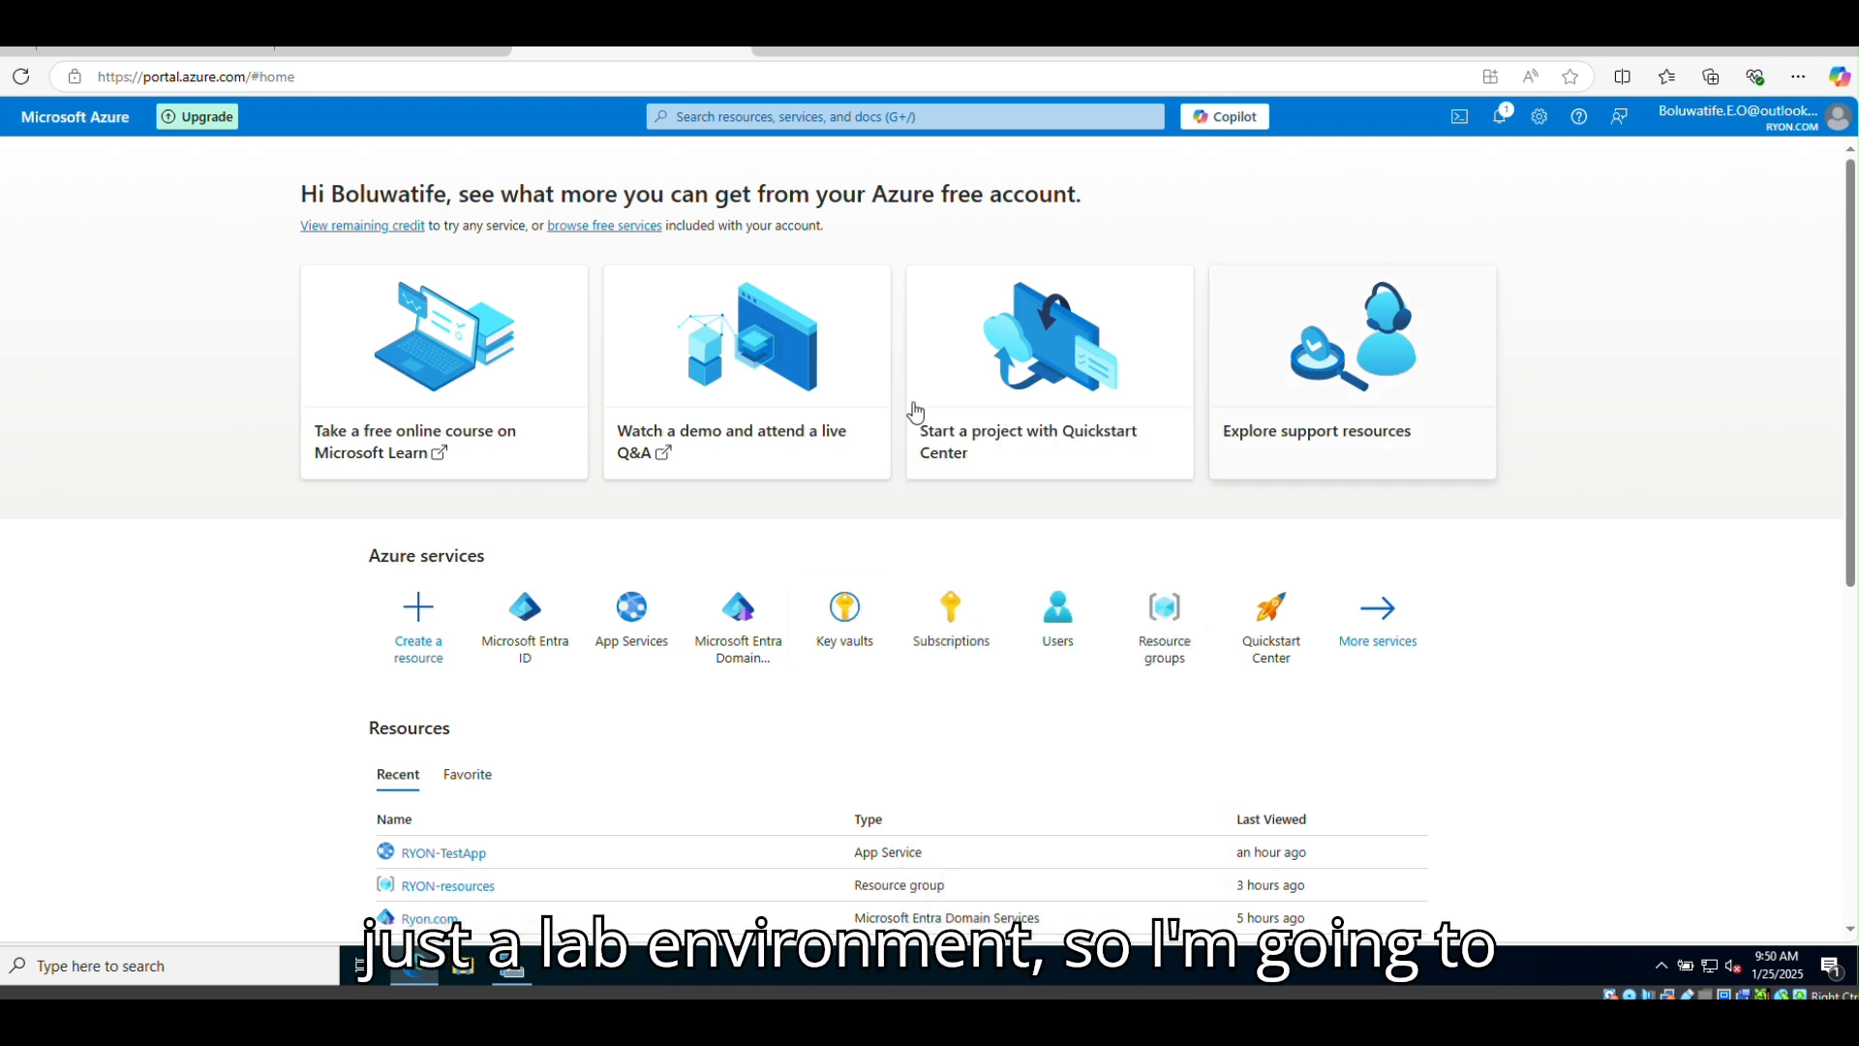
{"action": "left_click", "coordinate": [2, 116]}
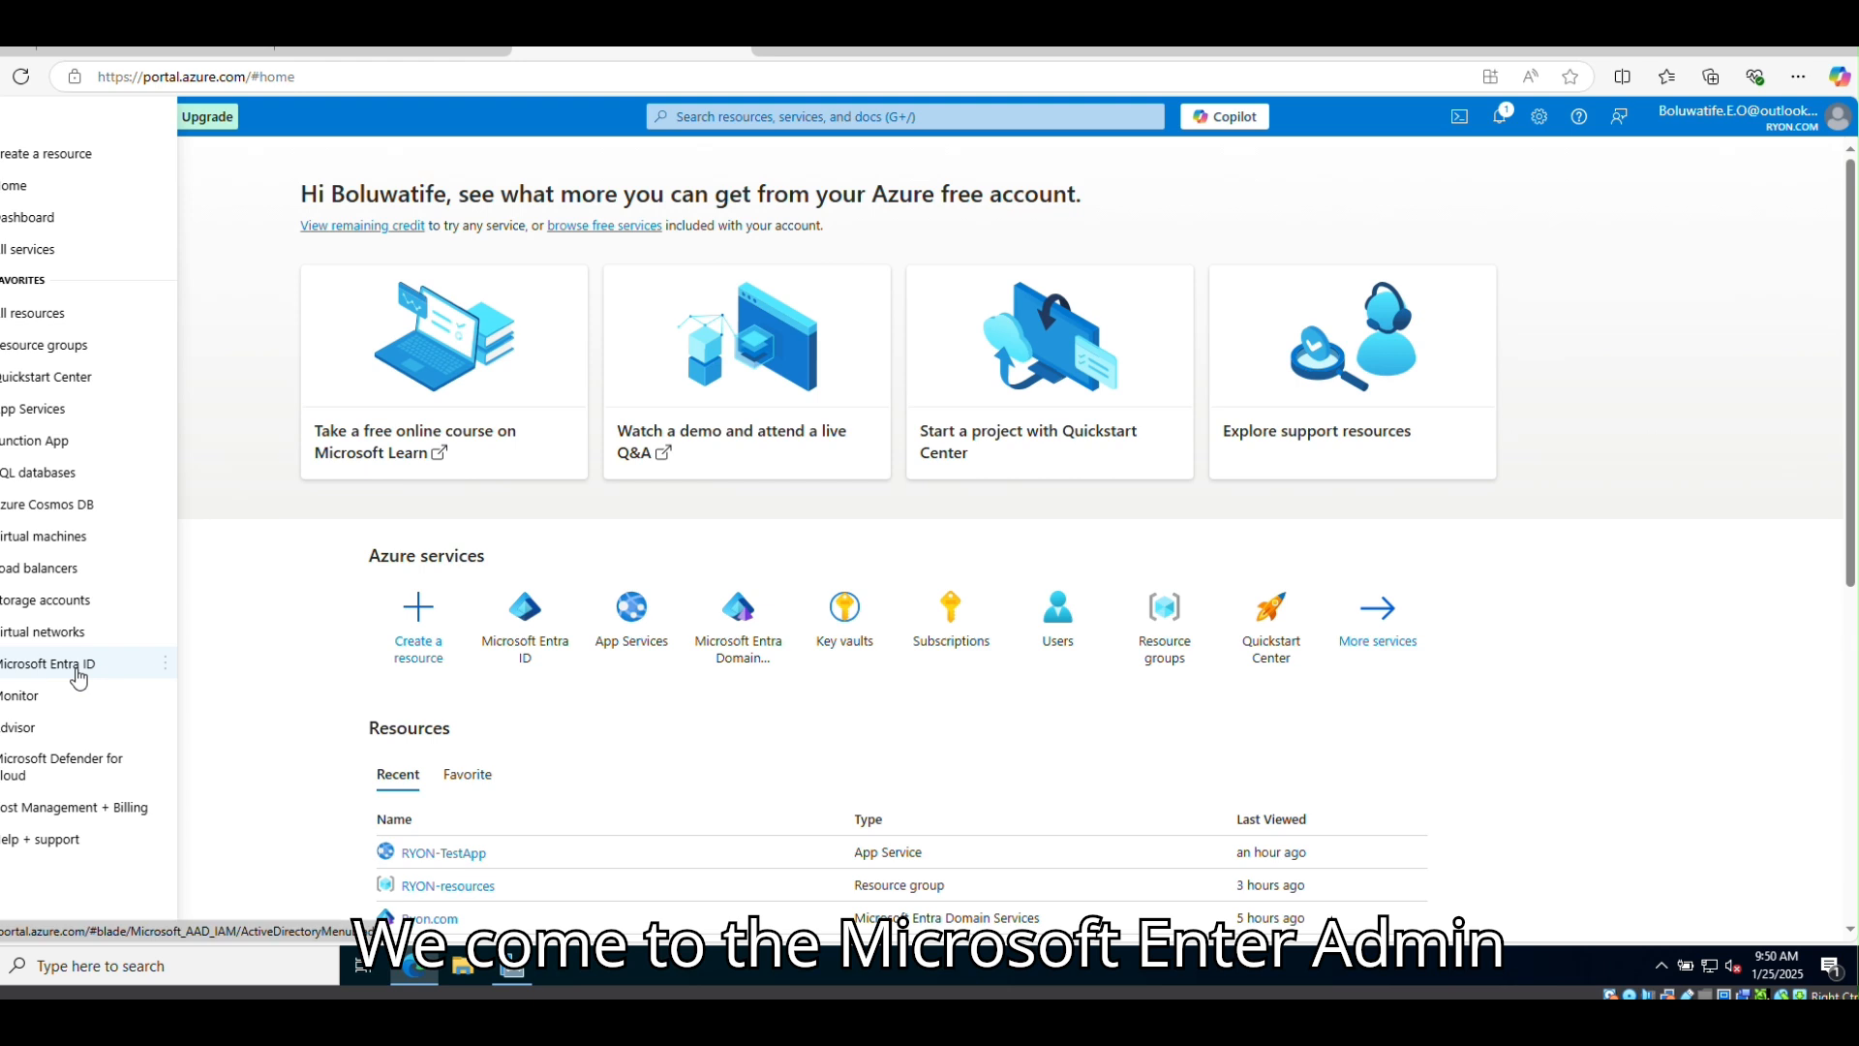
{"action": "left_click", "coordinate": [80, 677]}
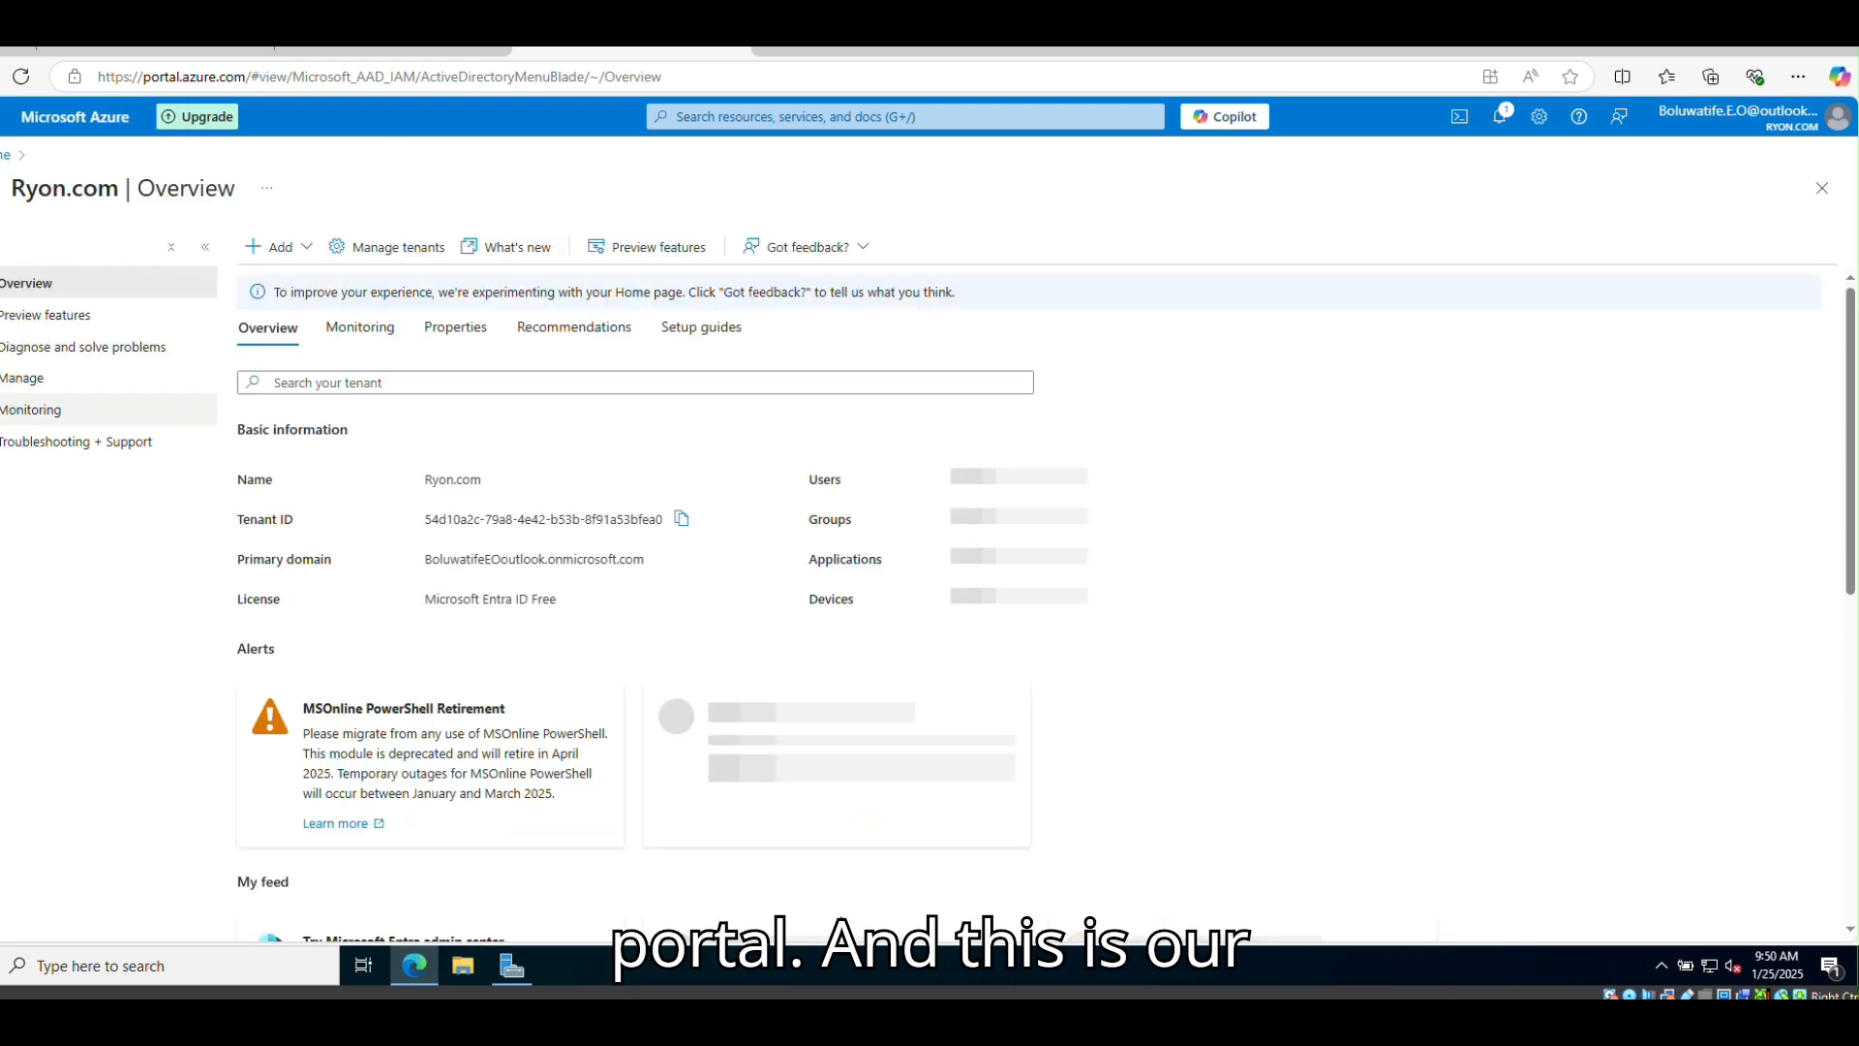
{"action": "left_click", "coordinate": [29, 377]}
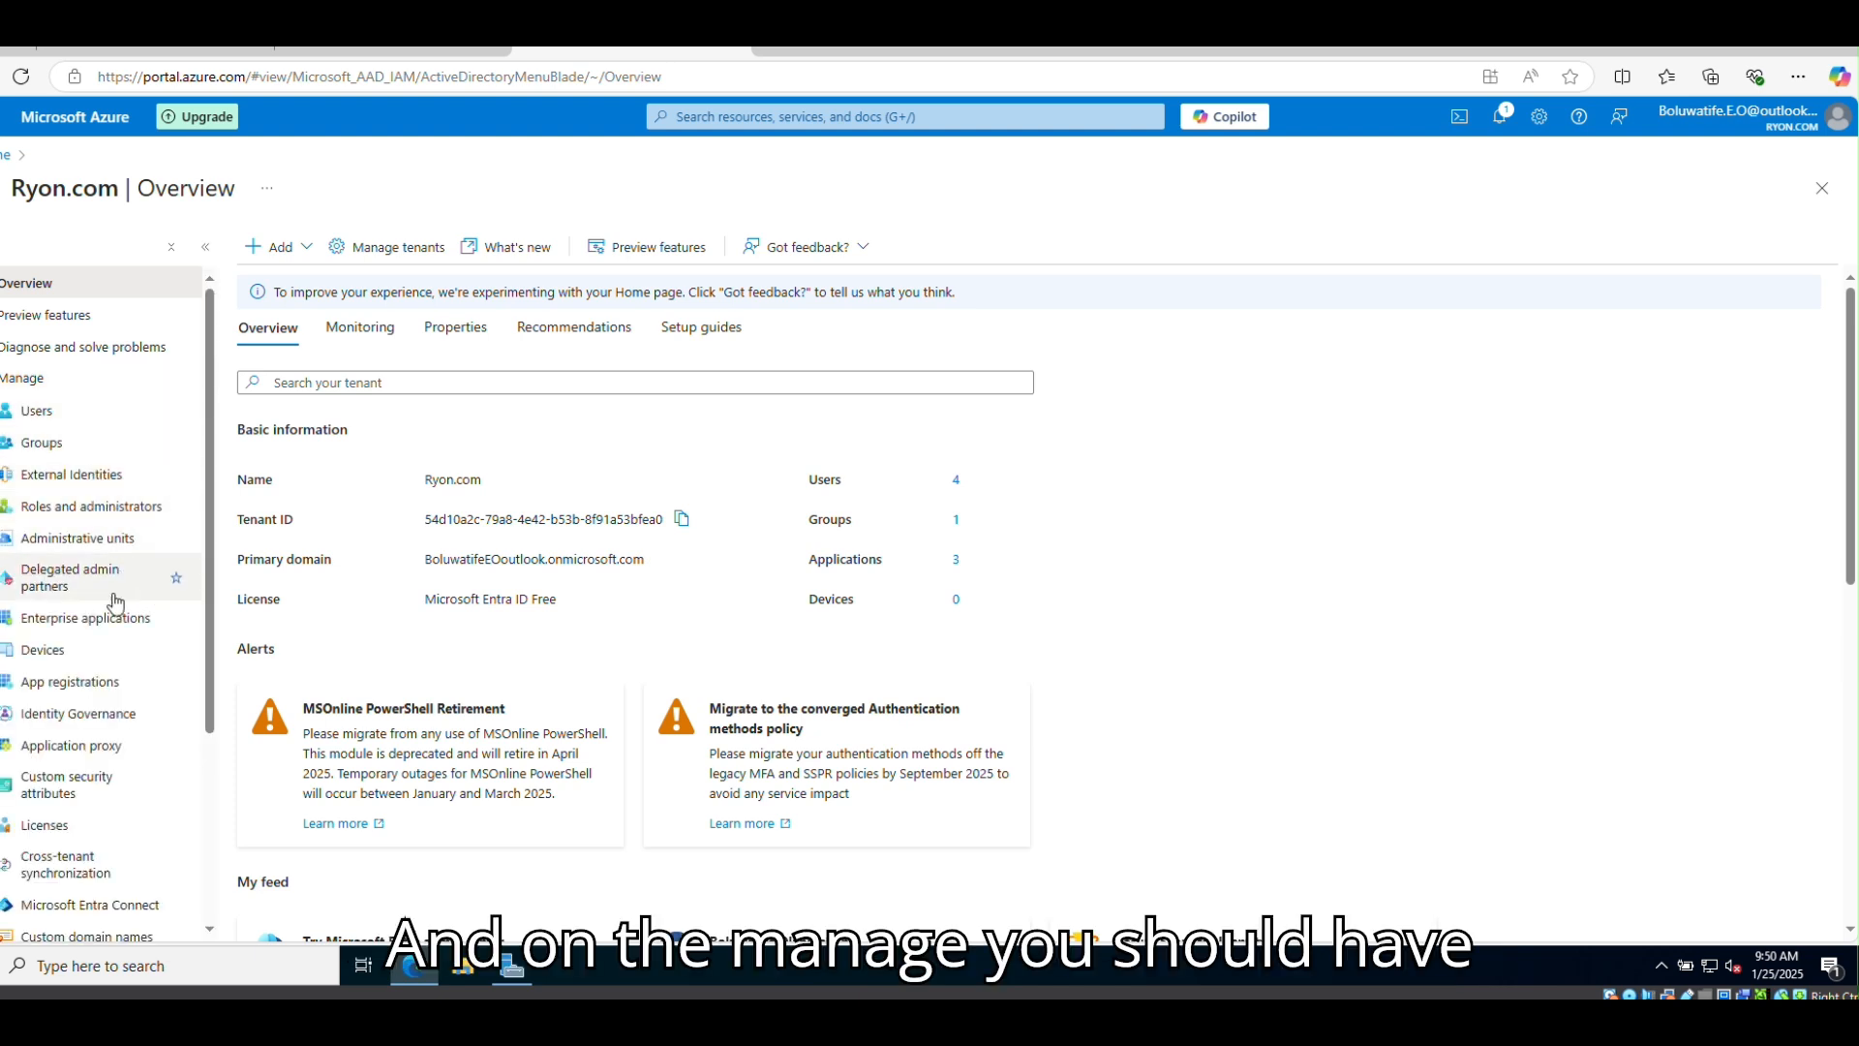
{"action": "left_click", "coordinate": [115, 759]}
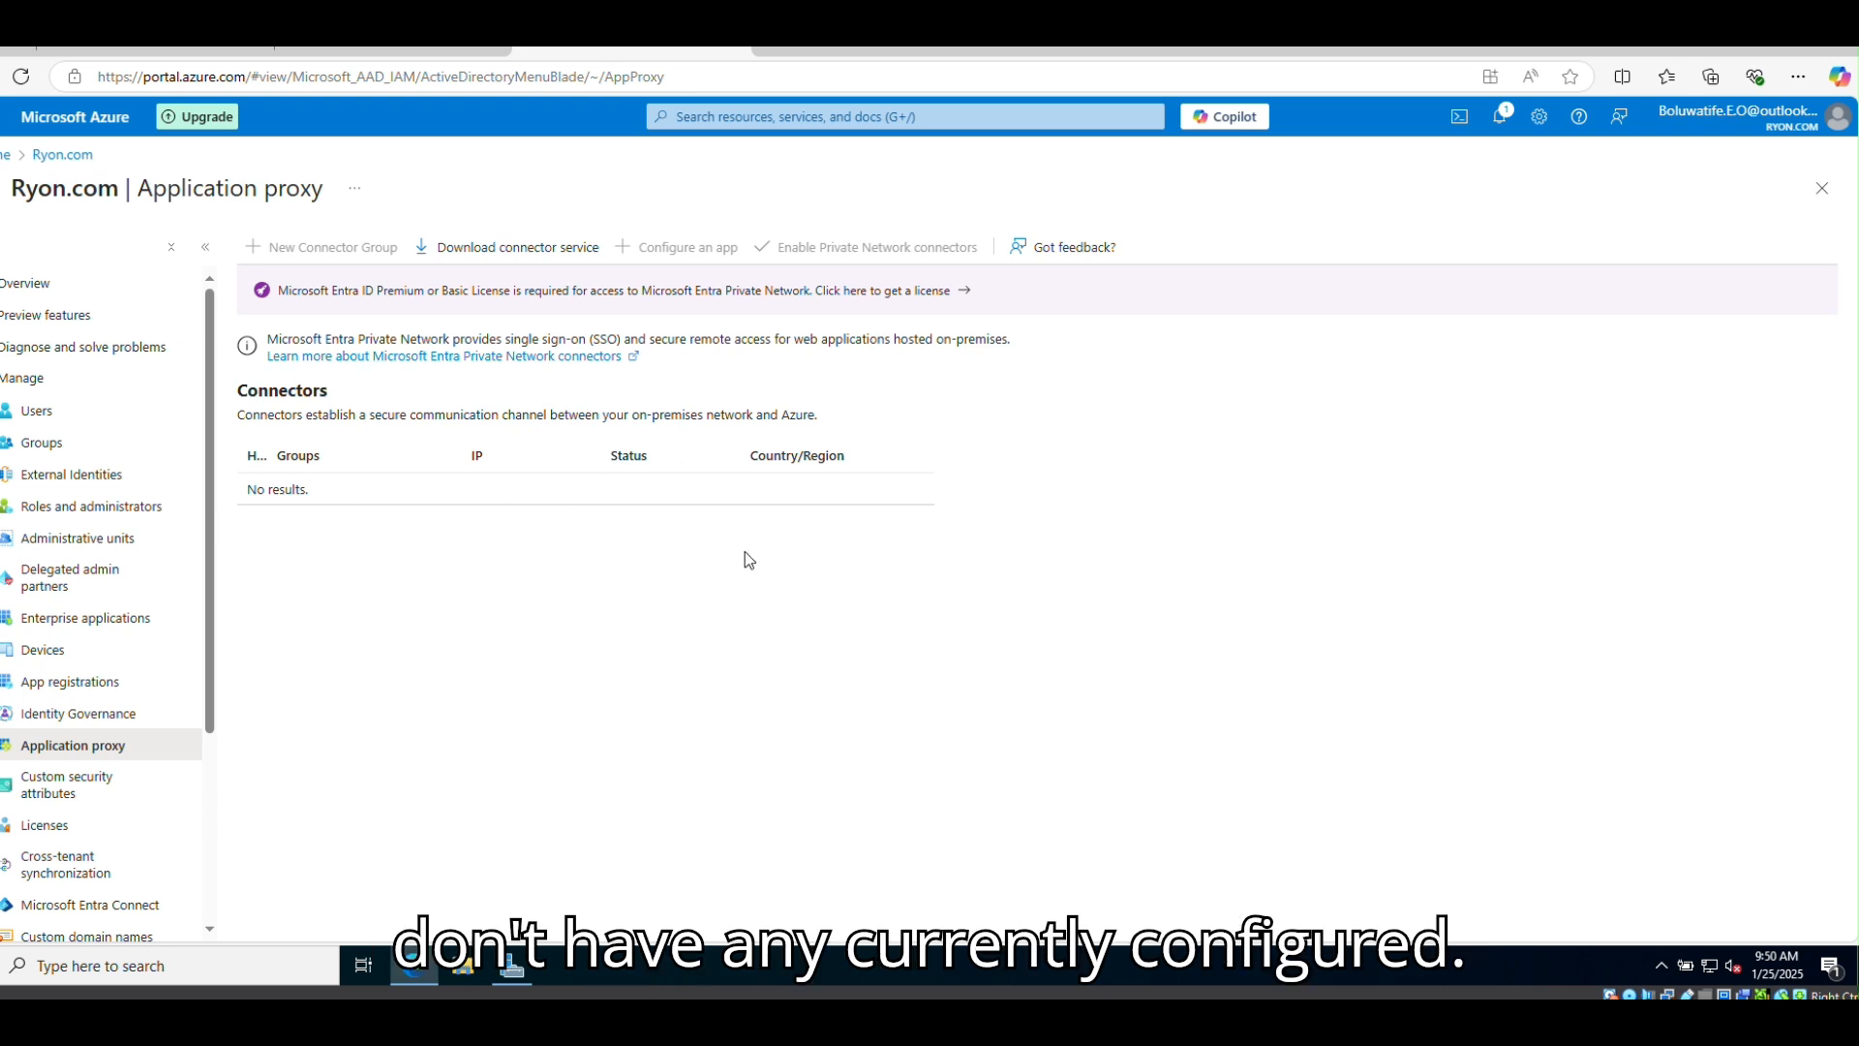
{"action": "left_click", "coordinate": [527, 252]}
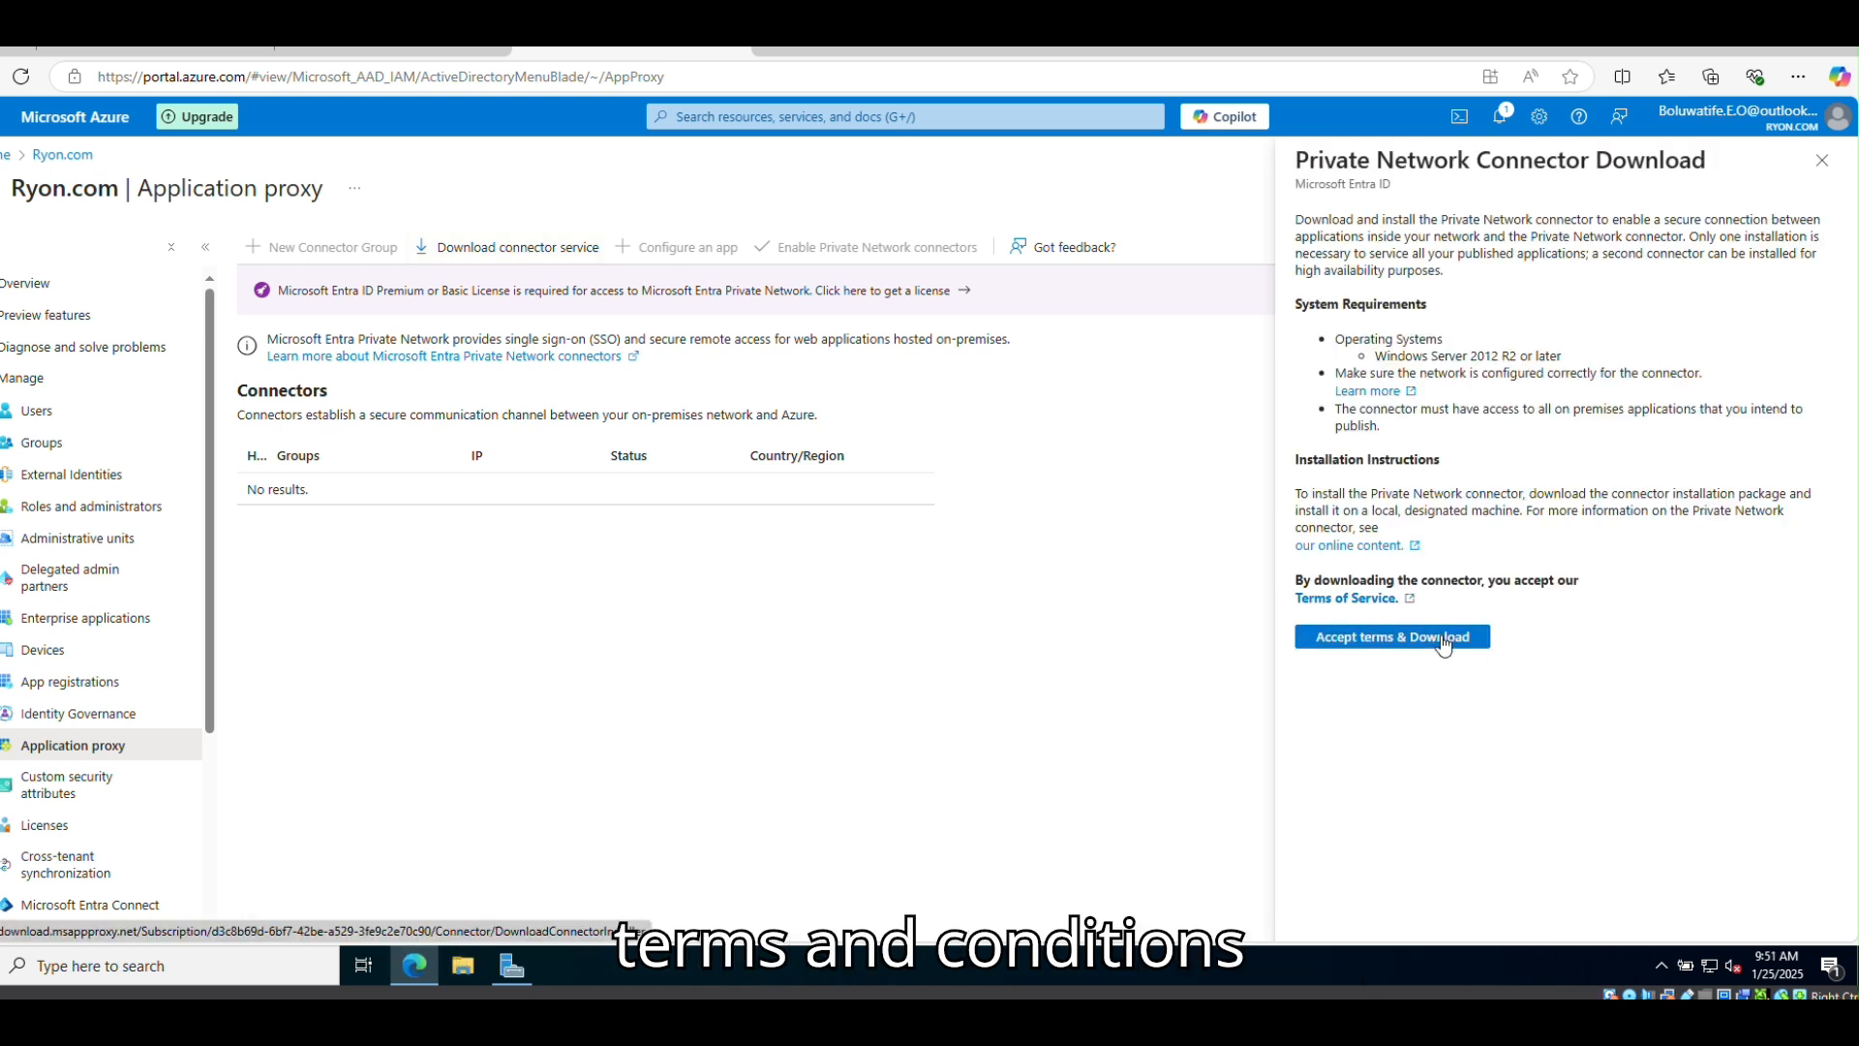
{"action": "left_click", "coordinate": [1443, 643]}
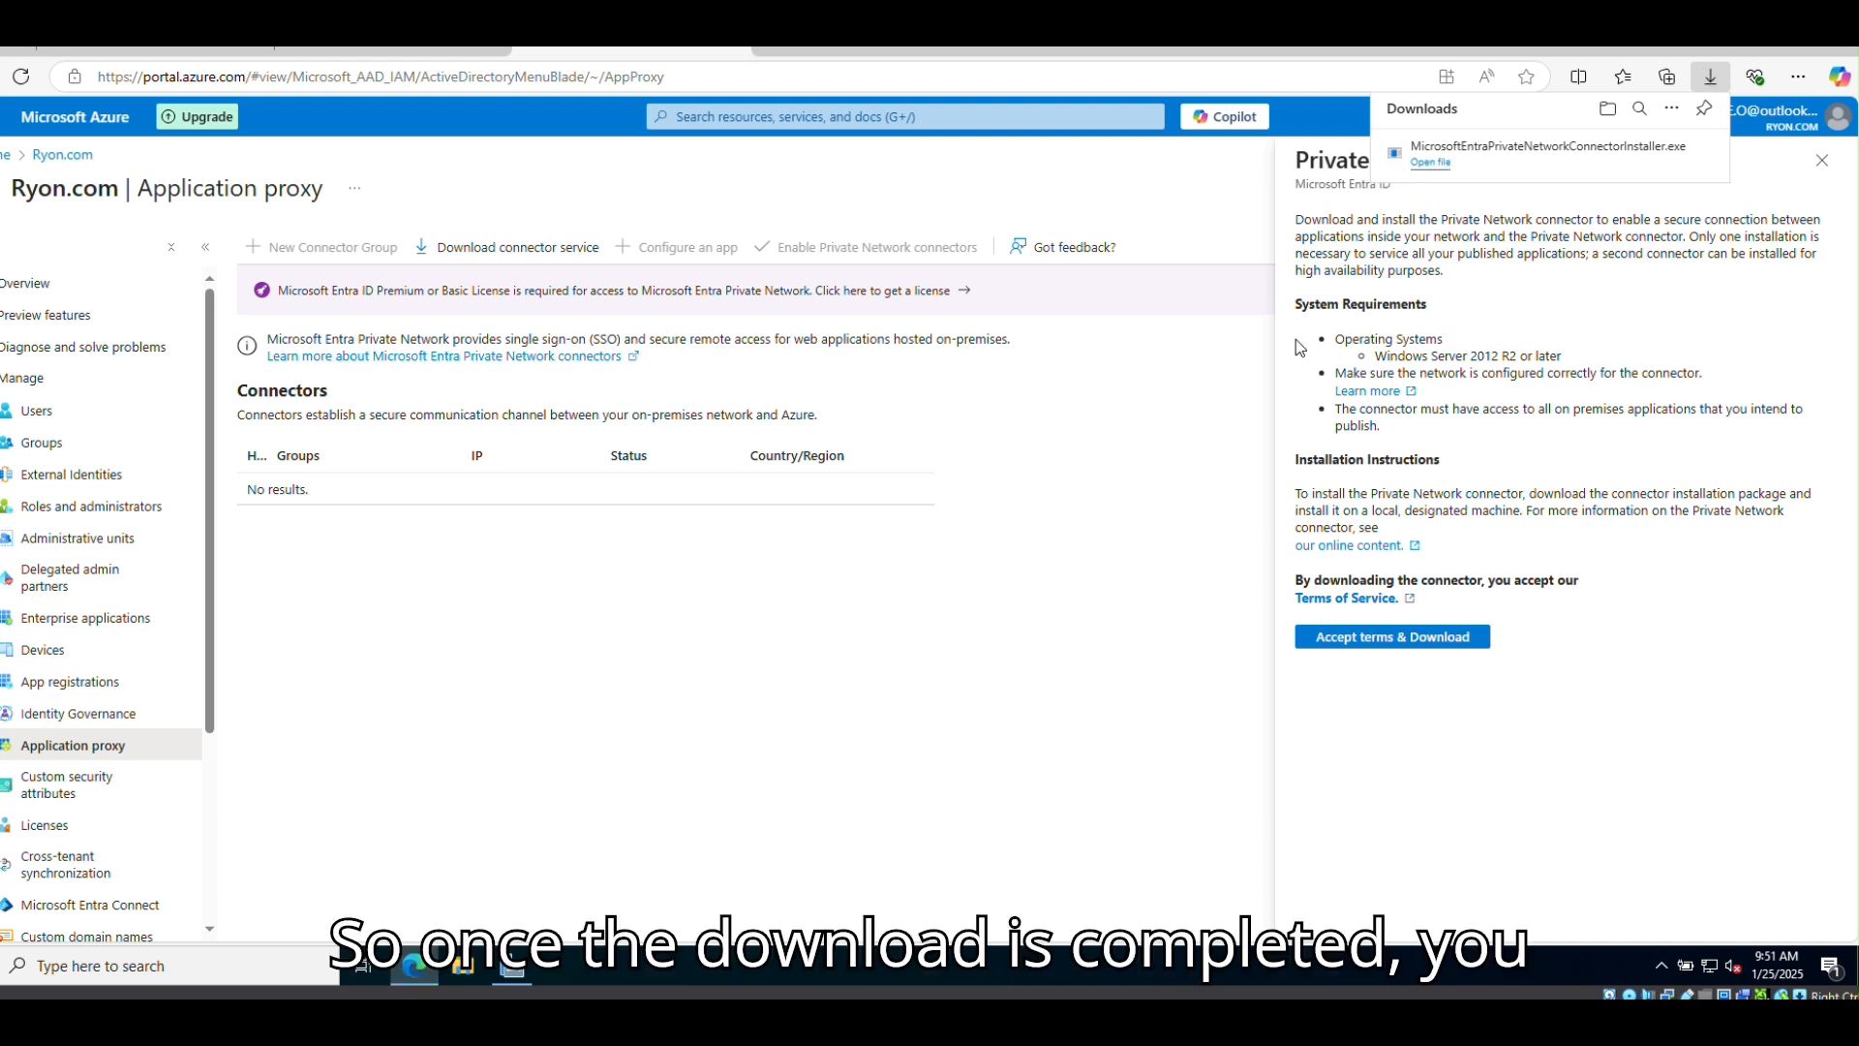
Step: Install the downloaded Microsoft Entra private network connector, agreeing to the license terms and signing in with the administrator account
{"action": "left_click", "coordinate": [1431, 162]}
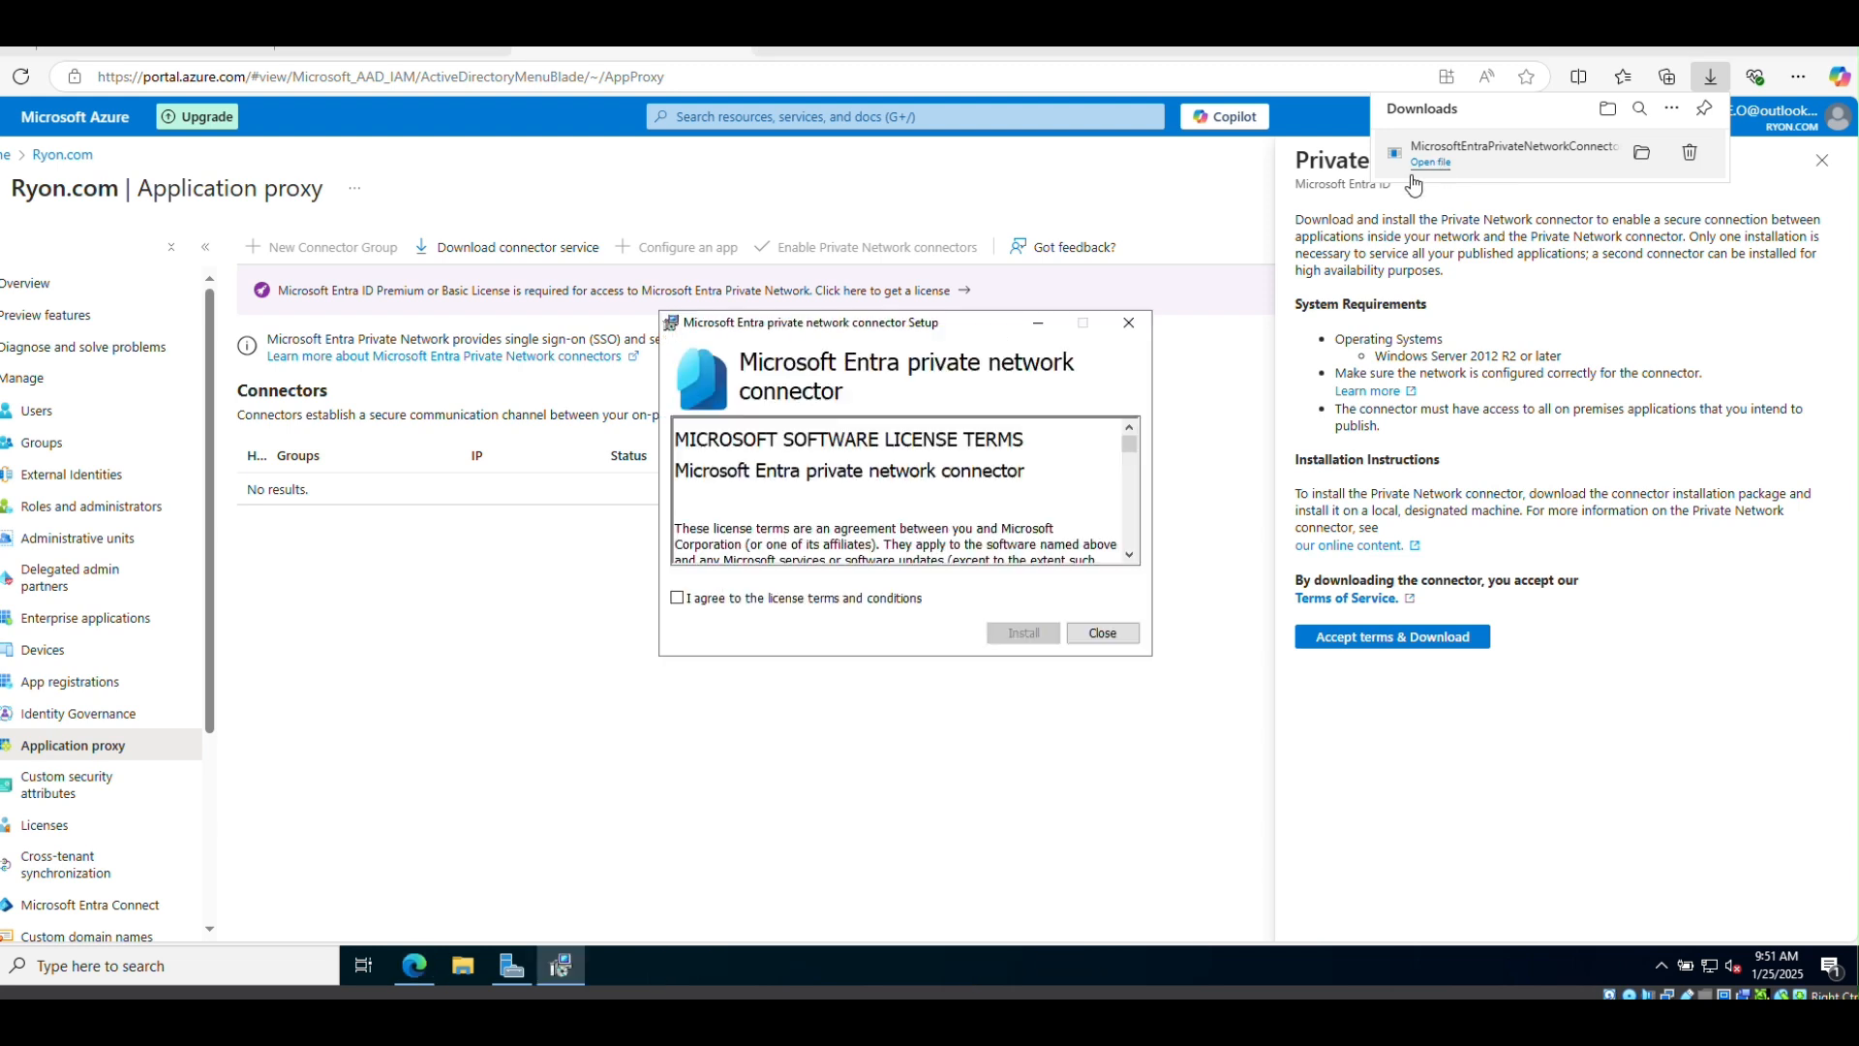
{"action": "left_click", "coordinate": [677, 598]}
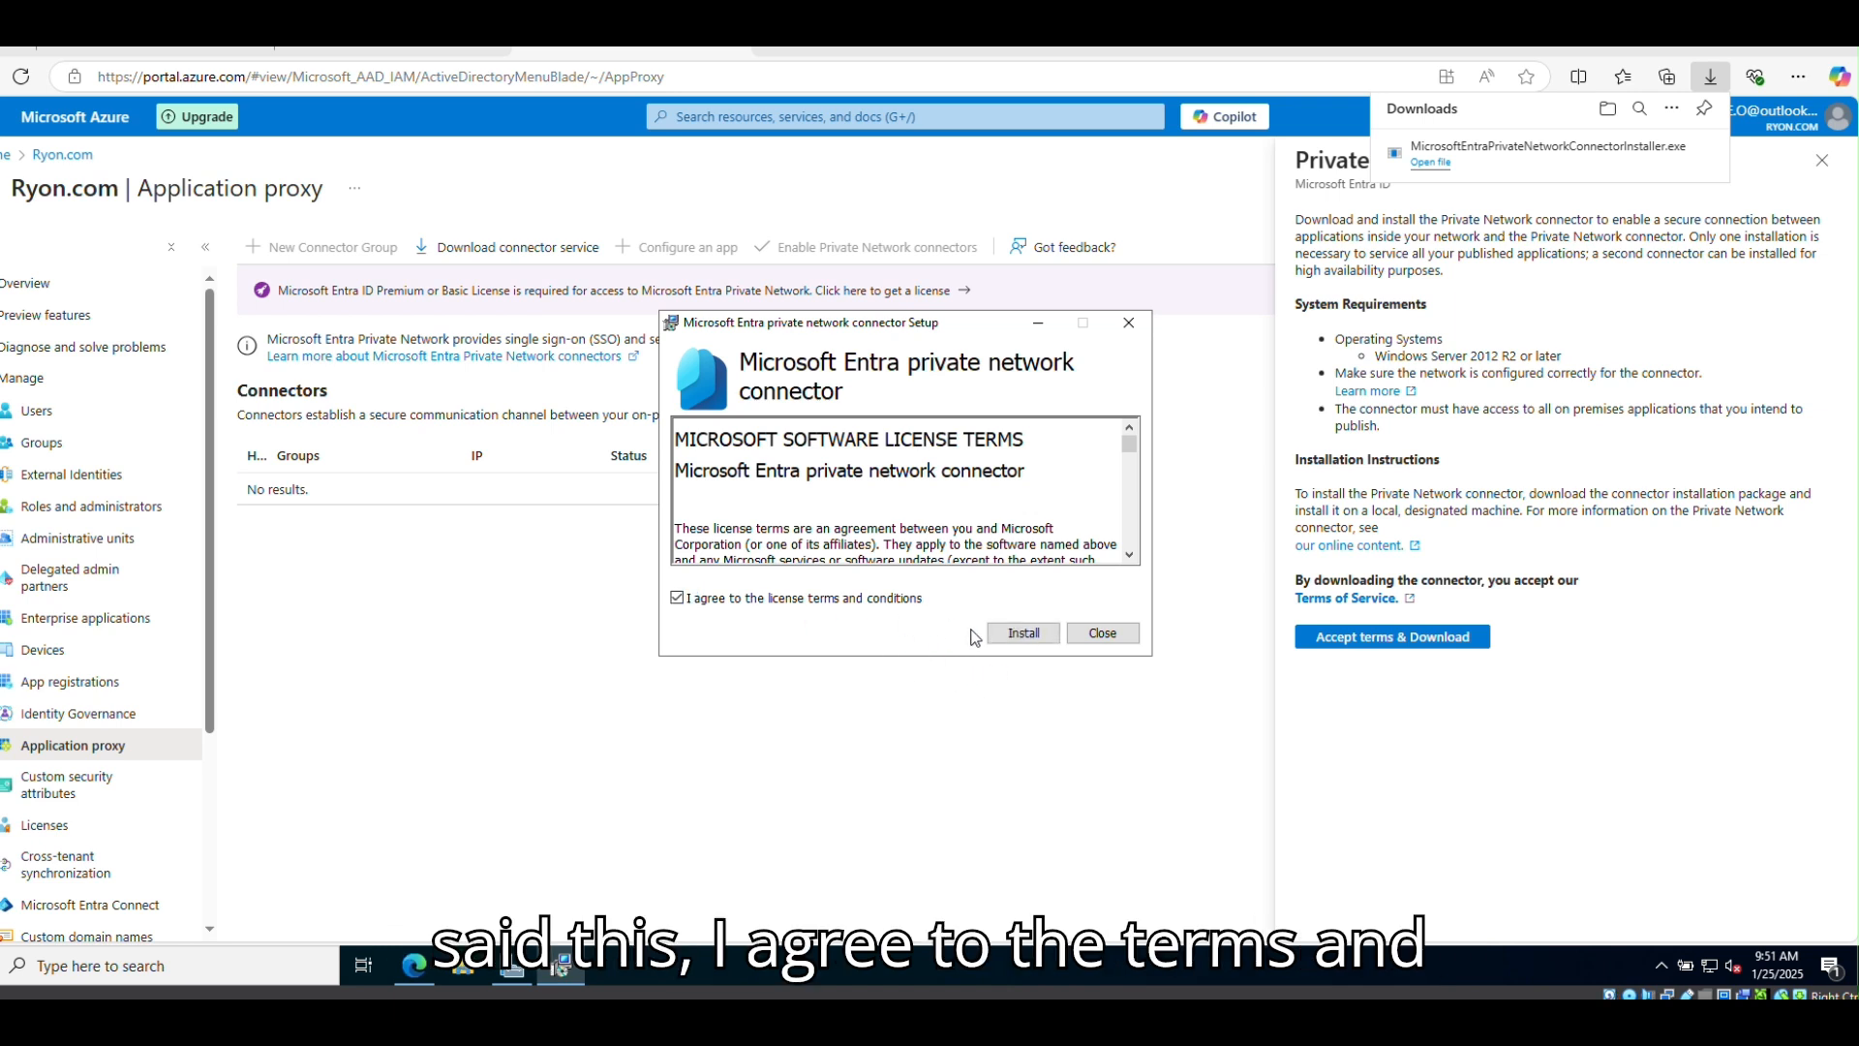
{"action": "left_click", "coordinate": [1039, 639]}
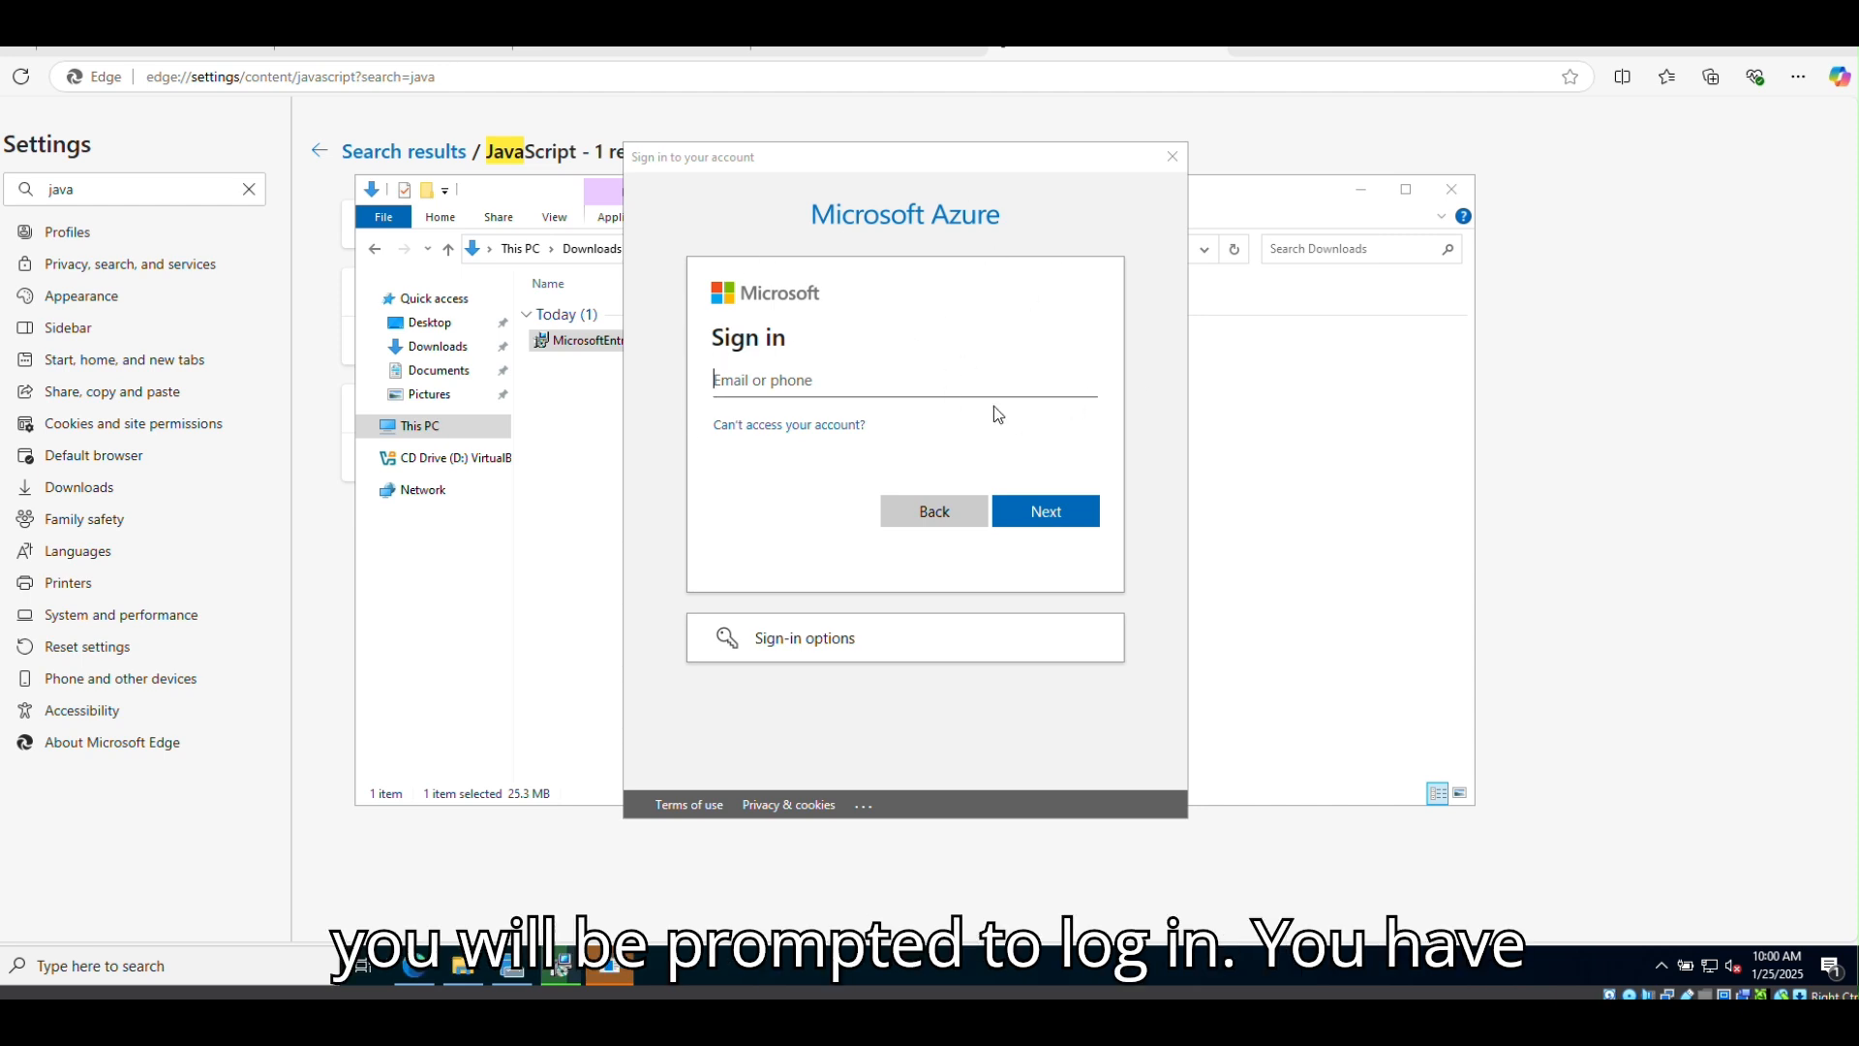
{"action": "left_click", "coordinate": [1021, 392]}
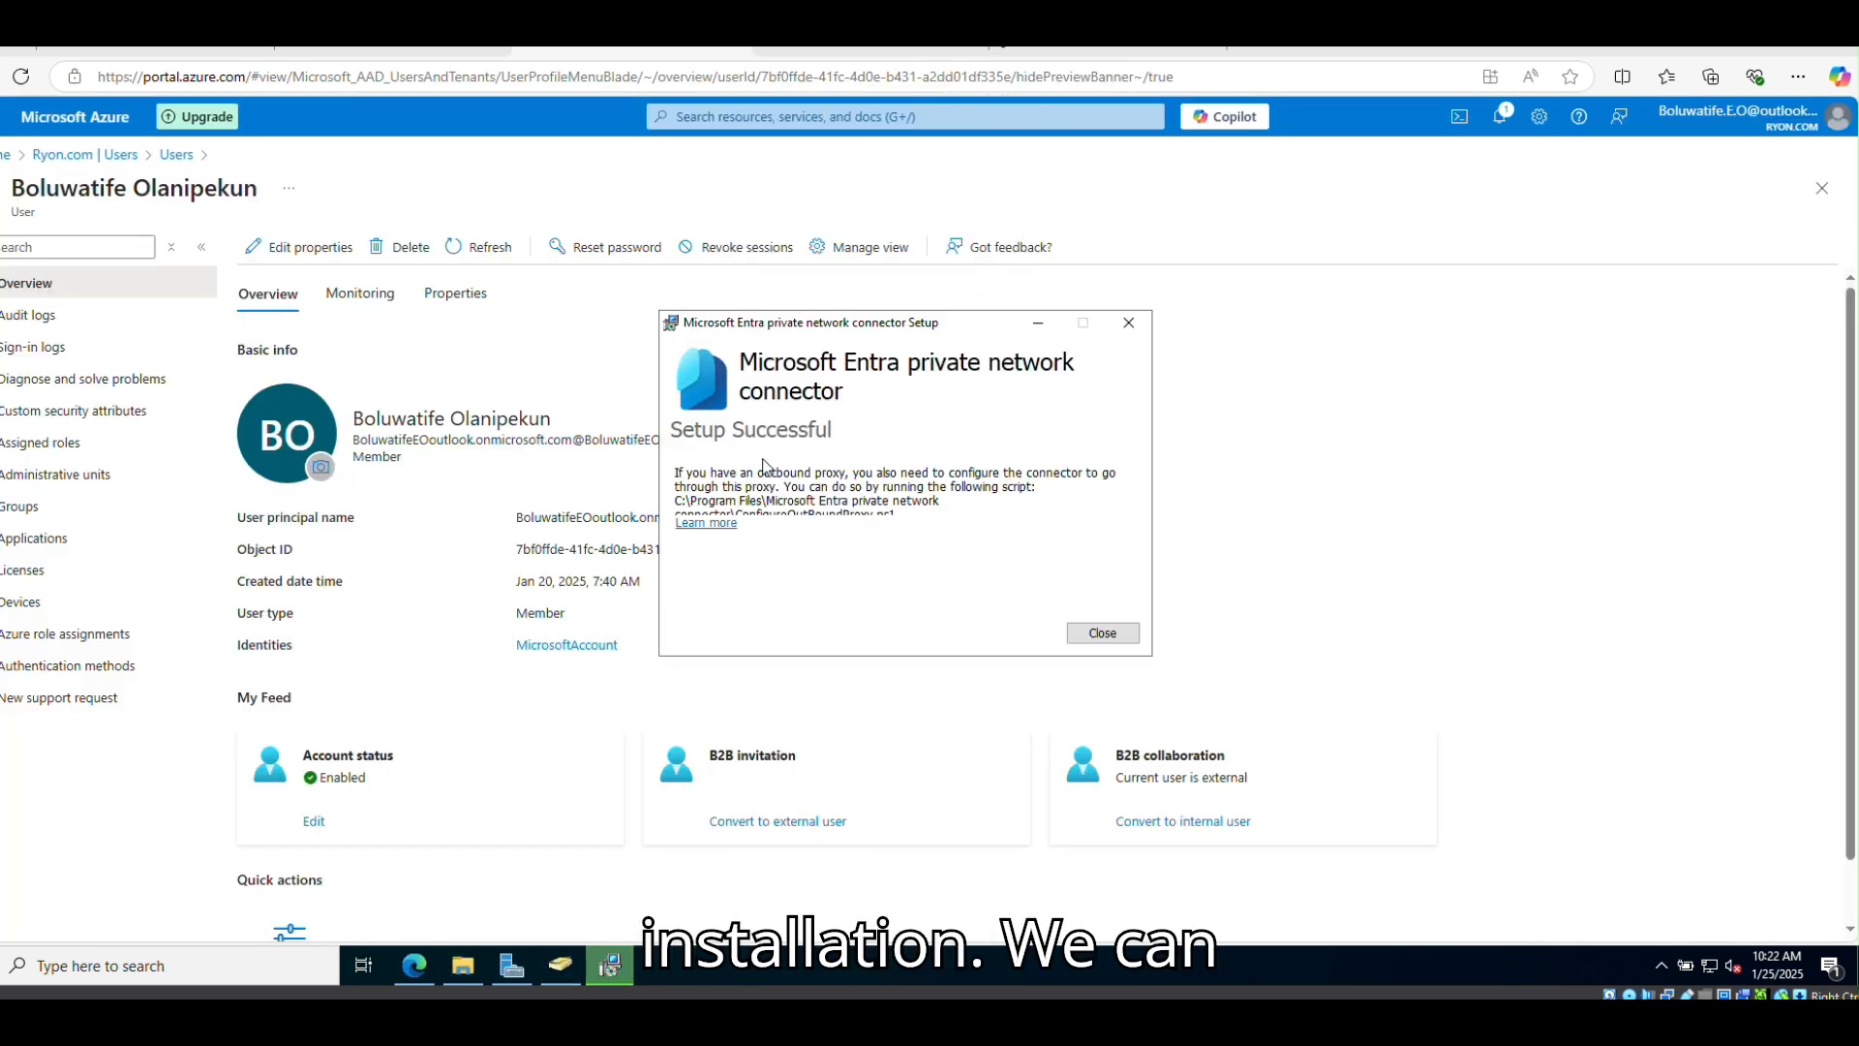
{"action": "left_click", "coordinate": [1101, 633]}
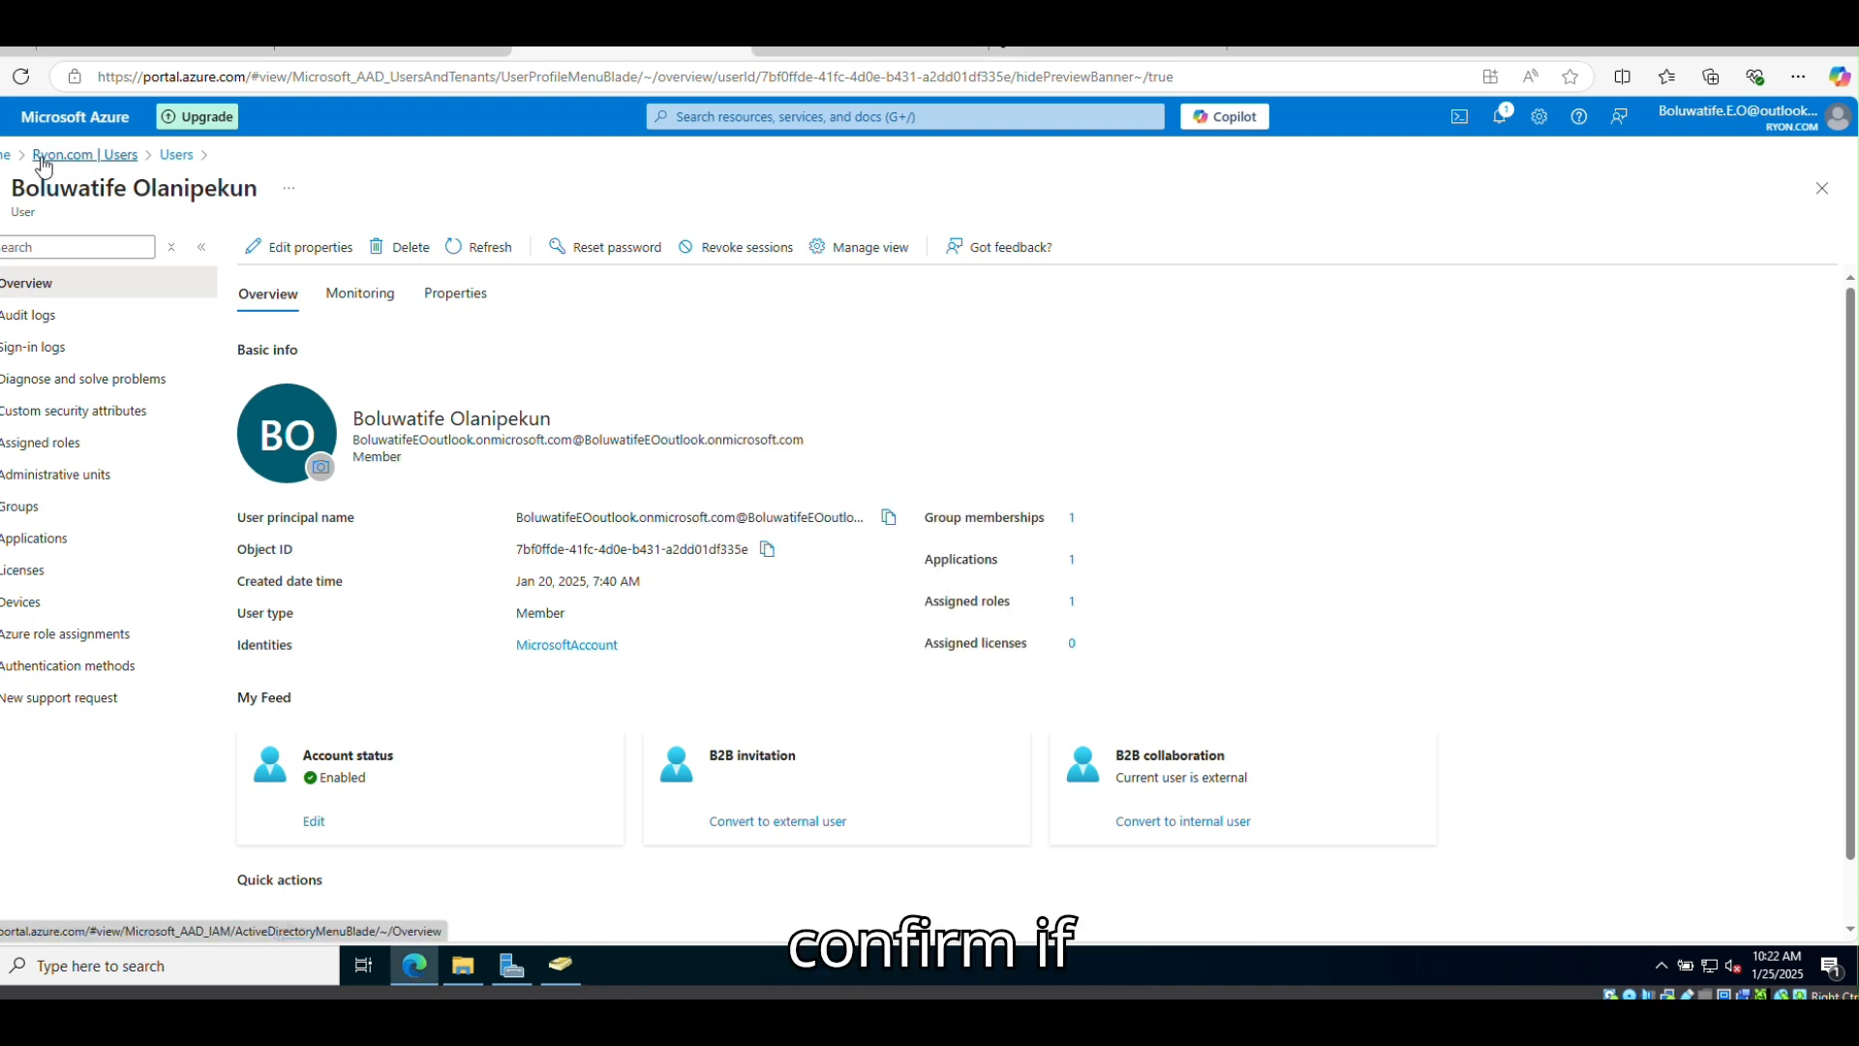
Step: Check the application proxy connectors in Microsoft Entra ID to verify the private network connector's status
{"action": "left_click", "coordinate": [4, 157]}
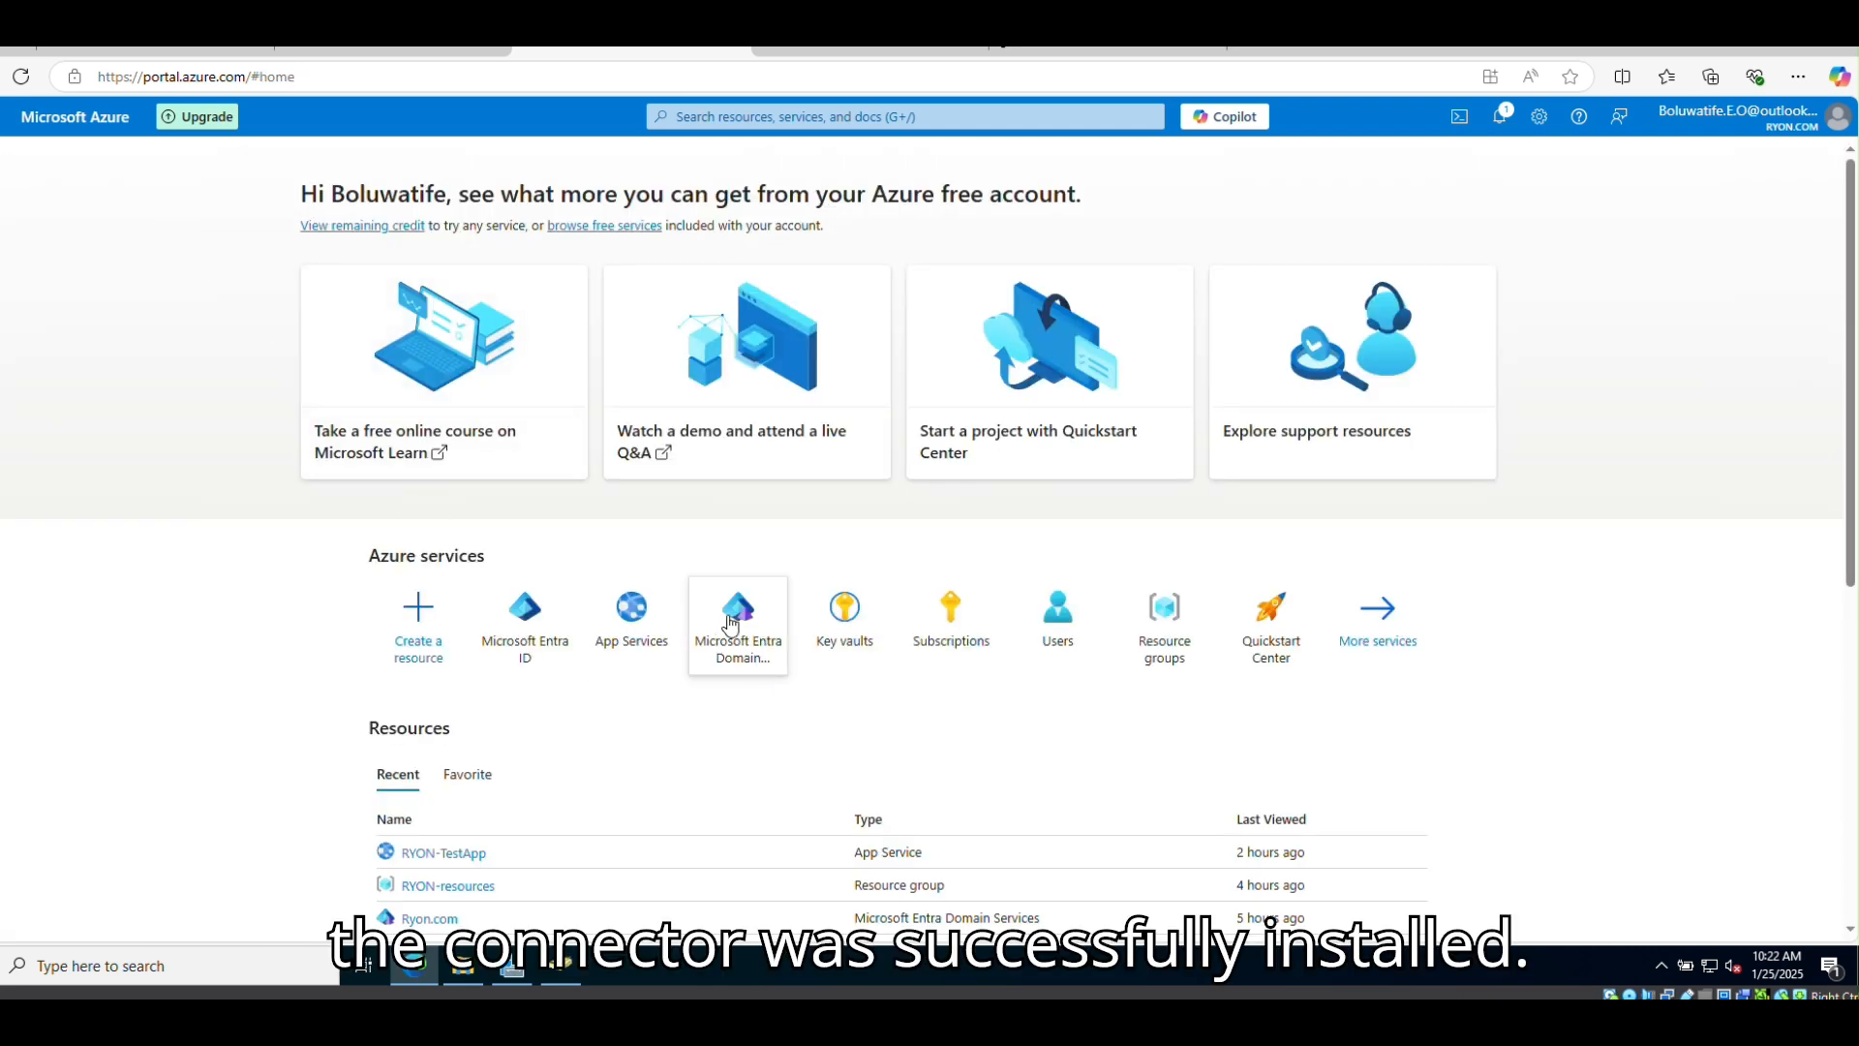
{"action": "left_click", "coordinate": [545, 627]}
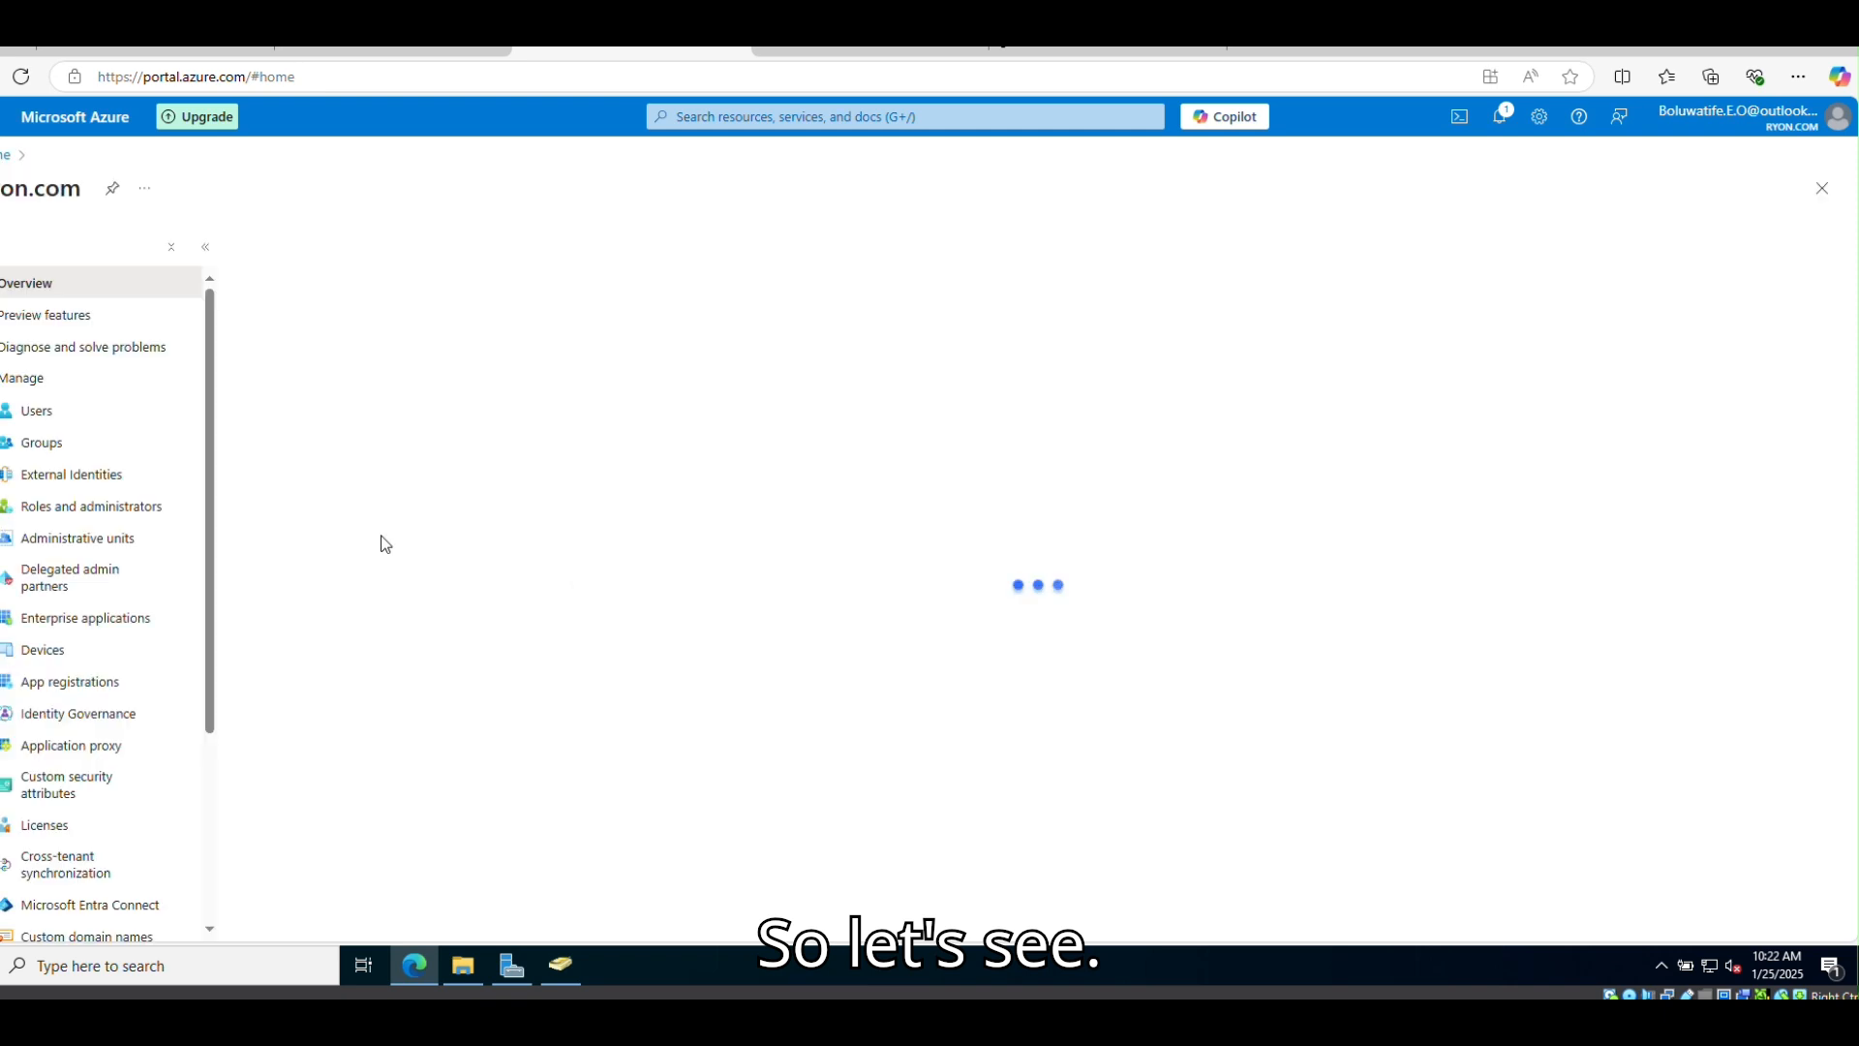
{"action": "left_click", "coordinate": [108, 745]}
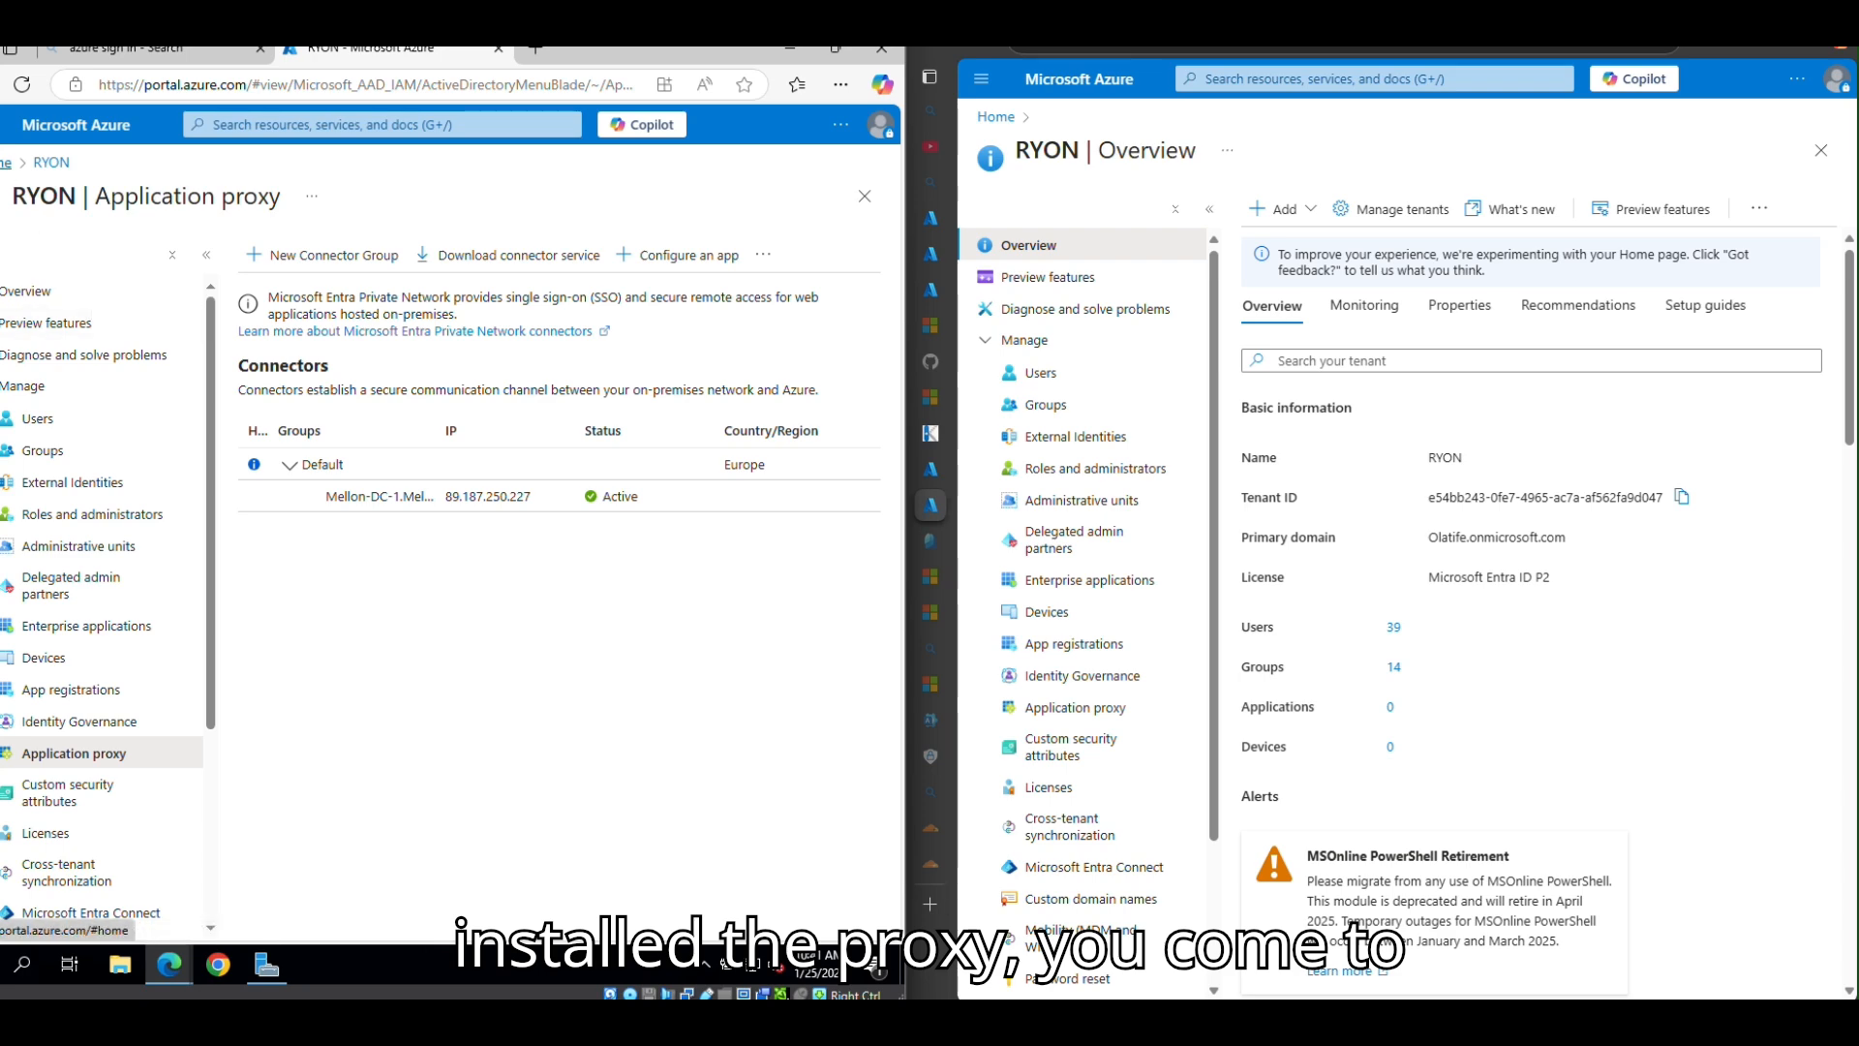
Step: Return to the portal home and open the RYON tenant's list of enterprise applications in Microsoft Entra ID
{"action": "left_click", "coordinate": [4, 163]}
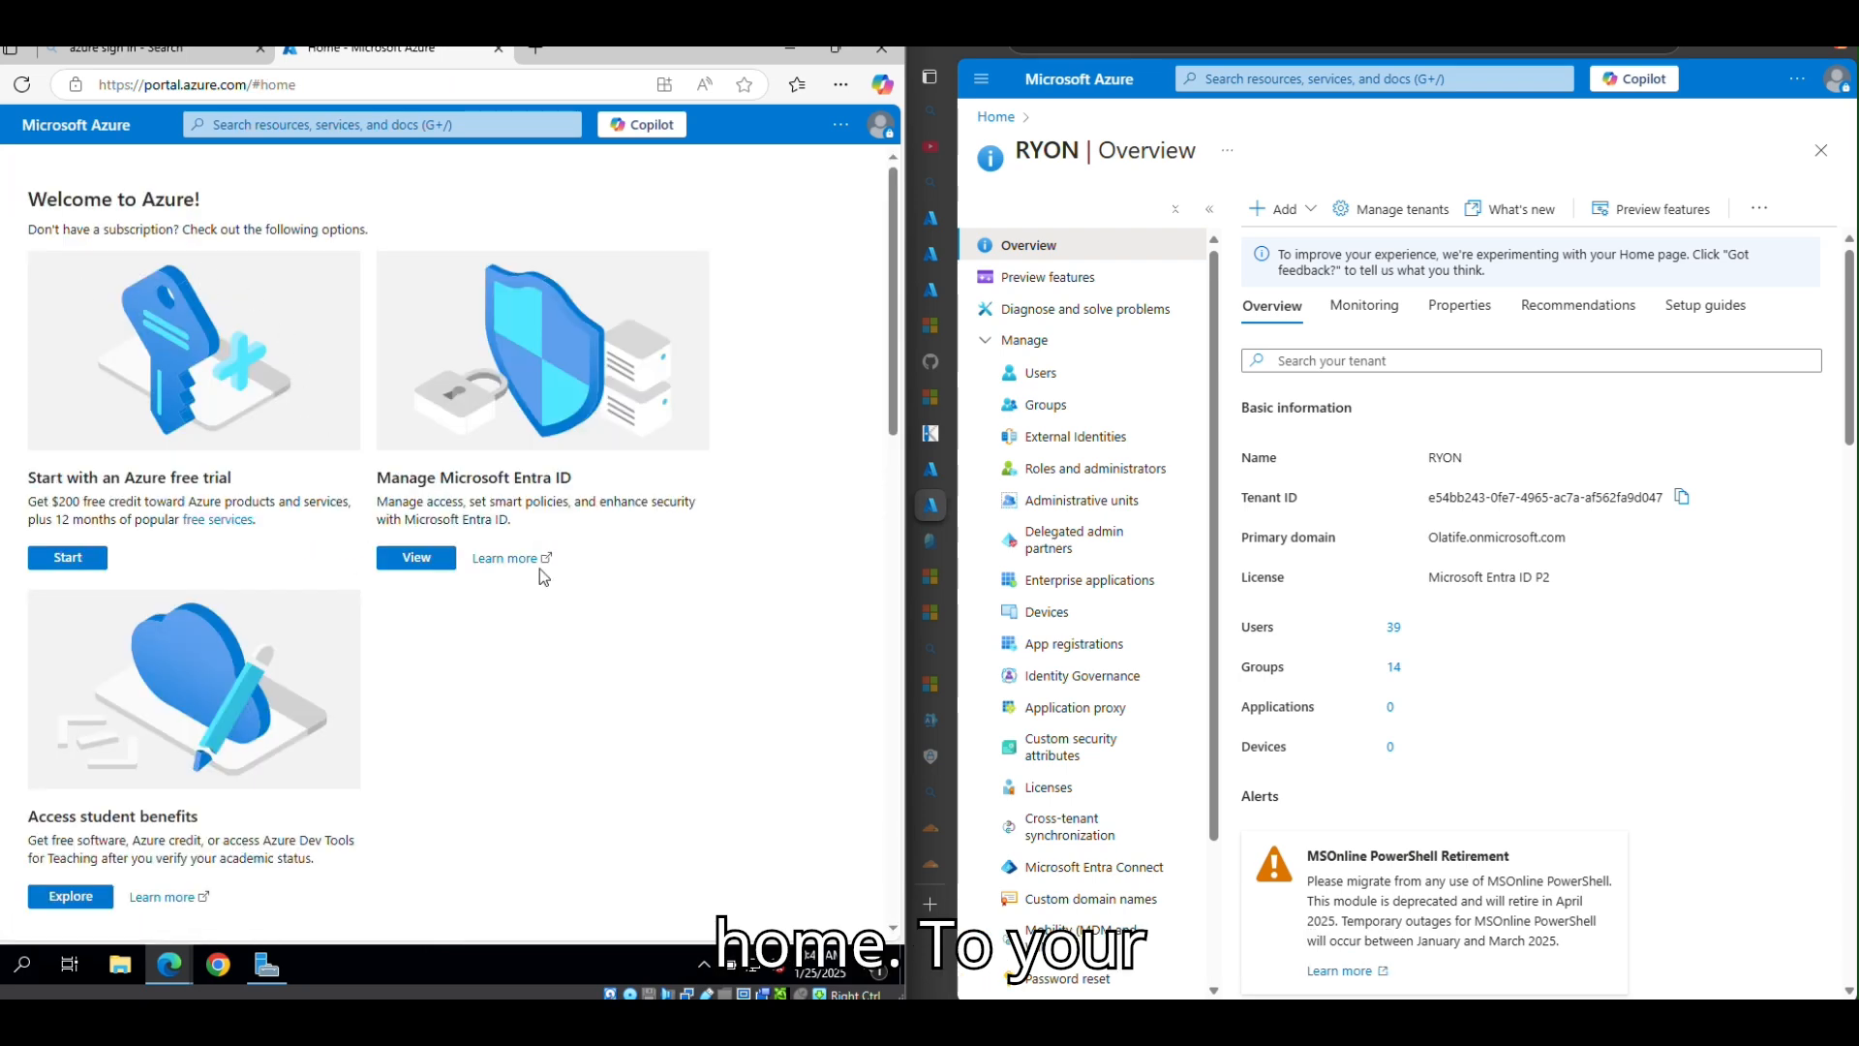
{"action": "left_click", "coordinate": [416, 558]}
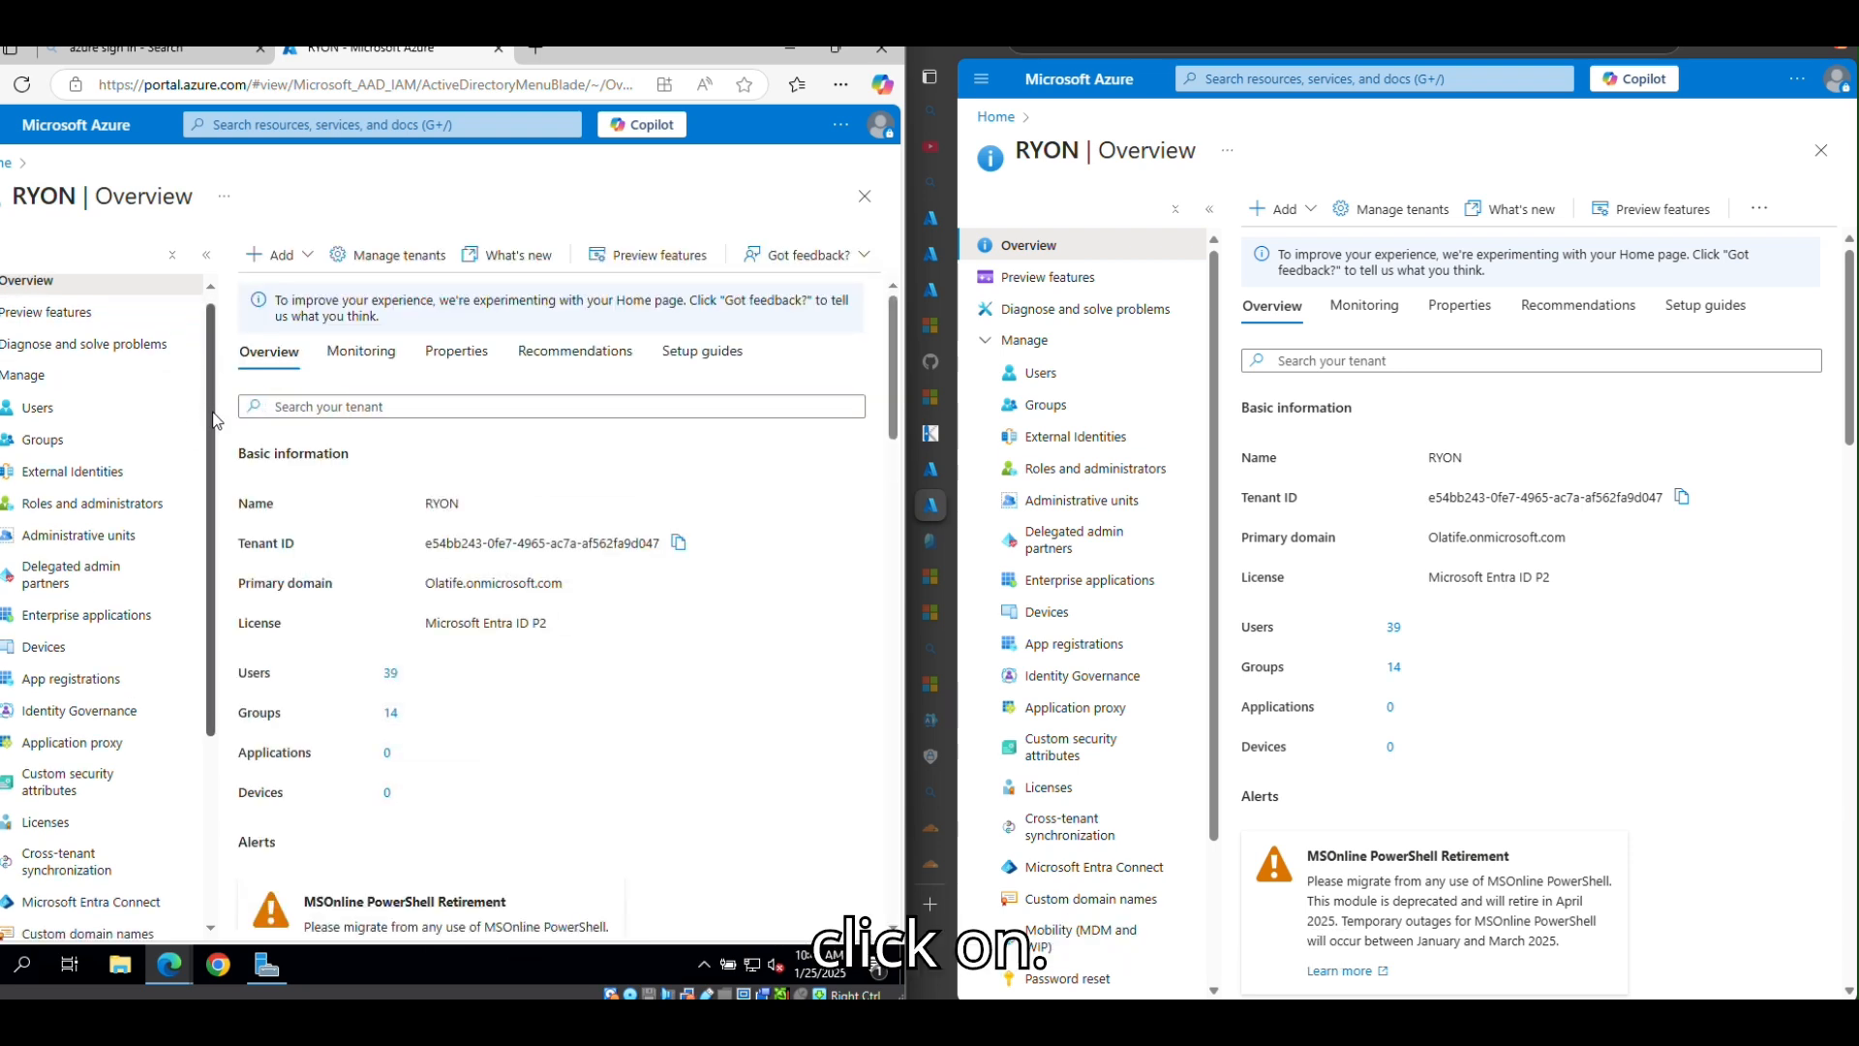
{"action": "scroll", "coordinate": [215, 420], "scroll_direction": "down", "scroll_amount": 2}
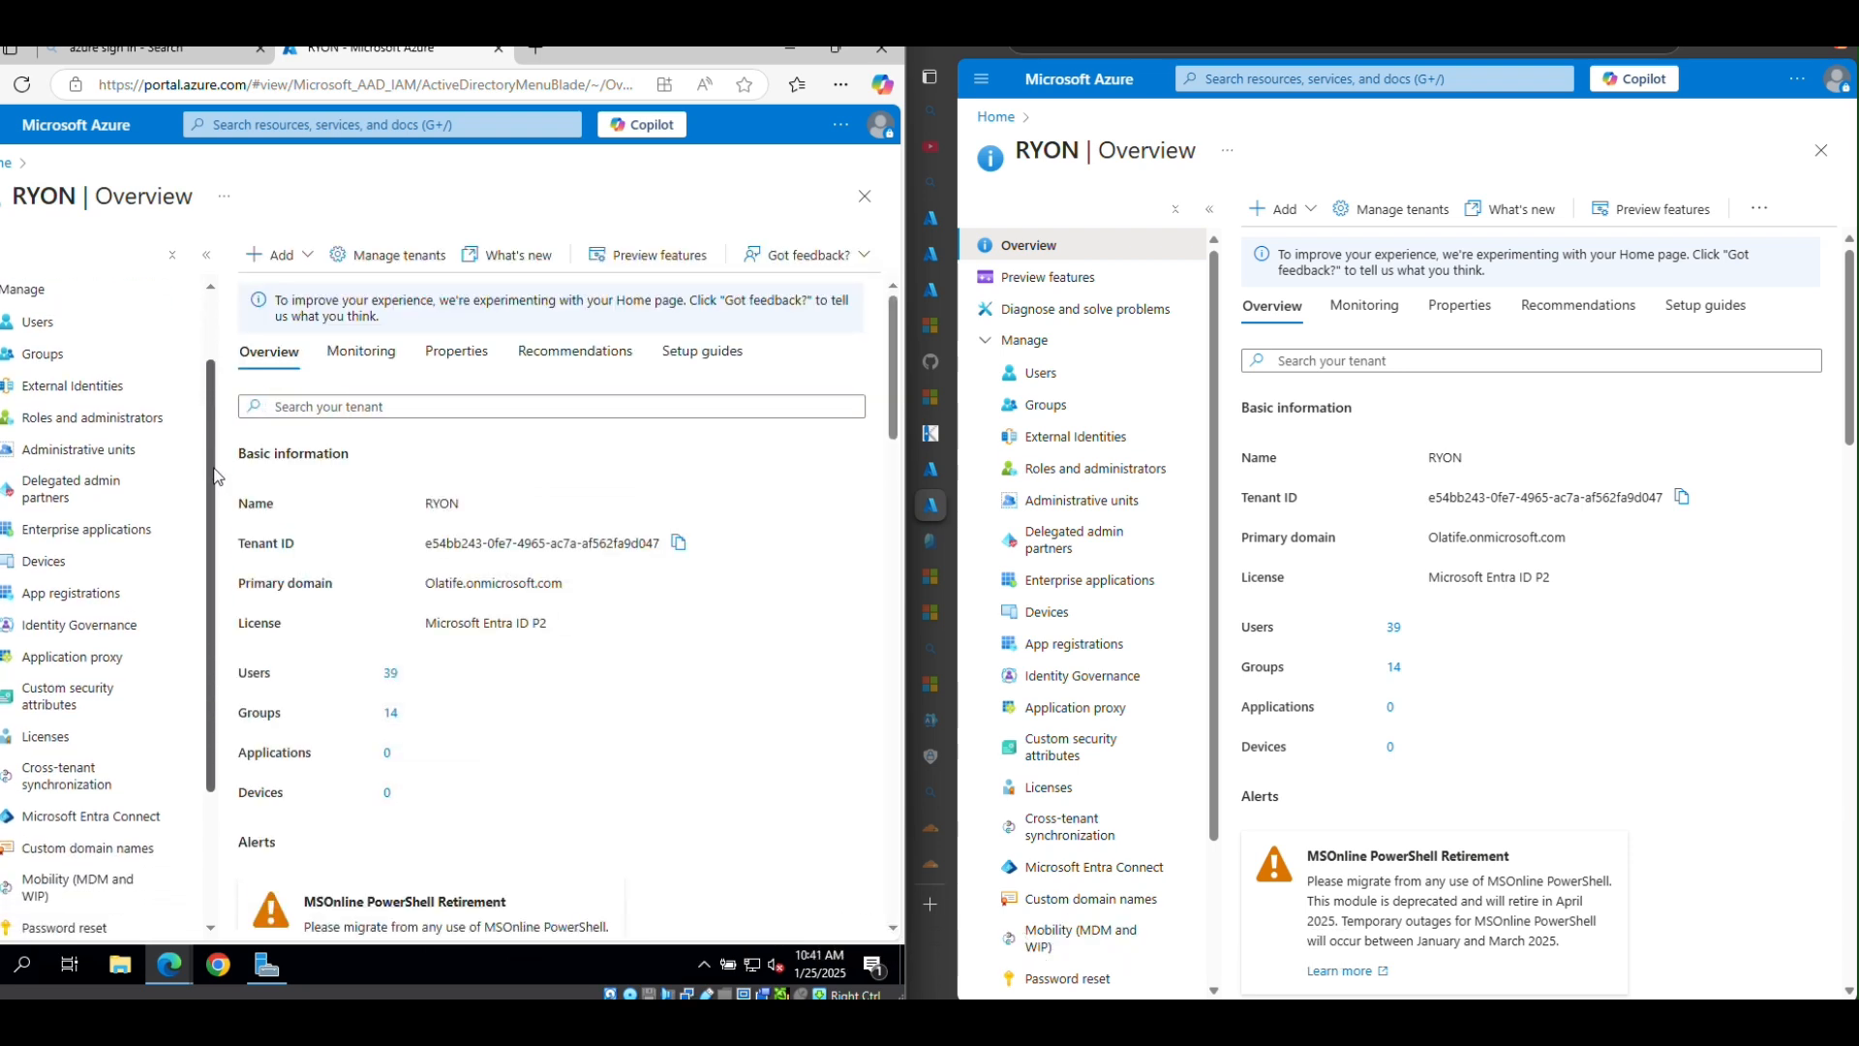
{"action": "left_click", "coordinate": [118, 526]}
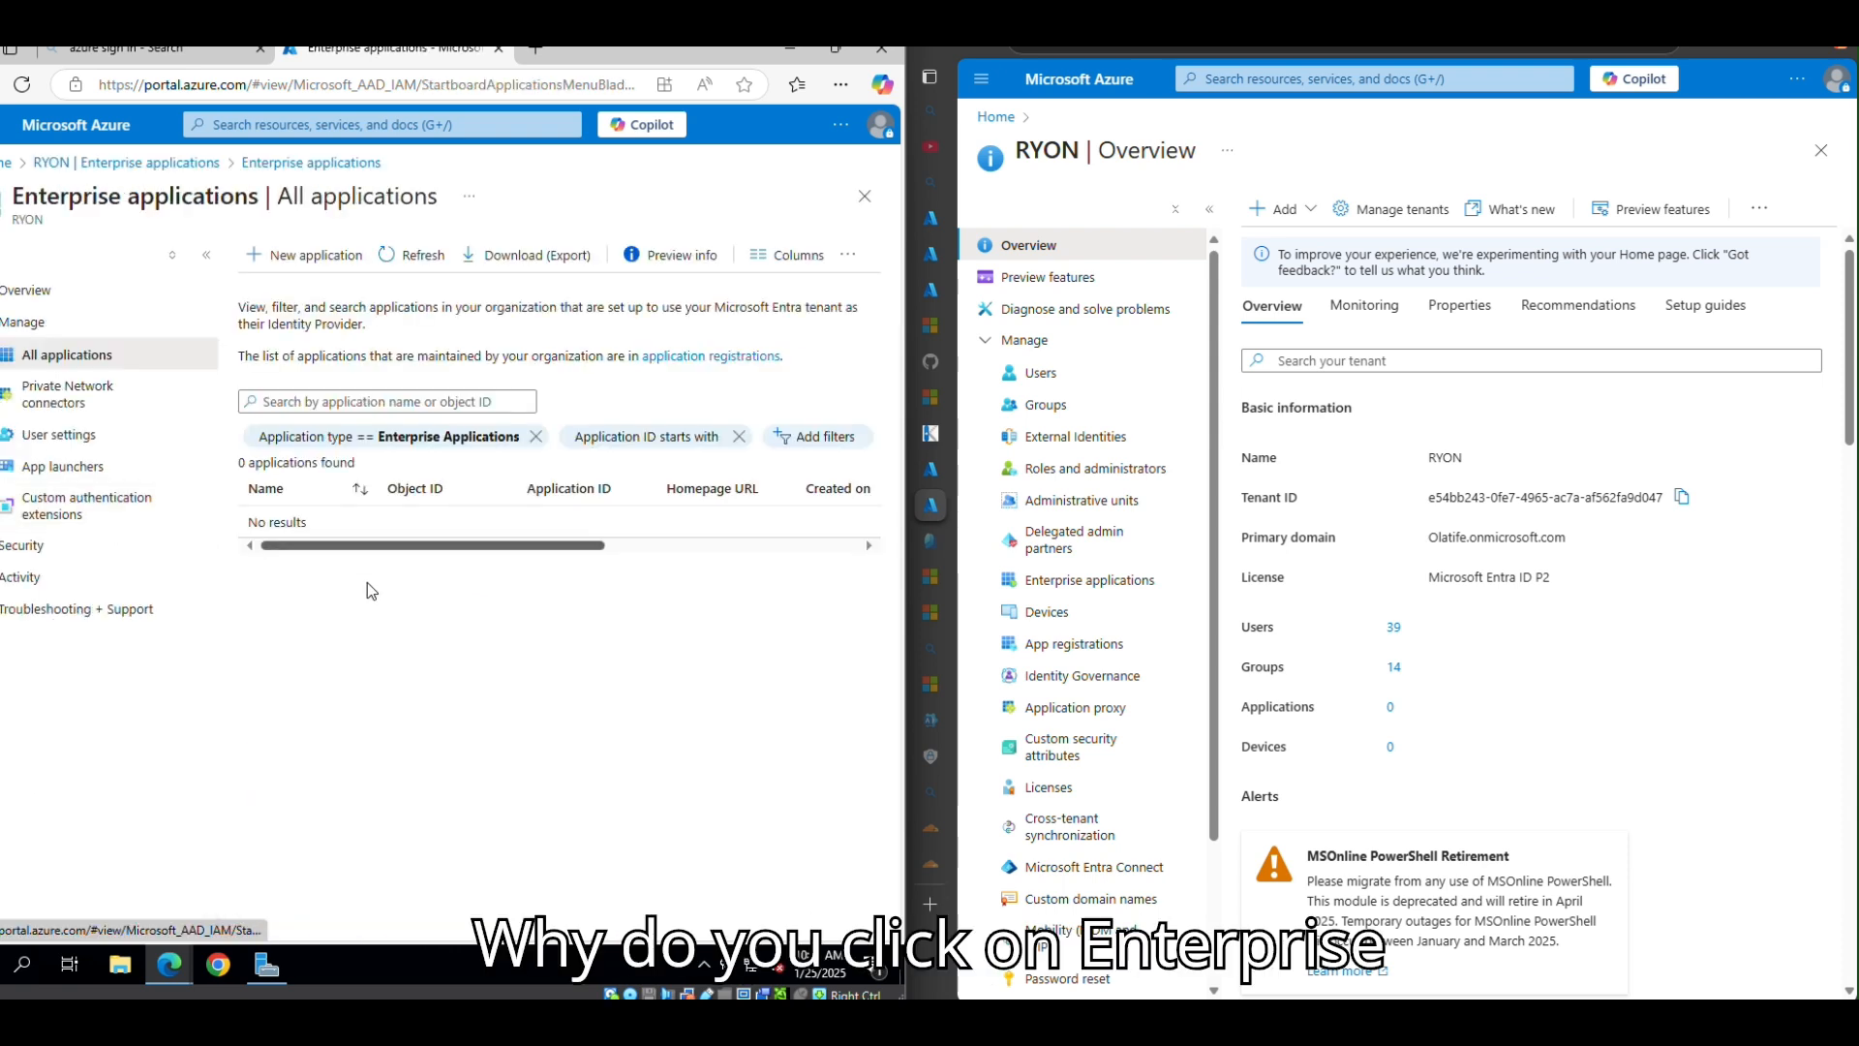
Step: Start a new enterprise application and choose to add an on-premises application from the Microsoft Entra Gallery
{"action": "left_click", "coordinate": [310, 262]}
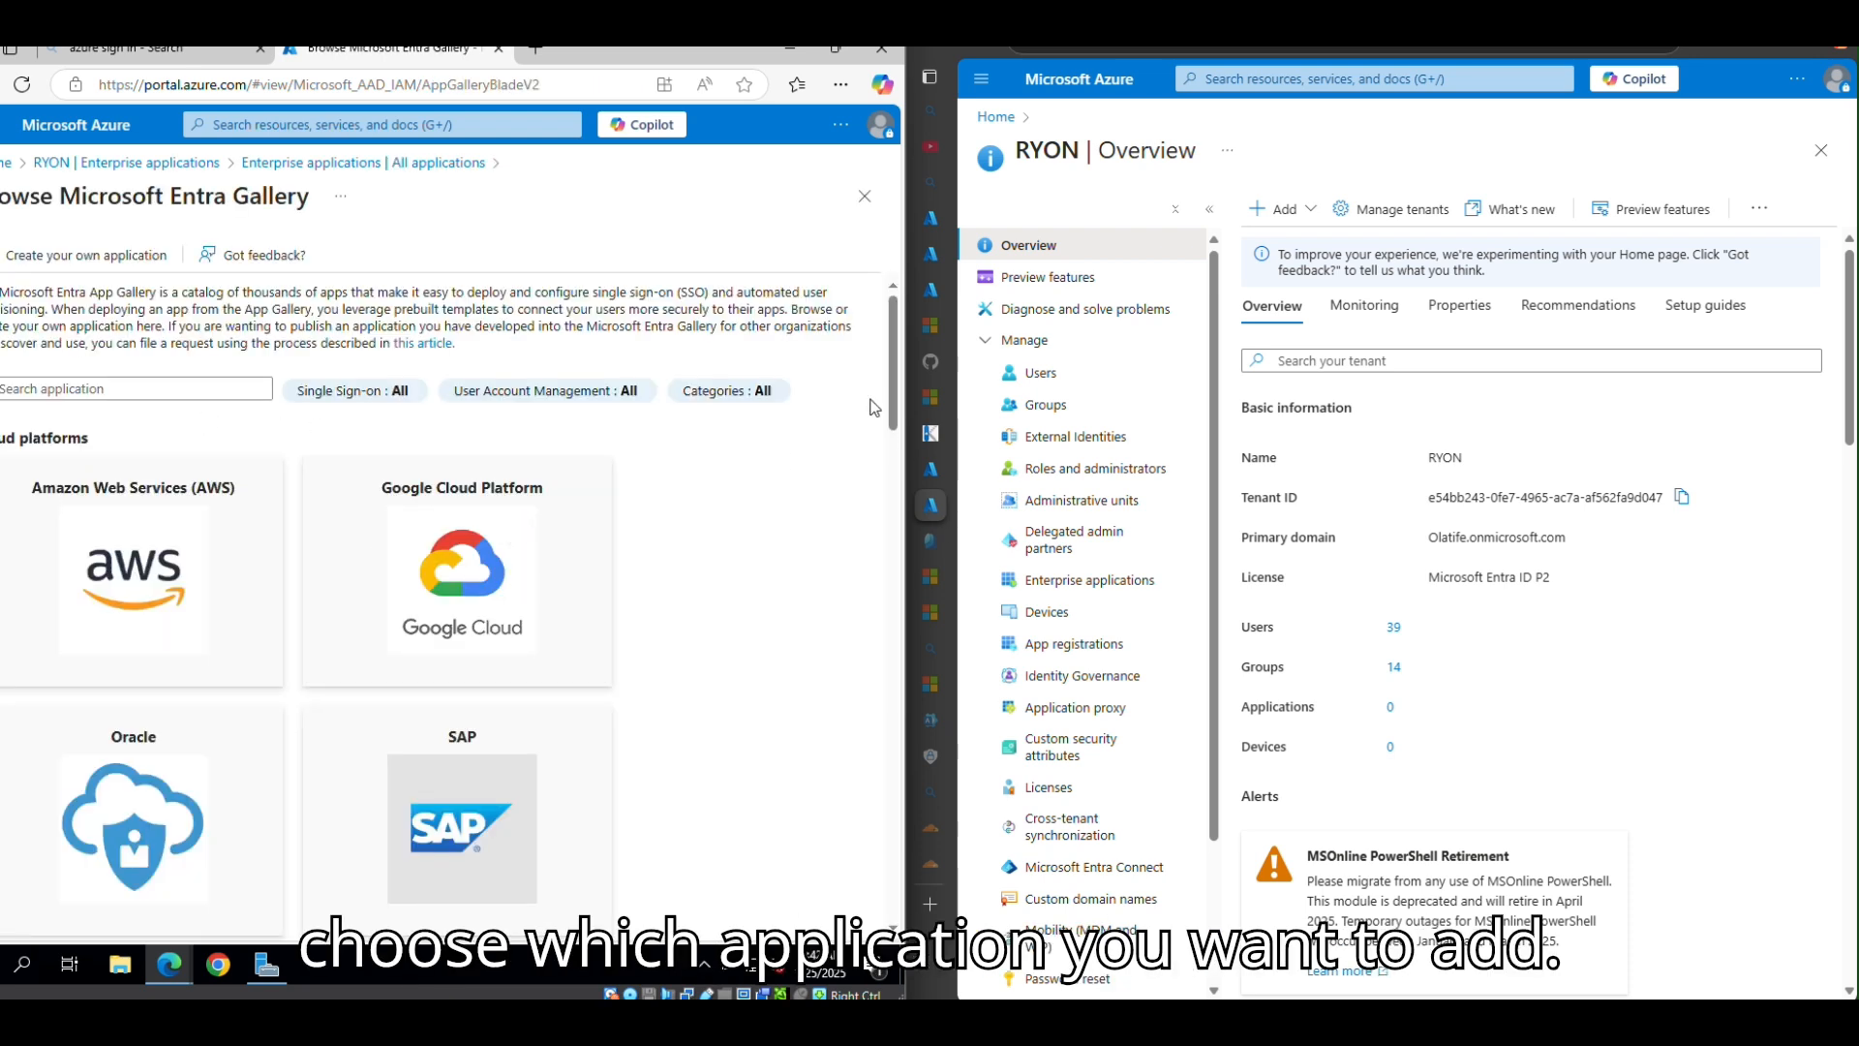
{"action": "left_click_drag", "start_coordinate": [889, 397], "coordinate": [897, 681]}
{"action": "scroll", "coordinate": [897, 680], "scroll_direction": "up", "scroll_amount": 4}
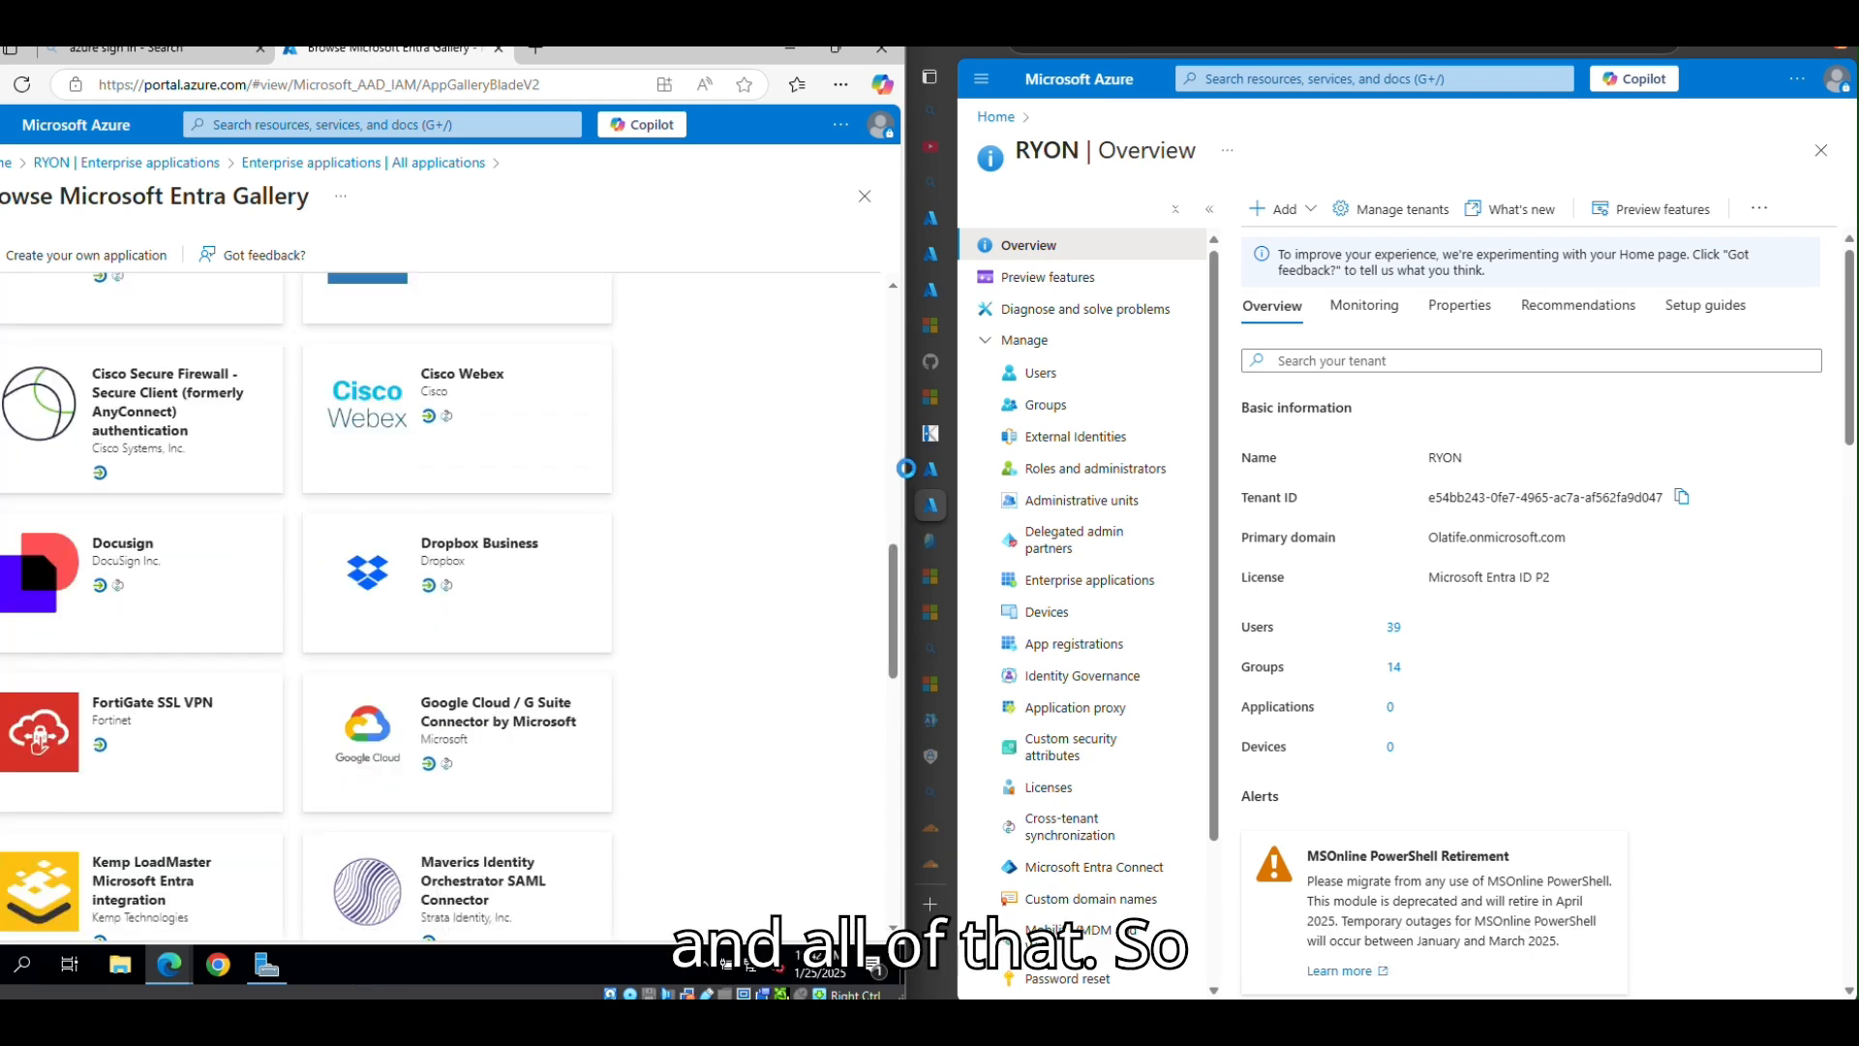
{"action": "left_click_drag", "start_coordinate": [889, 570], "coordinate": [869, 458]}
{"action": "scroll", "coordinate": [859, 403], "scroll_direction": "up", "scroll_amount": 4}
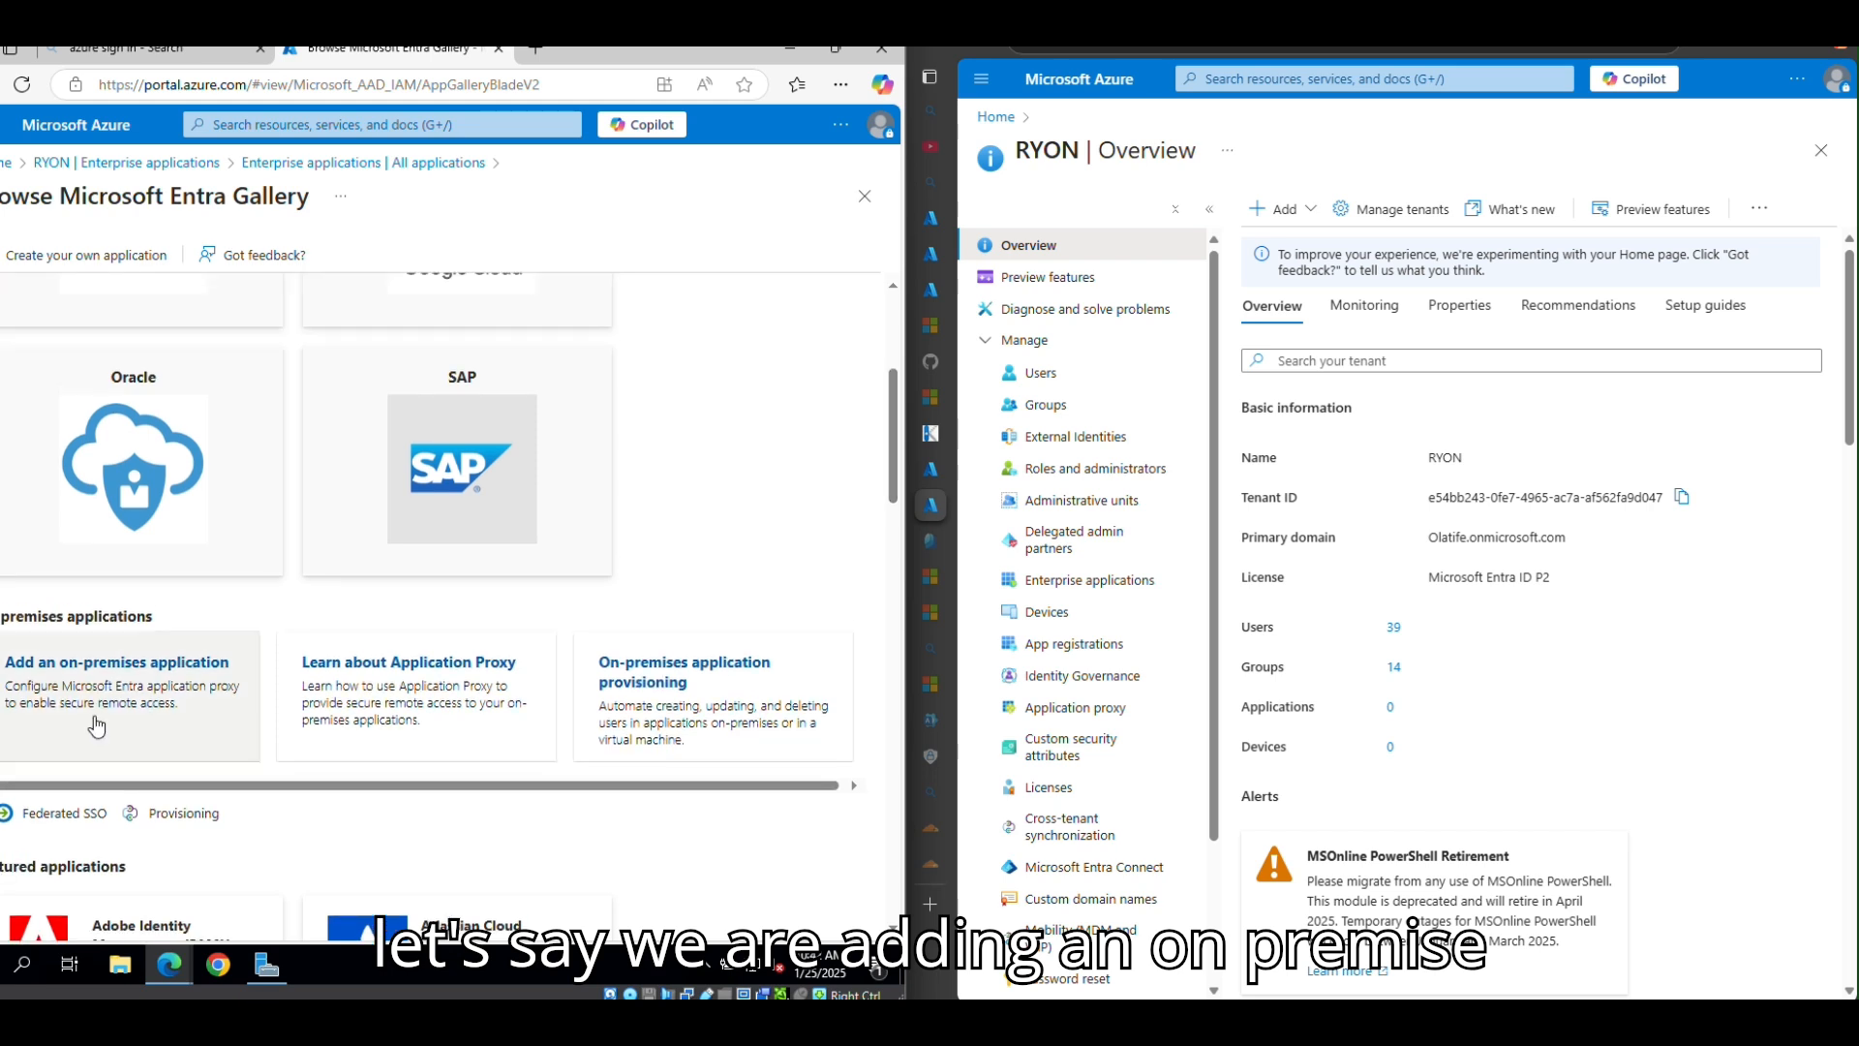
{"action": "left_click", "coordinate": [158, 659]}
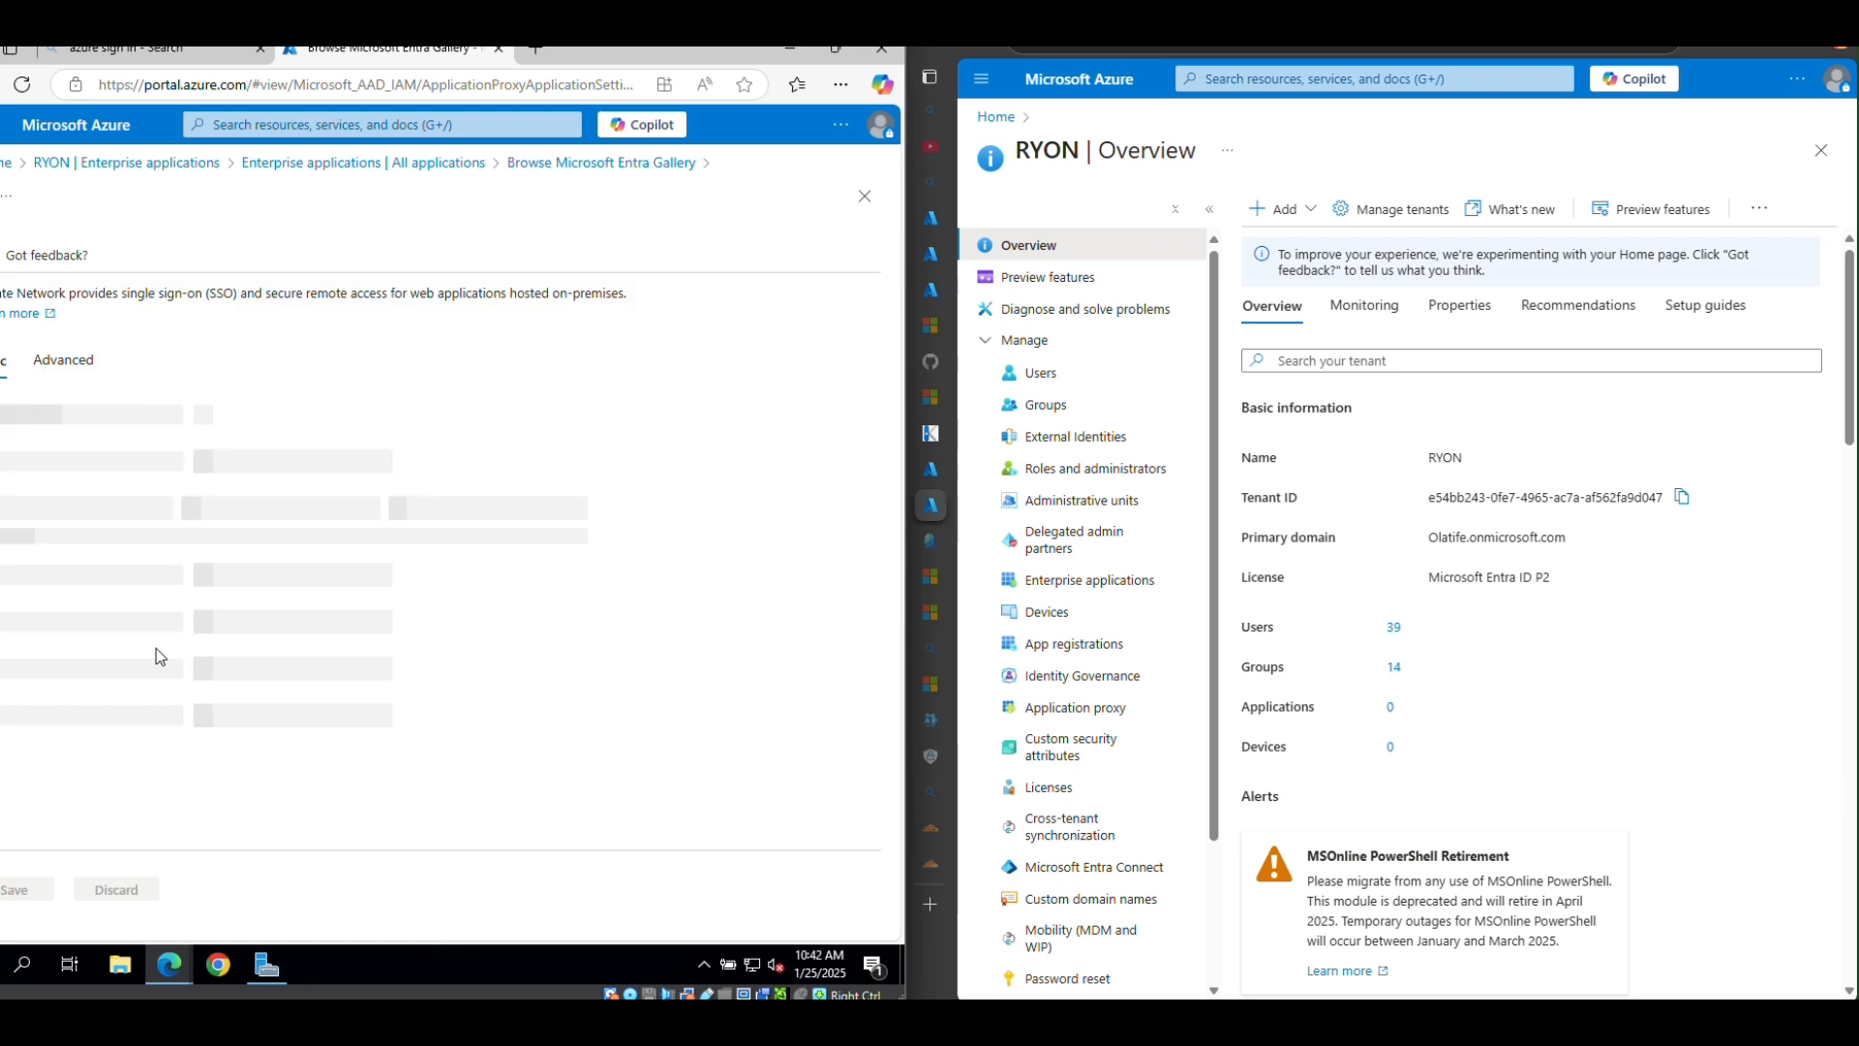
Step: Name the on-premises application Mello App
{"action": "left_click", "coordinate": [286, 532]}
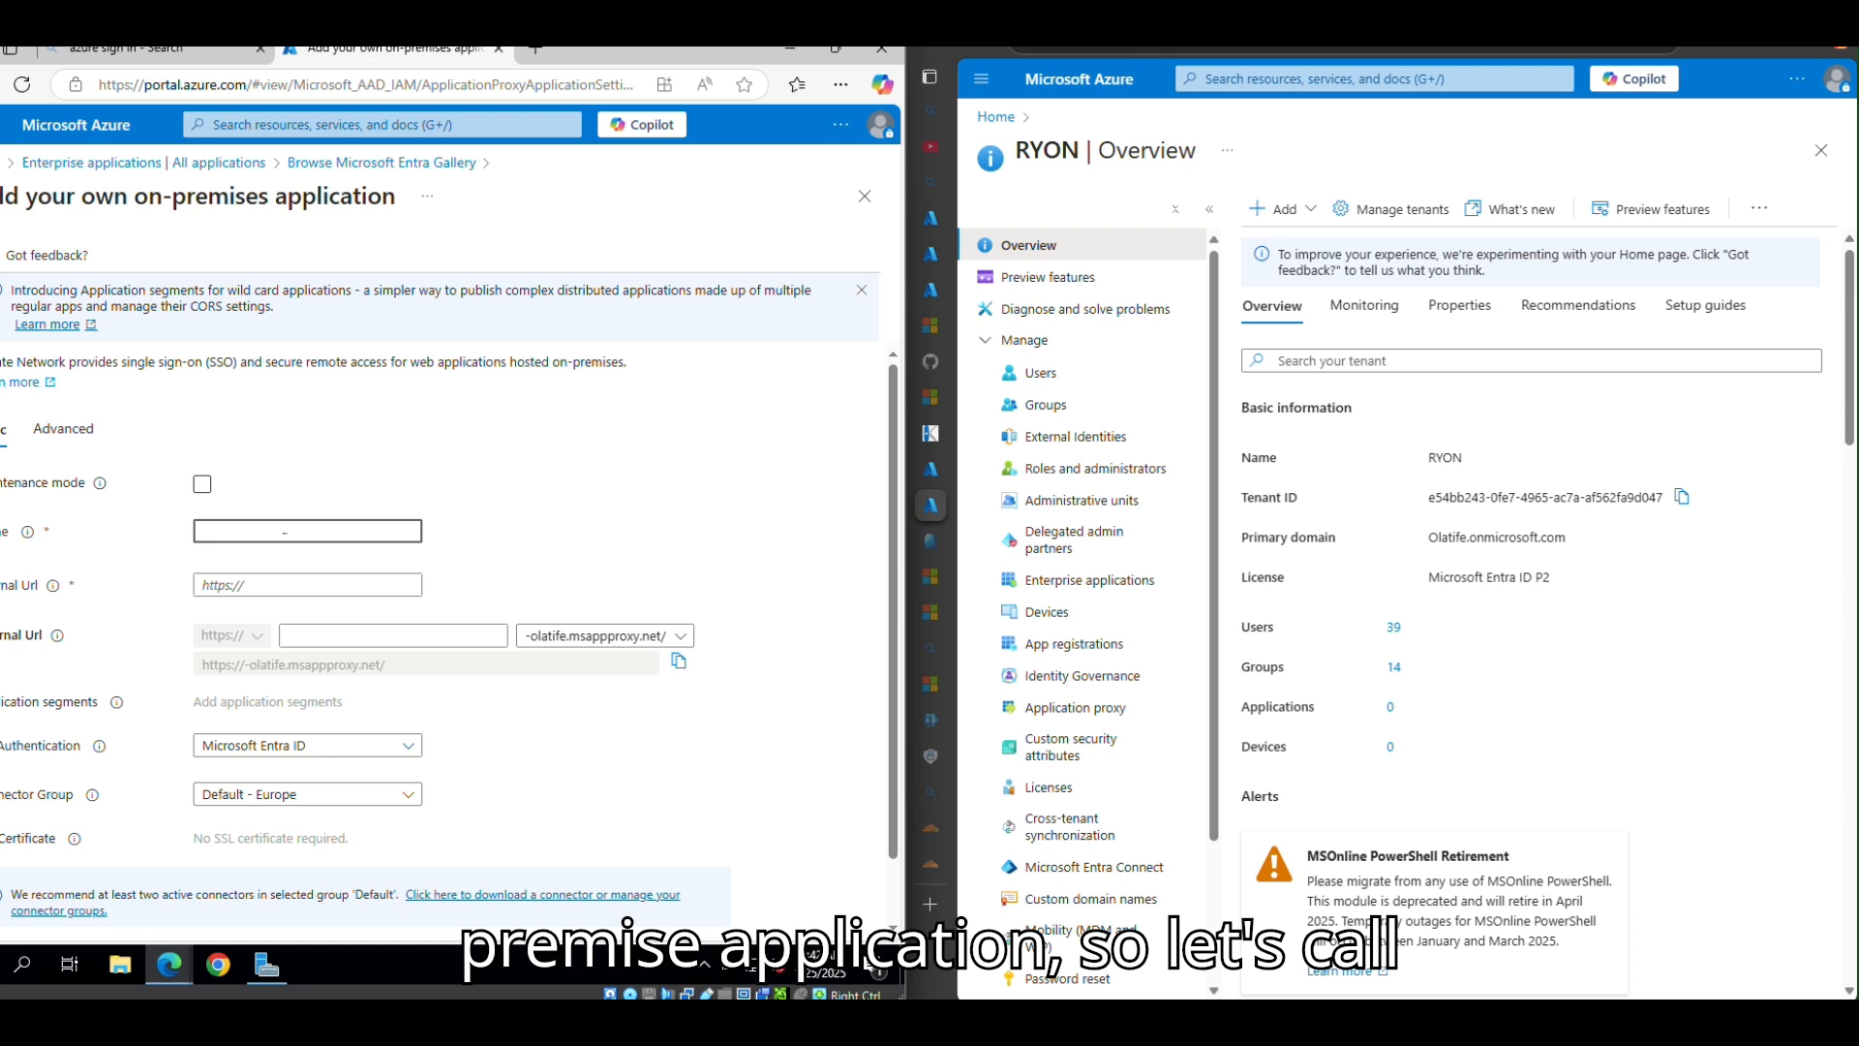
{"action": "type", "text": "Mello Test"}
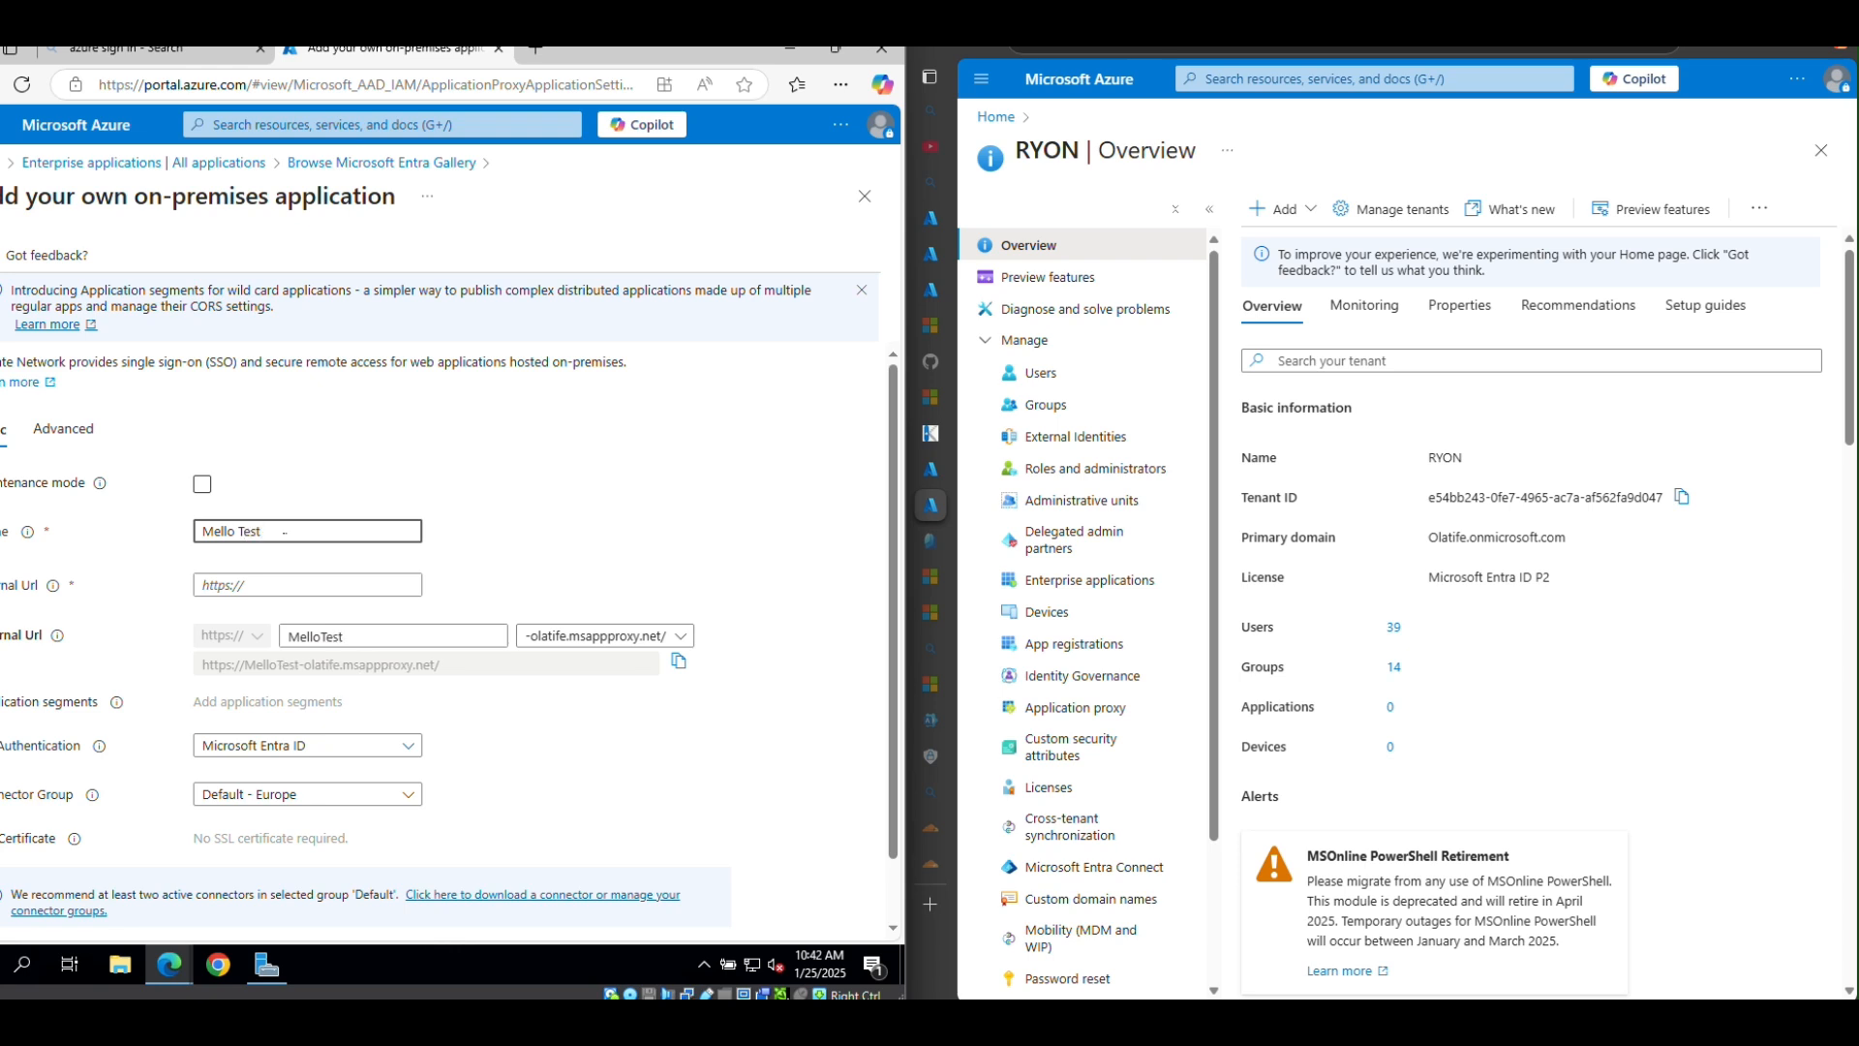
{"action": "key", "text": "BackSpace"}
{"action": "key", "text": "BackSpace"}
{"action": "key", "text": "BackSpace"}
{"action": "key", "text": "BackSpace"}
{"action": "key", "text": "BackSpace"}
{"action": "type", "text": "App"}
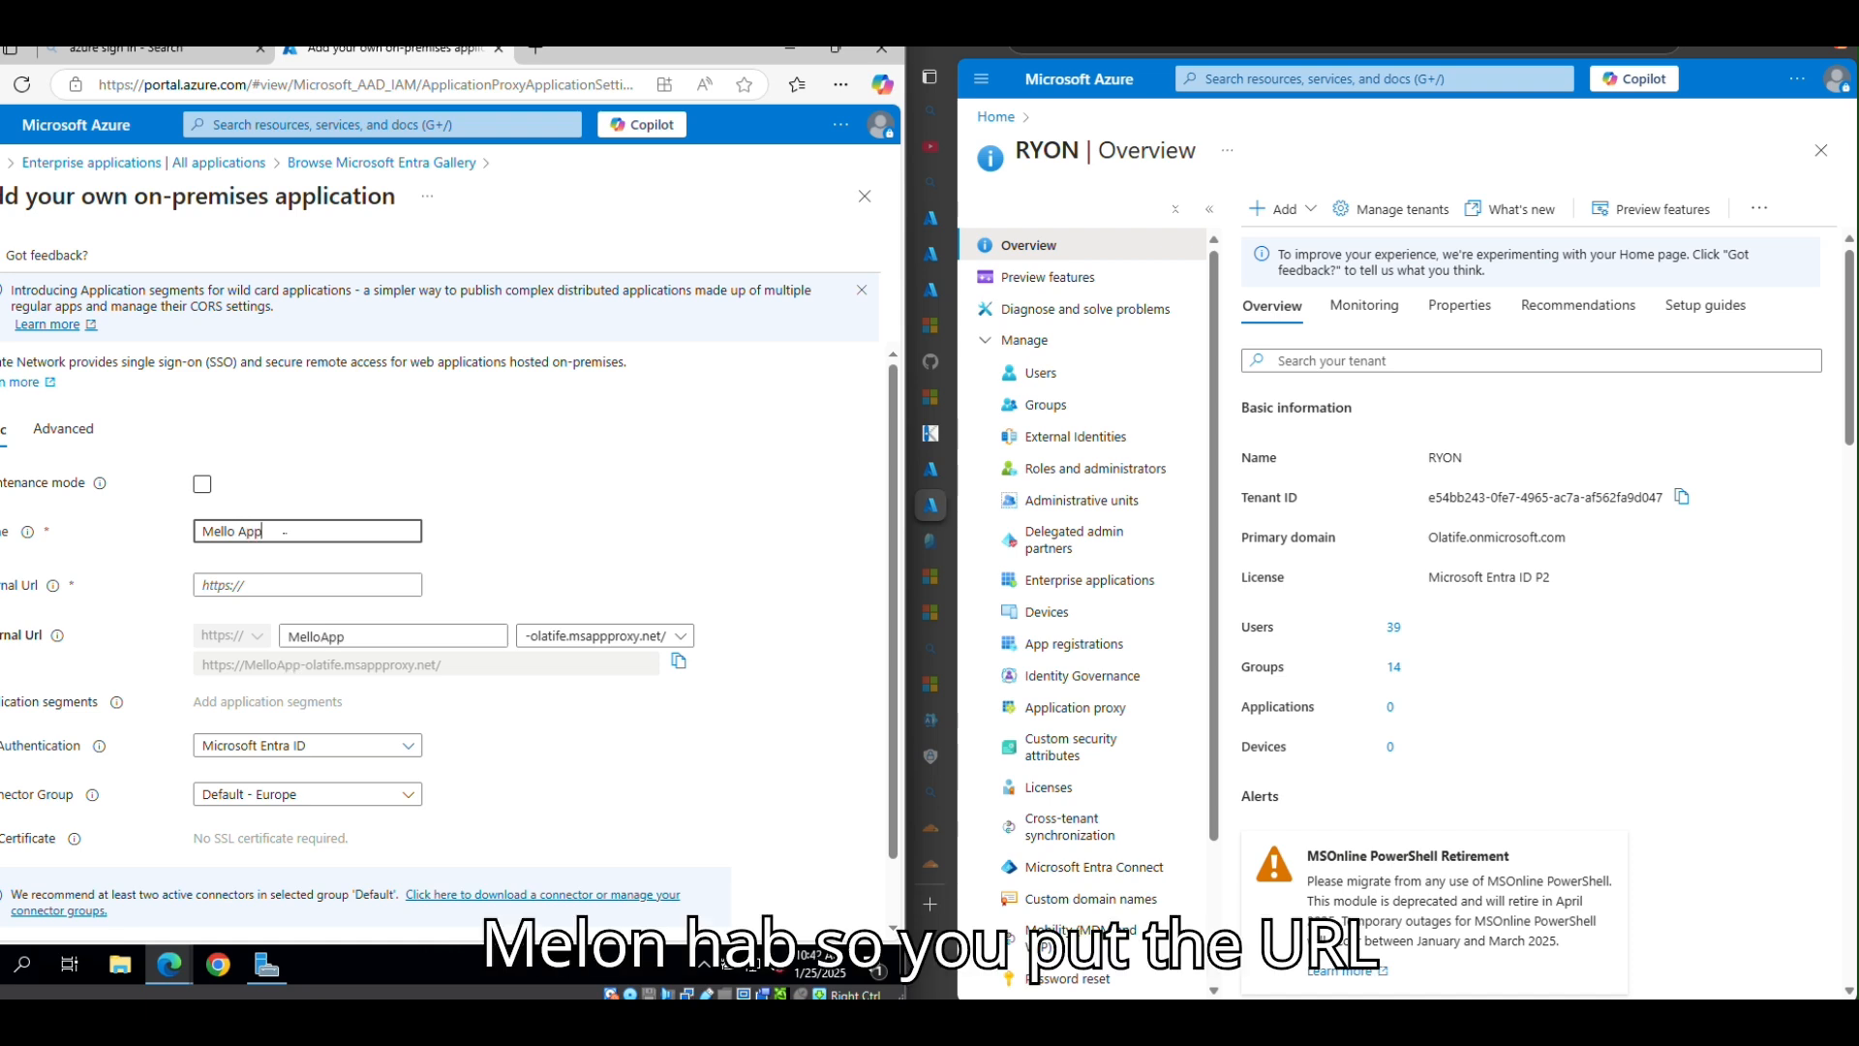
{"action": "left_click", "coordinate": [296, 587]}
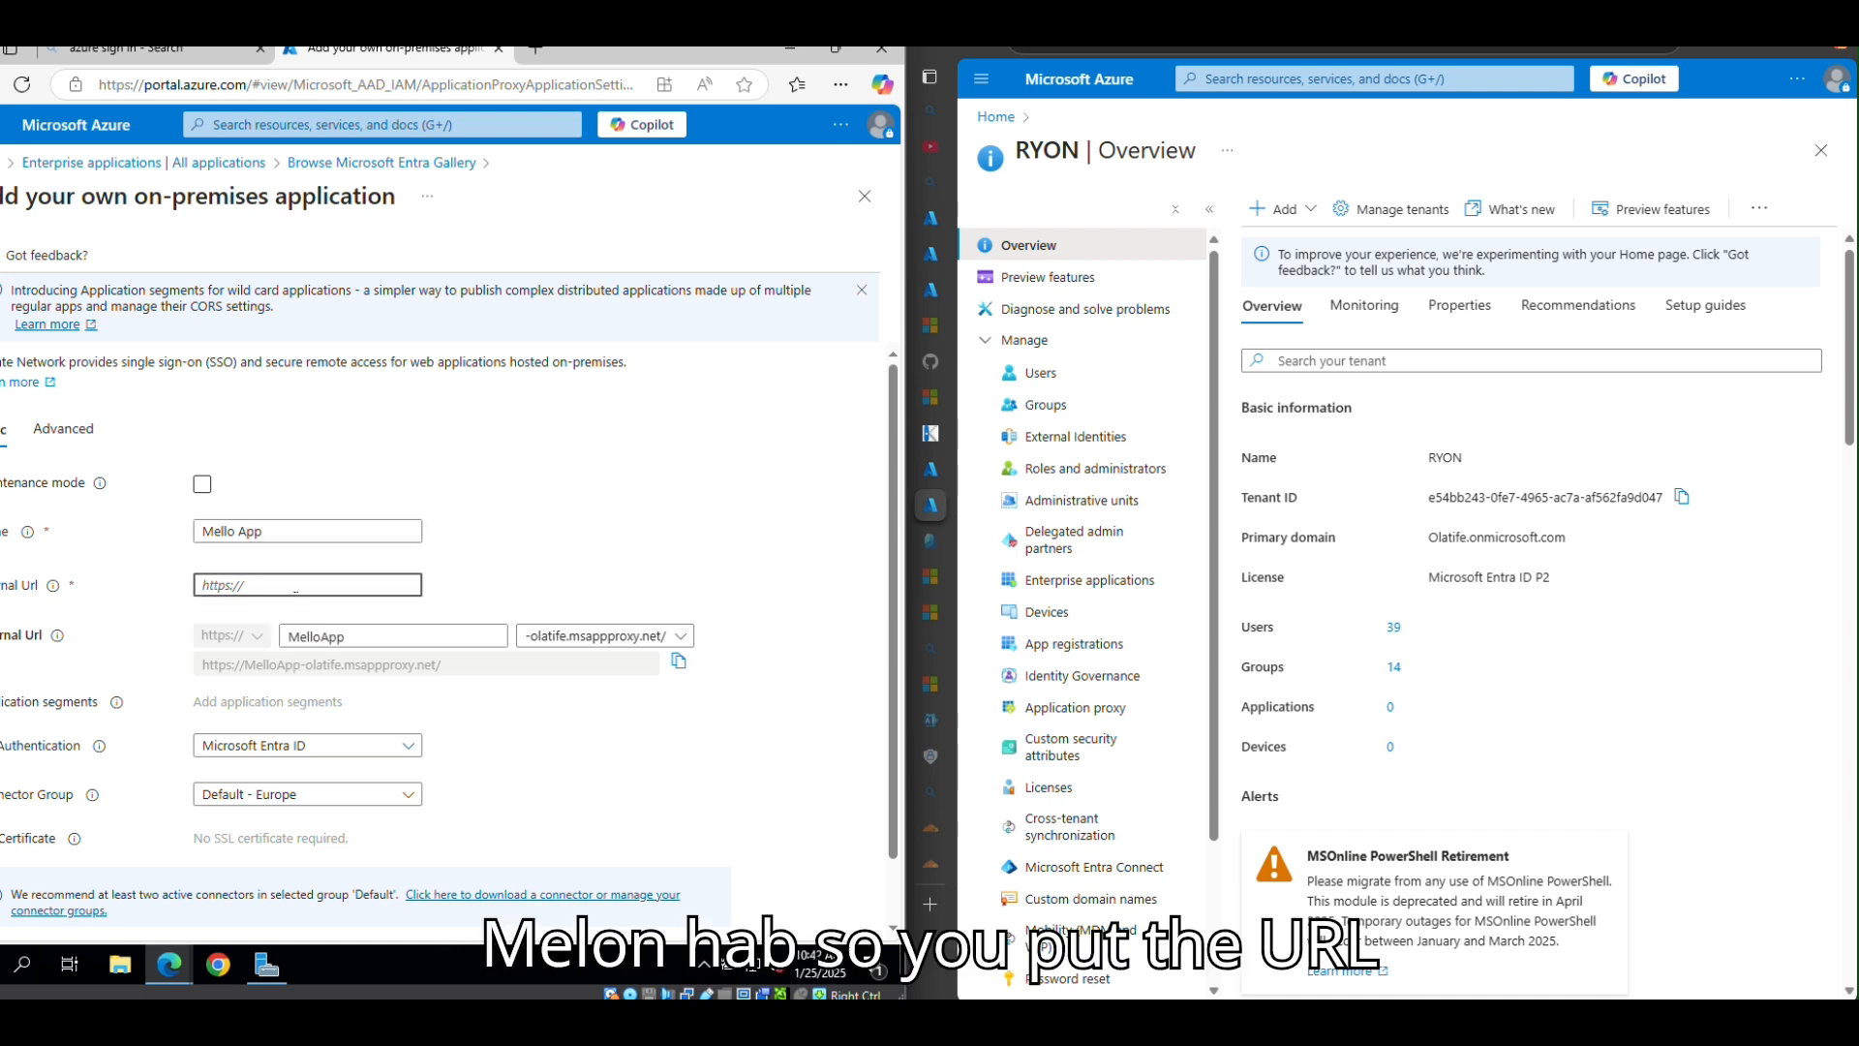
{"action": "type", "text": "https://"}
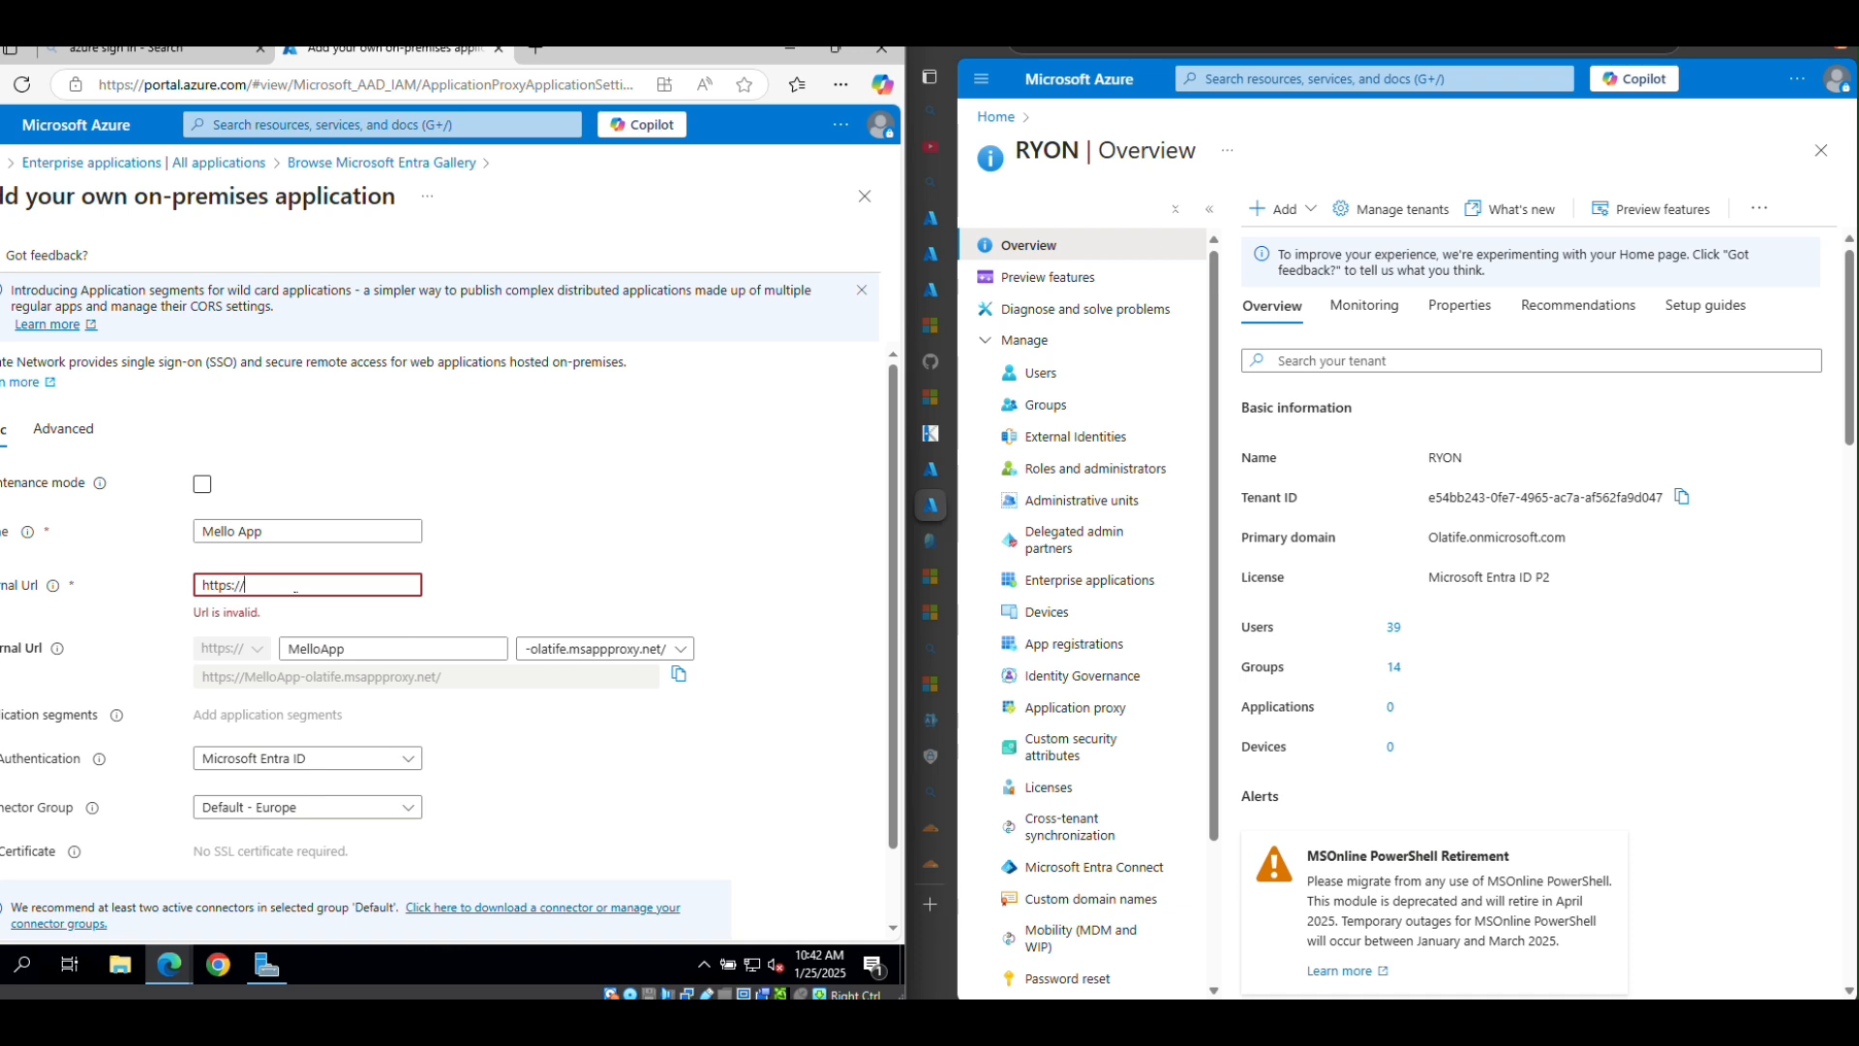
{"action": "type", "text": "Mello"}
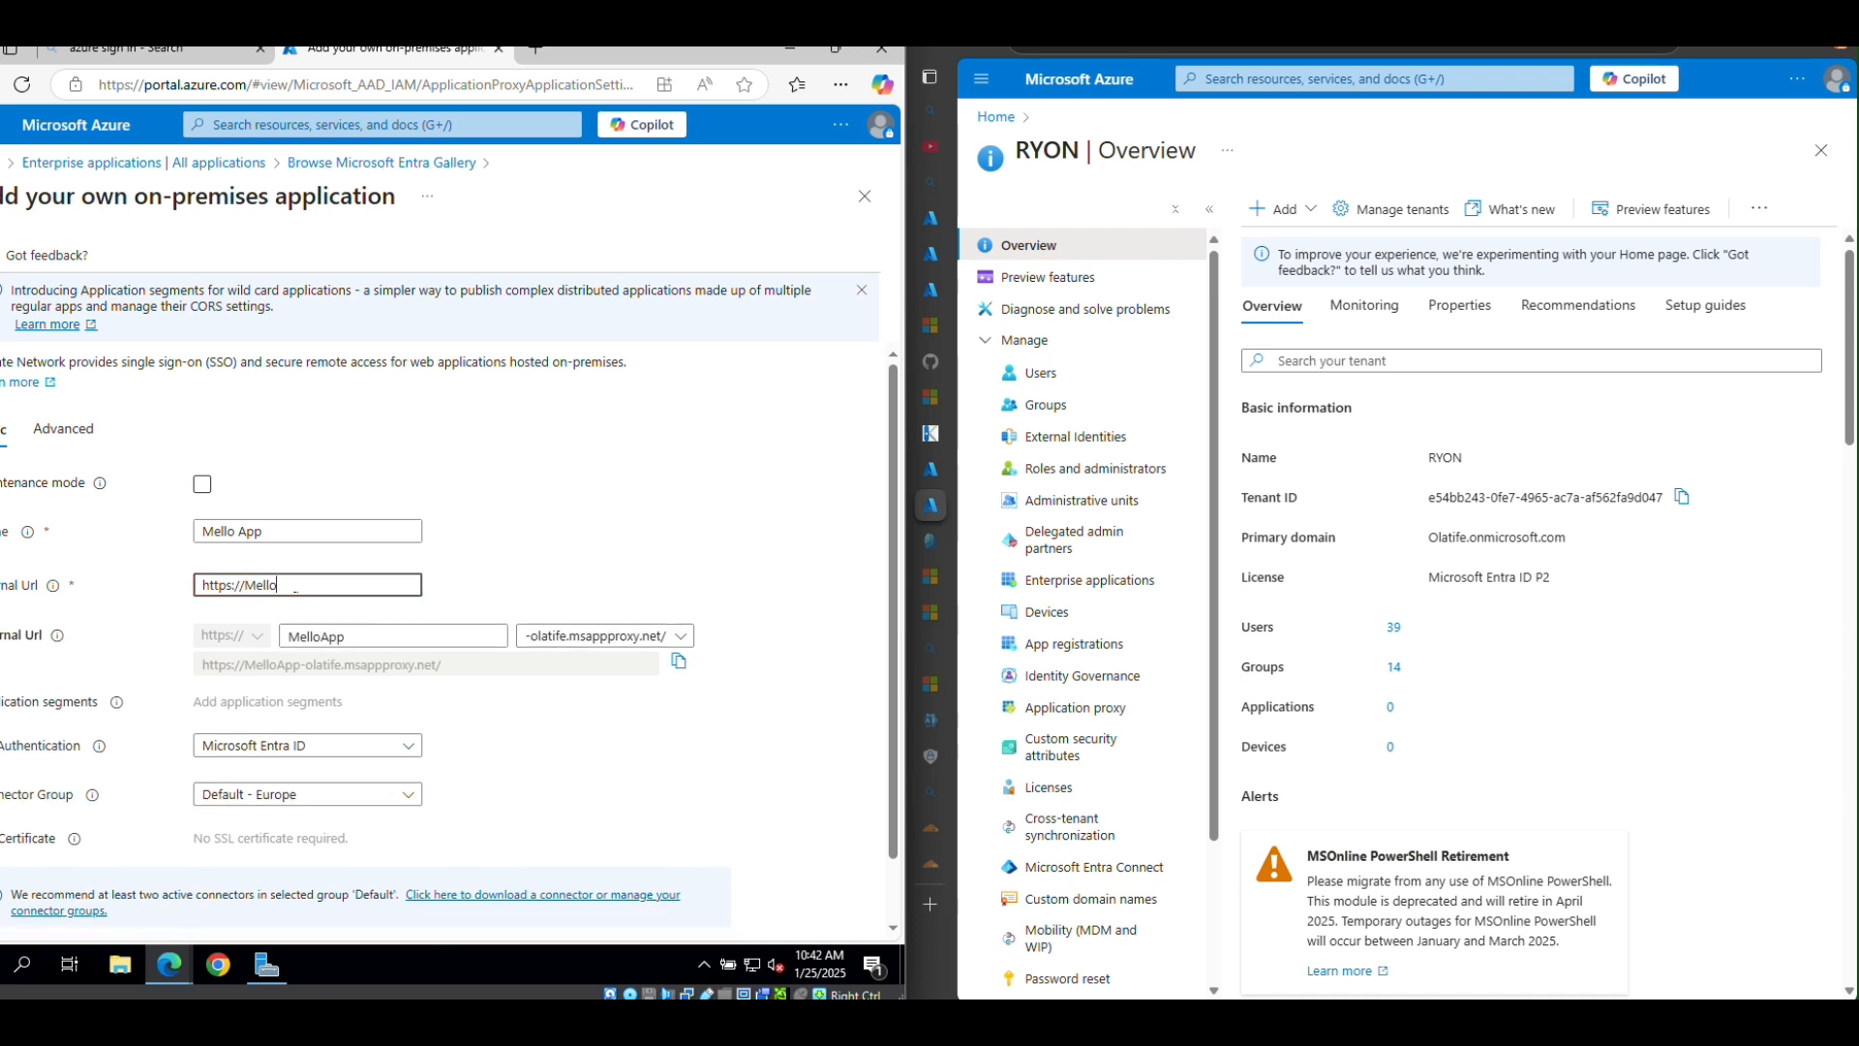
{"action": "type", "text": ".com"}
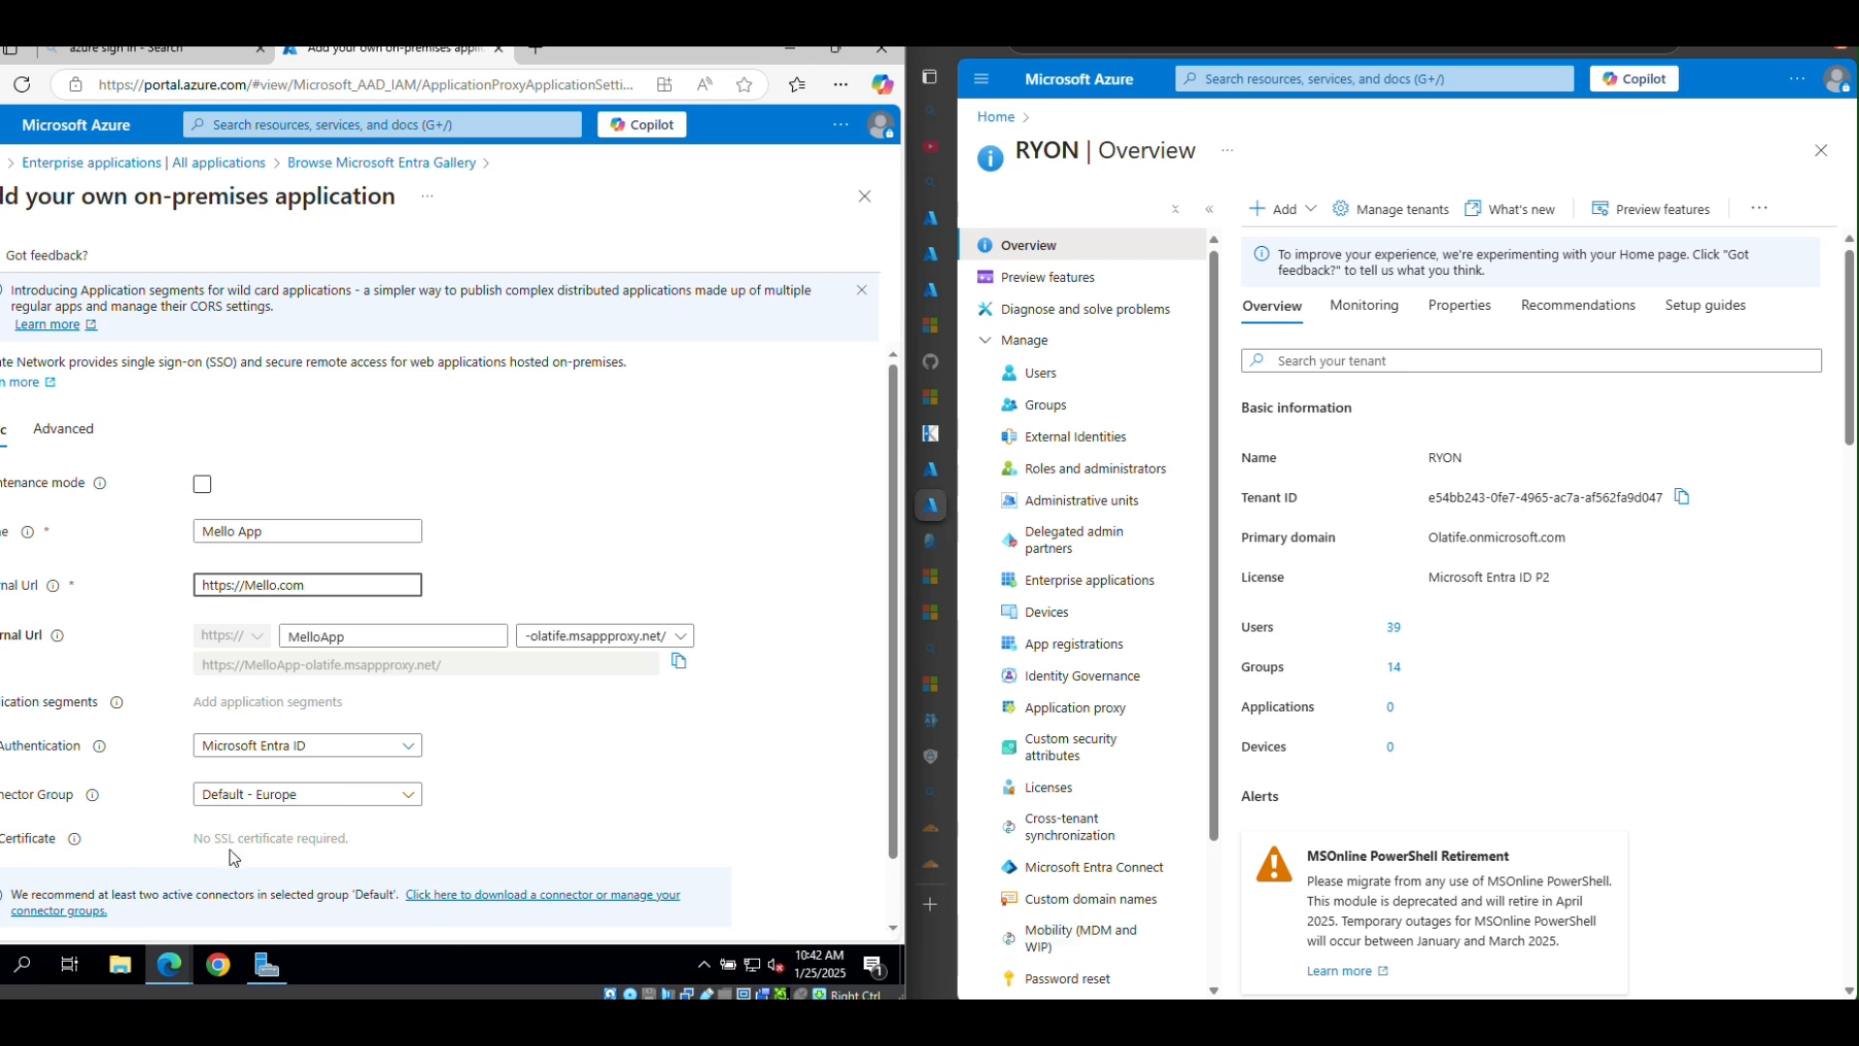
Step: Choose Microsoft Entra ID as the pre-authentication method and create the on-premises application
{"action": "left_click", "coordinate": [411, 756]}
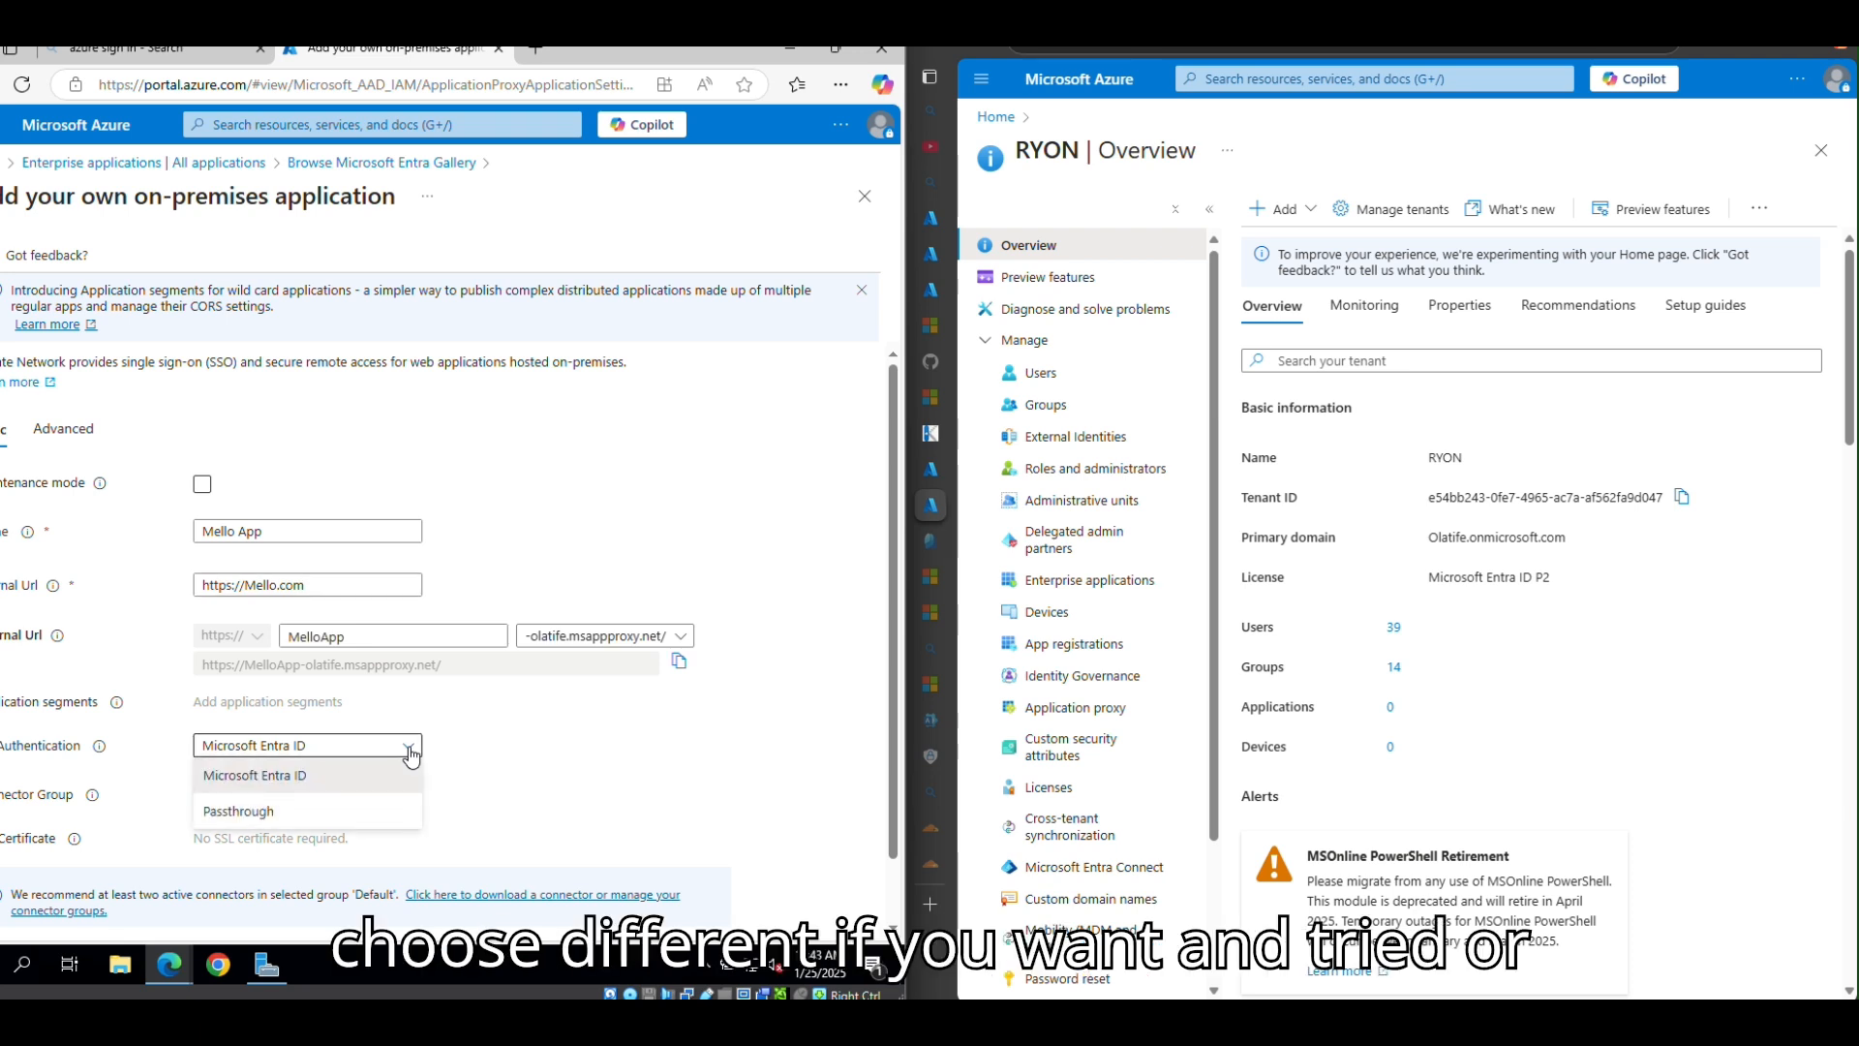
{"action": "left_click", "coordinate": [311, 777]}
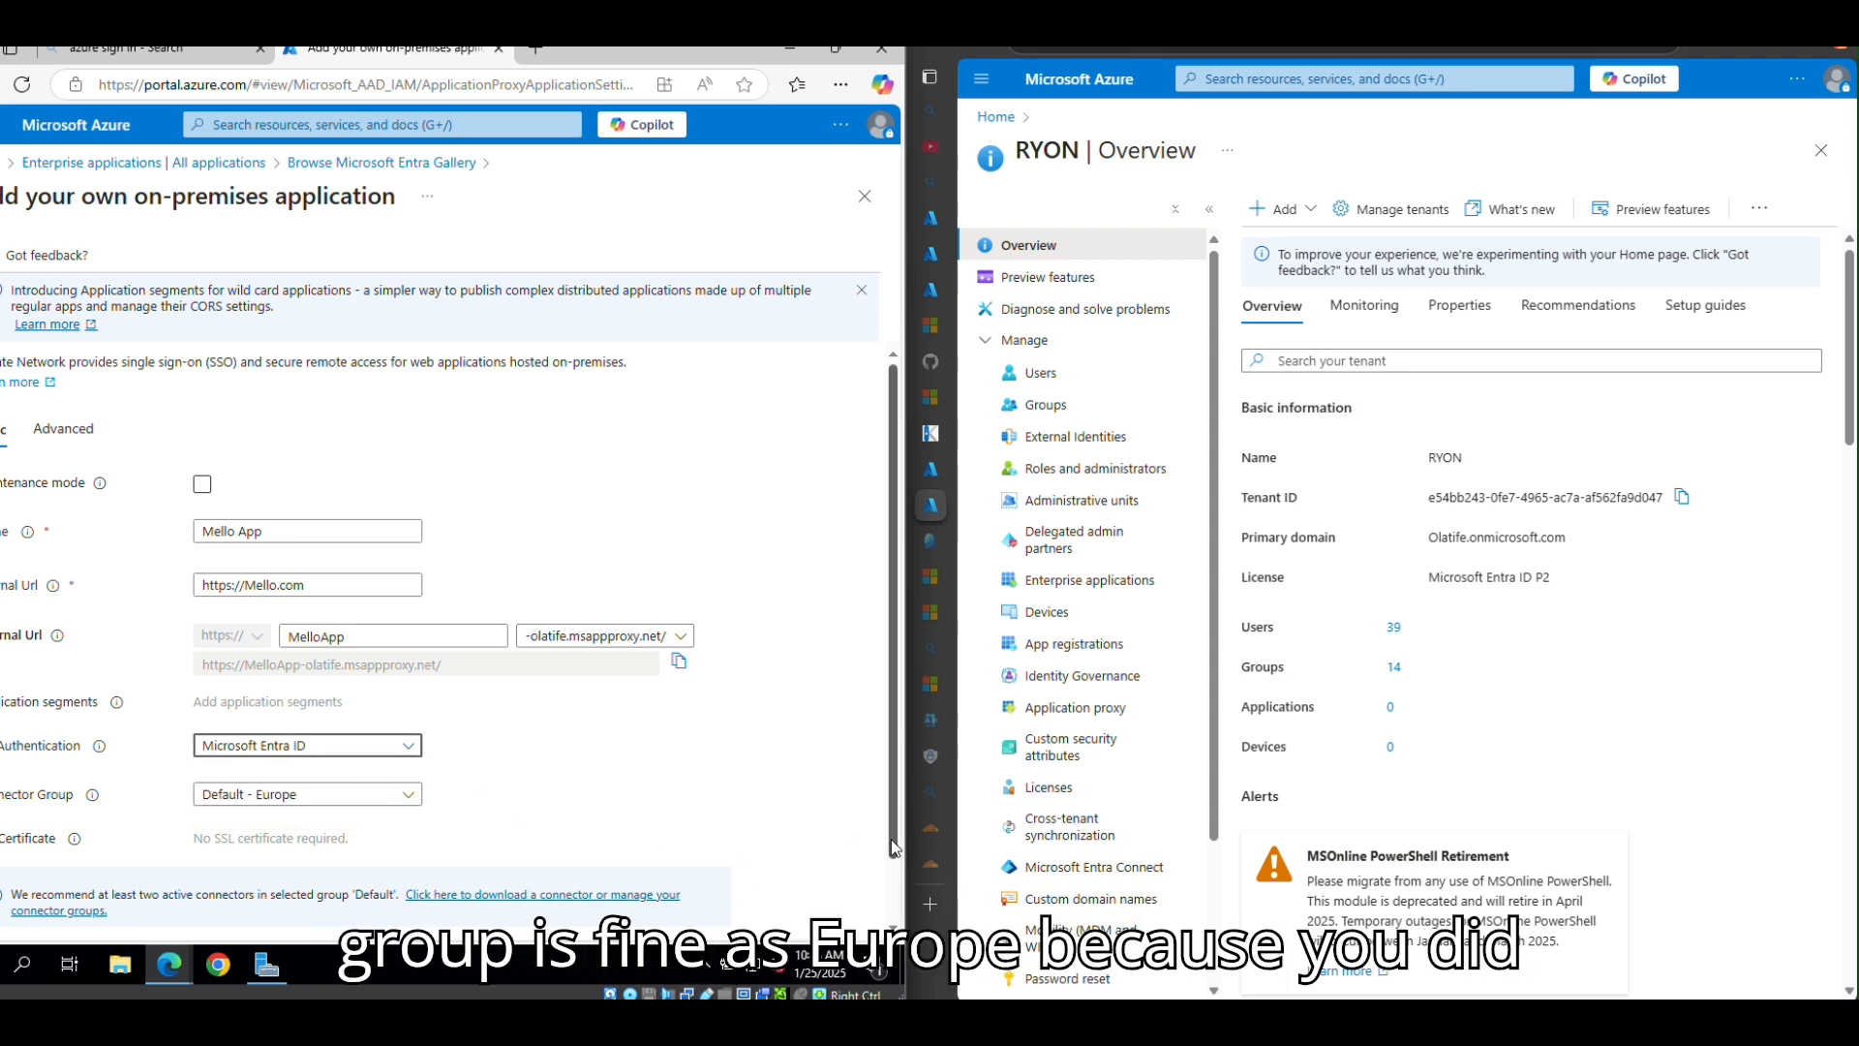
{"action": "scroll", "coordinate": [891, 839], "scroll_direction": "down", "scroll_amount": 1}
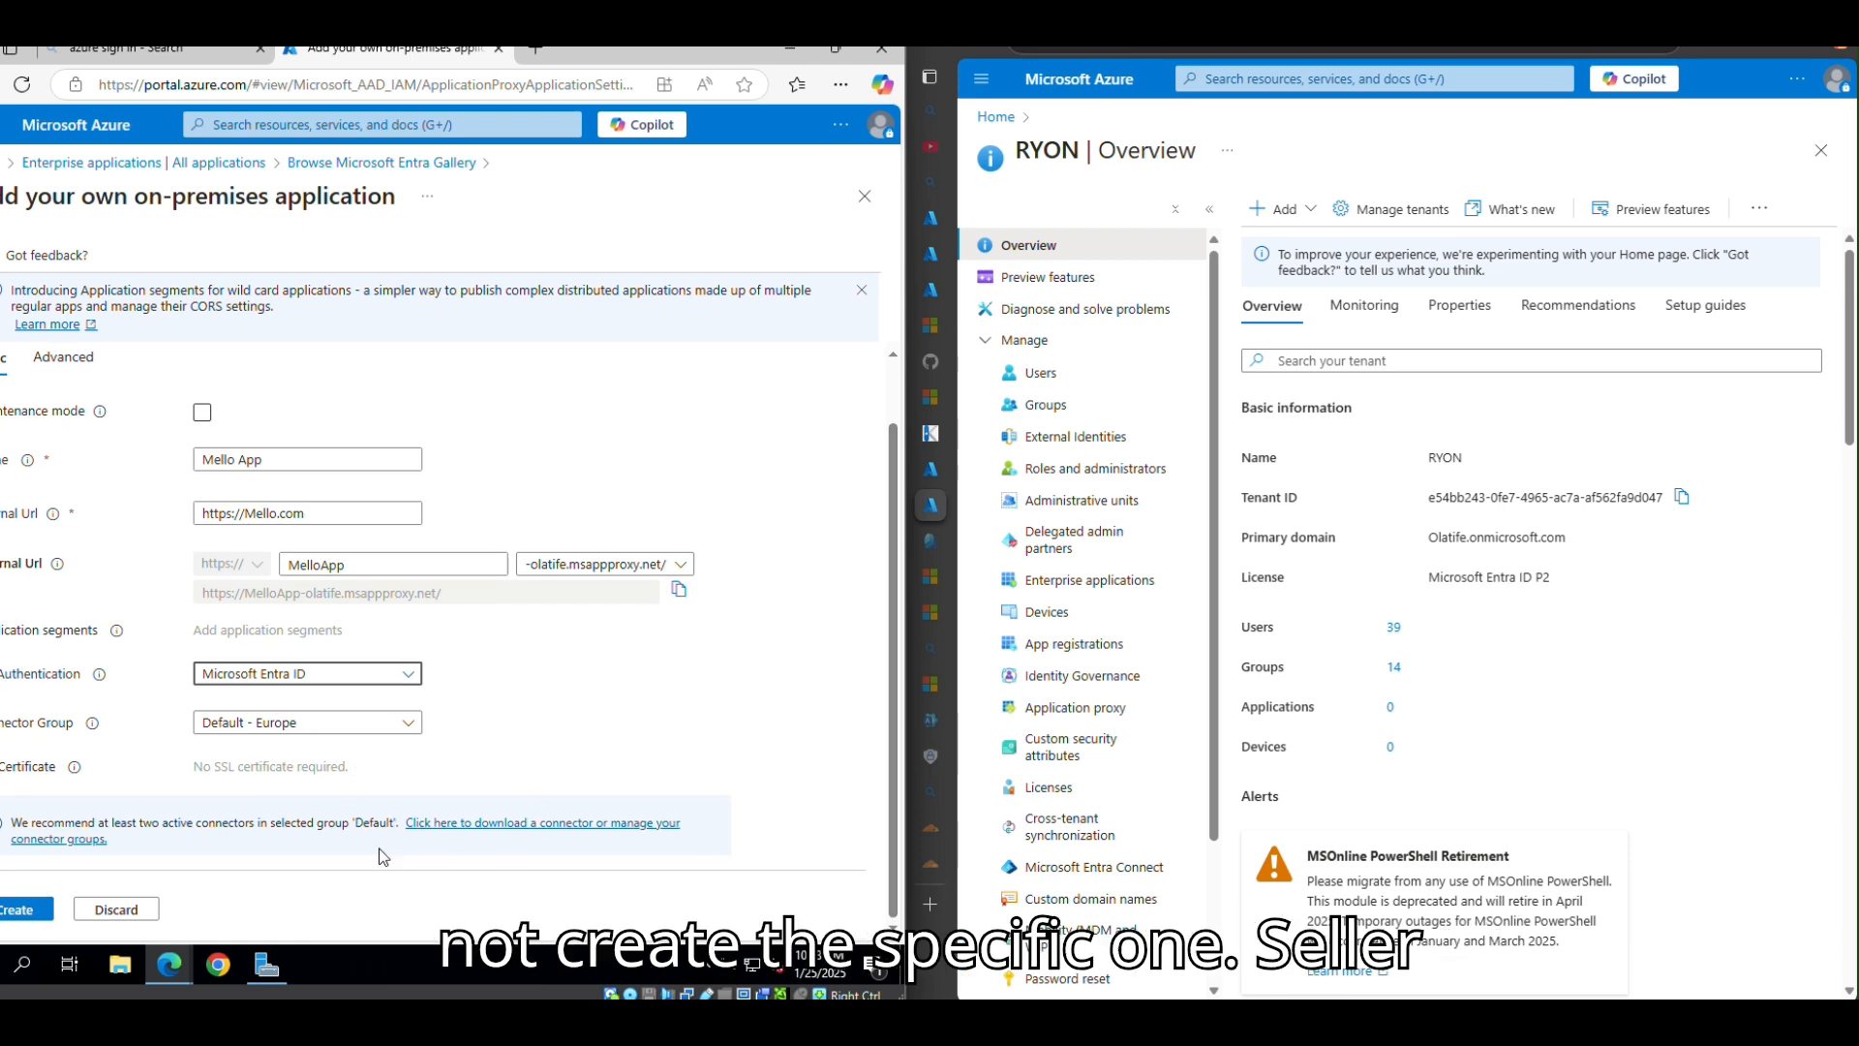
{"action": "left_click", "coordinate": [25, 915]}
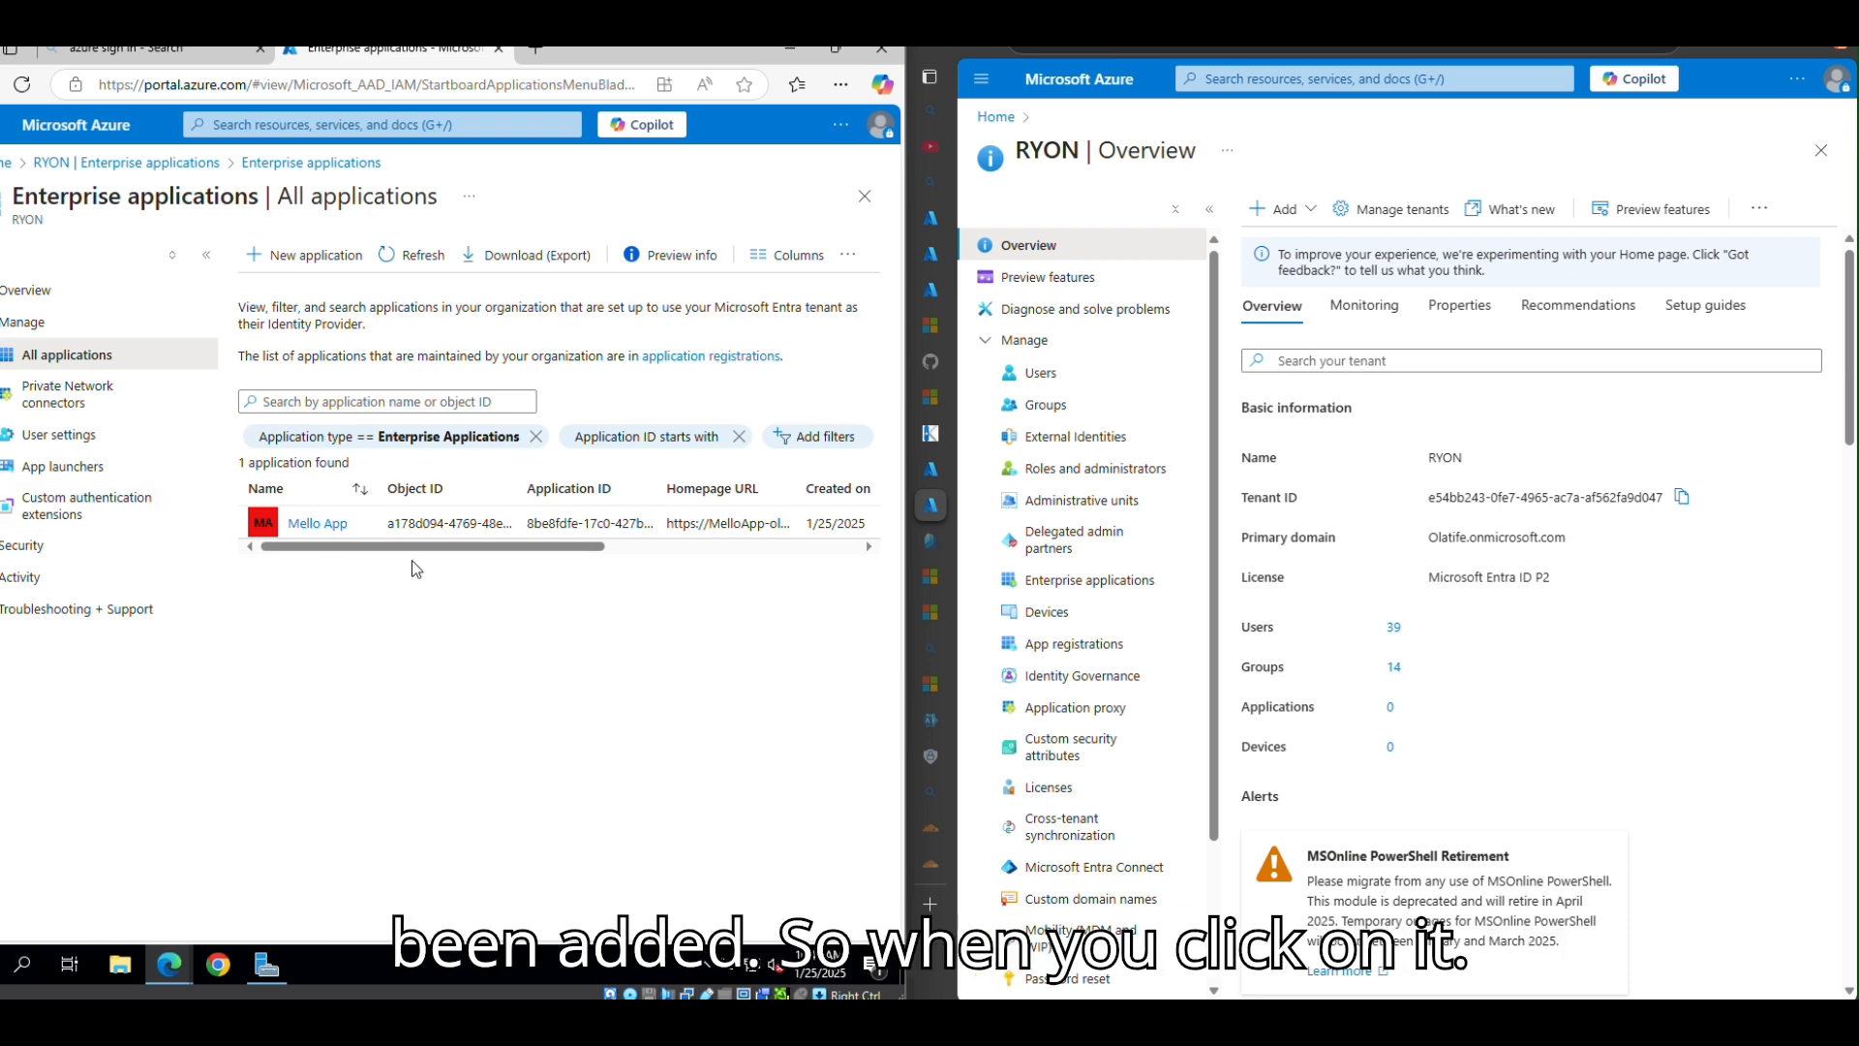
Step: Examine Mello App's getting-started options, its owners, and its roles and administrators
{"action": "left_click", "coordinate": [318, 524]}
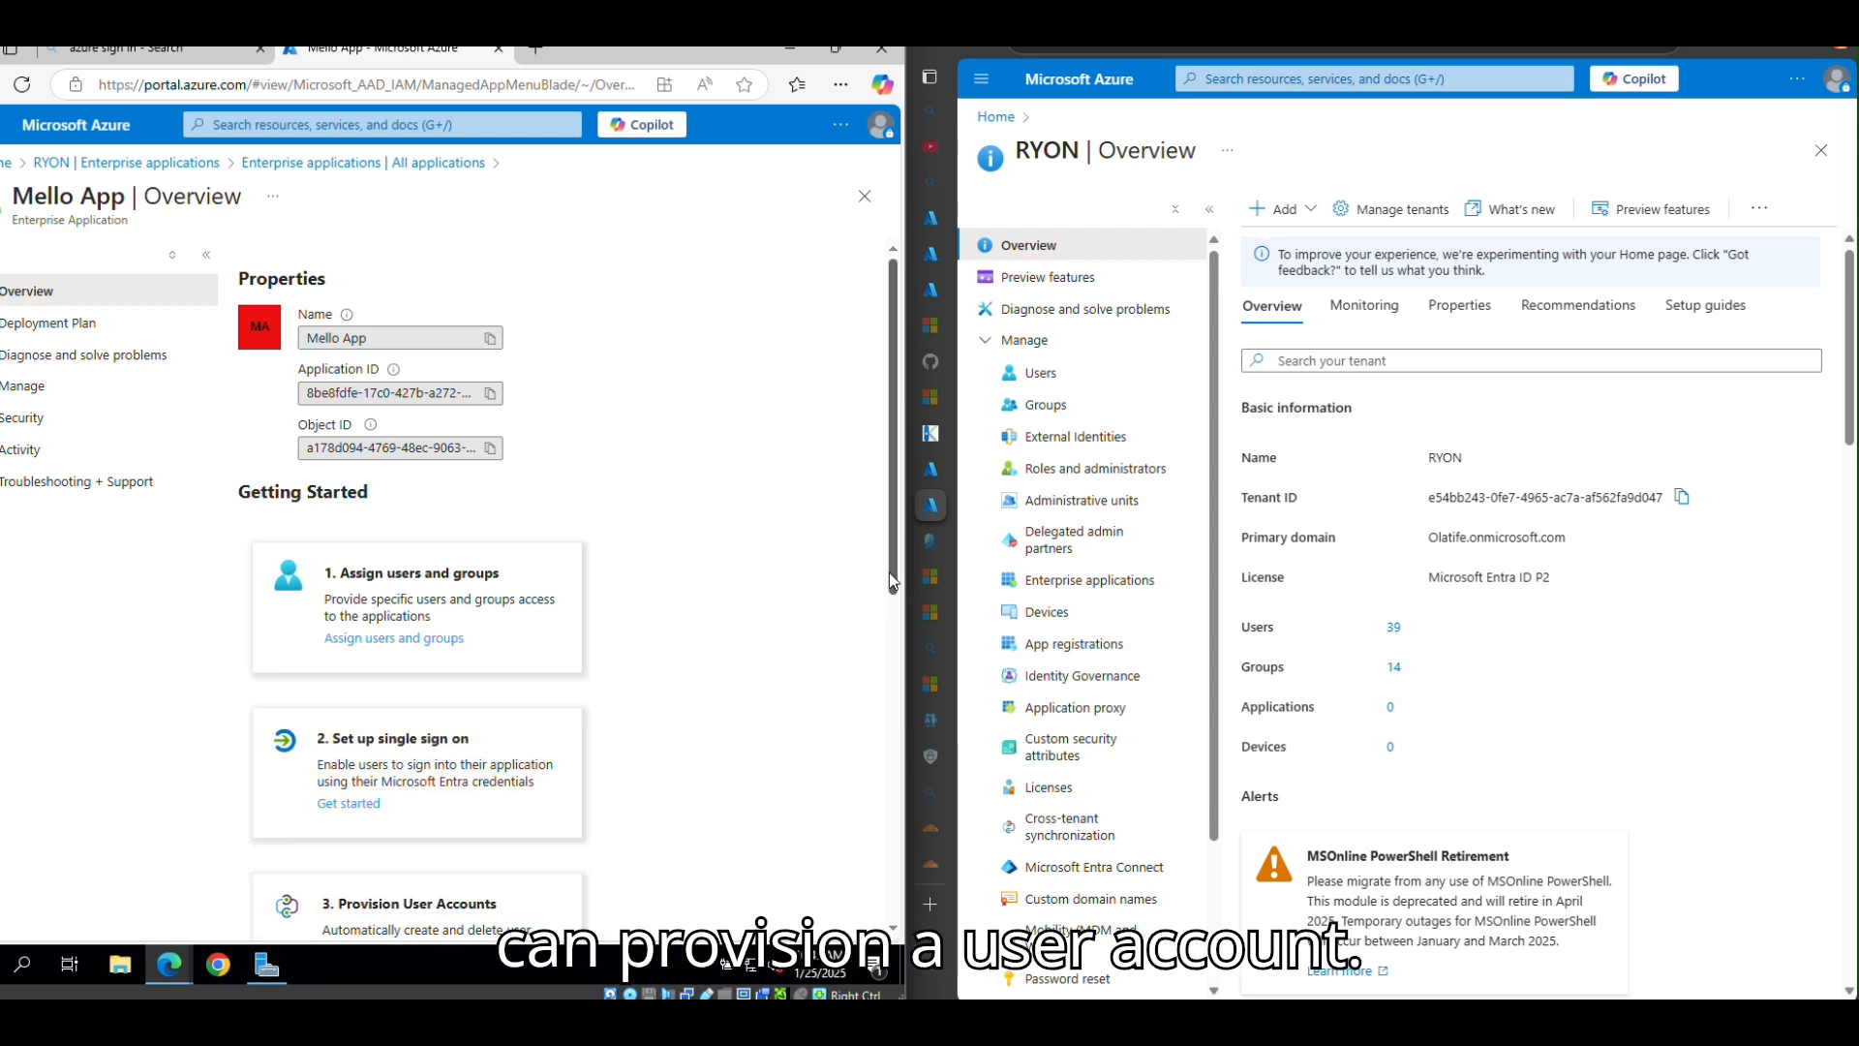
{"action": "left_click_drag", "start_coordinate": [890, 575], "coordinate": [898, 821]}
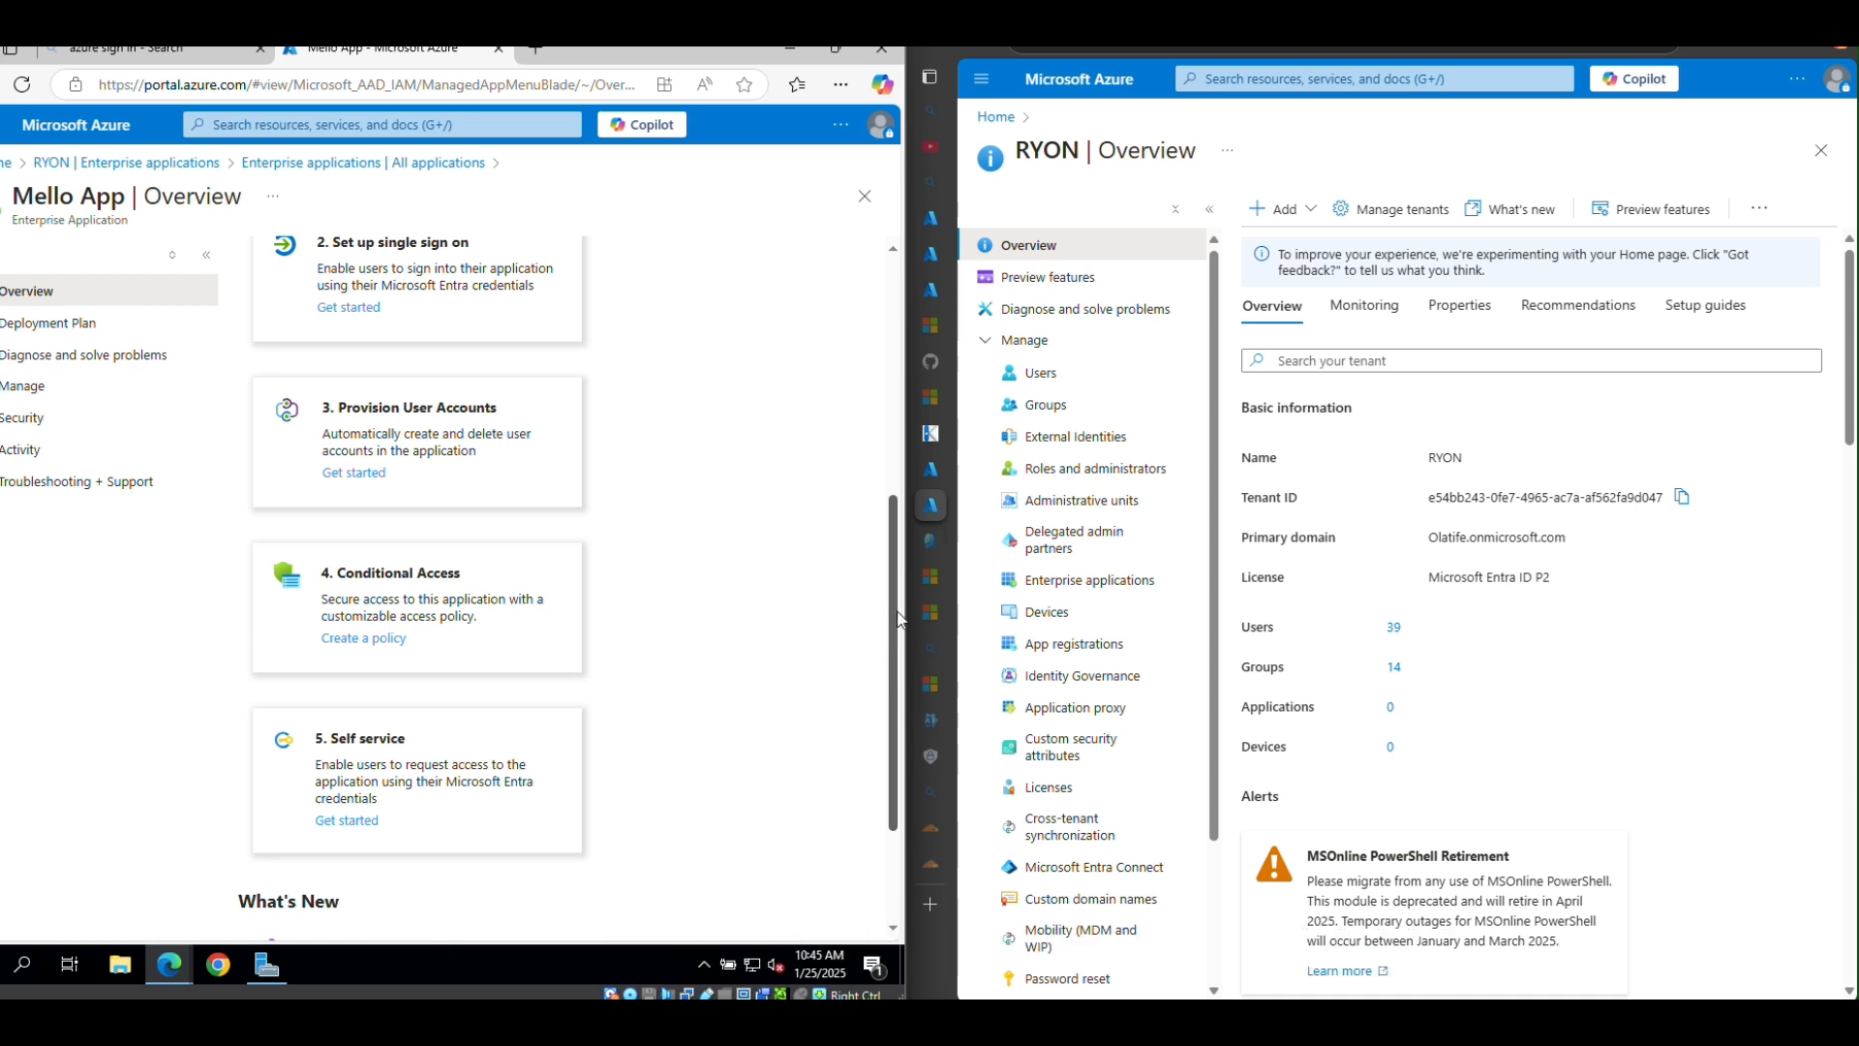
{"action": "left_click_drag", "start_coordinate": [893, 631], "coordinate": [886, 560]}
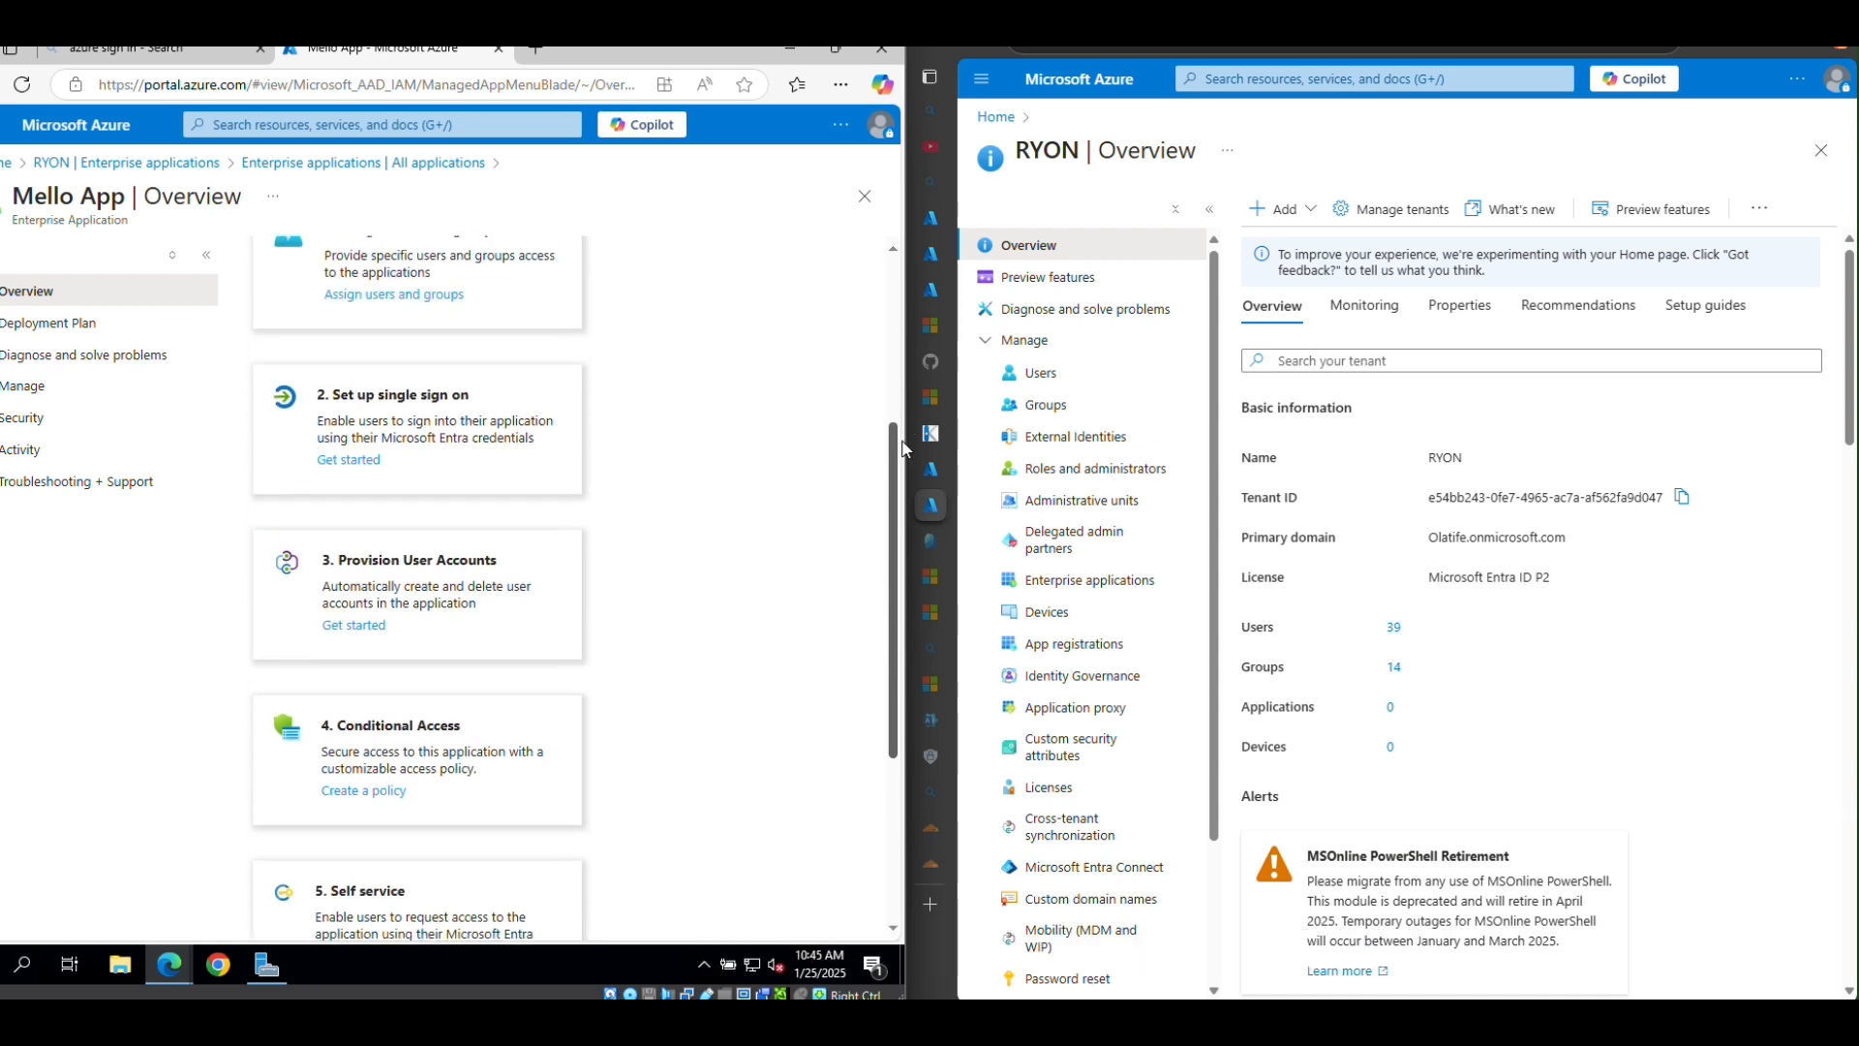
{"action": "left_click_drag", "start_coordinate": [891, 447], "coordinate": [878, 279]}
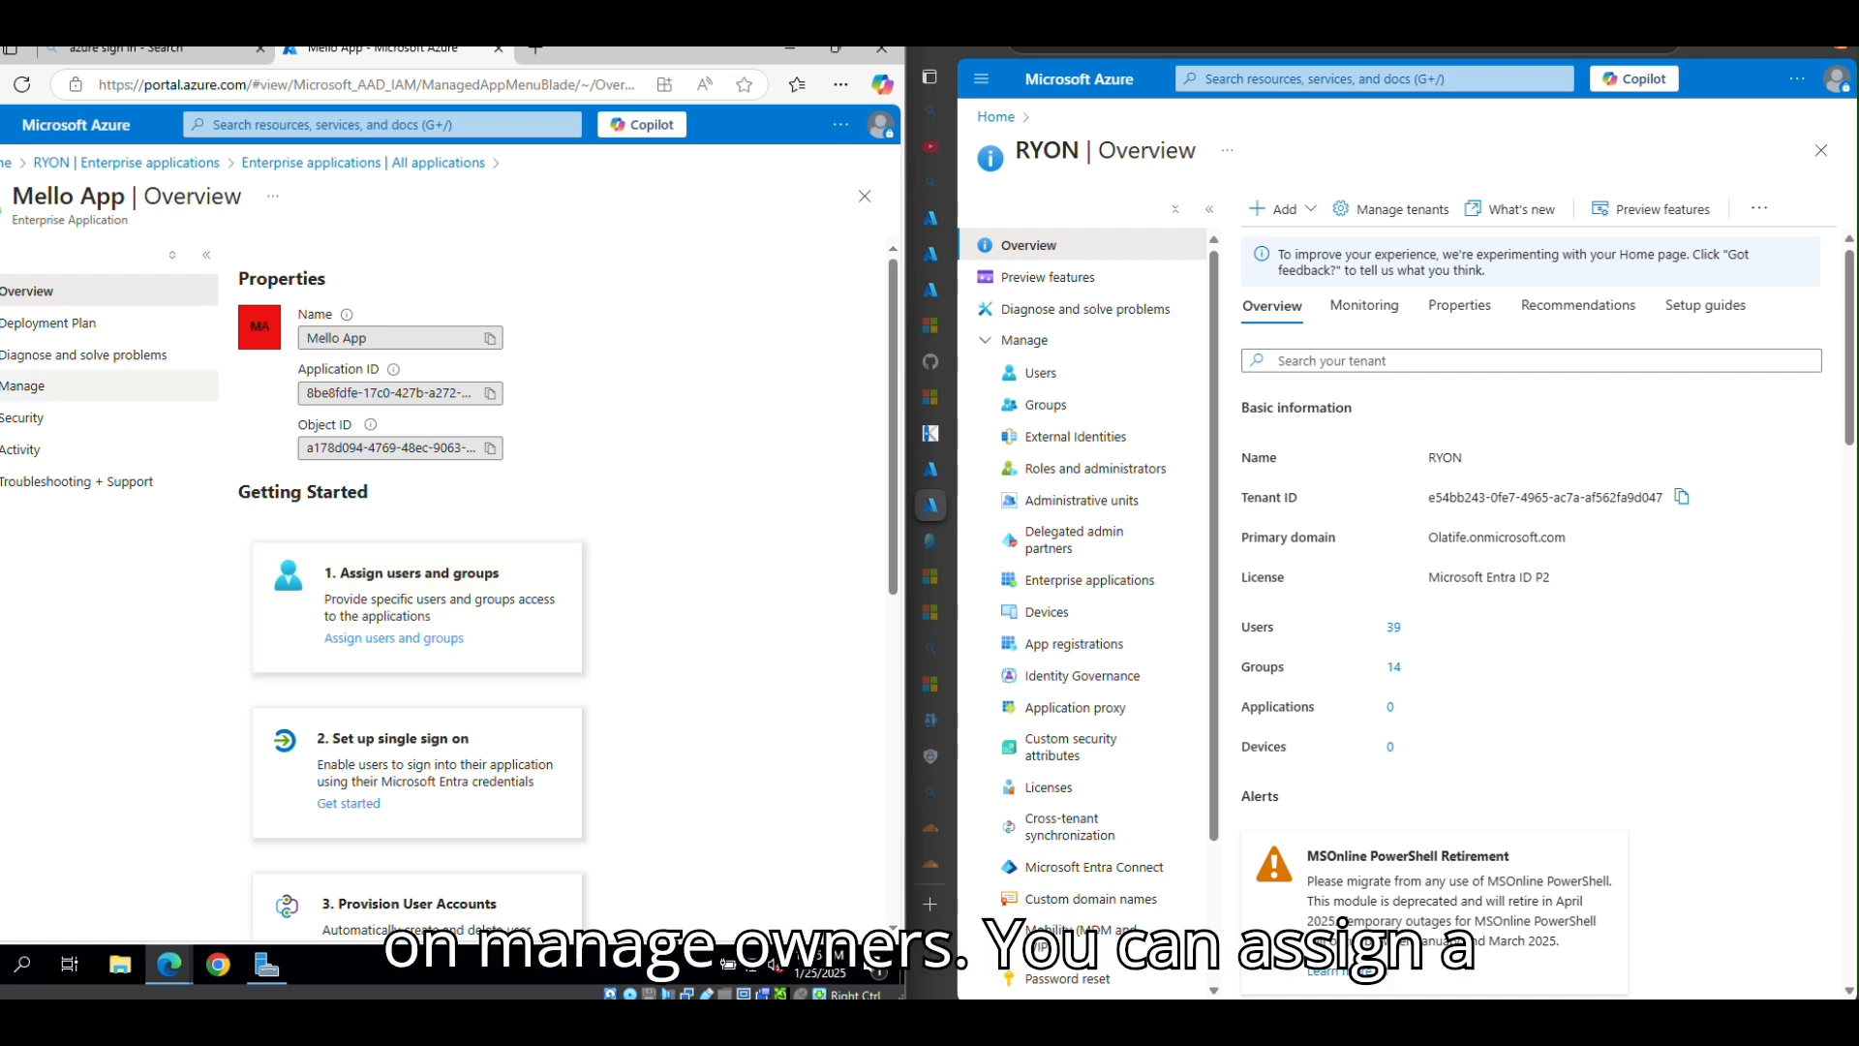
{"action": "left_click", "coordinate": [5, 388]}
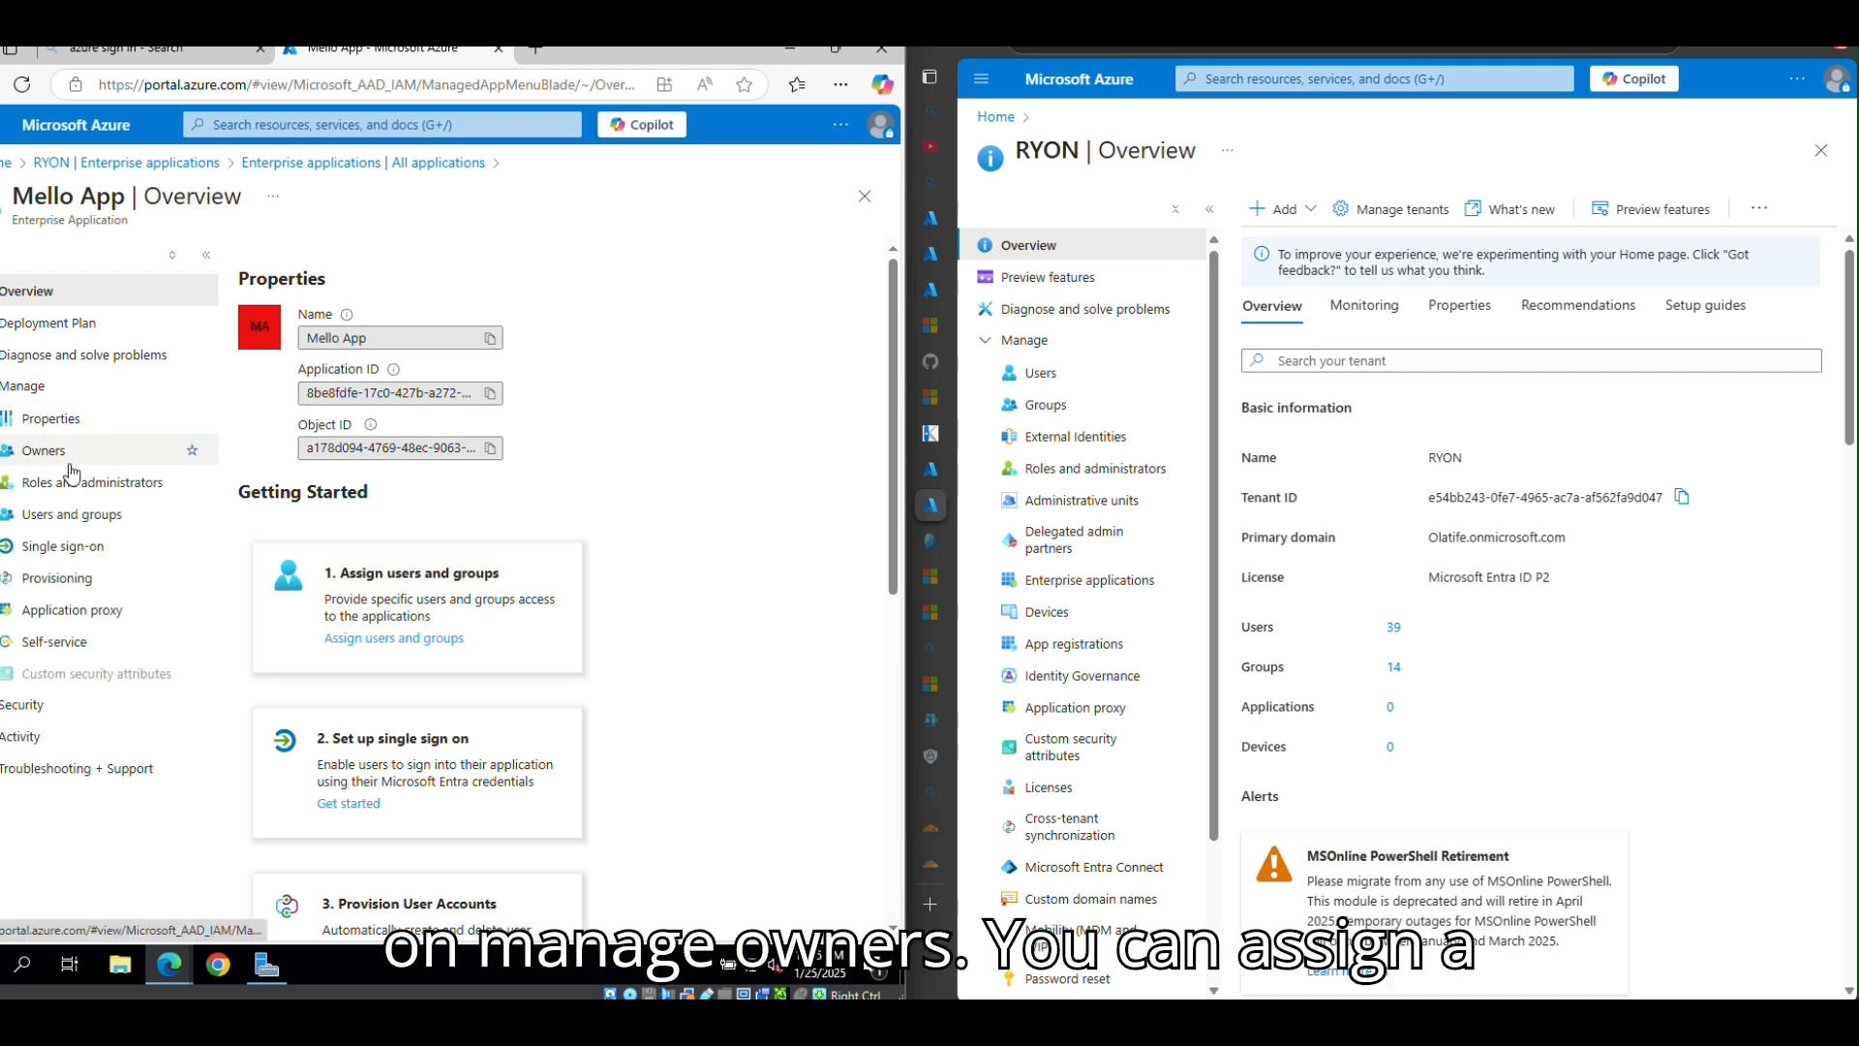
{"action": "left_click", "coordinate": [43, 451]}
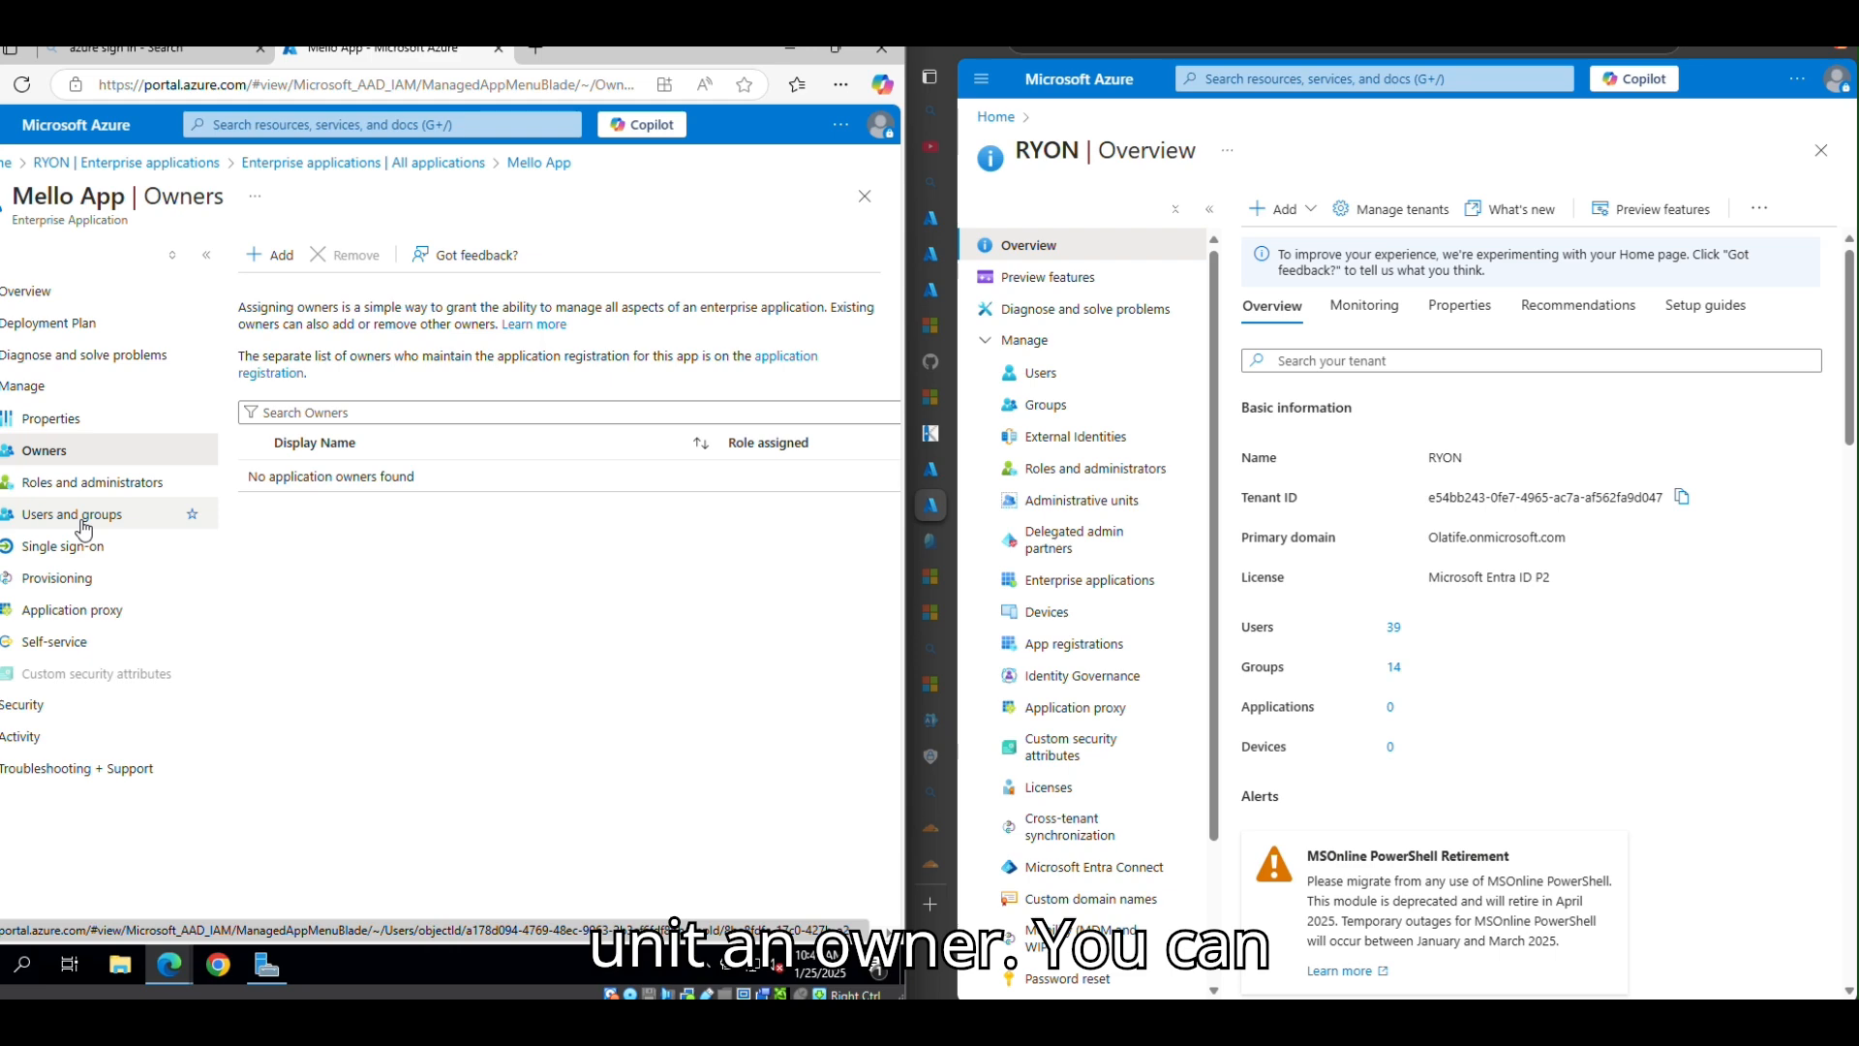
{"action": "left_click", "coordinate": [79, 492]}
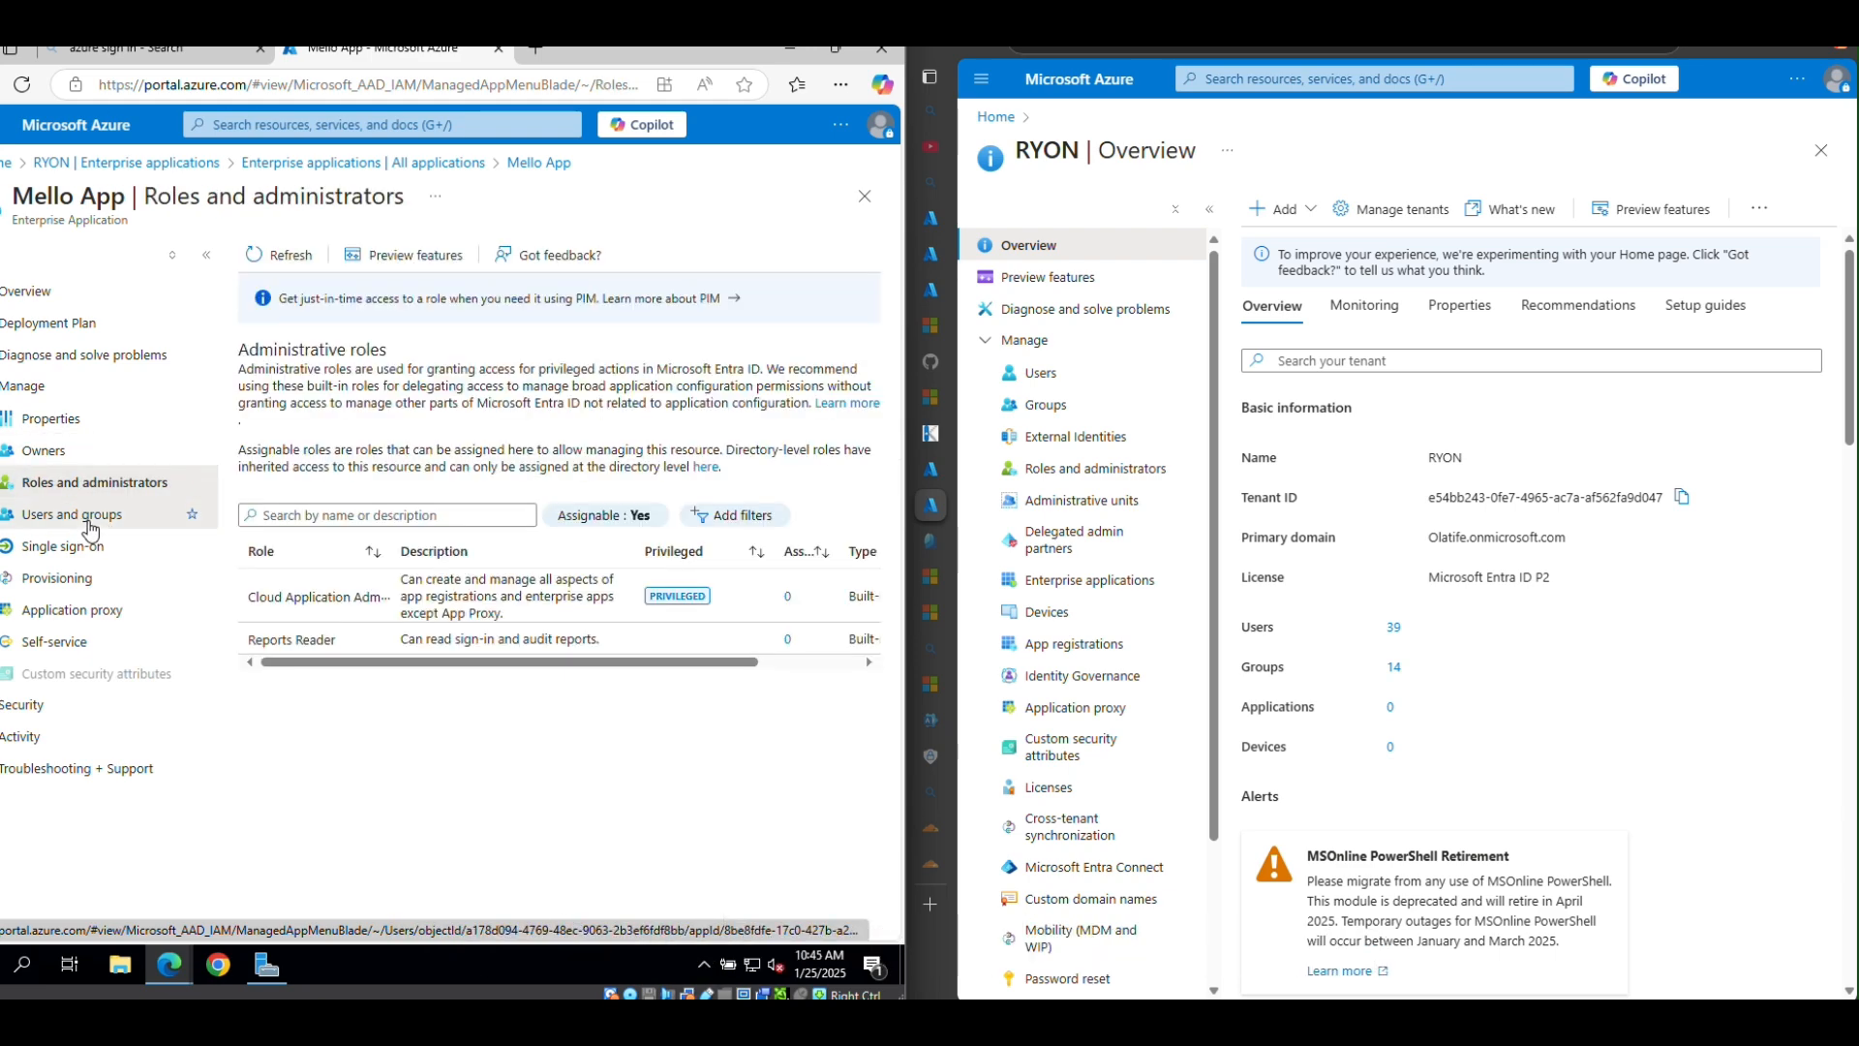
Step: Assign the user listed directly below $WebDisplay to Mello App through its users and groups
{"action": "left_click", "coordinate": [90, 524]}
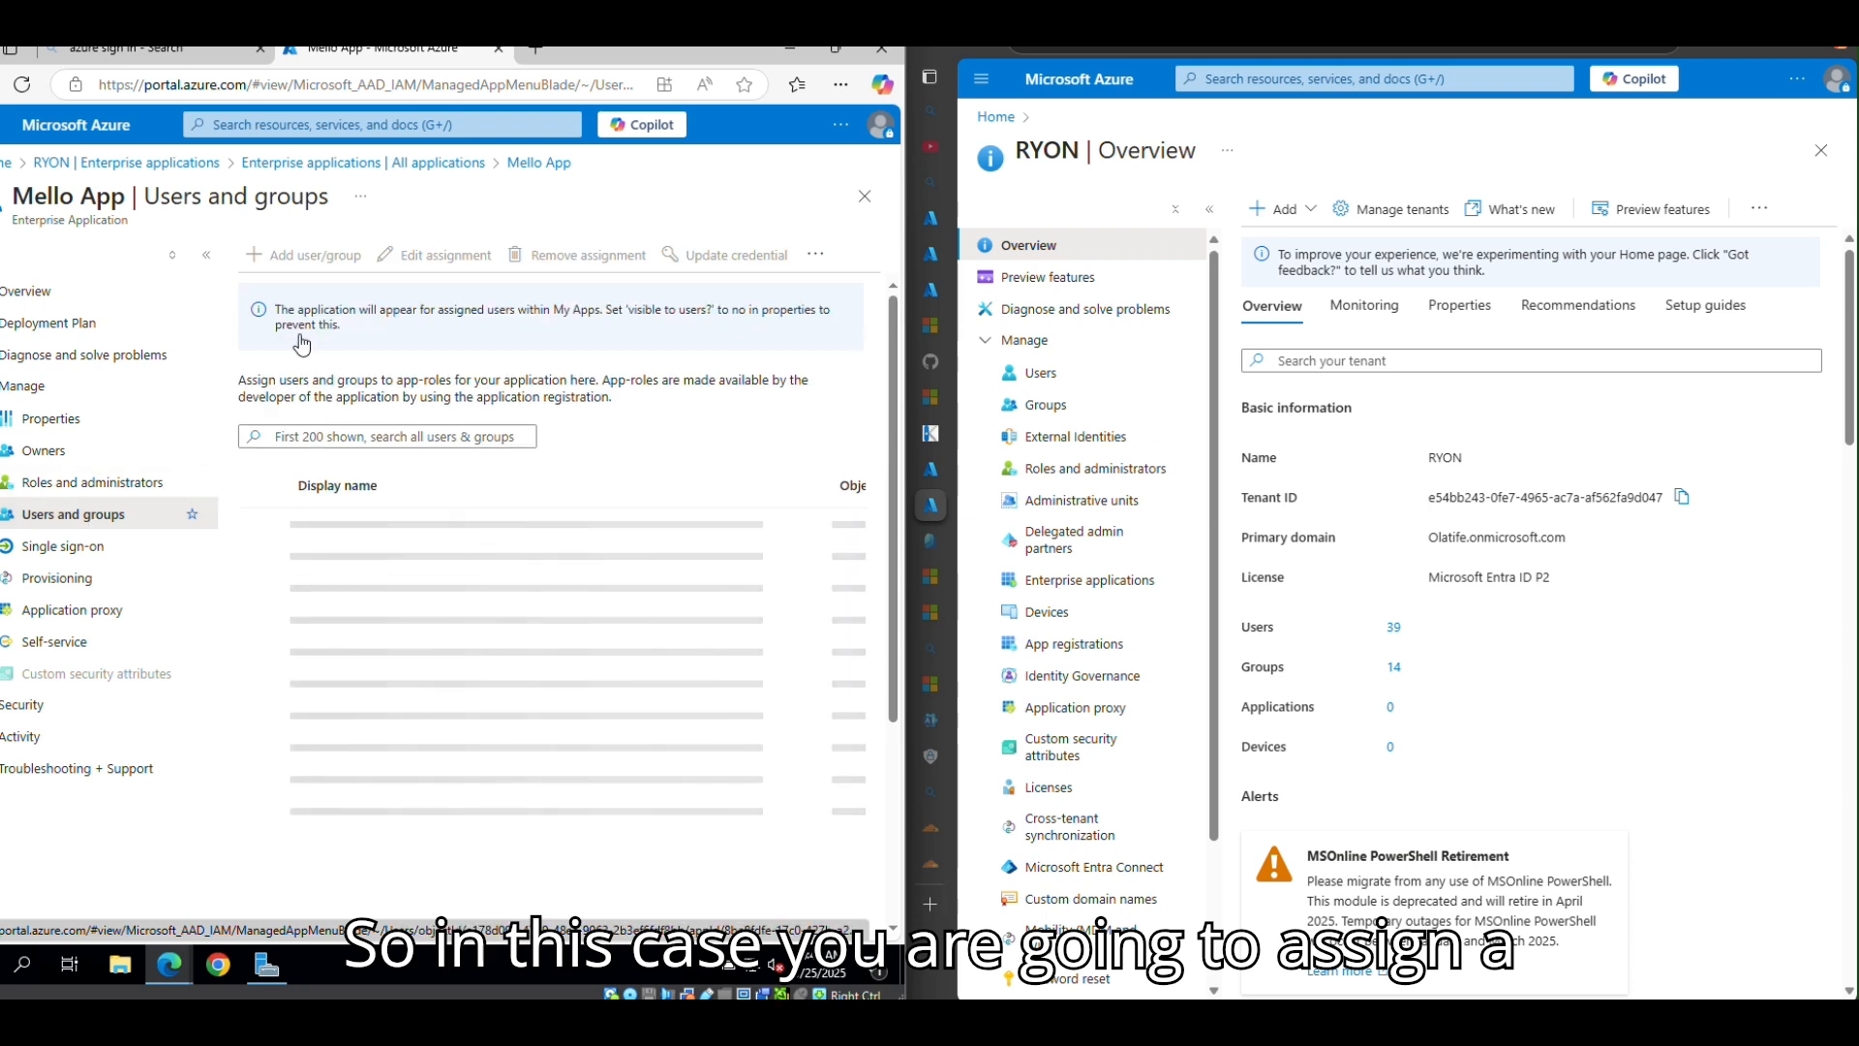
{"action": "left_click", "coordinate": [284, 256]}
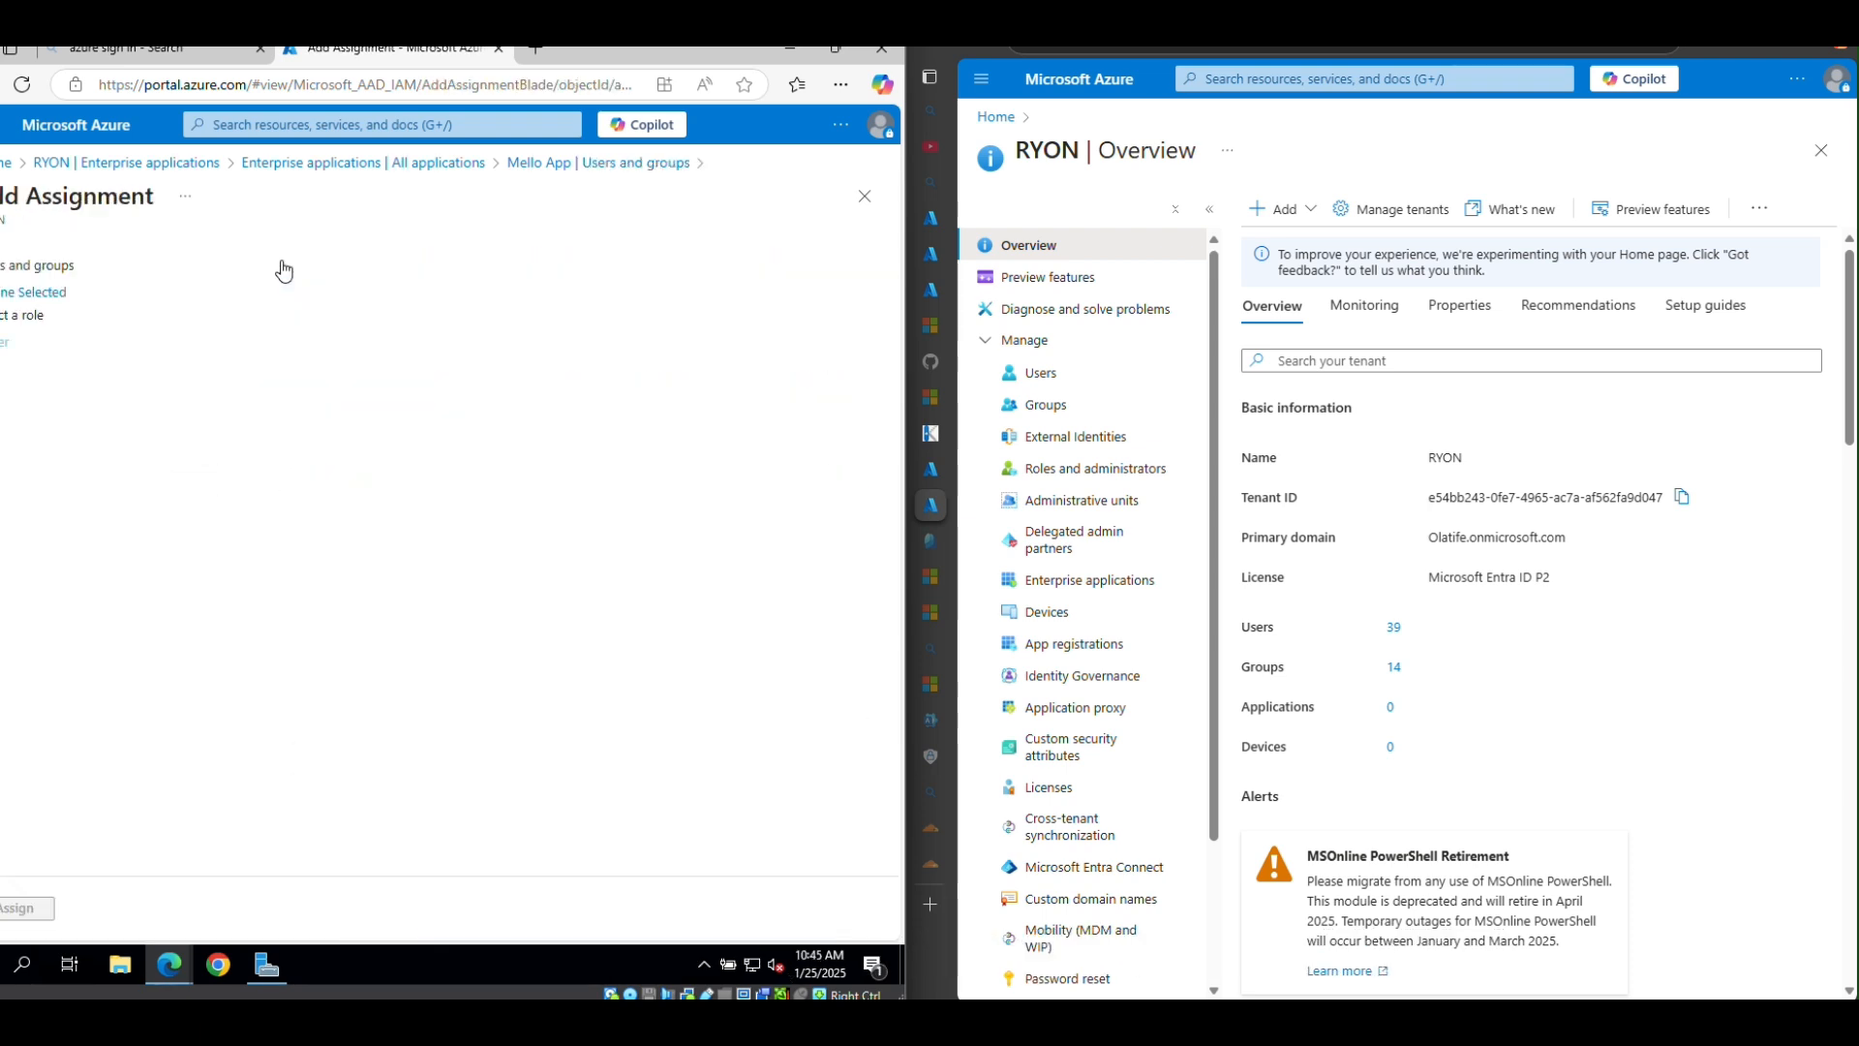
{"action": "left_click", "coordinate": [30, 294]}
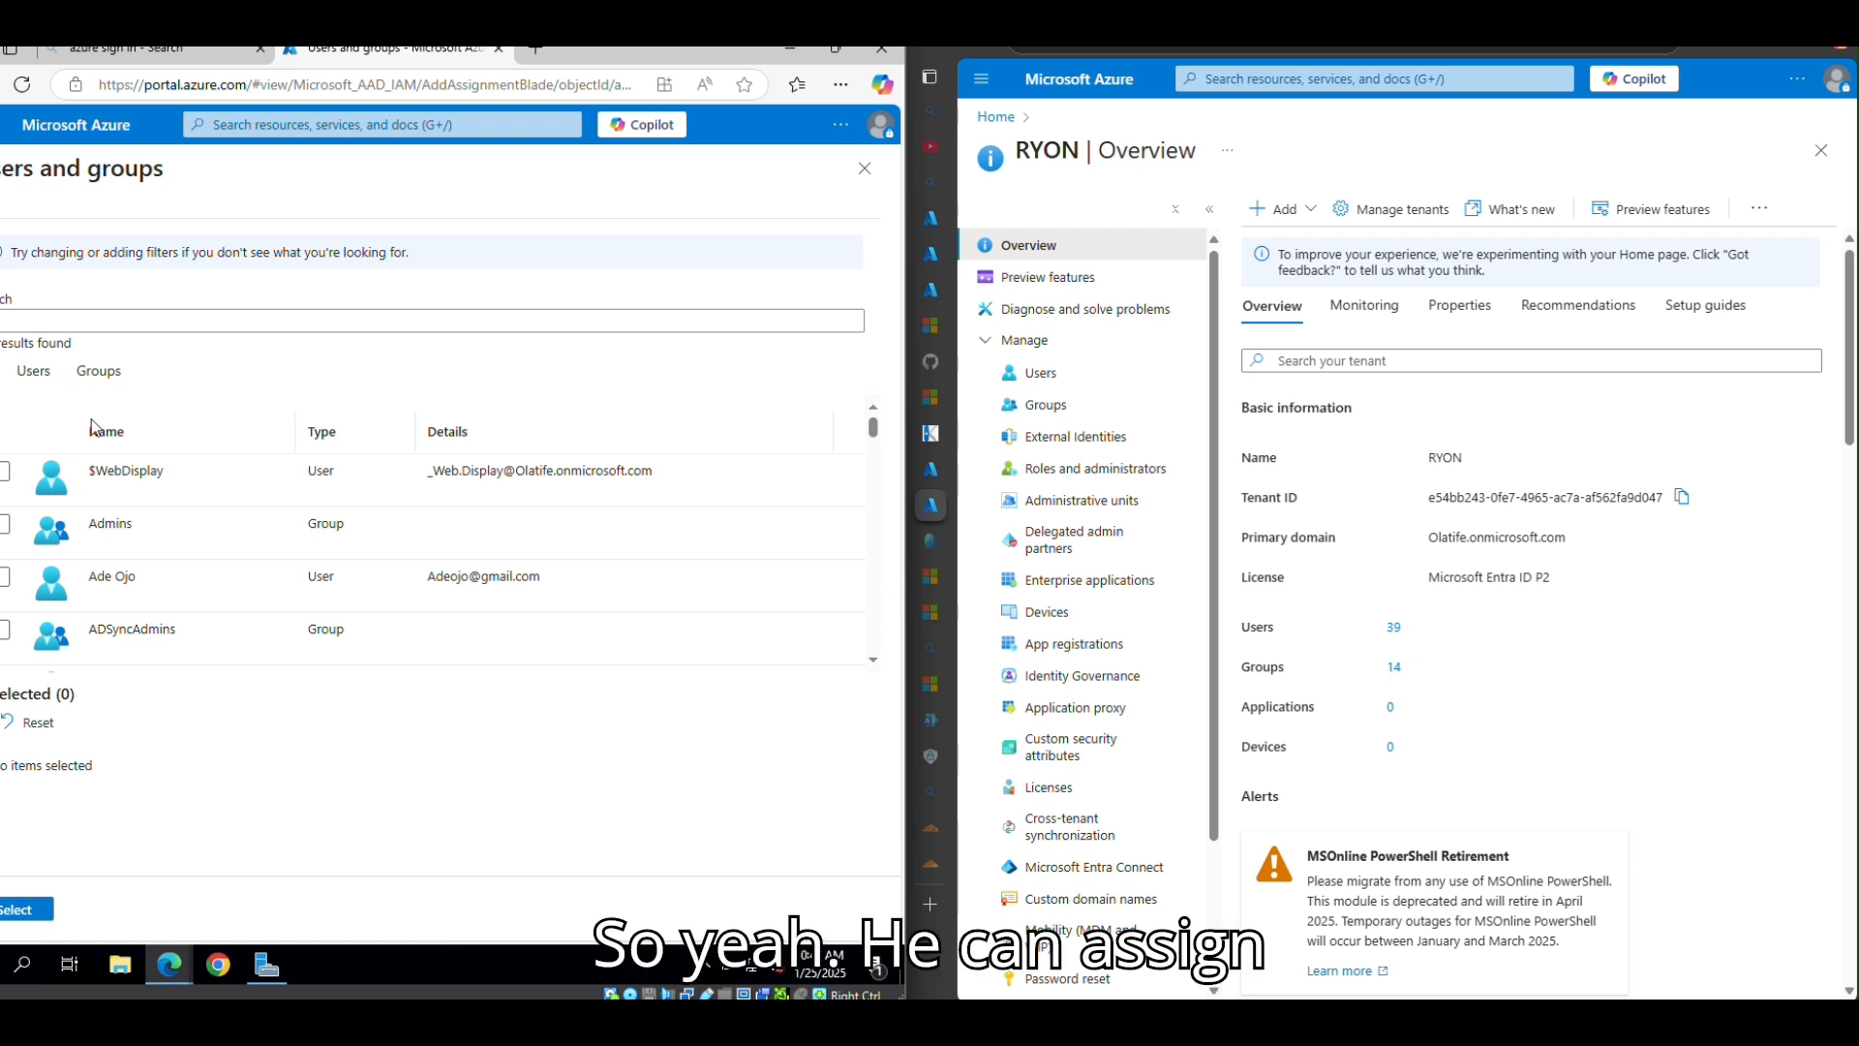
{"action": "left_click", "coordinate": [32, 378]}
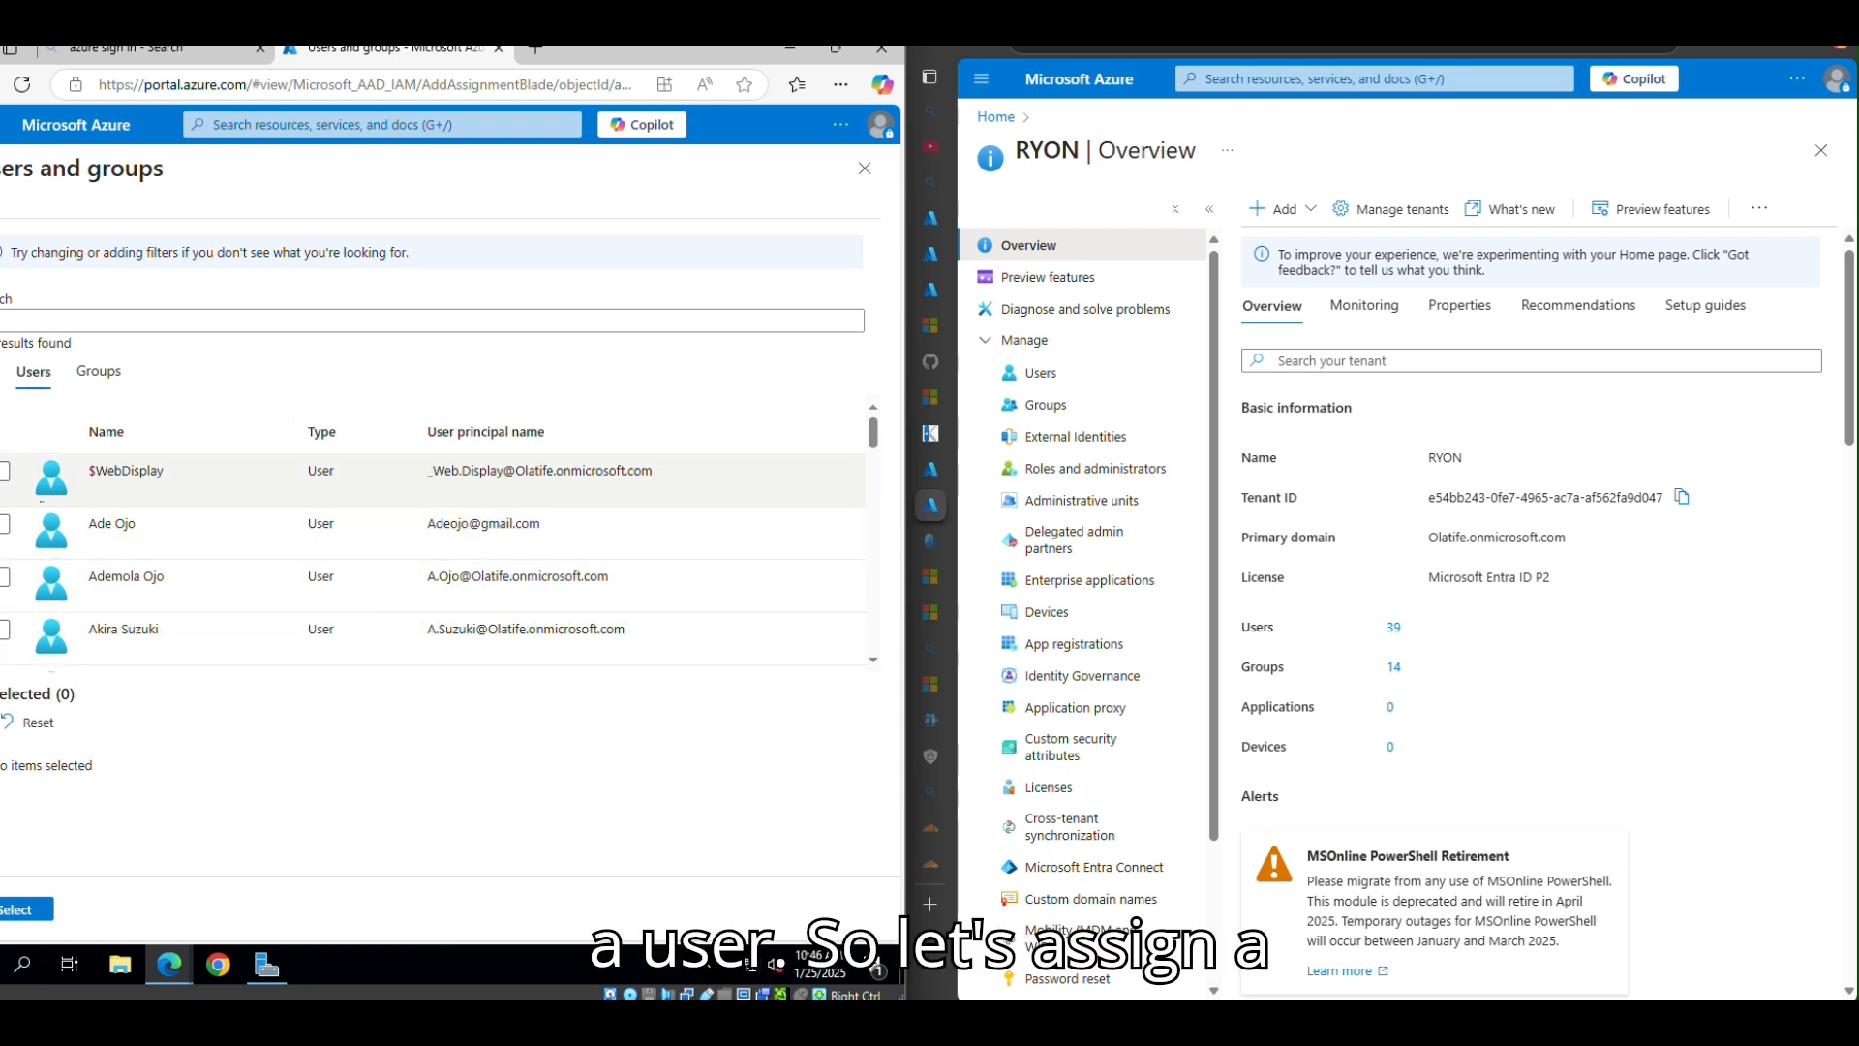
{"action": "left_click", "coordinate": [3, 524]}
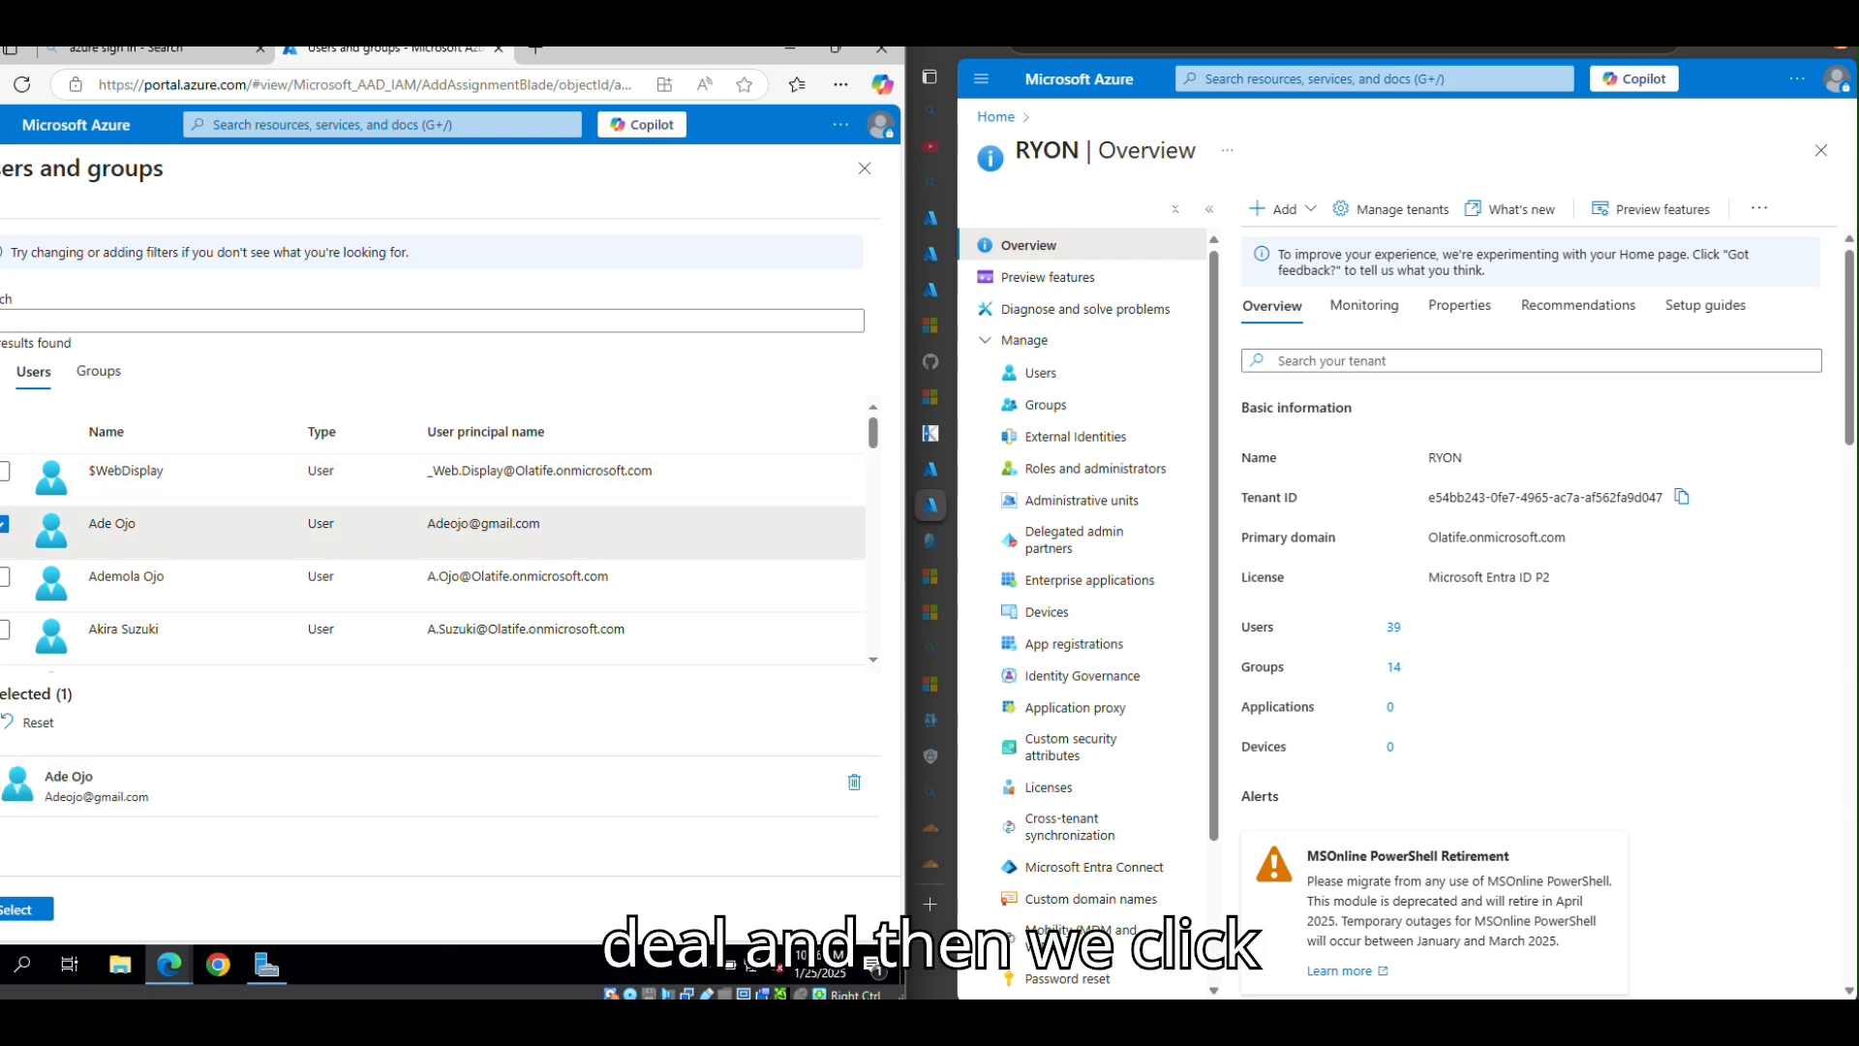
{"action": "left_click", "coordinate": [16, 910]}
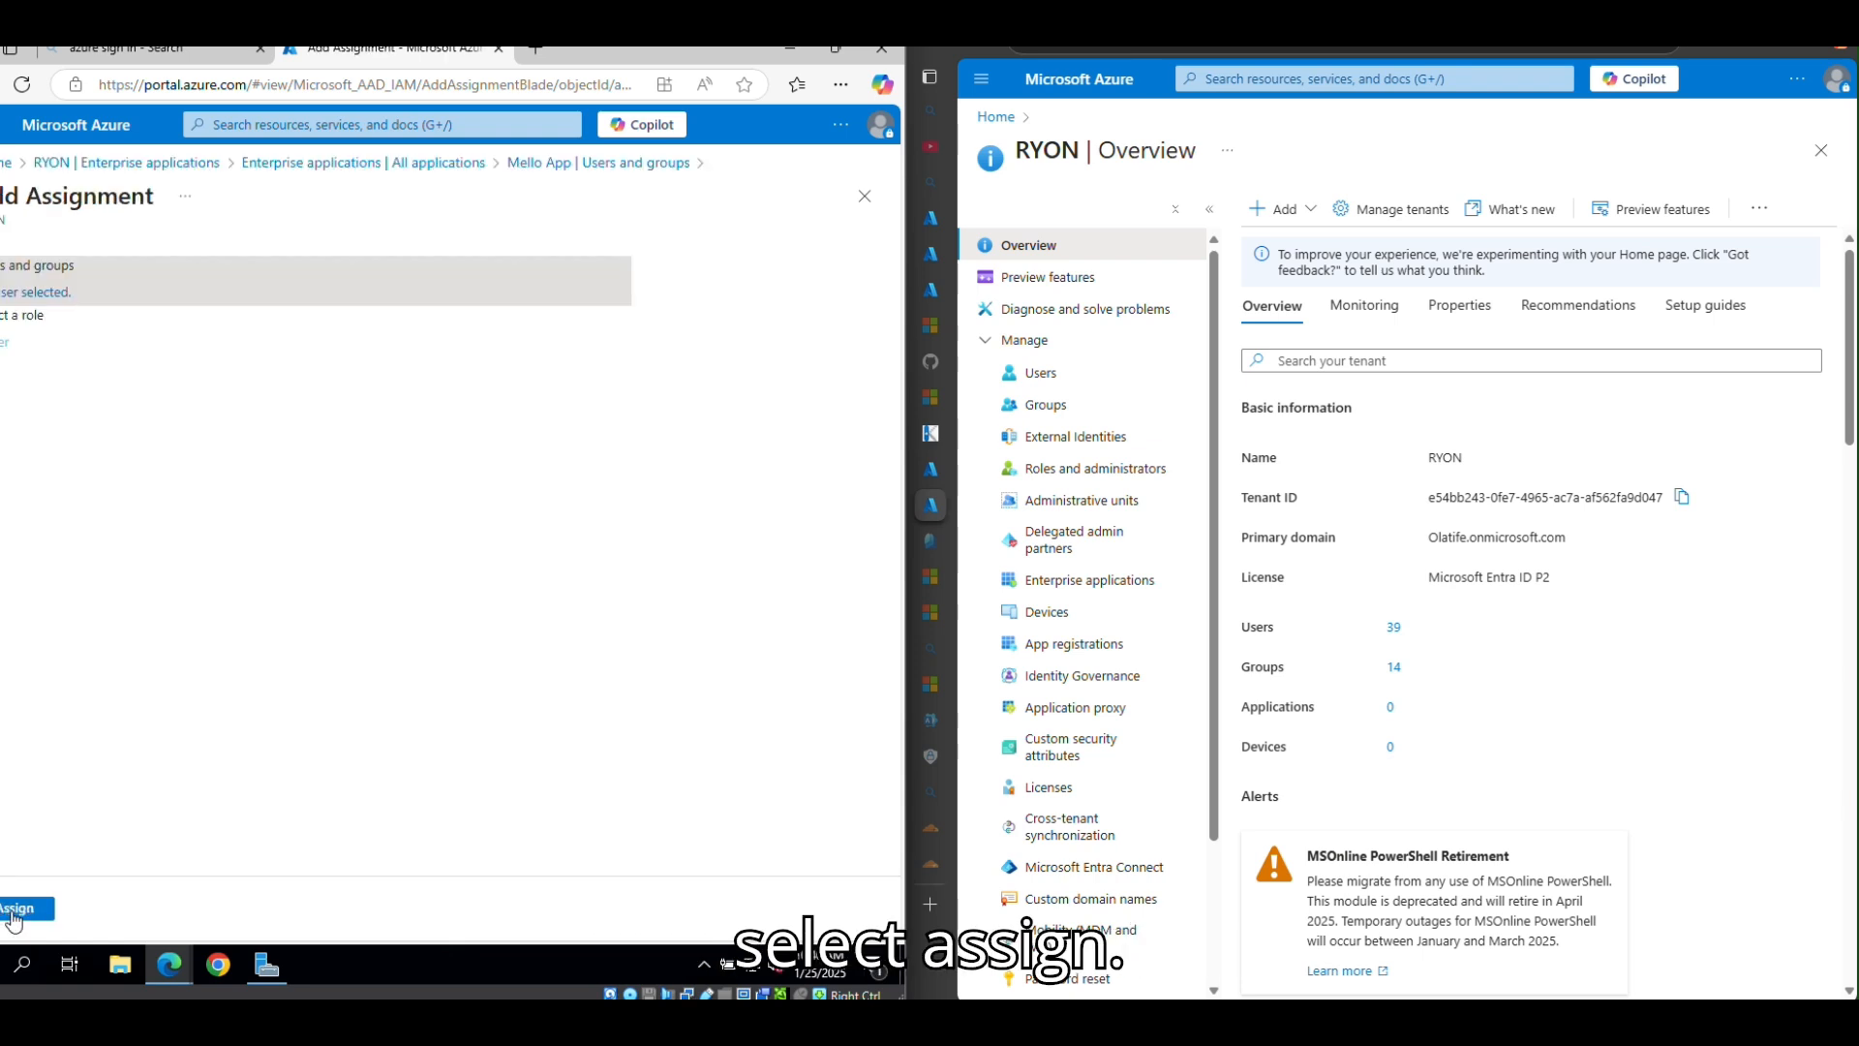
{"action": "left_click", "coordinate": [16, 910]}
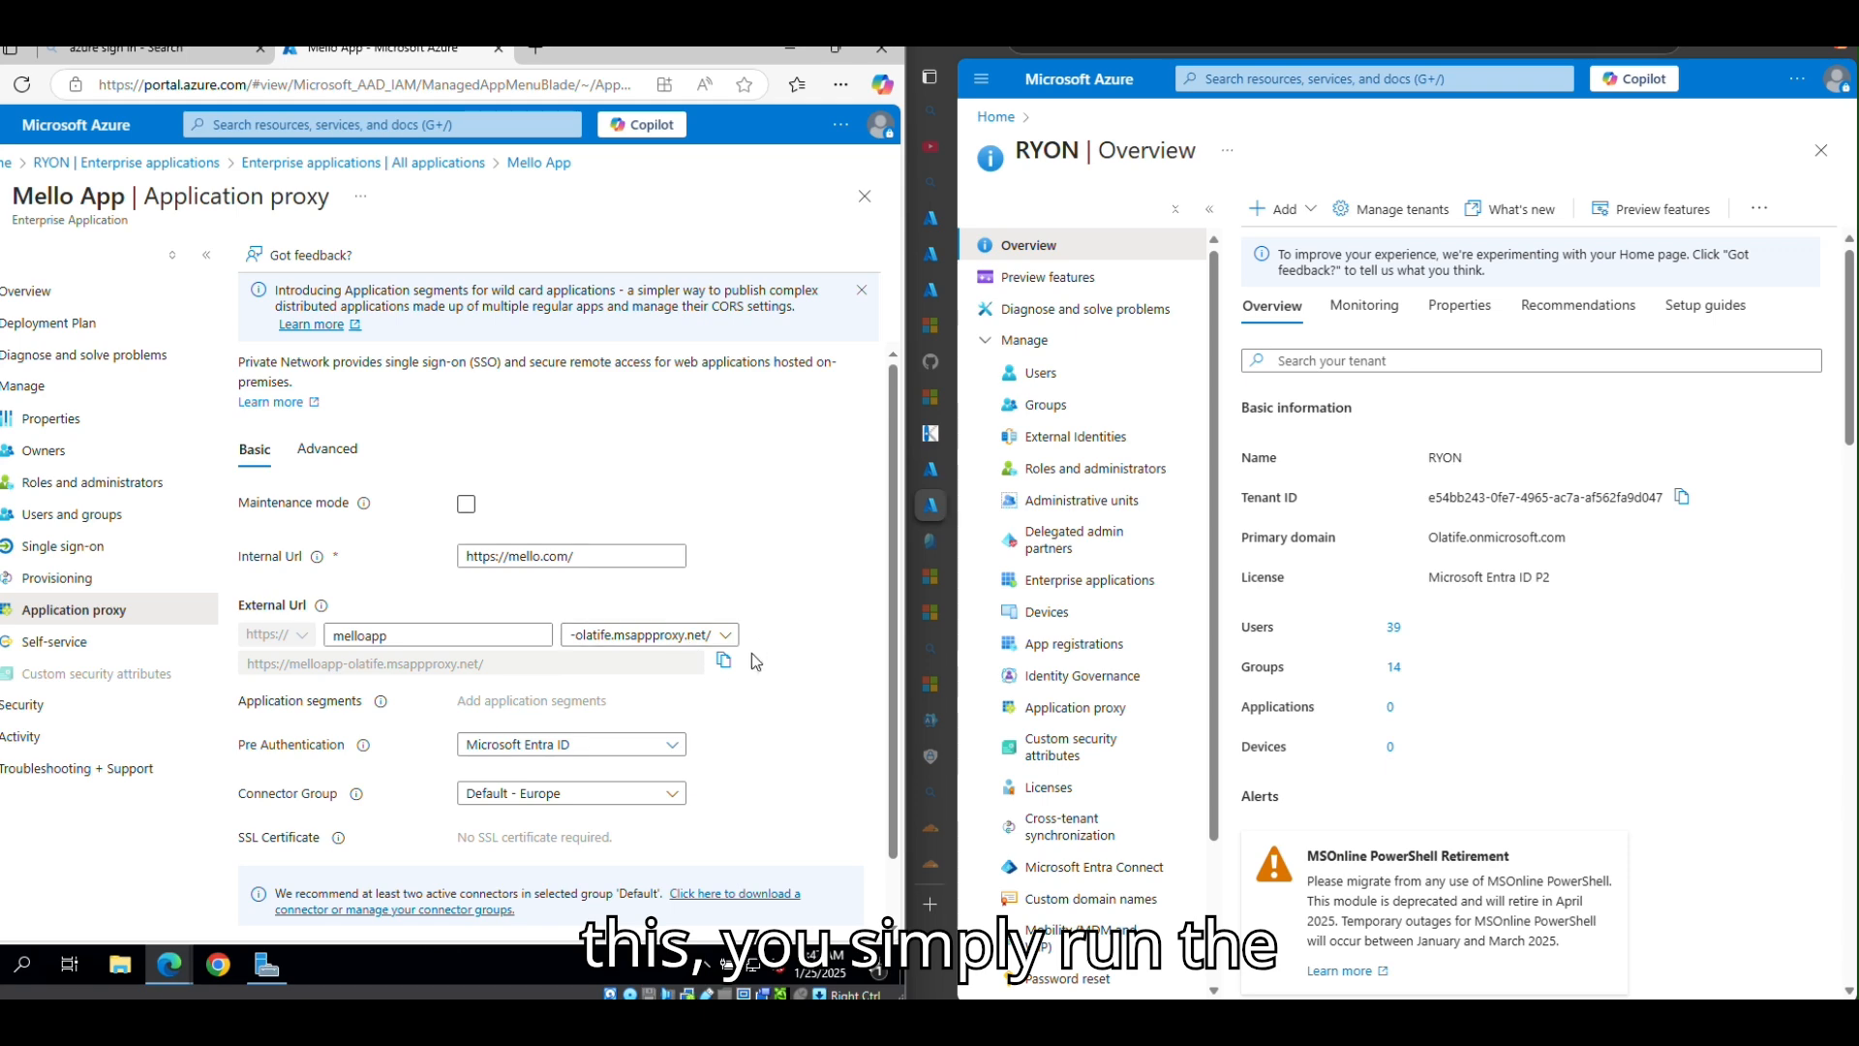
Step: Copy Mello App's external URL and open it in a new browser tab to test access
{"action": "left_click", "coordinate": [724, 662]}
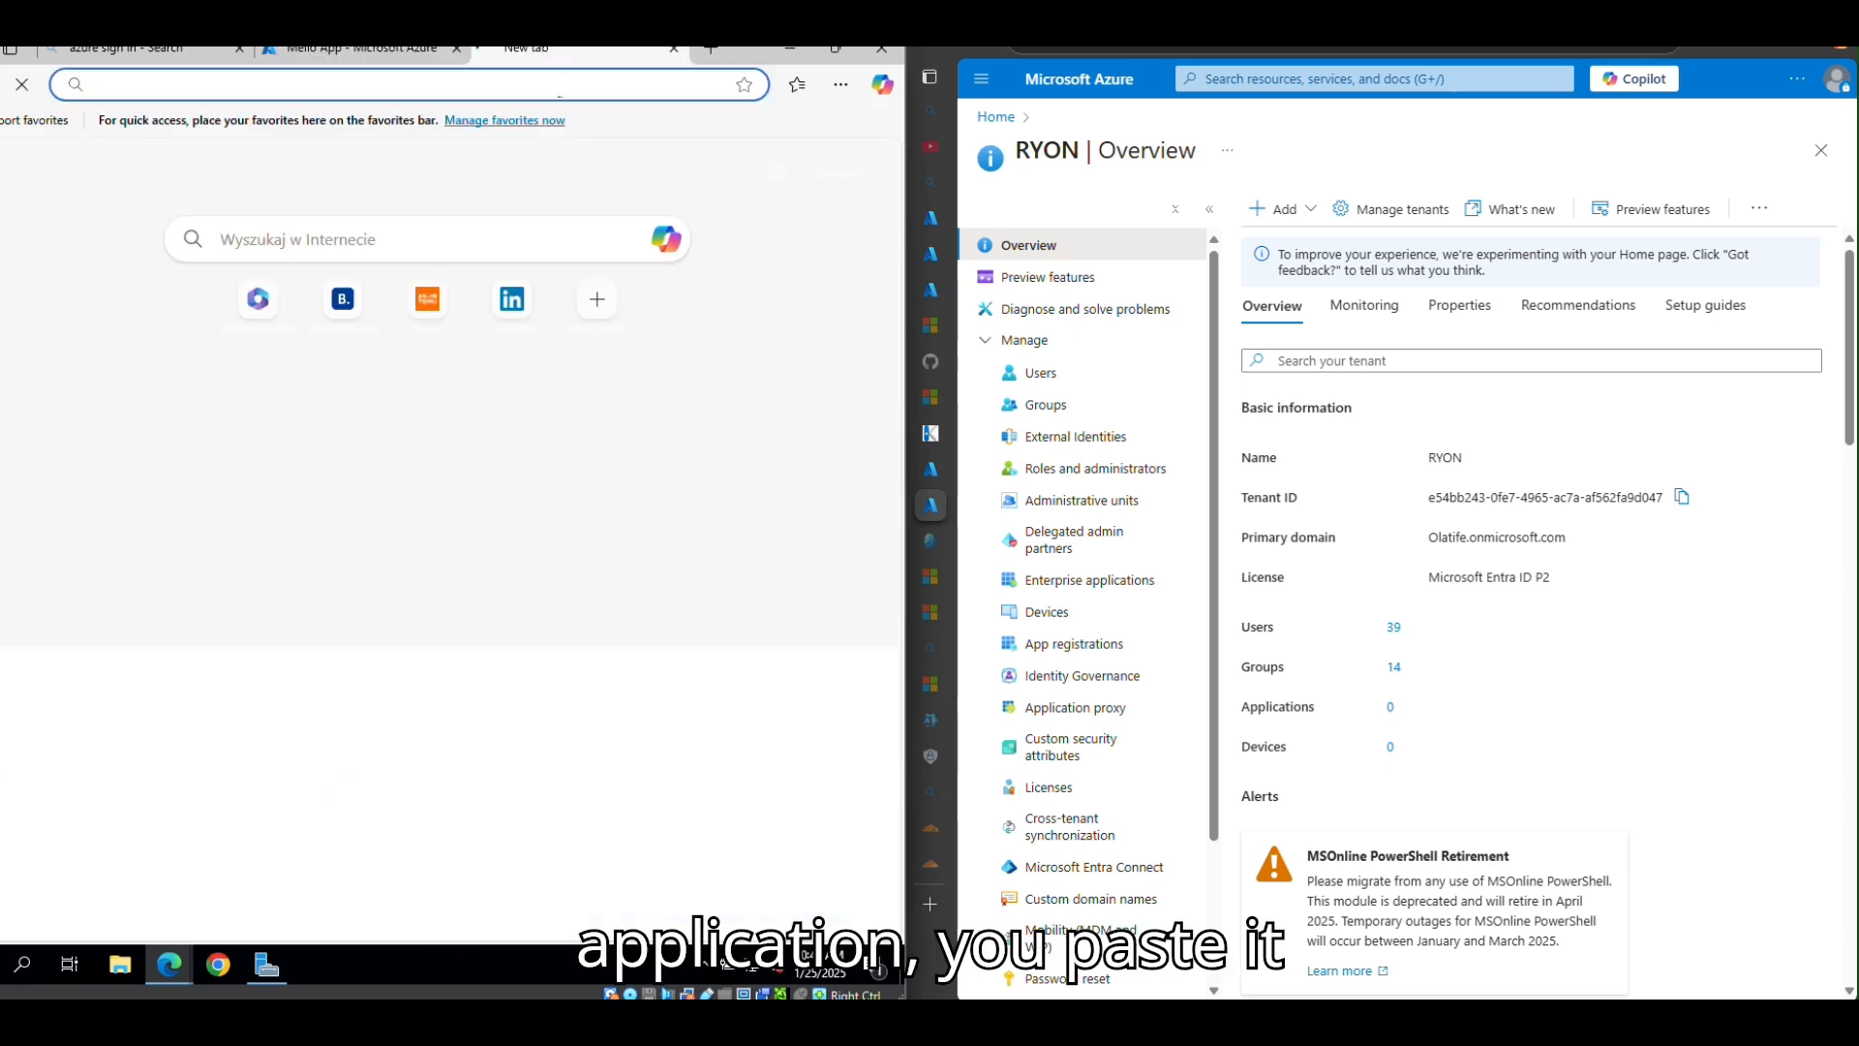
{"action": "left_click", "coordinate": [548, 92]}
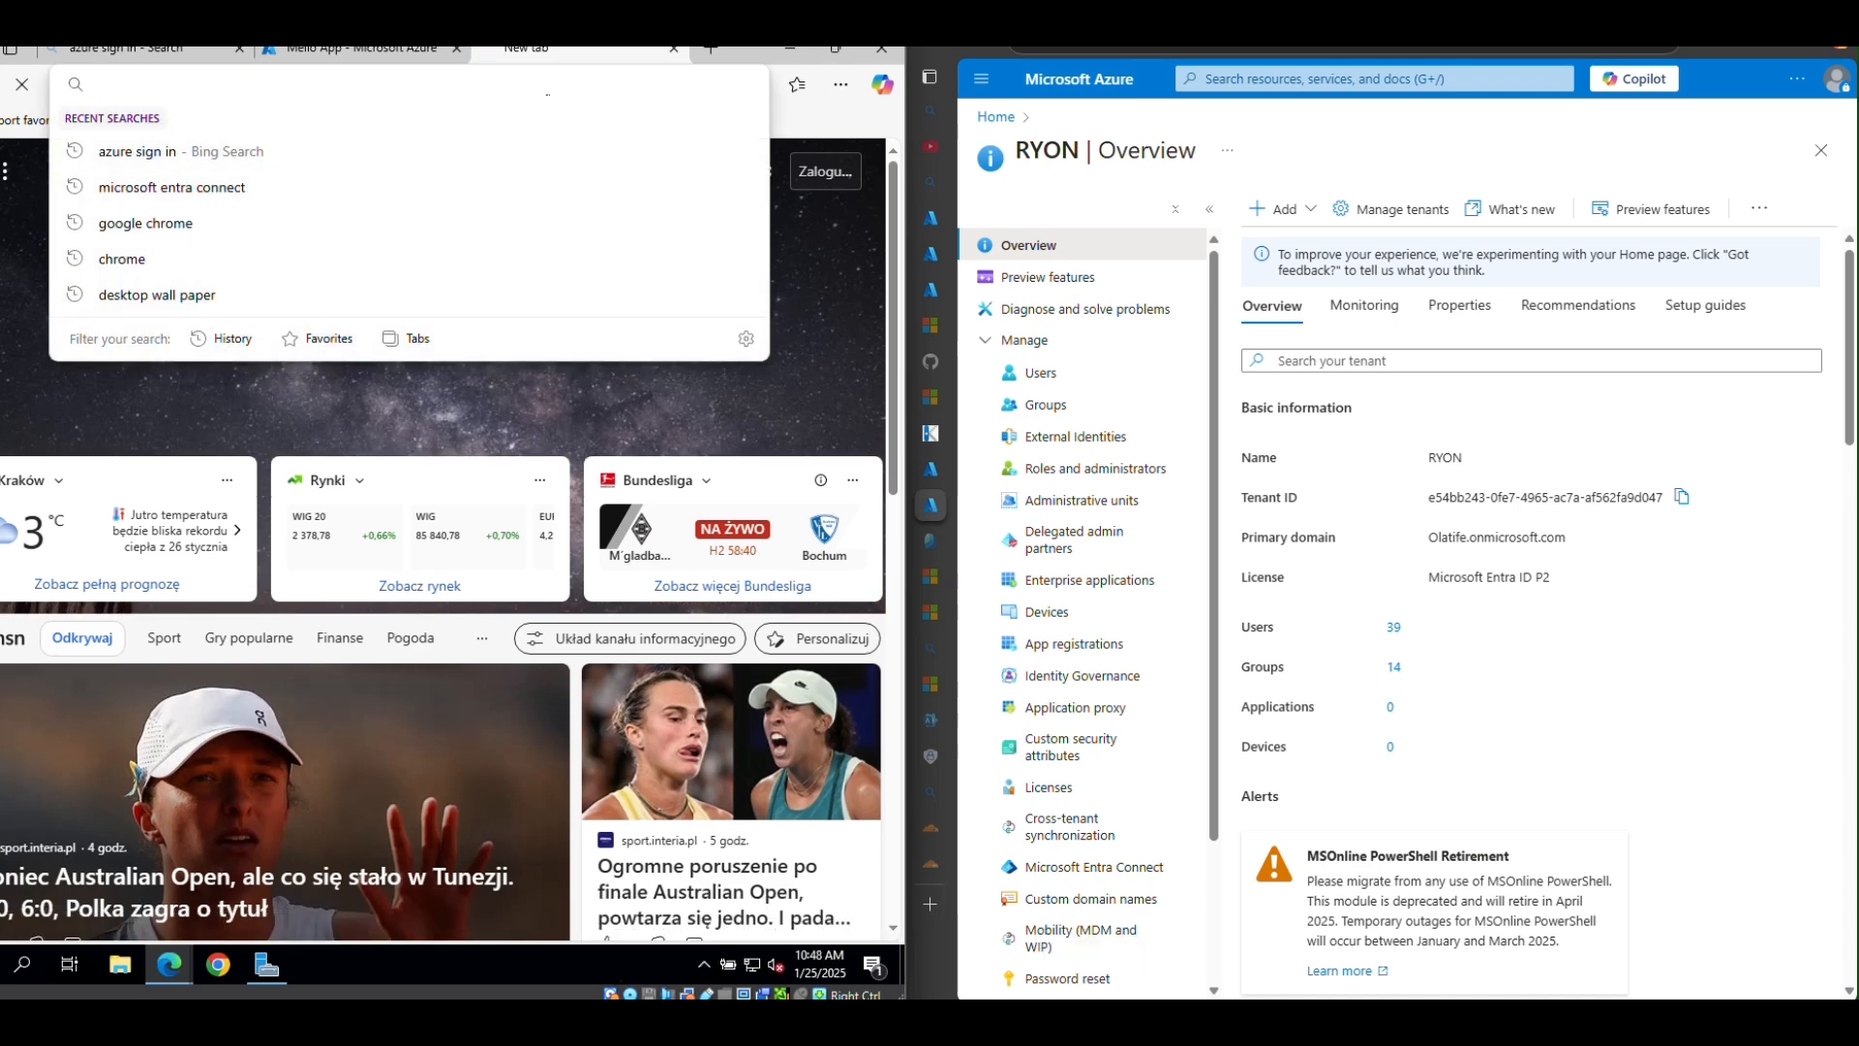
{"action": "key", "text": "ctrl+v"}
{"action": "key", "text": "Return"}
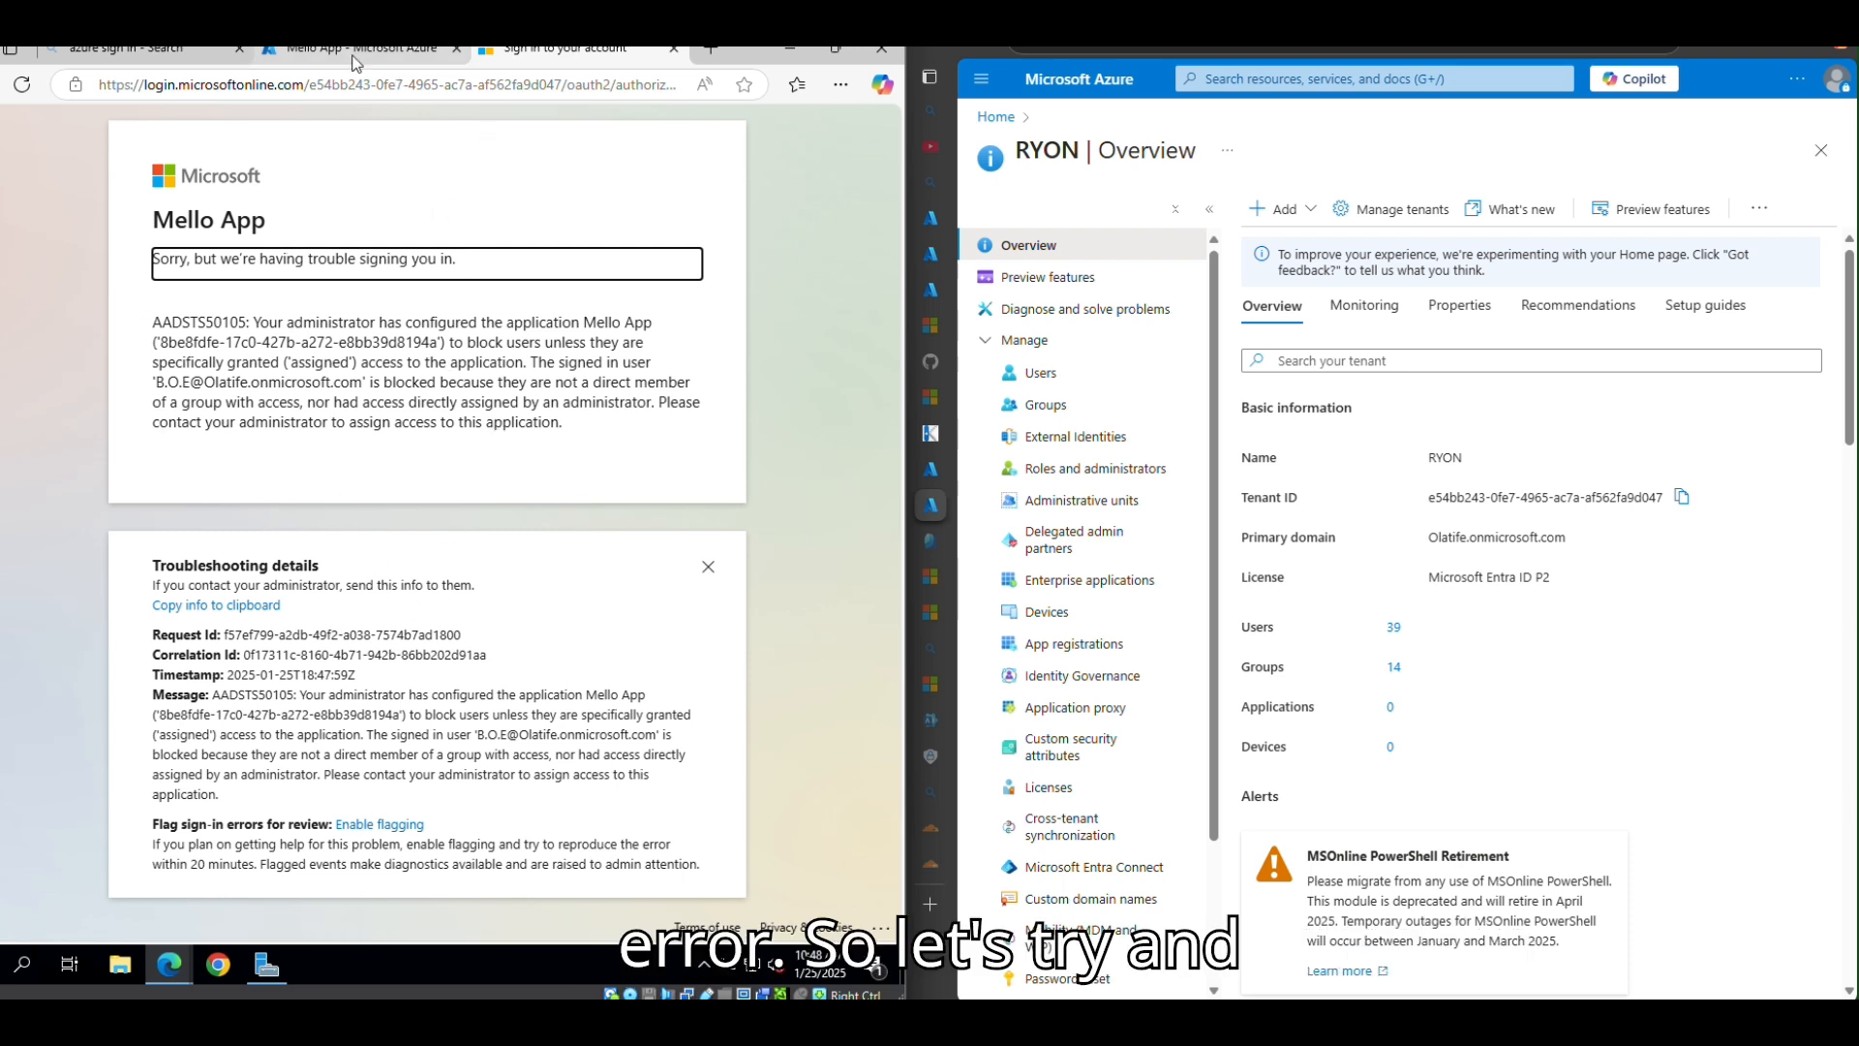
Step: Search for the blocked signed-in user by first name and add that user as an owner of Mello App
{"action": "left_click", "coordinate": [387, 50]}
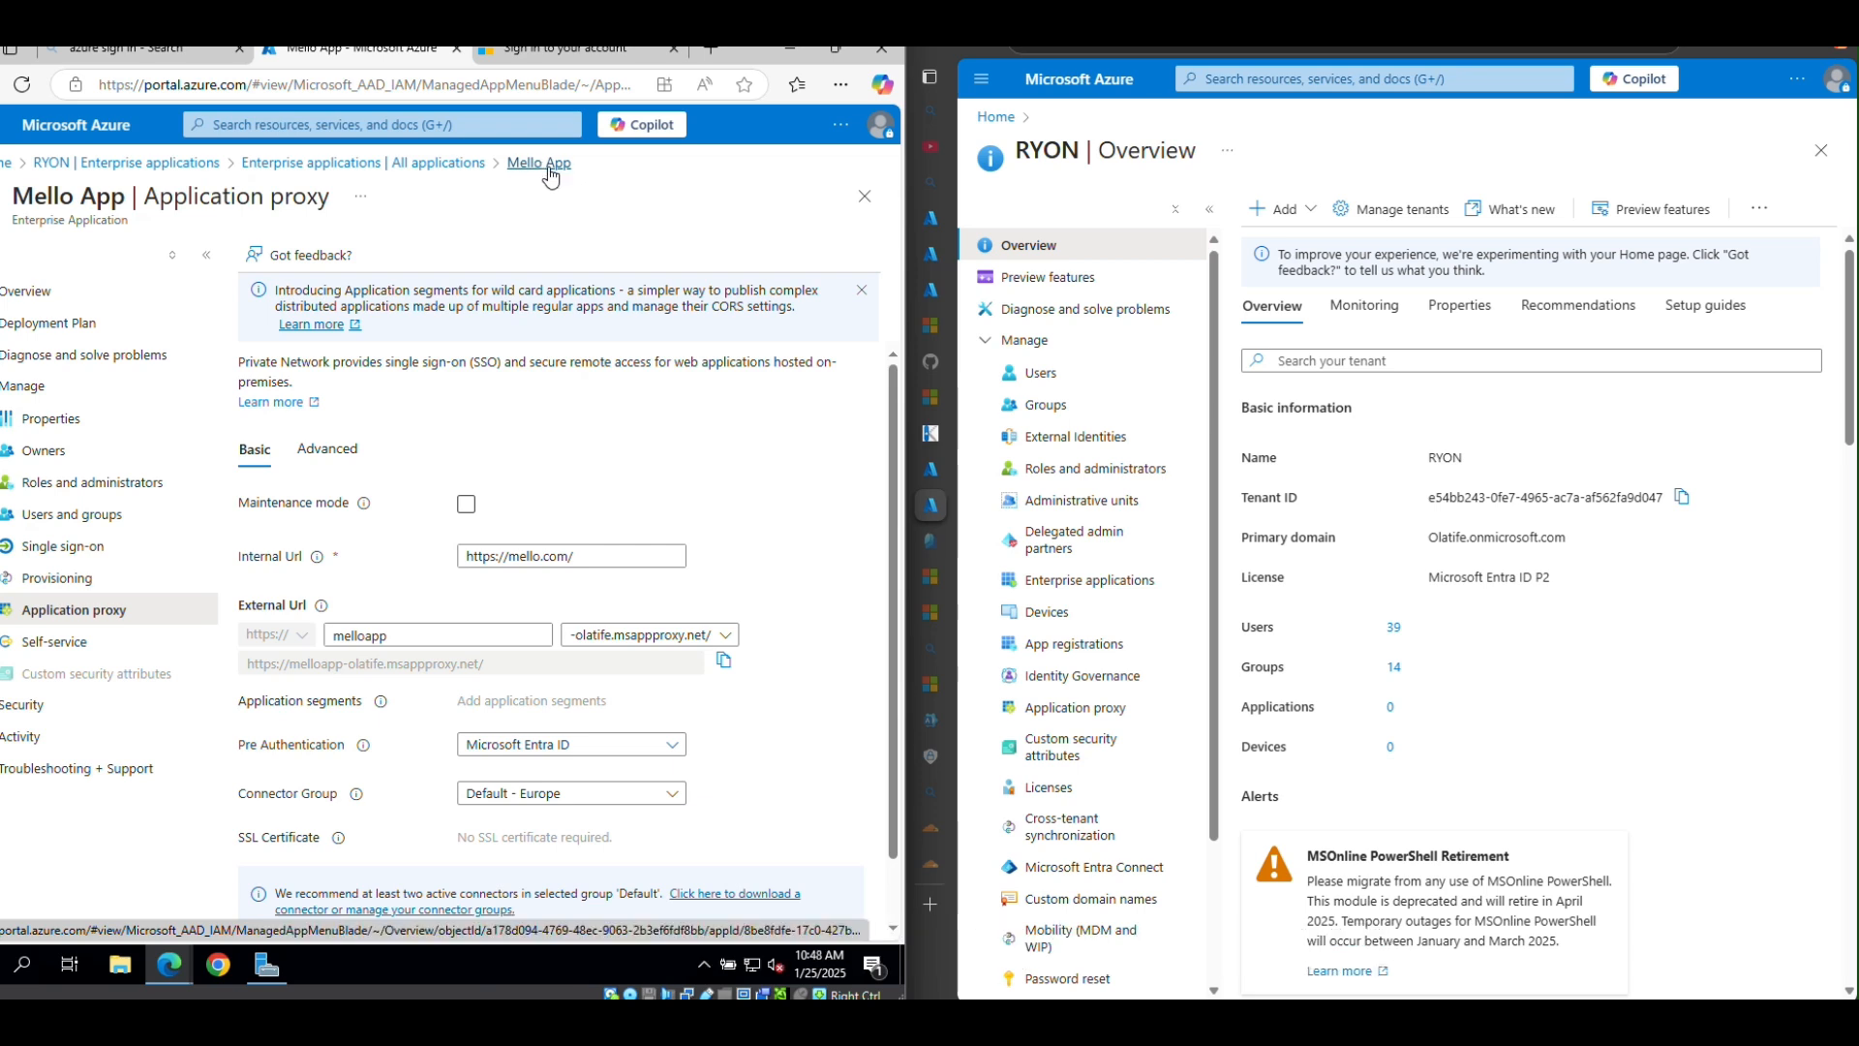
{"action": "left_click", "coordinate": [54, 456]}
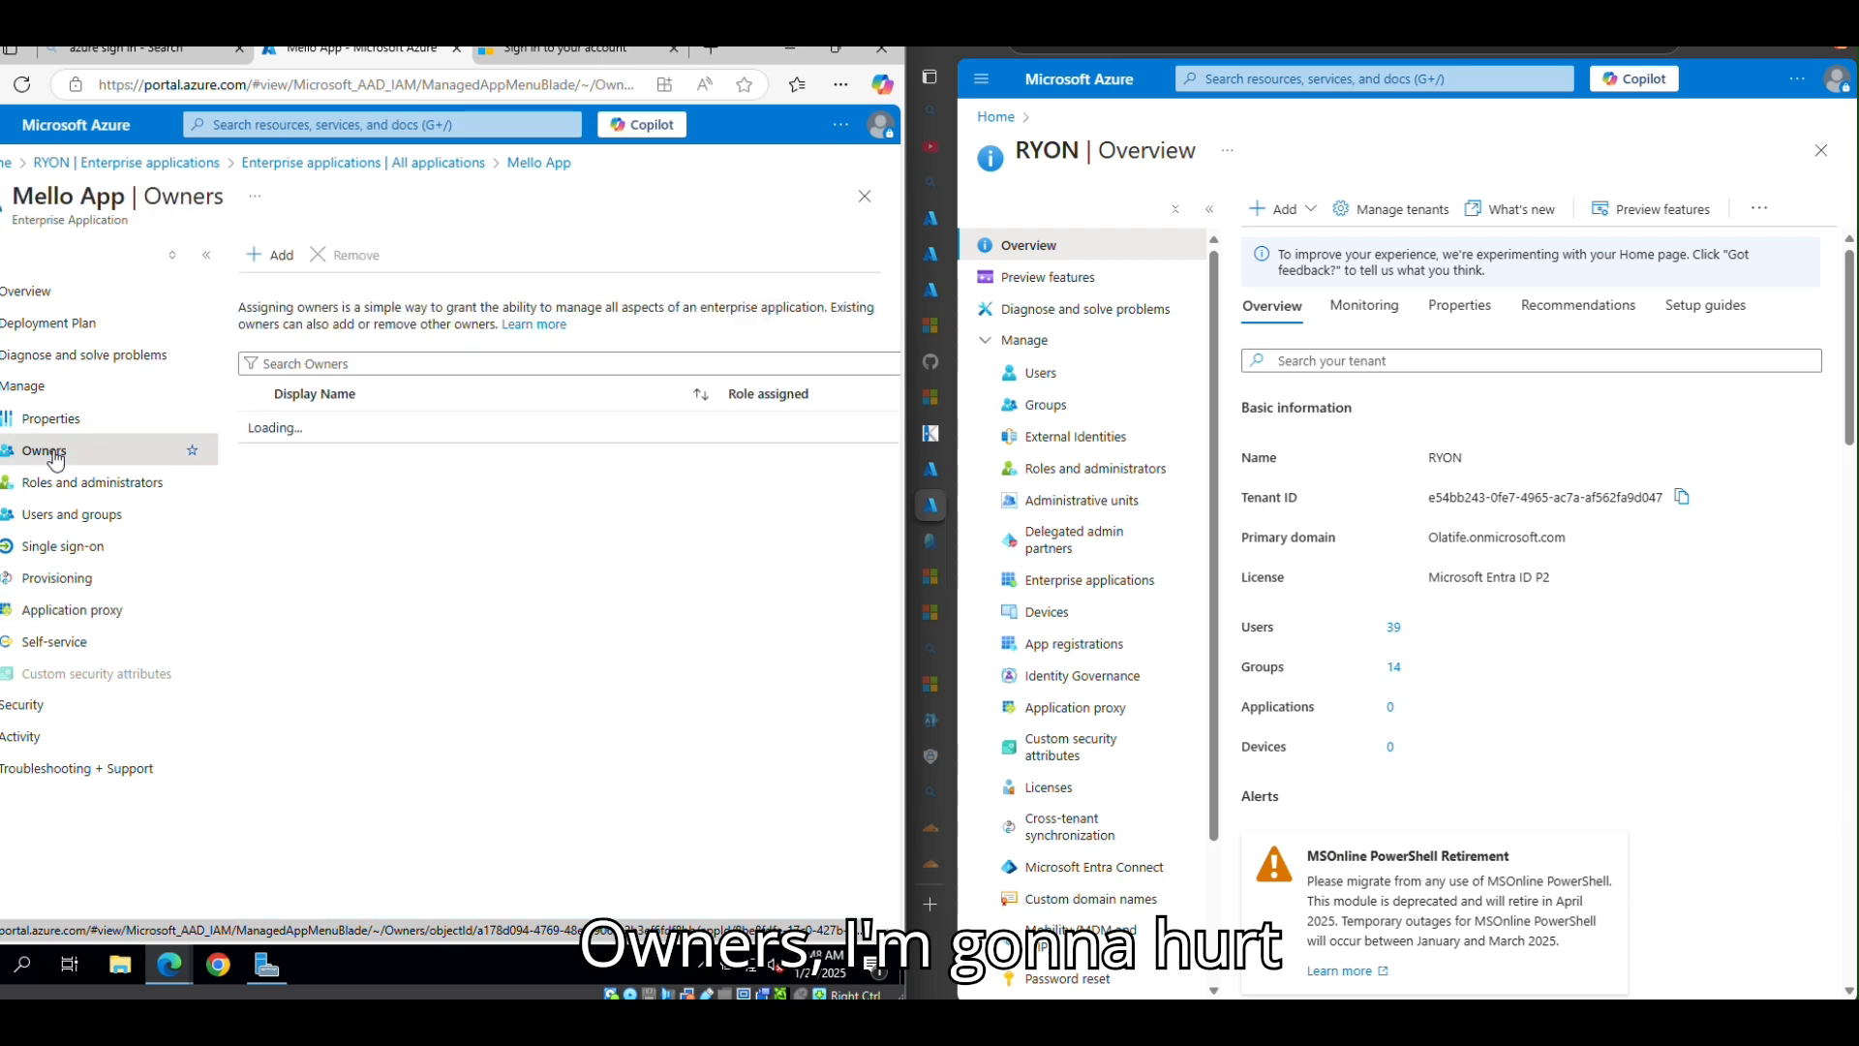
{"action": "left_click", "coordinate": [259, 266]}
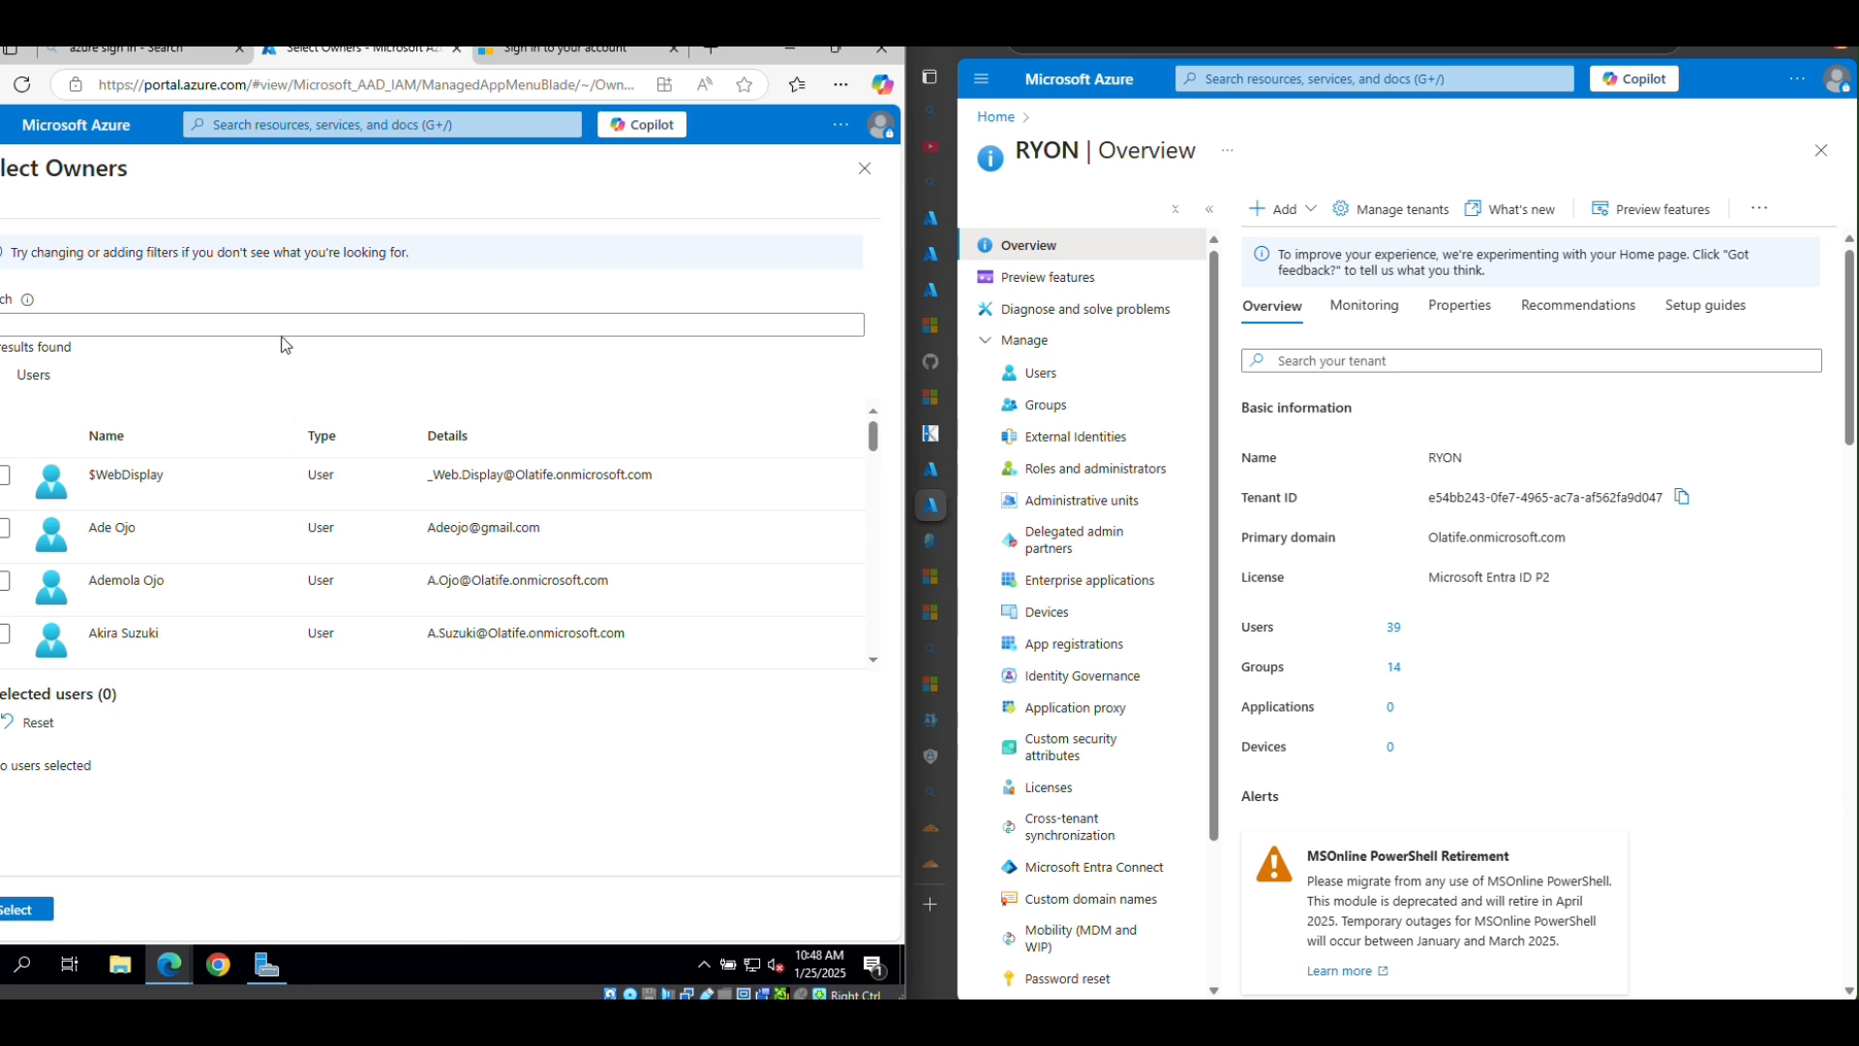
{"action": "left_click", "coordinate": [149, 326]}
{"action": "type", "text": "boluw"}
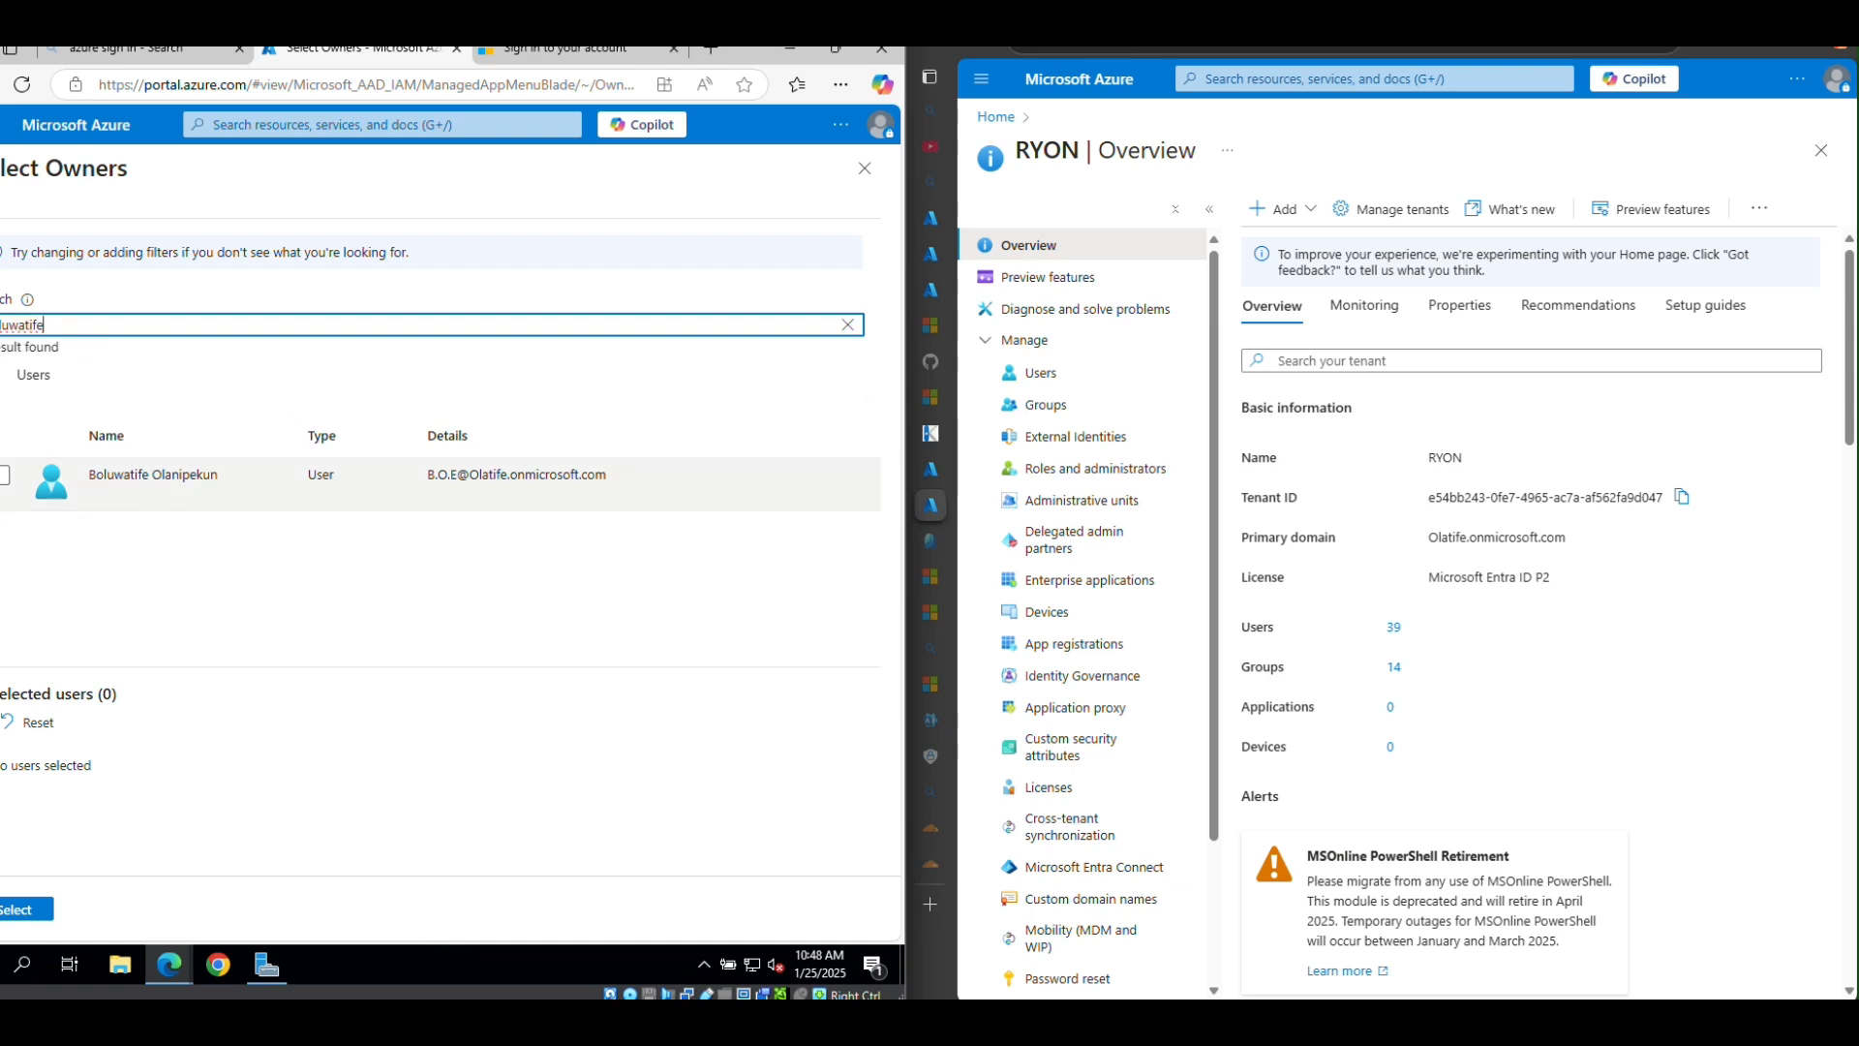
{"action": "left_click", "coordinate": [2, 479]}
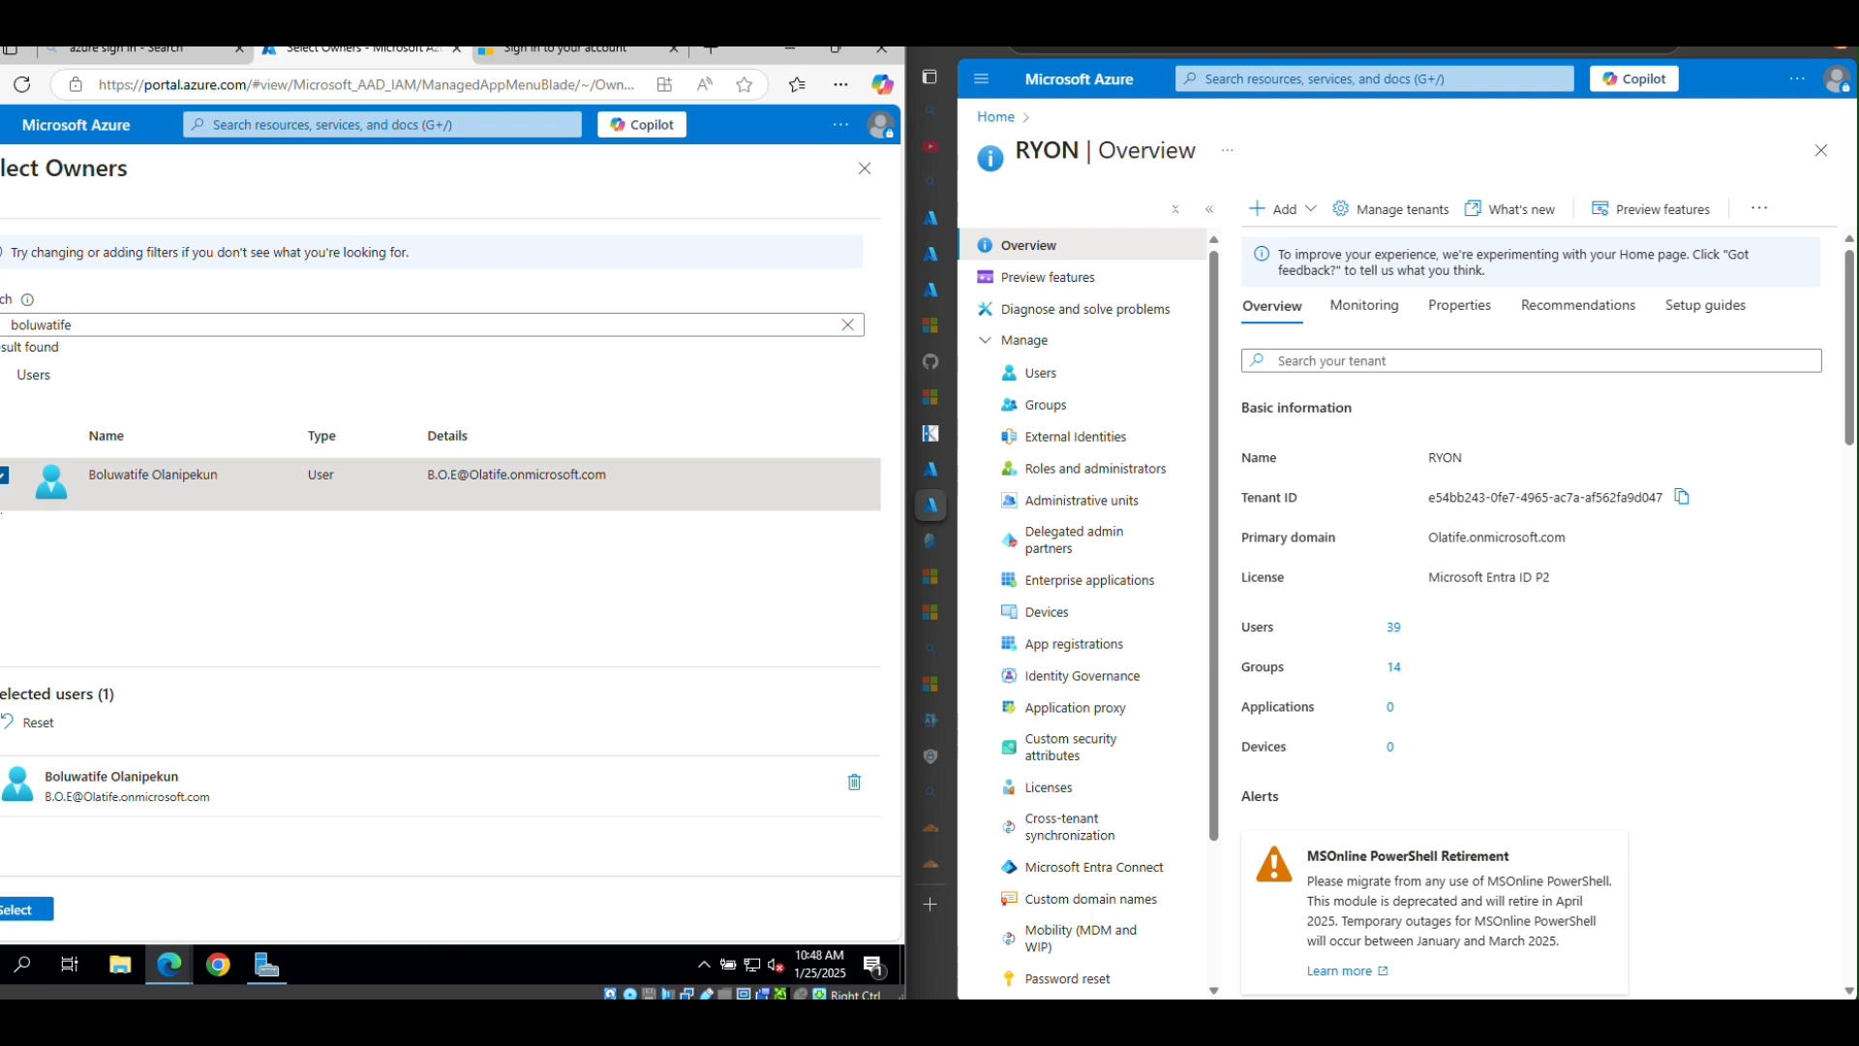
{"action": "left_click", "coordinate": [37, 909]}
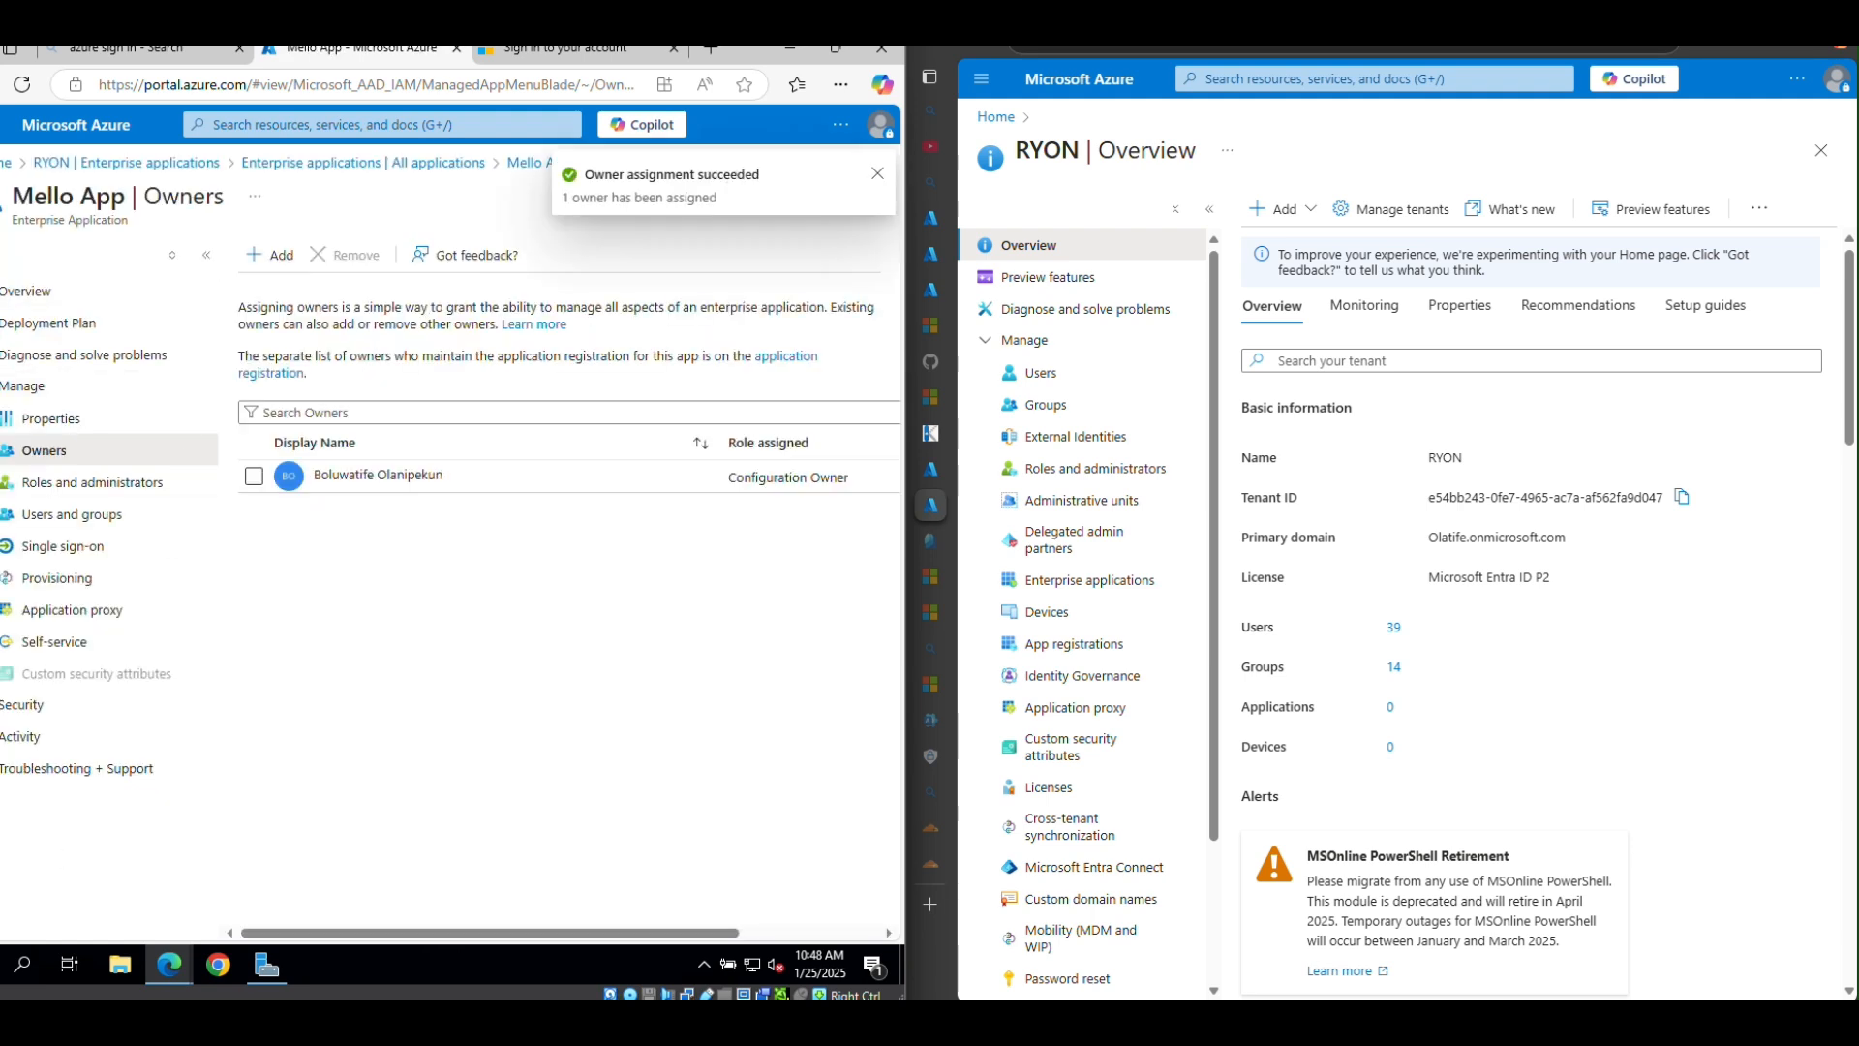
Step: Retest access by reloading Mello App's sign-in page and reopening its external URL in a fresh browser tab
{"action": "left_click", "coordinate": [574, 56]}
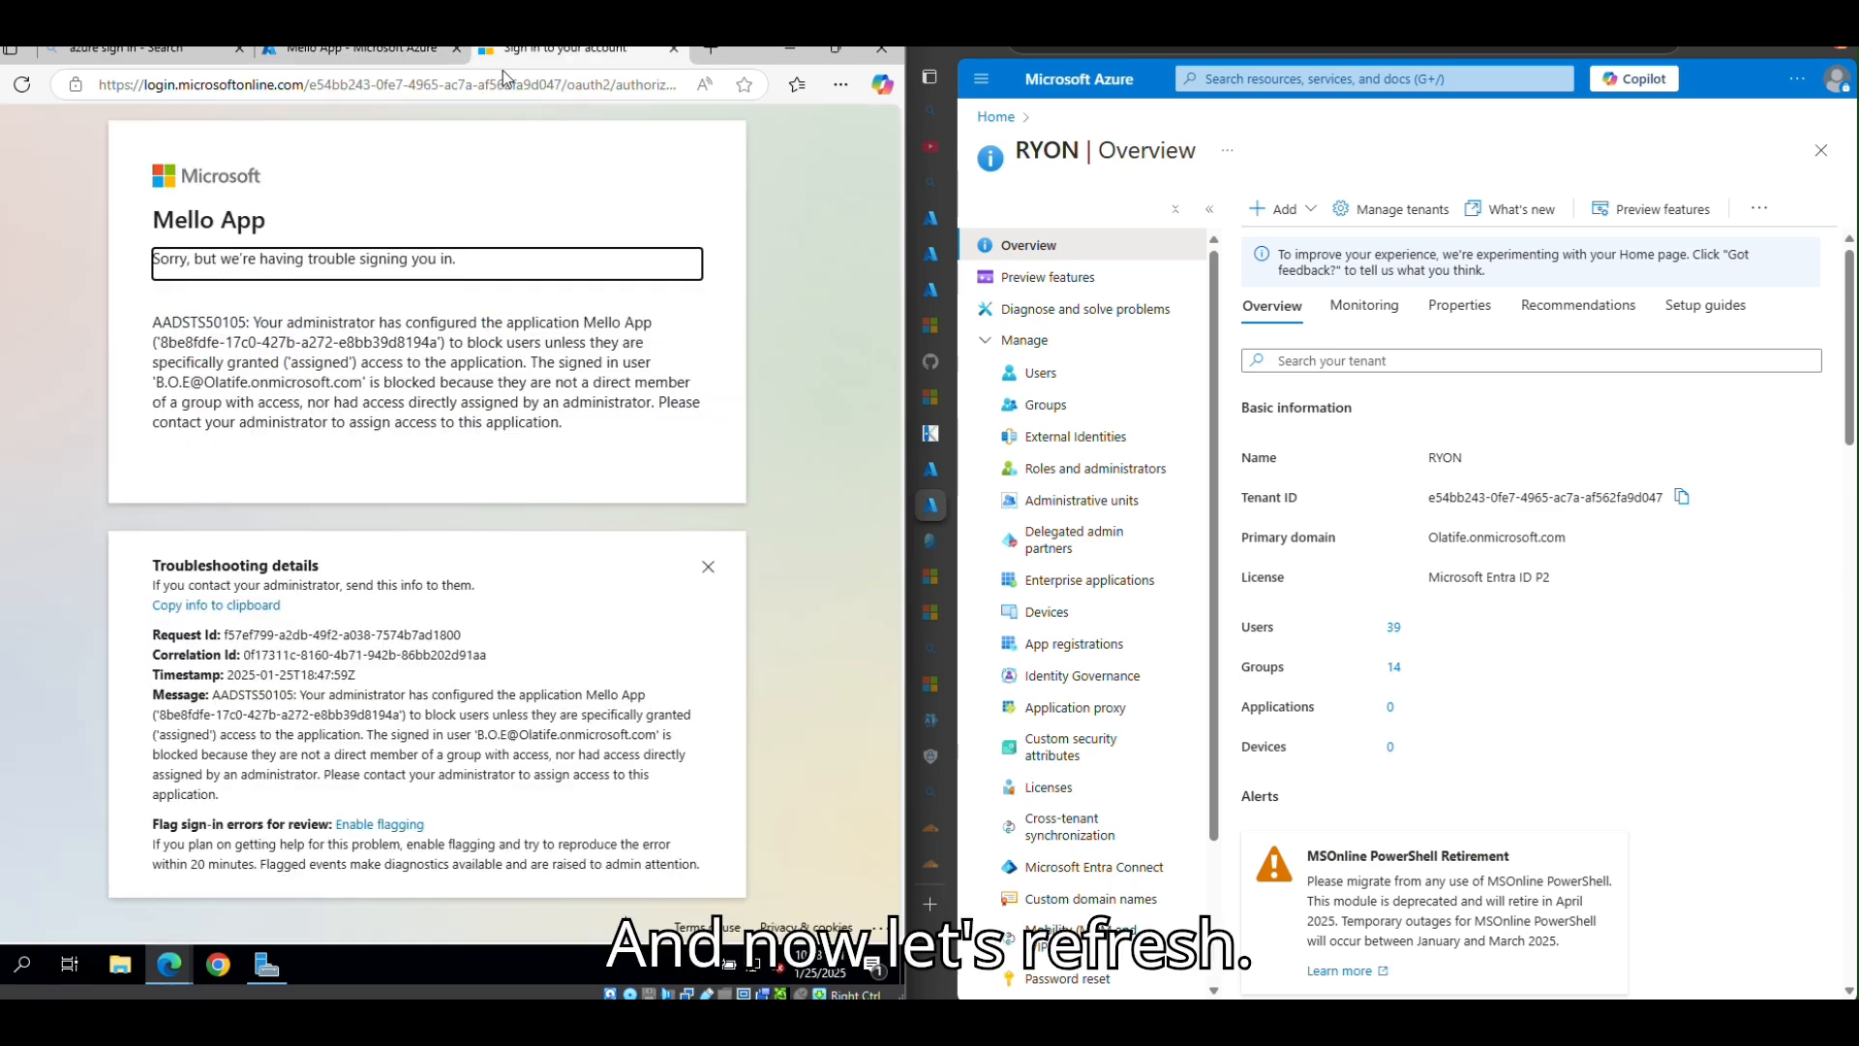
{"action": "left_click", "coordinate": [17, 92]}
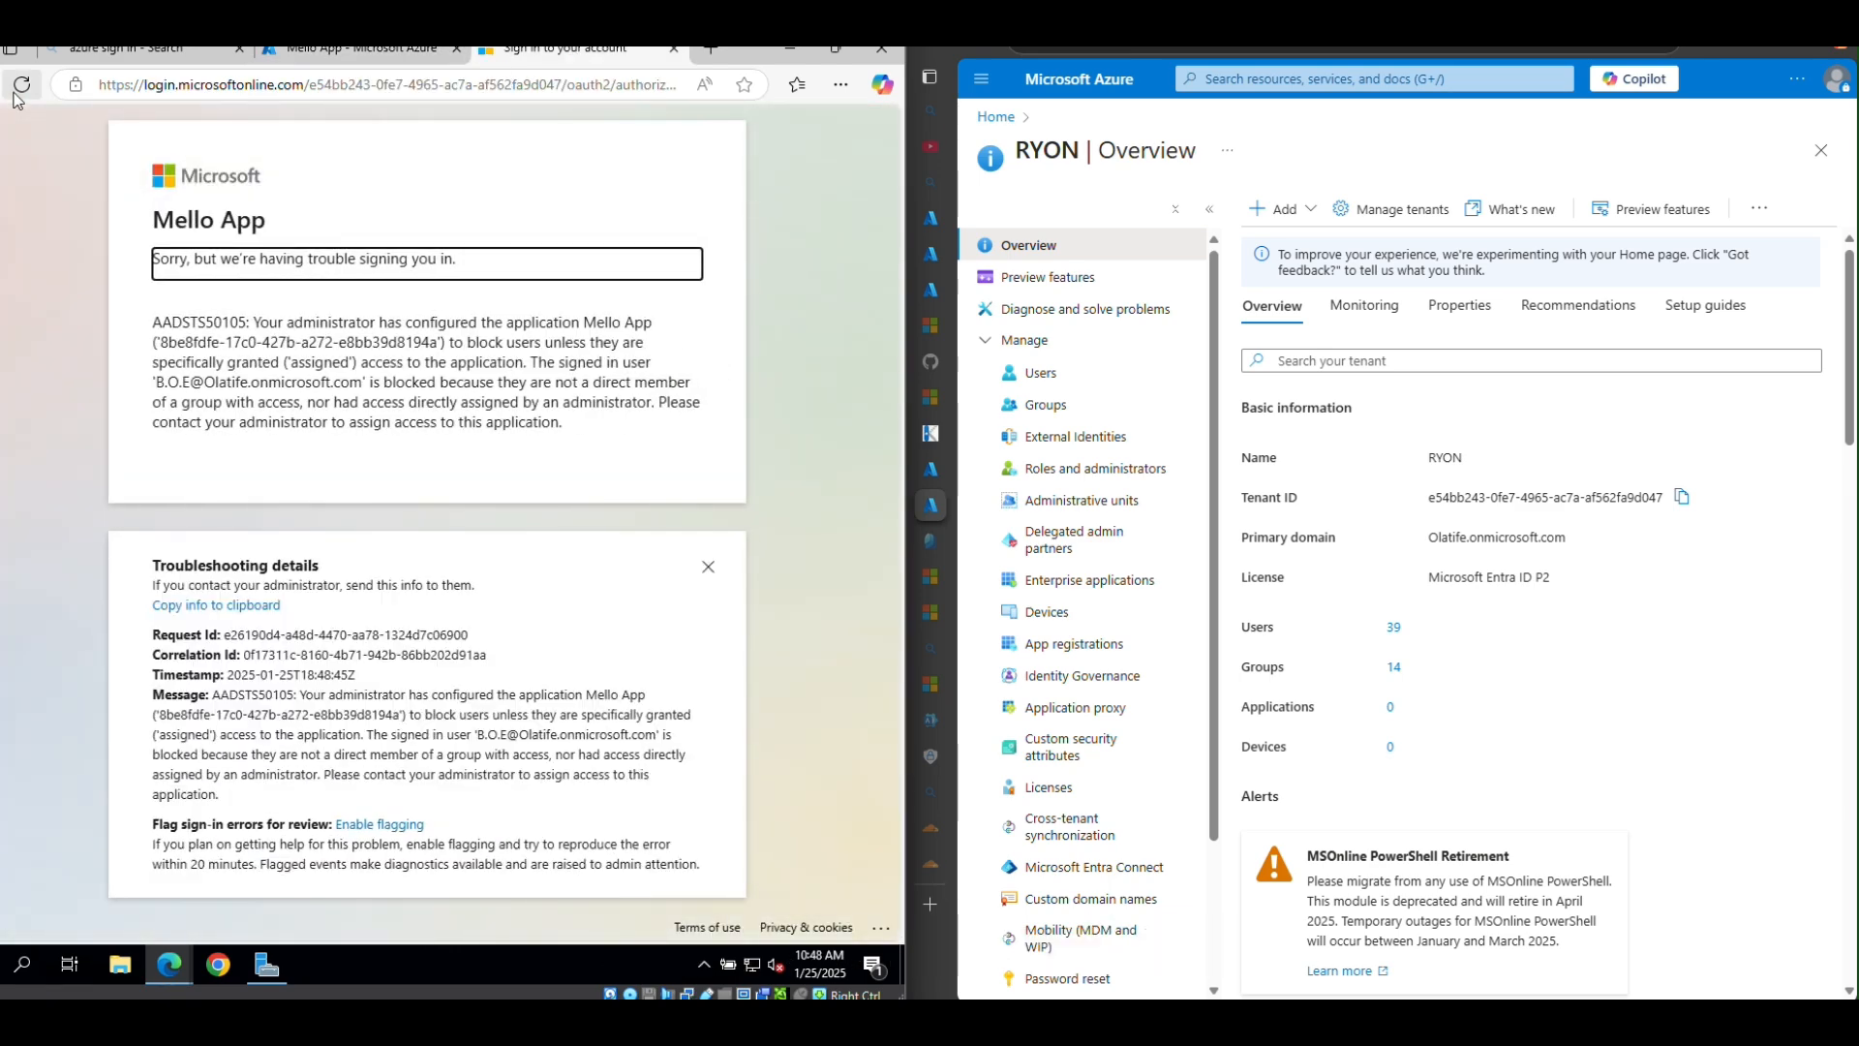
{"action": "left_click", "coordinate": [675, 48]}
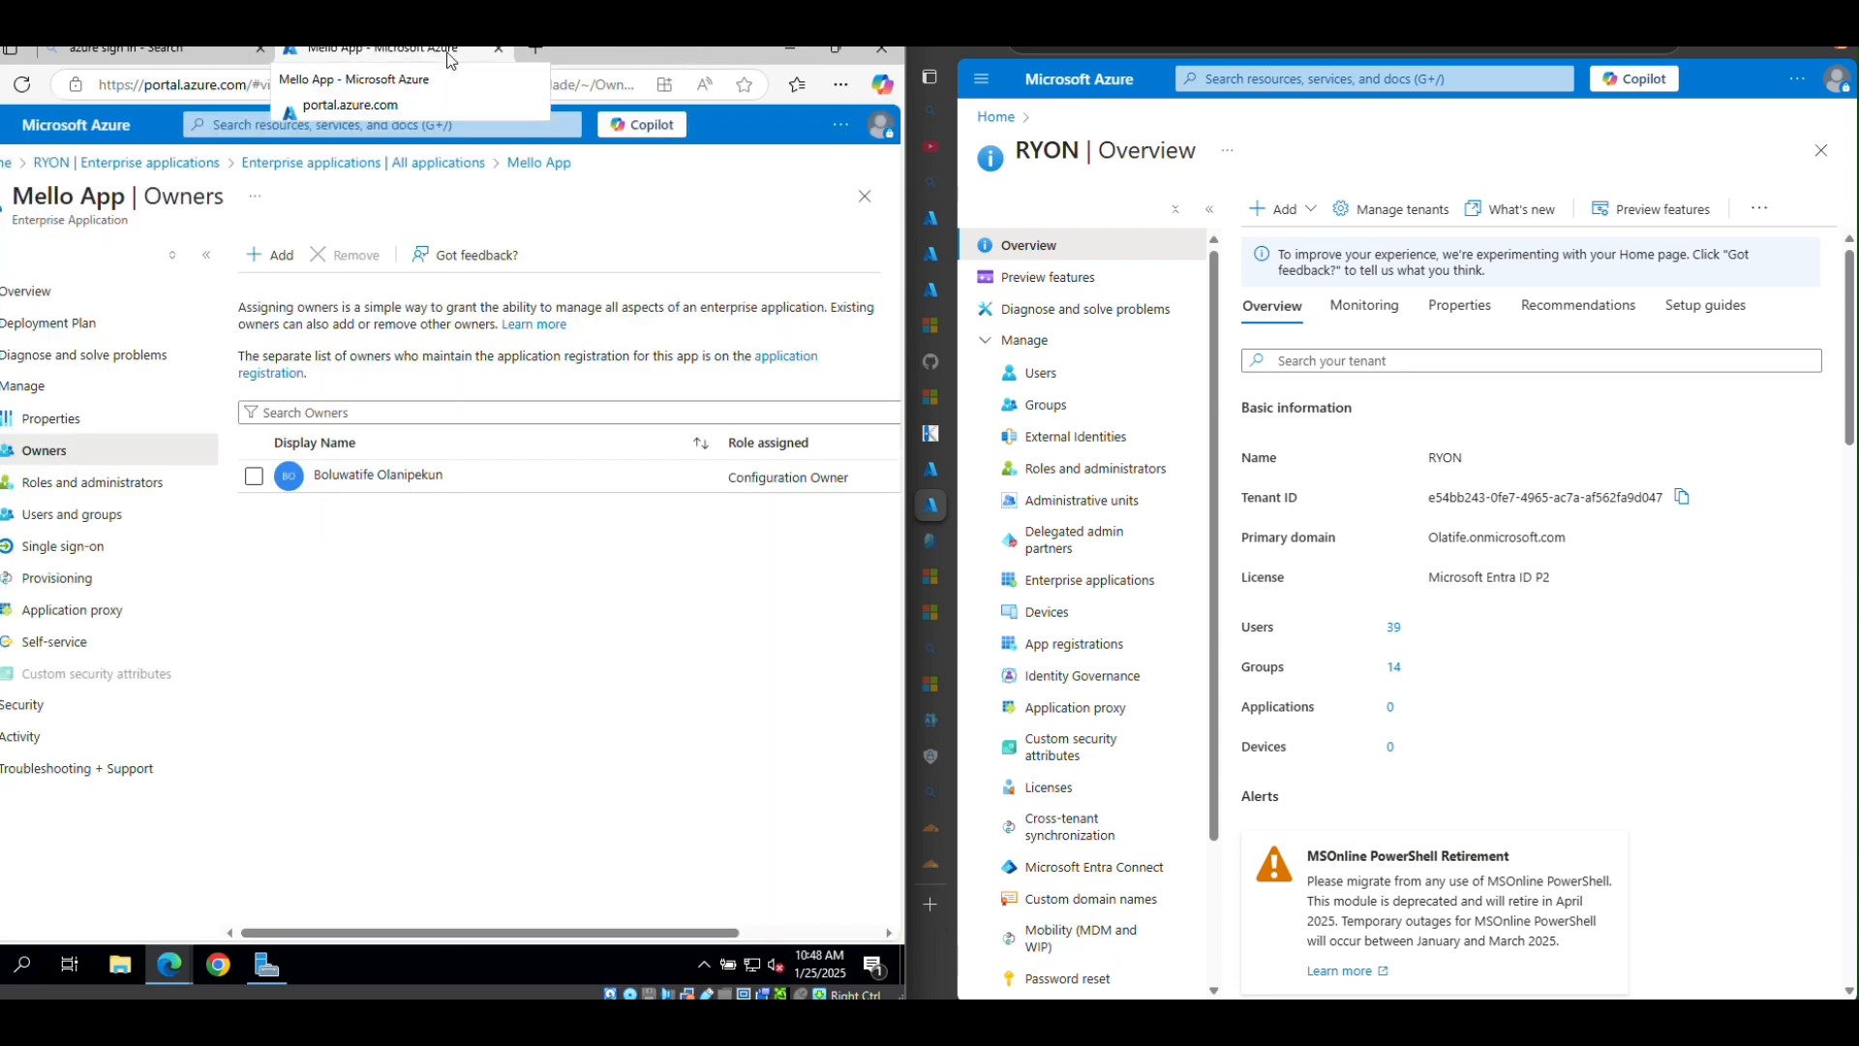
{"action": "left_click", "coordinate": [535, 49]}
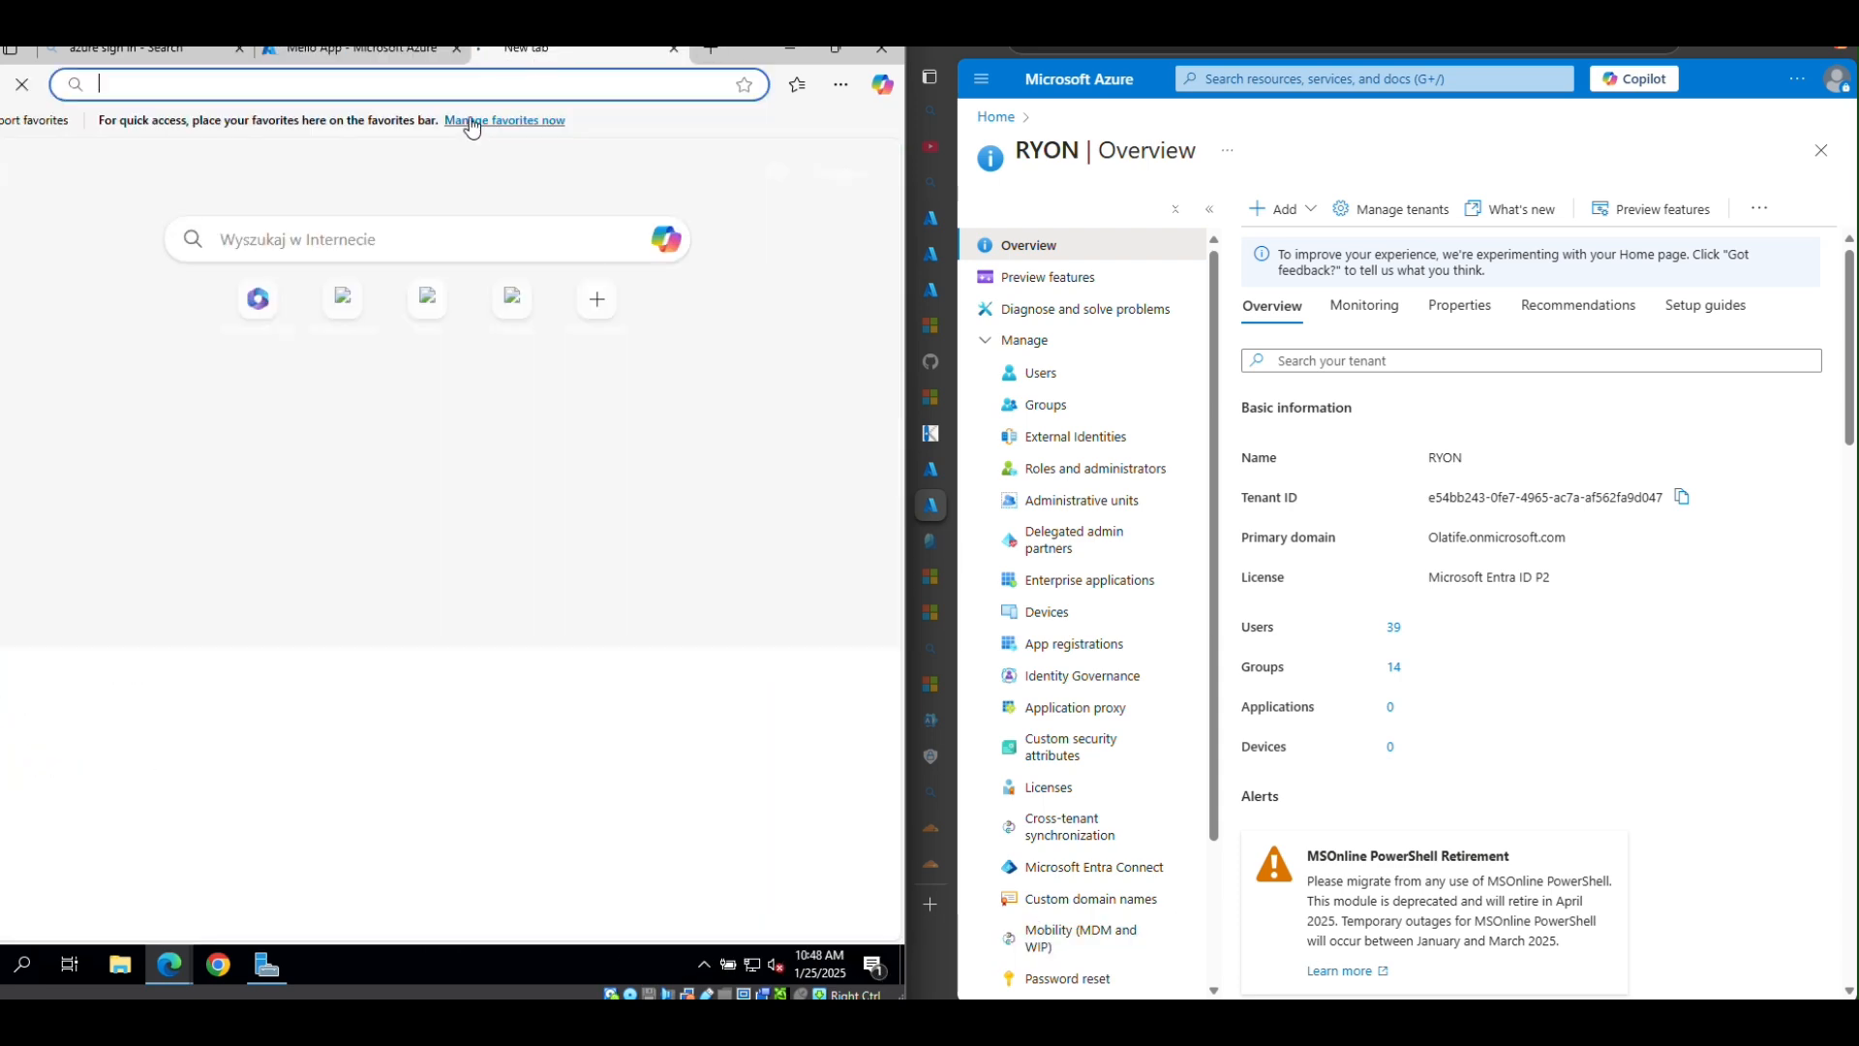
{"action": "left_click", "coordinate": [467, 87]}
{"action": "key", "text": "ctrl+v"}
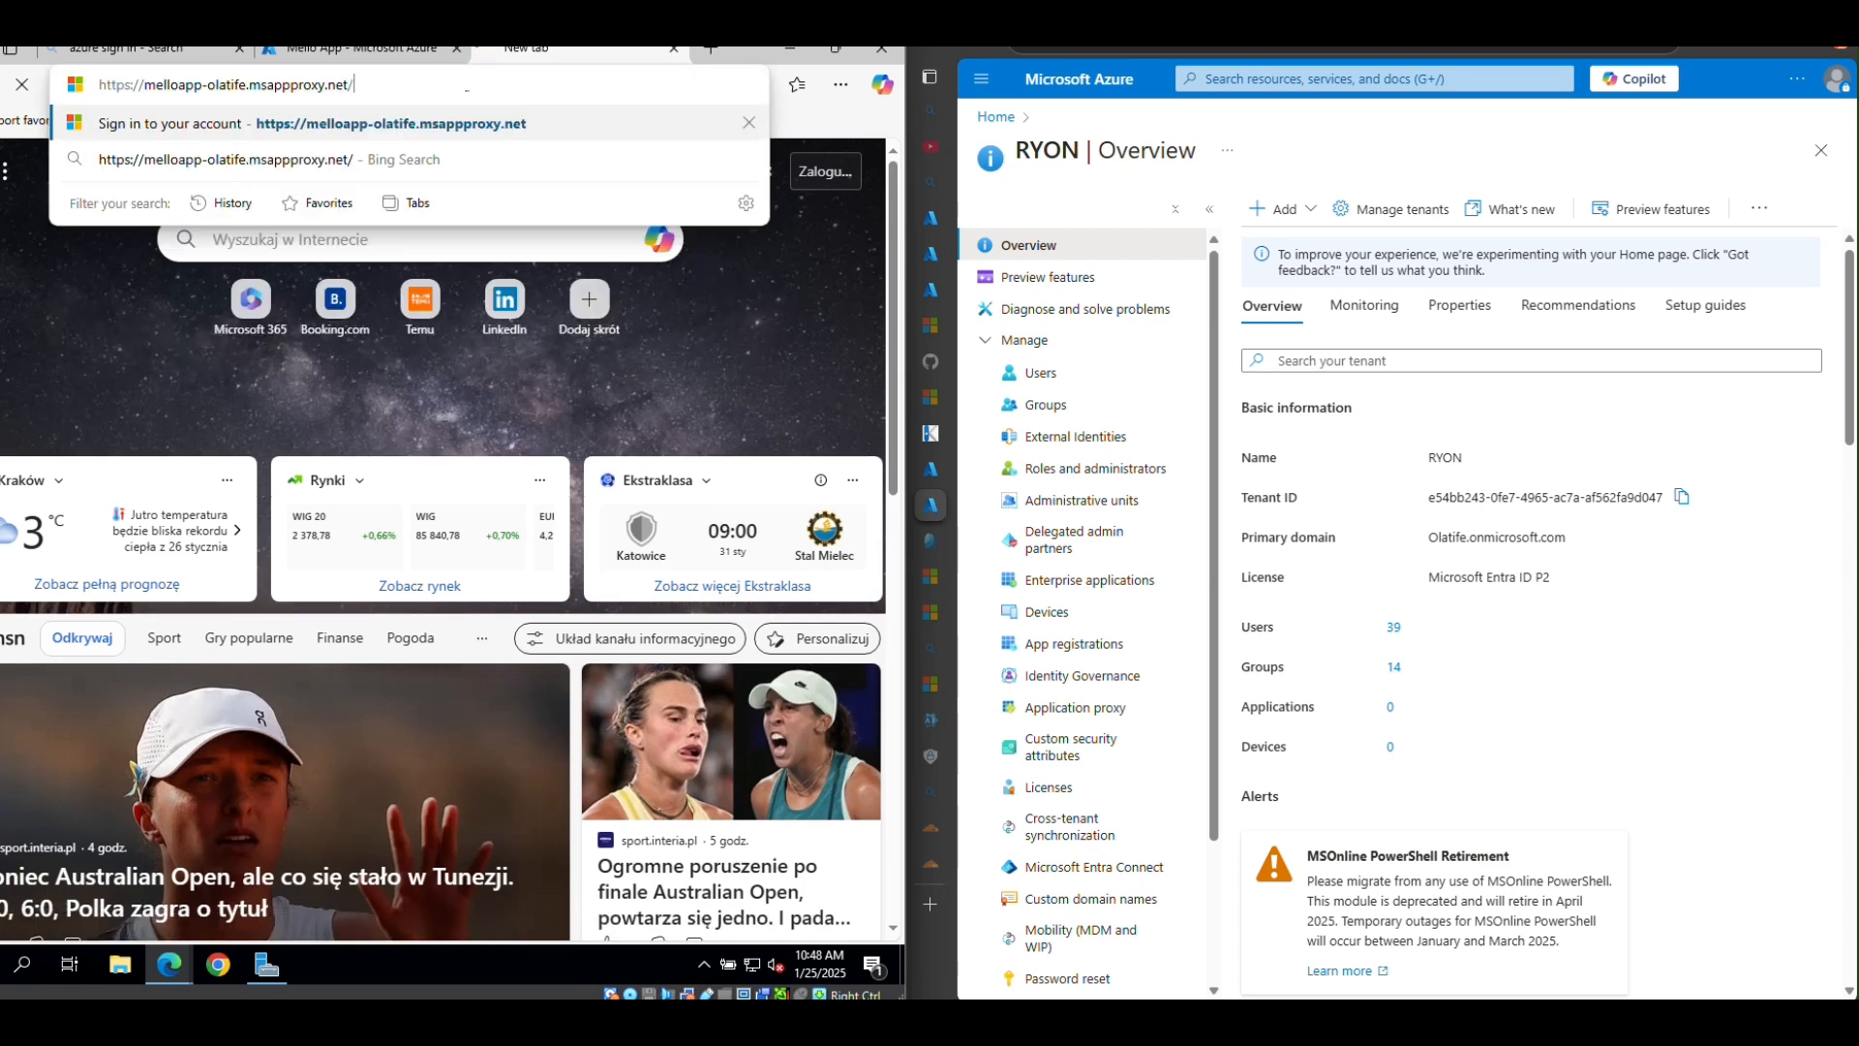
{"action": "key", "text": "Return"}
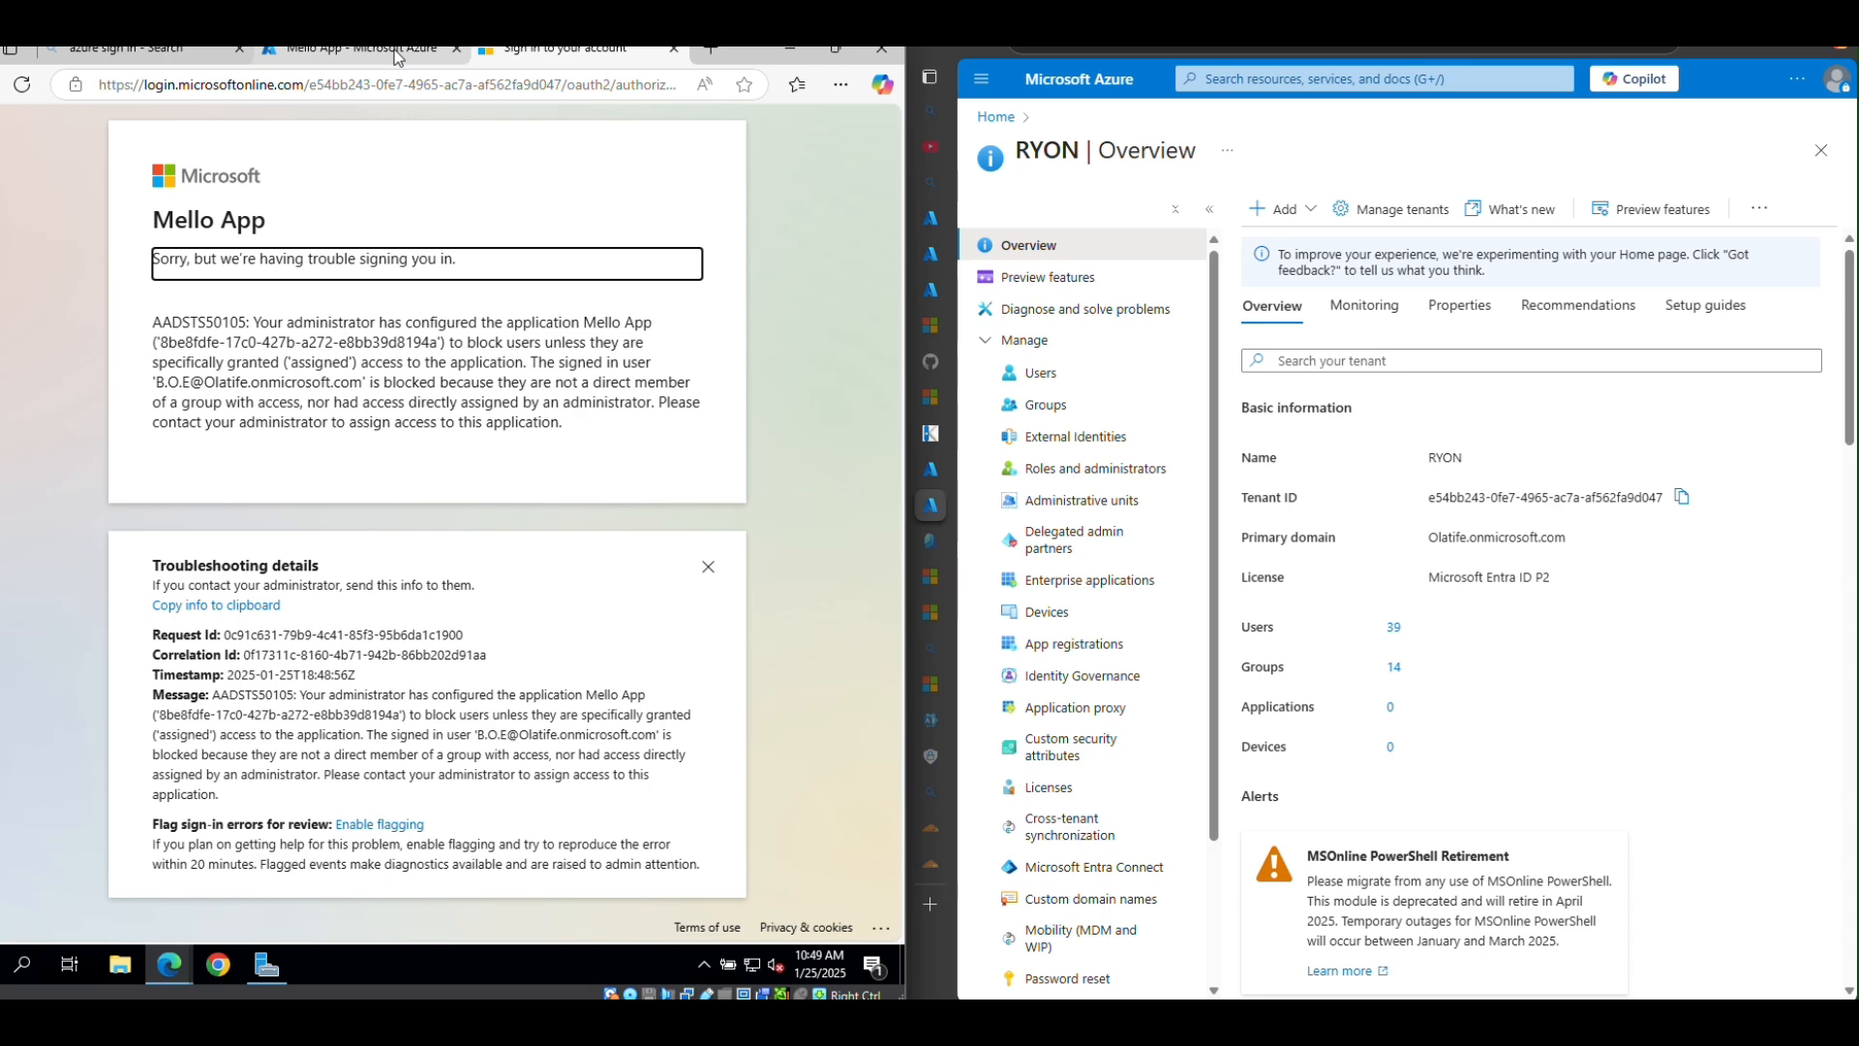
{"action": "left_click", "coordinate": [359, 49]}
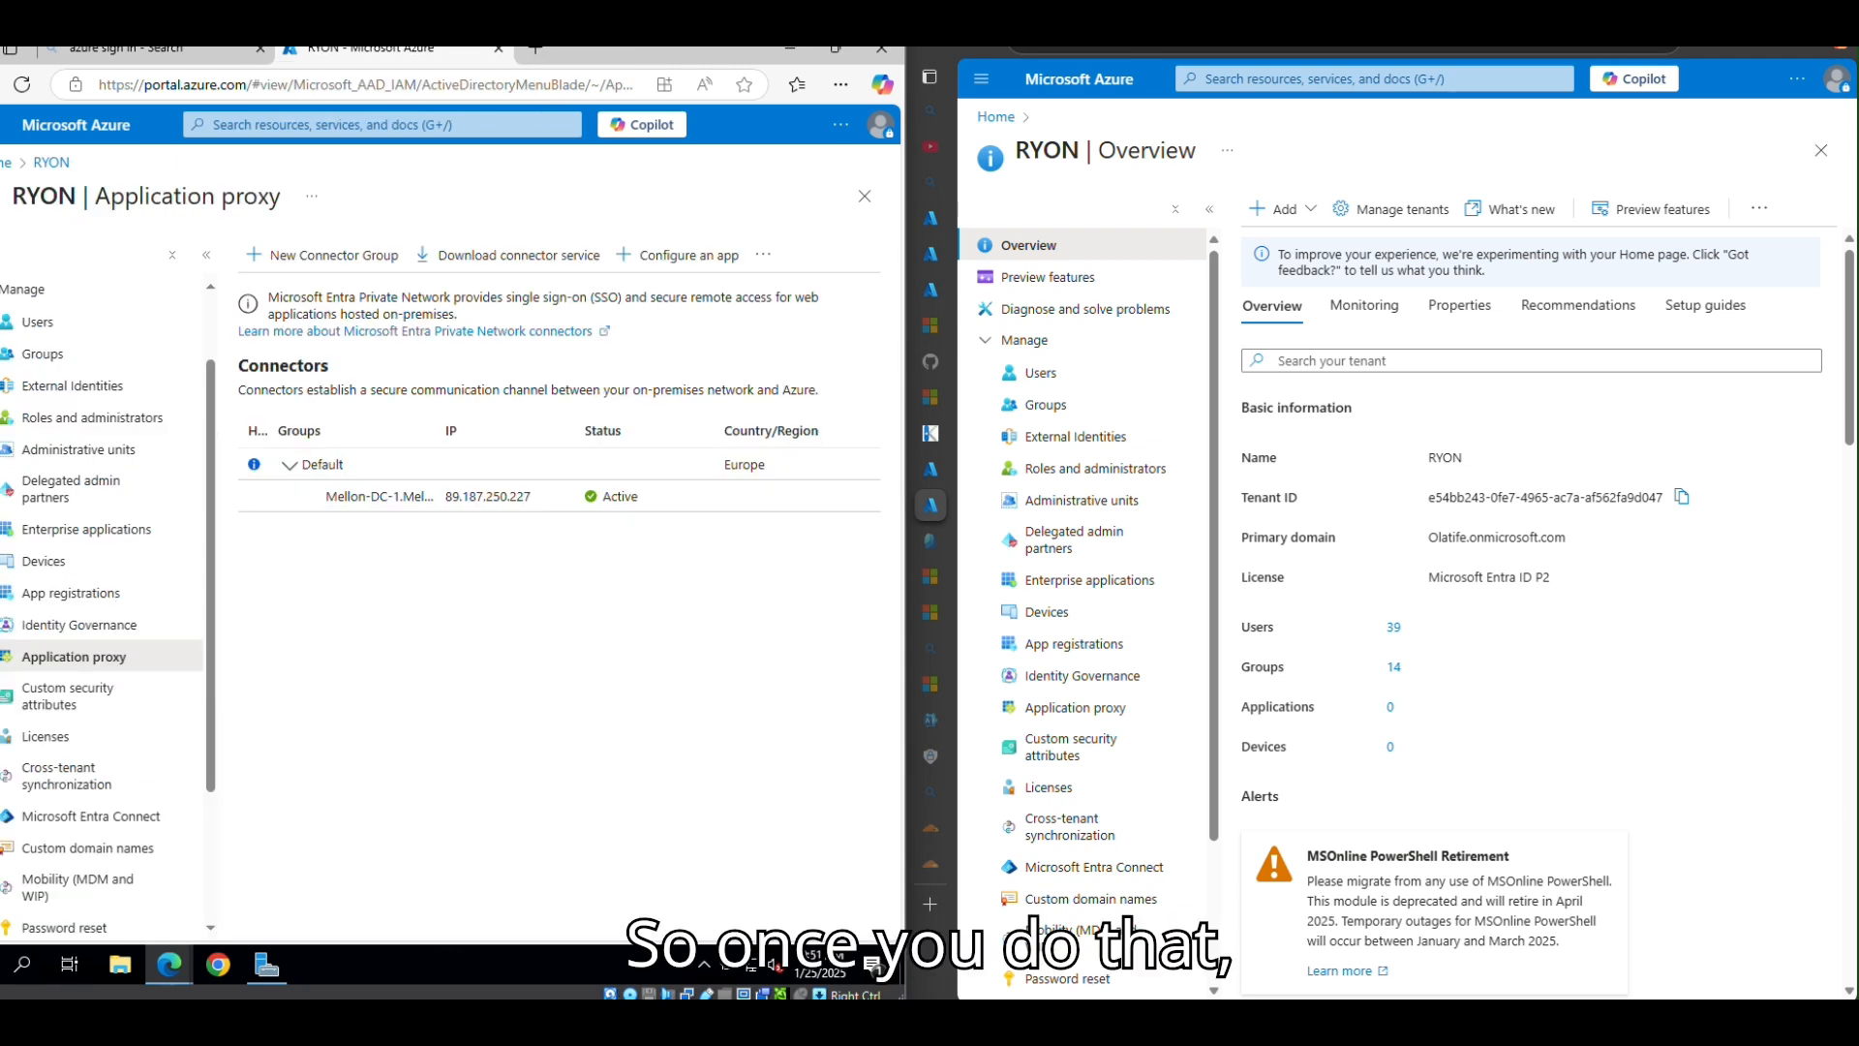
{"action": "left_click", "coordinate": [540, 52]}
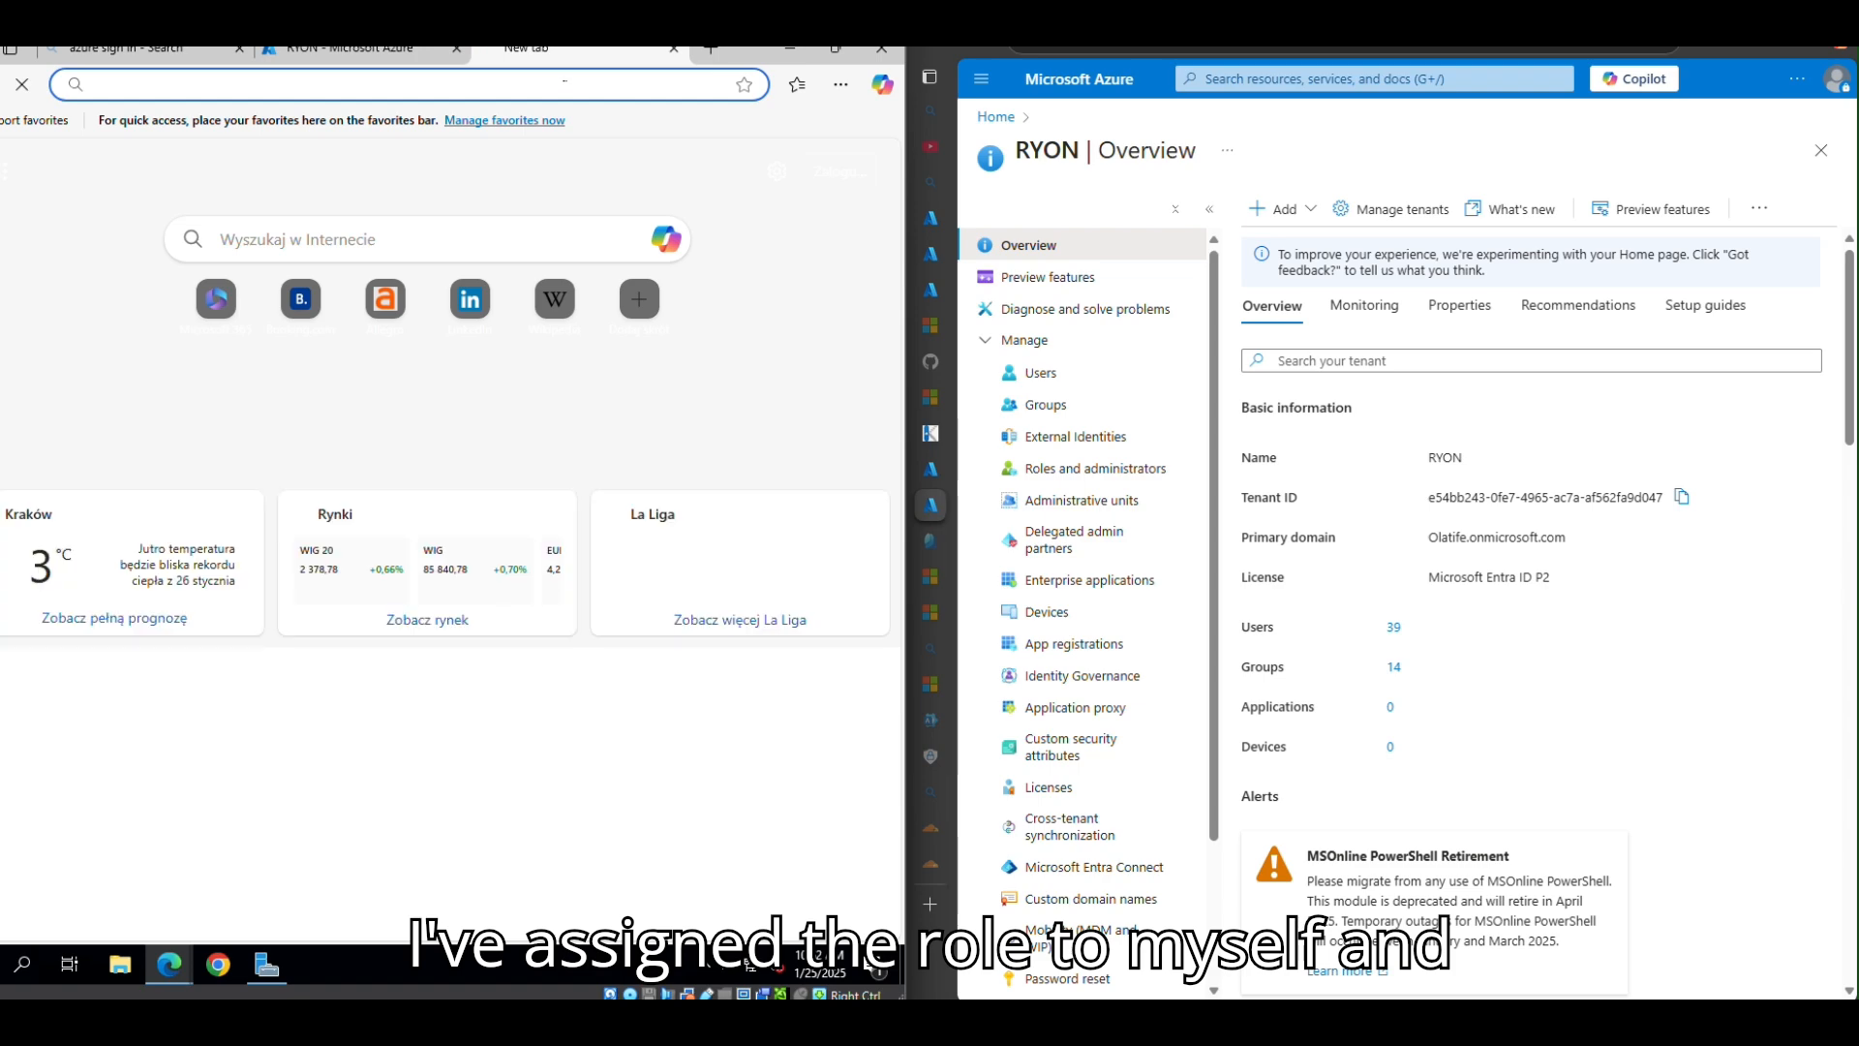
{"action": "left_click", "coordinate": [565, 83]}
{"action": "key", "text": "ctrl+v"}
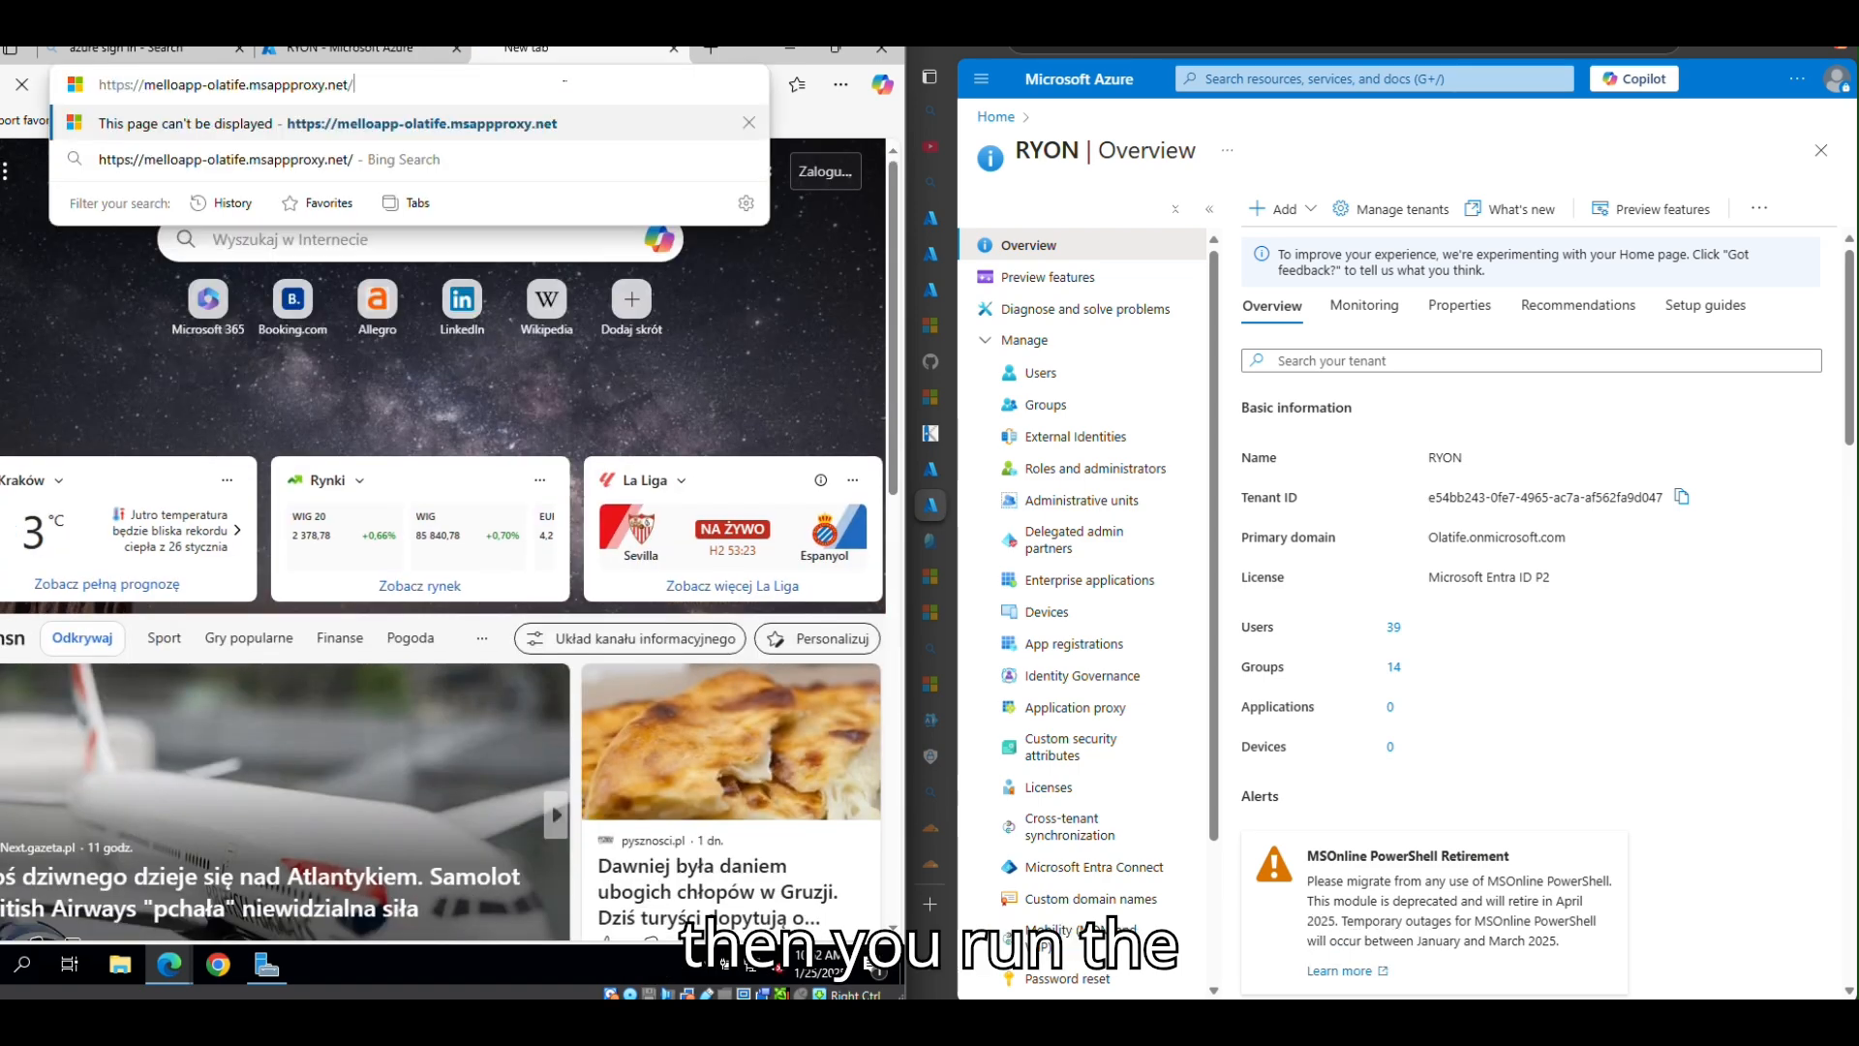
{"action": "key", "text": "Return"}
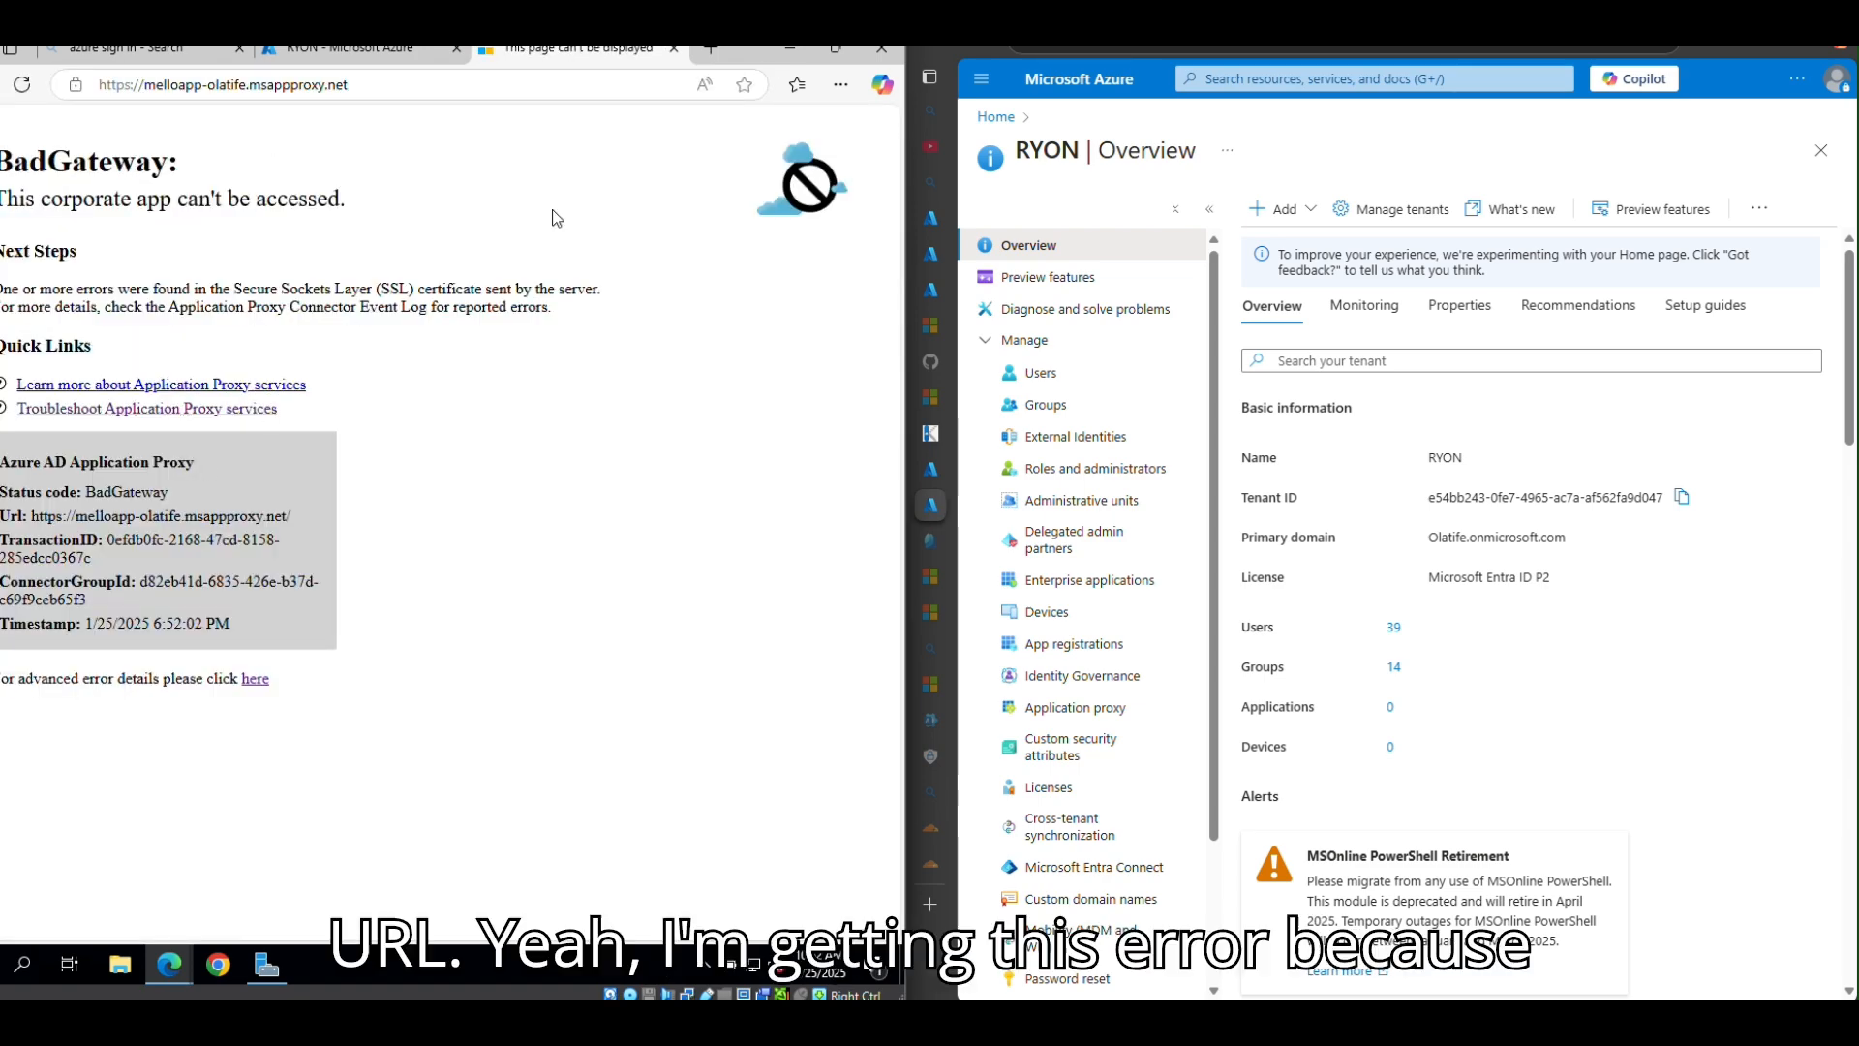